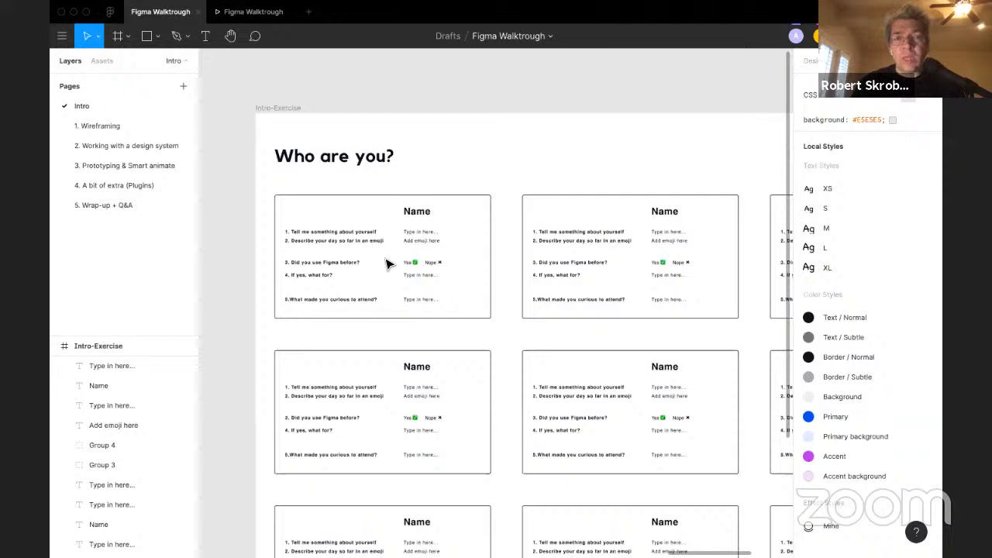
# Step: Pan across the Intro page's slides to examine the presentation frames and the My 5 years at Figma board
pyautogui.scroll(-3, 388, 264)
pyautogui.hscroll(-10, 388, 264)
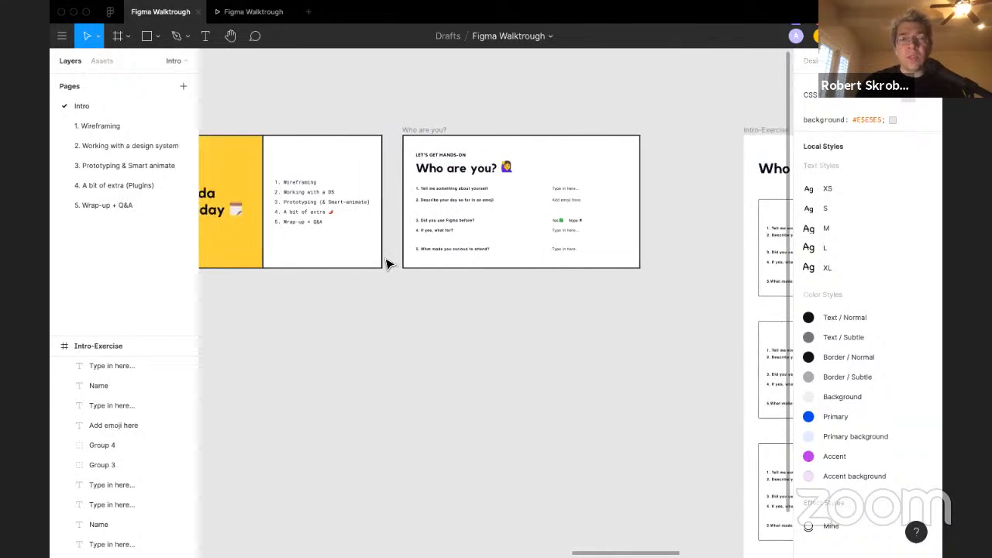
pyautogui.hscroll(-15, 387, 264)
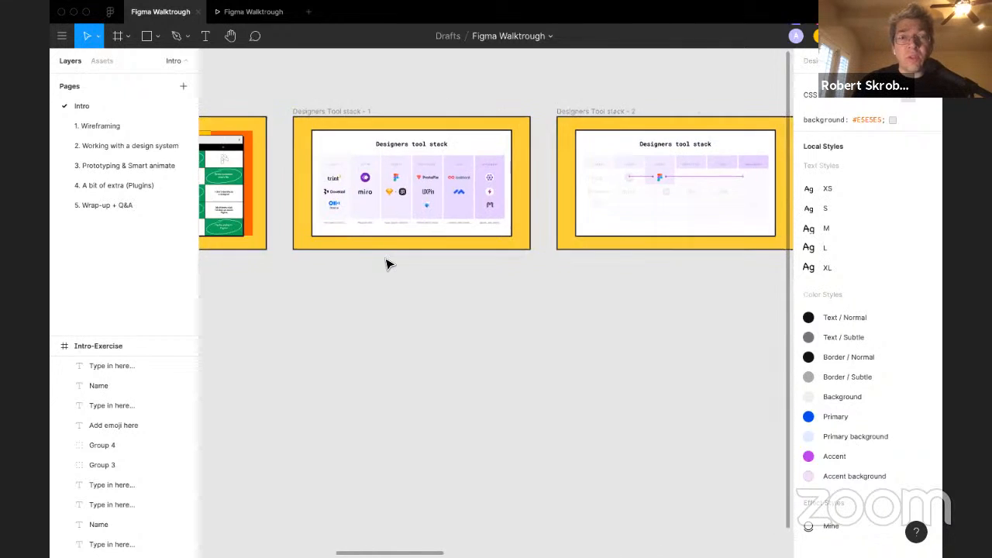
pyautogui.hscroll(-5, 387, 264)
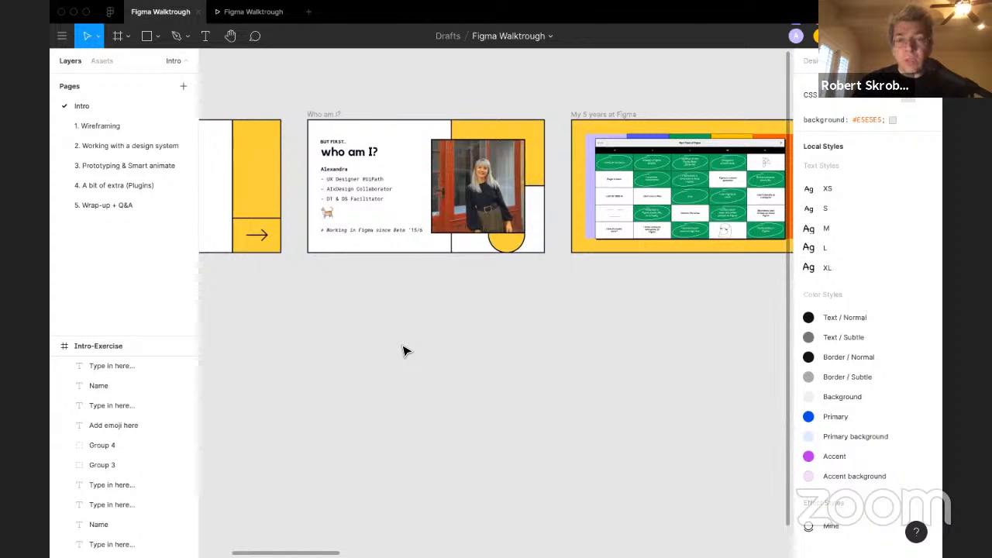
pyautogui.hscroll(5, 612, 333)
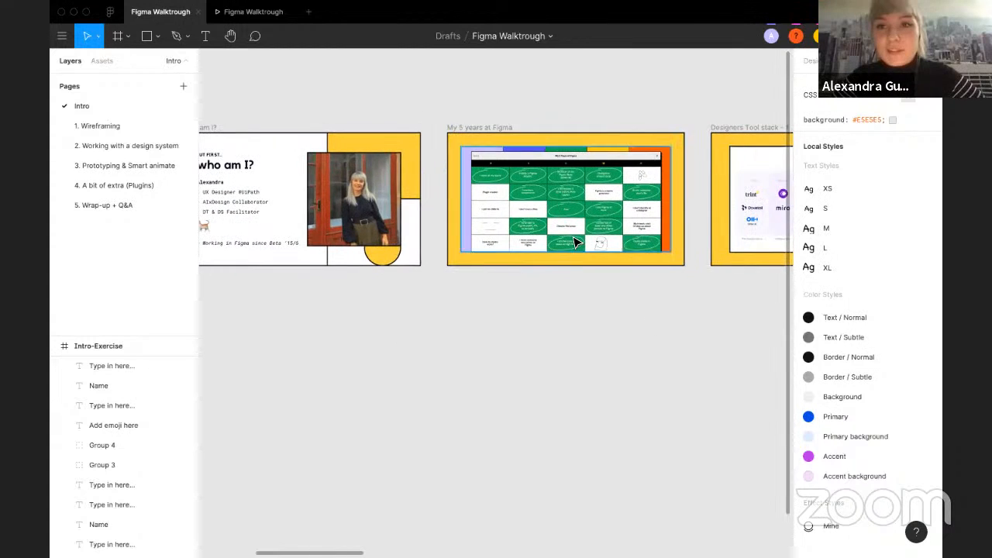
pyautogui.scroll(3, 577, 240)
pyautogui.scroll(4, 575, 242)
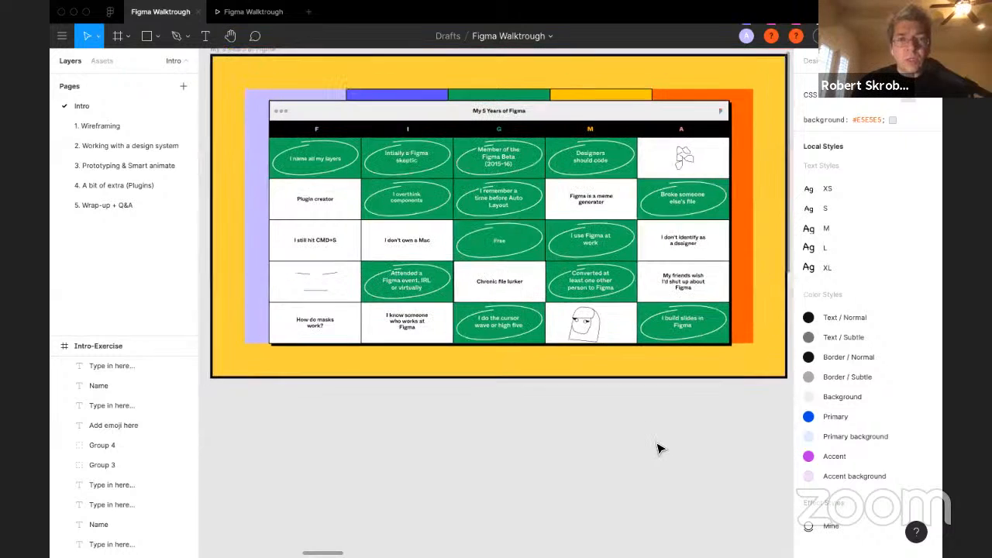
pyautogui.scroll(1, 657, 448)
pyautogui.hscroll(1, 657, 447)
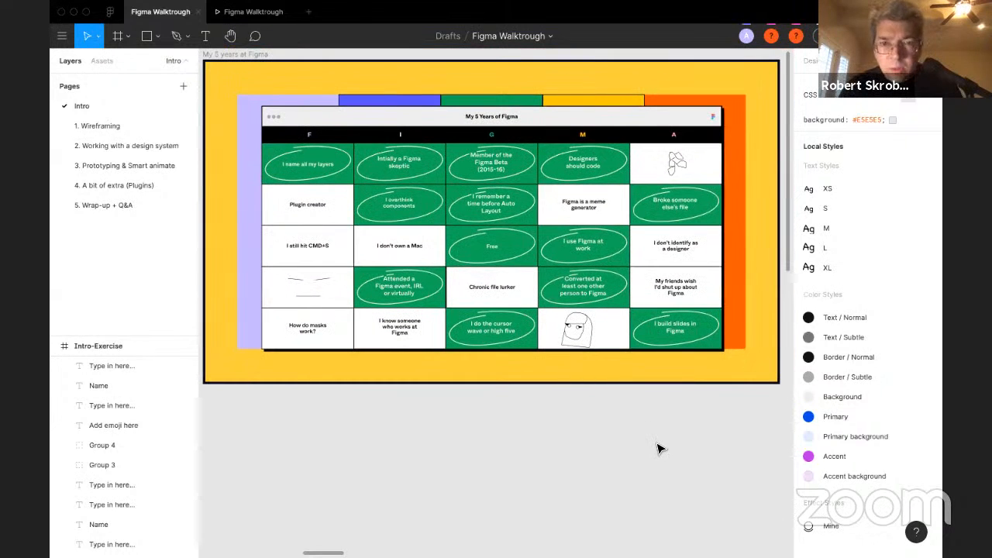
pyautogui.scroll(2, 657, 448)
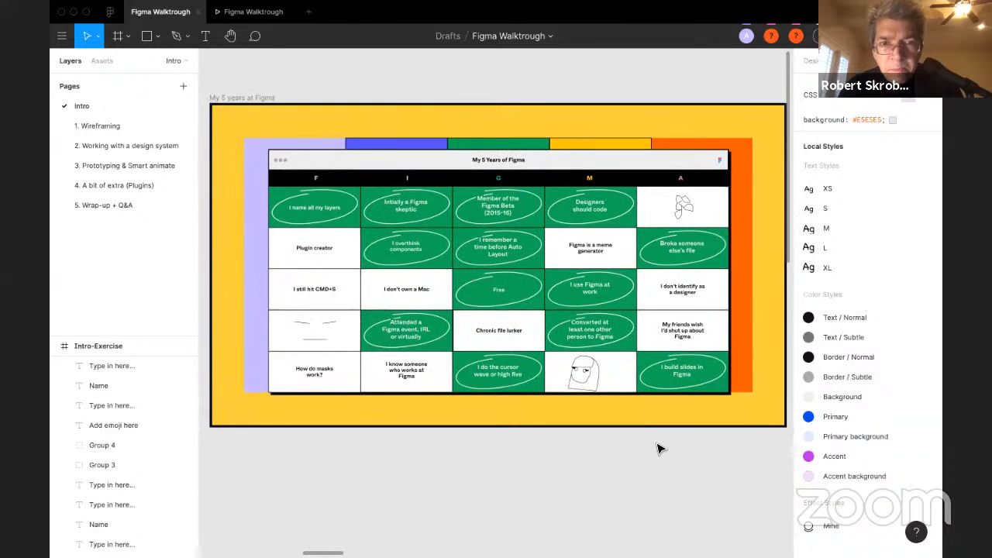
pyautogui.scroll(3, 657, 448)
pyautogui.scroll(3, 657, 448)
pyautogui.hscroll(-1, 657, 447)
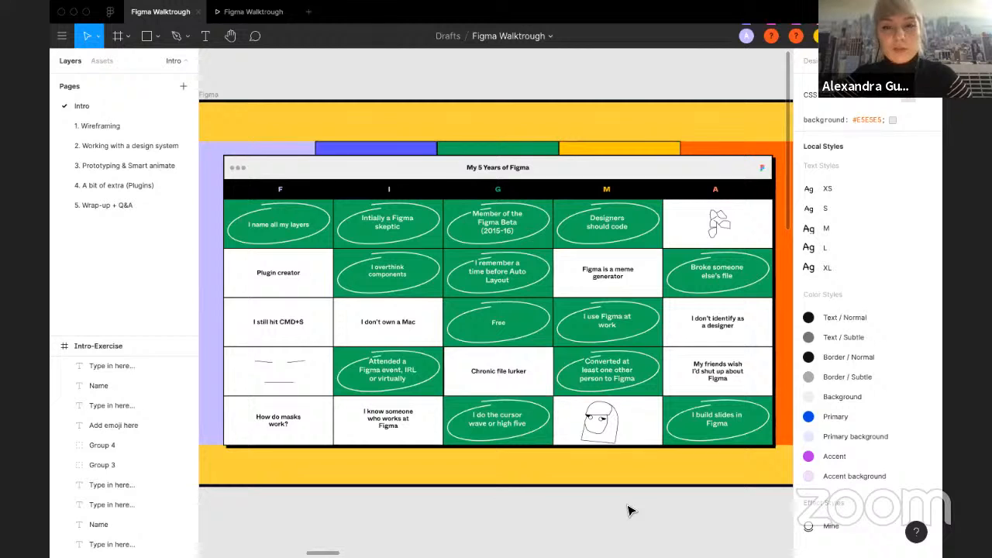
pyautogui.scroll(1, 630, 510)
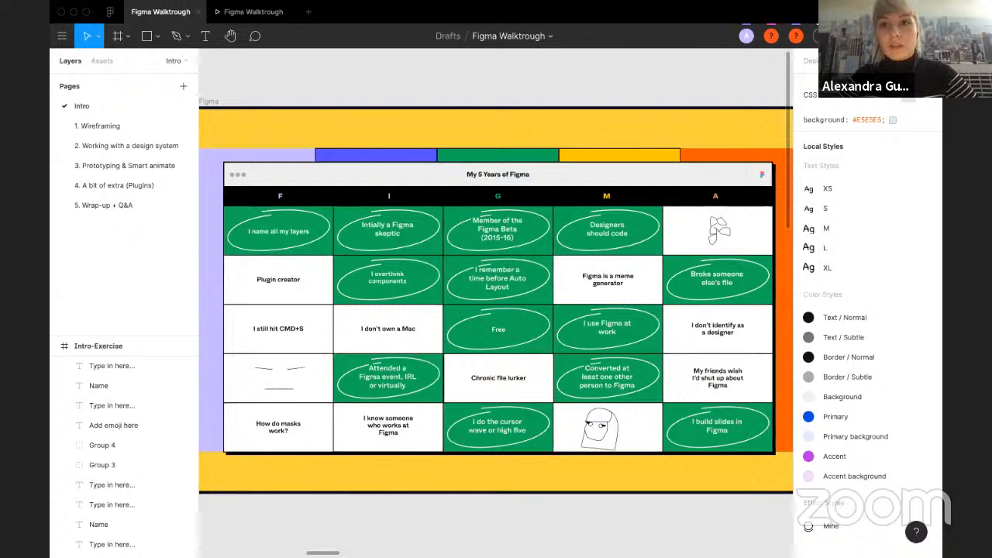
# Step: Open the list of collaborators present in the file and select one participant
pyautogui.click(820, 36)
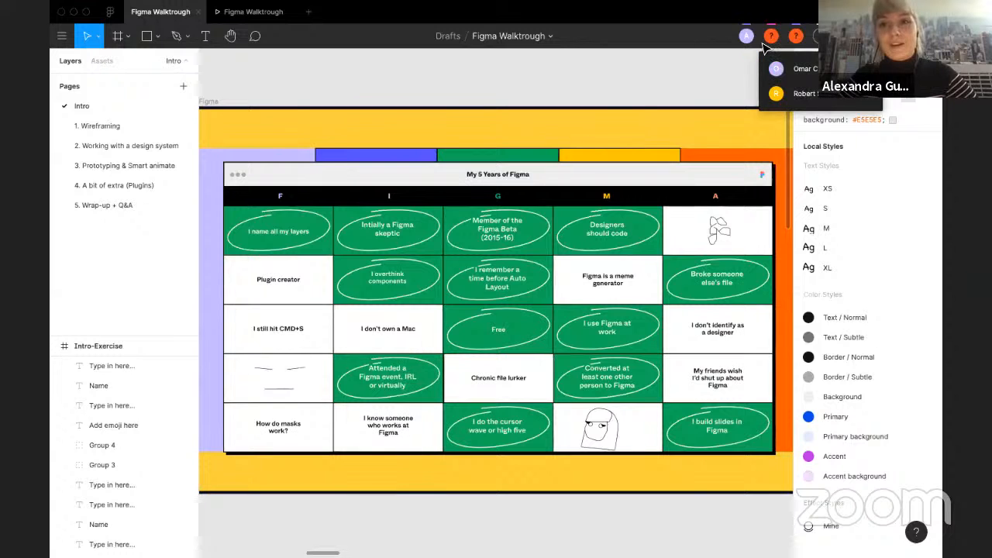
pyautogui.click(672, 82)
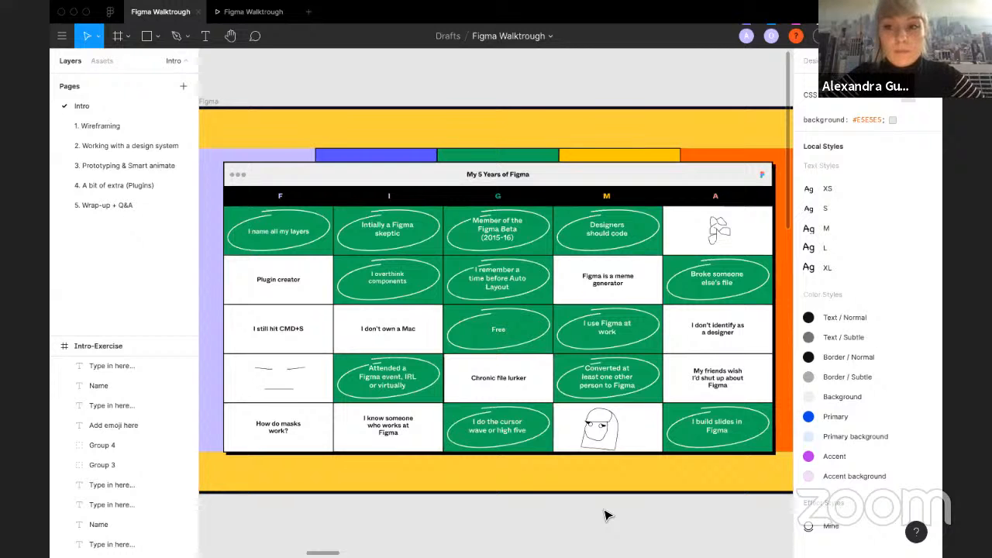
# Step: Pan over to the Who are you? exercise frame and examine the participants' answer cards
pyautogui.scroll(-2, 604, 511)
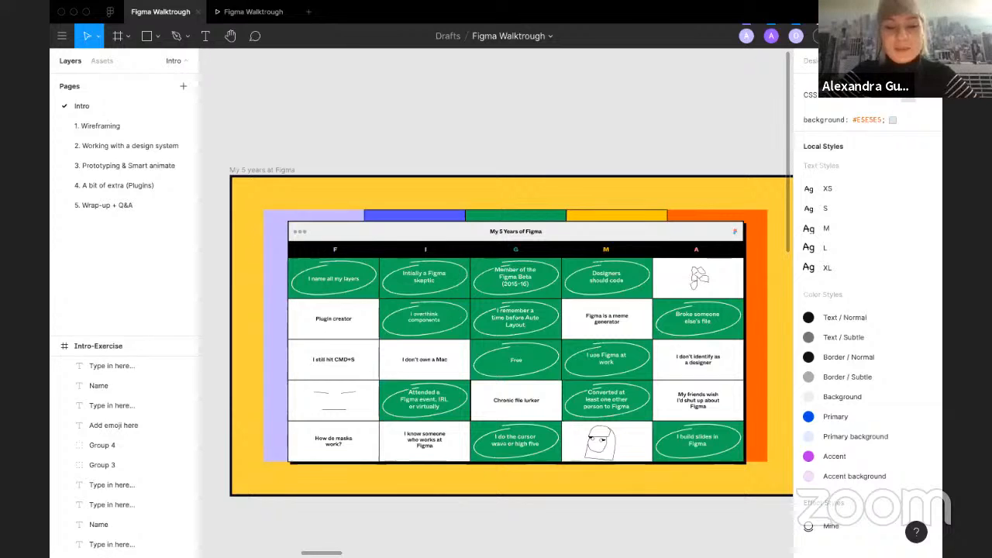
pyautogui.scroll(-5, 461, 503)
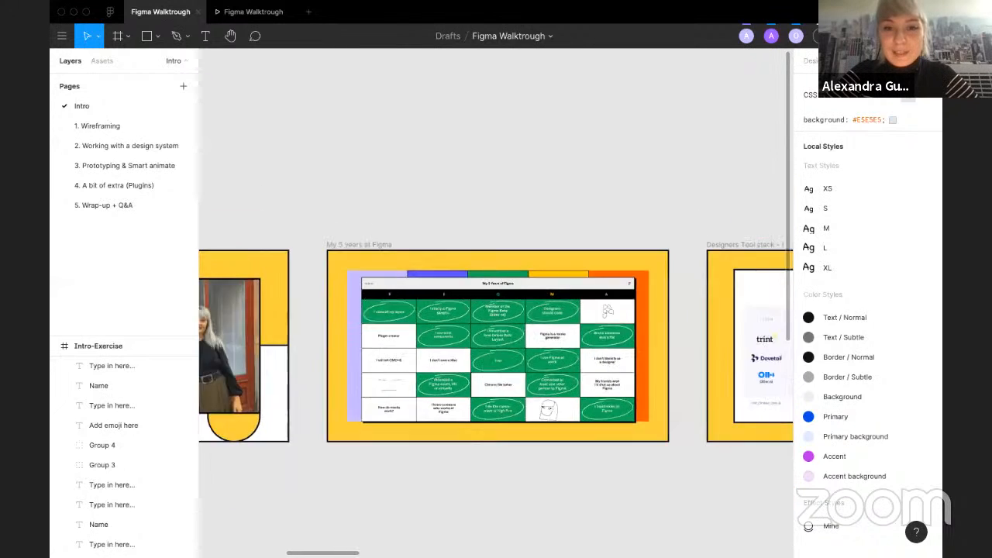
pyautogui.hscroll(4, 461, 503)
pyautogui.hscroll(15, 496, 310)
pyautogui.scroll(-3, 496, 310)
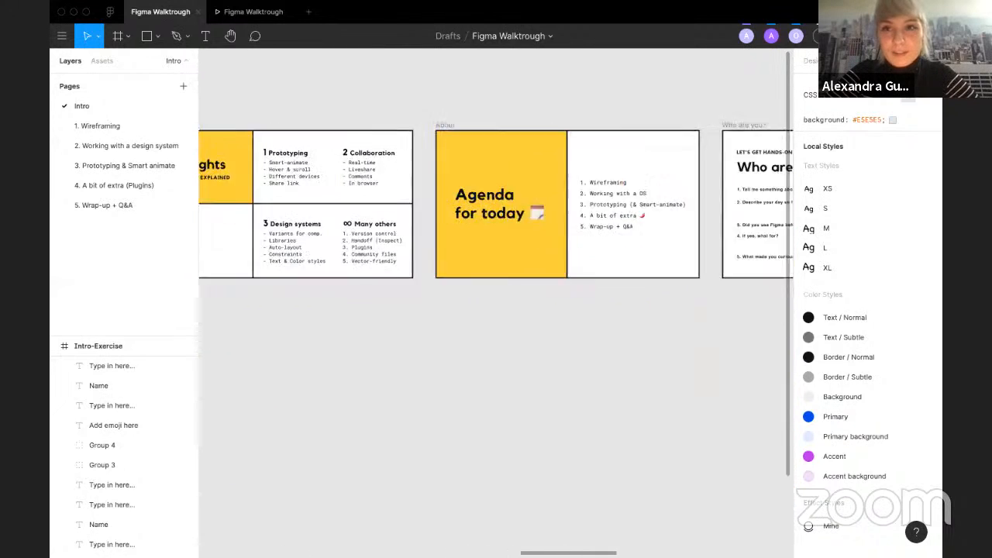
pyautogui.hscroll(8, 697, 191)
pyautogui.scroll(-2, 660, 191)
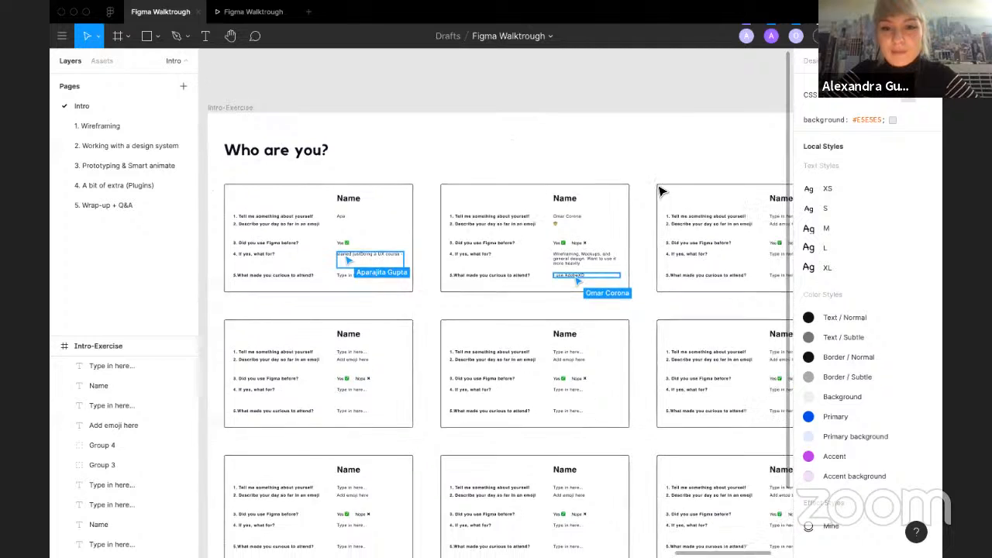
pyautogui.hscroll(2, 660, 190)
pyautogui.hscroll(-1, 662, 192)
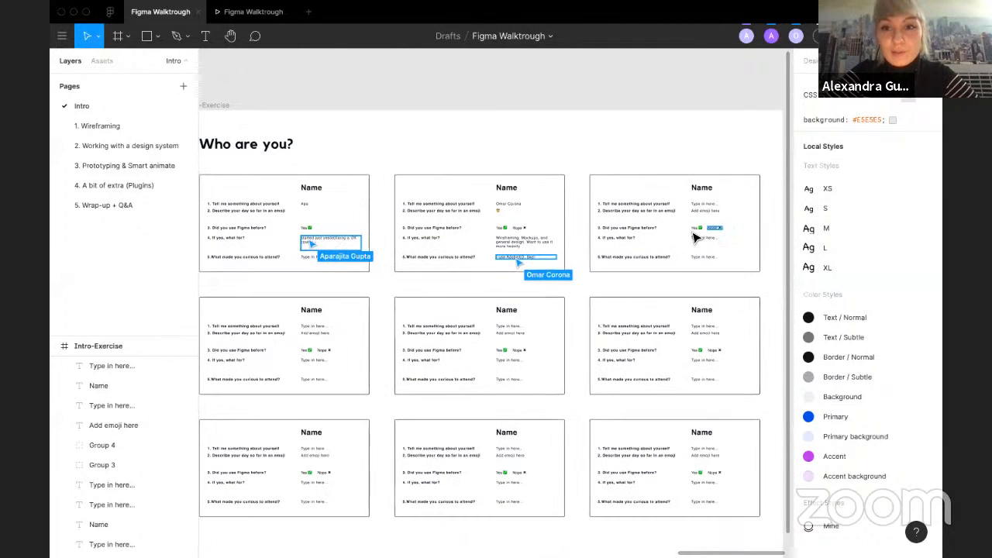
pyautogui.hscroll(-2, 465, 333)
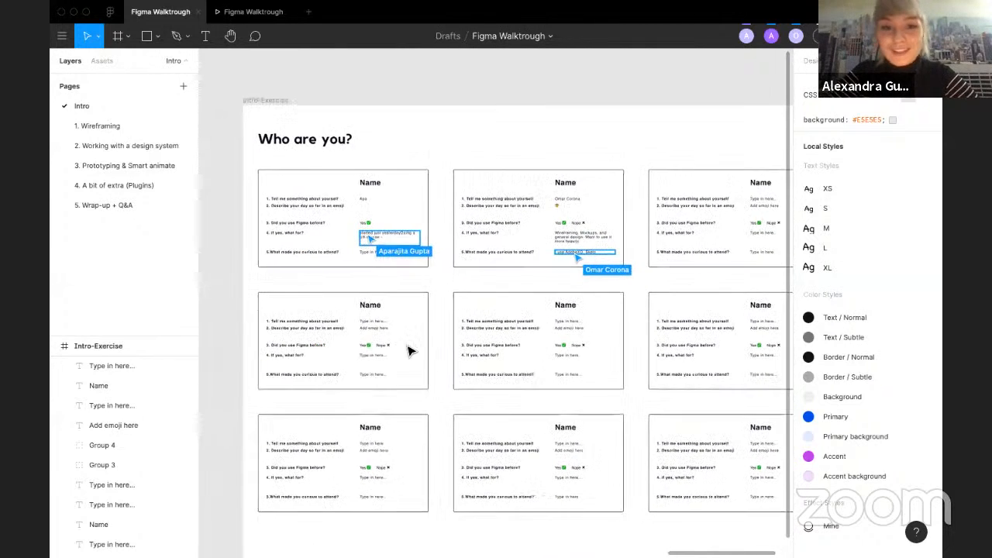
pyautogui.hscroll(3, 686, 272)
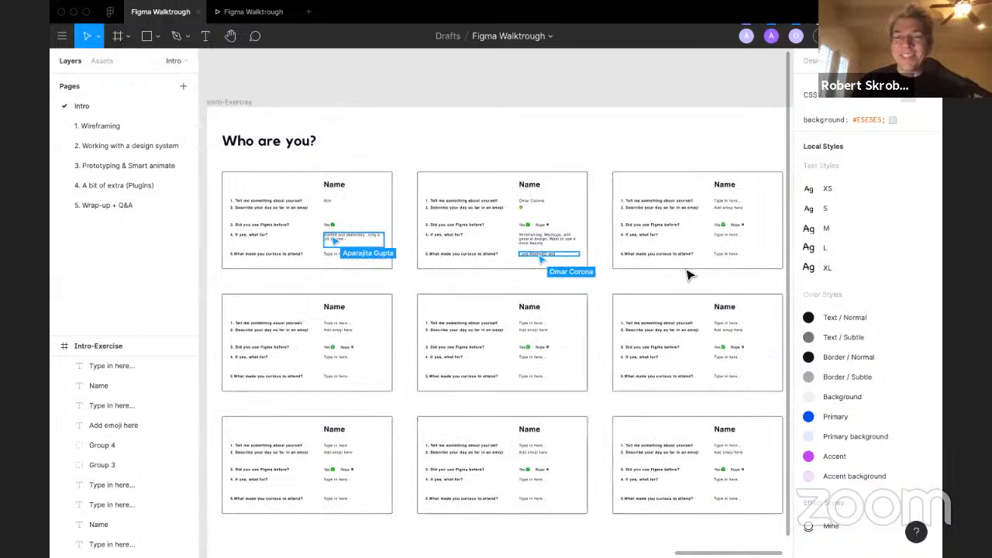
pyautogui.hscroll(2, 379, 150)
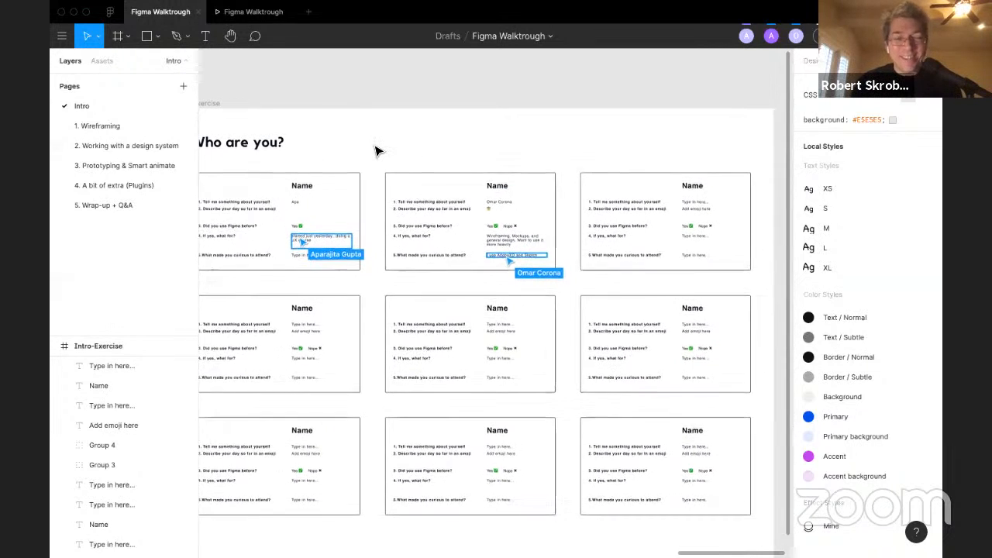
pyautogui.hscroll(-3, 378, 150)
pyautogui.scroll(1, 378, 151)
pyautogui.hscroll(1, 377, 151)
pyautogui.scroll(1, 377, 151)
pyautogui.hscroll(-1, 378, 151)
pyautogui.scroll(-1, 377, 151)
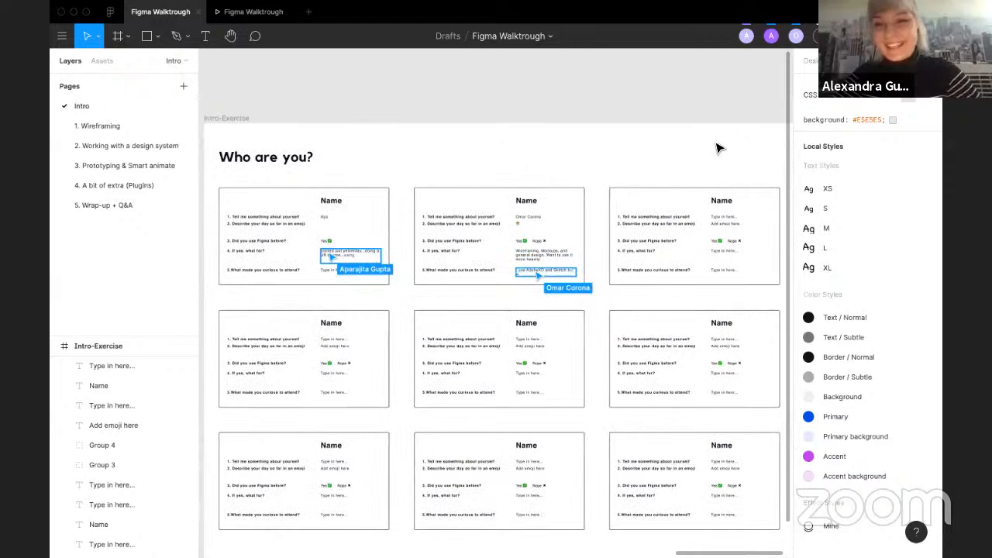
# Step: Open the collaborators list again and select a participant's avatar to follow their view
pyautogui.click(821, 37)
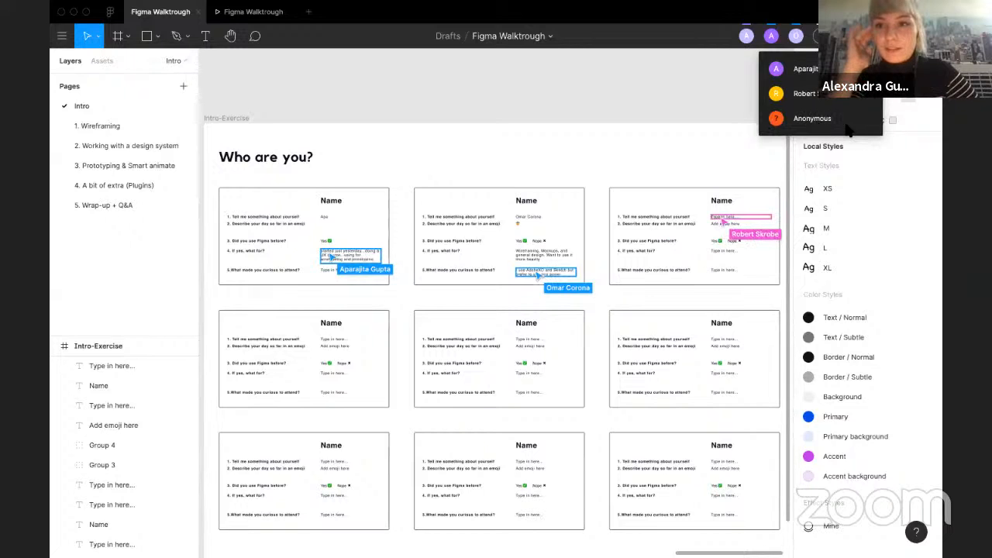
pyautogui.click(704, 34)
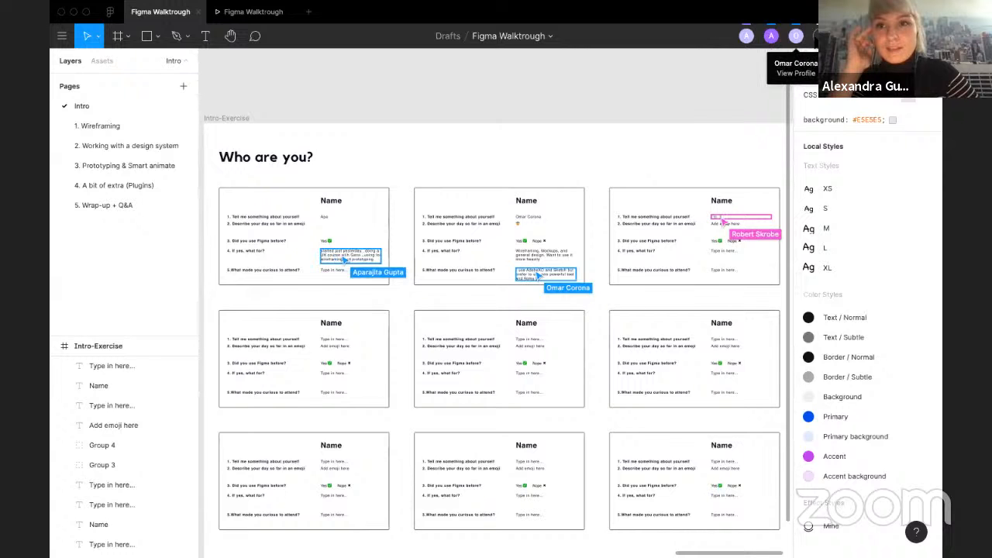
pyautogui.click(812, 36)
pyautogui.click(775, 68)
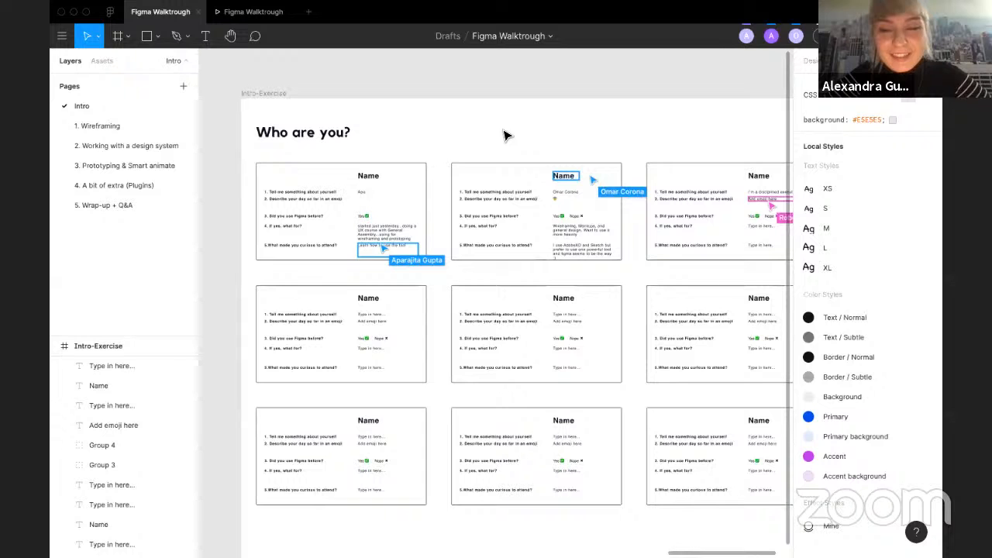
# Step: Zoom and pan across the Who are you? cards to read the answers participants are filling in
pyautogui.scroll(3, 579, 182)
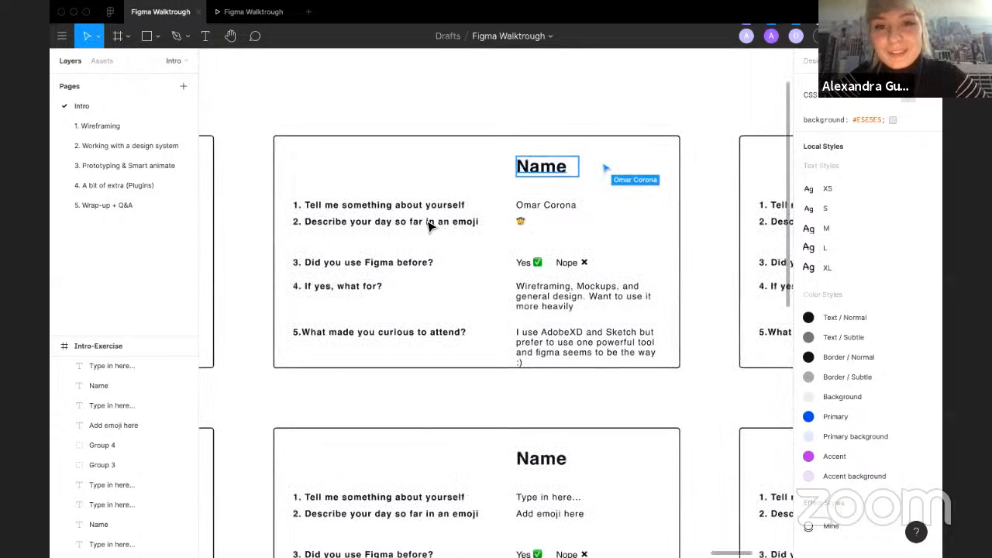
pyautogui.scroll(-3, 426, 223)
pyautogui.hscroll(-3, 427, 222)
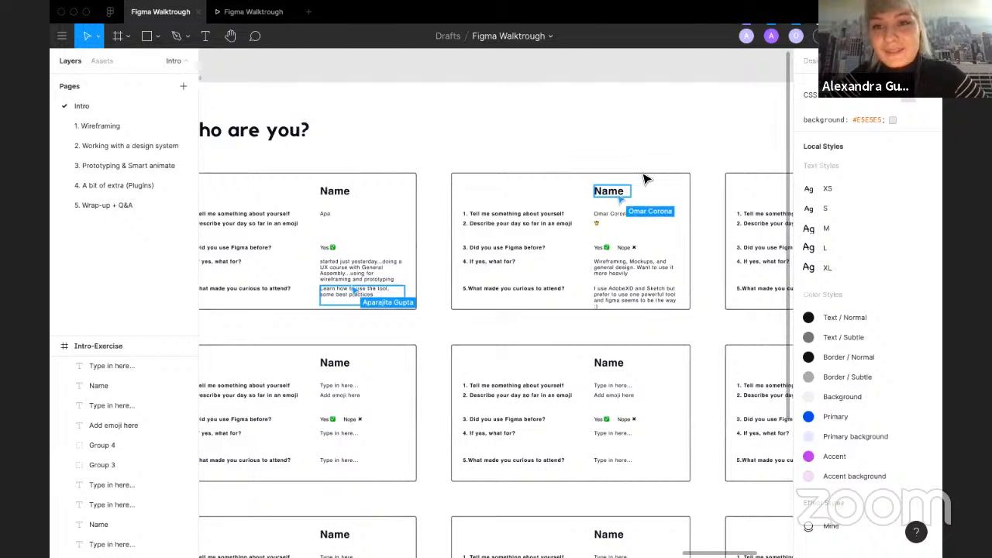
pyautogui.hscroll(-2, 463, 208)
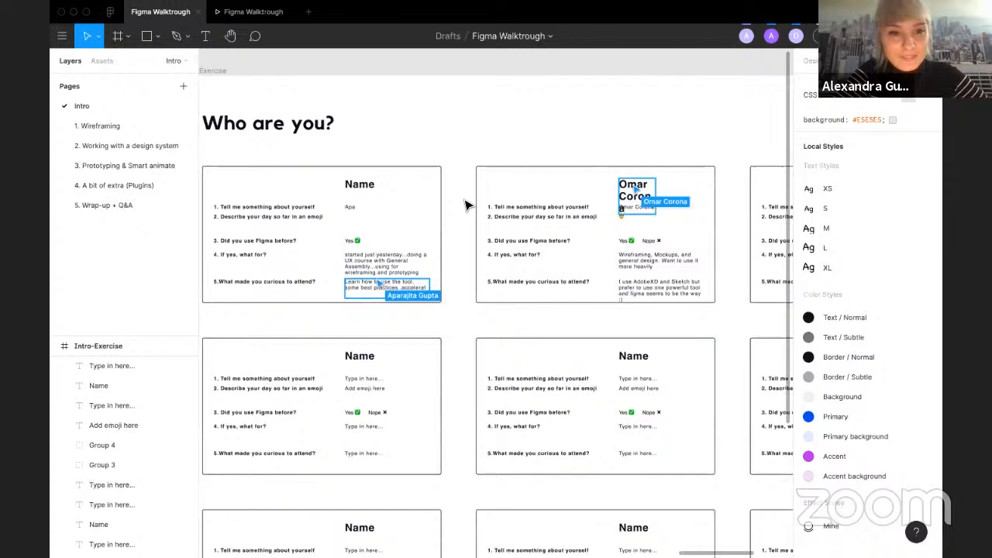
pyautogui.hscroll(5, 465, 205)
pyautogui.hscroll(4, 487, 291)
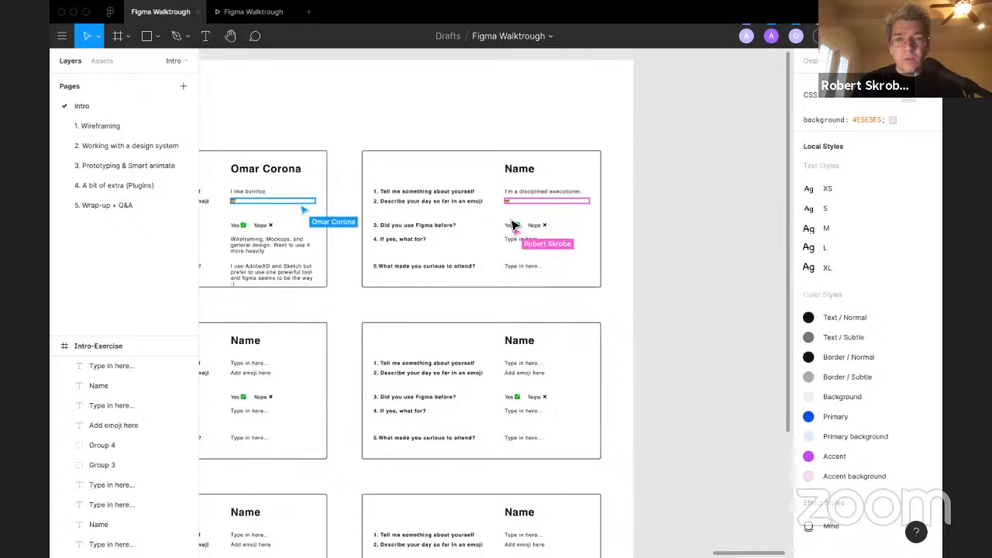
pyautogui.keyDown('ctrl'); pyautogui.scroll(5, 510, 220); pyautogui.keyUp('ctrl')
pyautogui.keyDown('ctrl'); pyautogui.scroll(1, 512, 225); pyautogui.keyUp('ctrl')
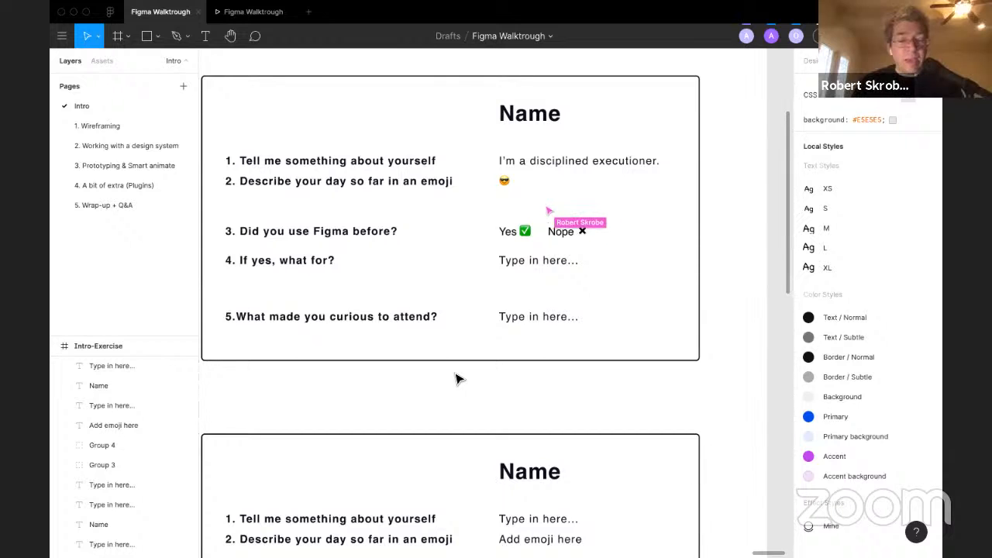
pyautogui.scroll(-2, 456, 379)
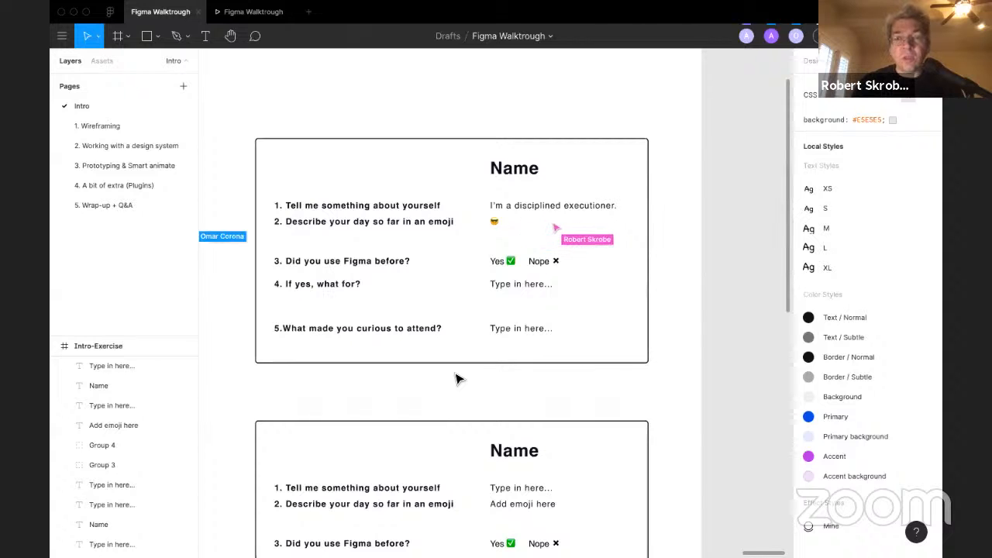
pyautogui.hscroll(-1, 459, 378)
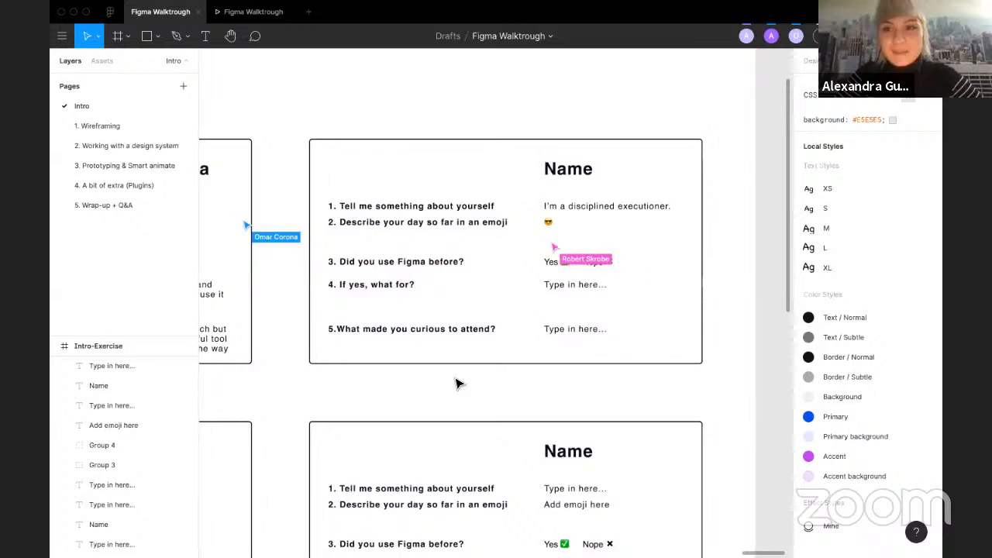
pyautogui.hscroll(-1, 457, 383)
pyautogui.hscroll(-10, 457, 382)
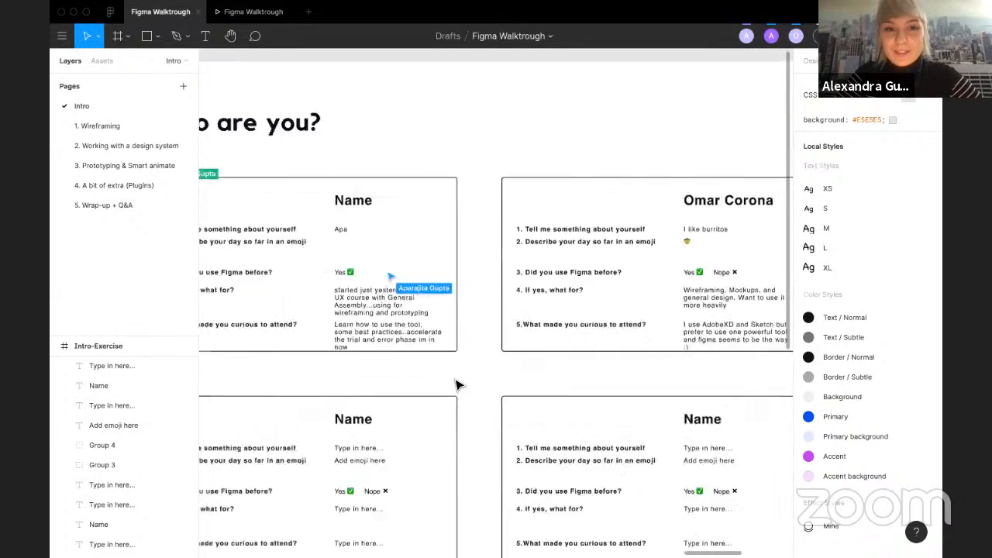
pyautogui.scroll(3, 457, 385)
pyautogui.scroll(-5, 458, 385)
pyautogui.hscroll(3, 457, 385)
pyautogui.scroll(-1, 458, 385)
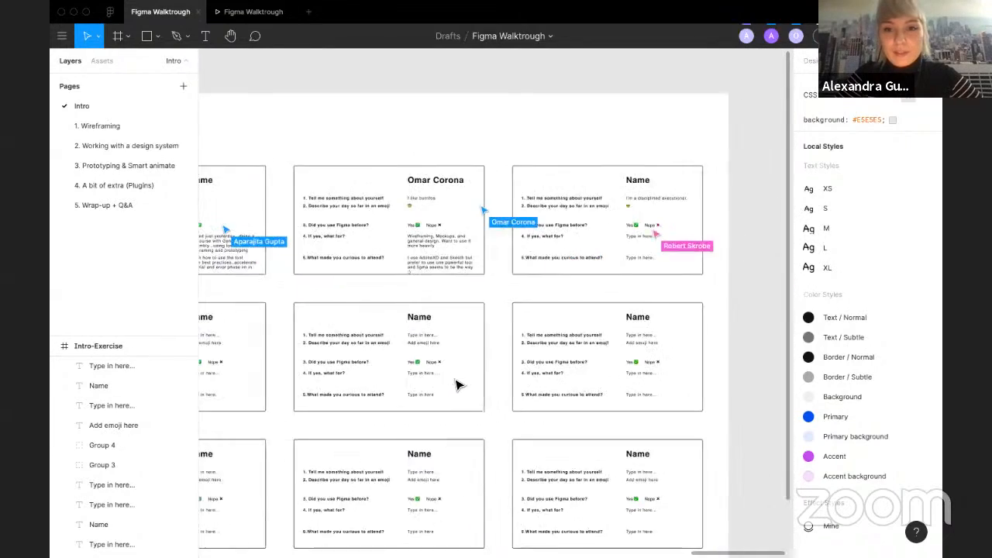
pyautogui.hscroll(-2, 458, 385)
pyautogui.scroll(2, 457, 382)
pyautogui.scroll(8, 403, 372)
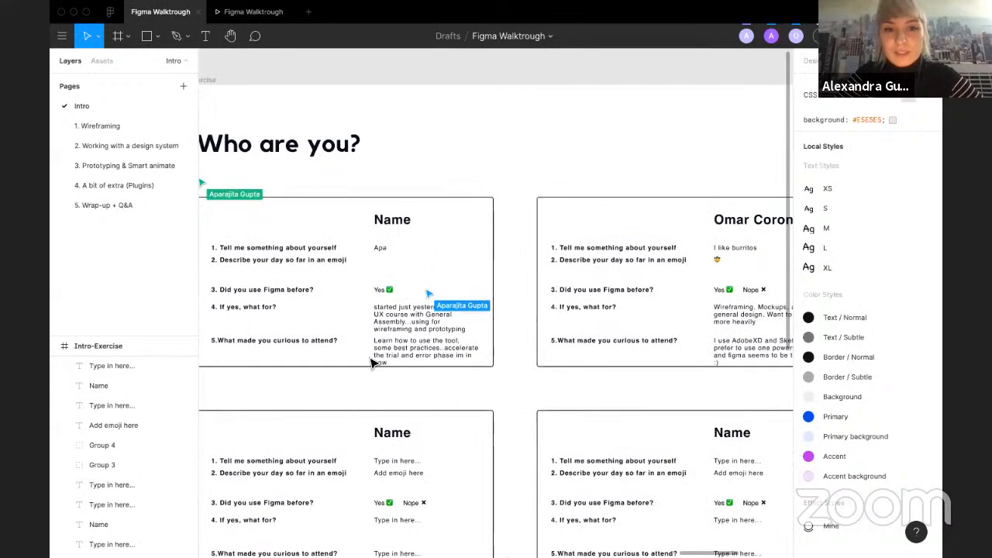
pyautogui.hscroll(-5, 371, 362)
pyautogui.scroll(1, 372, 362)
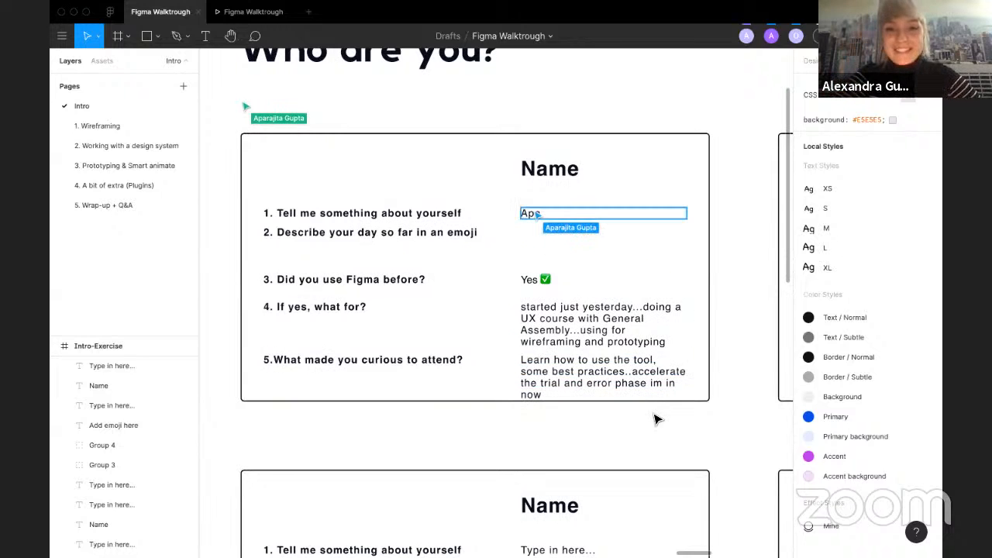
pyautogui.hscroll(3, 655, 419)
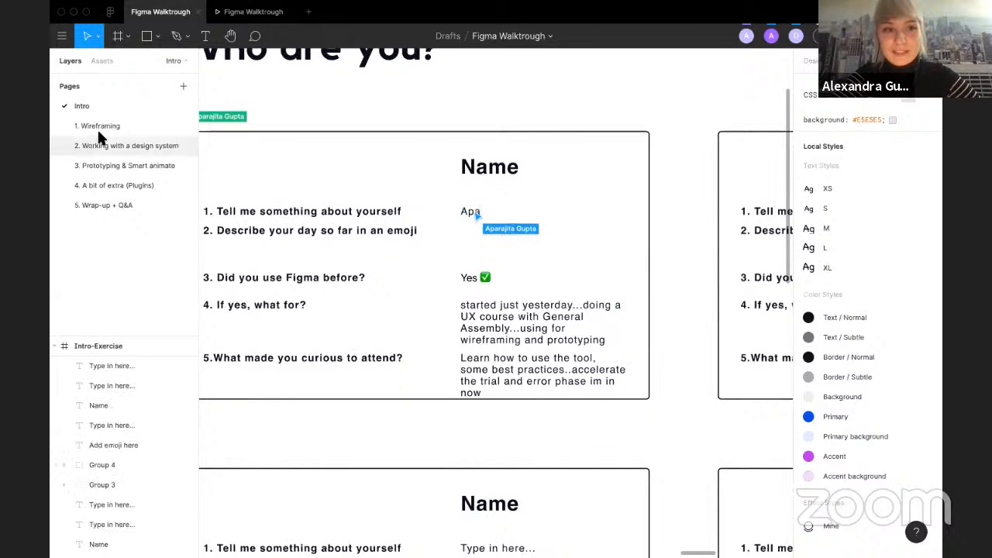
pyautogui.scroll(-2, 392, 419)
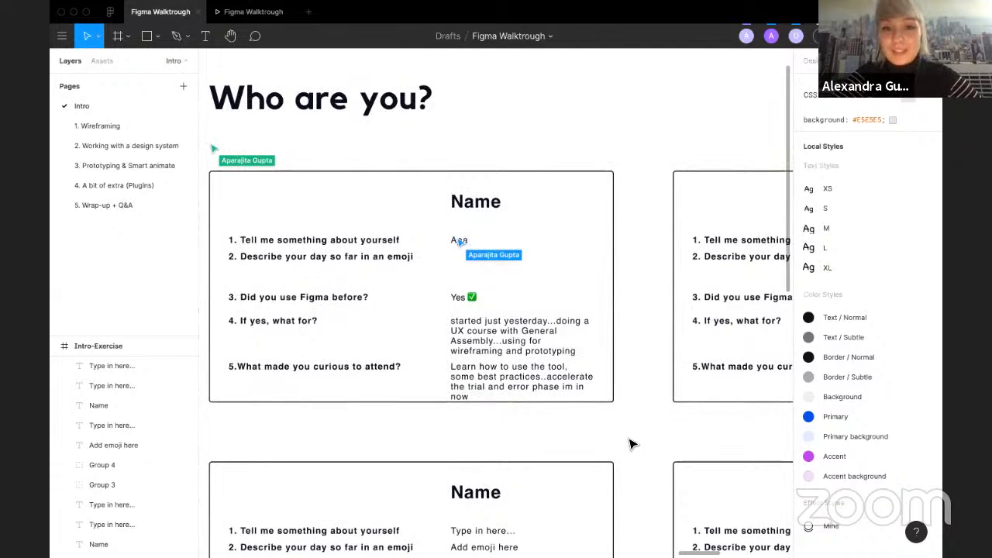
pyautogui.hscroll(2, 631, 444)
pyautogui.scroll(-2, 632, 444)
pyautogui.hscroll(2, 631, 444)
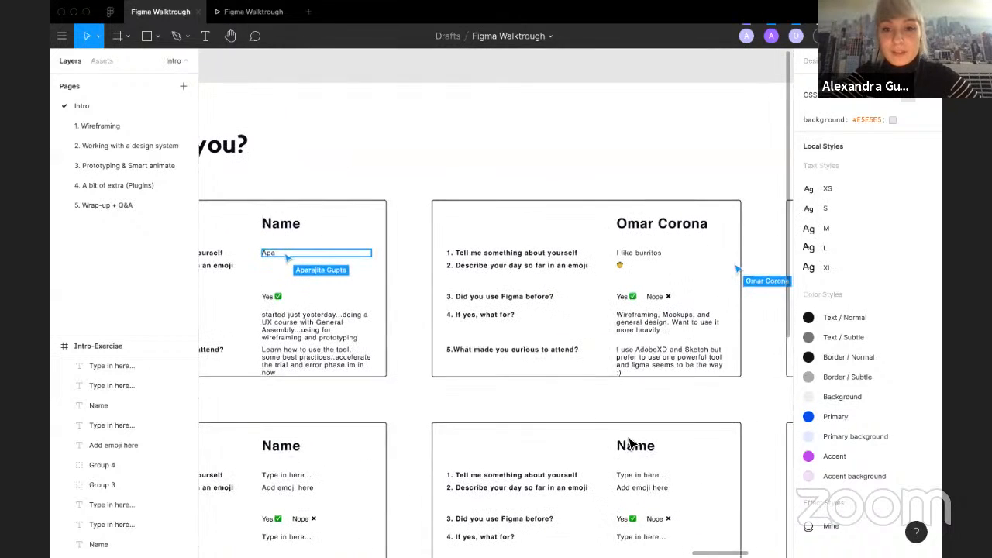
pyautogui.doubleClick(657, 295)
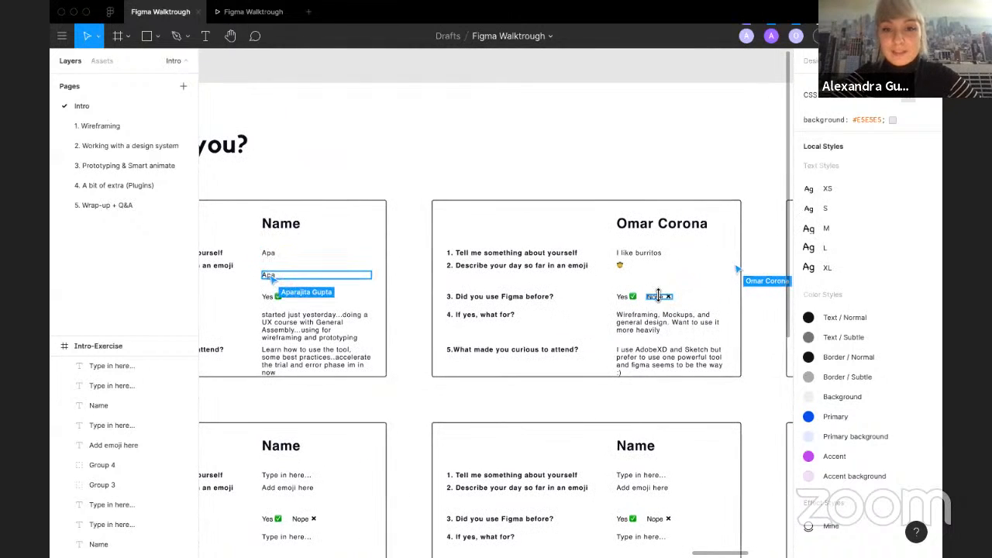
pyautogui.press('Delete')
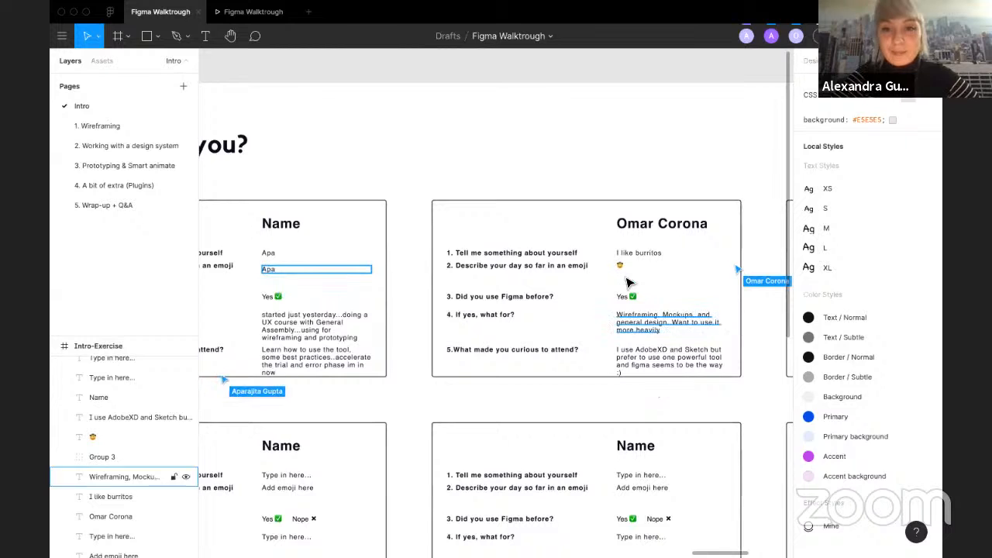
# Step: Pan and zoom across the Who are you? exercise cards to review the participants' answers
pyautogui.hscroll(2, 639, 267)
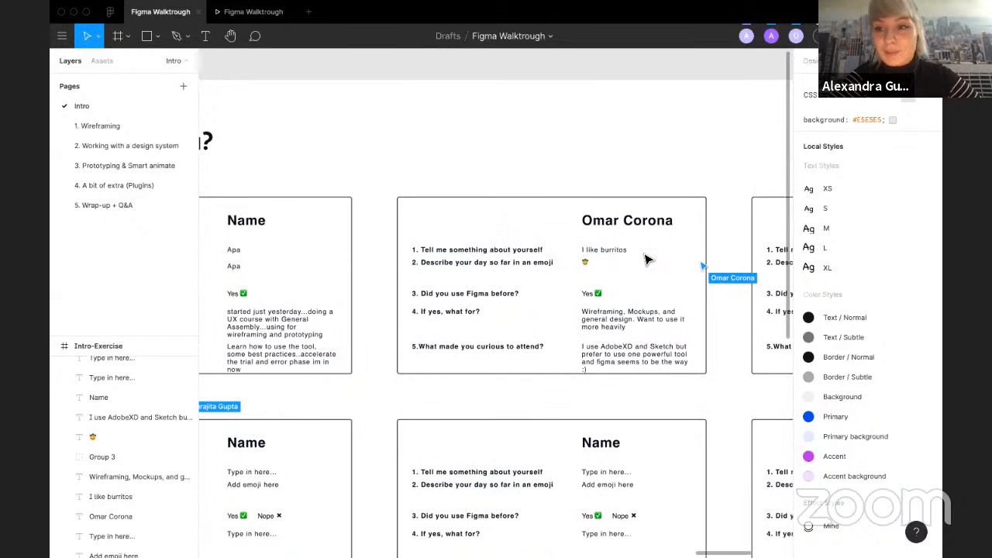
pyautogui.scroll(2, 649, 409)
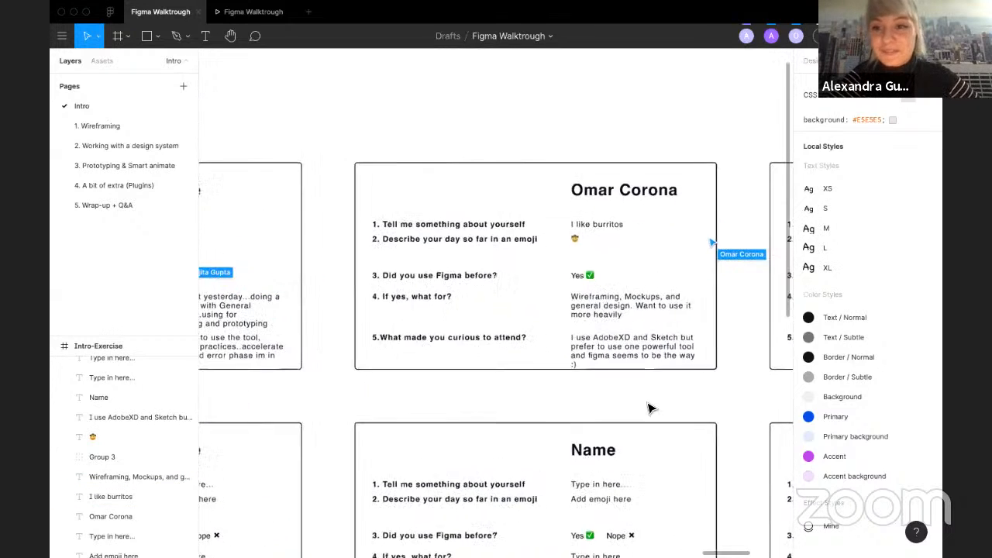
pyautogui.scroll(-1, 651, 408)
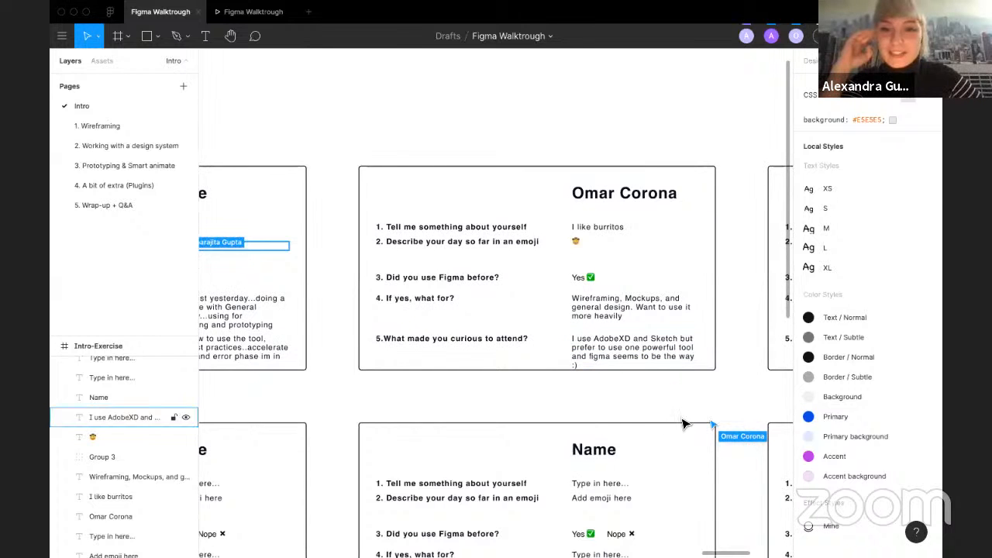
pyautogui.scroll(-2, 651, 409)
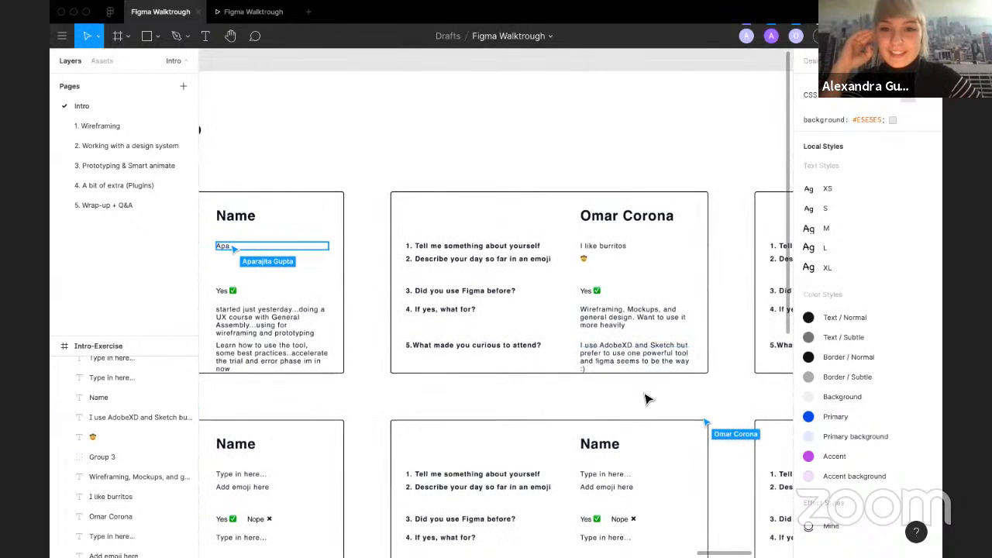
pyautogui.hscroll(1, 647, 399)
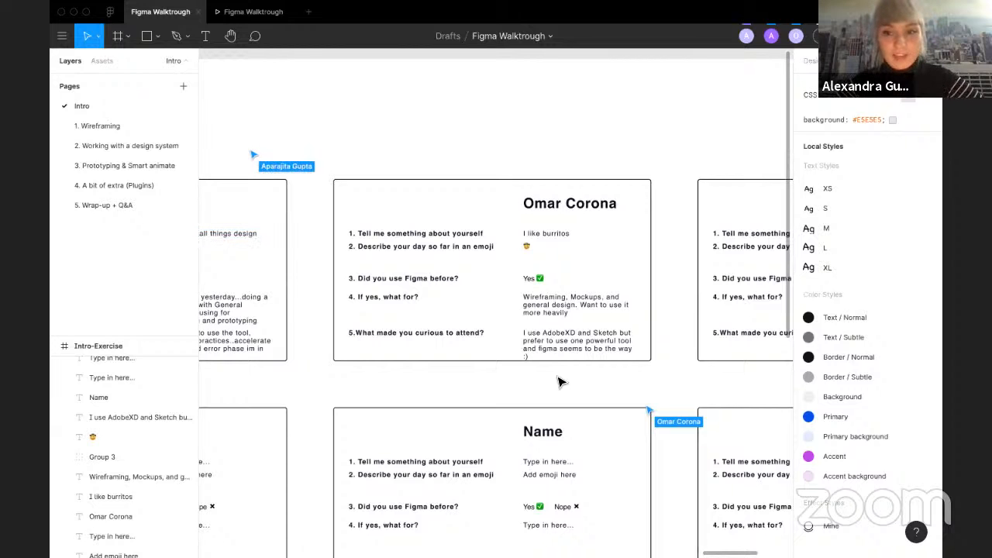
pyautogui.hscroll(5, 604, 387)
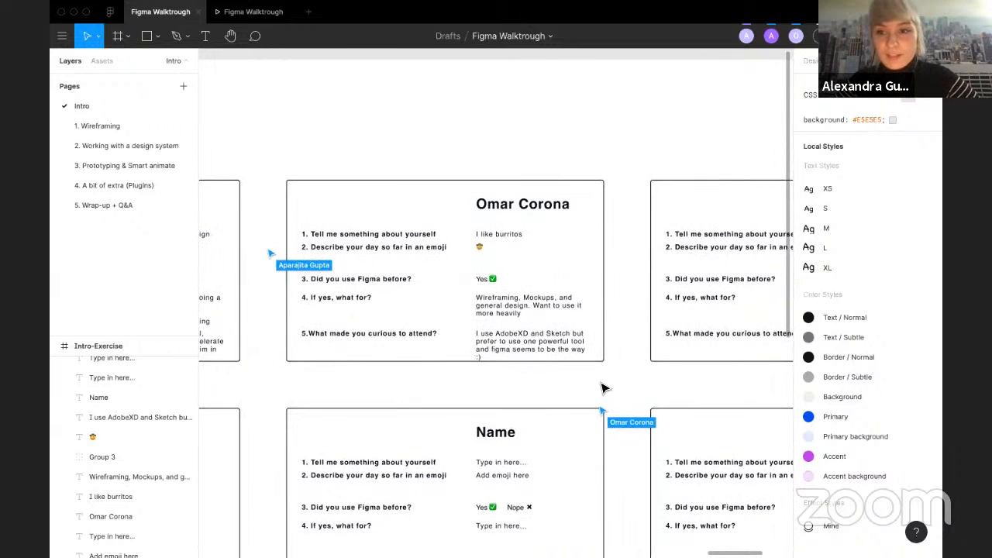
pyautogui.hscroll(4, 605, 387)
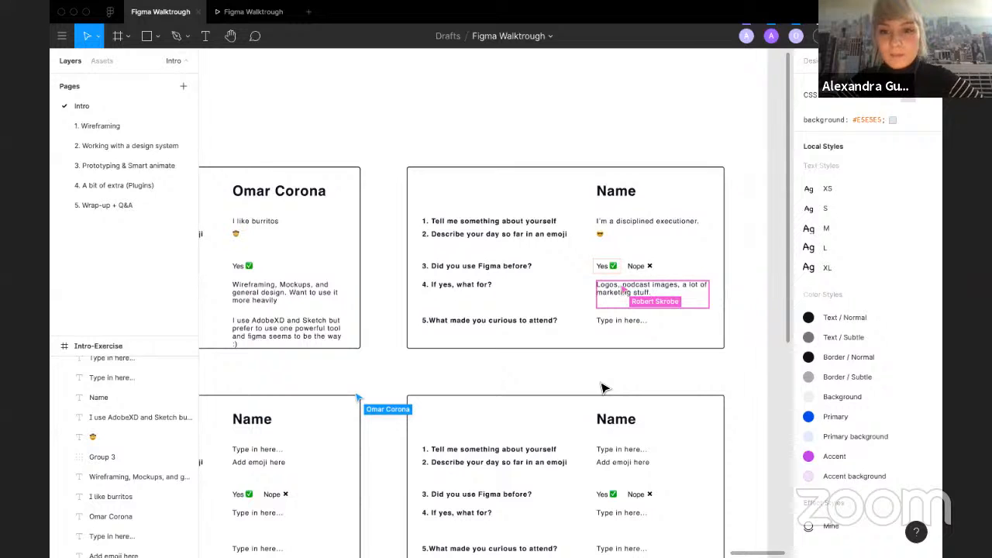
pyautogui.scroll(-5, 573, 361)
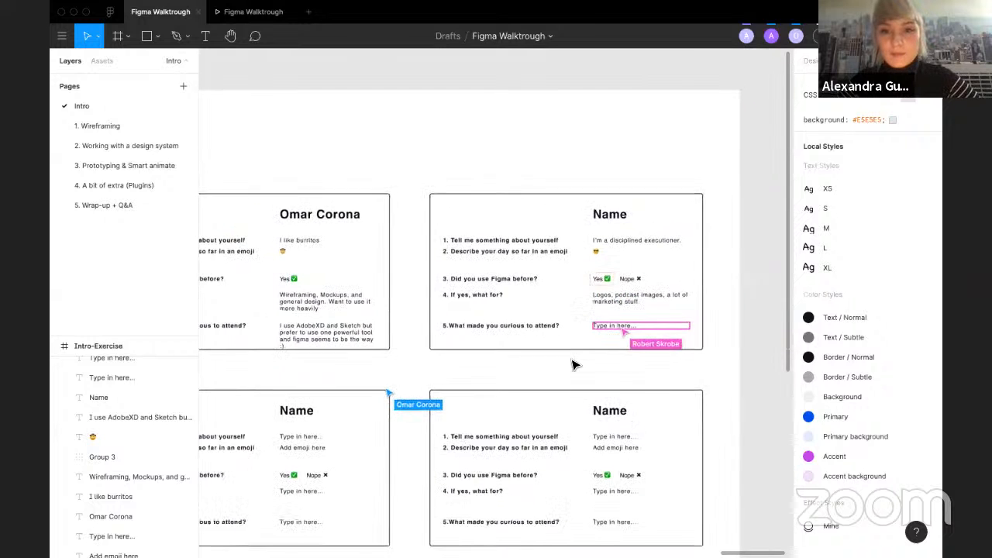
pyautogui.scroll(-5, 573, 362)
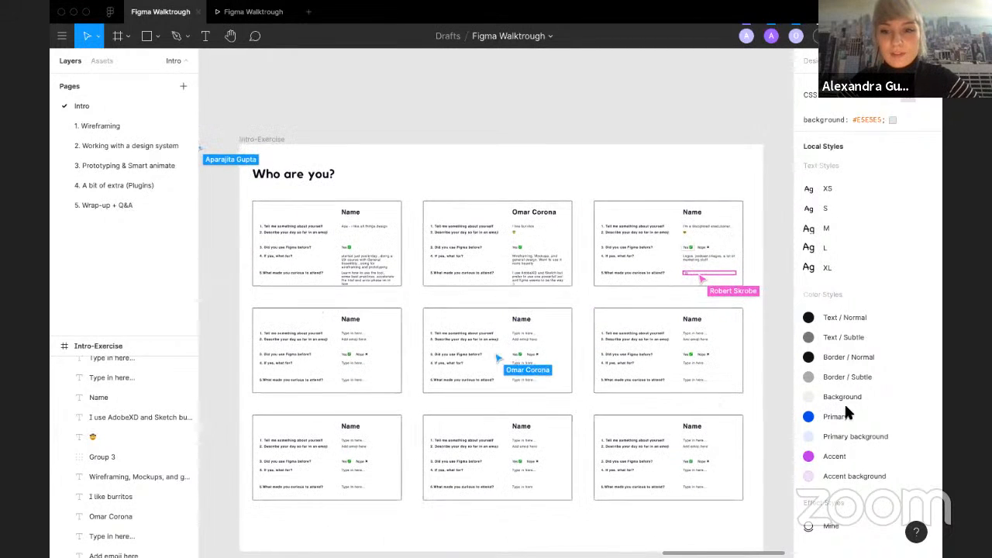
pyautogui.scroll(-2, 410, 326)
pyautogui.hscroll(2, 410, 325)
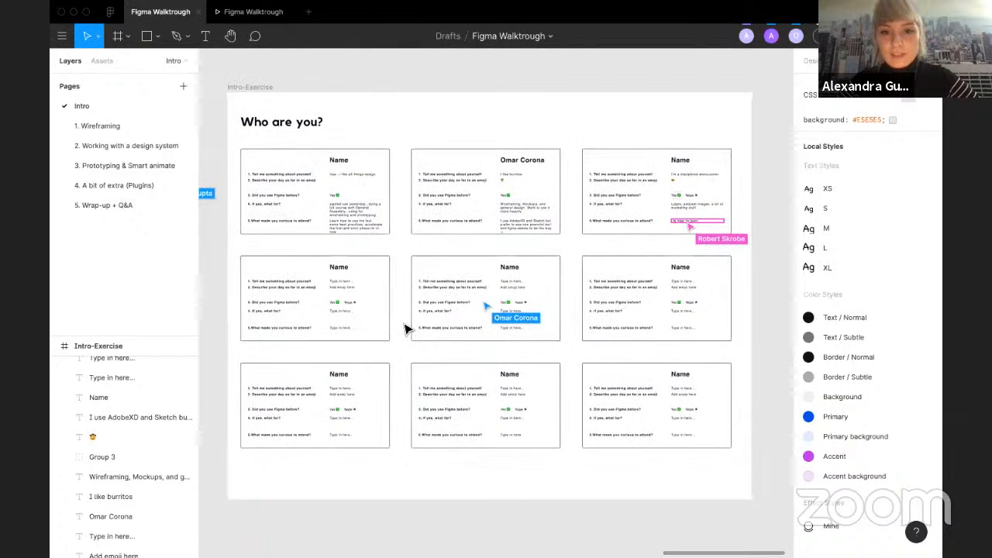
pyautogui.scroll(5, 593, 281)
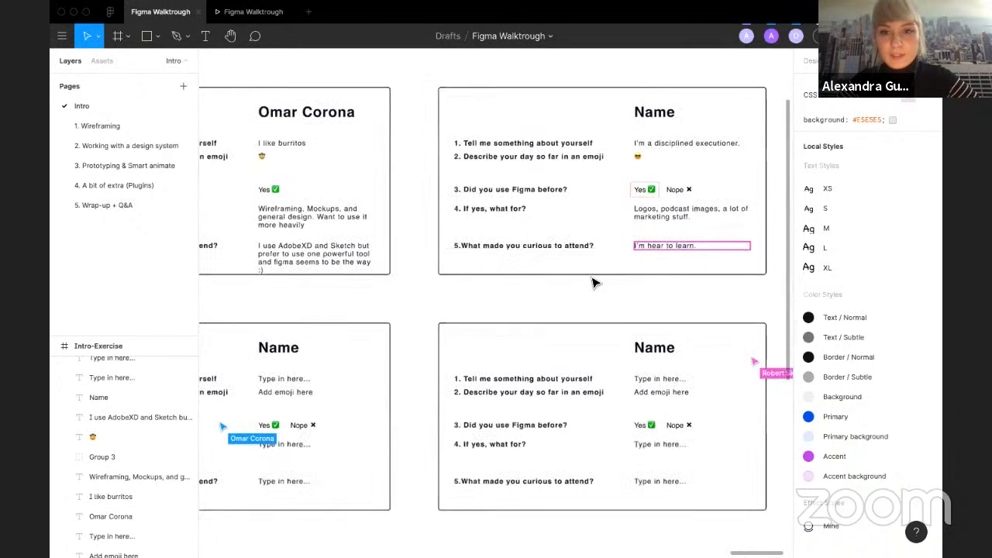
pyautogui.scroll(-4, 547, 311)
pyautogui.hscroll(-1, 547, 311)
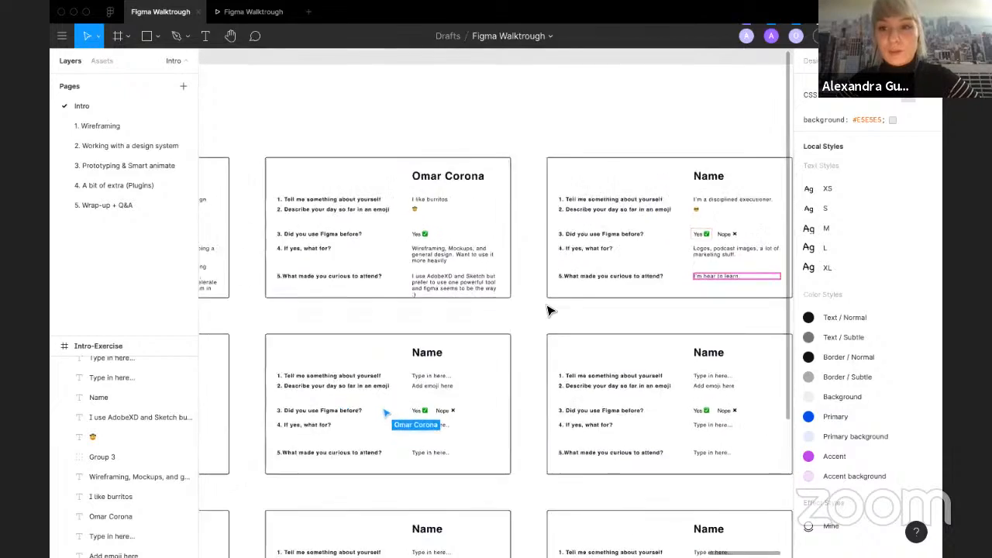
pyautogui.scroll(2, 547, 311)
pyautogui.scroll(-2, 547, 311)
pyautogui.hscroll(-2, 339, 288)
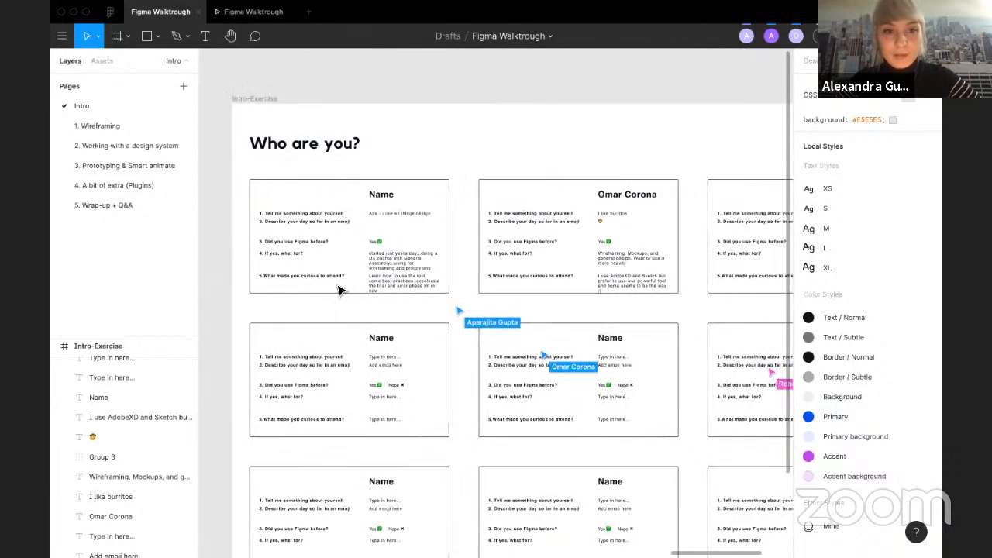
pyautogui.hscroll(1, 339, 289)
pyautogui.hscroll(-2, 339, 289)
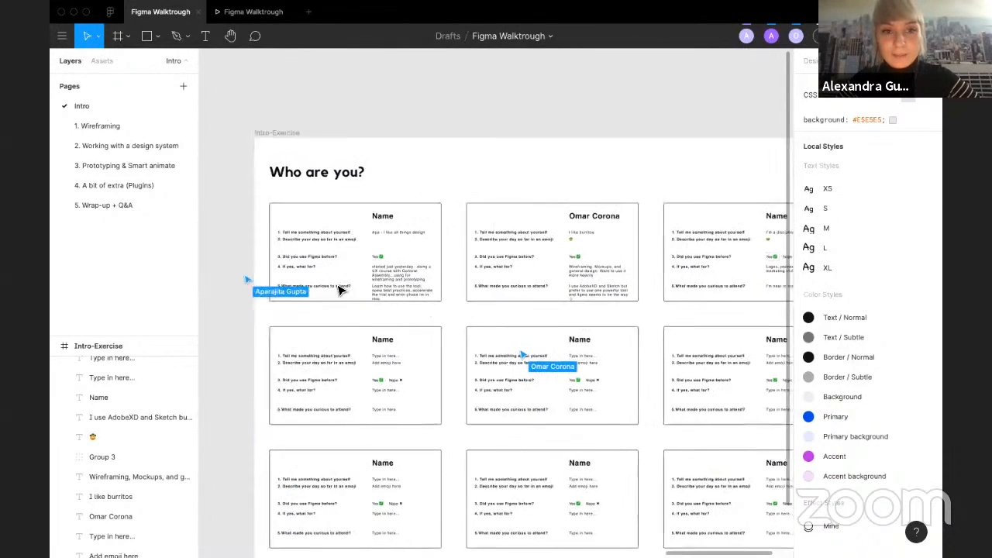
pyautogui.scroll(-3, 338, 288)
pyautogui.scroll(-1, 338, 289)
pyautogui.hscroll(-2, 338, 288)
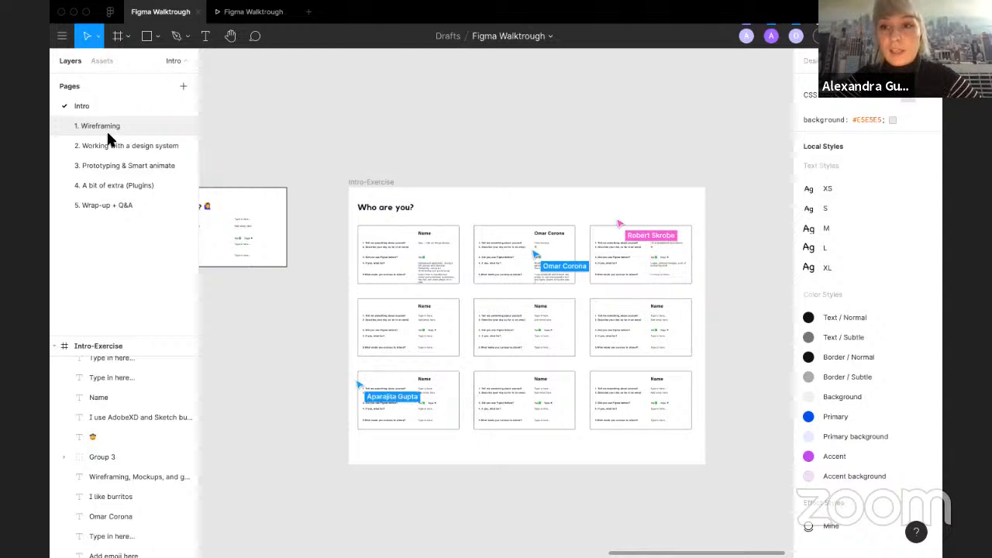
# Step: Open the 1. Wireframing page and view its cover and intro slides
pyautogui.click(106, 127)
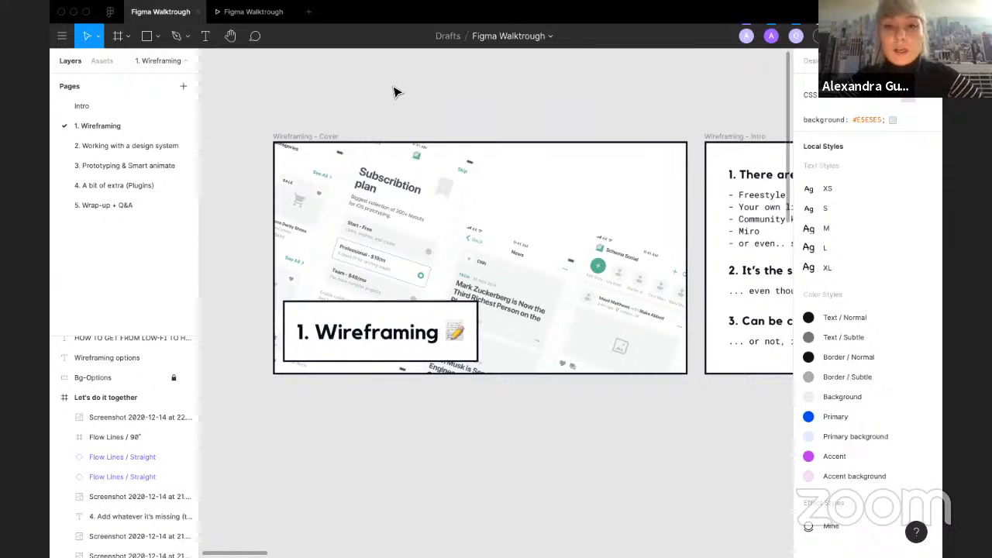
pyautogui.hscroll(10, 393, 92)
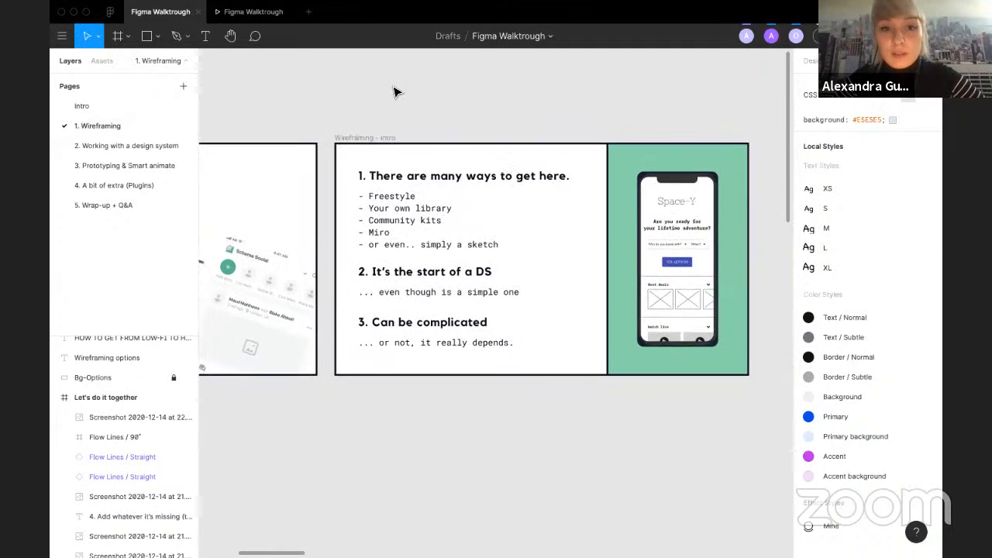
pyautogui.scroll(1, 397, 92)
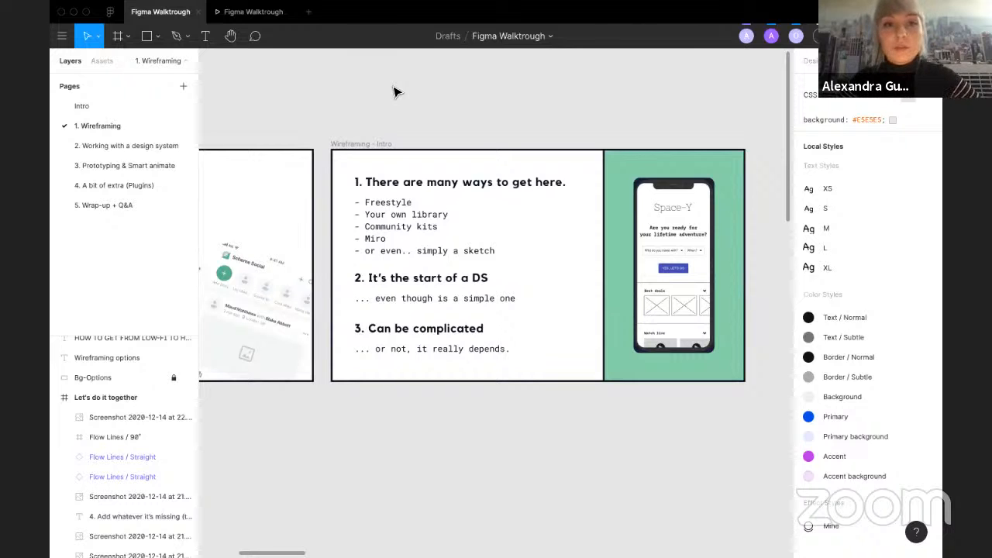
pyautogui.click(158, 36)
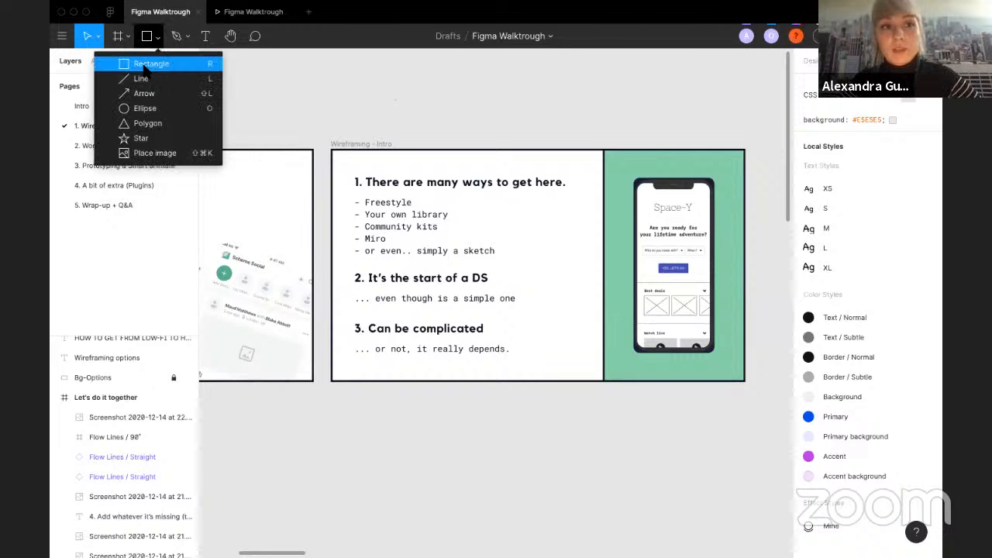
pyautogui.click(318, 98)
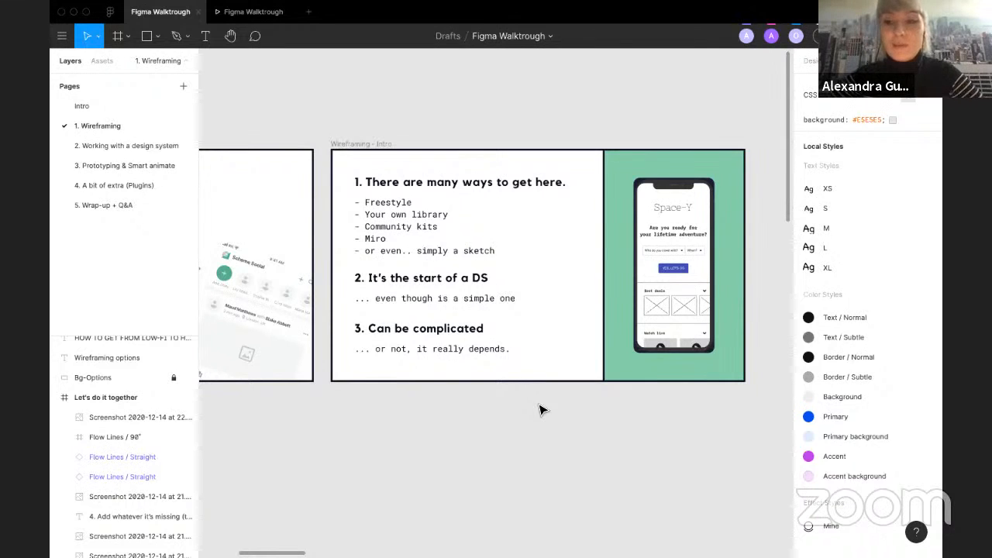
# Step: Scroll through the Wireframing options slide, reviewing the Sketching, Miro and Figma sections
pyautogui.hscroll(8, 603, 414)
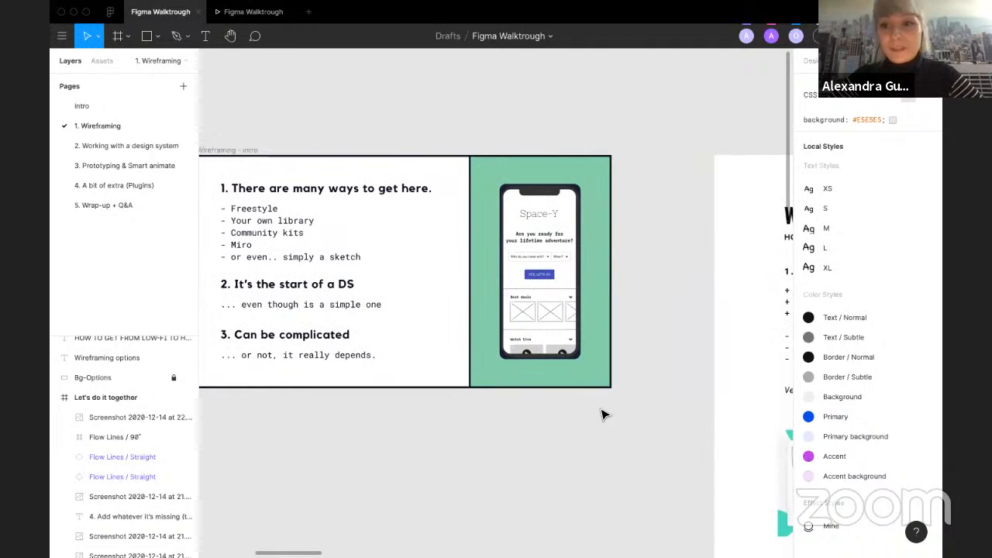
pyautogui.hscroll(8, 602, 415)
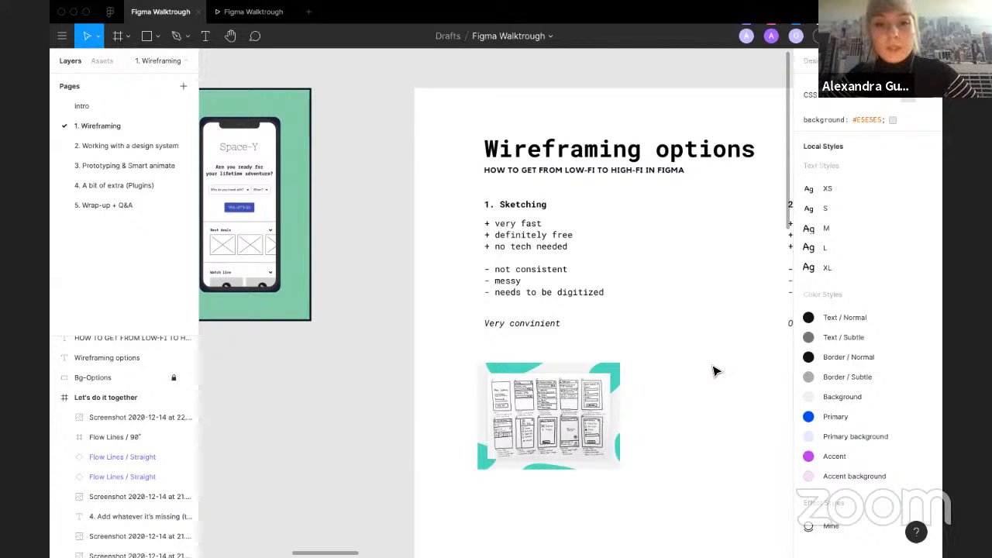
pyautogui.scroll(3, 714, 372)
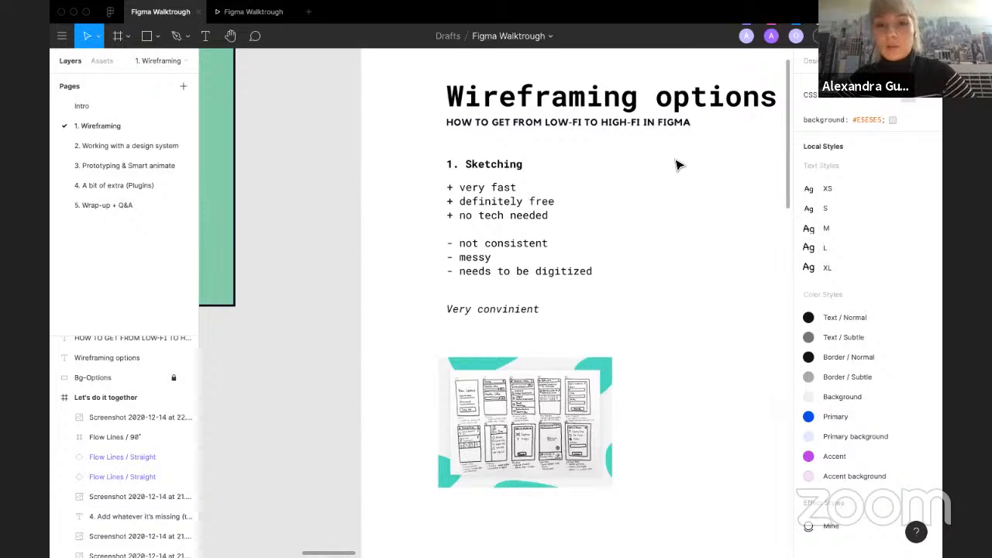
pyautogui.hscroll(10, 675, 165)
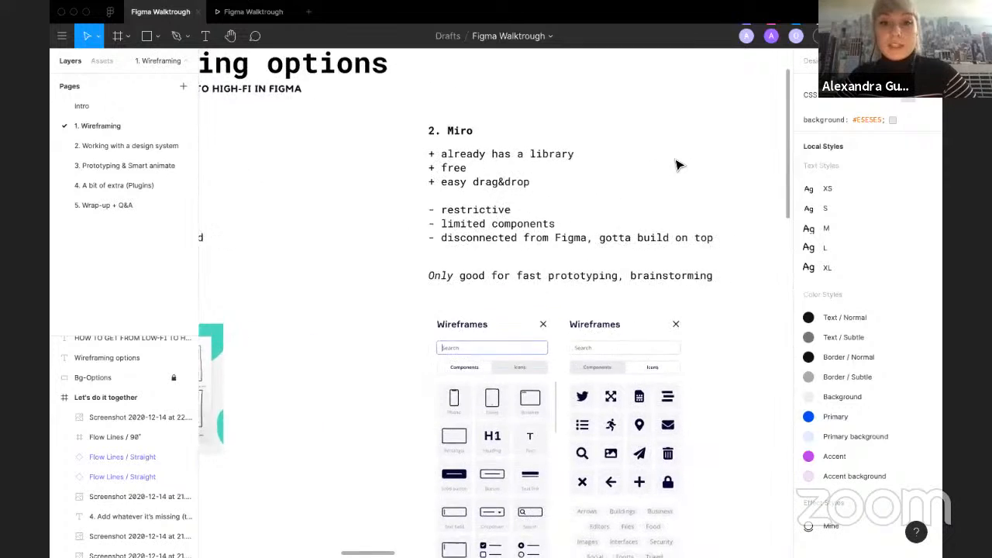
pyautogui.hscroll(2, 676, 164)
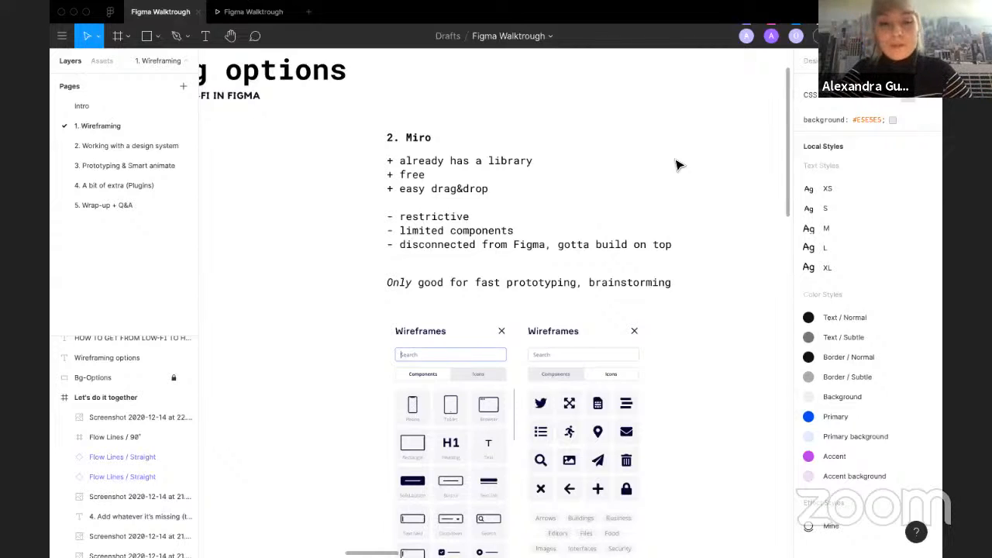
pyautogui.scroll(-5, 664, 380)
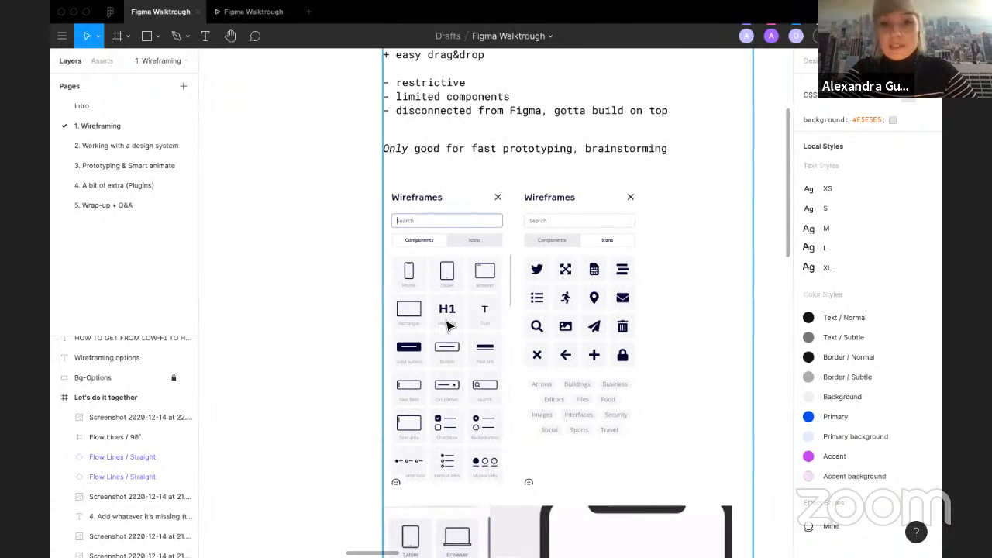
pyautogui.scroll(-2, 756, 461)
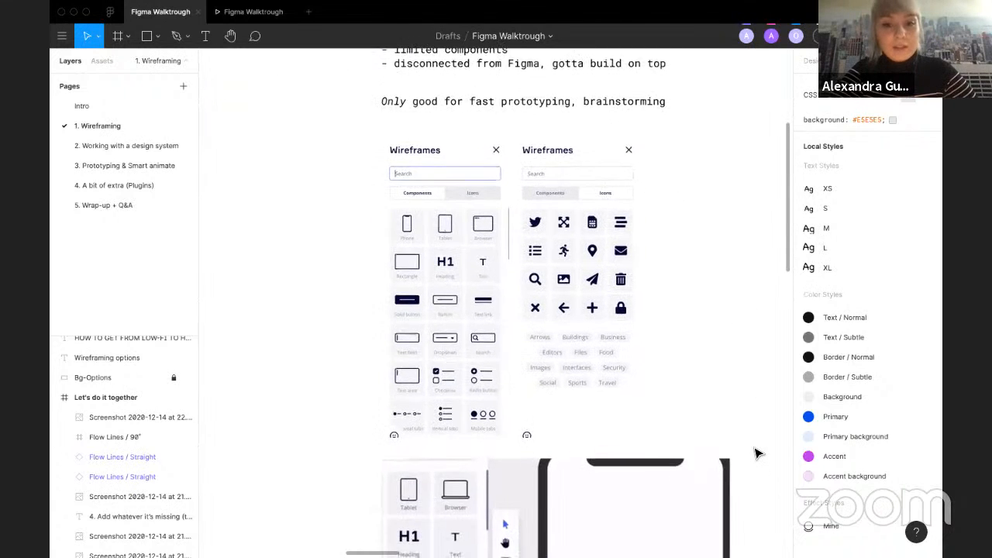
pyautogui.scroll(-8, 758, 453)
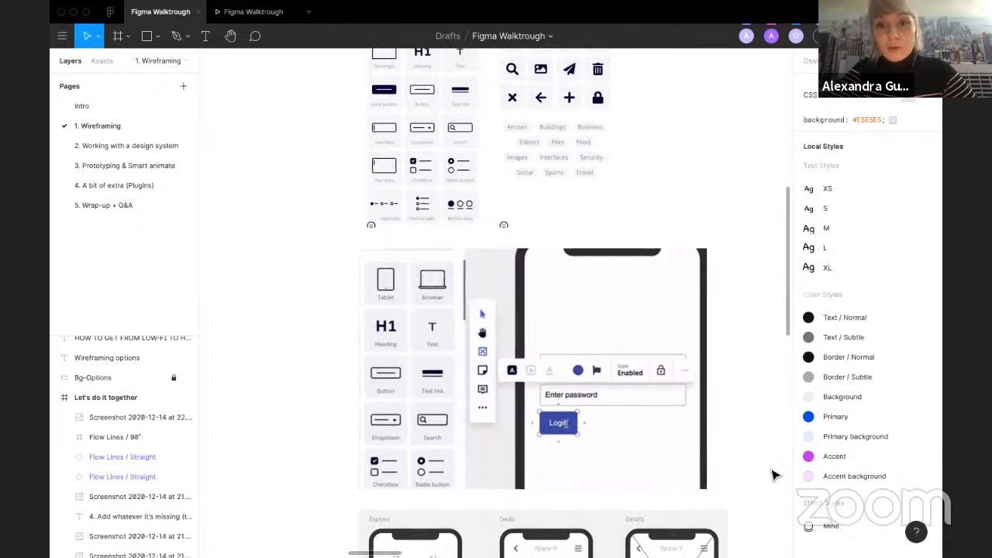
pyautogui.scroll(-1, 773, 475)
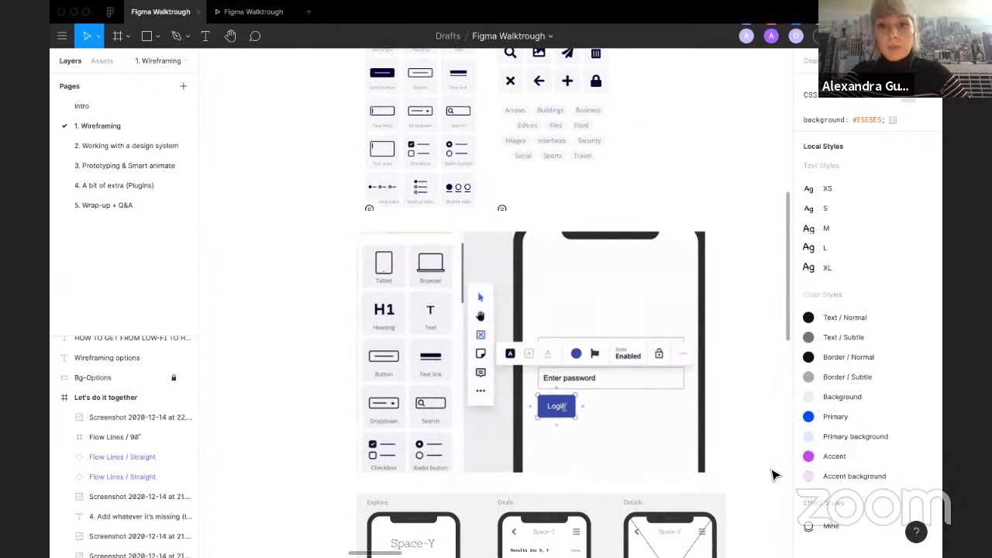
pyautogui.scroll(-10, 773, 475)
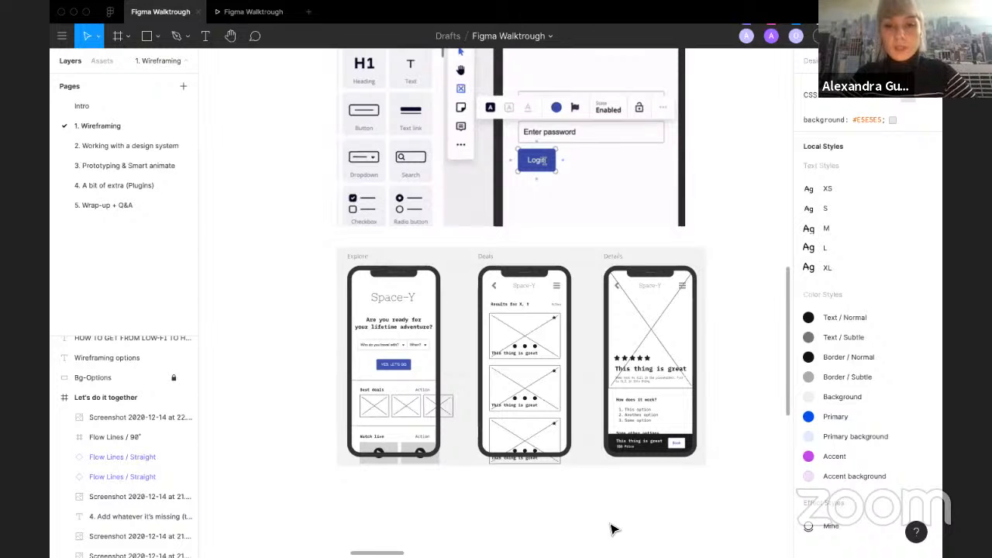
pyautogui.scroll(10, 611, 529)
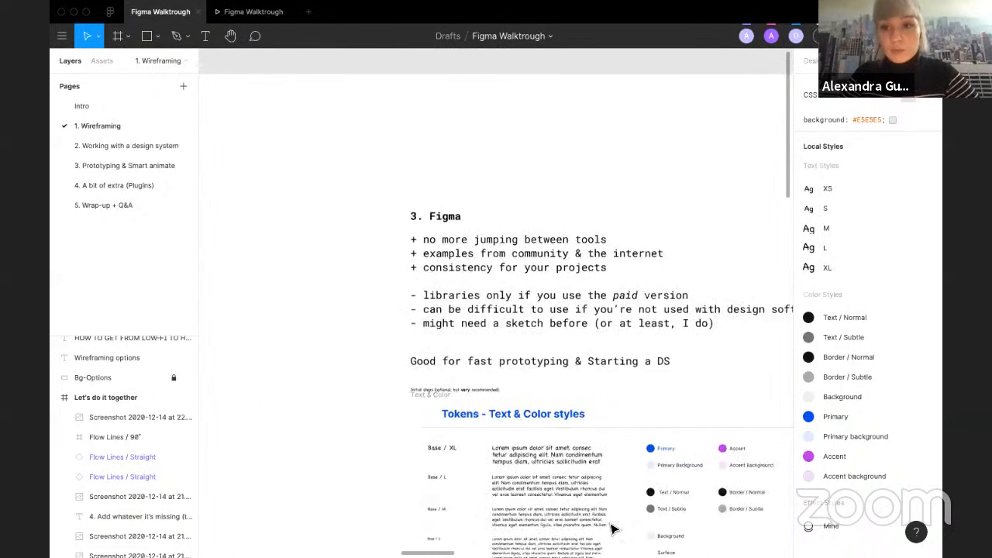
# Step: Scroll through the Figma section's Tokens, Buttons, Dropdowns, Placeholders and Picking a device examples
pyautogui.hscroll(3, 612, 529)
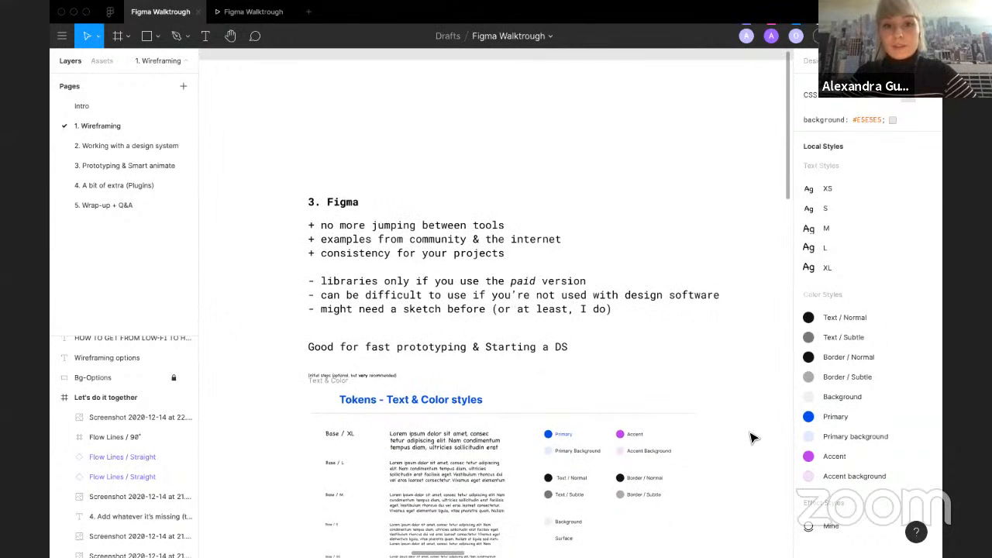
pyautogui.hscroll(2, 750, 437)
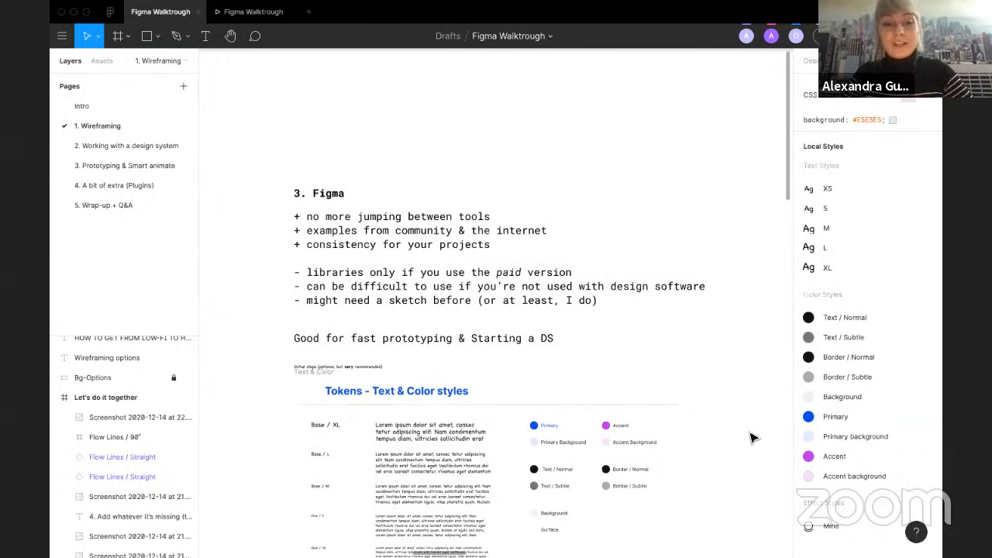
pyautogui.scroll(-3, 750, 437)
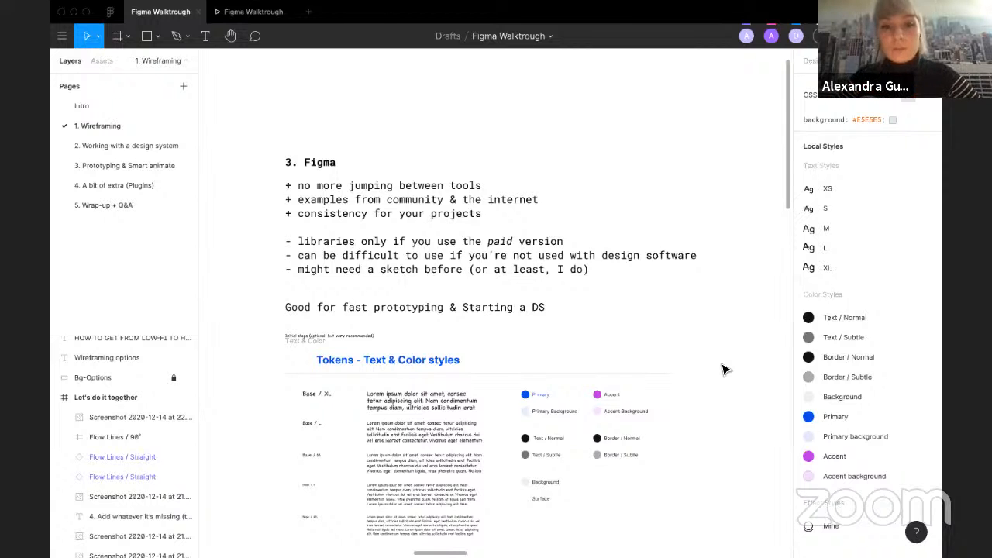
pyautogui.scroll(-5, 722, 369)
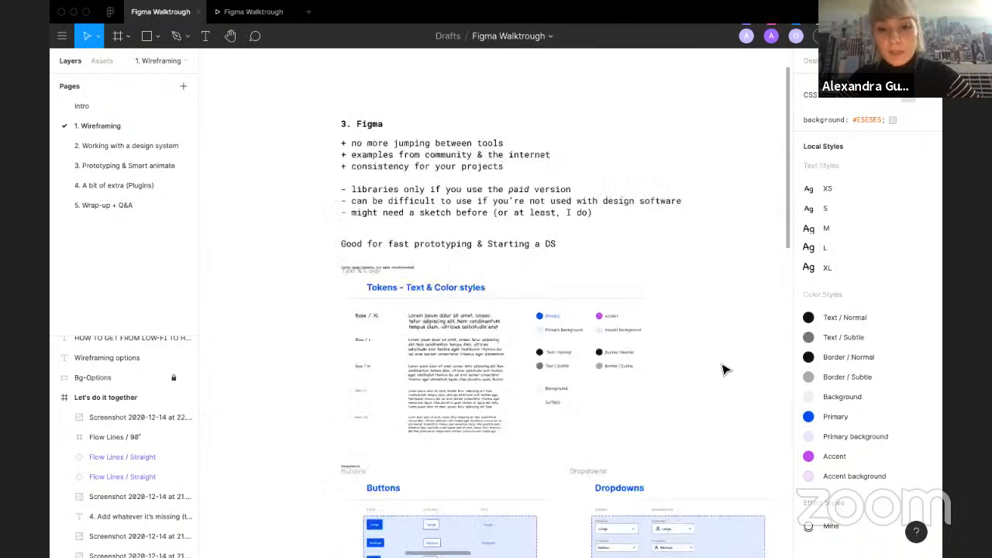
pyautogui.scroll(-3, 722, 369)
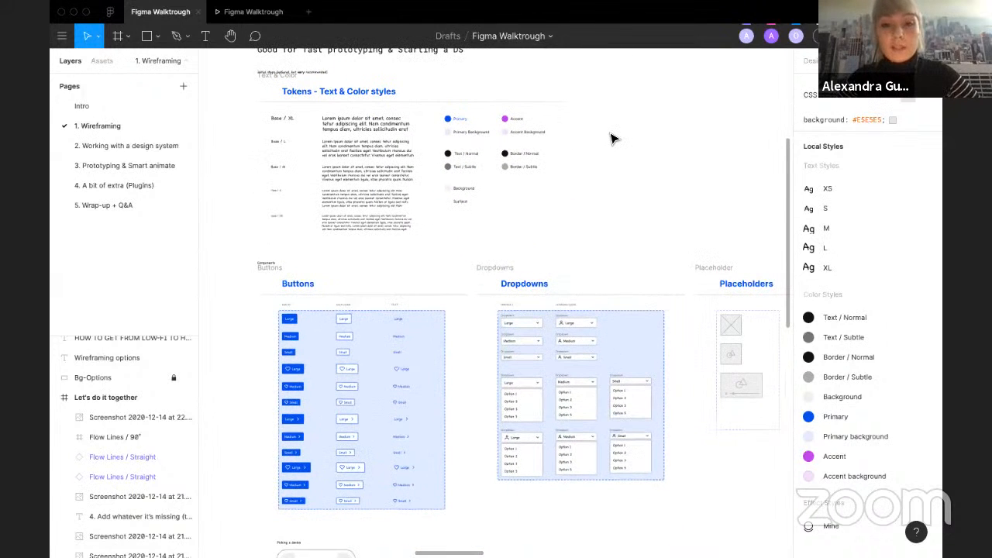
pyautogui.hscroll(2, 612, 139)
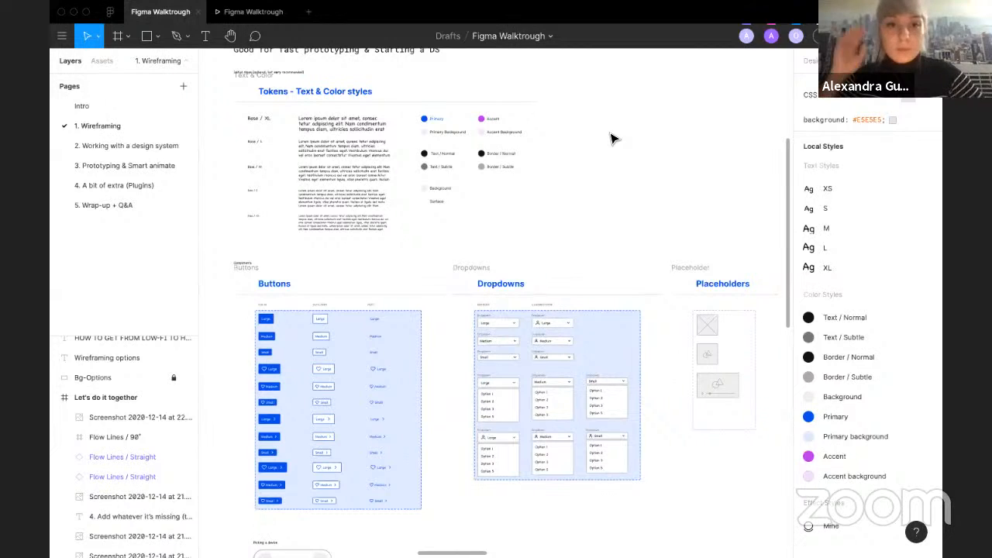
pyautogui.scroll(2, 279, 118)
pyautogui.scroll(2, 267, 121)
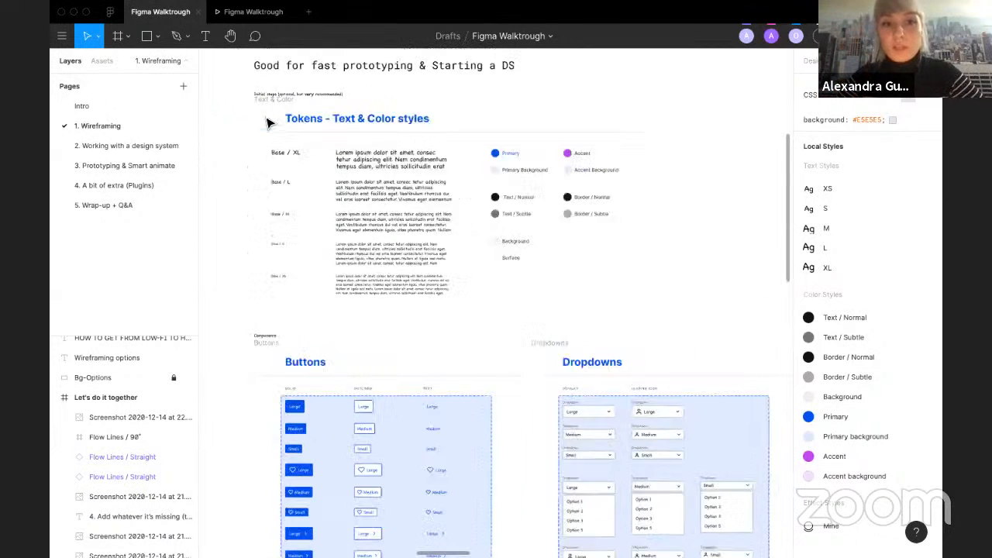
pyautogui.scroll(2, 267, 121)
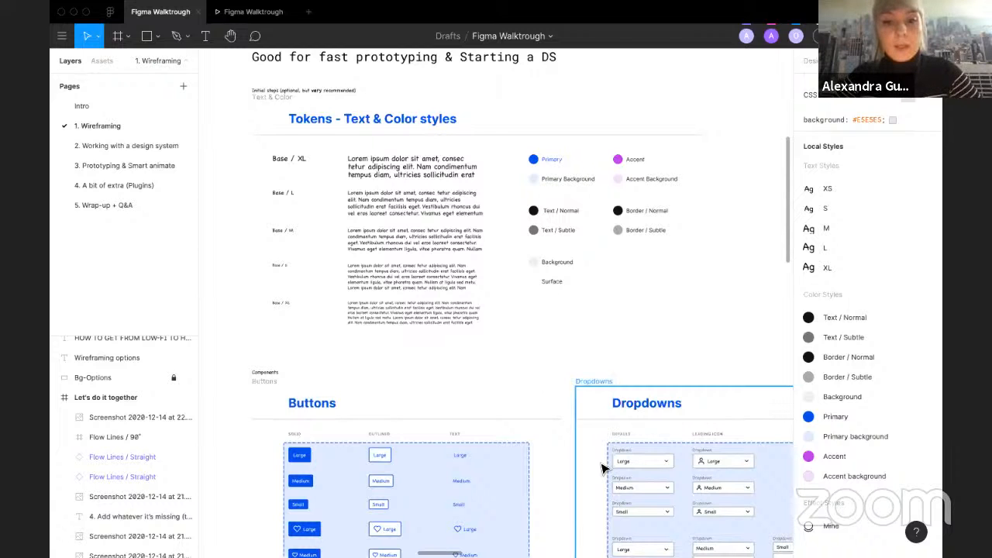
pyautogui.scroll(-5, 603, 468)
pyautogui.scroll(-2, 603, 468)
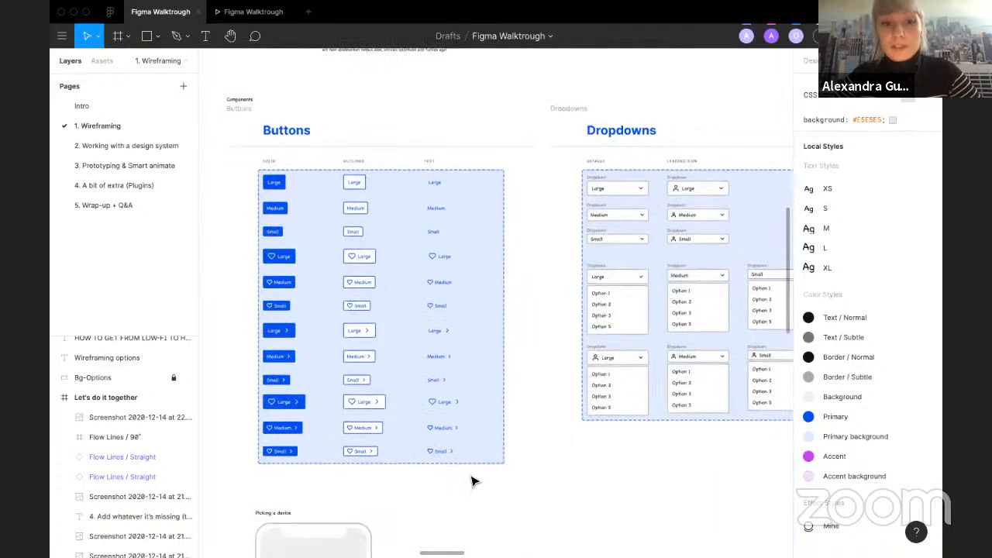
pyautogui.scroll(3, 565, 486)
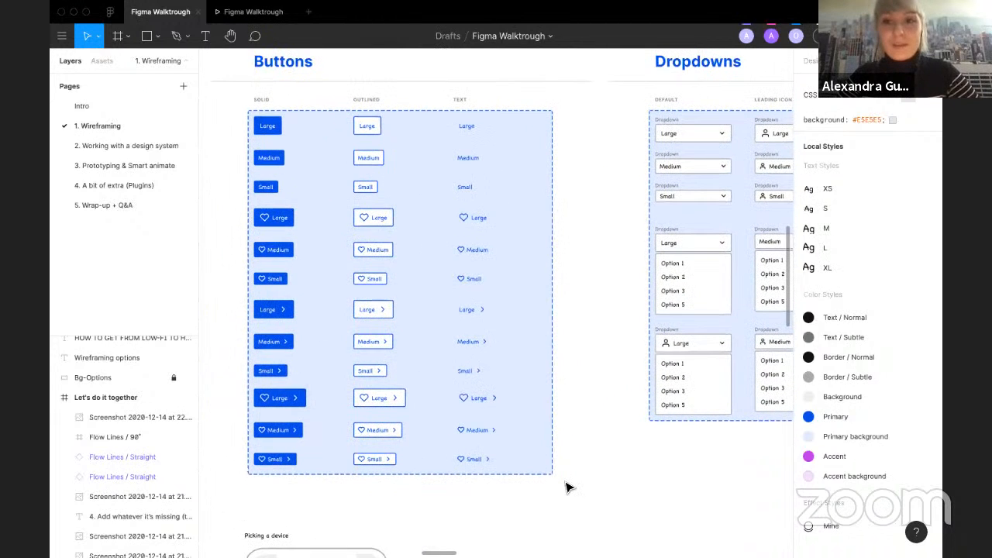
pyautogui.scroll(-2, 566, 482)
pyautogui.hscroll(5, 565, 482)
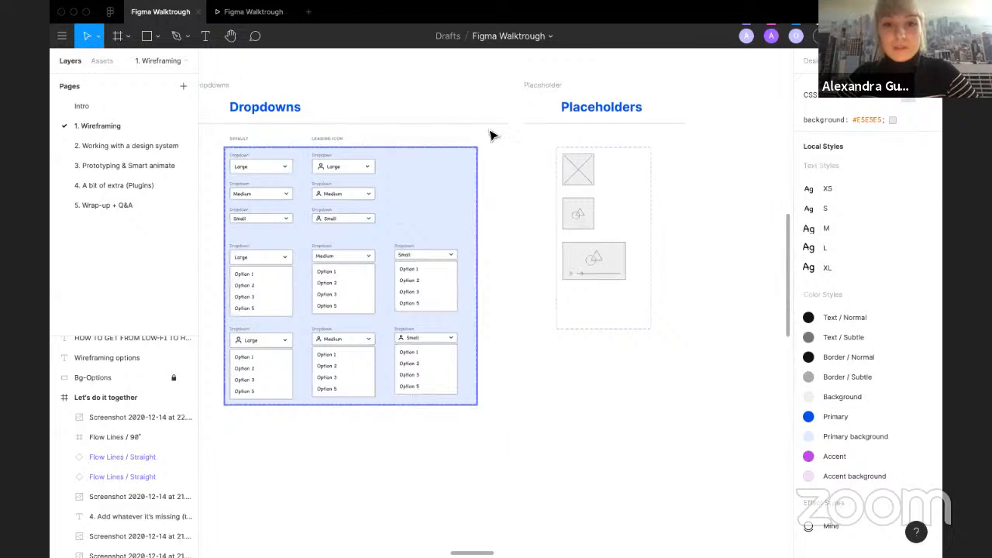
pyautogui.hscroll(-6, 525, 183)
pyautogui.scroll(2, 525, 182)
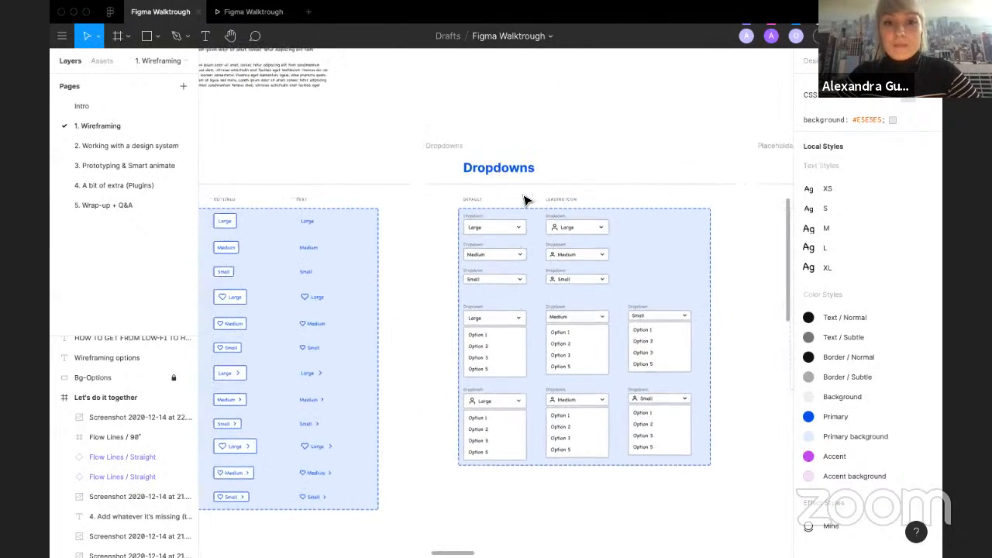
pyautogui.hscroll(-3, 525, 200)
pyautogui.scroll(-9, 524, 199)
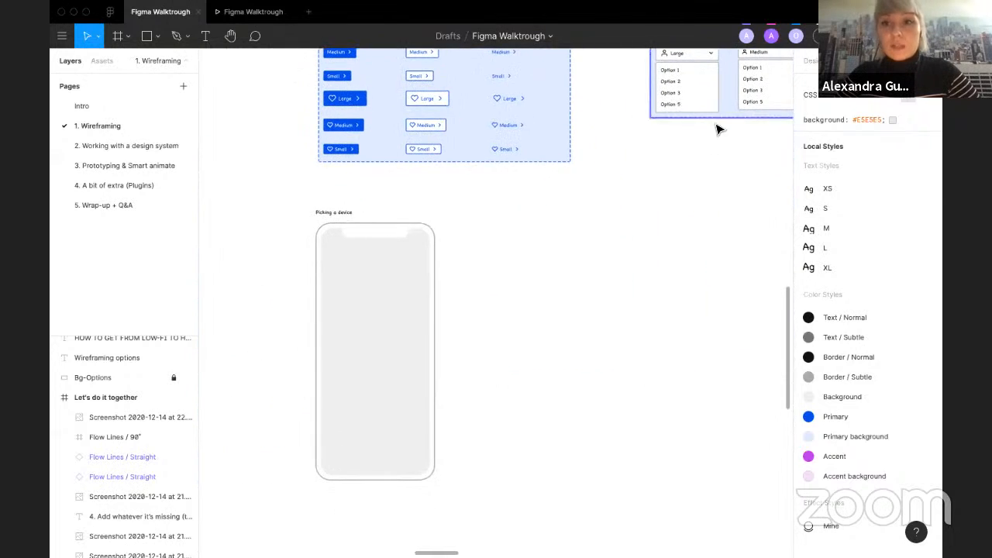
# Step: Select the Picking a device mockup frame and switch its frame preset to iPhone 11 Pro Max and iPhone 8 Plus in turn
pyautogui.click(343, 243)
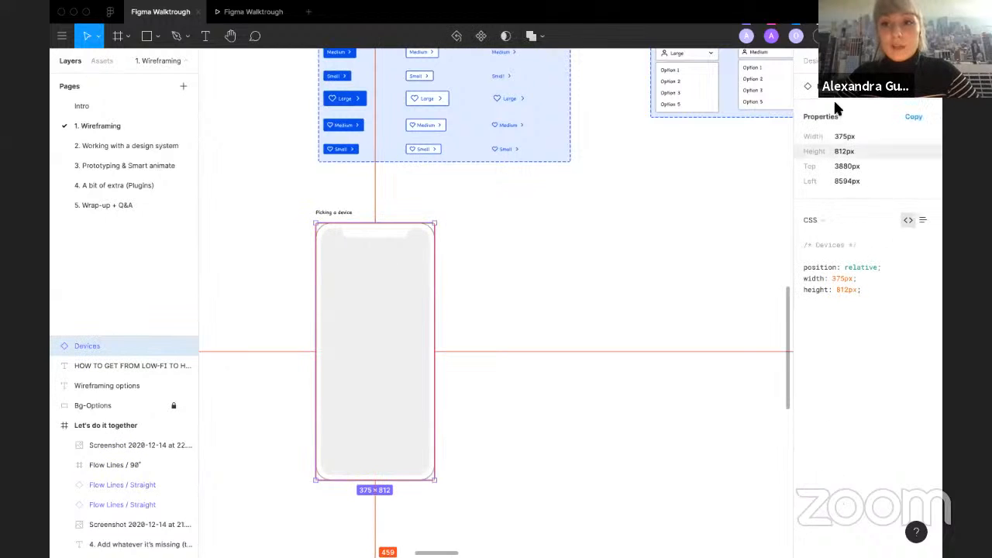
pyautogui.click(809, 62)
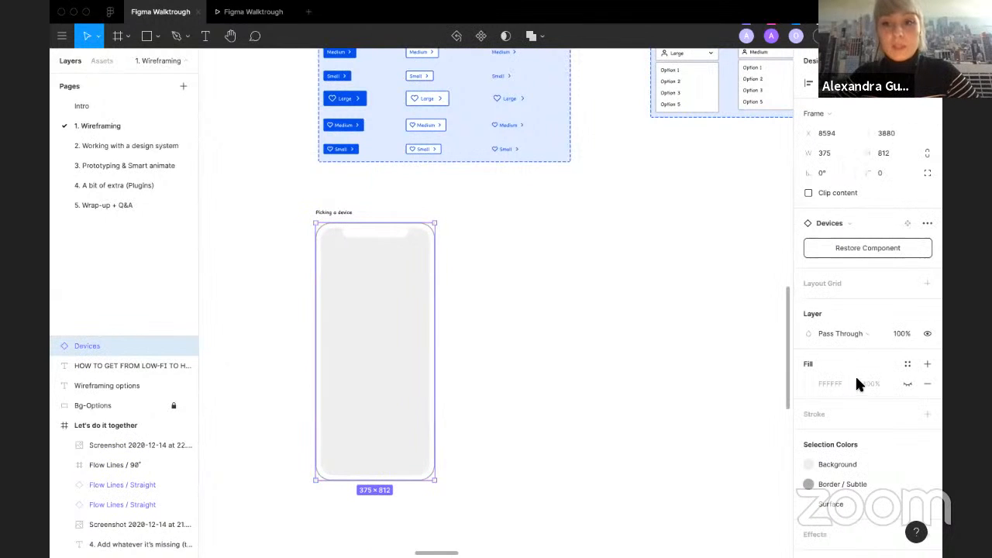
pyautogui.click(824, 115)
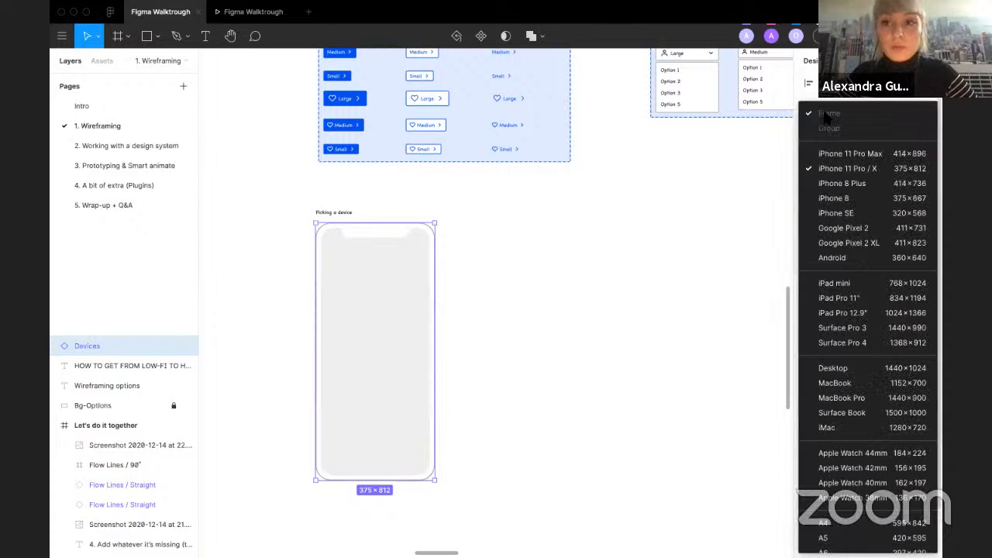
pyautogui.click(858, 154)
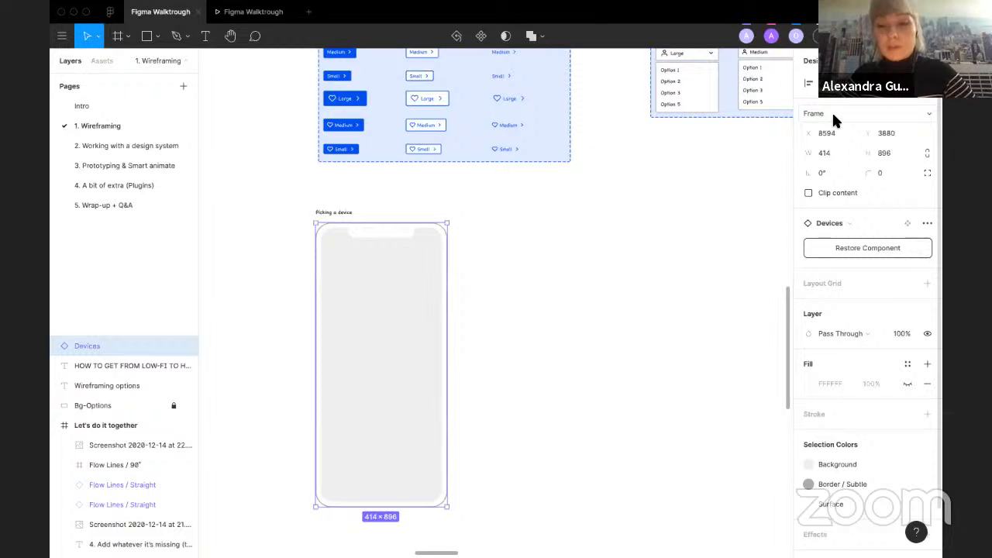
pyautogui.click(832, 114)
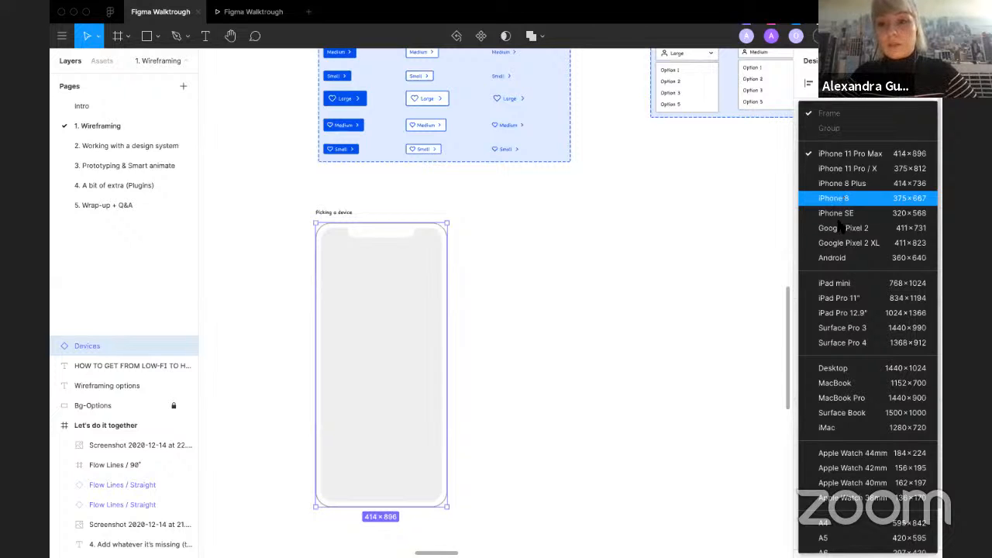
pyautogui.click(855, 184)
# Step: Set the device frame's width to 300 and undo the change
pyautogui.click(839, 151)
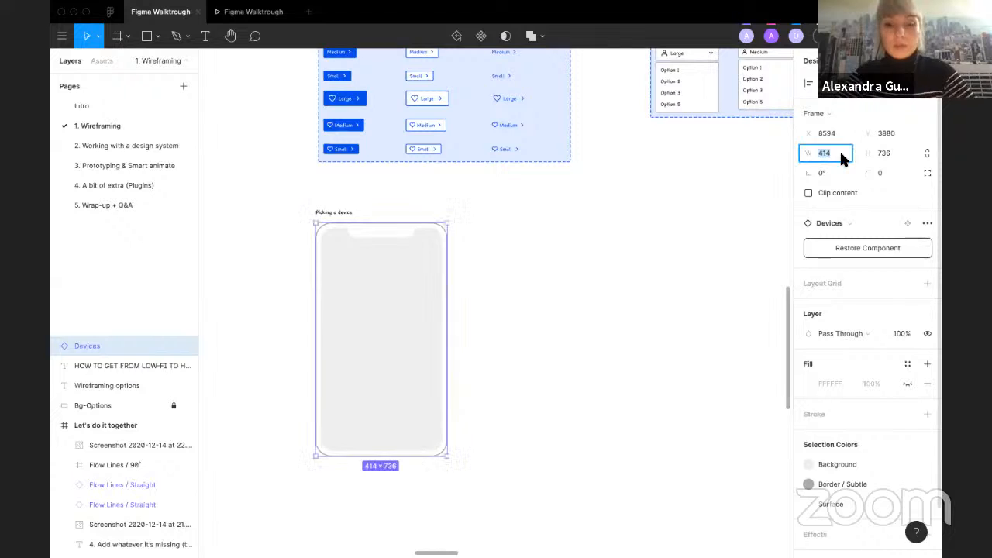
pyautogui.write('300')
pyautogui.press('Return')
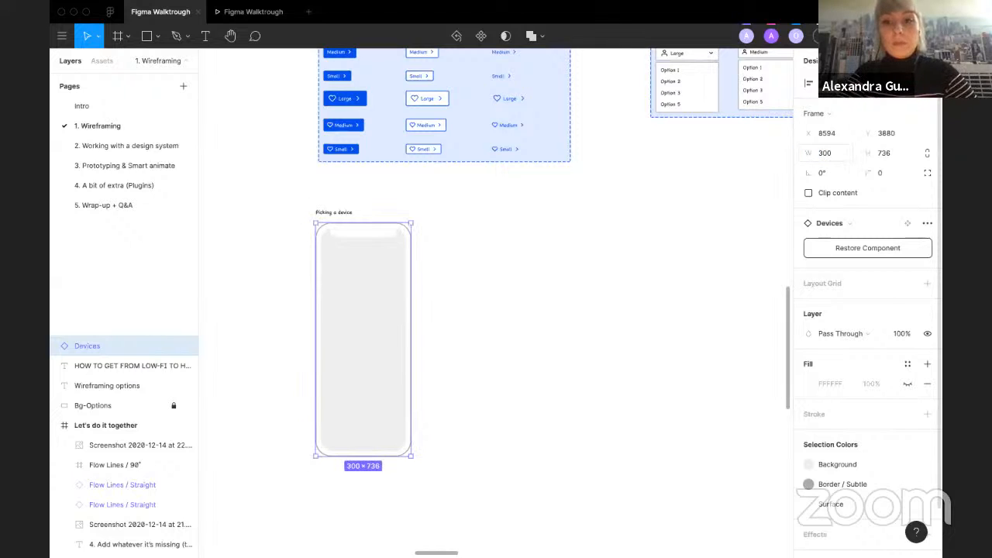
pyautogui.hotkey('ctrl', 'z')
# Step: Apply the Desktop preset to the device frame, undo it and deselect the frame
pyautogui.click(814, 113)
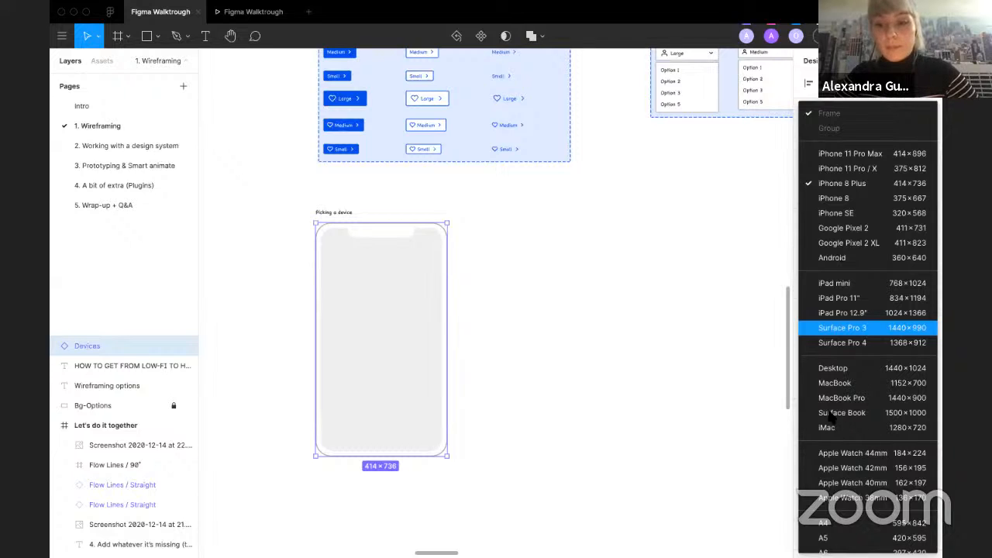
pyautogui.click(833, 367)
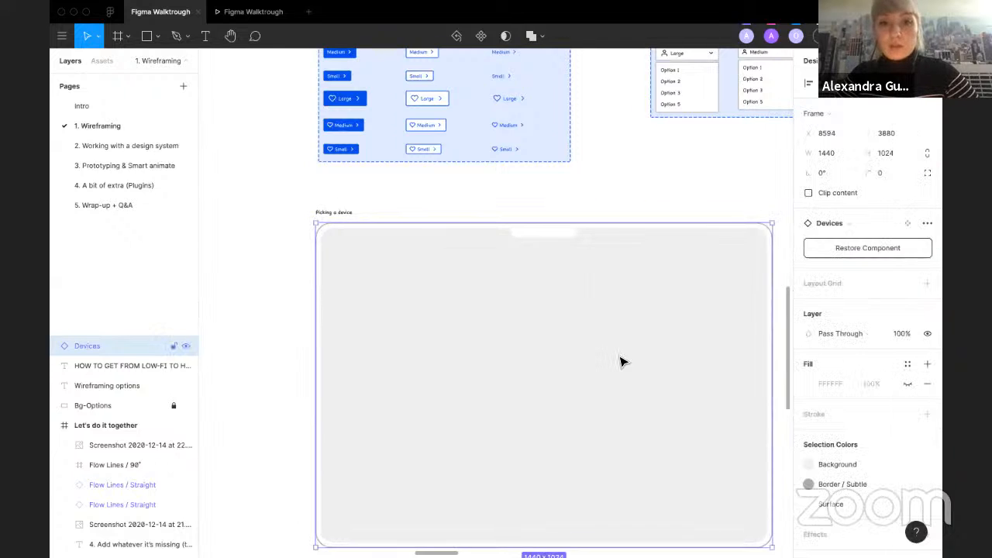
pyautogui.scroll(-1, 624, 362)
pyautogui.press('super+z')
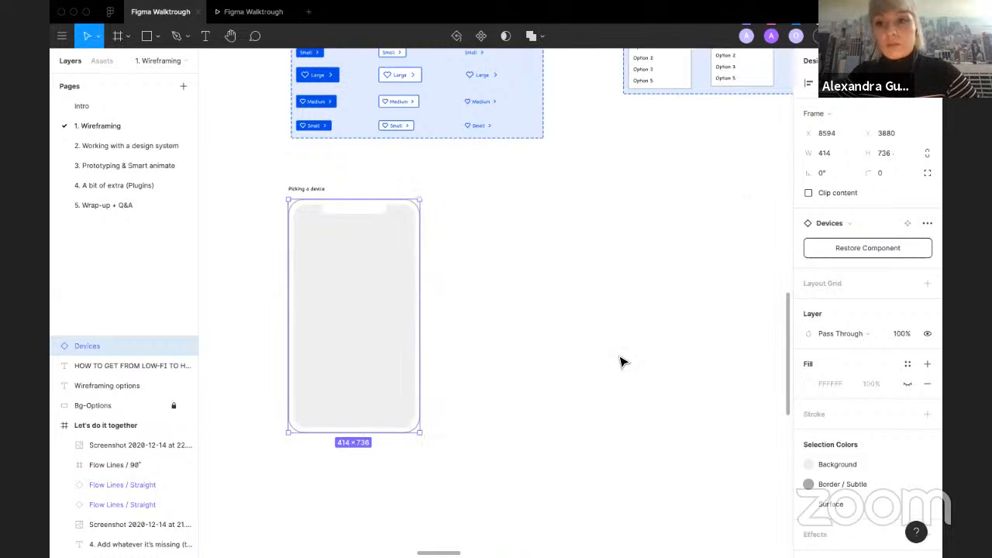
pyautogui.press('super+z')
pyautogui.click(540, 334)
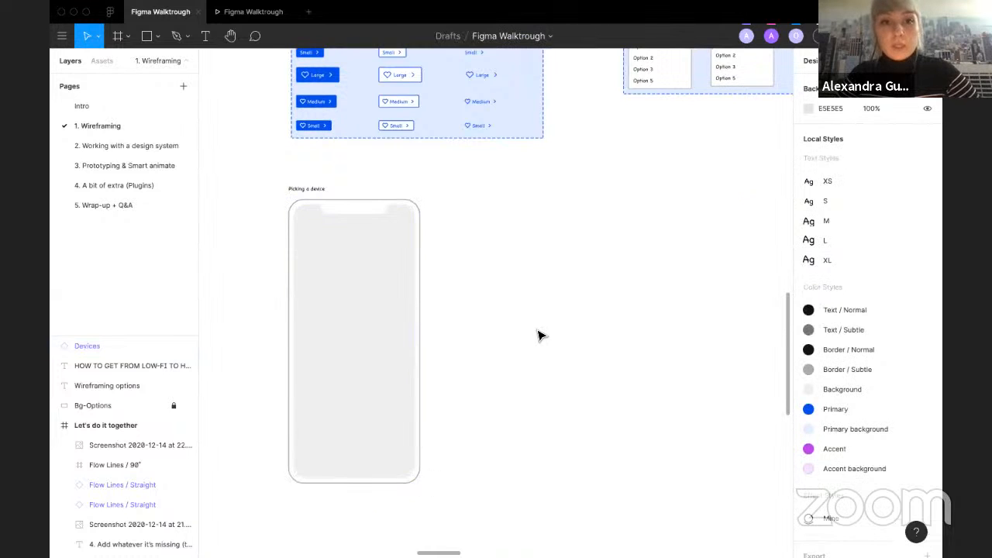
# Step: Scroll to the Let's do it together exercise slide and review its instructions and wireframe frames
pyautogui.scroll(-5, 540, 335)
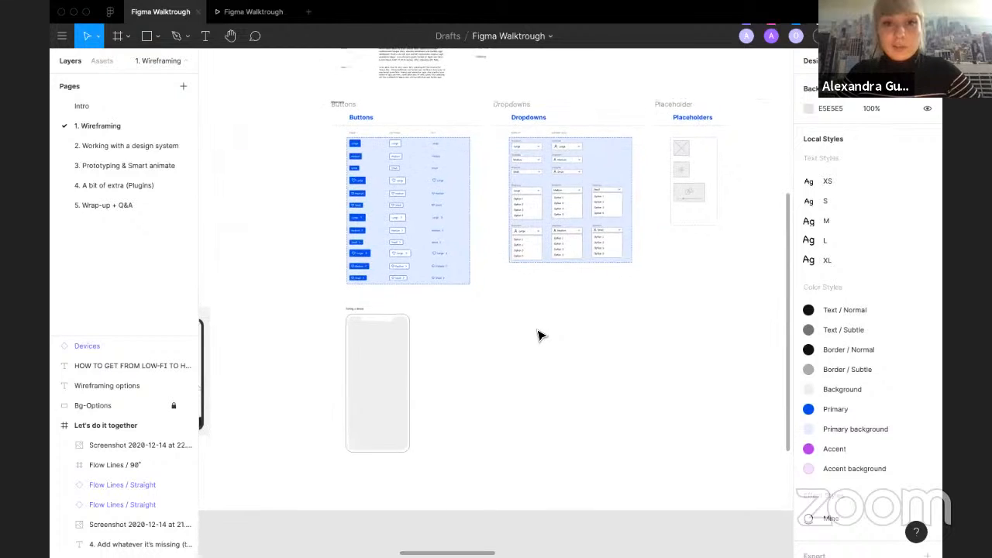
pyautogui.scroll(-2, 540, 334)
pyautogui.hscroll(10, 540, 334)
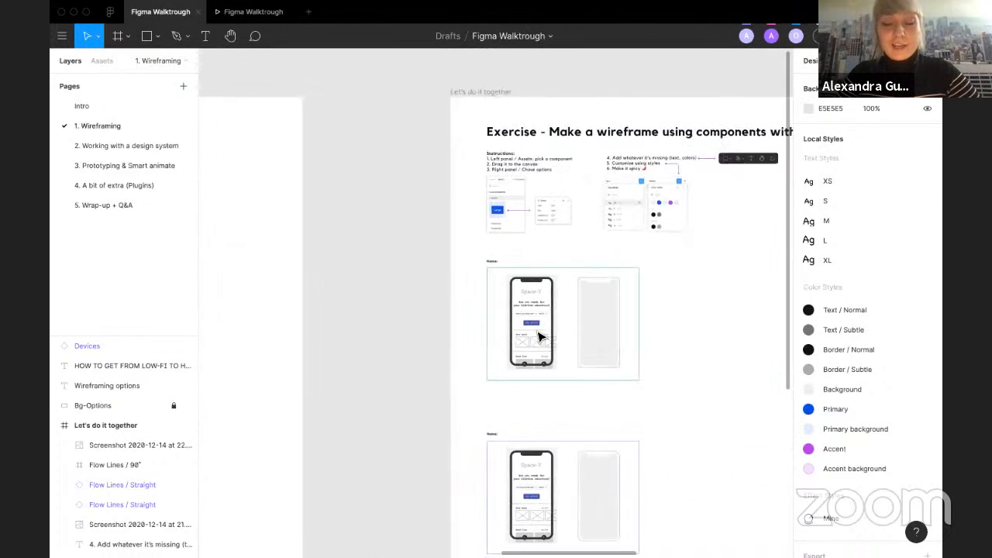
pyautogui.hscroll(4, 540, 336)
pyautogui.scroll(3, 478, 269)
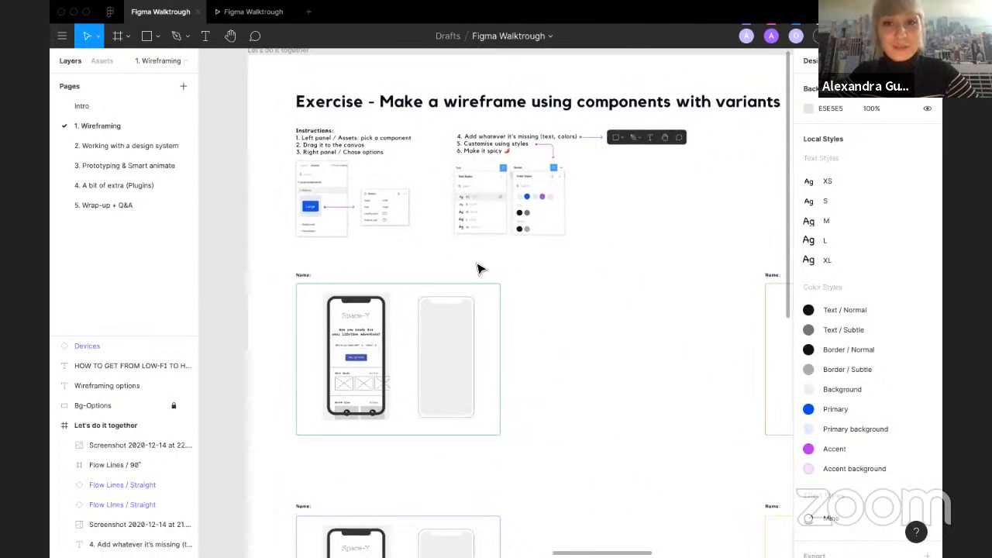
pyautogui.hscroll(2, 478, 269)
pyautogui.scroll(1, 478, 269)
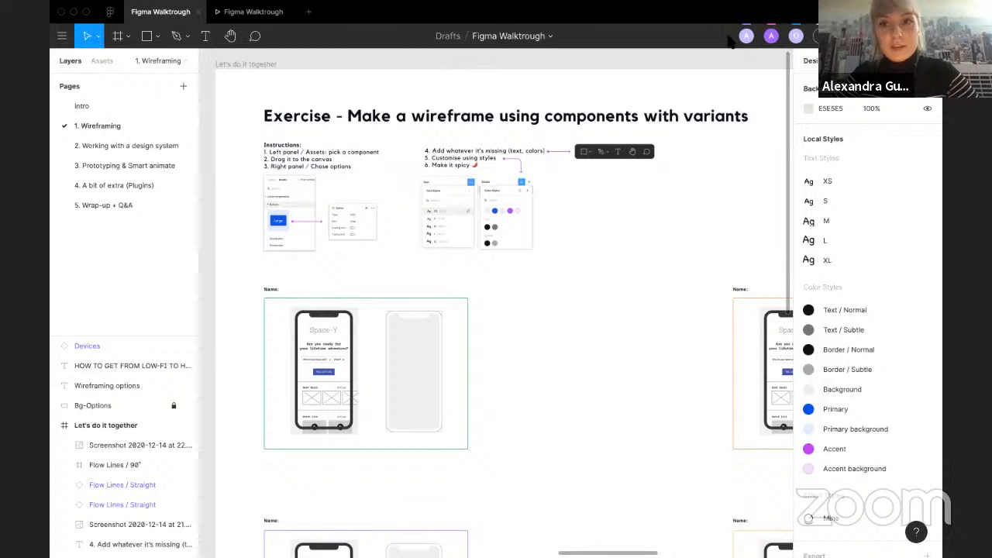
pyautogui.hscroll(1, 496, 429)
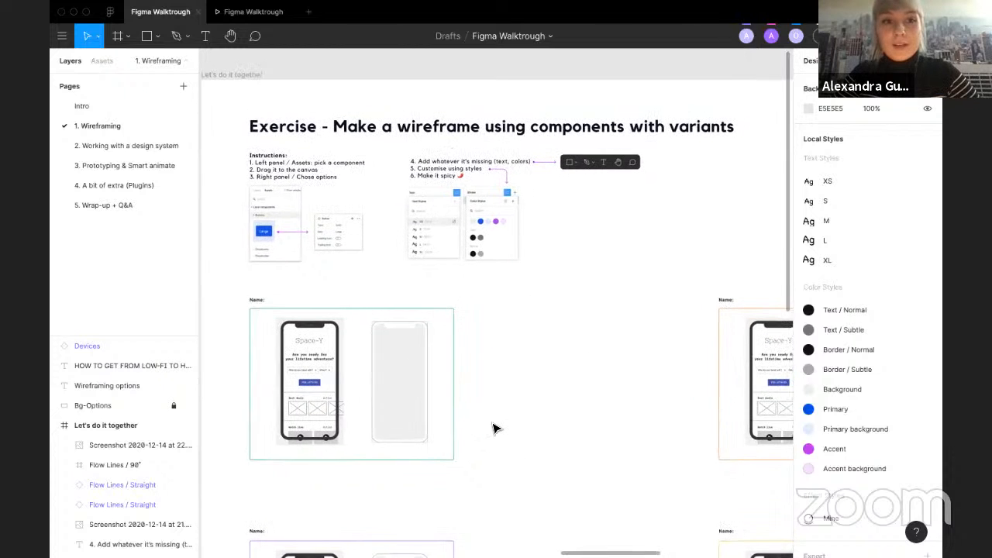
pyautogui.hscroll(-1, 494, 428)
pyautogui.scroll(6, 369, 266)
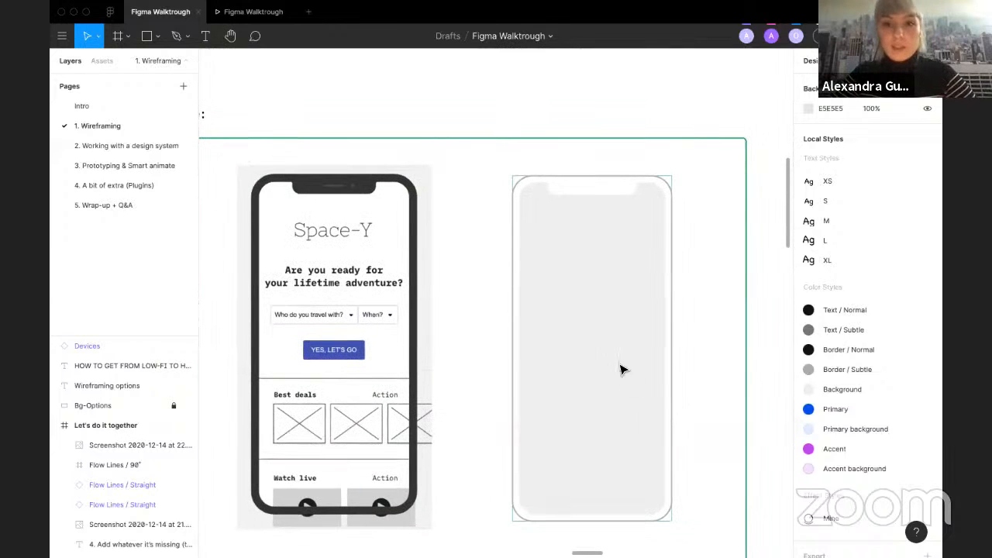
pyautogui.scroll(-2, 592, 315)
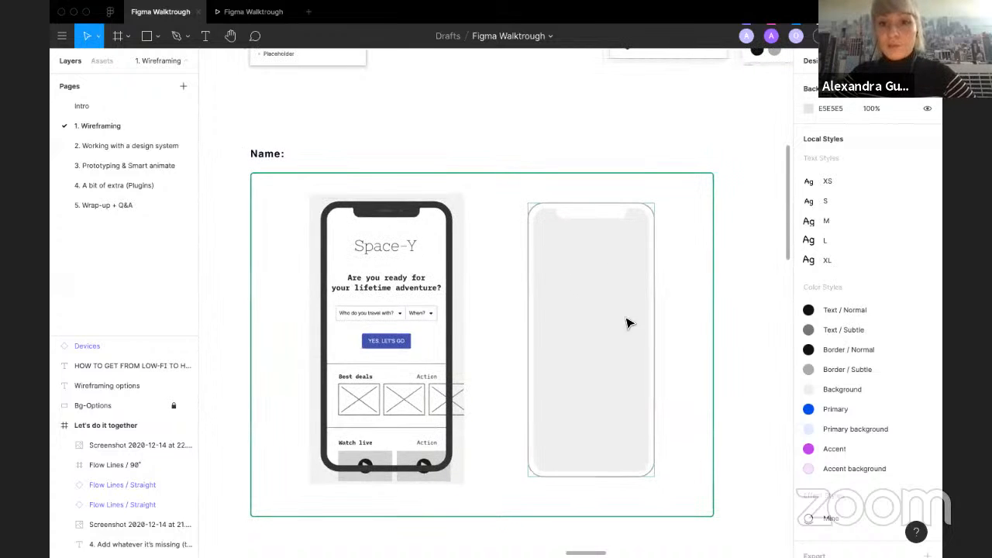
pyautogui.scroll(-1, 586, 334)
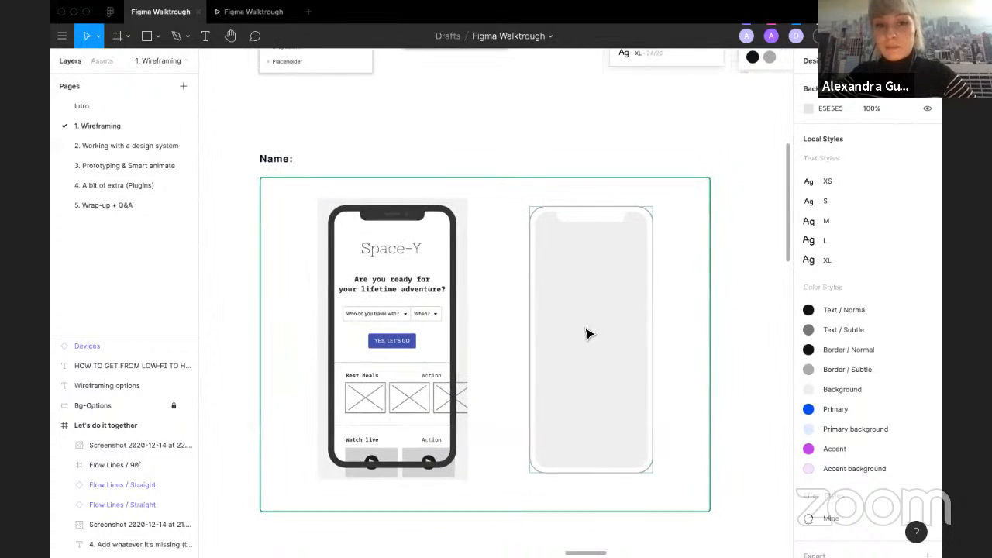
# Step: Show the file's local components: Buttons, Dropdowns and Placeholder, alongside the exercise wireframe
pyautogui.click(88, 61)
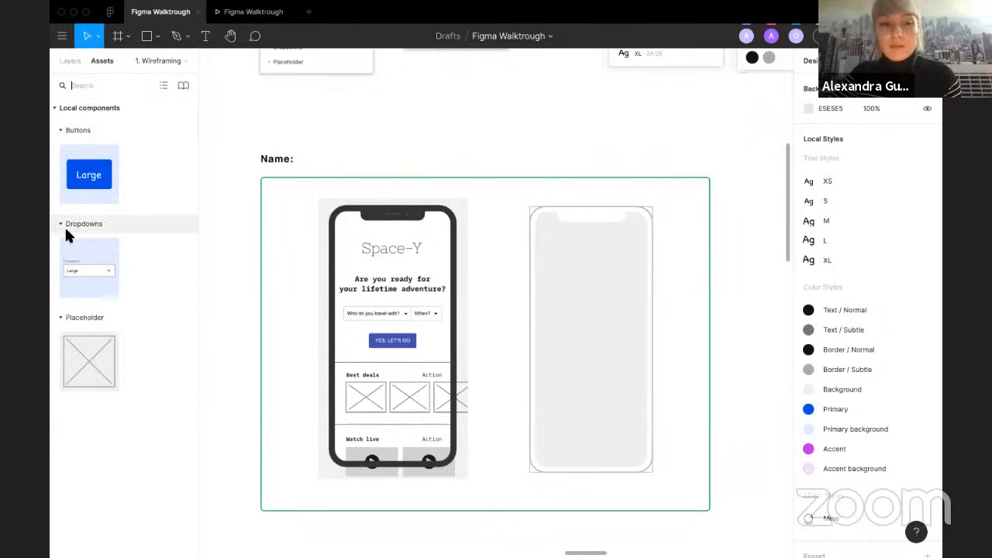
pyautogui.scroll(-2, 353, 229)
pyautogui.scroll(2, 353, 230)
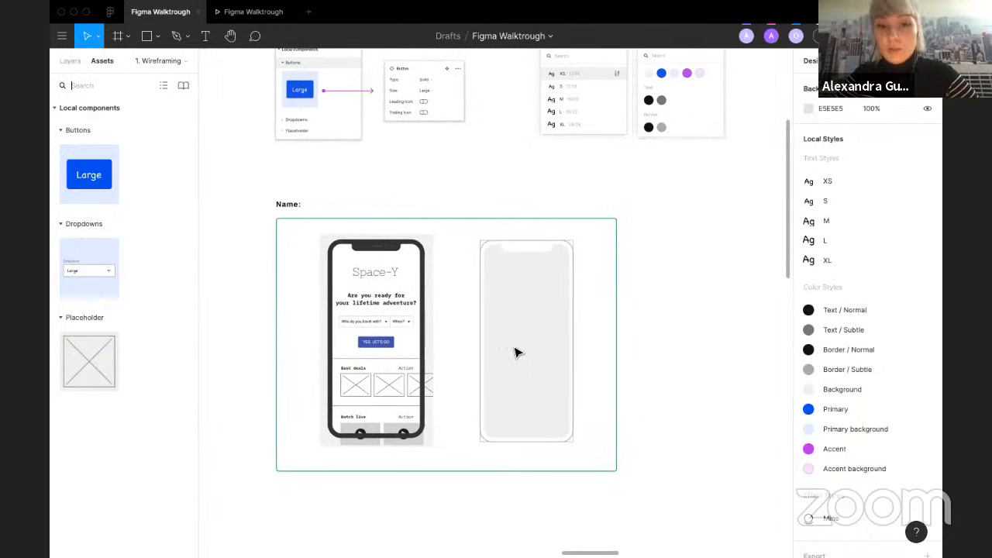
pyautogui.scroll(3, 515, 352)
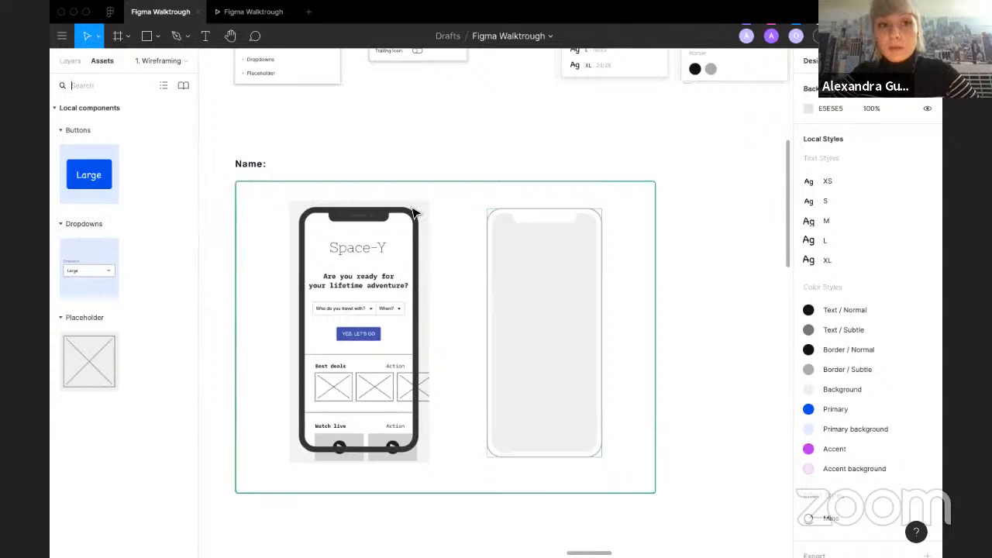
# Step: Place a Button component from the local assets onto the canvas above the Name frame
pyautogui.scroll(1, 414, 213)
pyautogui.scroll(4, 405, 222)
pyautogui.scroll(2, 409, 223)
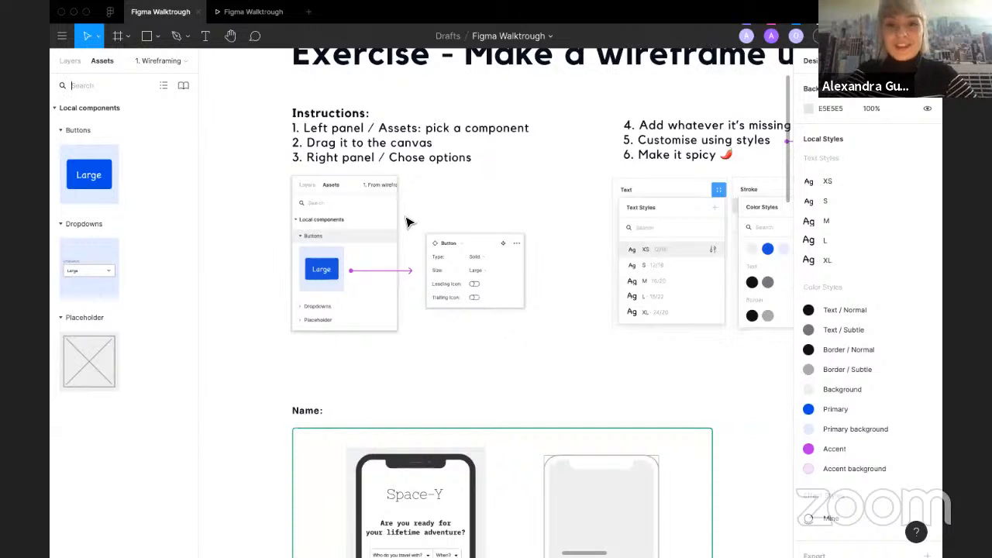
pyautogui.moveTo(88, 174); pyautogui.dragTo(475, 380)
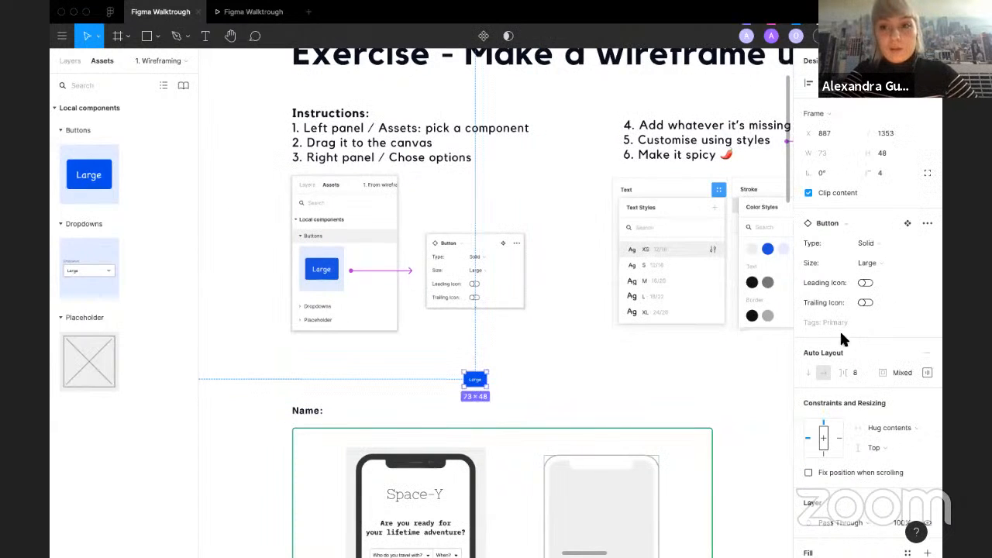
# Step: Move the button into the empty phone wireframe and deselect it
pyautogui.scroll(-3, 640, 310)
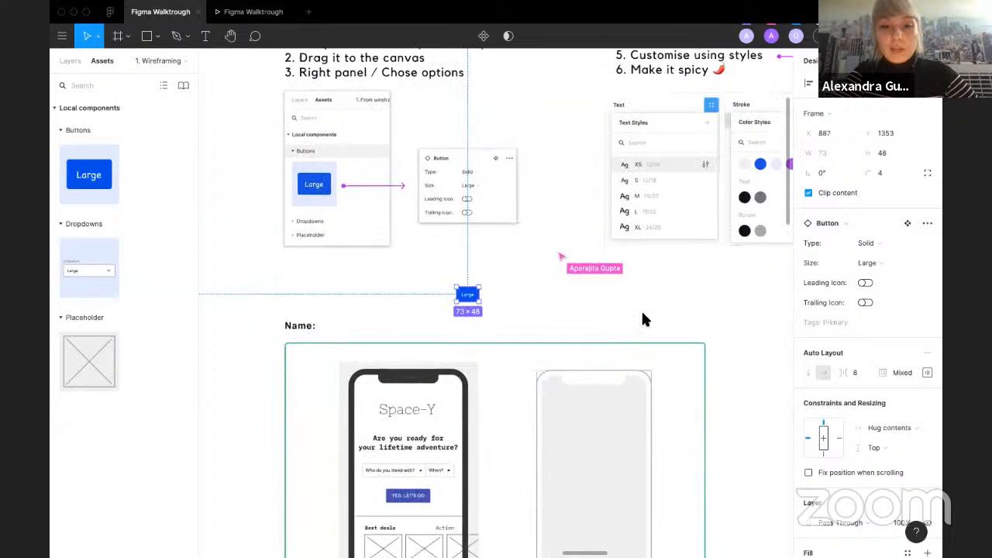
pyautogui.click(890, 244)
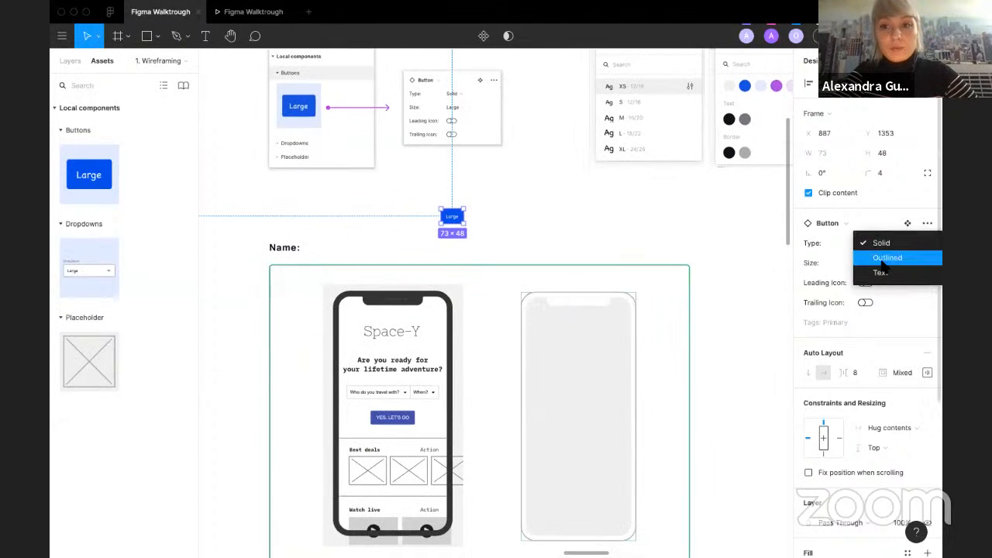
pyautogui.click(465, 222)
pyautogui.moveTo(461, 236); pyautogui.dragTo(621, 423)
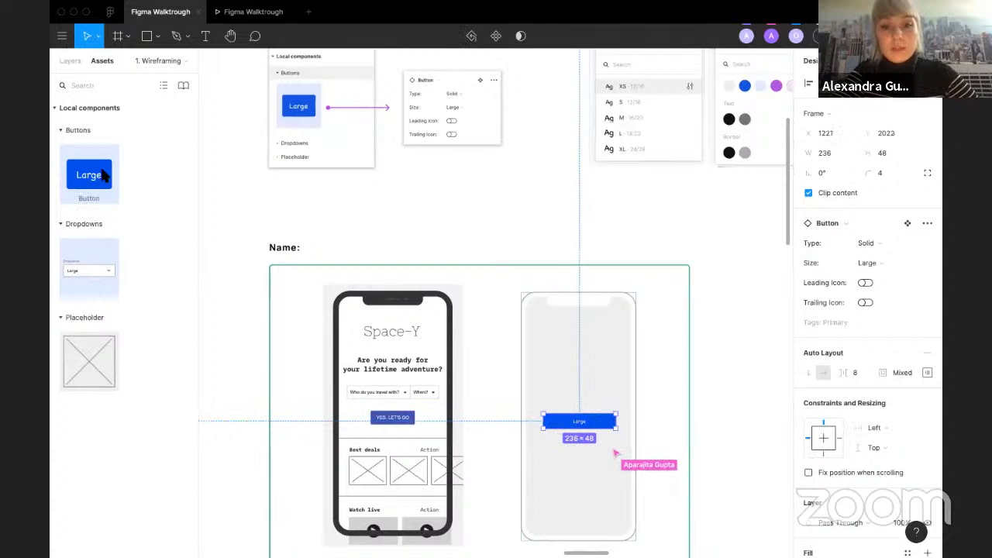
pyautogui.click(488, 245)
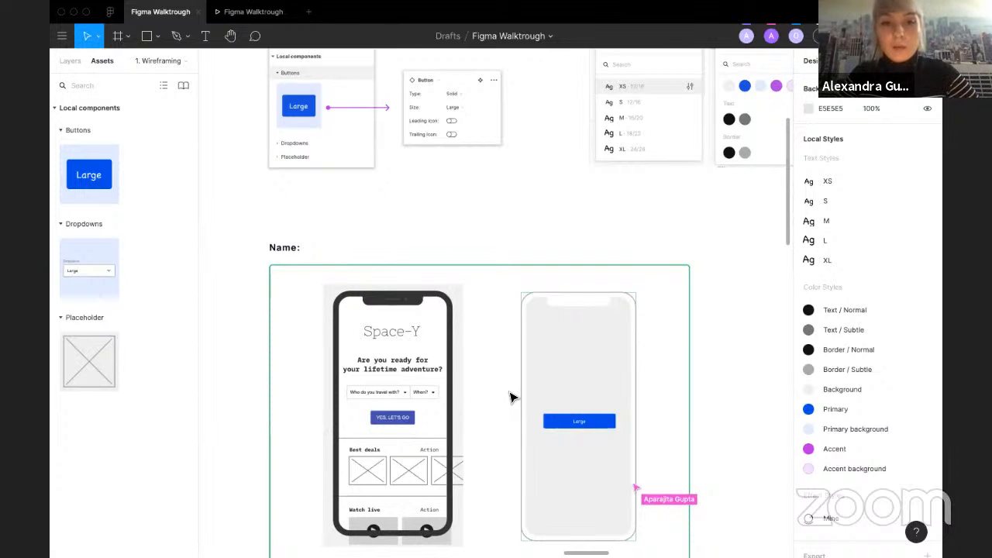
# Step: Set the button's type to Outlined and its size to Medium
pyautogui.scroll(-2, 510, 397)
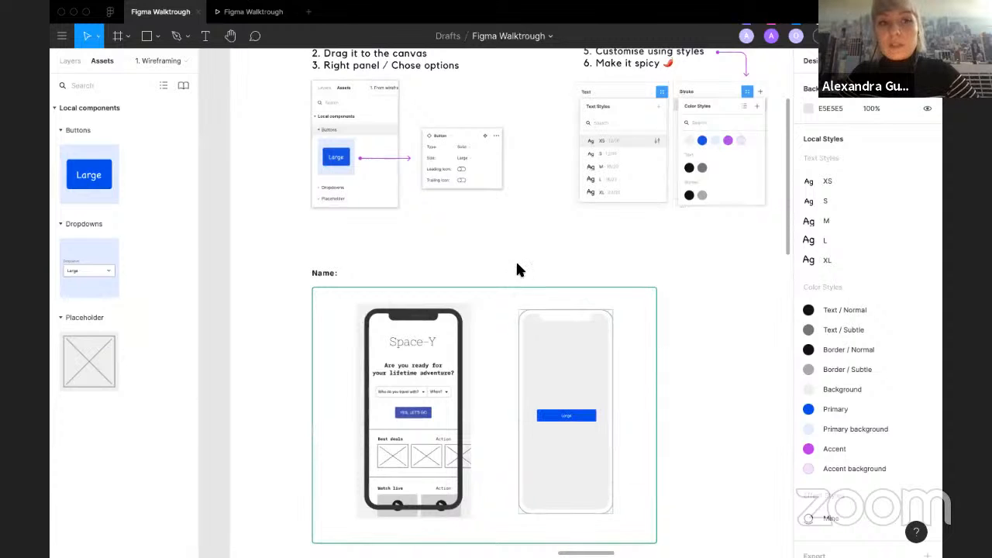
pyautogui.click(571, 420)
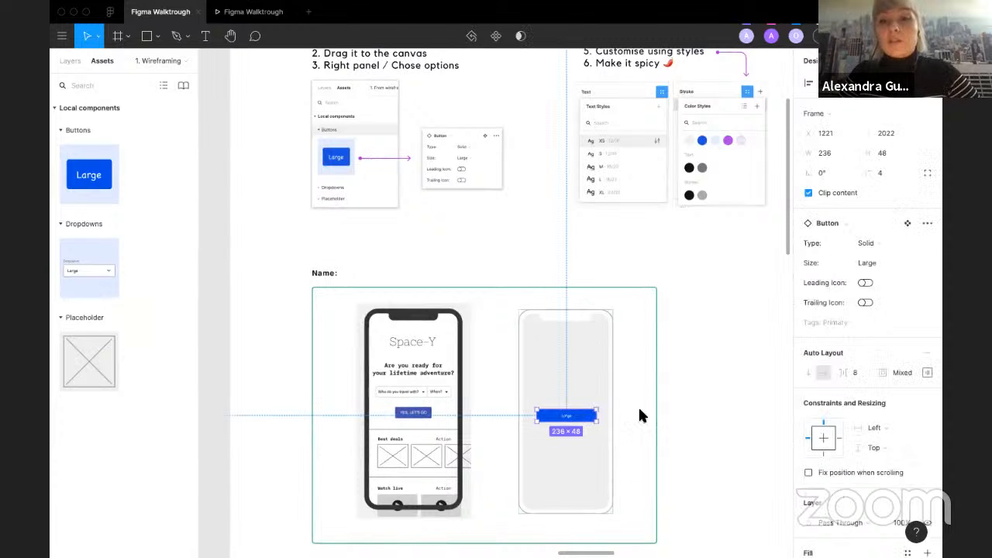
pyautogui.click(863, 241)
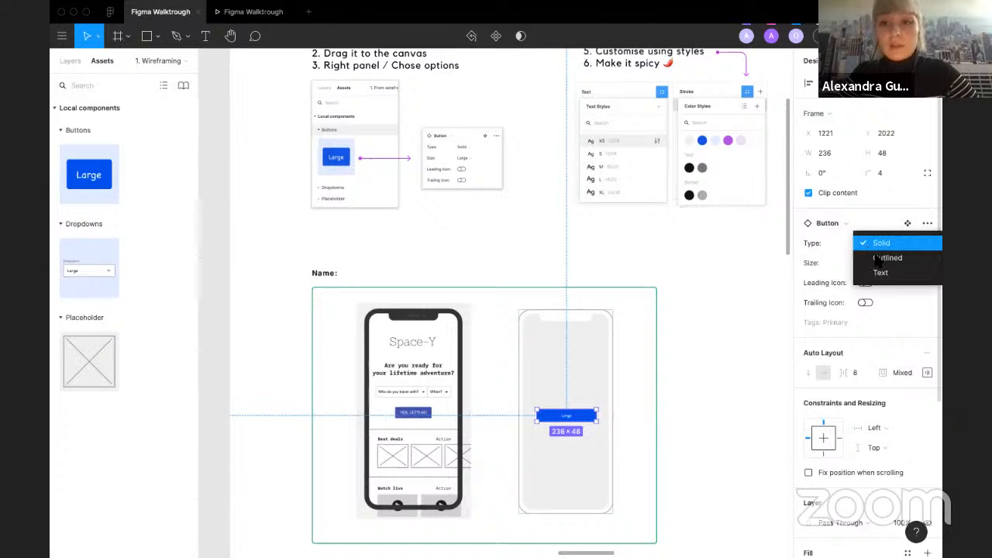
pyautogui.click(874, 256)
pyautogui.click(875, 262)
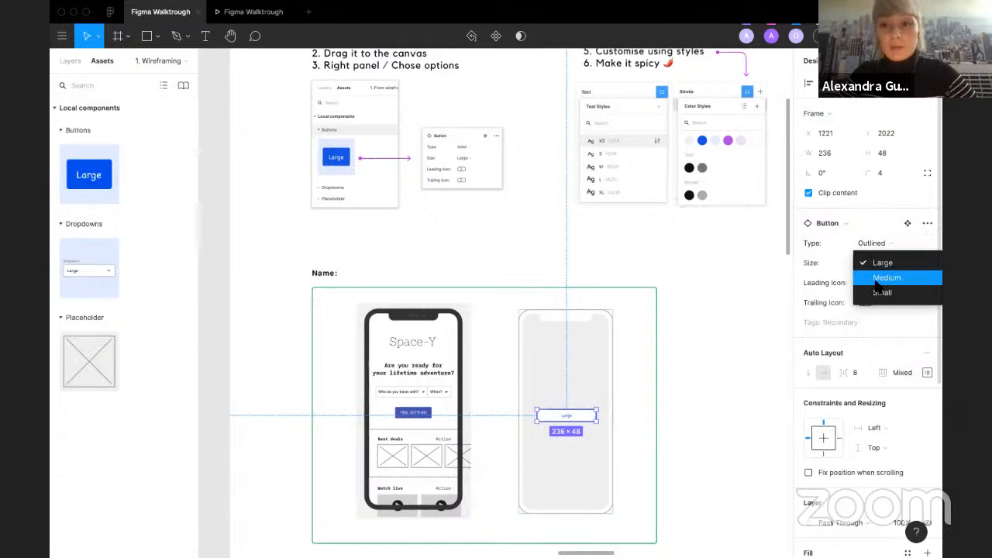
pyautogui.click(879, 279)
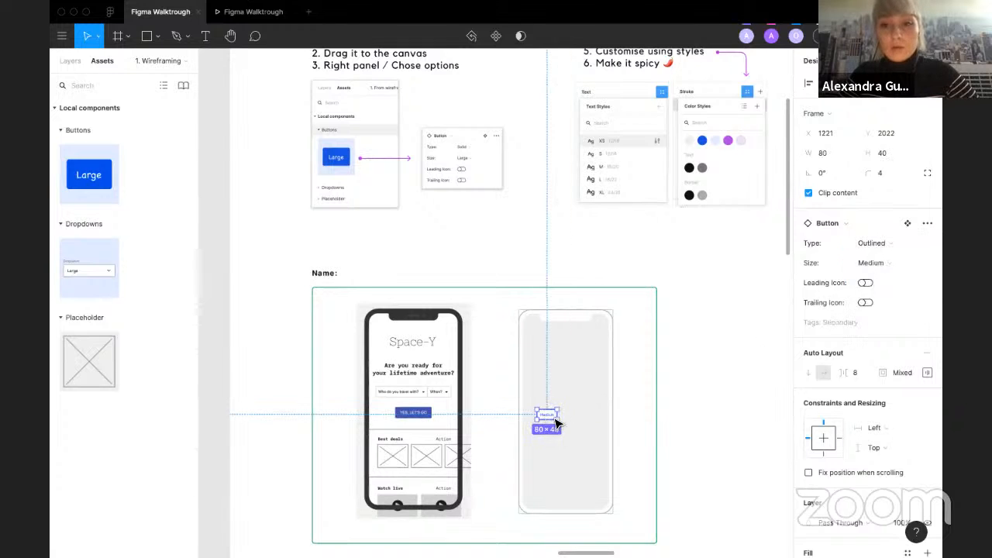
# Step: Reposition the button in the wireframe and turn on its leading icon
pyautogui.moveTo(556, 423); pyautogui.dragTo(566, 421)
pyautogui.click(865, 284)
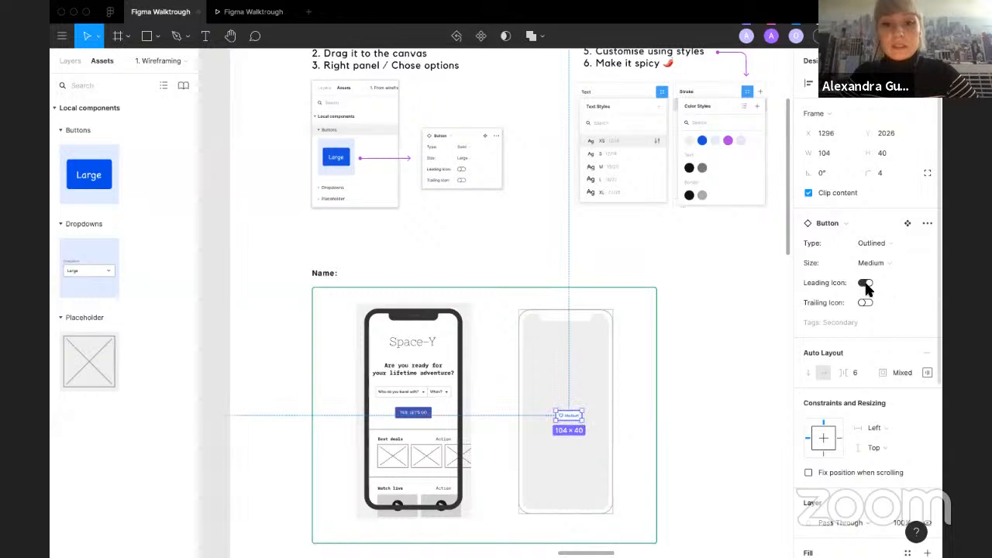
# Step: Add a text layer reading Test above the button in the empty phone wireframe
pyautogui.scroll(1, 626, 391)
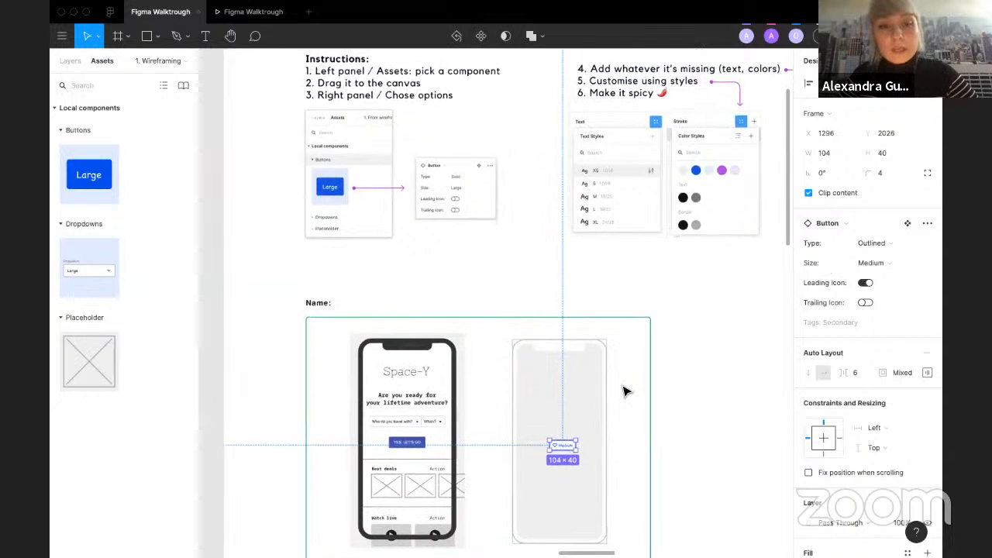
pyautogui.scroll(1, 395, 488)
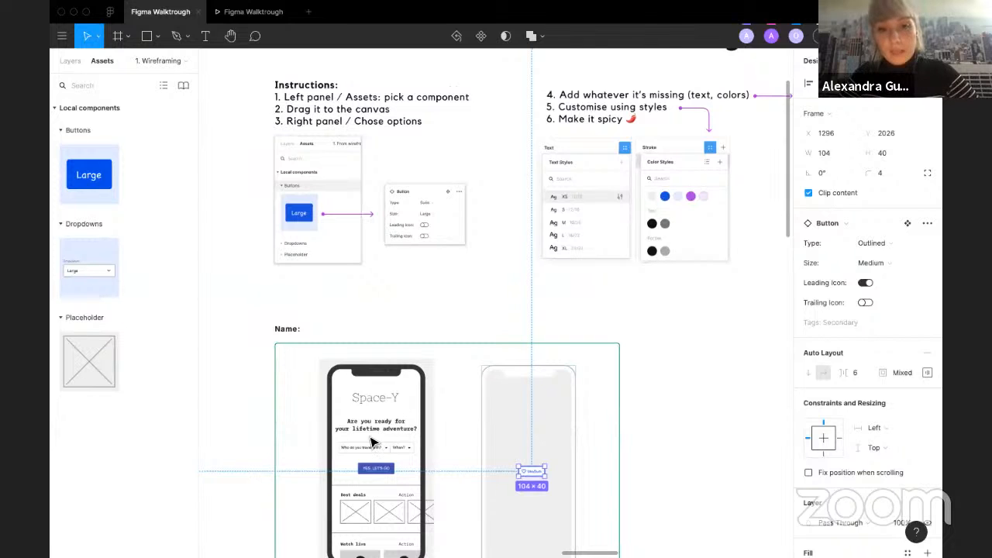
pyautogui.hscroll(5, 515, 204)
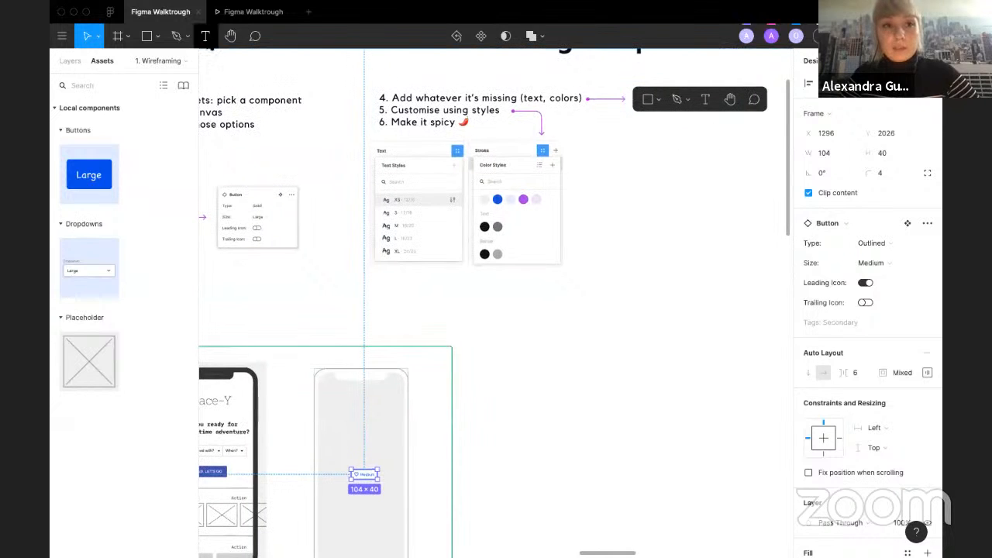
pyautogui.click(205, 36)
pyautogui.click(343, 427)
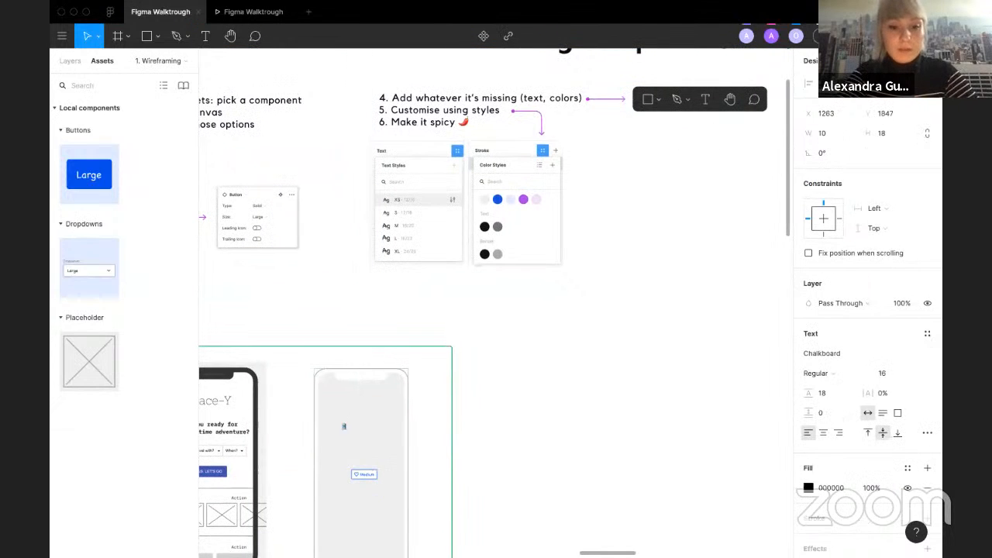
pyautogui.moveTo(346, 427); pyautogui.dragTo(364, 434)
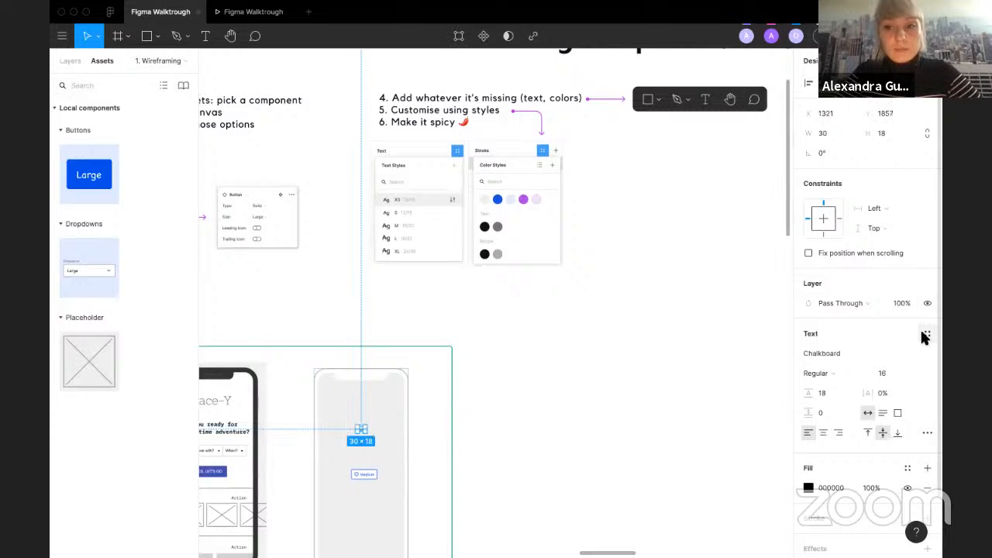
# Step: Apply the XL text style to the Test text and deselect it
pyautogui.click(926, 334)
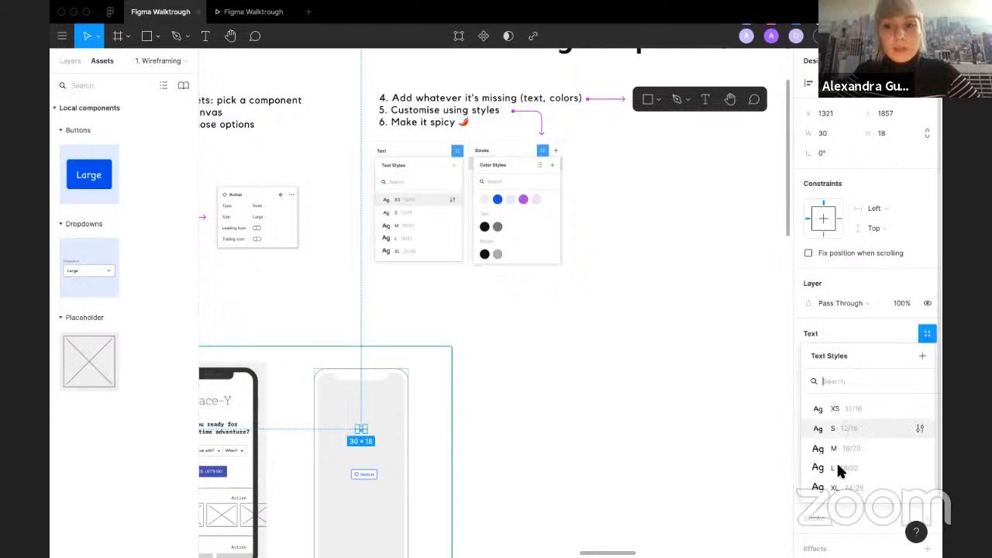
pyautogui.click(841, 489)
pyautogui.scroll(3, 501, 465)
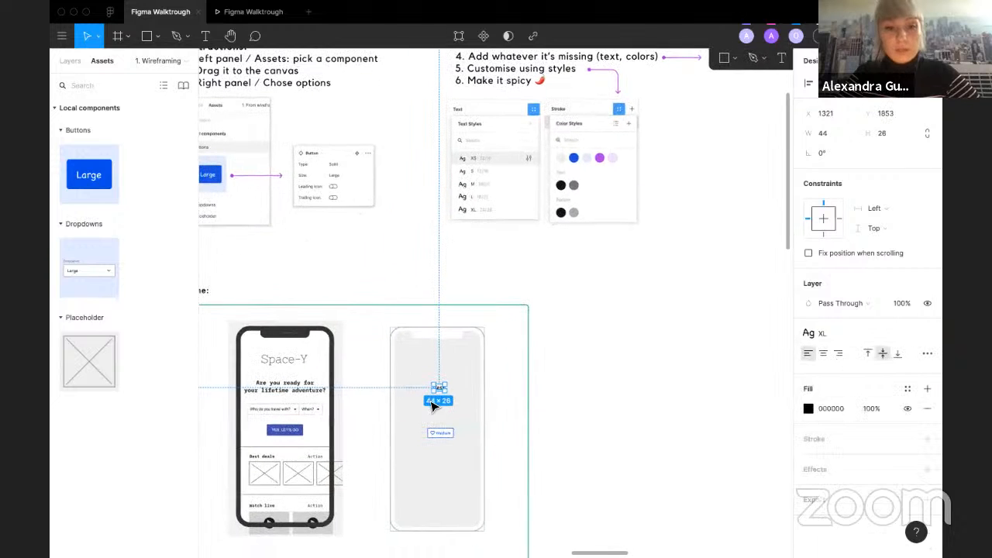
pyautogui.click(445, 424)
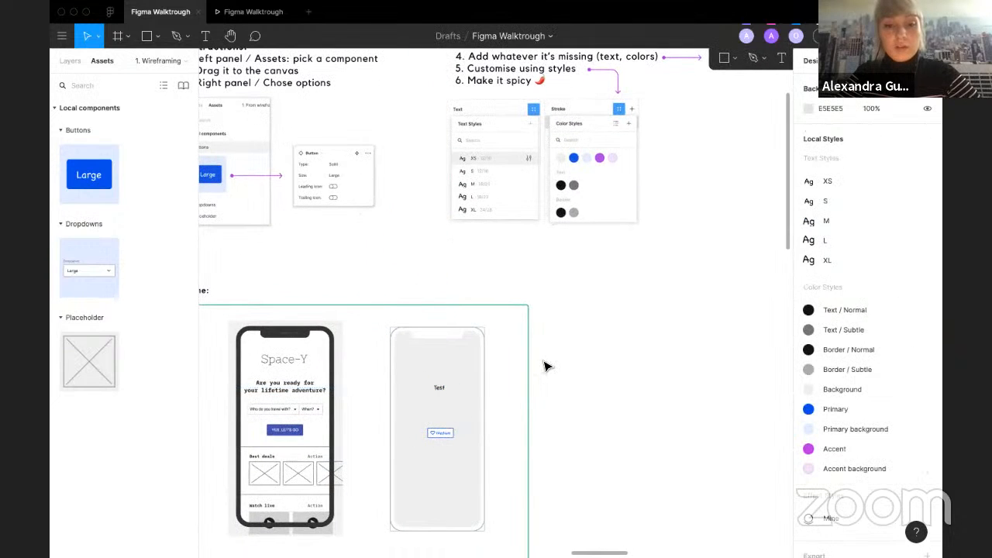
# Step: Review the exercise slide's wireframe and the file's list of pages
pyautogui.scroll(-3, 544, 366)
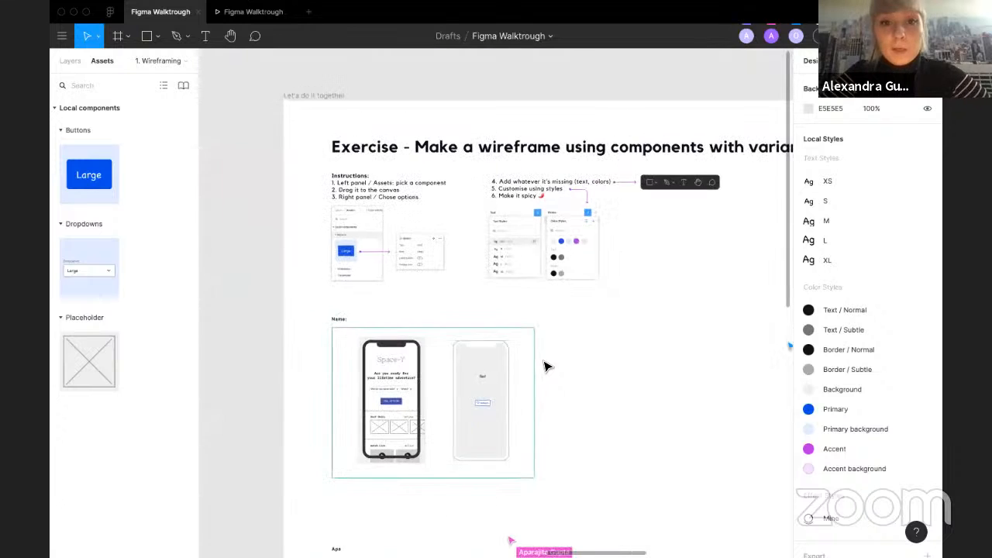
pyautogui.scroll(-1, 545, 366)
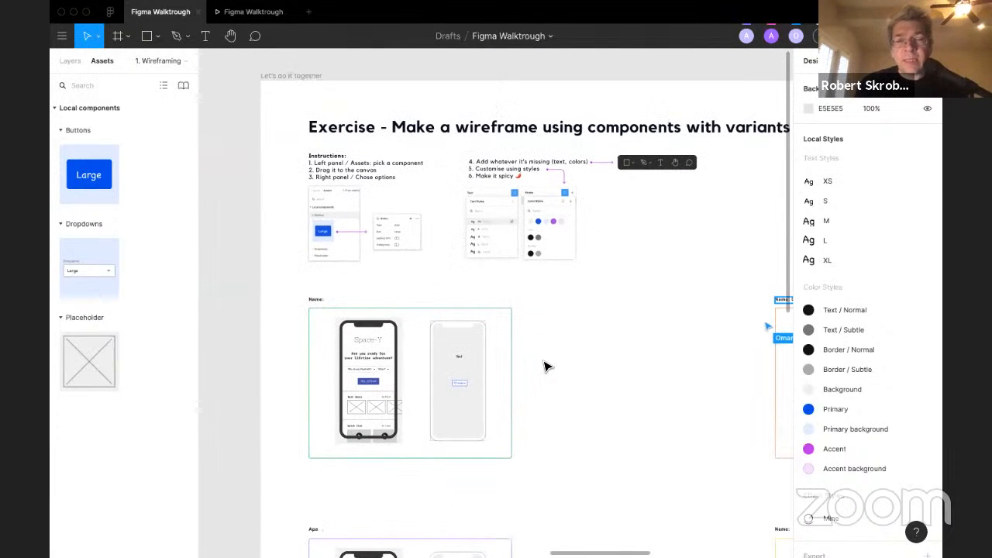
pyautogui.click(457, 357)
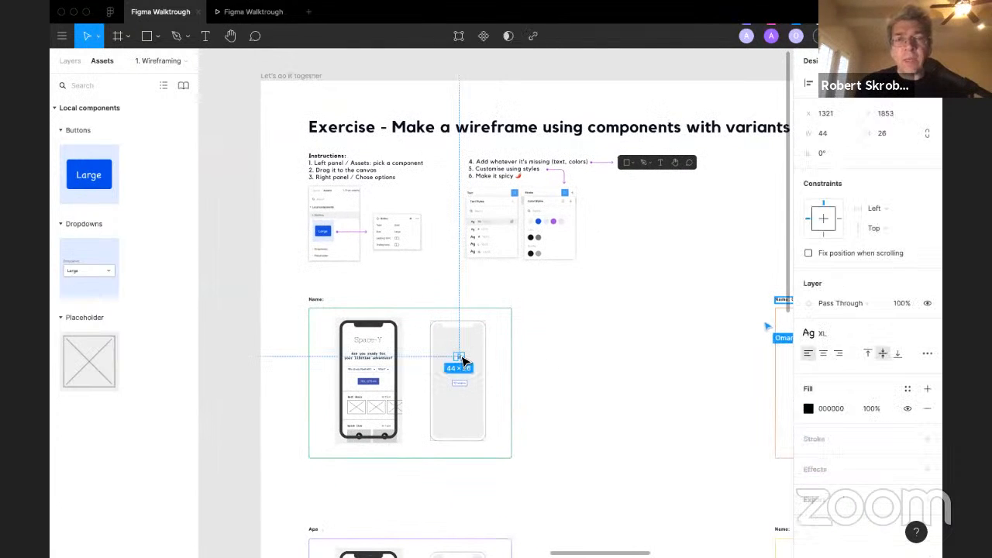
pyautogui.click(553, 331)
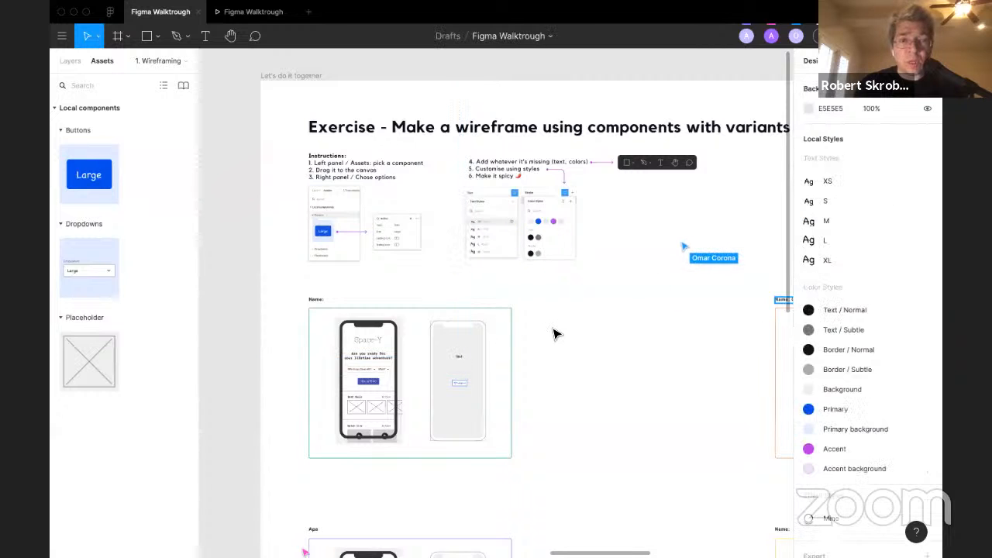
pyautogui.scroll(3, 460, 371)
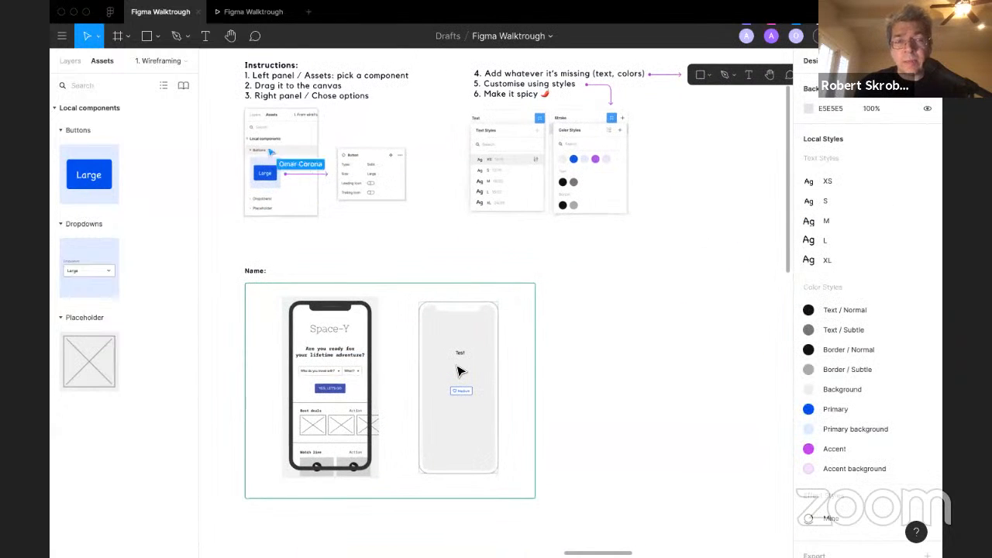
pyautogui.click(71, 62)
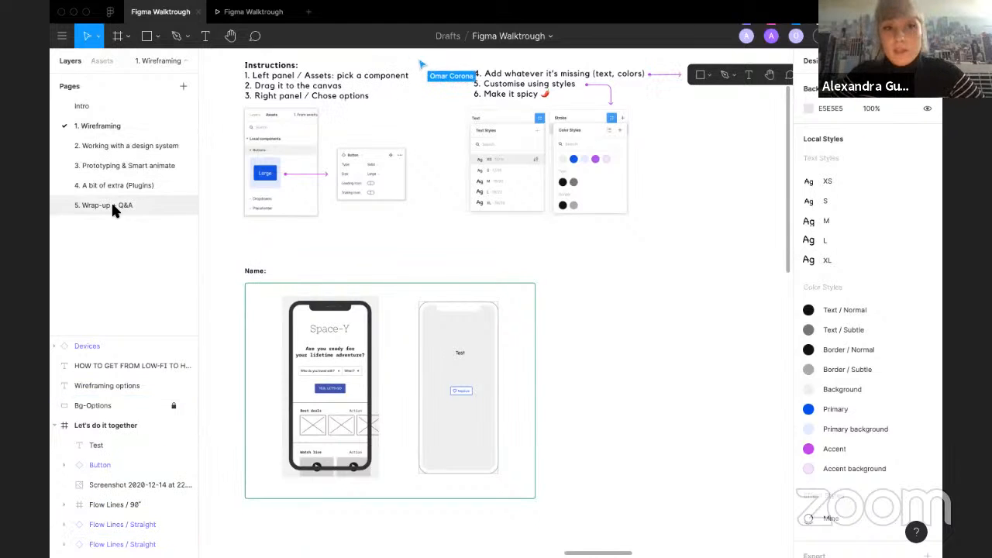
pyautogui.click(98, 60)
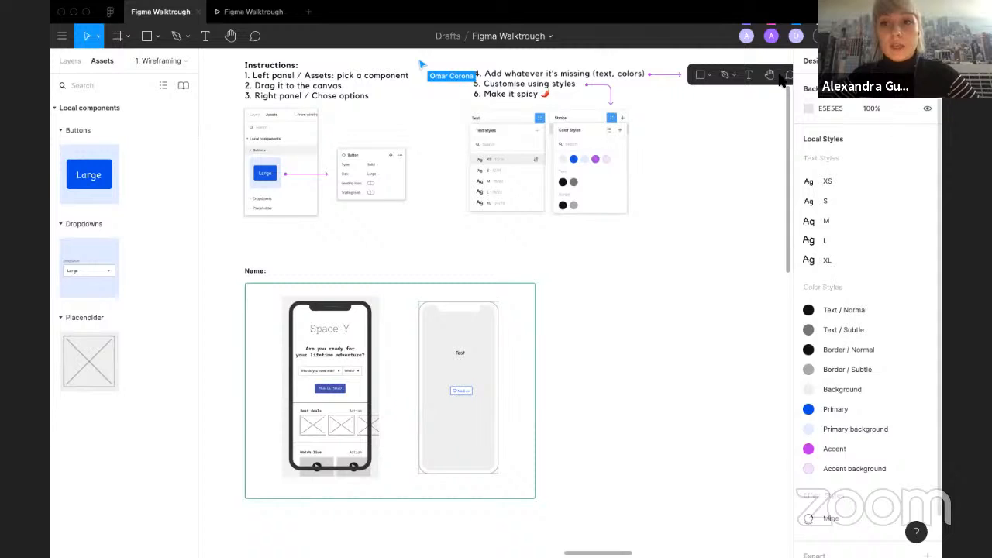
# Step: Inspect the button's variant and size properties in Inspect mode, then return to design and deselect it
pyautogui.click(460, 390)
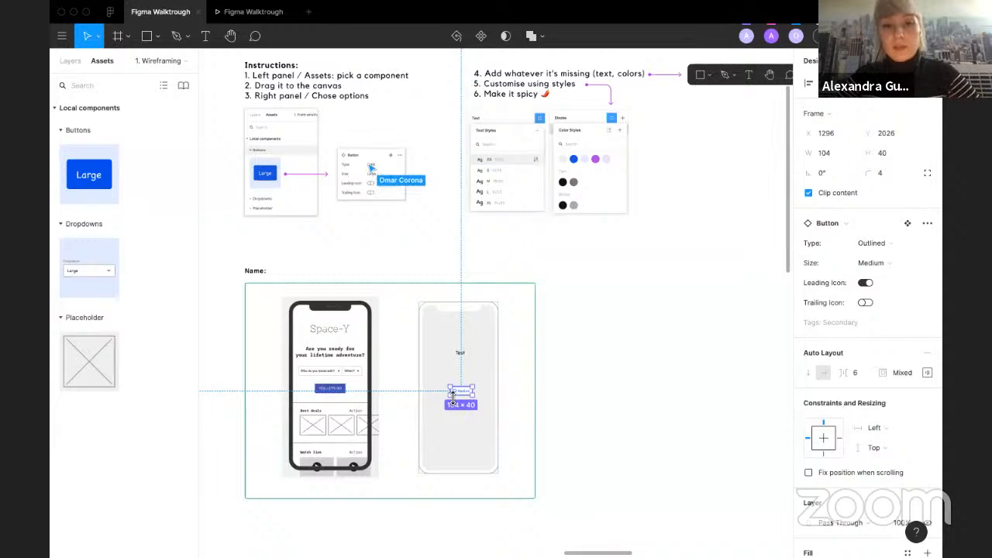
pyautogui.click(853, 60)
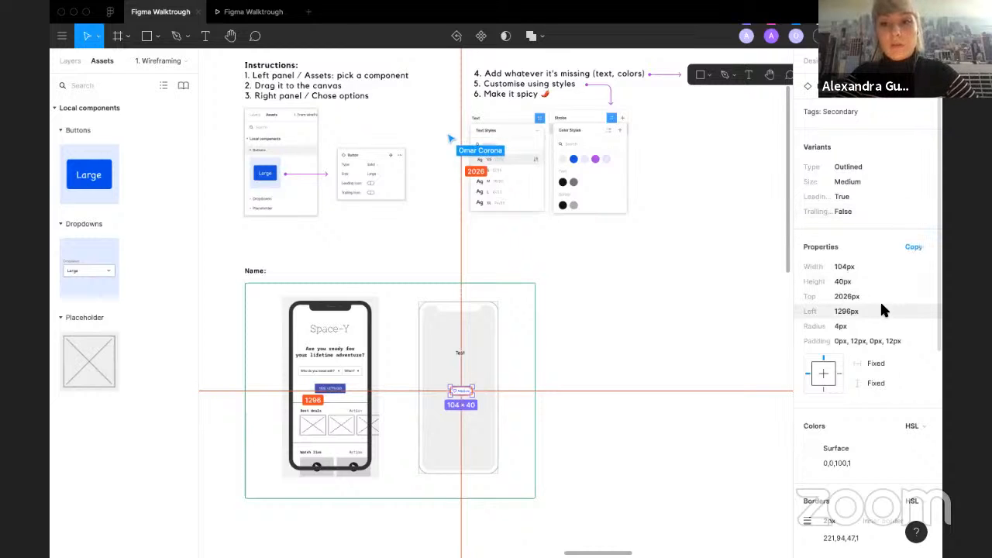
pyautogui.click(809, 60)
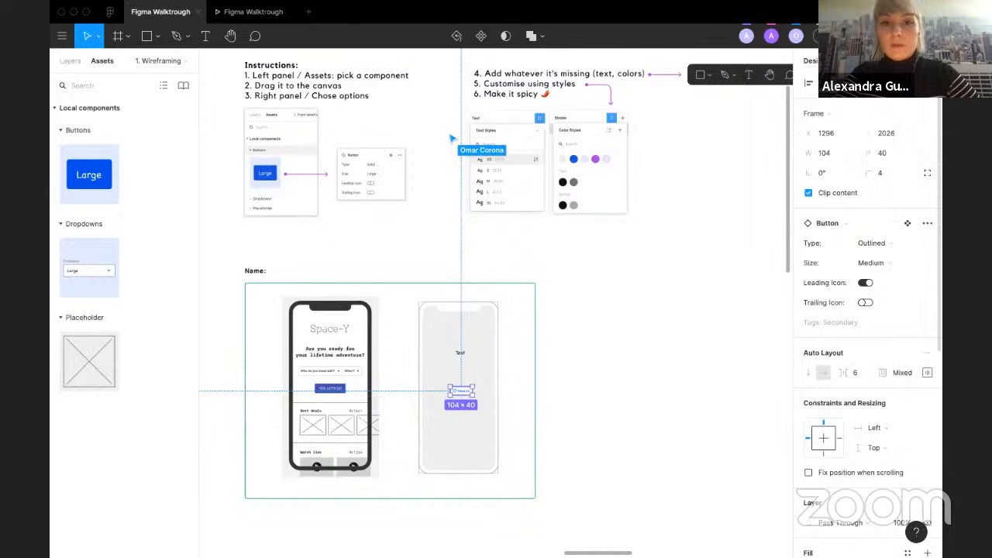
pyautogui.click(614, 279)
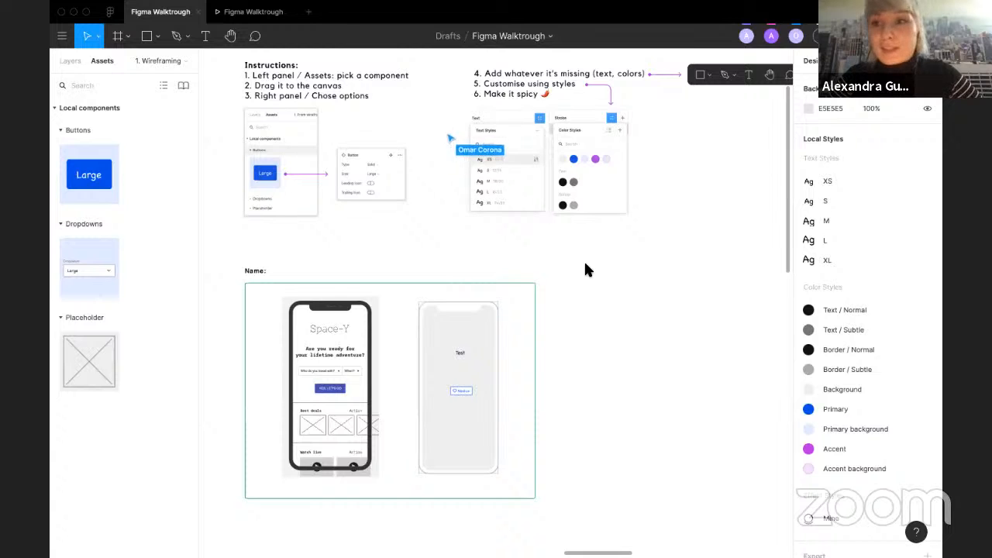
# Step: Scroll across the participants' wireframe frames on the exercise slide
pyautogui.scroll(-5, 585, 268)
pyautogui.scroll(-3, 585, 269)
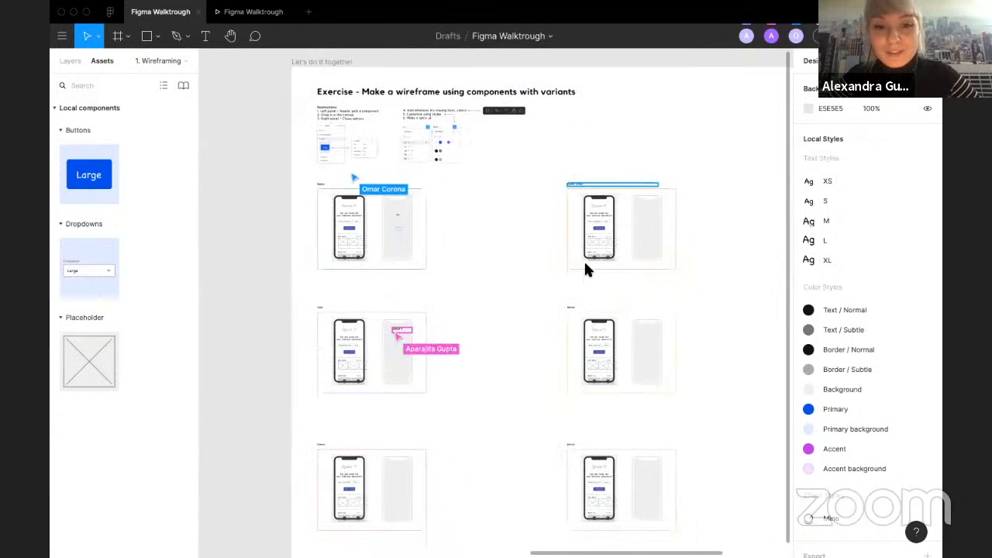
pyautogui.hscroll(5, 385, 343)
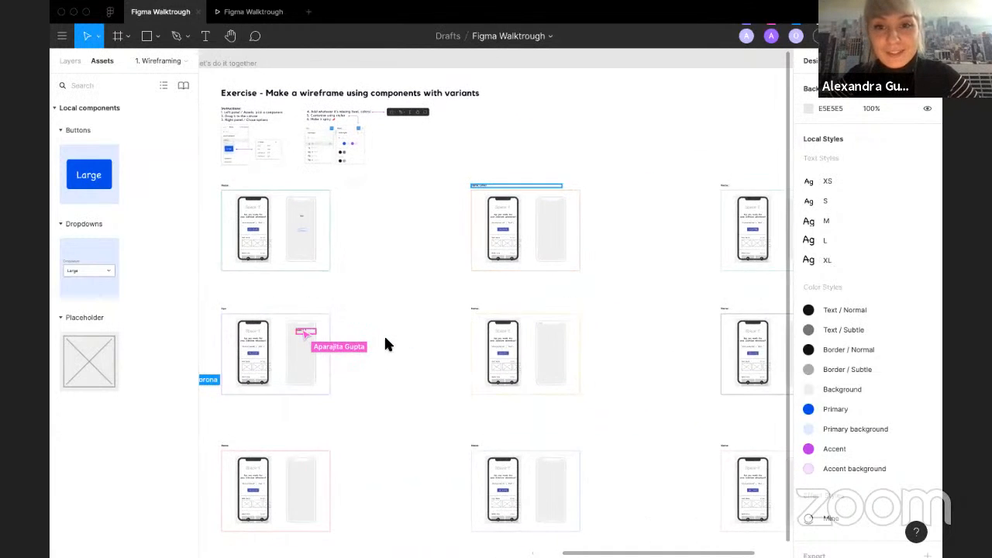
pyautogui.hscroll(3, 552, 293)
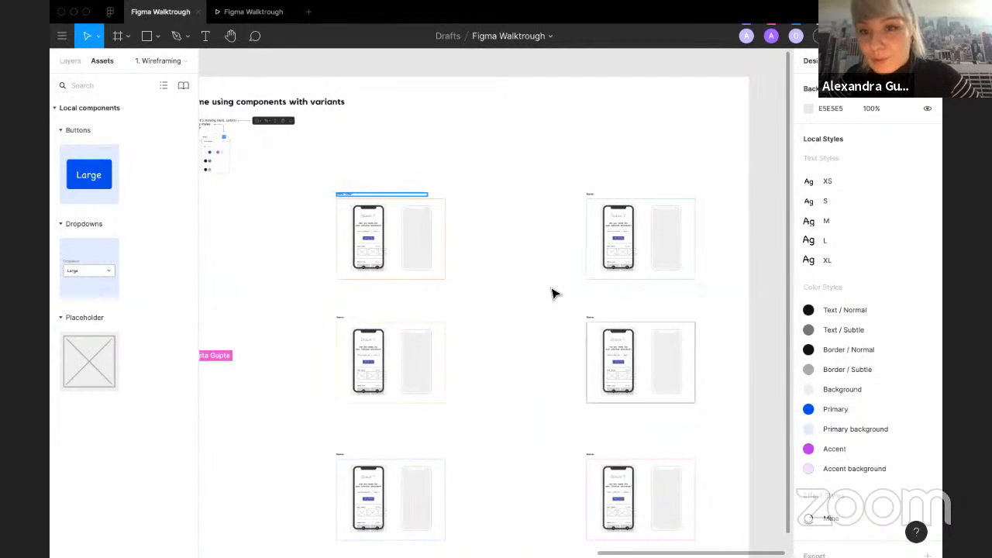
pyautogui.hscroll(-3, 383, 163)
pyautogui.scroll(5, 385, 163)
pyautogui.scroll(1, 386, 163)
pyautogui.scroll(-4, 386, 164)
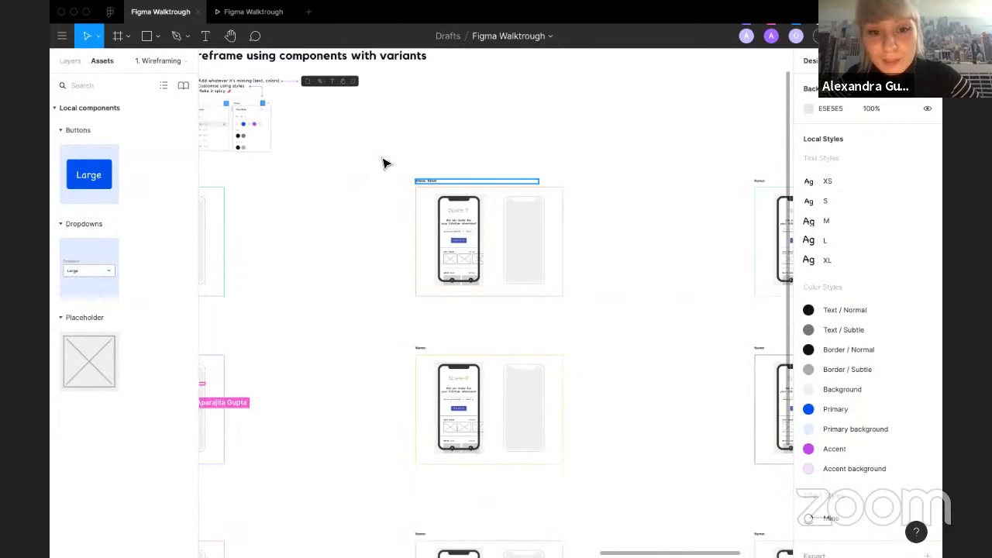
# Step: Survey the participants' wireframes on the exercise slide and locate the Test text in the first phone frame
pyautogui.hscroll(-4, 385, 163)
pyautogui.hscroll(-1, 386, 163)
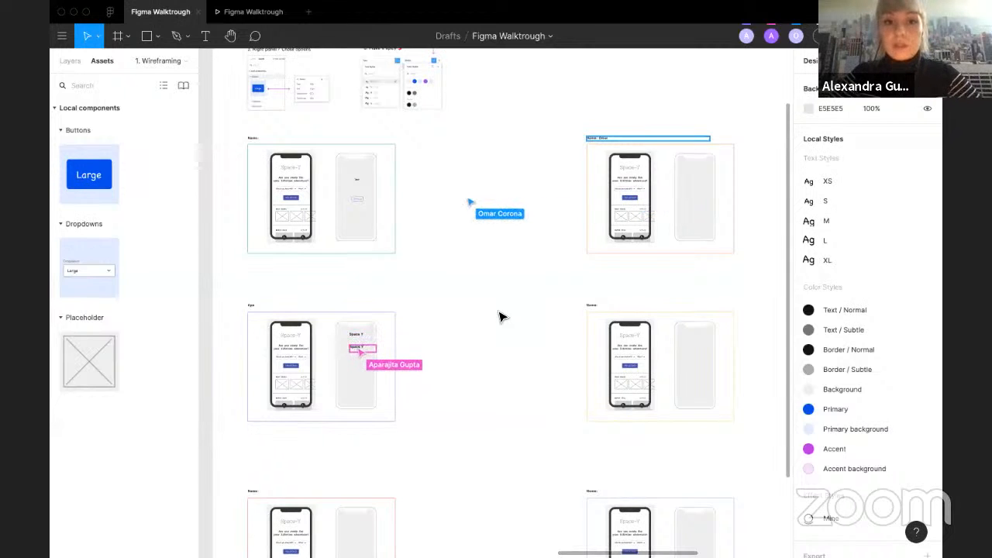
pyautogui.scroll(5, 398, 151)
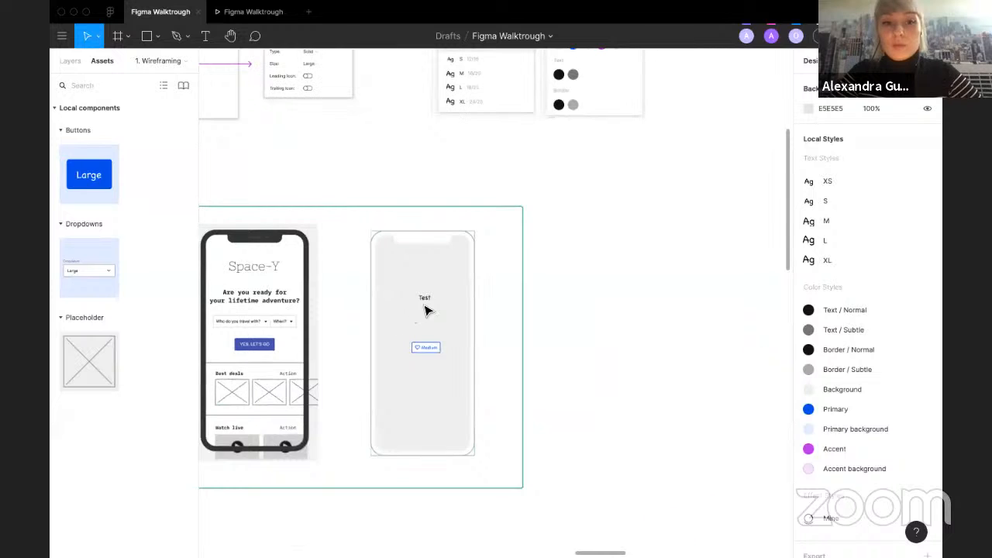
pyautogui.scroll(-5, 557, 336)
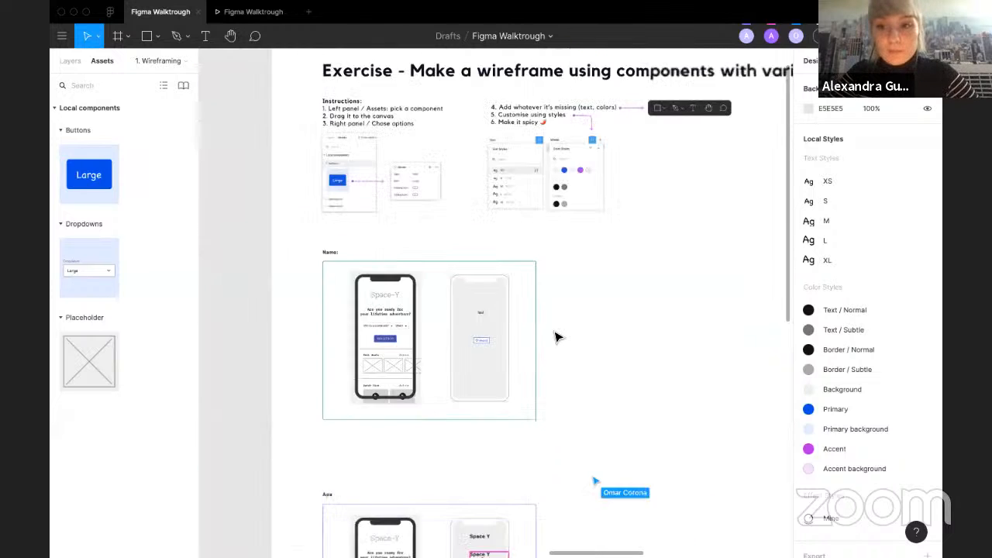
pyautogui.scroll(-2, 556, 337)
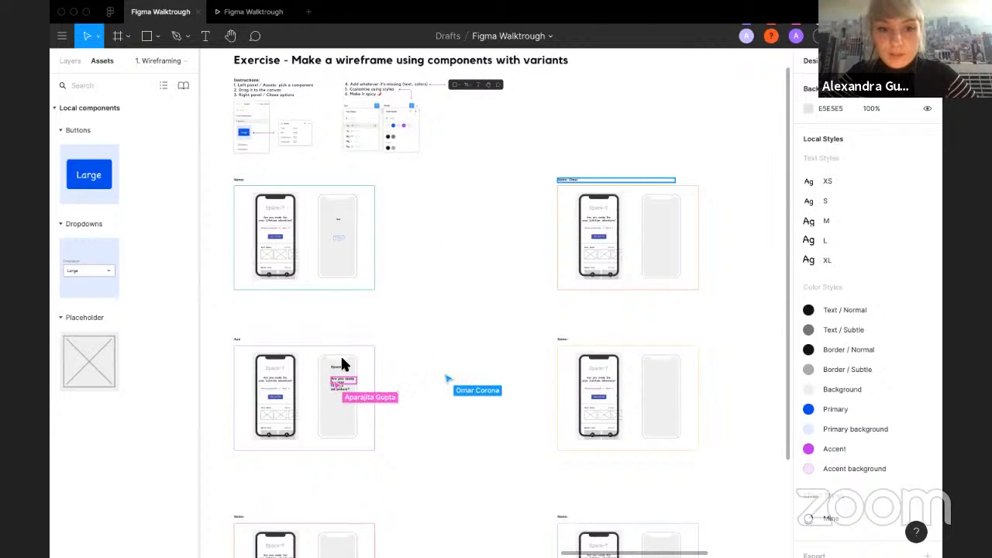
pyautogui.scroll(5, 342, 379)
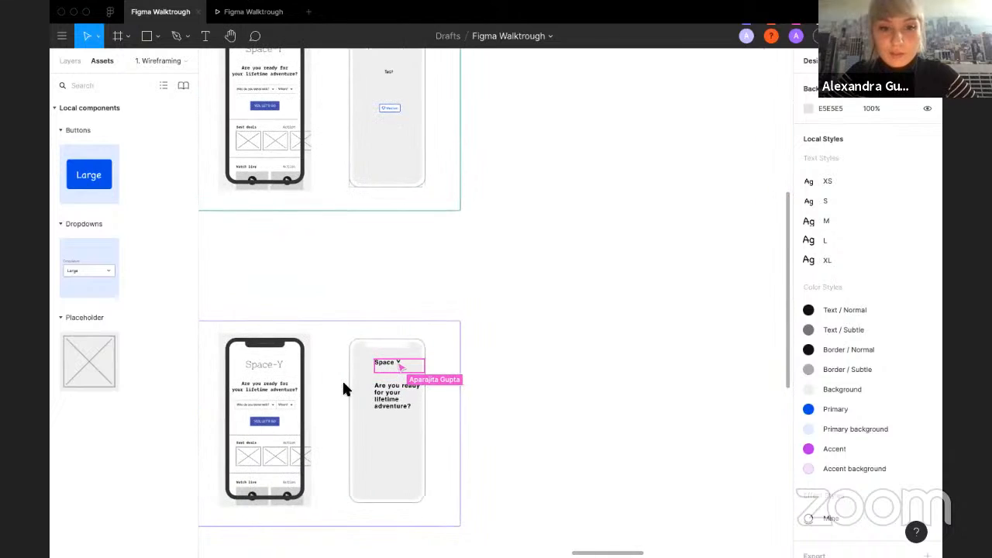
pyautogui.scroll(1, 458, 328)
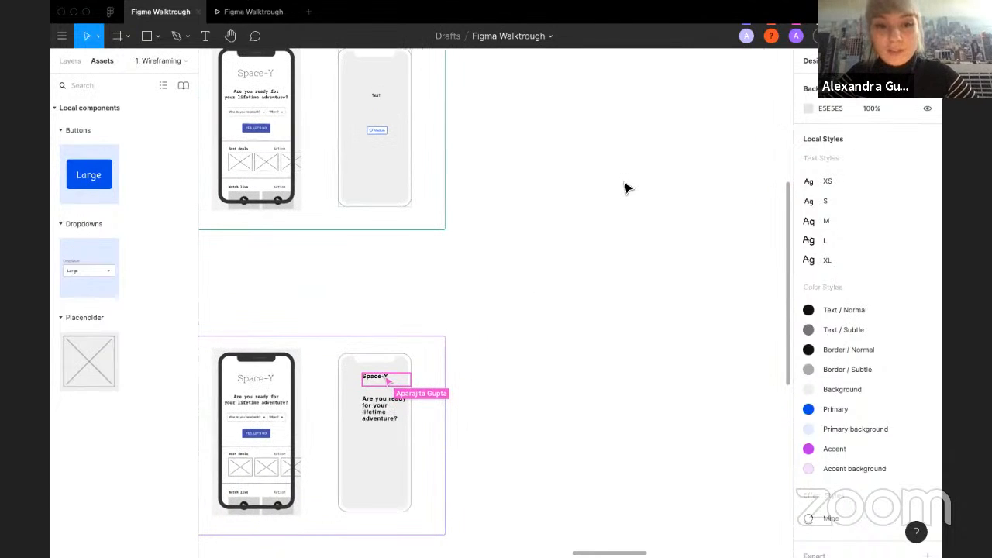
pyautogui.scroll(2, 628, 187)
pyautogui.scroll(-3, 626, 189)
pyautogui.hscroll(2, 627, 188)
pyautogui.hscroll(-2, 435, 201)
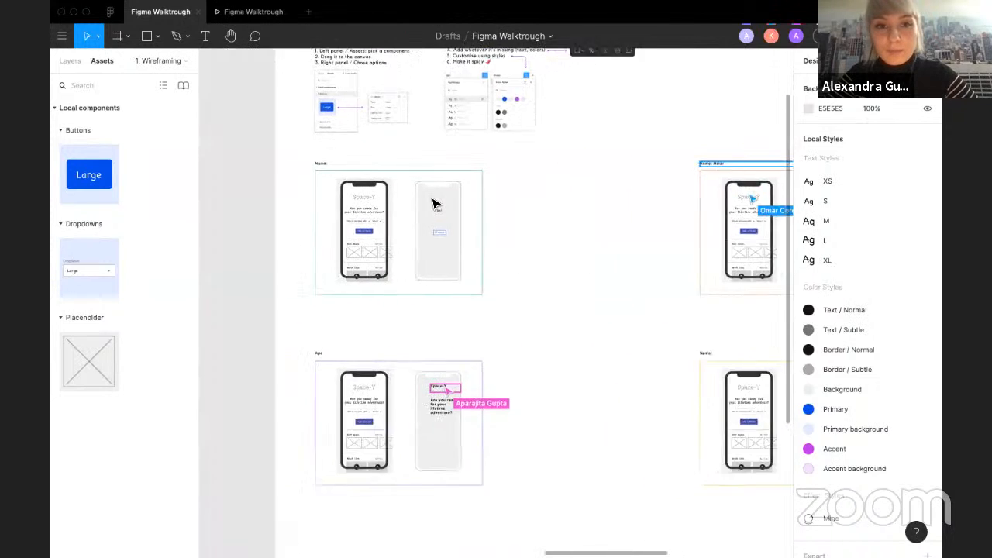
pyautogui.scroll(6, 434, 203)
pyautogui.hscroll(2, 434, 203)
pyautogui.click(552, 233)
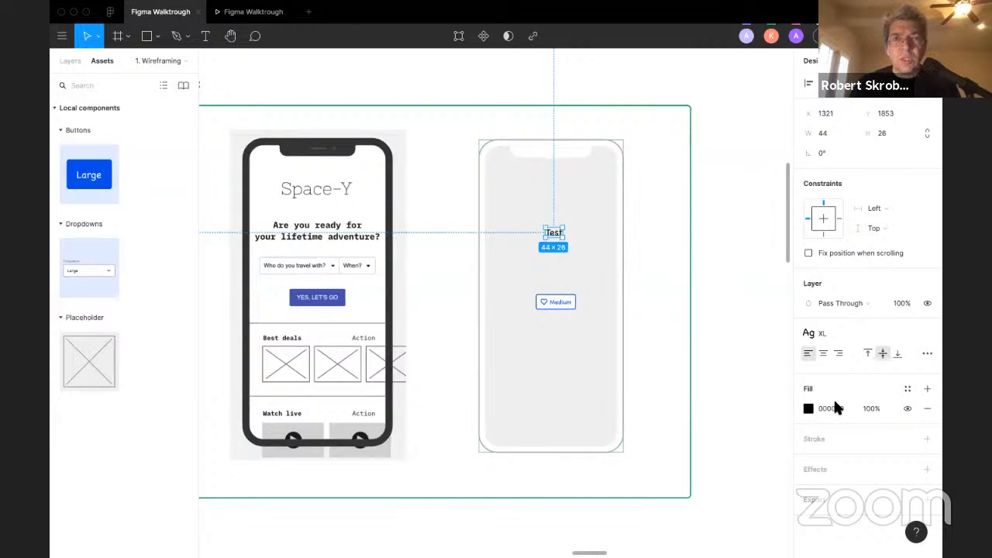
pyautogui.click(723, 287)
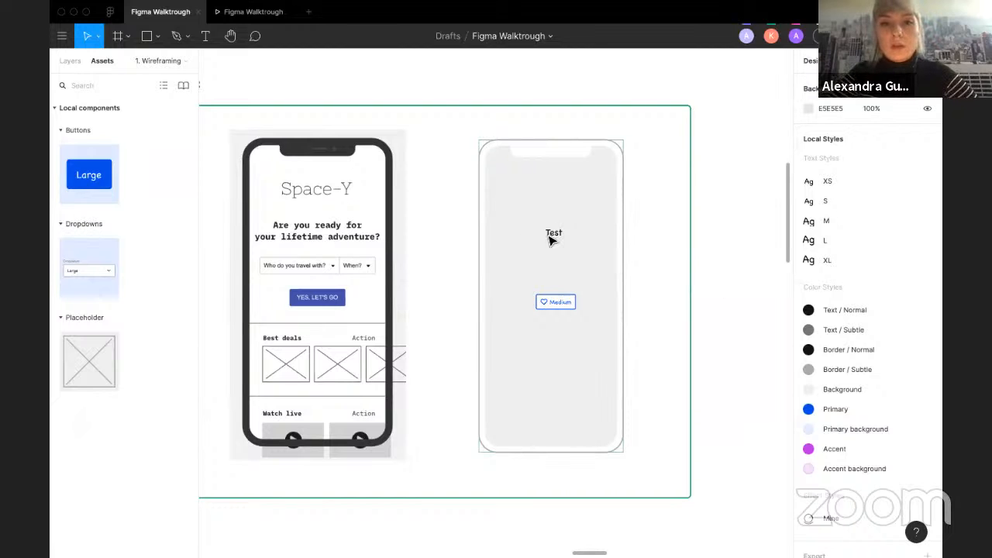
# Step: Replace the Test text with "Are you ready for" and move the text box left
pyautogui.click(550, 239)
pyautogui.click(821, 332)
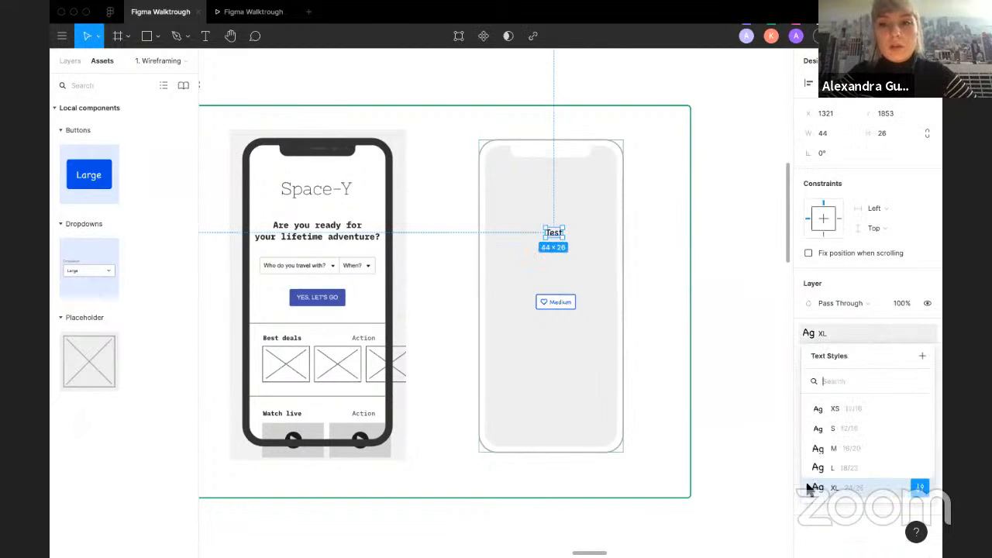
pyautogui.doubleClick(557, 243)
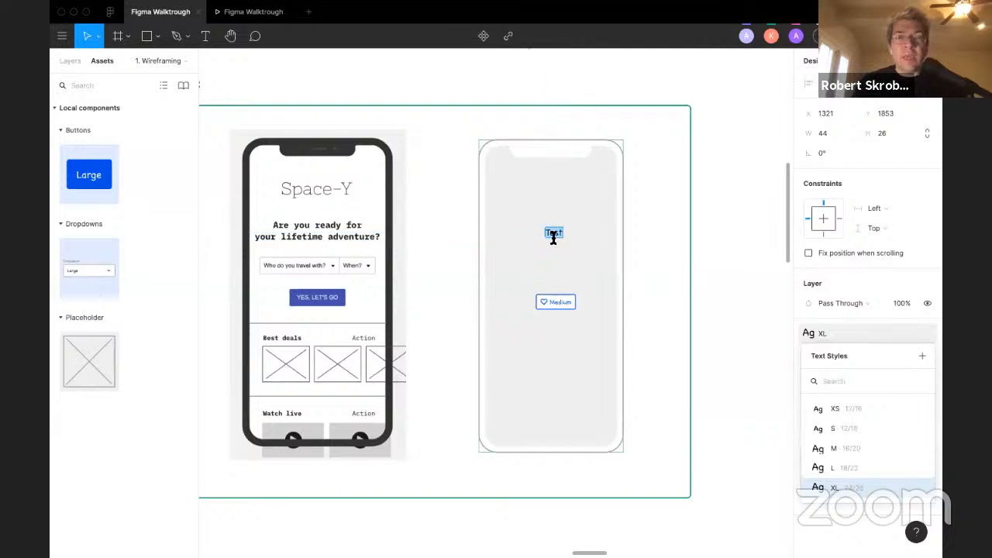
pyautogui.write('Are you re')
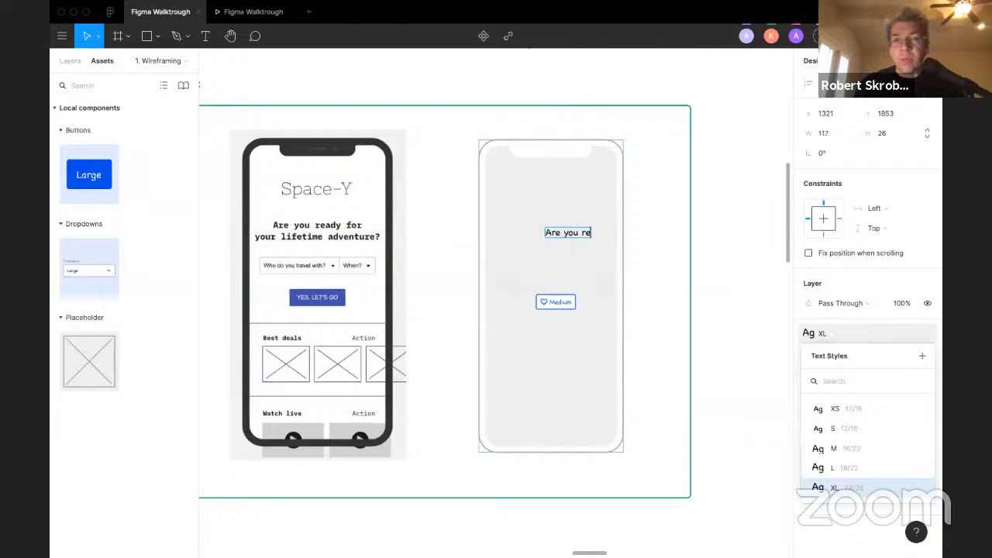
pyautogui.write('ady for')
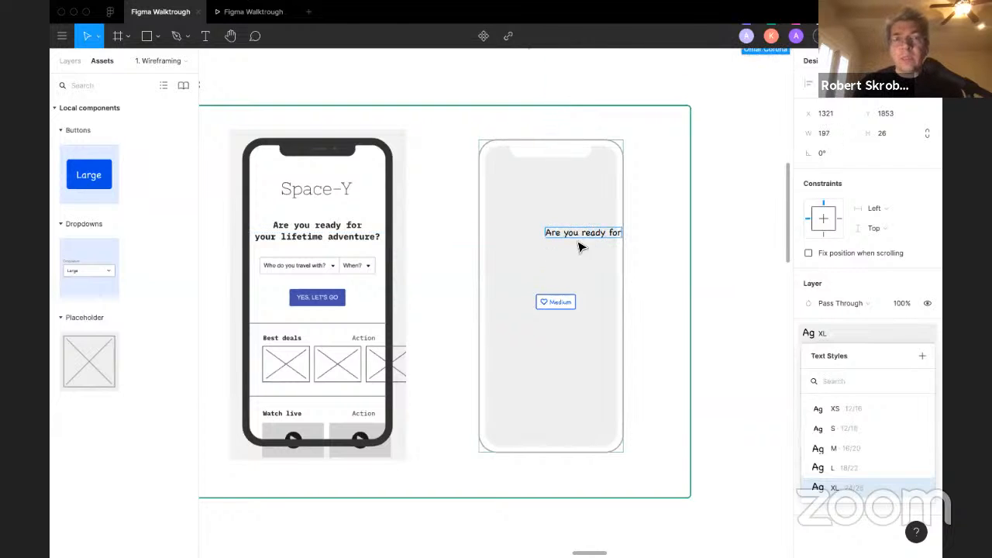
pyautogui.moveTo(580, 246); pyautogui.dragTo(545, 246)
# Step: Extend the heading text to read "Are you ready for your lifetime adventure?"
pyautogui.doubleClick(556, 231)
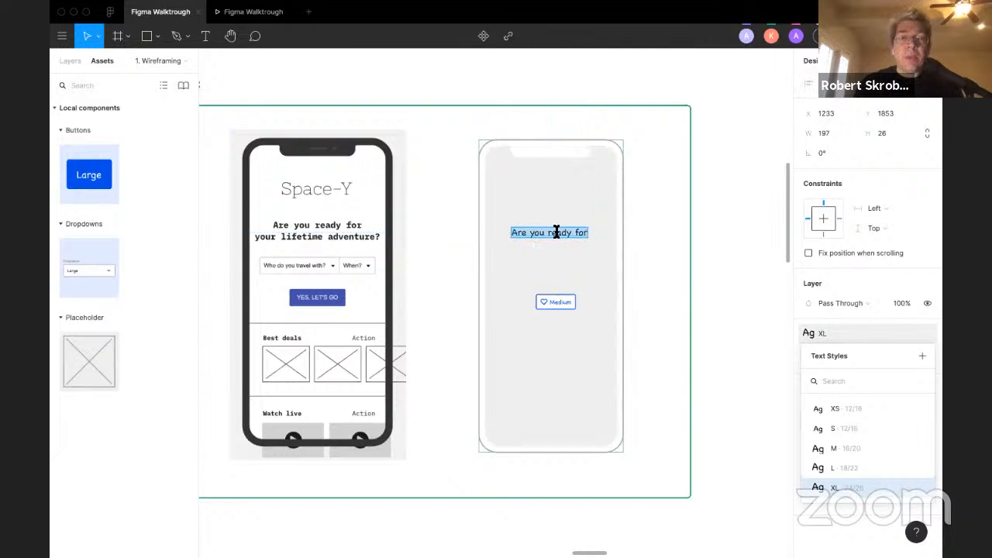
pyautogui.click(581, 234)
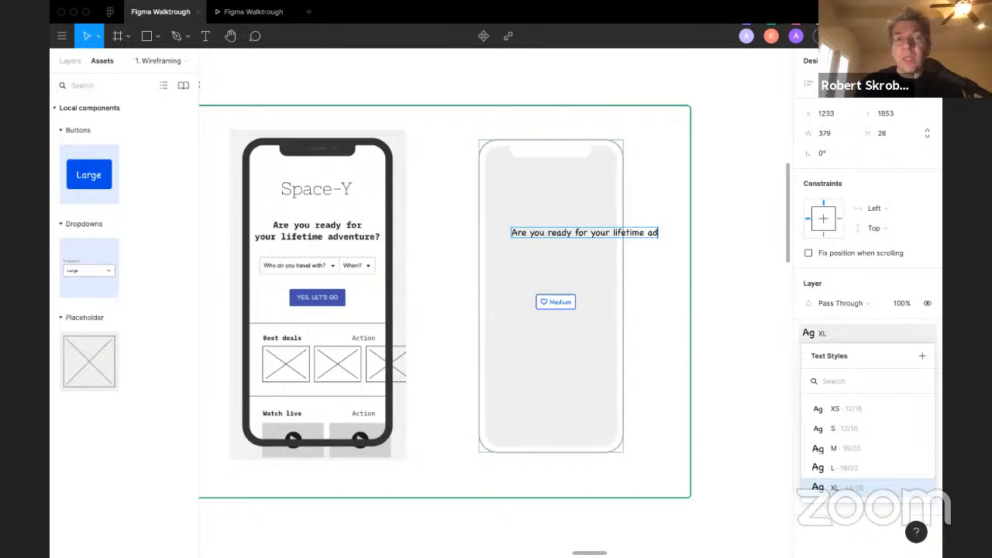
pyautogui.click(657, 270)
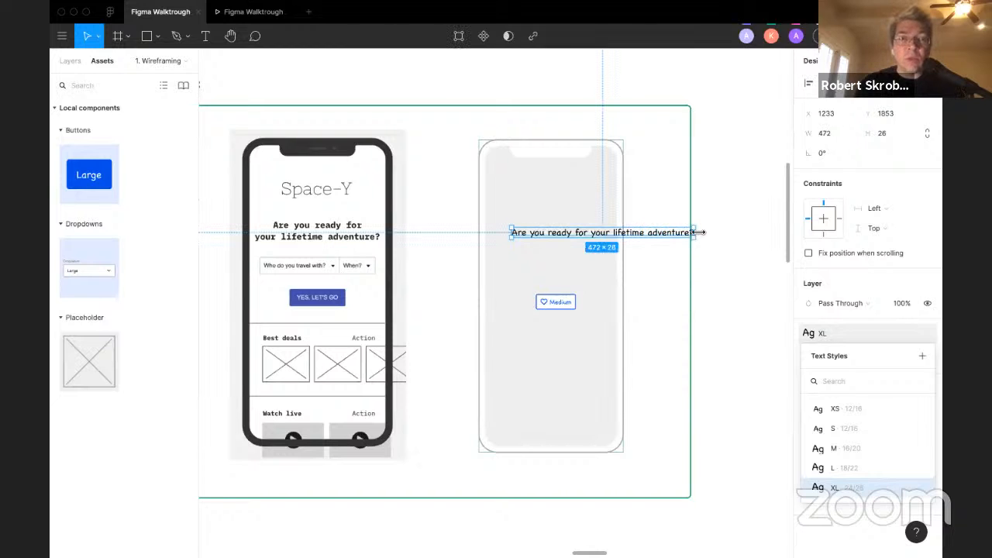
# Step: Wrap the heading's text box to about 240 px wide and center-align its text within the phone frame
pyautogui.moveTo(632, 233); pyautogui.dragTo(606, 238)
pyautogui.click(746, 354)
pyautogui.click(554, 247)
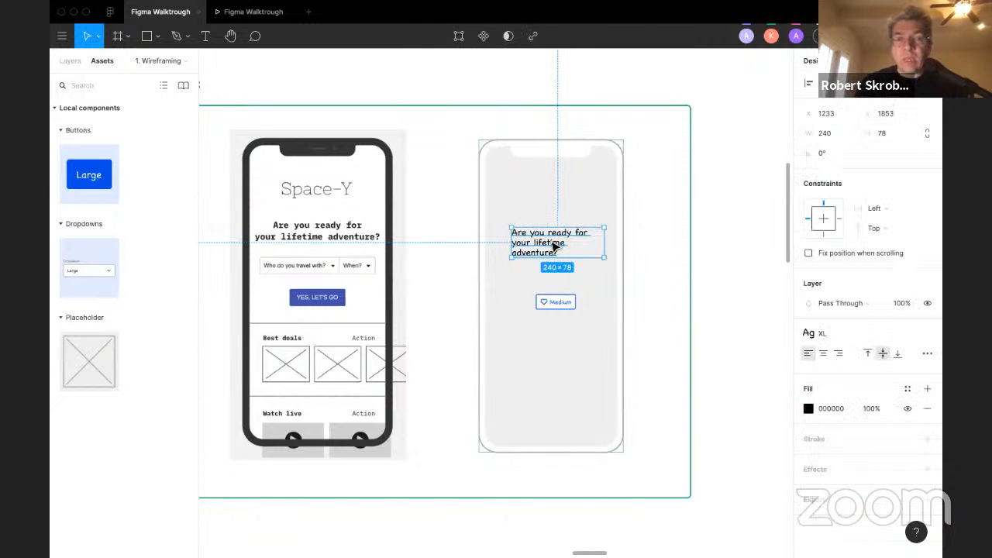
pyautogui.click(822, 352)
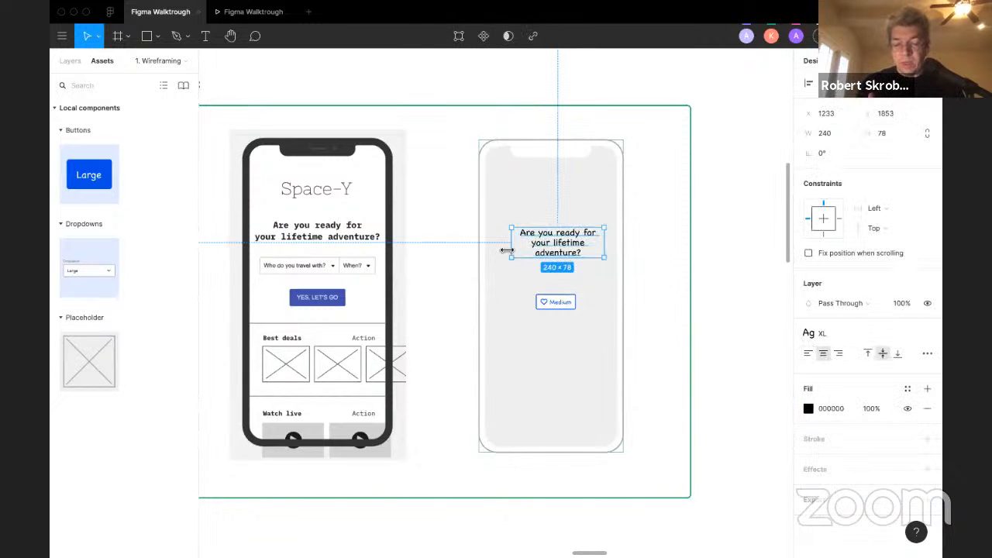
pyautogui.moveTo(507, 250); pyautogui.dragTo(489, 249)
pyautogui.moveTo(558, 246); pyautogui.dragTo(570, 237)
pyautogui.click(671, 256)
pyautogui.click(650, 261)
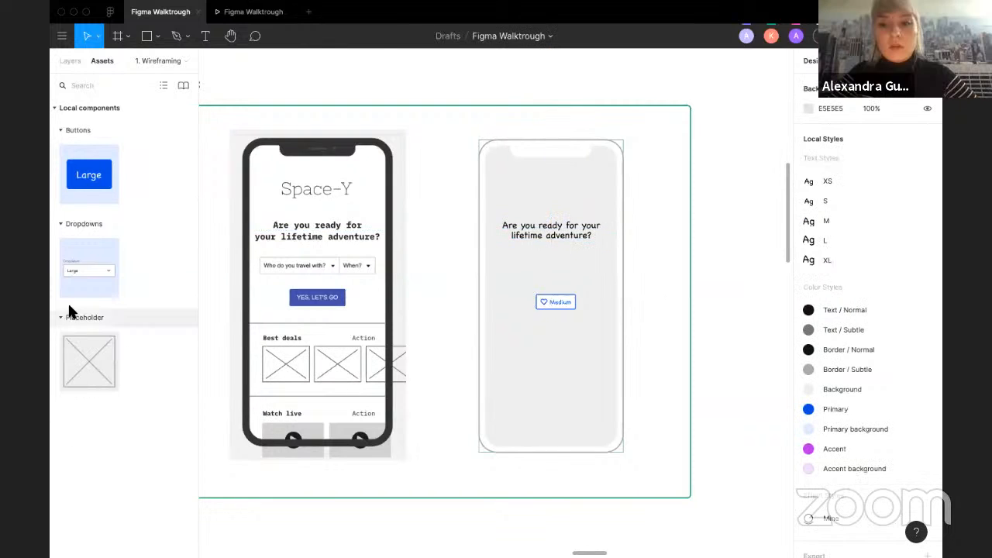
# Step: Insert a Dropdown component below the heading, delete its label, and nudge it left and down
pyautogui.moveTo(64, 284); pyautogui.dragTo(522, 262)
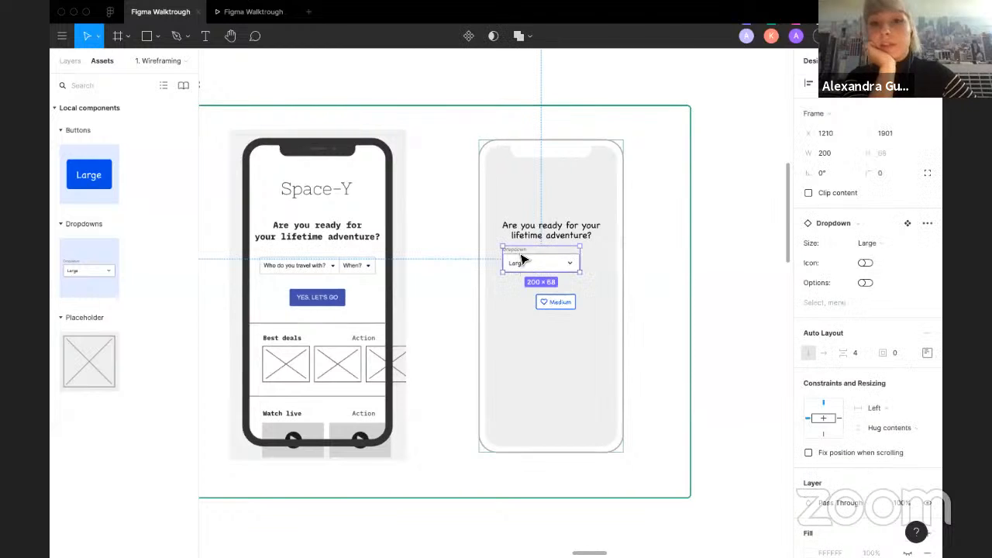
pyautogui.press('Delete')
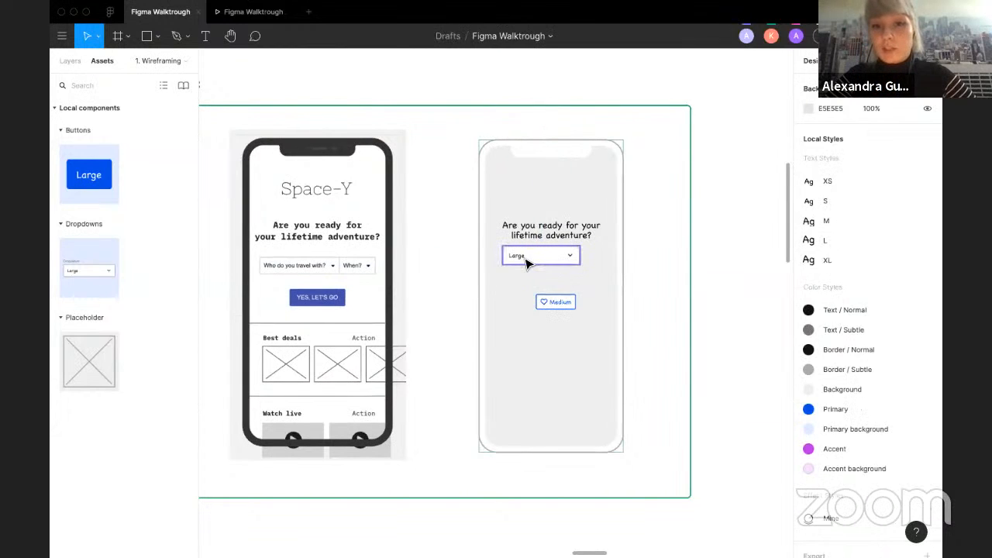
pyautogui.click(535, 260)
pyautogui.hotkey('shift', 'Left')
pyautogui.hotkey('shift', 'Left')
pyautogui.hotkey('shift', 'Left')
pyautogui.hotkey('shift', 'Down')
pyautogui.hotkey('shift', 'Down')
pyautogui.hotkey('shift', 'Down')
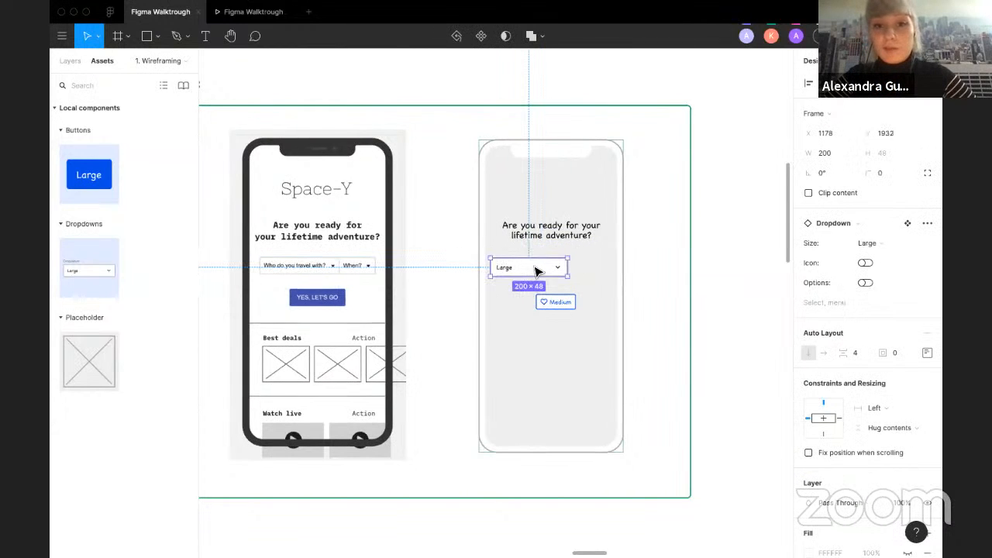
# Step: Duplicate the dropdown beside the original and place a Placeholder image component below the Medium button
pyautogui.moveTo(536, 270); pyautogui.dragTo(573, 272)
pyautogui.press('Escape')
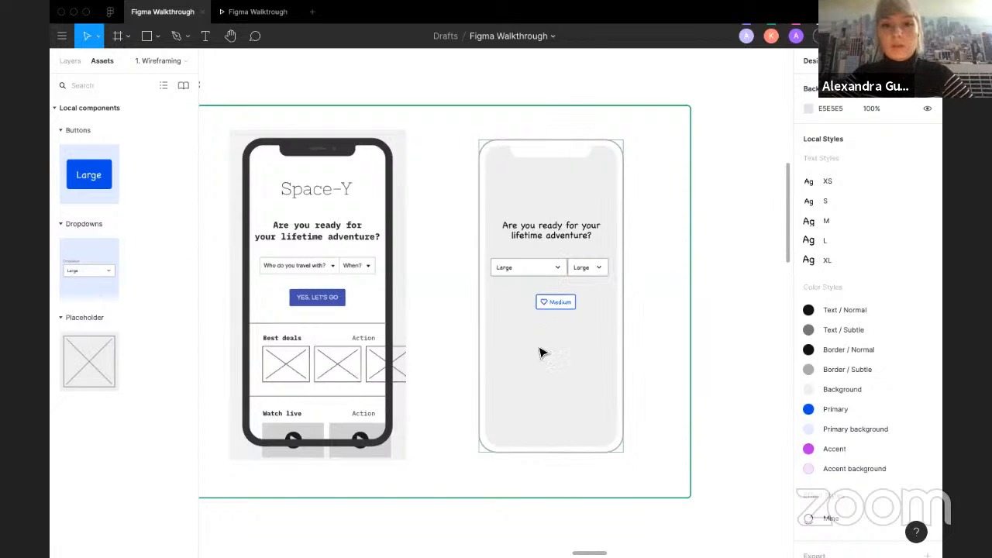
pyautogui.moveTo(90, 378); pyautogui.dragTo(518, 372)
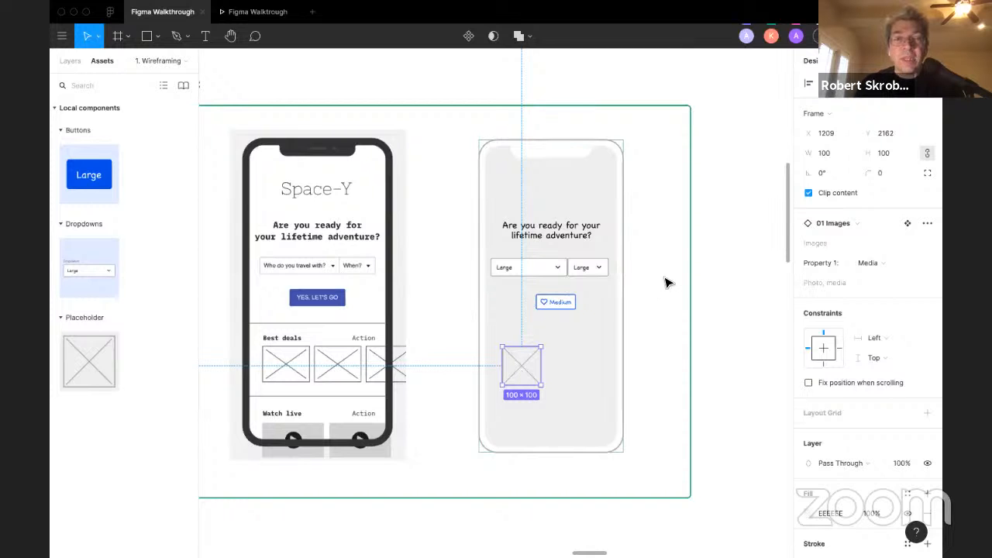
pyautogui.press('Escape')
# Step: Browse the other participants' wireframe frames across the exercise slide
pyautogui.scroll(-5, 667, 283)
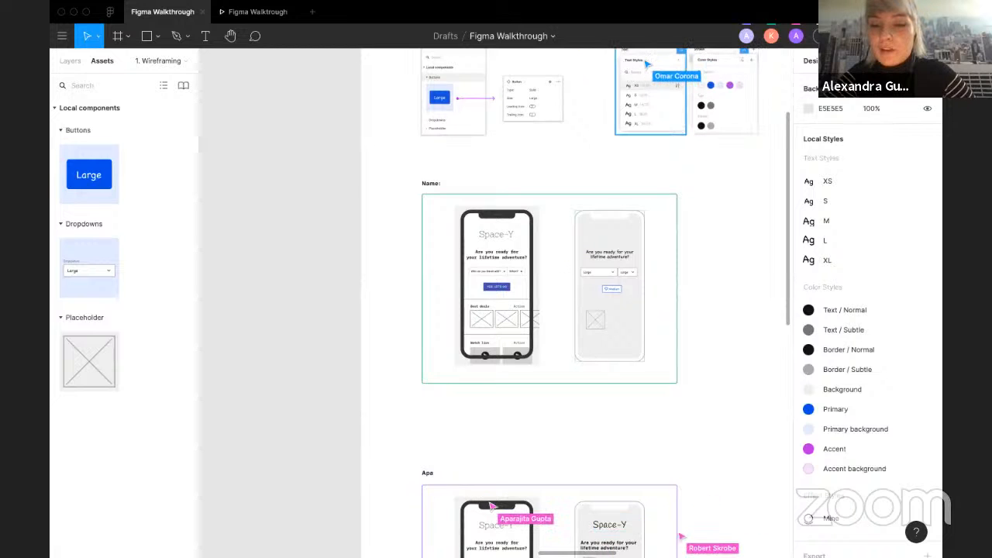
pyautogui.scroll(-1, 687, 540)
pyautogui.hscroll(1, 687, 539)
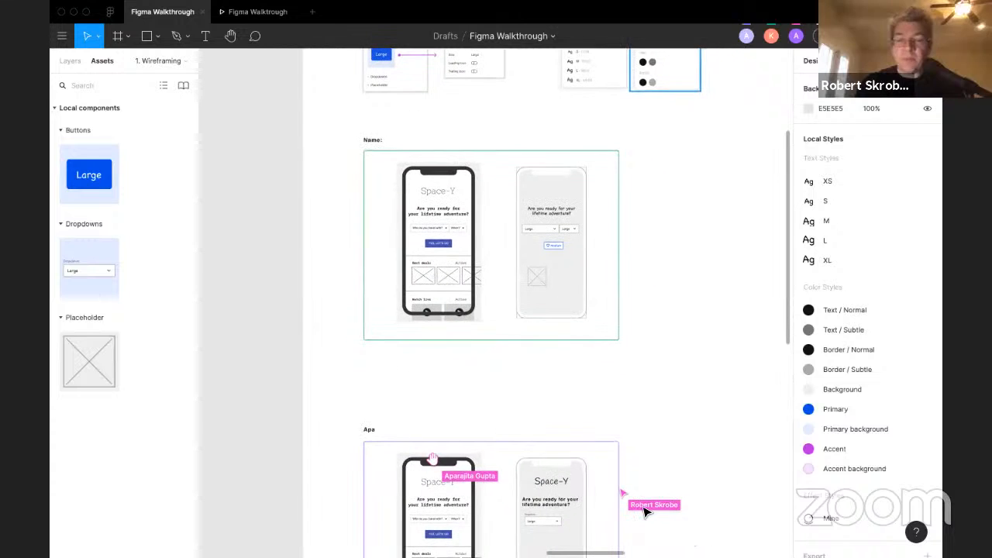
pyautogui.hscroll(1, 664, 419)
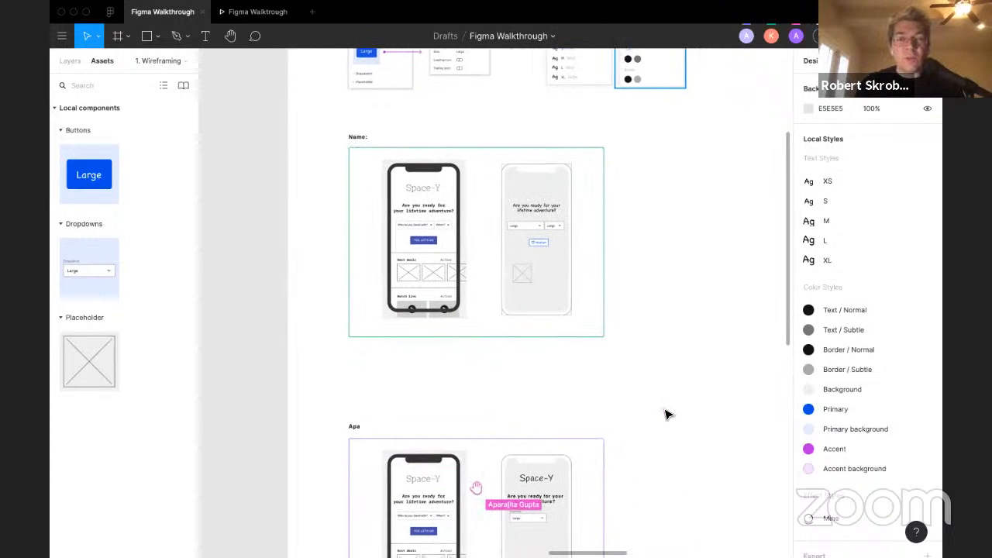
pyautogui.hscroll(5, 668, 415)
pyautogui.scroll(-2, 668, 415)
pyautogui.hscroll(1, 668, 415)
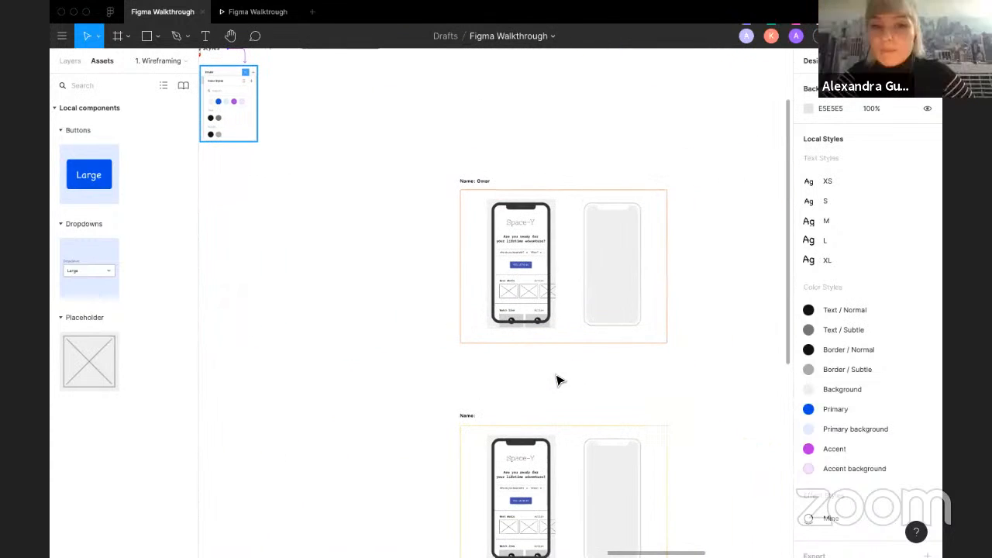
pyautogui.scroll(-3, 559, 379)
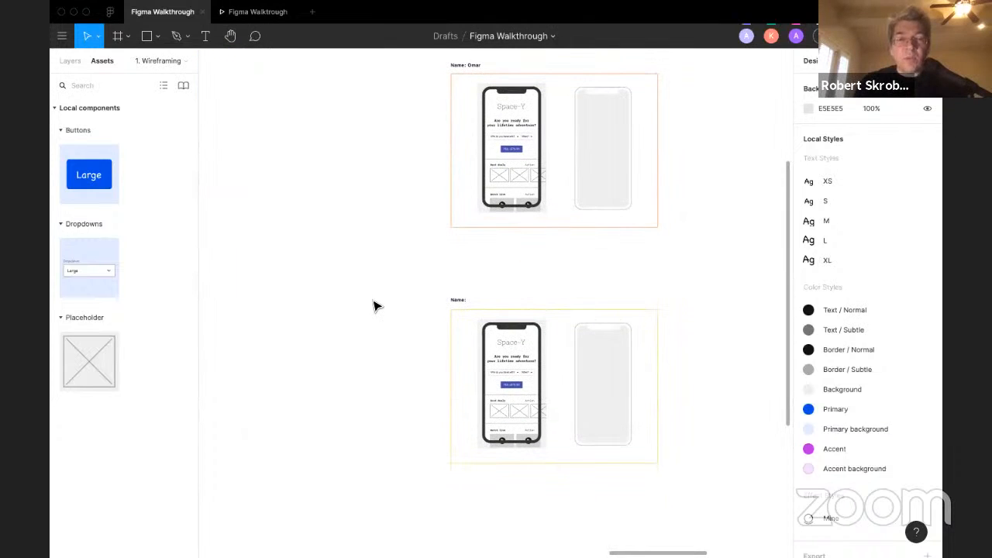
pyautogui.scroll(-1, 373, 306)
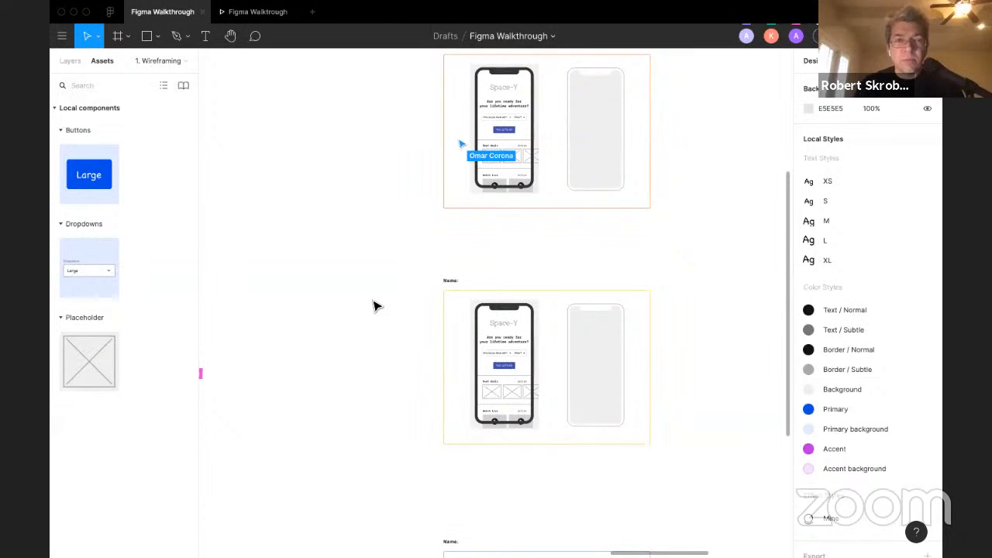
pyautogui.scroll(-5, 375, 306)
pyautogui.scroll(-1, 376, 306)
pyautogui.hscroll(-1, 376, 306)
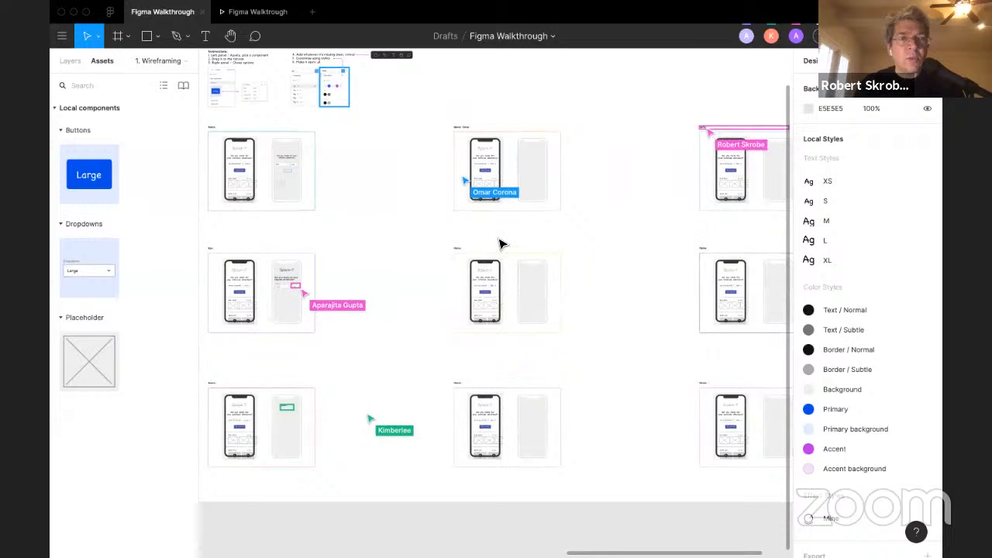
pyautogui.hscroll(-1, 452, 349)
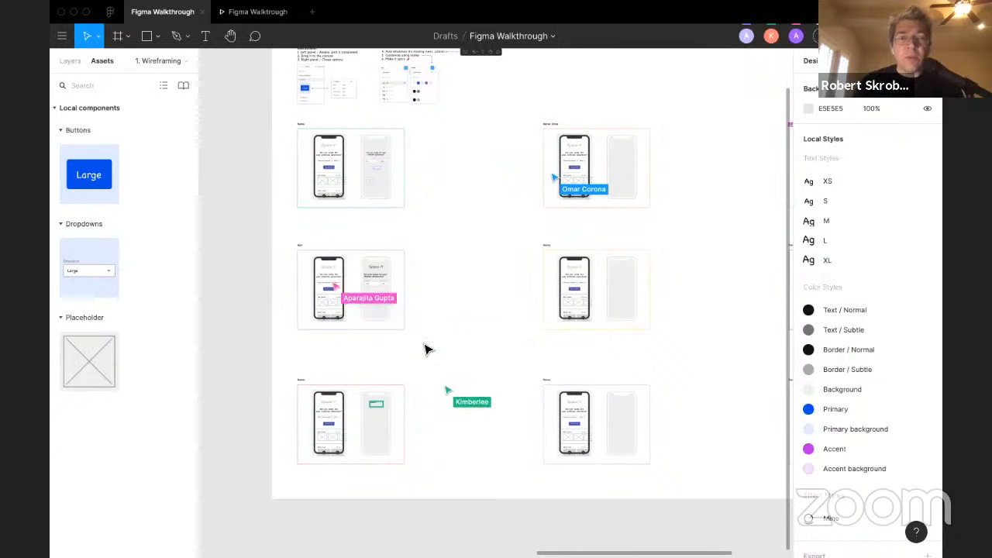
pyautogui.scroll(5, 351, 259)
pyautogui.scroll(-1, 351, 258)
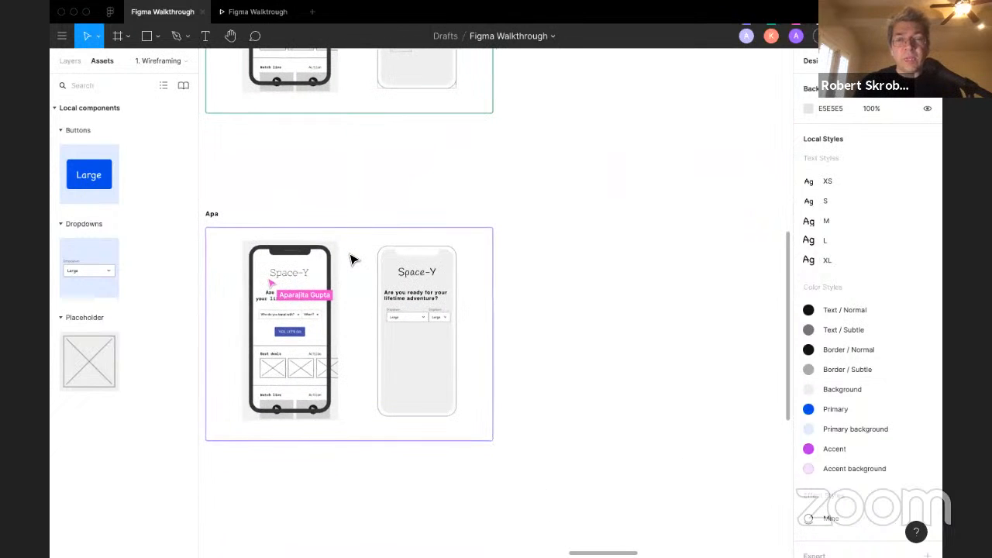
pyautogui.scroll(-1, 541, 326)
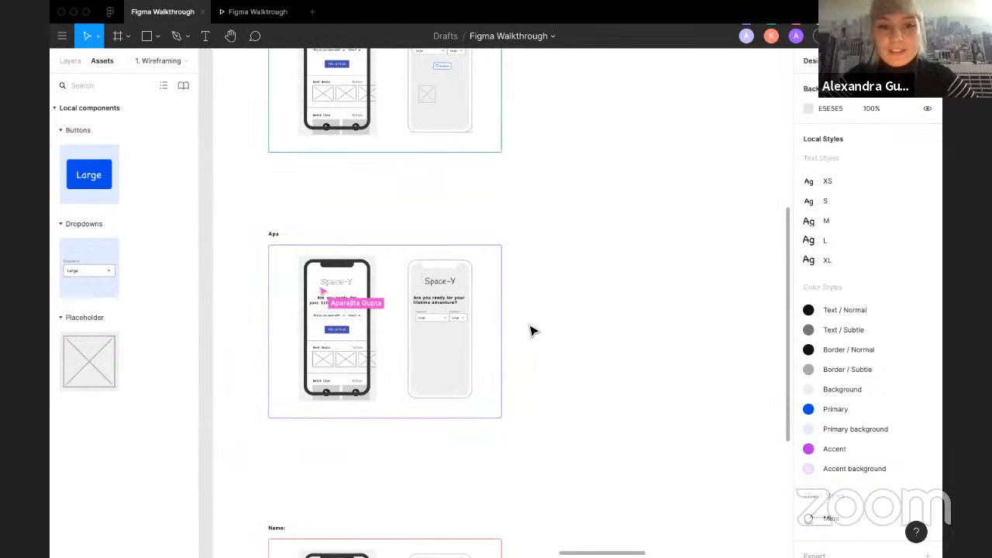
pyautogui.scroll(-2, 531, 331)
pyautogui.scroll(4, 531, 331)
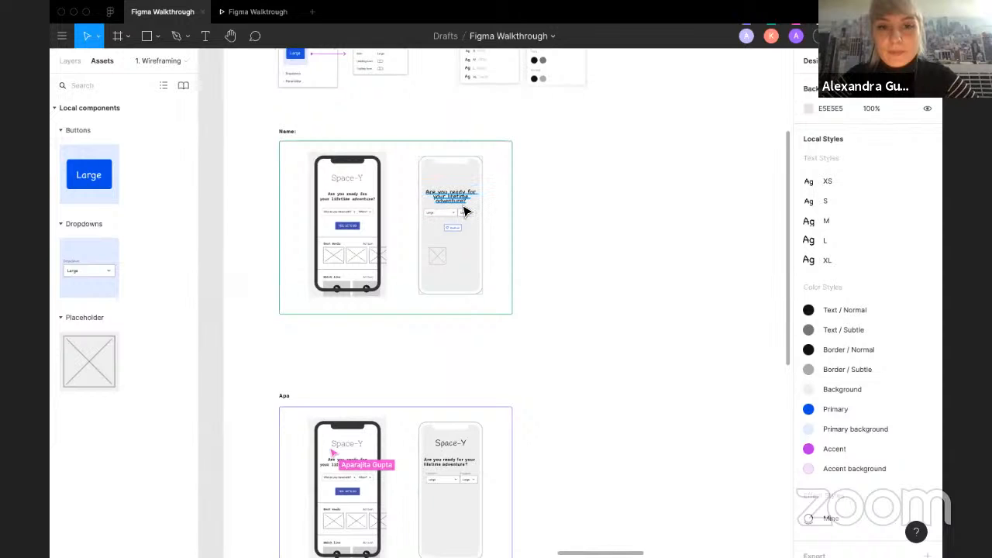
# Step: Apply the XL text style to the heading in the phone frame
pyautogui.scroll(1, 464, 215)
pyautogui.scroll(3, 439, 332)
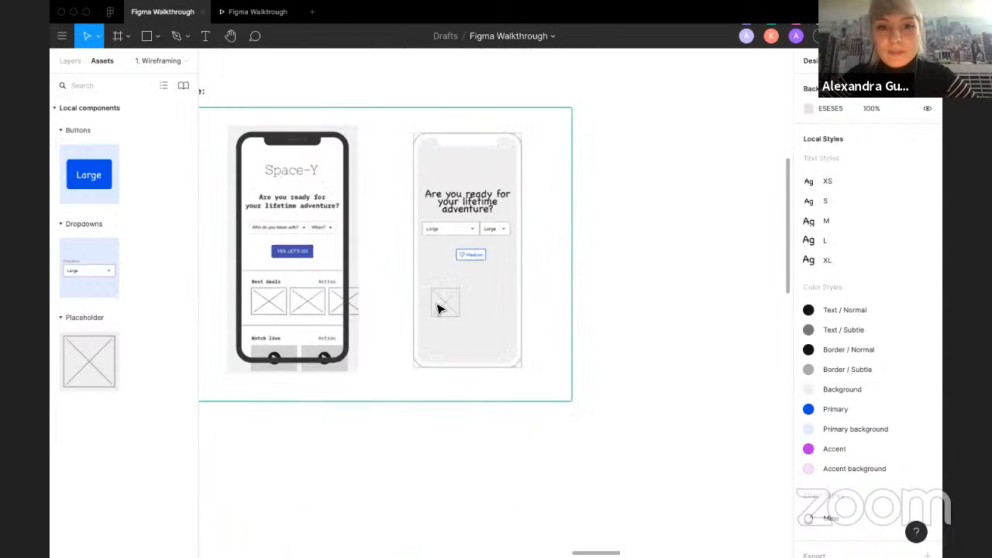
pyautogui.click(463, 198)
pyautogui.click(827, 326)
pyautogui.click(833, 467)
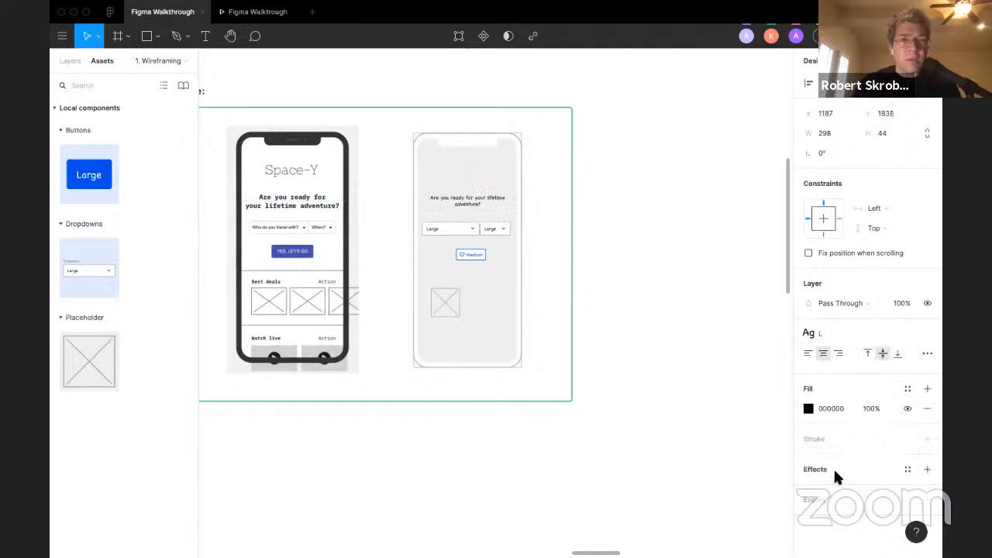
pyautogui.click(823, 338)
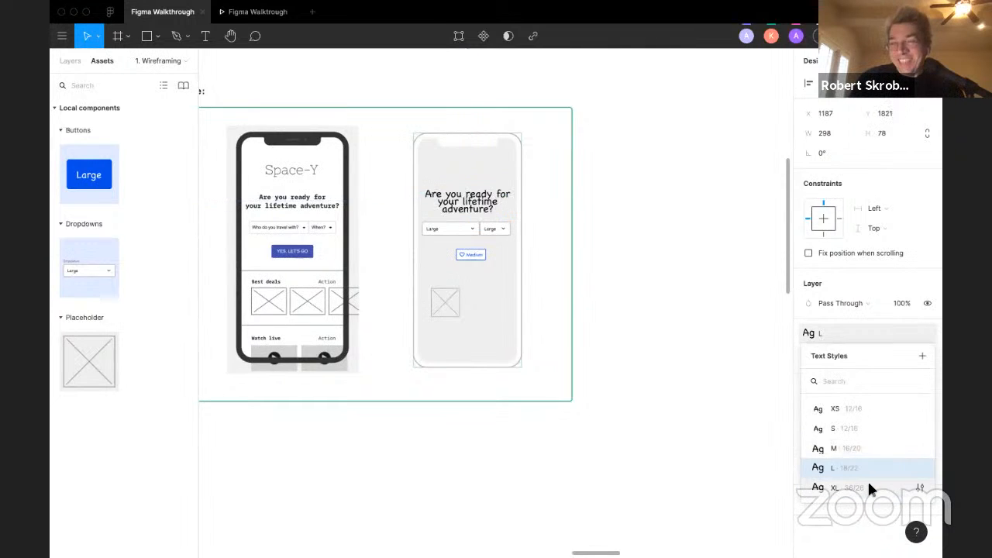
pyautogui.click(867, 483)
pyautogui.click(905, 335)
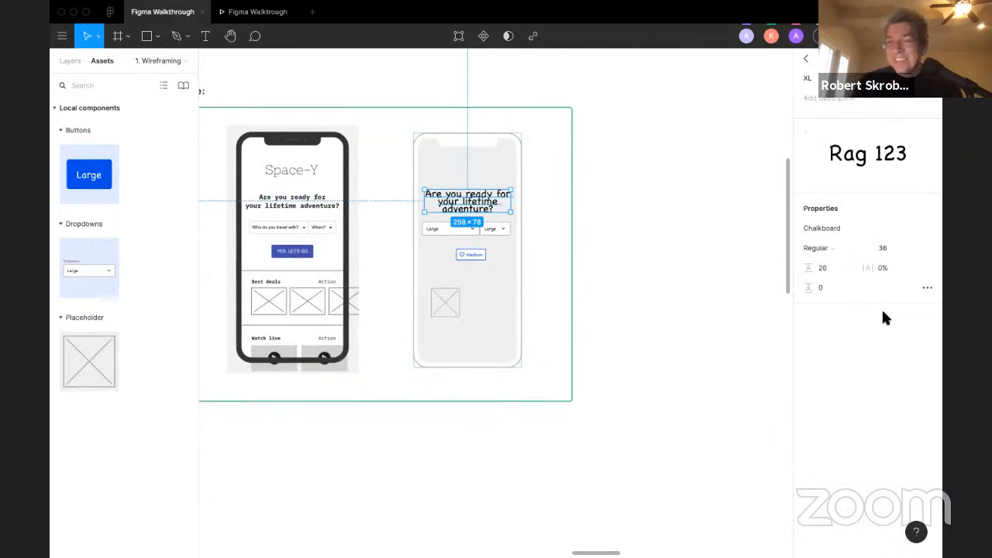
pyautogui.click(721, 175)
# Step: Detach the heading's text style and set its font size to 24
pyautogui.click(462, 205)
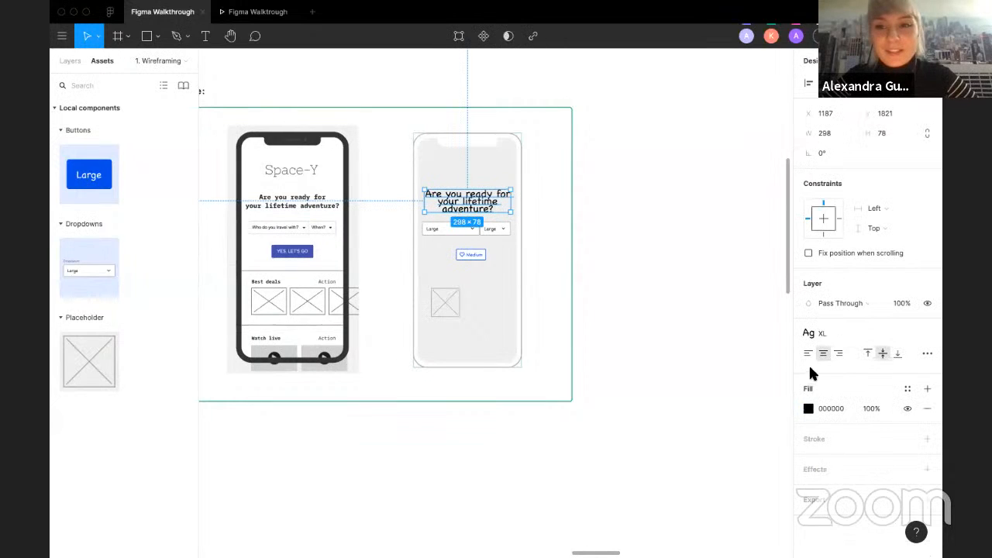
pyautogui.click(927, 334)
pyautogui.click(887, 373)
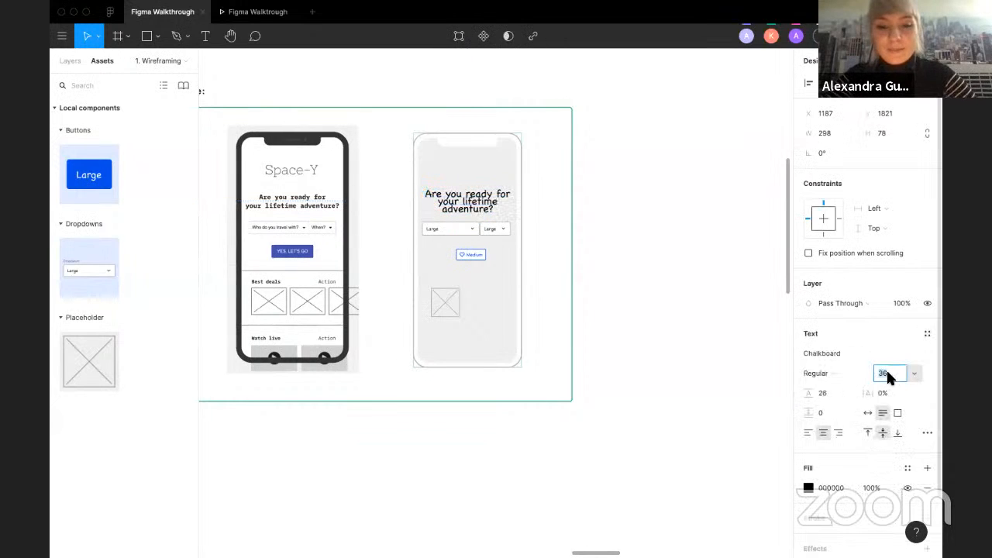
pyautogui.press('BackSpace')
pyautogui.press('BackSpace')
pyautogui.write('24')
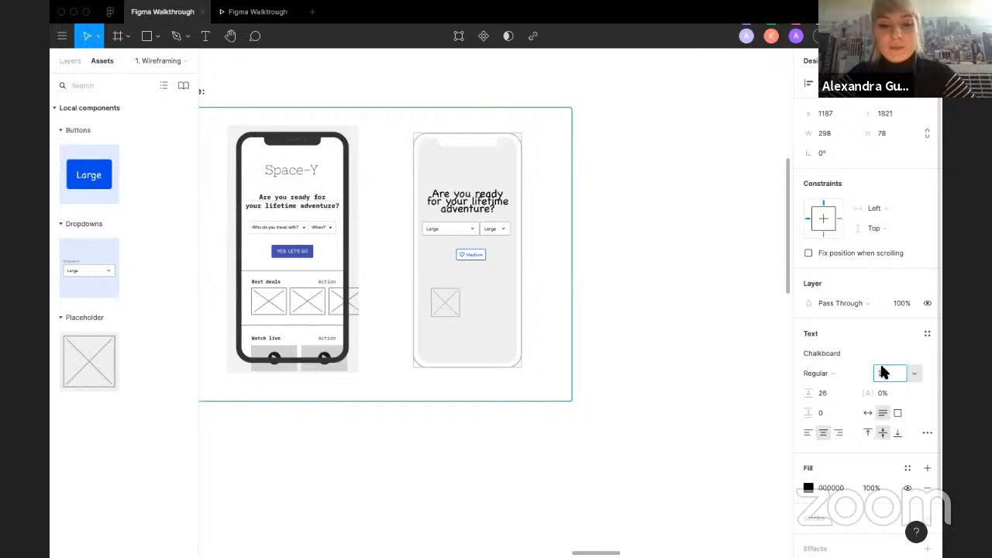
pyautogui.press('Return')
# Step: Duplicate the heading and place the copy just above the original
pyautogui.doubleClick(481, 197)
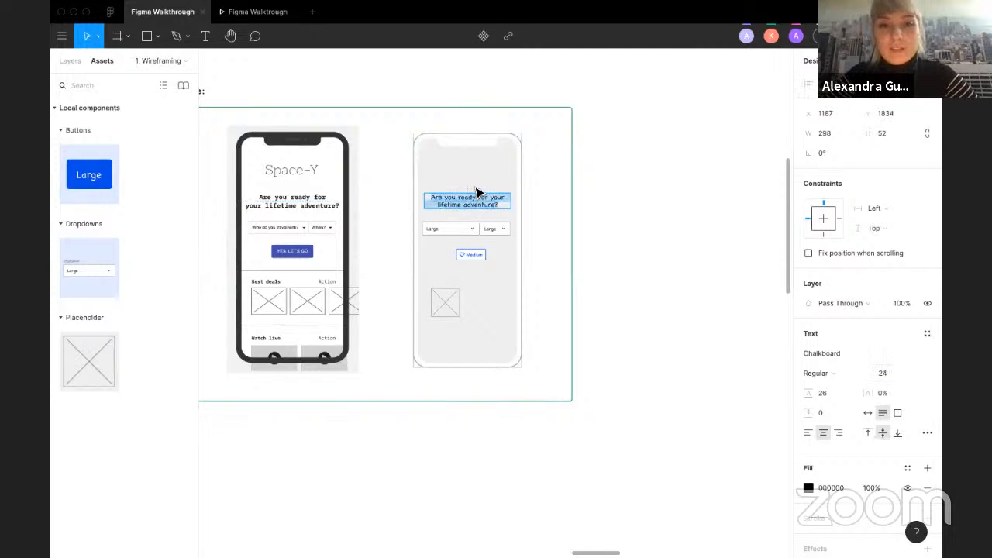
pyautogui.press('Escape')
pyautogui.moveTo(488, 202); pyautogui.dragTo(487, 174)
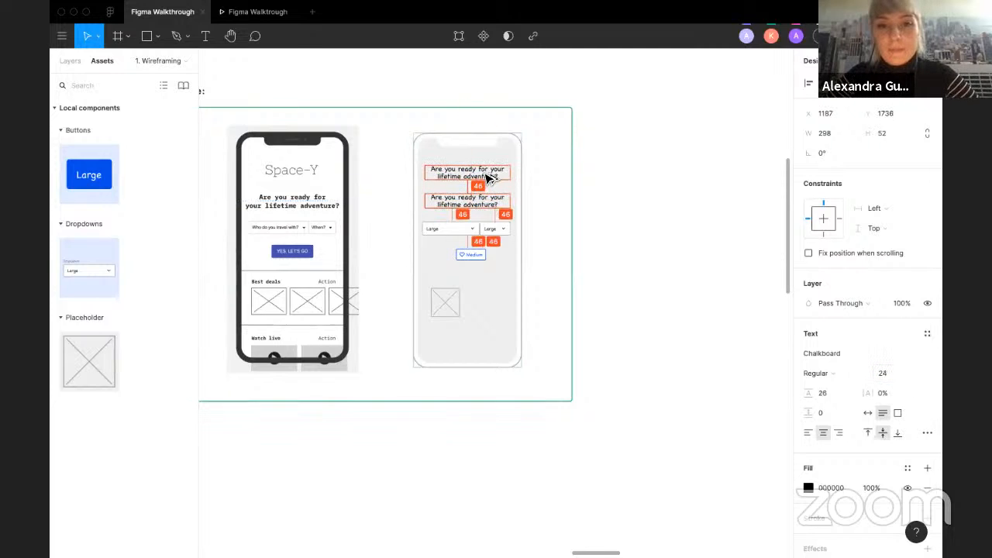
pyautogui.click(717, 283)
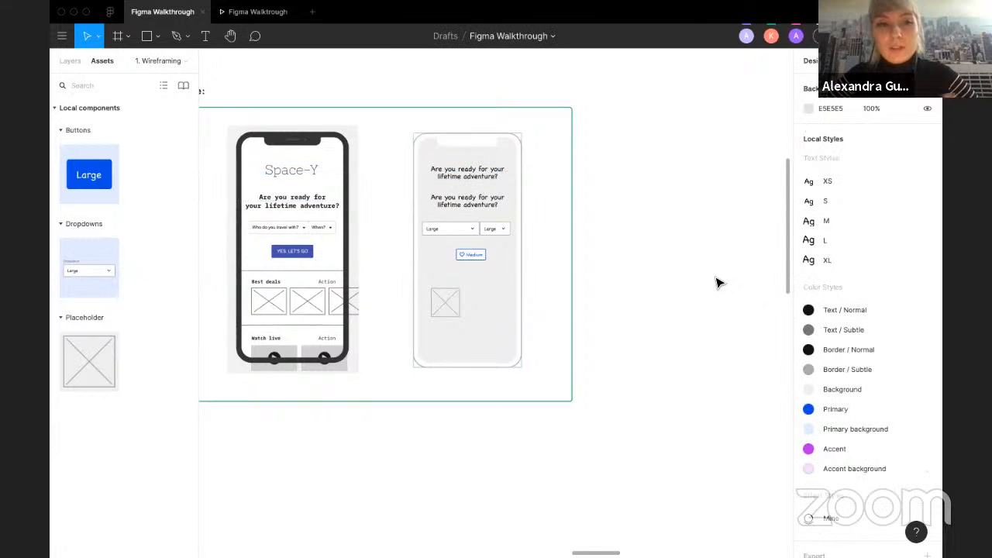
# Step: Replace the copied heading's text with "Space-Y"
pyautogui.scroll(2, 717, 283)
pyautogui.hscroll(-2, 717, 282)
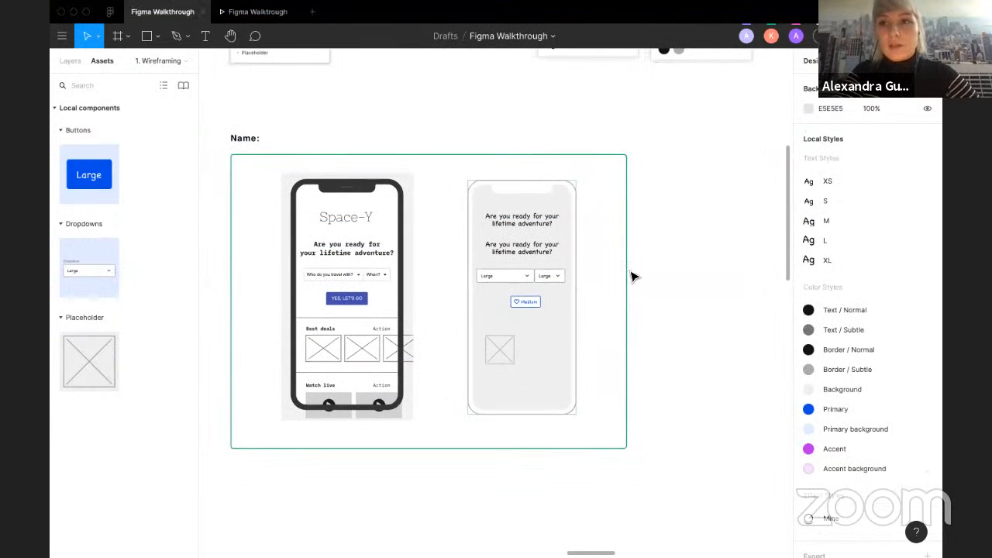
pyautogui.doubleClick(518, 224)
pyautogui.write('Space-Y')
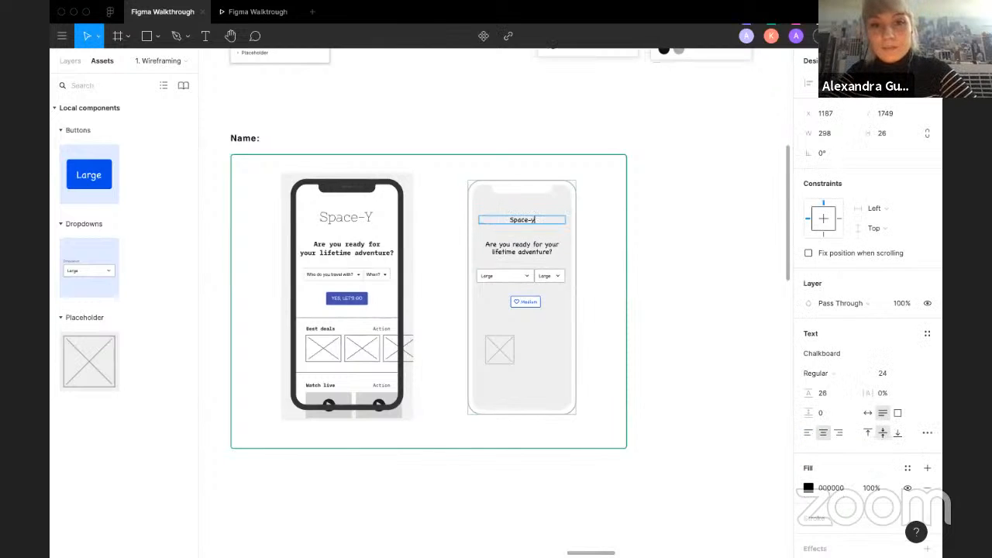
# Step: Set the Space-Y title's font size to 50 and nudge it up slightly
pyautogui.press('super+a')
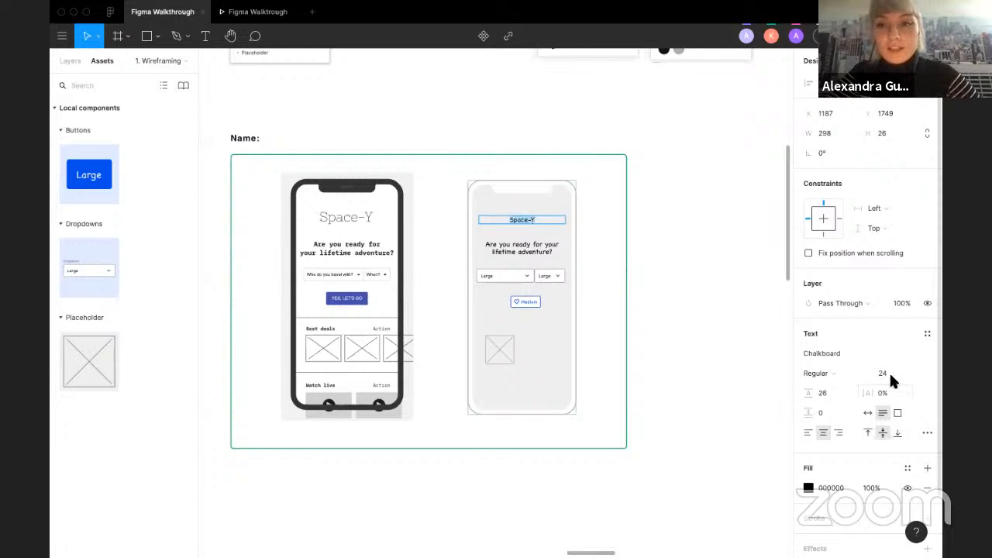
pyautogui.write('50')
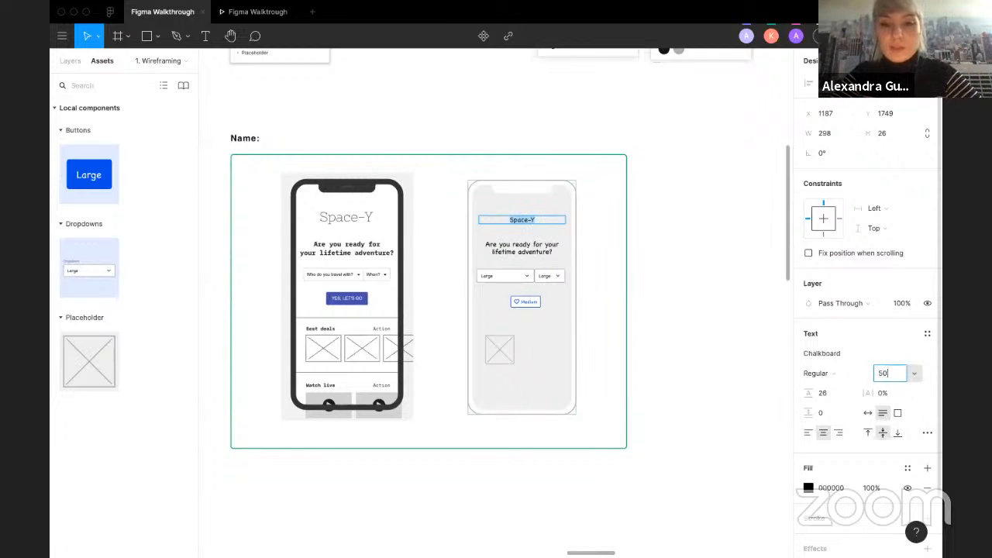
pyautogui.press('Return')
pyautogui.click(523, 230)
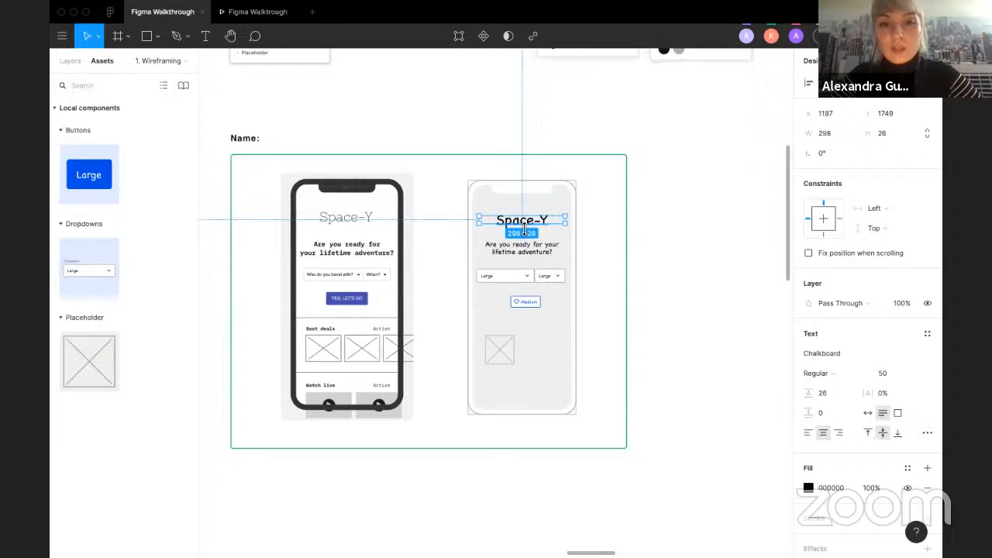
pyautogui.moveTo(533, 227); pyautogui.dragTo(532, 223)
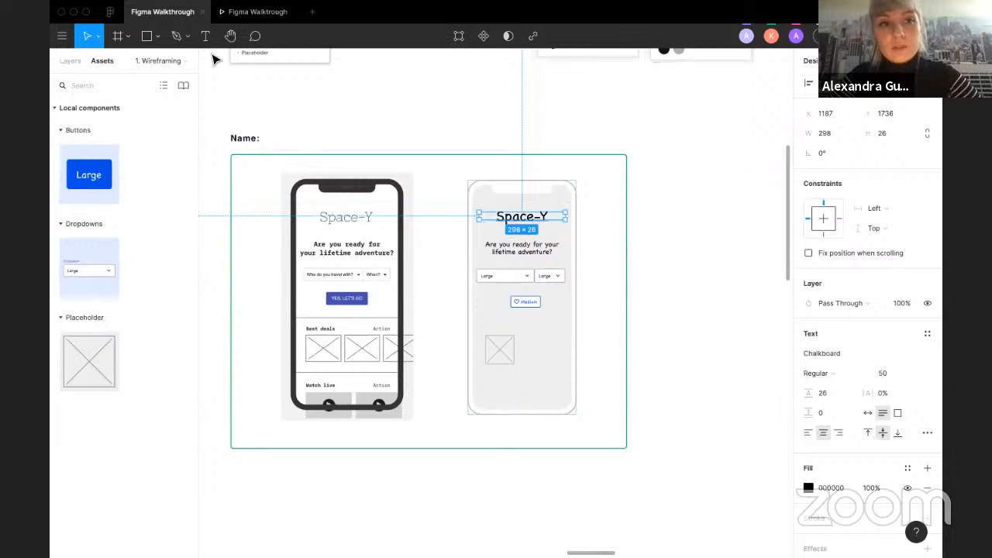
pyautogui.click(469, 138)
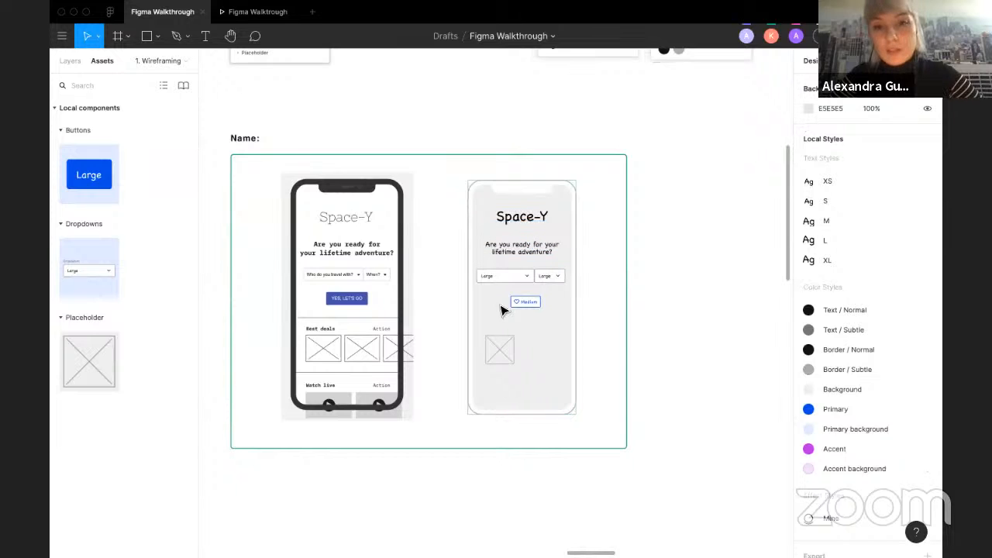
# Step: Browse the Buttons component sheet to compare the available button variants
pyautogui.click(520, 310)
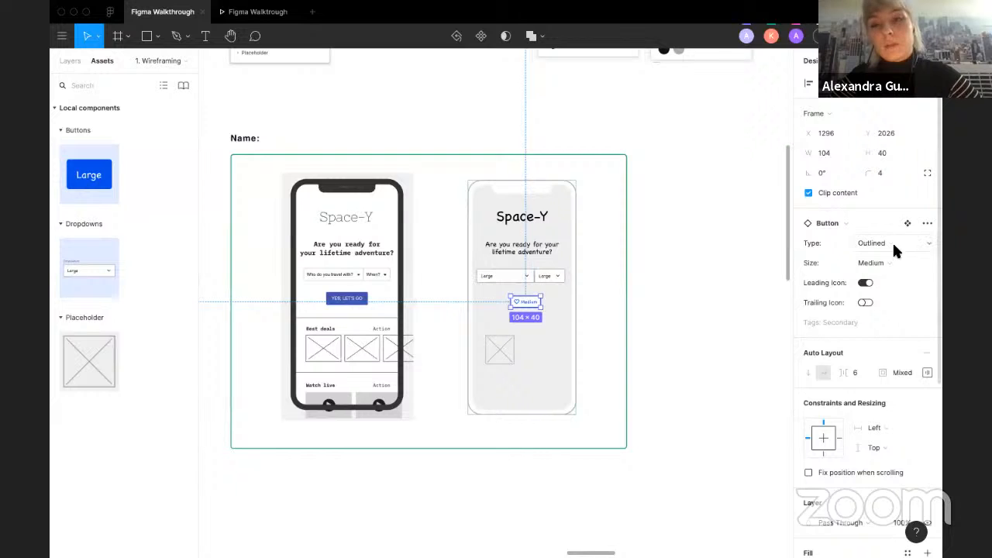
pyautogui.scroll(-5, 682, 296)
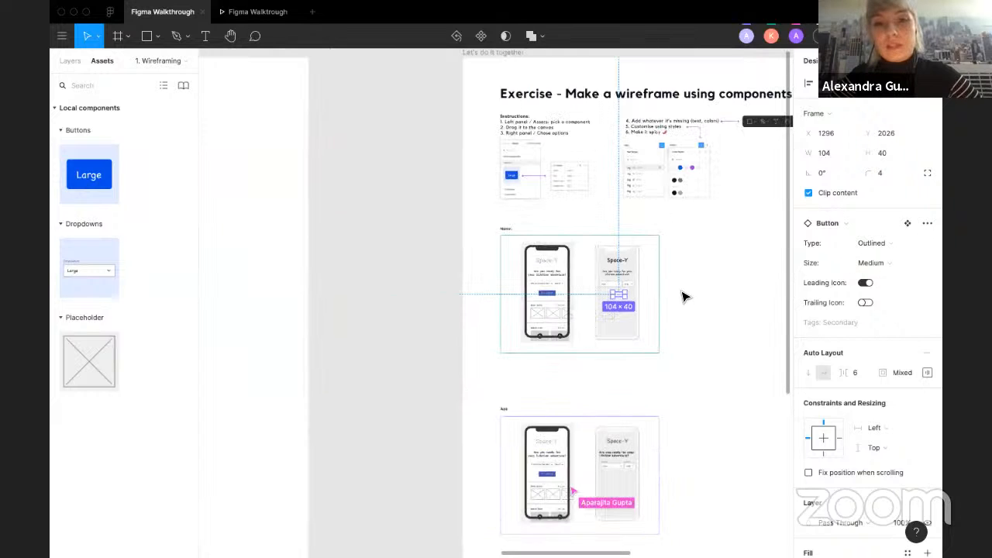
pyautogui.click(358, 310)
pyautogui.hscroll(-2, 358, 310)
pyautogui.hscroll(-10, 359, 310)
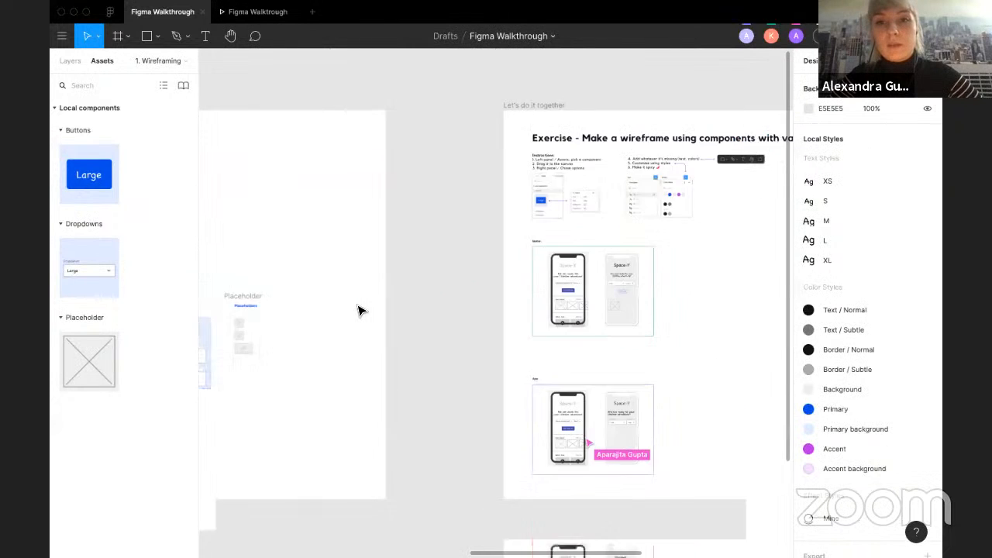
pyautogui.scroll(5, 543, 405)
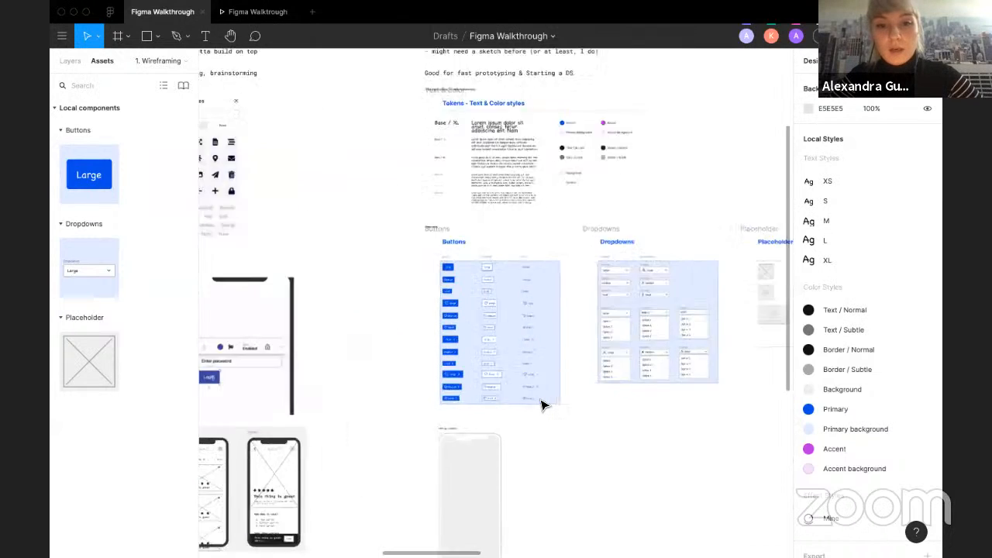
pyautogui.scroll(4, 449, 309)
pyautogui.scroll(2, 450, 310)
pyautogui.hscroll(-1, 449, 310)
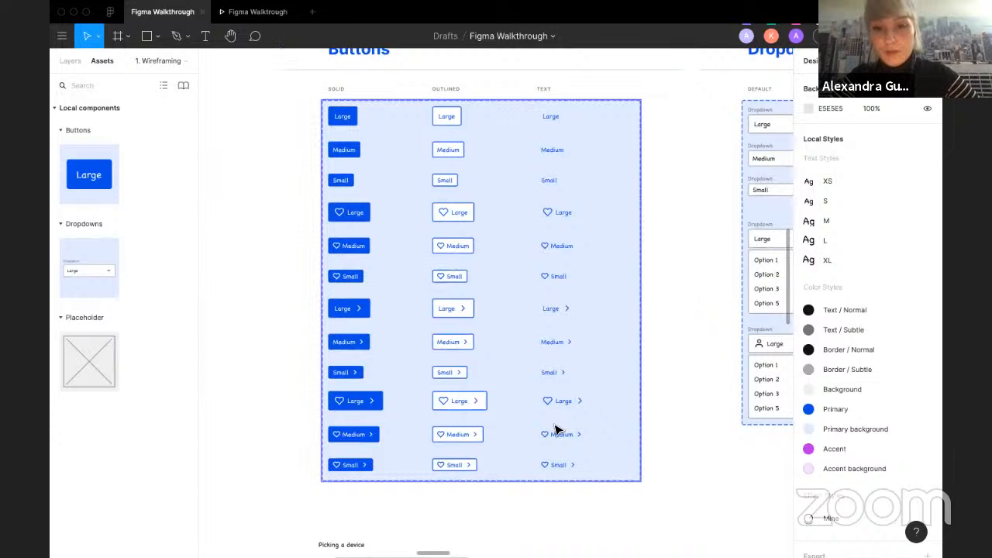
pyautogui.scroll(-5, 557, 430)
pyautogui.scroll(-7, 558, 430)
pyautogui.hscroll(2, 558, 430)
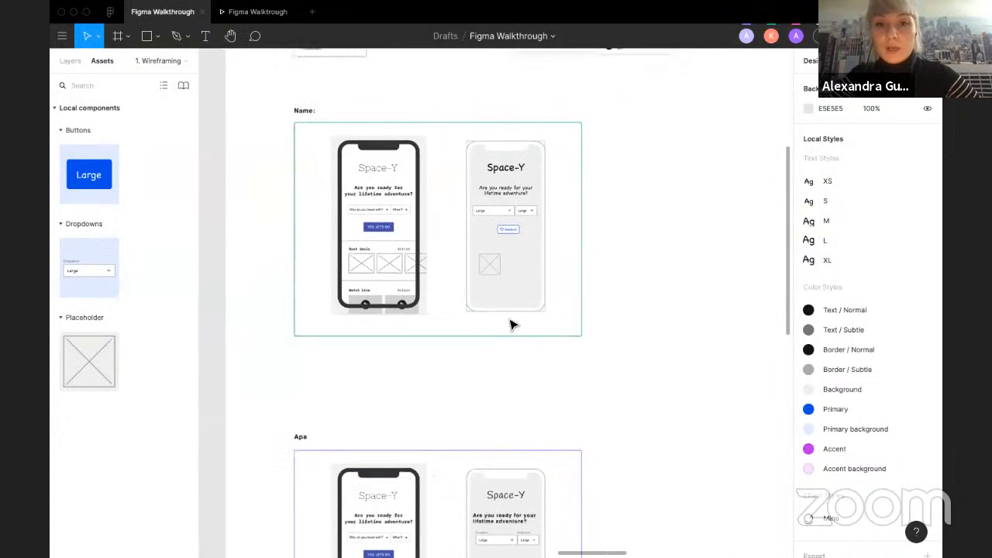
pyautogui.scroll(3, 507, 250)
# Step: Switch the button's size variant to Large and center it below the dropdowns
pyautogui.click(559, 252)
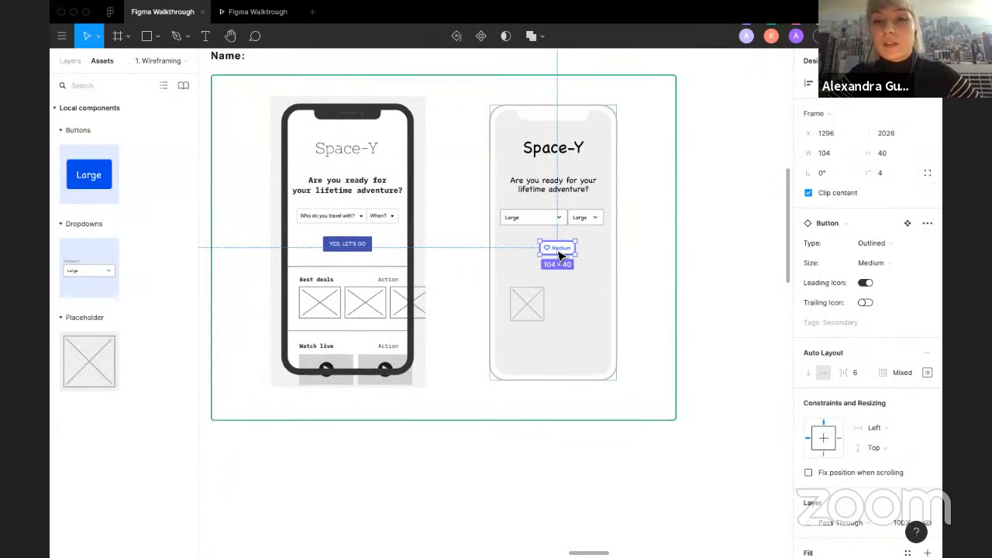
pyautogui.click(882, 262)
pyautogui.click(887, 248)
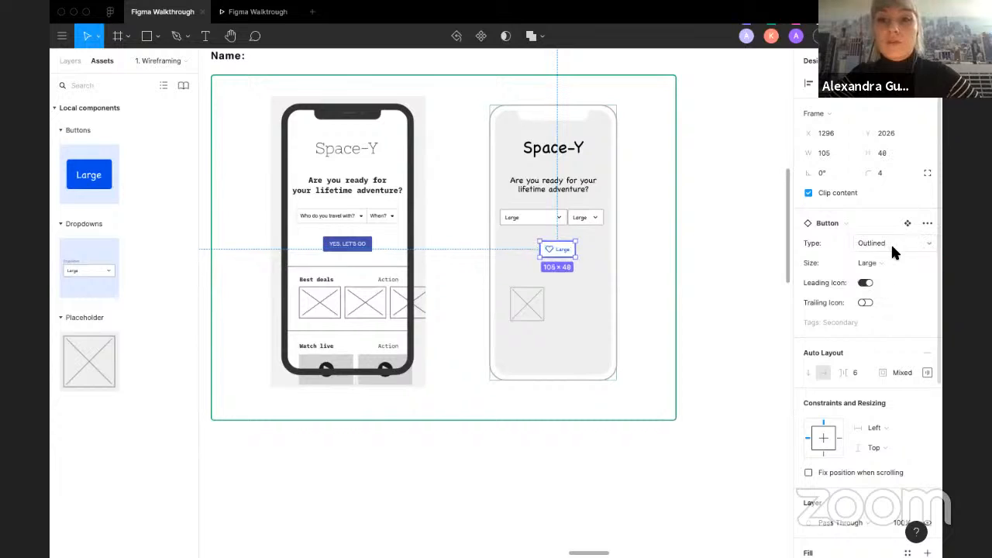
pyautogui.moveTo(560, 255)
pyautogui.mouseDown()
pyautogui.moveTo(552, 241)
pyautogui.moveTo(554, 252)
pyautogui.mouseUp()
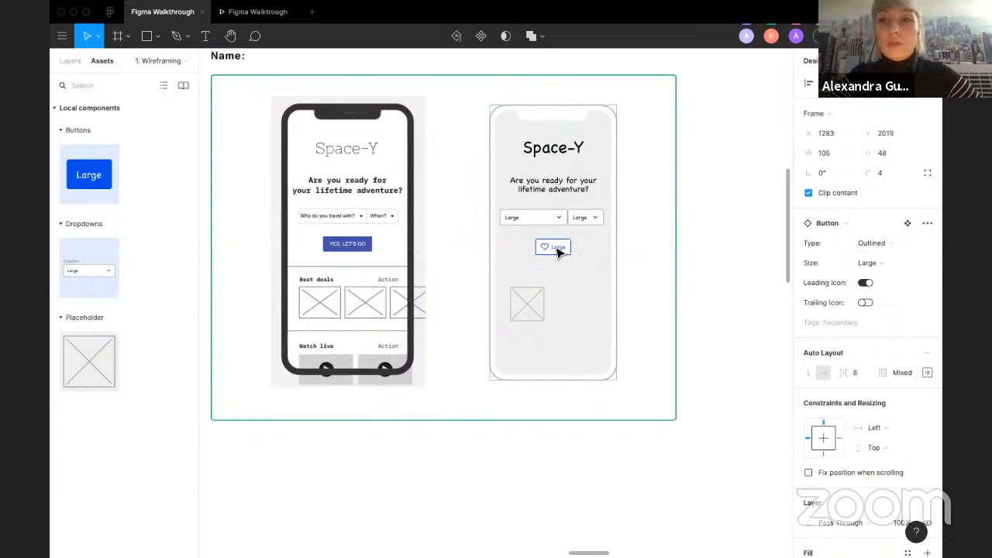
pyautogui.click(558, 253)
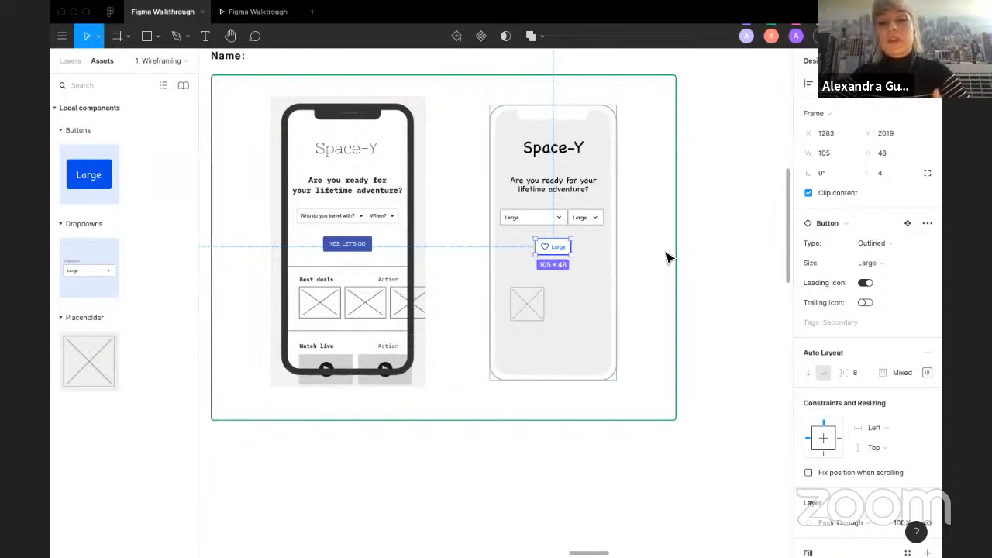
pyautogui.click(669, 258)
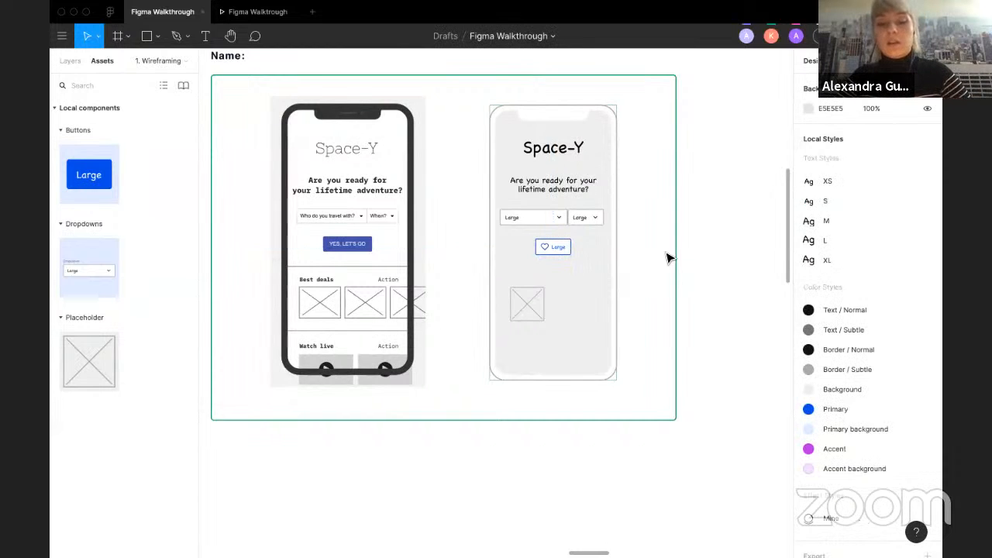
# Step: Duplicate the placeholder image twice to form a row of three across the phone frame
pyautogui.click(531, 304)
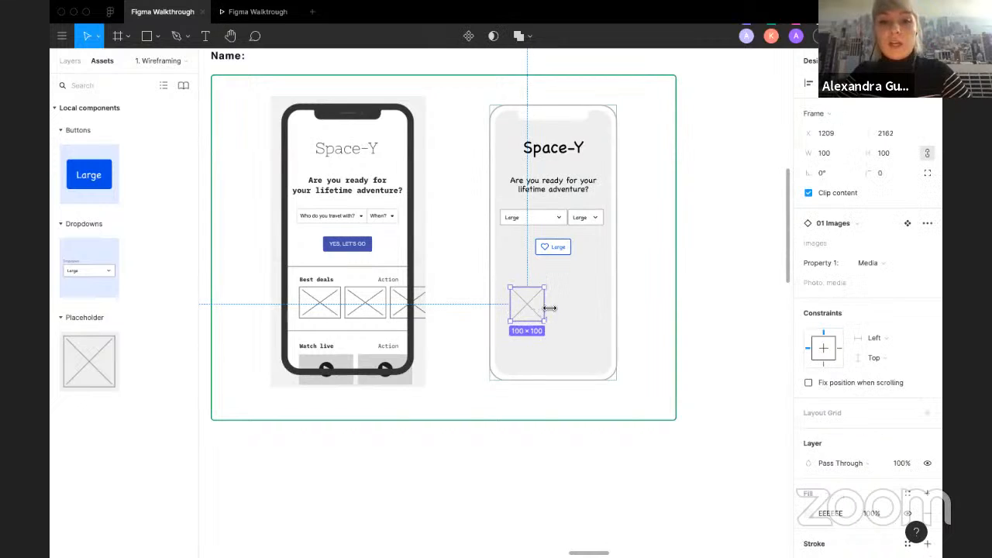
pyautogui.moveTo(544, 306); pyautogui.dragTo(620, 317)
pyautogui.keyDown('shift'); pyautogui.click(528, 314); pyautogui.keyUp('shift')
pyautogui.click(642, 364)
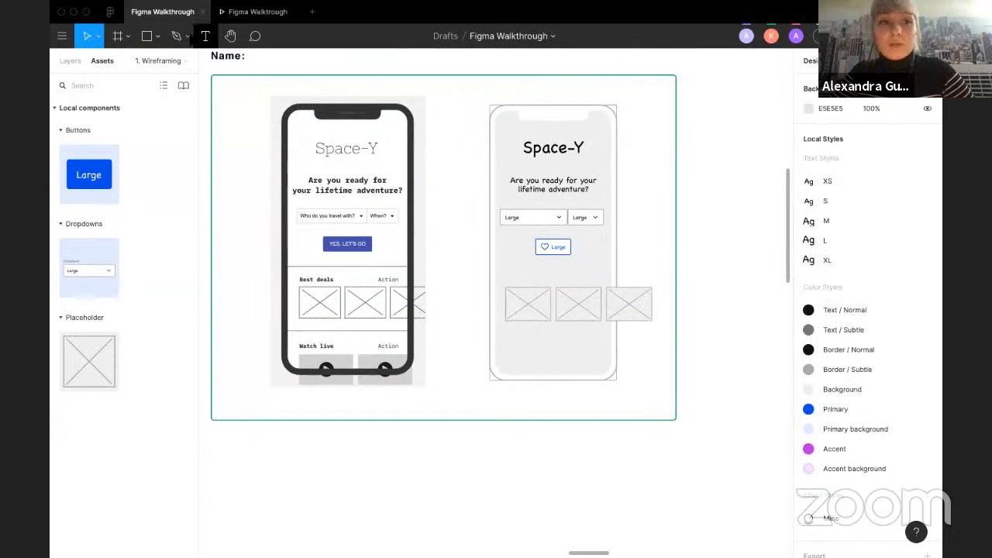
# Step: Draw a horizontal divider line about 371 px wide above the image row and duplicate it below the images
pyautogui.click(157, 36)
pyautogui.click(139, 79)
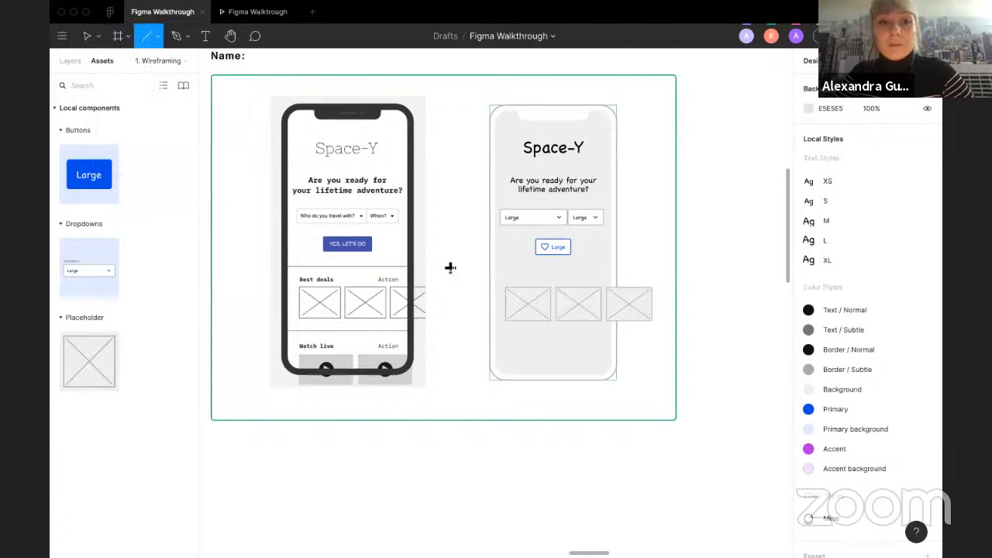
pyautogui.moveTo(490, 271); pyautogui.dragTo(612, 271)
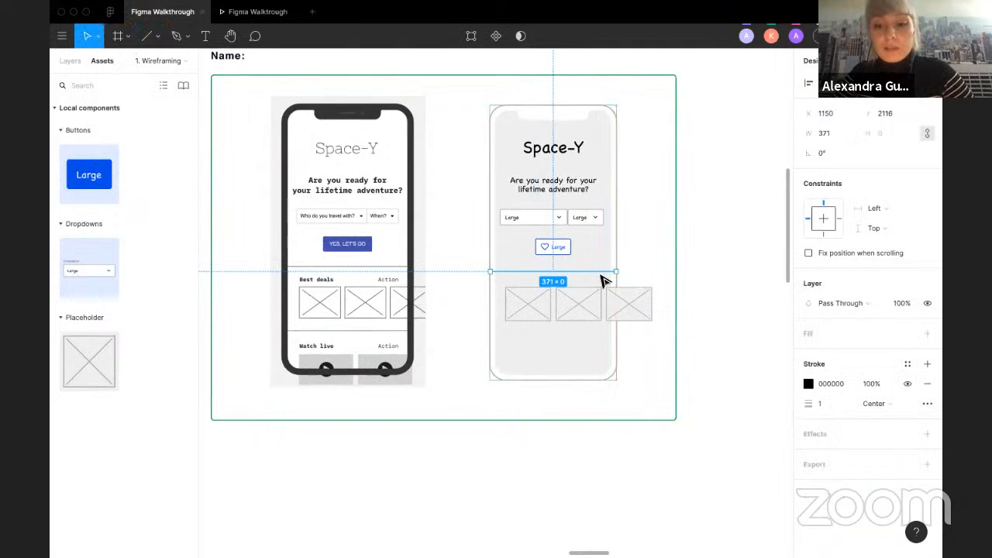
pyautogui.press('Up')
pyautogui.press('Up')
pyautogui.press('Up')
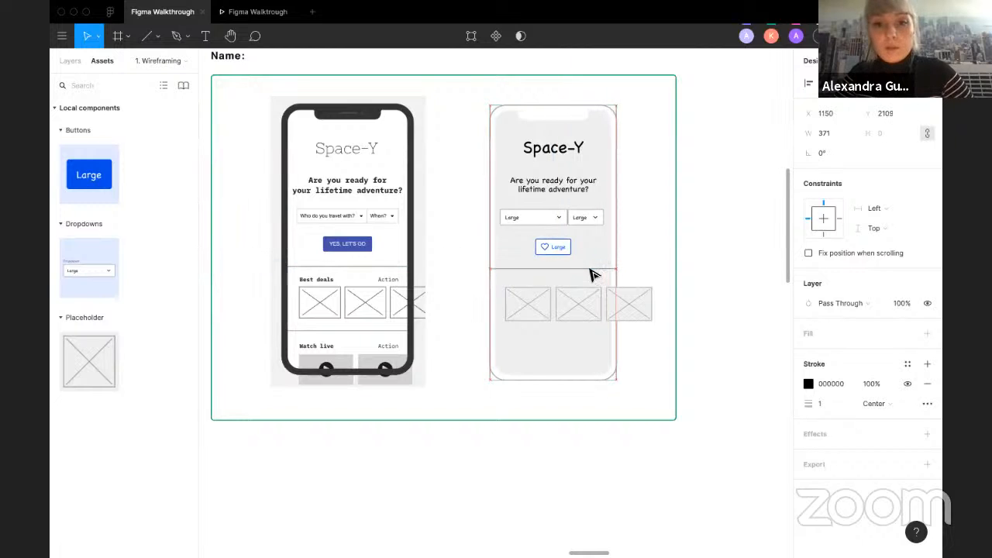
pyautogui.press('Up')
pyautogui.press('Up')
pyautogui.press('Up')
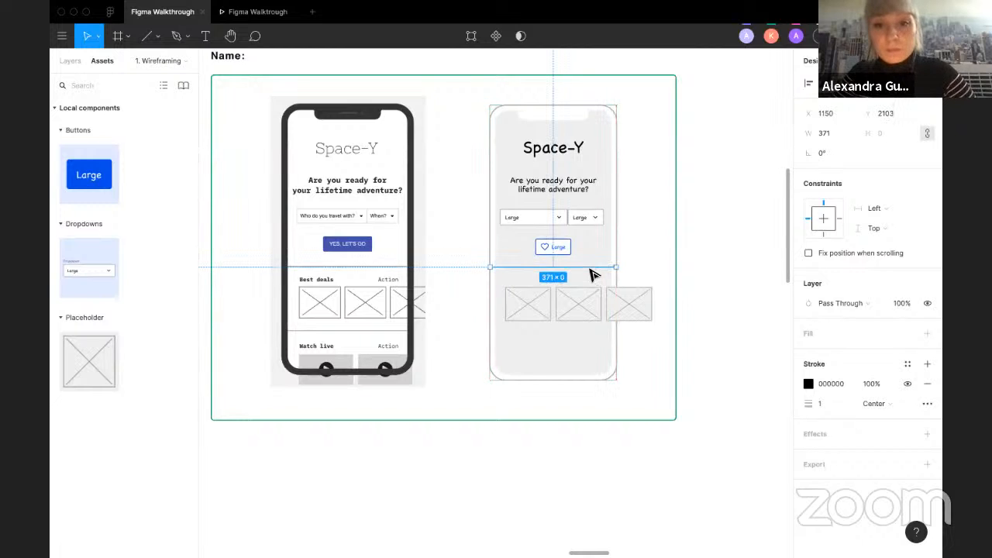
pyautogui.moveTo(590, 273); pyautogui.dragTo(608, 336)
pyautogui.press('Escape')
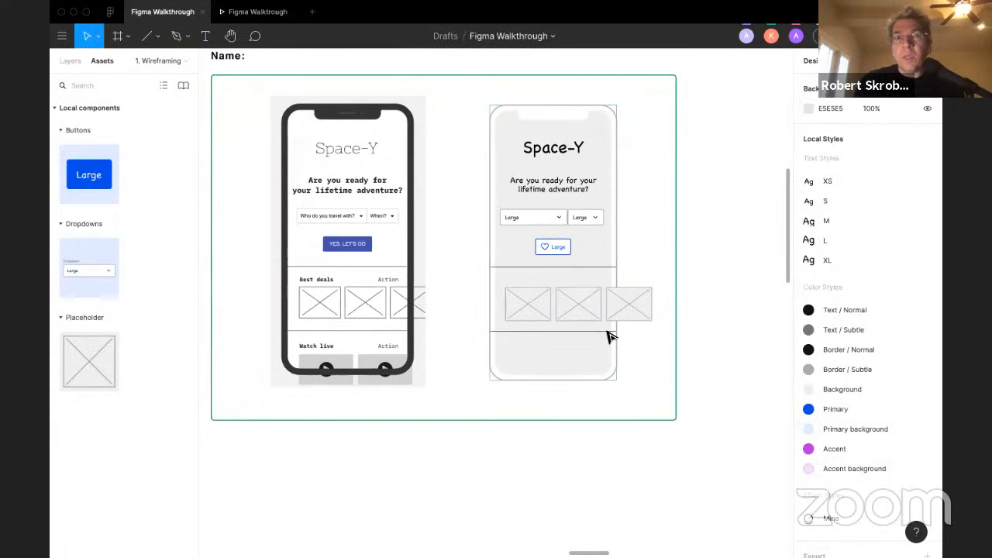
# Step: Duplicate the subtitle text below the upper divider and change its wording to "Best deals"
pyautogui.click(560, 188)
pyautogui.moveTo(560, 188); pyautogui.dragTo(566, 282)
pyautogui.doubleClick(566, 281)
pyautogui.write('Best deals')
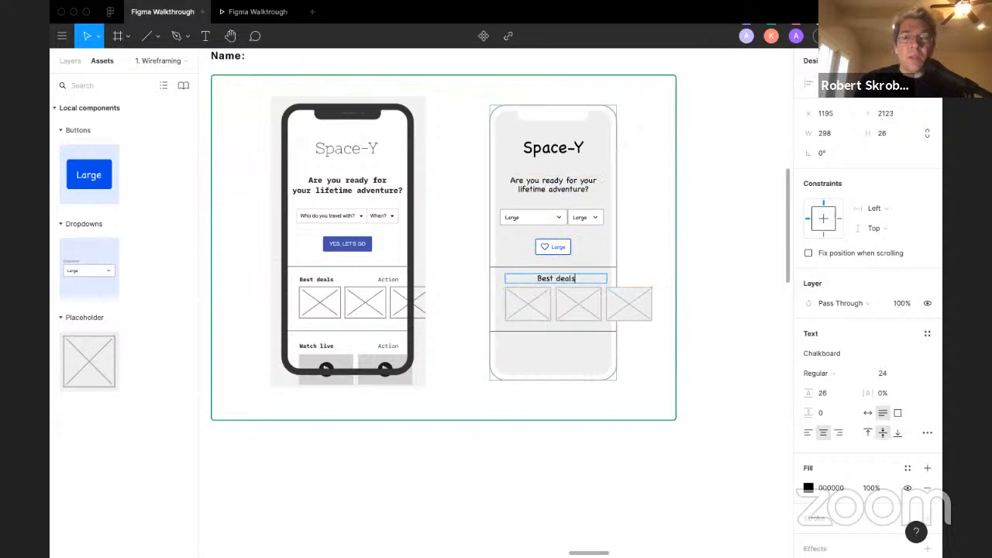
pyautogui.press('Escape')
# Step: Apply the M text style to the Best deals label, make it bold and set it to auto width
pyautogui.click(926, 333)
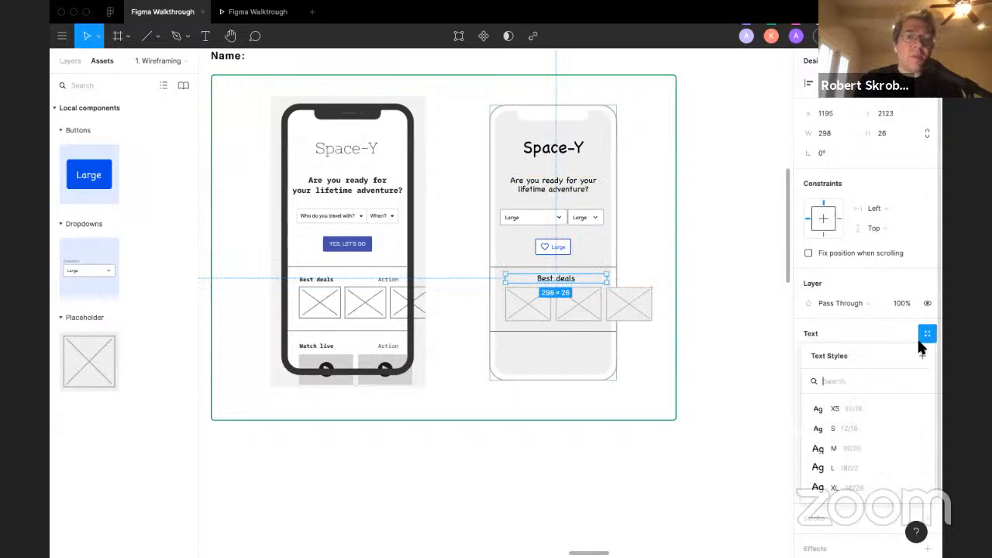
pyautogui.click(848, 427)
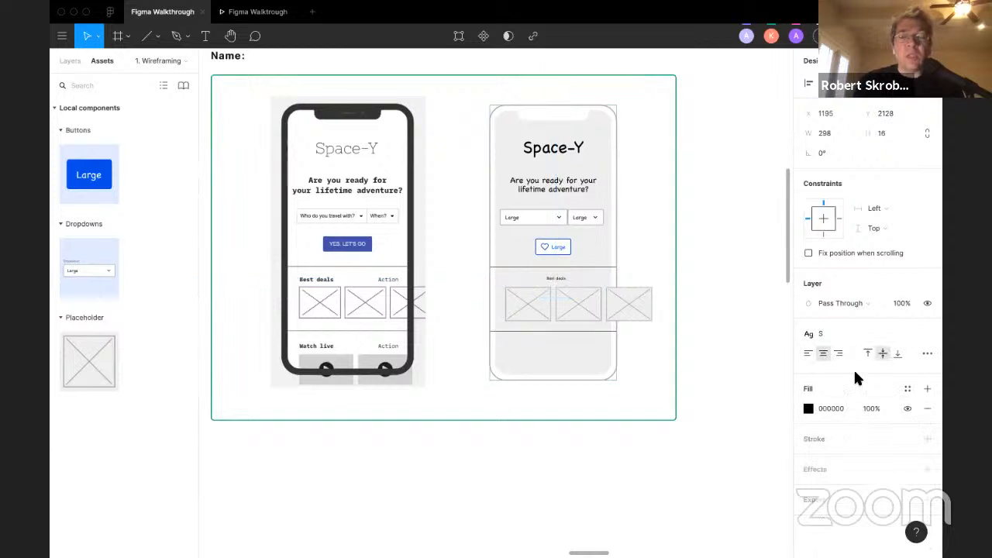
pyautogui.click(856, 341)
pyautogui.click(842, 447)
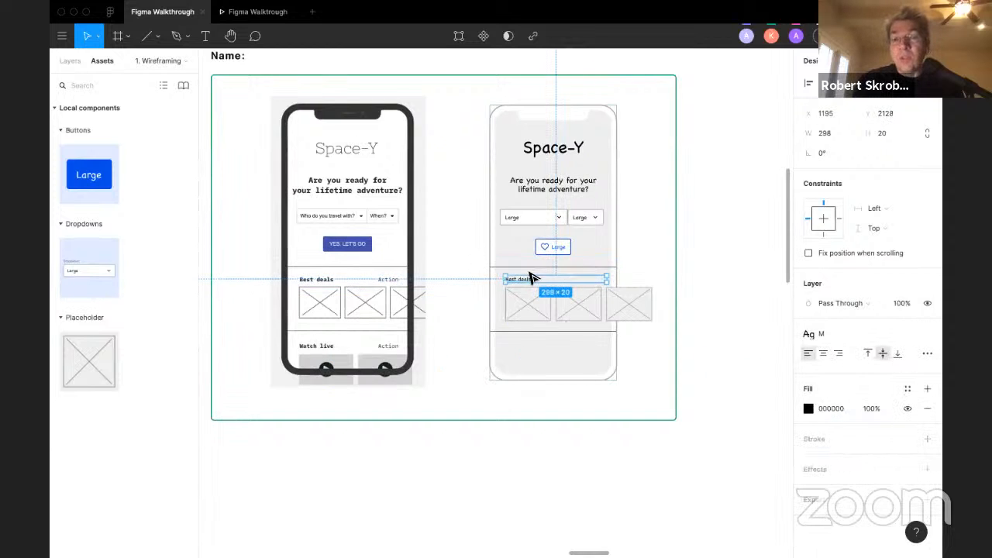
pyautogui.press('super+b')
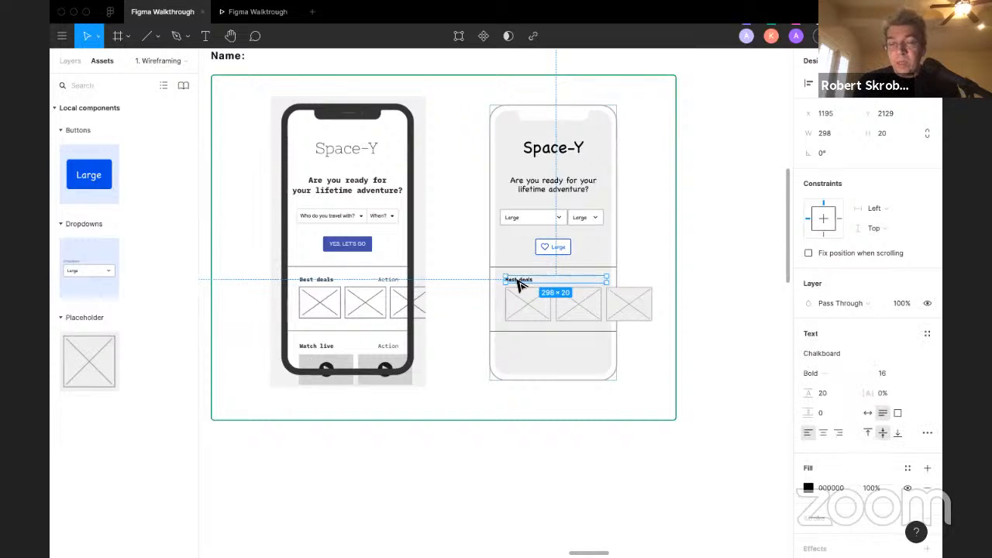
pyautogui.click(868, 412)
# Step: Duplicate the label to the frame's right edge and give the copy regular weight with the M style
pyautogui.moveTo(520, 280); pyautogui.dragTo(596, 281)
pyautogui.press('super+b')
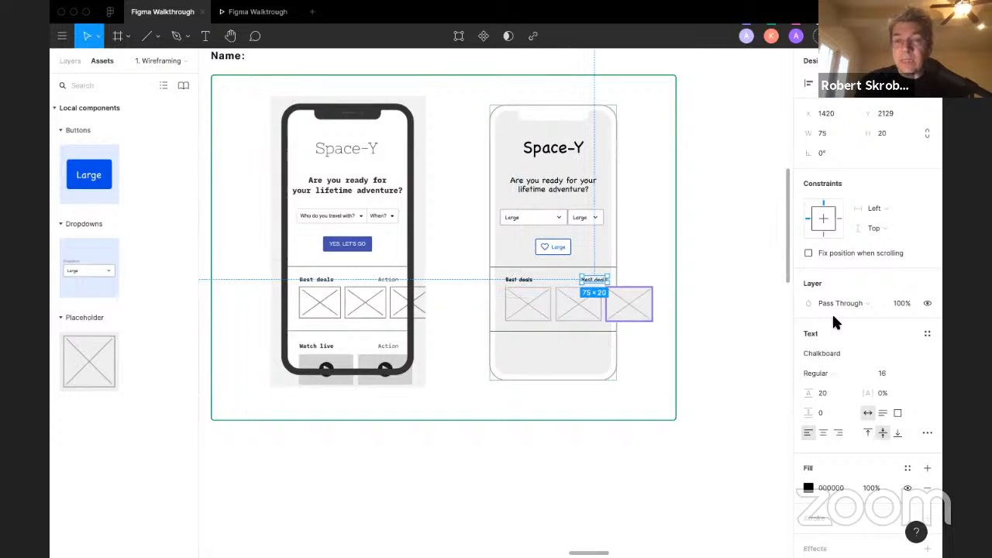
pyautogui.click(928, 335)
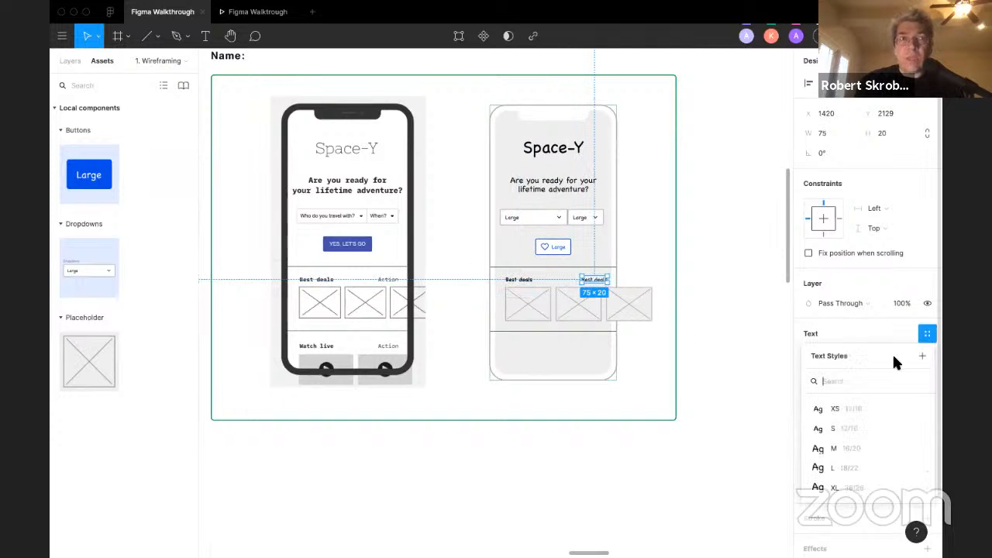
pyautogui.click(848, 447)
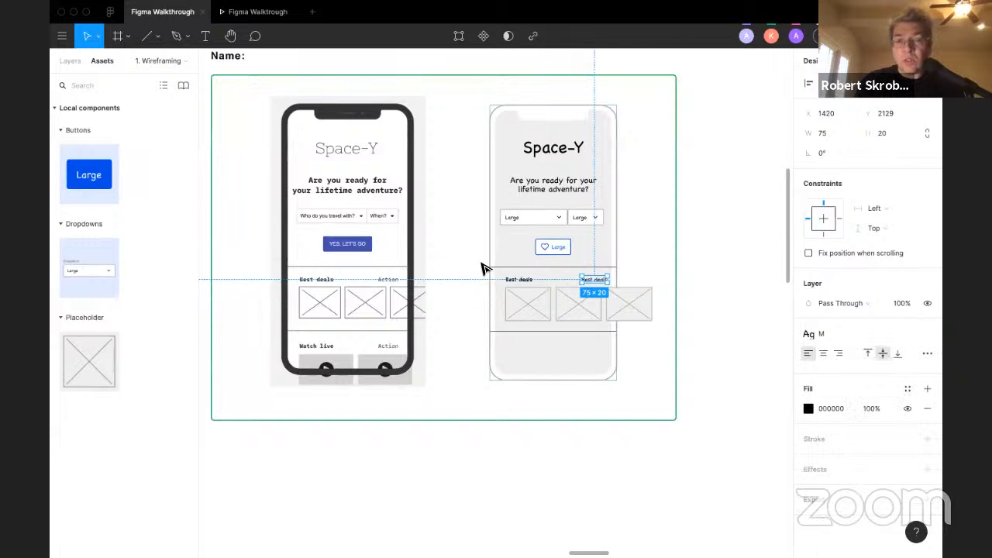
# Step: Duplicate both section labels below the lower divider line
pyautogui.keyDown('shift'); pyautogui.click(519, 279); pyautogui.keyUp('shift')
pyautogui.moveTo(522, 281); pyautogui.dragTo(529, 350)
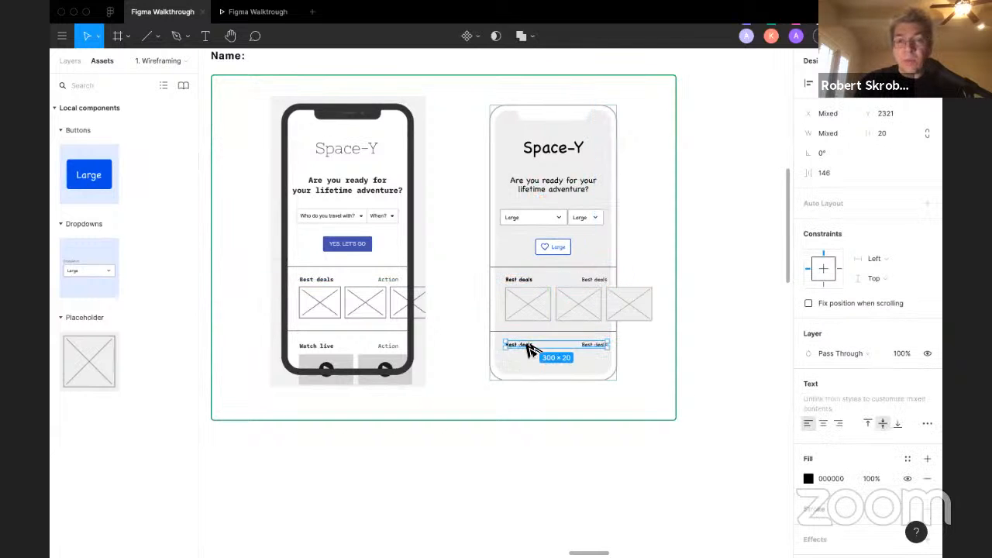
# Step: Add two Placeholder components set to the Video variant side by side below the lower labels
pyautogui.moveTo(76, 335); pyautogui.dragTo(519, 385)
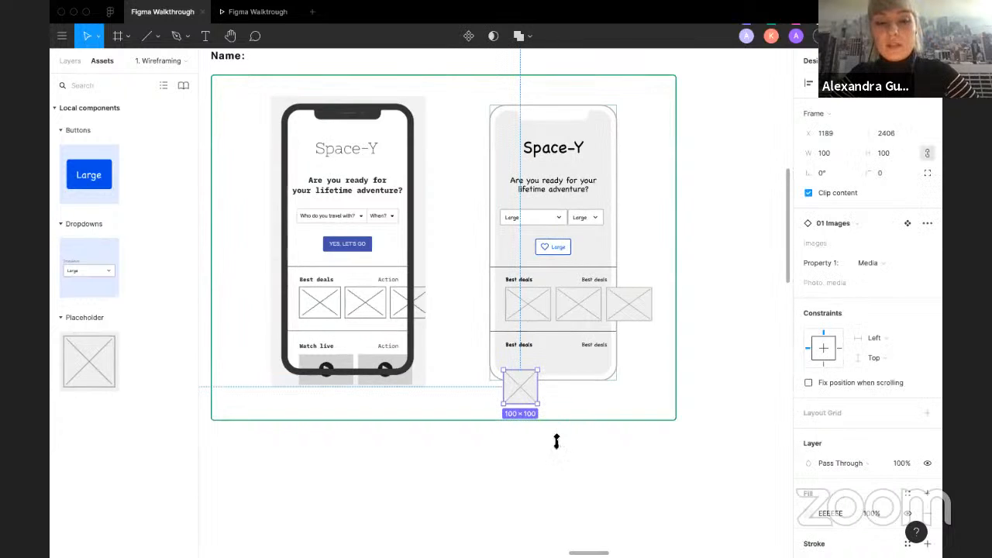
pyautogui.moveTo(519, 393); pyautogui.dragTo(521, 378)
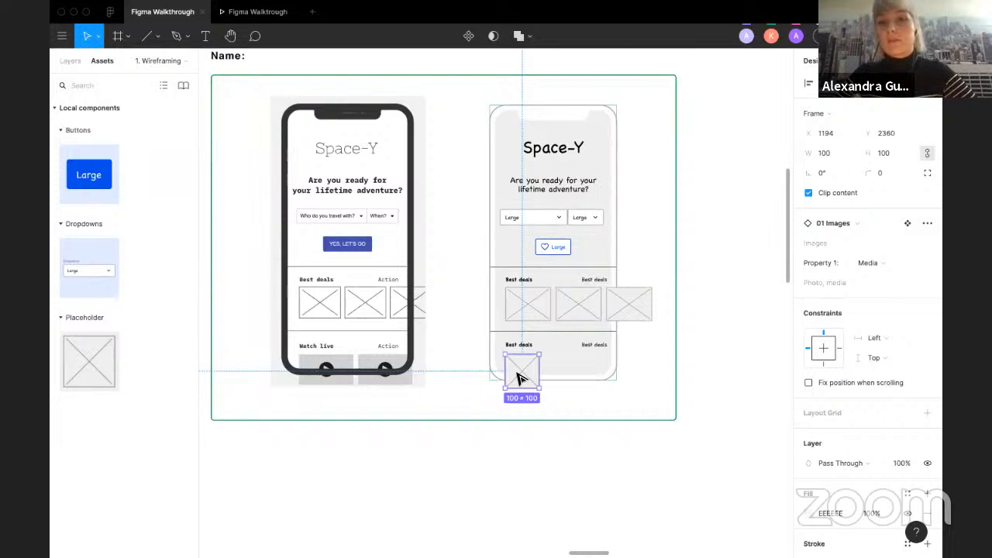
pyautogui.click(868, 263)
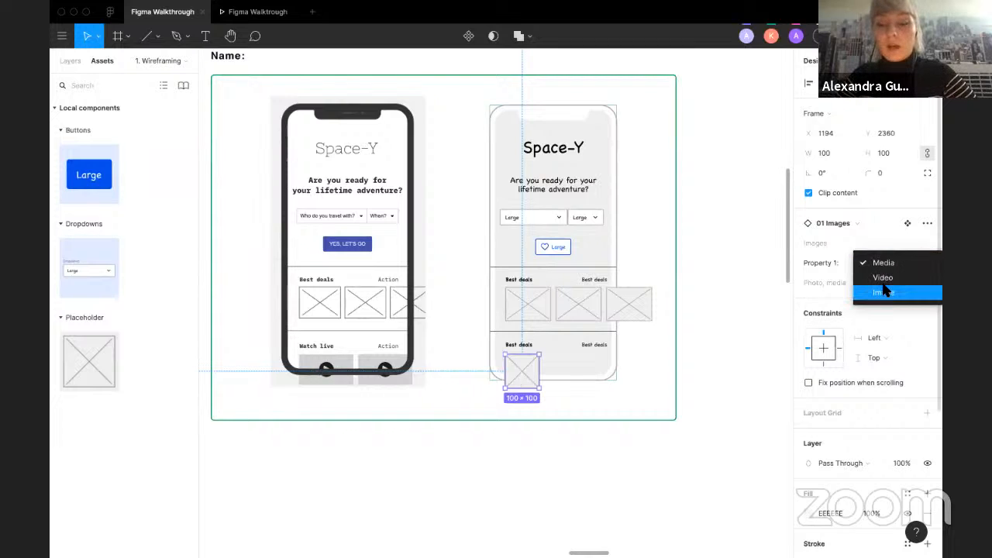
pyautogui.click(888, 279)
pyautogui.moveTo(554, 387); pyautogui.dragTo(618, 380)
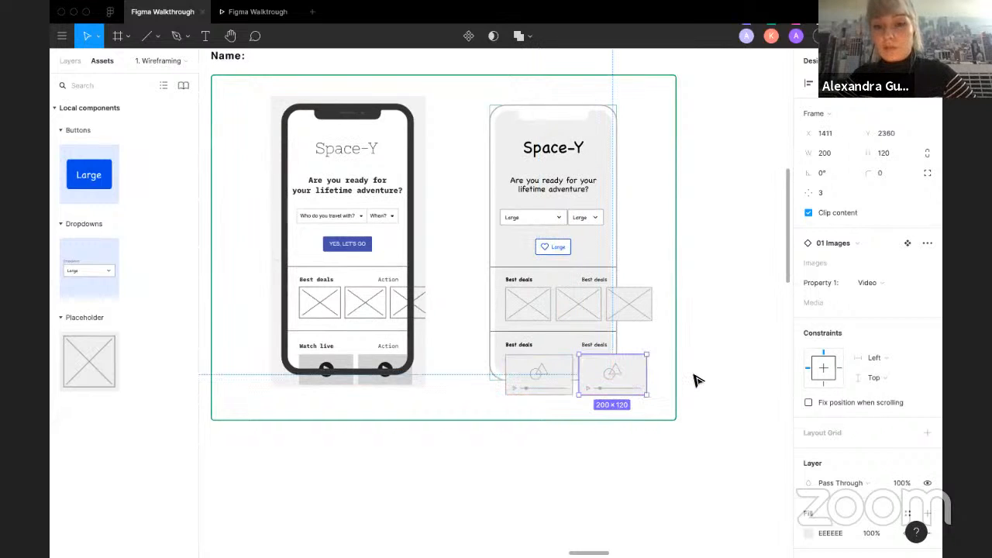
pyautogui.click(695, 381)
# Step: Scroll around the canvas to review the participants' wireframe frames
pyautogui.scroll(-5, 591, 382)
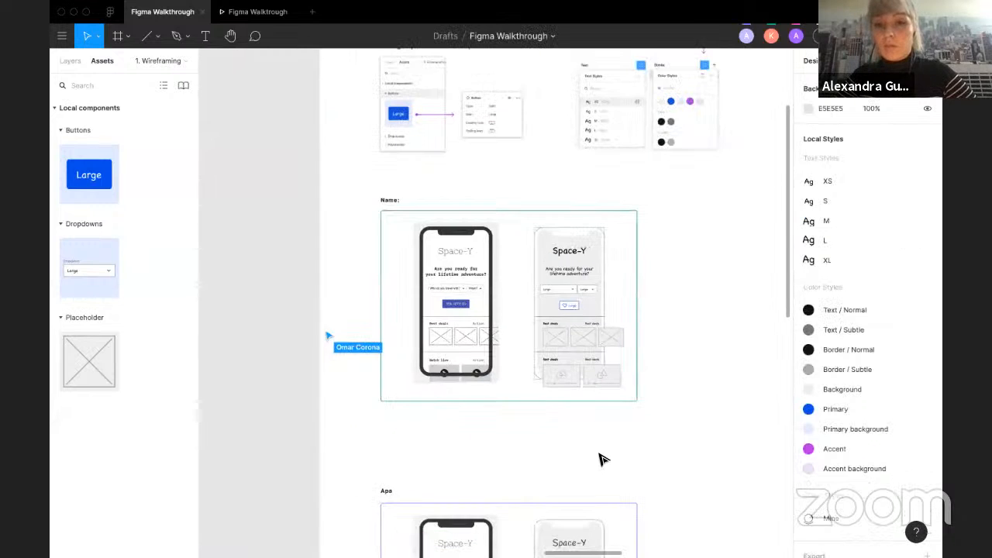
pyautogui.scroll(-3, 601, 459)
pyautogui.scroll(-5, 601, 459)
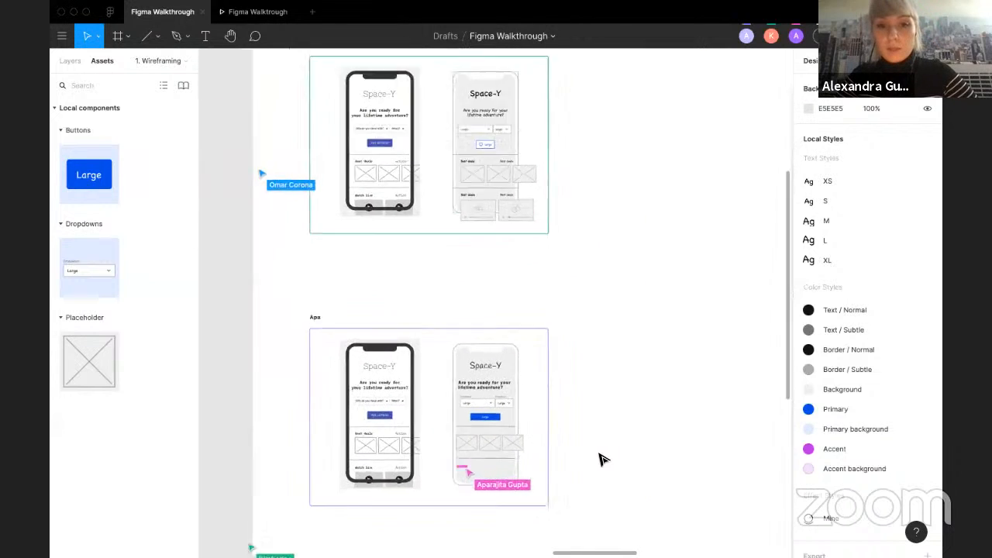
pyautogui.scroll(-5, 601, 459)
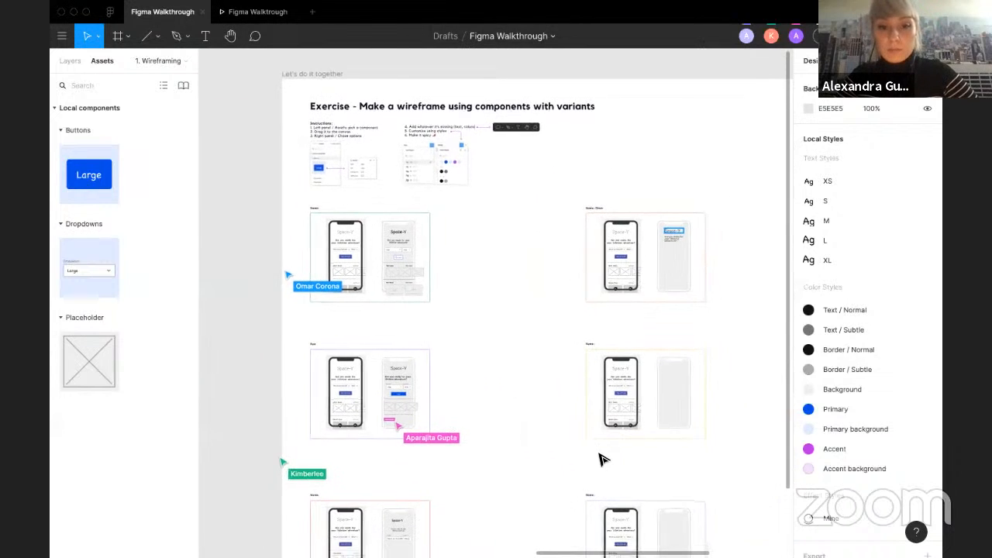
pyautogui.scroll(2, 672, 166)
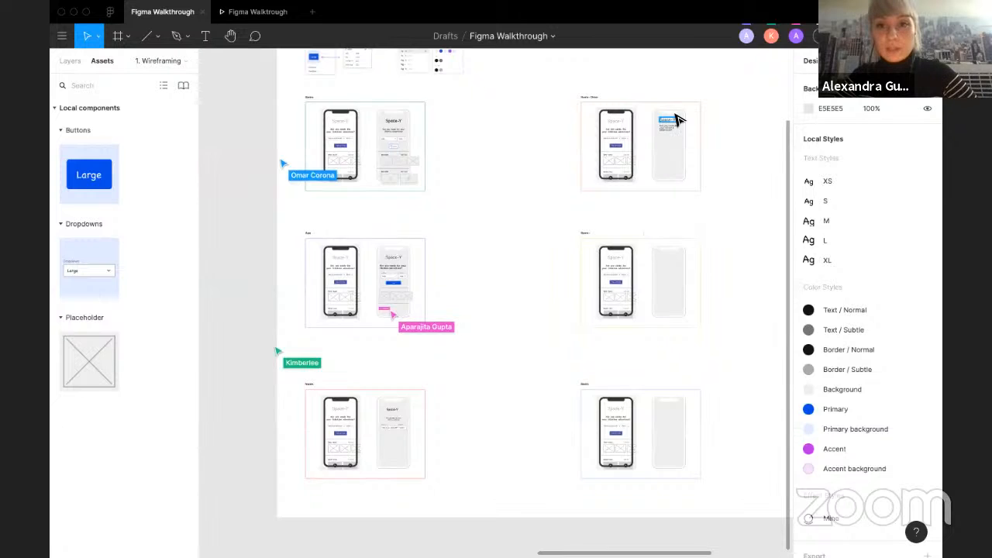
pyautogui.scroll(5, 675, 118)
pyautogui.scroll(-3, 677, 119)
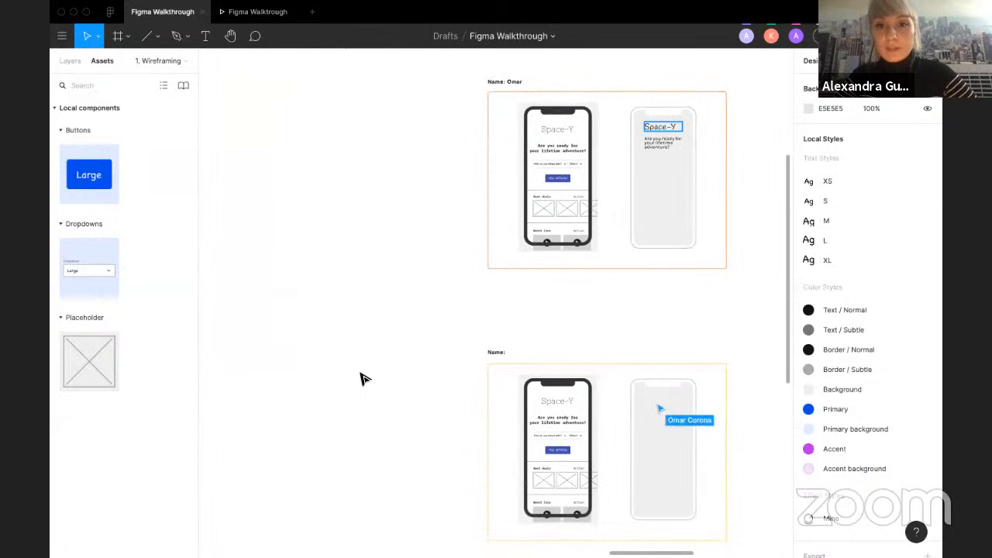
pyautogui.scroll(-2, 365, 379)
pyautogui.scroll(-3, 364, 379)
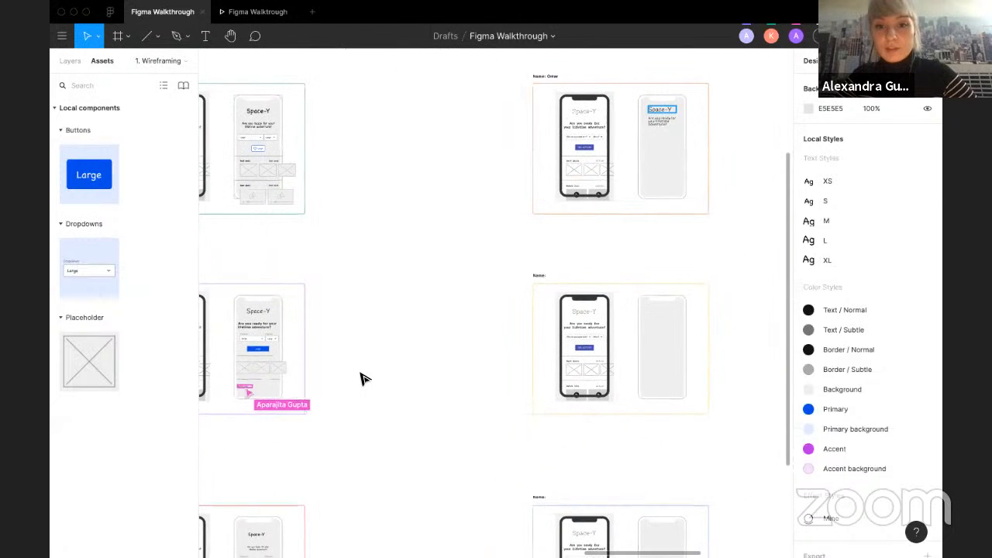
pyautogui.scroll(-3, 365, 379)
pyautogui.scroll(2, 364, 379)
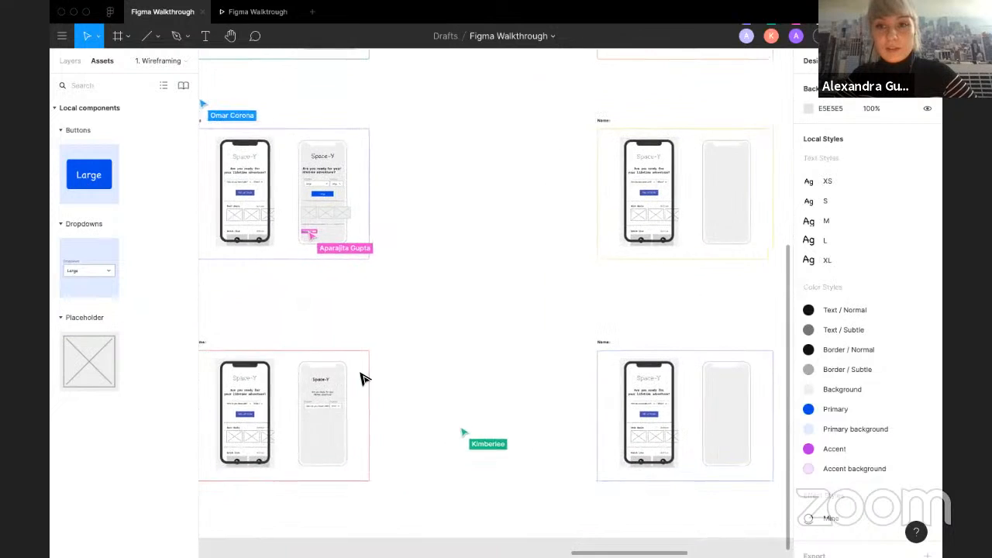
pyautogui.hscroll(-2, 364, 379)
pyautogui.scroll(4, 388, 398)
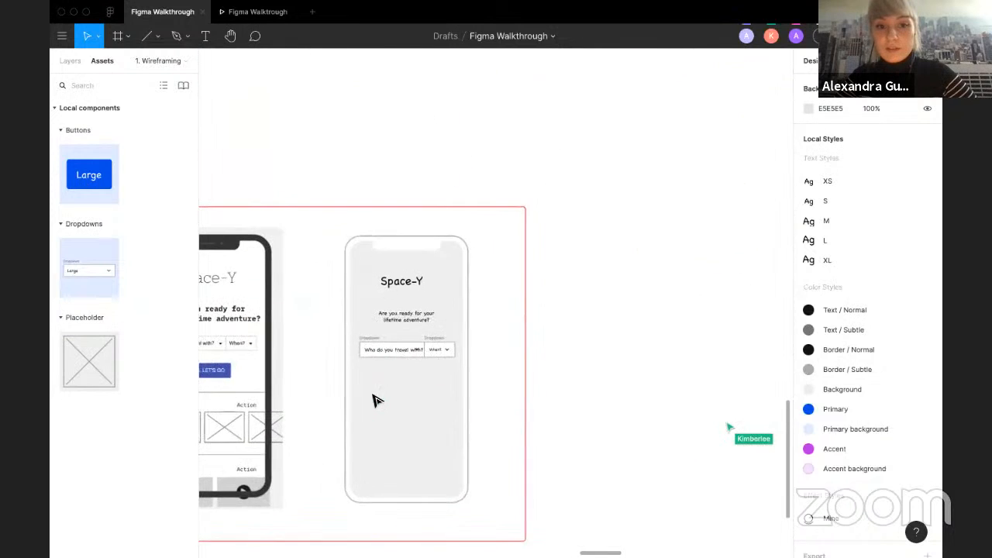
pyautogui.hscroll(-2, 372, 401)
pyautogui.scroll(-2, 624, 359)
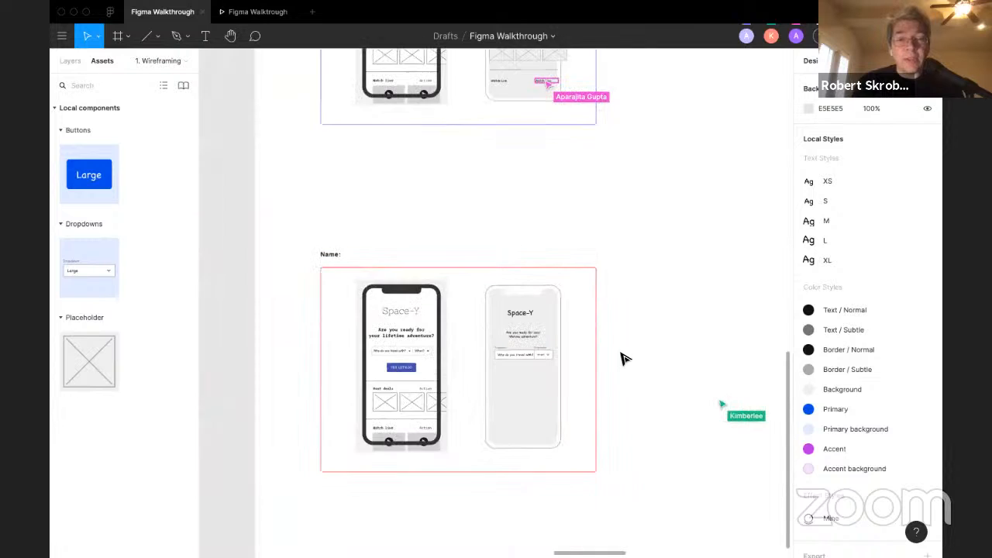
pyautogui.scroll(-5, 624, 358)
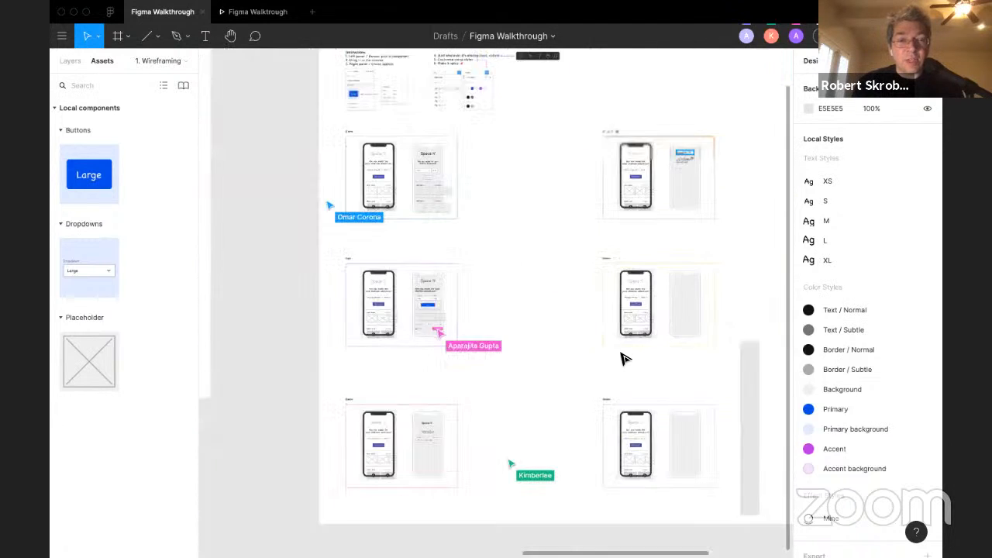
pyautogui.hscroll(5, 625, 358)
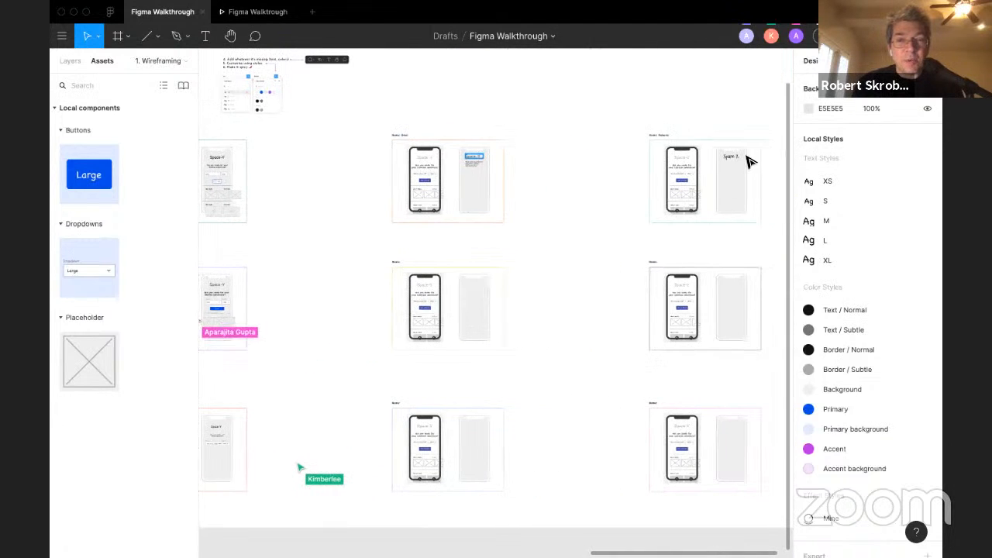
pyautogui.scroll(5, 746, 156)
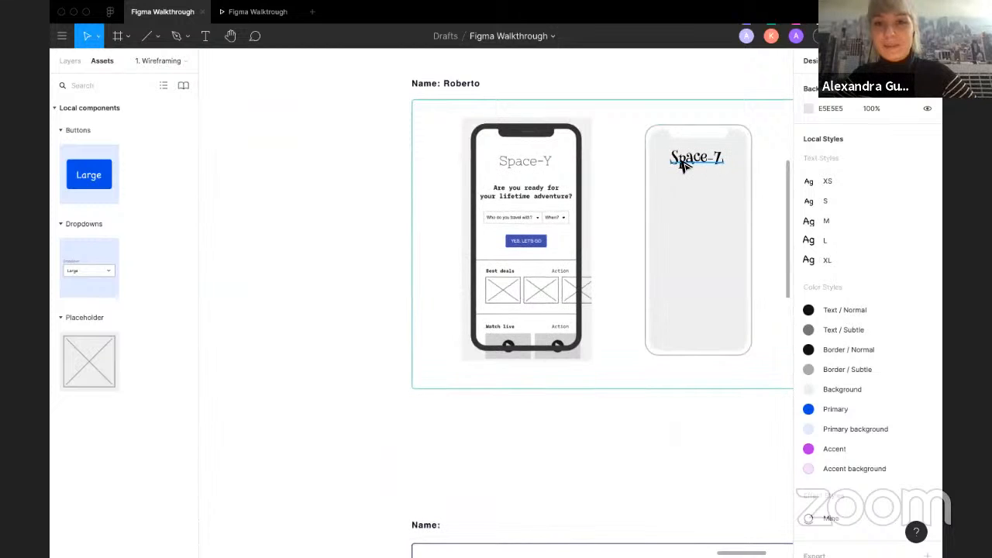
pyautogui.scroll(-2, 248, 344)
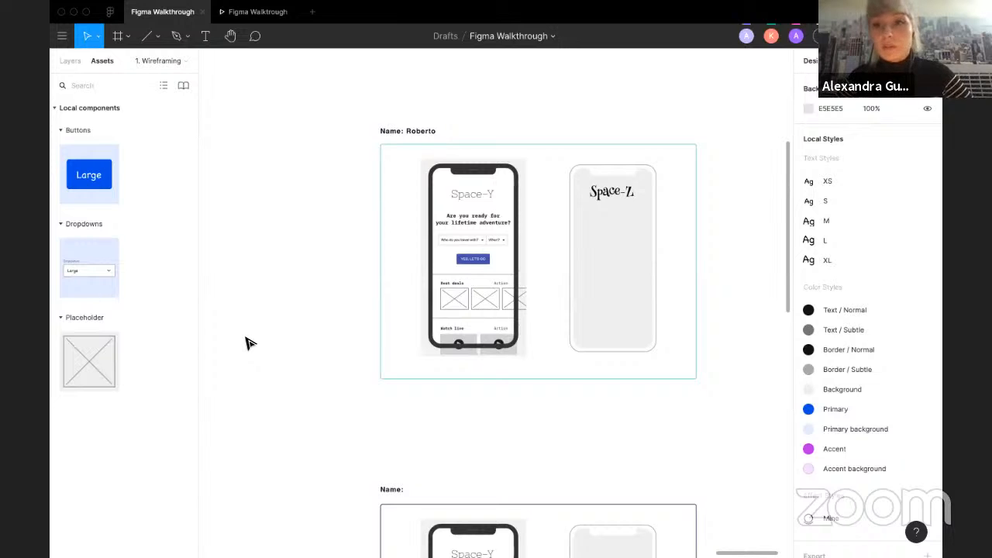
pyautogui.scroll(-3, 325, 347)
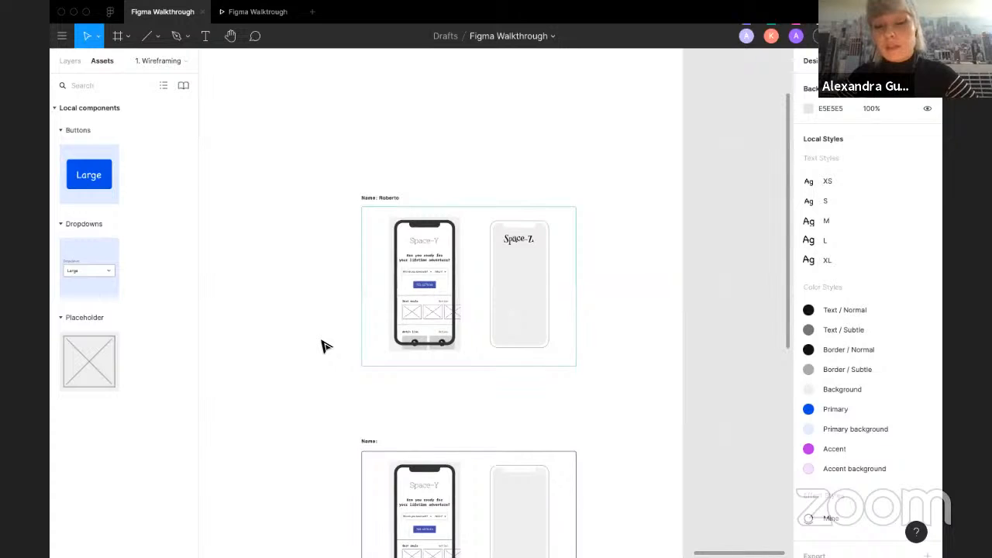
pyautogui.hscroll(-3, 325, 346)
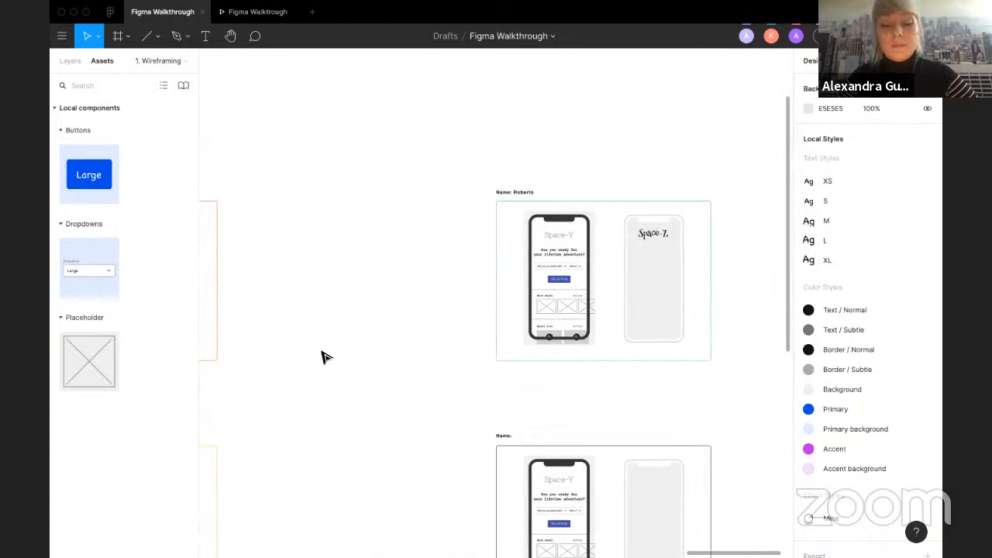
pyautogui.scroll(-2, 324, 357)
pyautogui.hscroll(5, 324, 356)
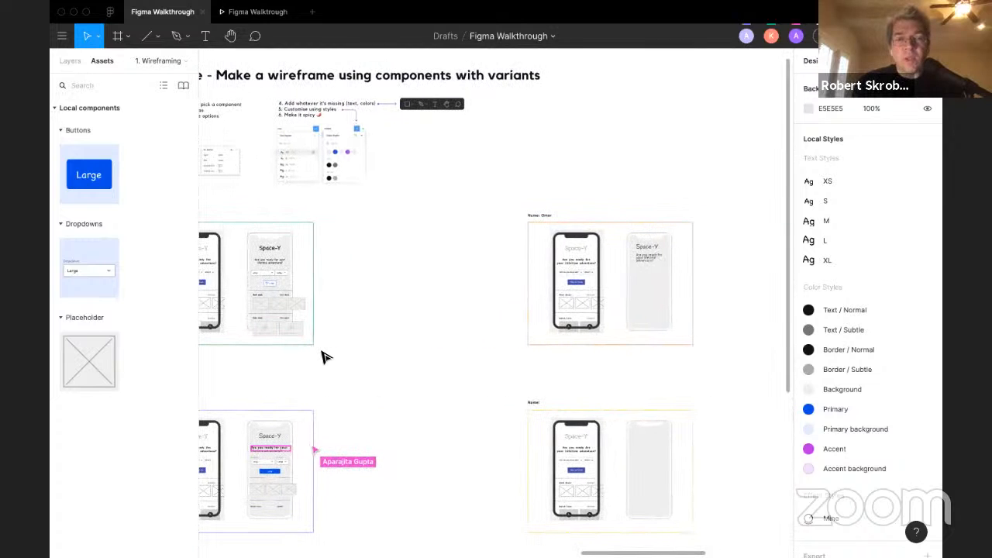
pyautogui.hscroll(-3, 324, 356)
pyautogui.scroll(-1, 324, 356)
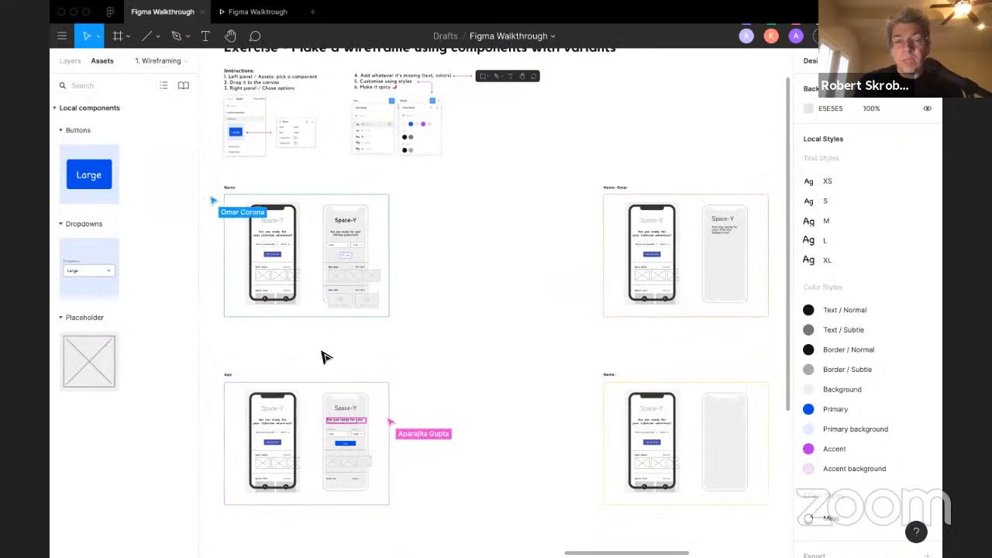
pyautogui.scroll(-5, 324, 357)
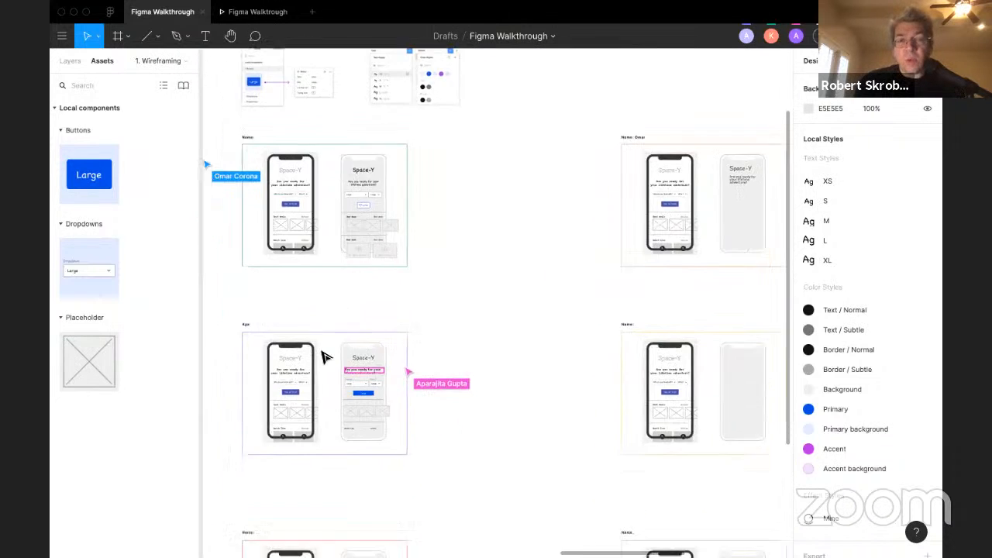
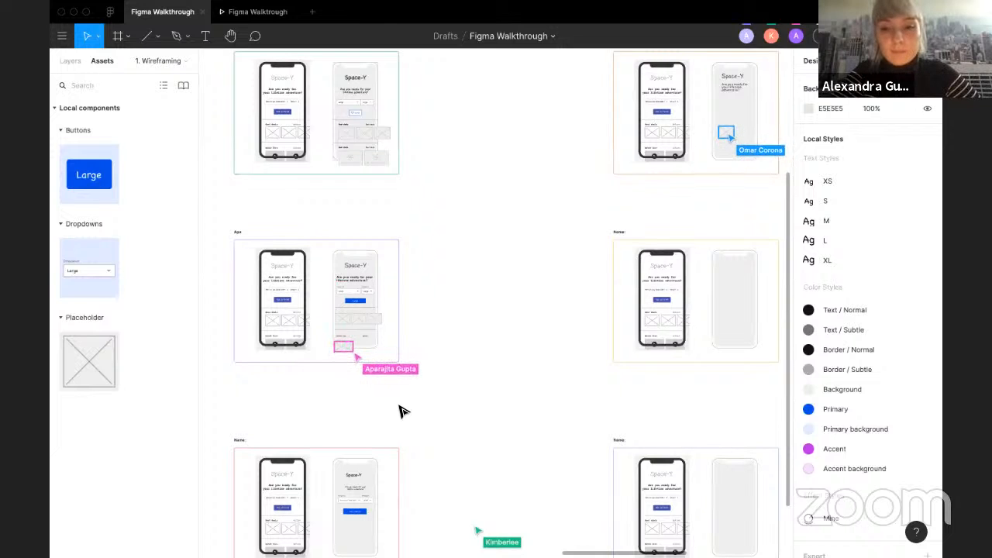
# Step: Pan across the canvas to examine the other participants' wireframes and the exercise instructions
pyautogui.scroll(-2, 400, 410)
pyautogui.hscroll(3, 401, 410)
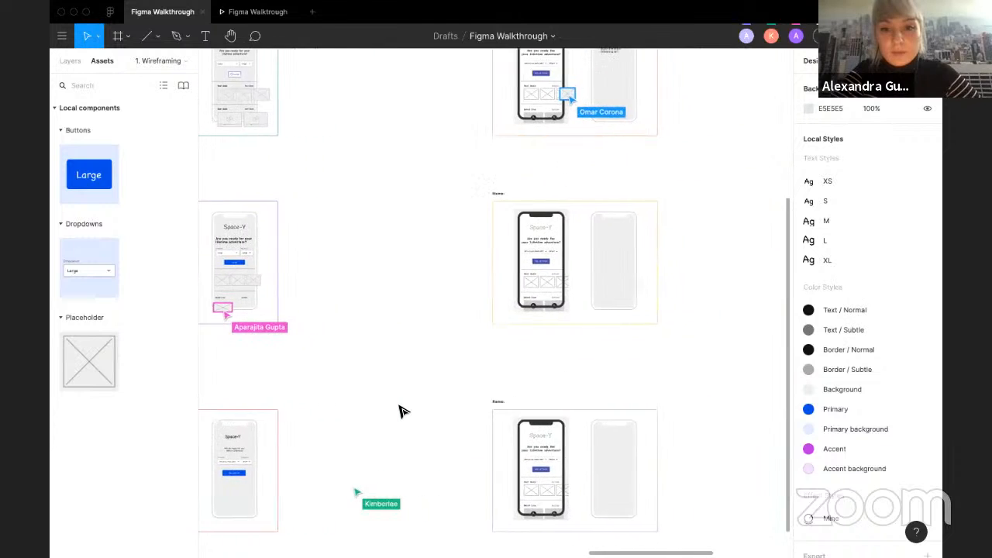
pyautogui.scroll(-3, 401, 411)
pyautogui.scroll(1, 401, 411)
pyautogui.hscroll(1, 400, 411)
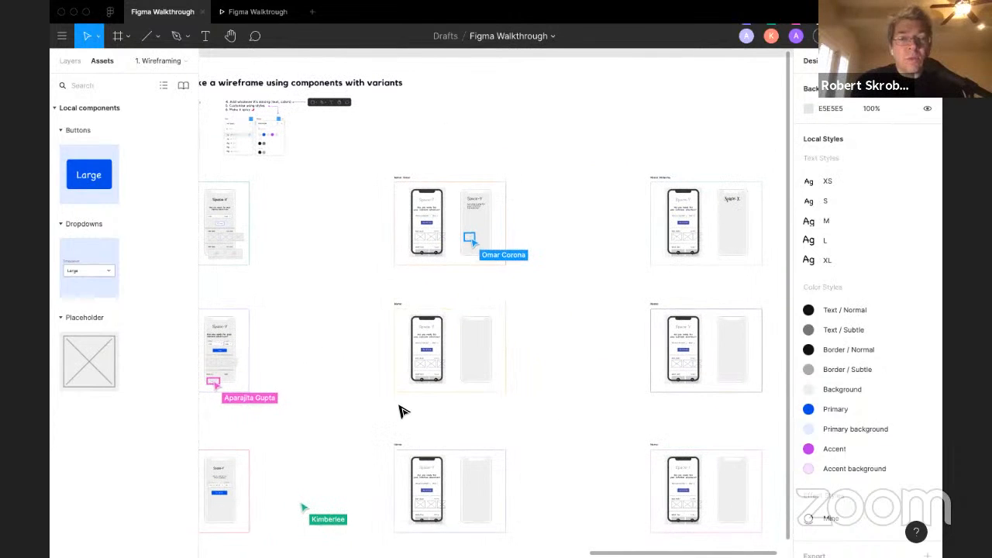
pyautogui.hscroll(-2, 401, 411)
pyautogui.scroll(-1, 401, 411)
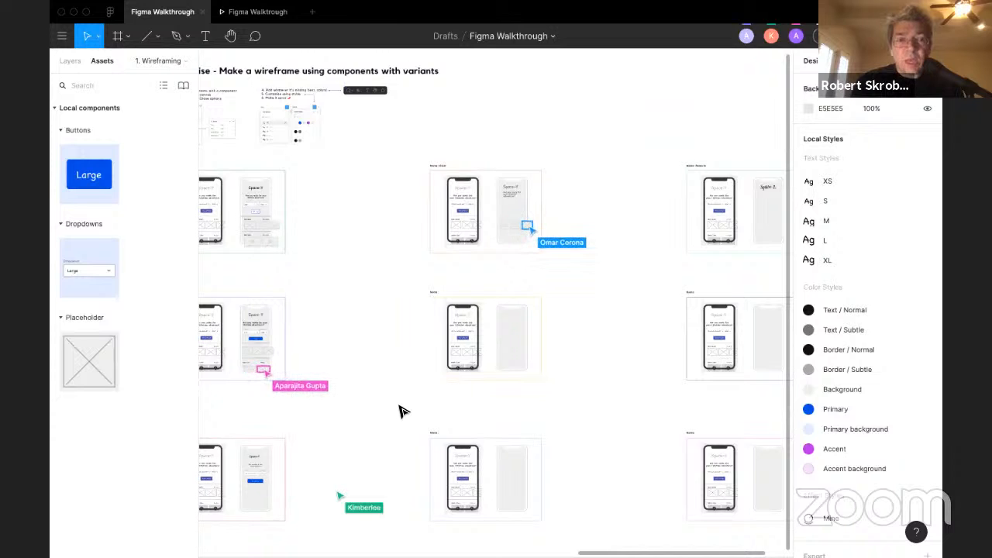
pyautogui.hscroll(-3, 400, 410)
pyautogui.scroll(1, 401, 410)
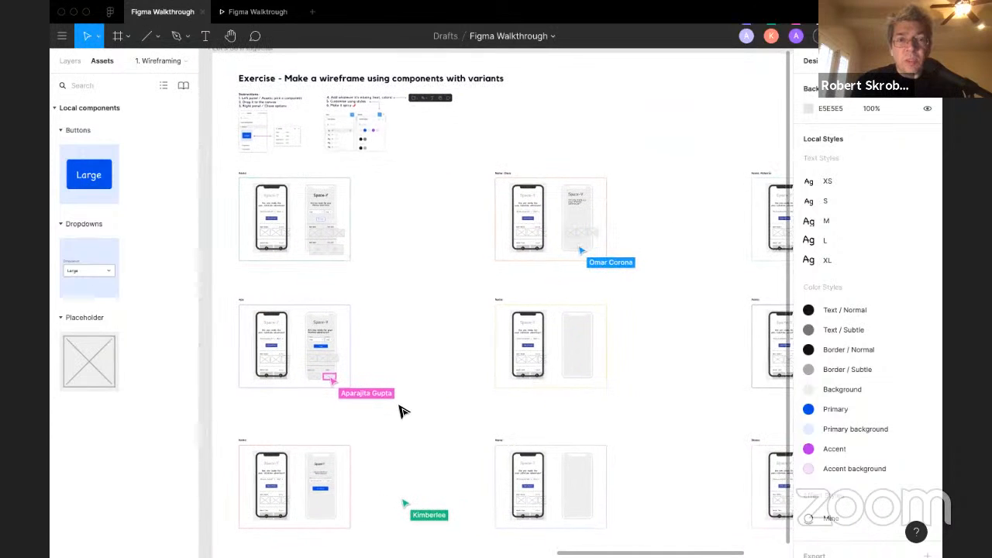
pyautogui.scroll(5, 436, 162)
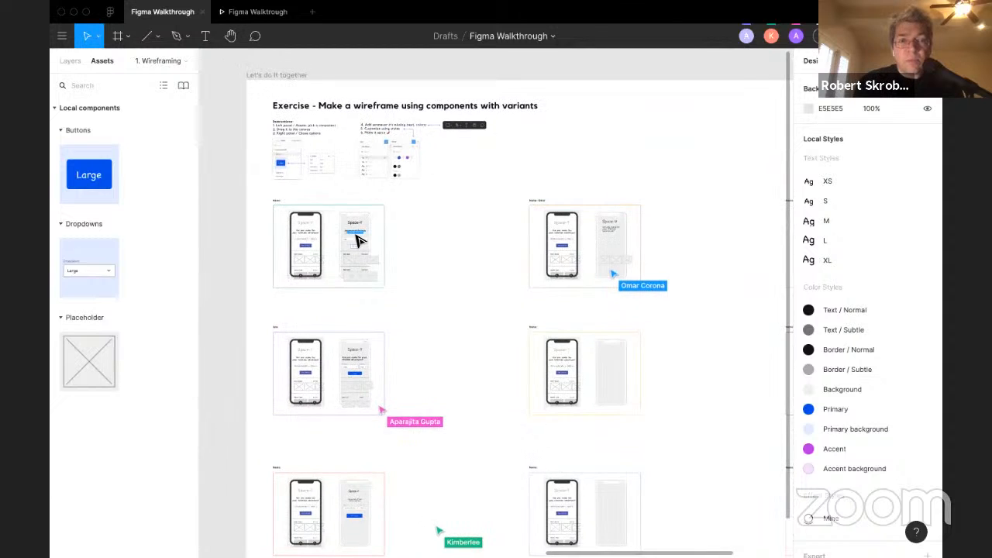
pyautogui.scroll(3, 356, 235)
pyautogui.hscroll(5, 355, 236)
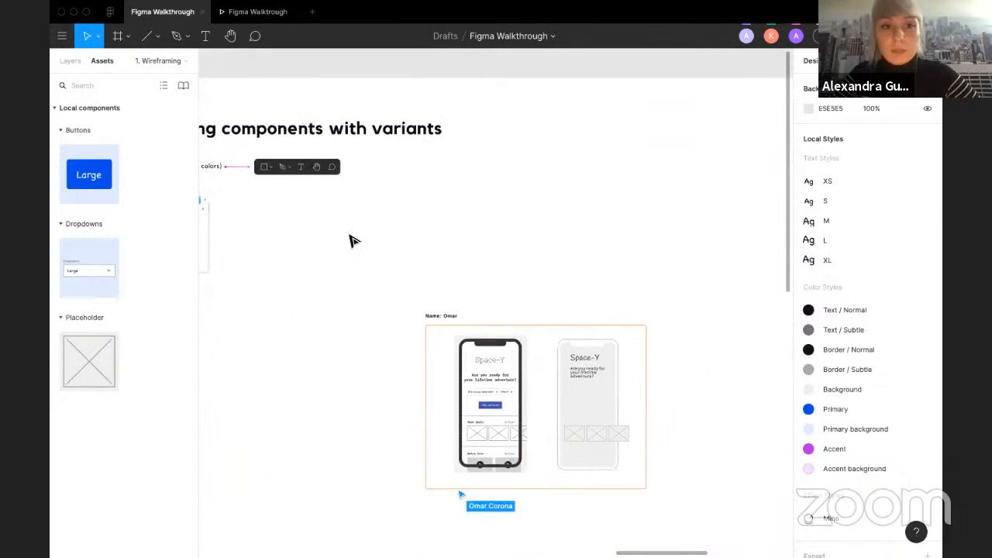
# Step: Duplicate a Best deals image placeholder into a row of three copies beside the phone frame
pyautogui.hscroll(-2, 317, 252)
pyautogui.scroll(-1, 317, 251)
pyautogui.scroll(-3, 317, 258)
pyautogui.scroll(5, 403, 185)
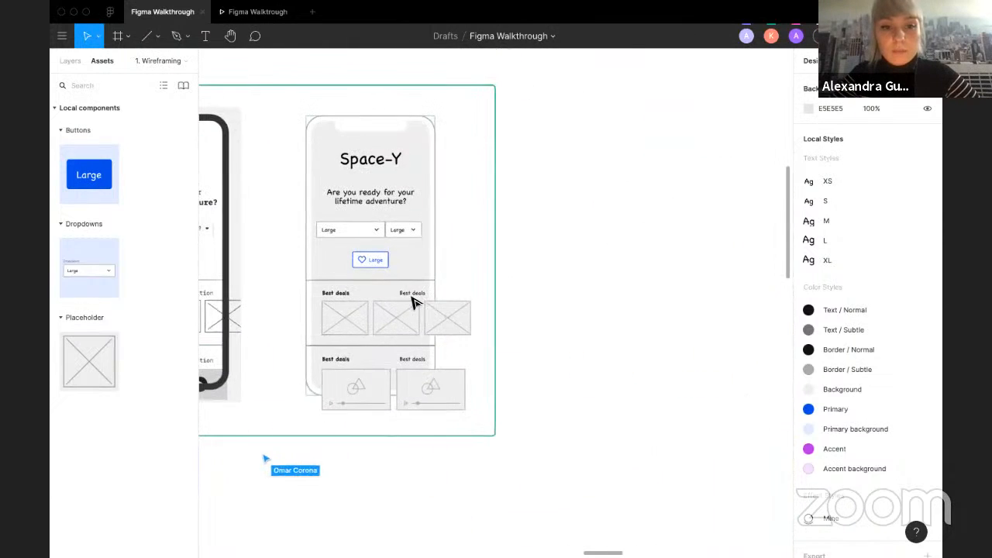
pyautogui.click(447, 325)
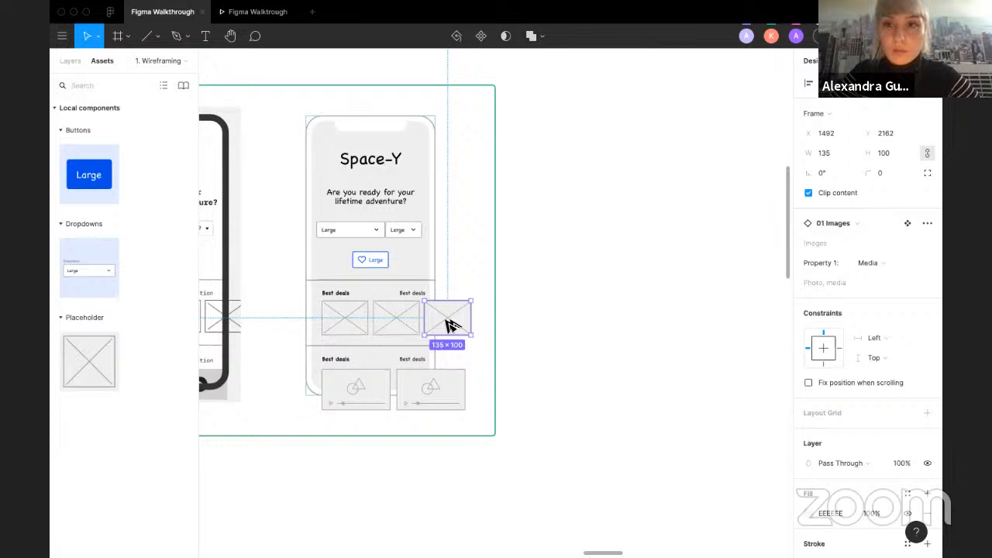
pyautogui.moveTo(446, 318); pyautogui.dragTo(548, 315)
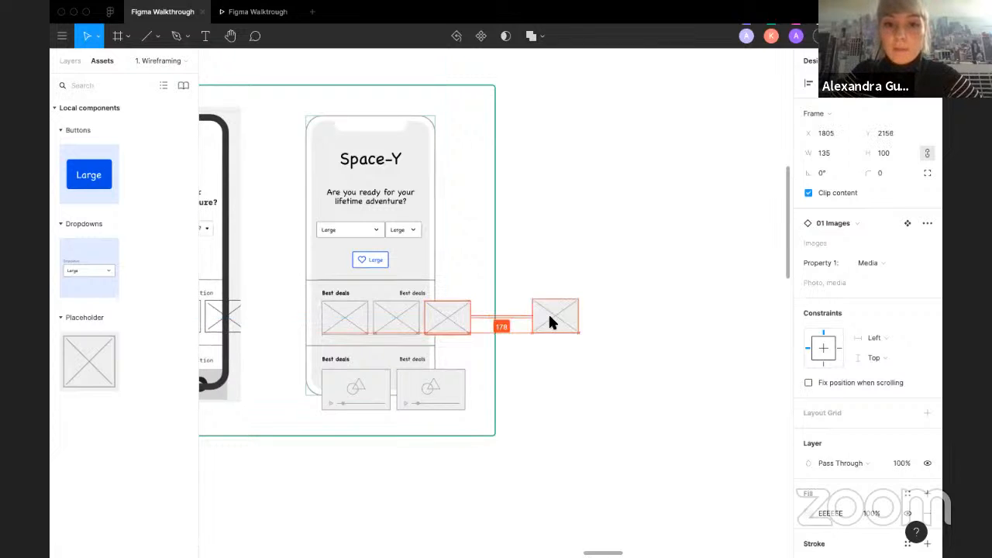
pyautogui.hotkey('ctrl', 'Left')
pyautogui.hotkey('ctrl', 'Right')
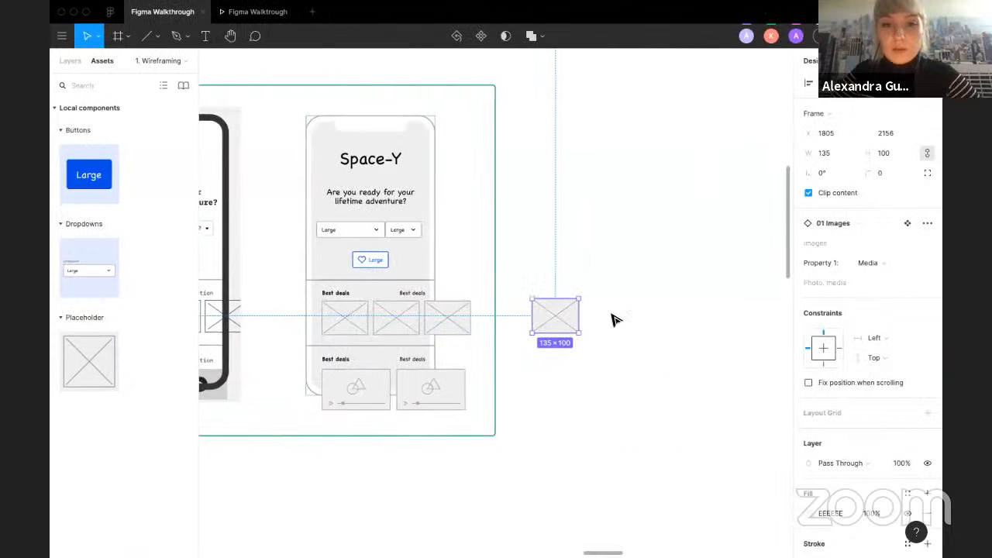
pyautogui.moveTo(559, 324); pyautogui.dragTo(658, 328)
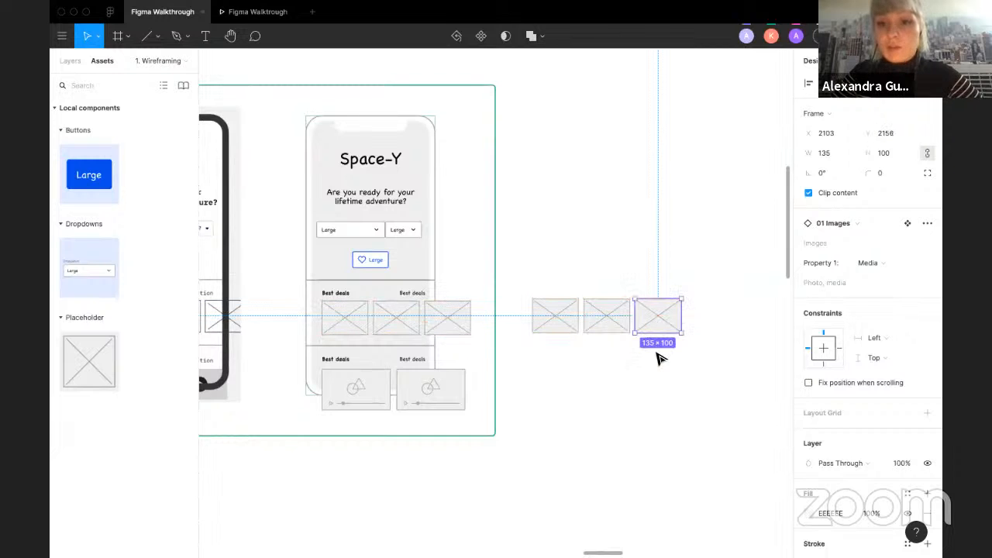
pyautogui.click(657, 358)
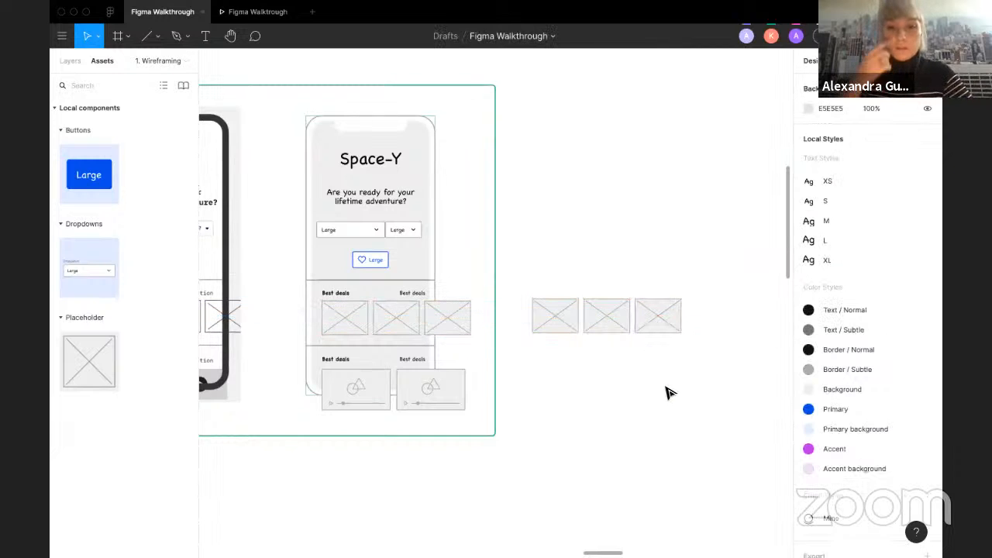
# Step: Duplicate a placeholder below the row and switch its variant to Video
pyautogui.moveTo(555, 324); pyautogui.dragTo(559, 364)
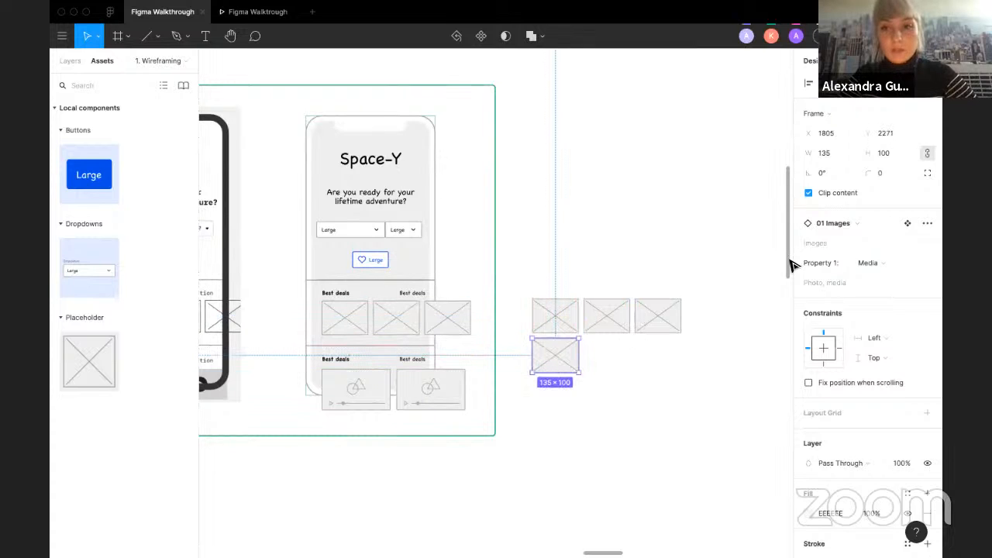
pyautogui.click(877, 262)
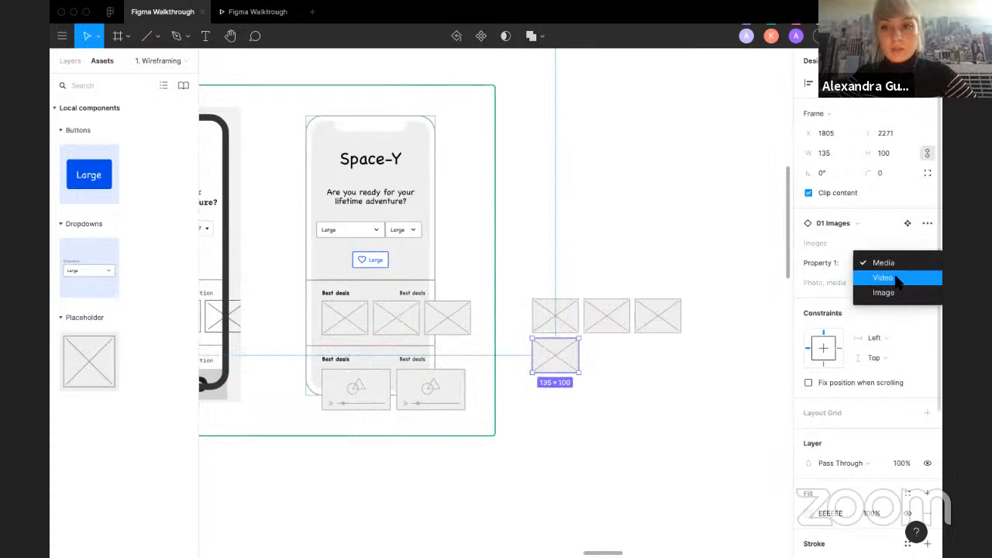
pyautogui.click(891, 275)
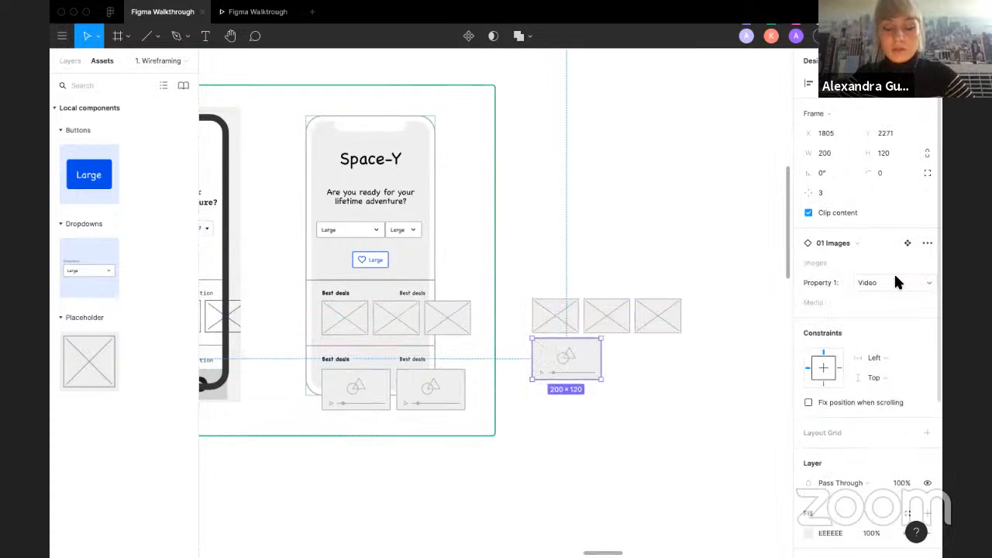
pyautogui.click(723, 281)
# Step: Duplicate the first placeholder of the row and move the copy directly above it
pyautogui.click(564, 317)
pyautogui.click(557, 219)
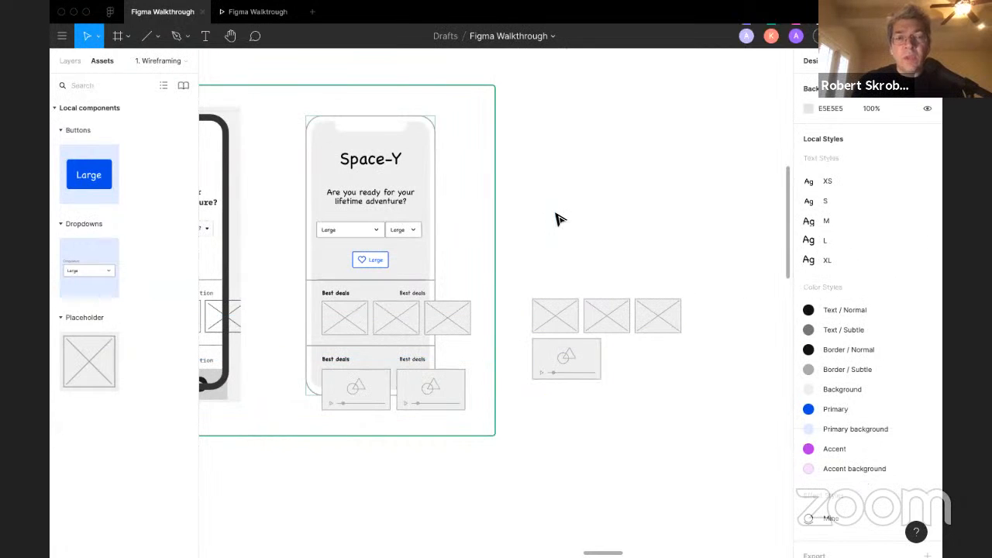
pyautogui.click(548, 326)
pyautogui.press('super+d')
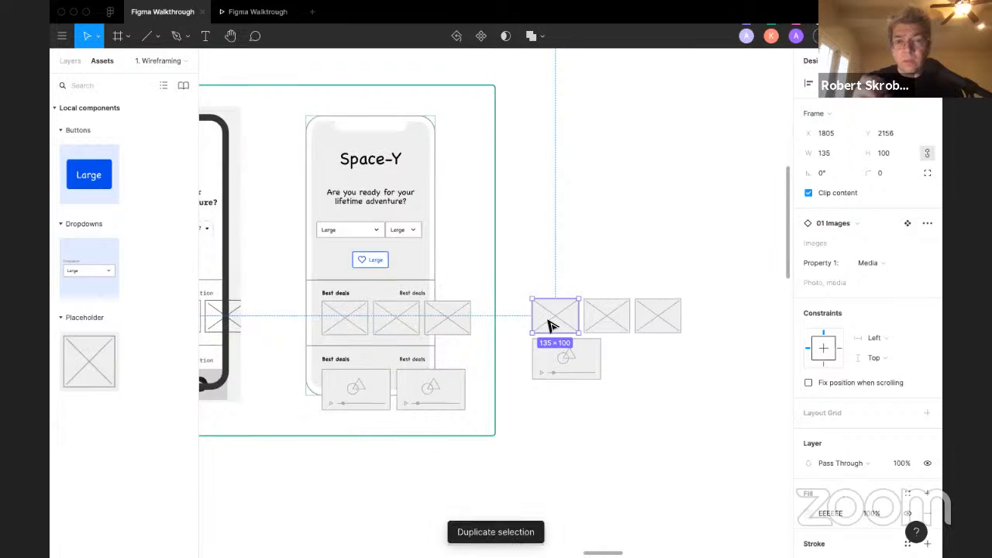
pyautogui.moveTo(548, 326); pyautogui.dragTo(548, 281)
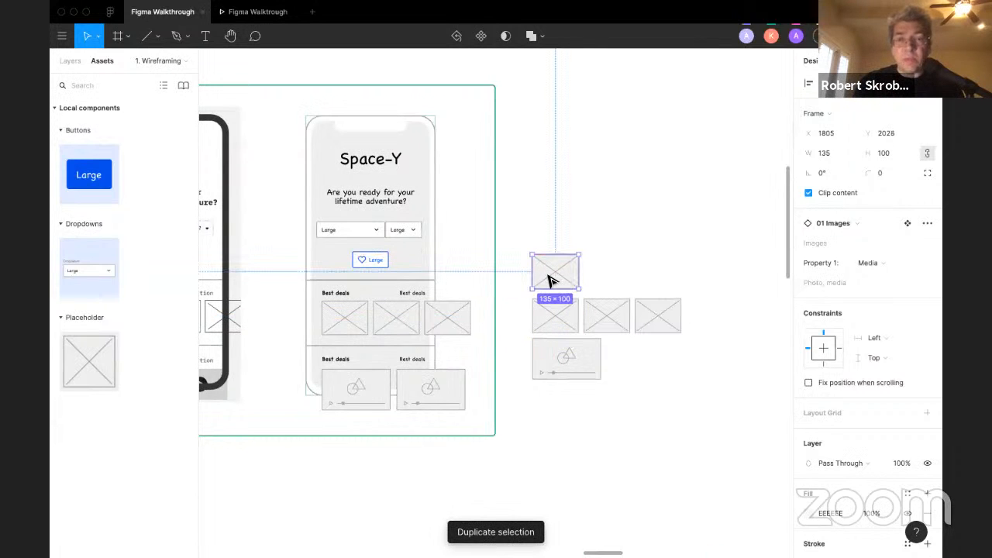
pyautogui.click(629, 211)
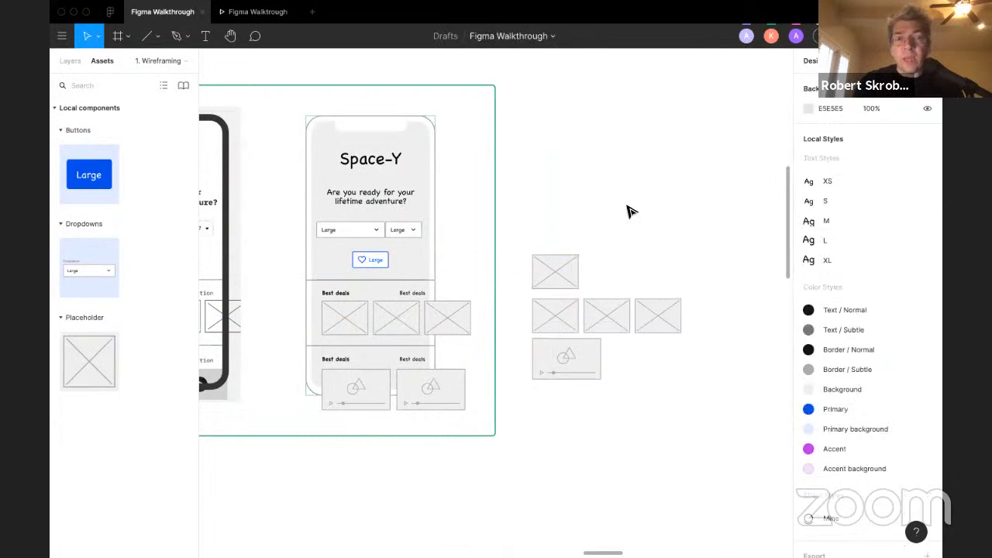
pyautogui.click(549, 275)
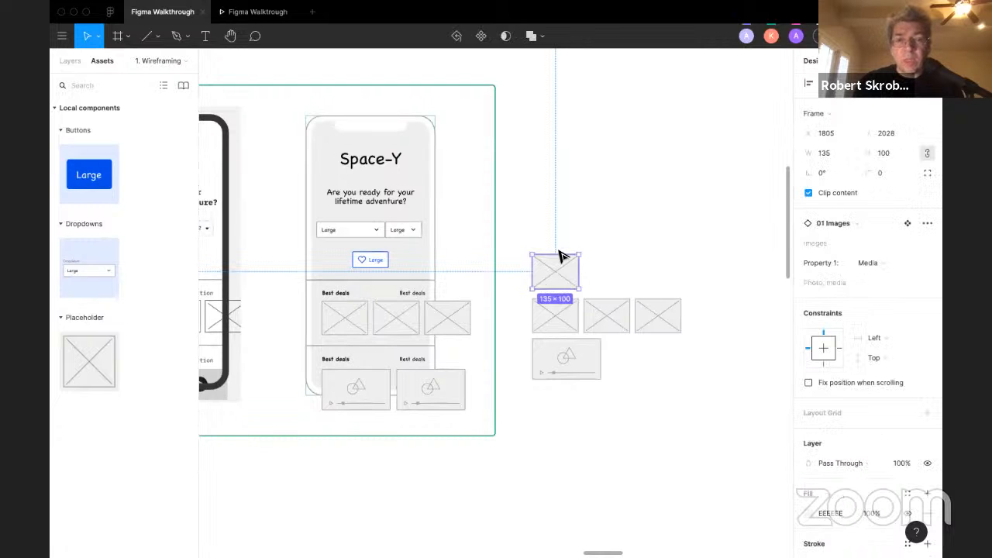
pyautogui.press('Escape')
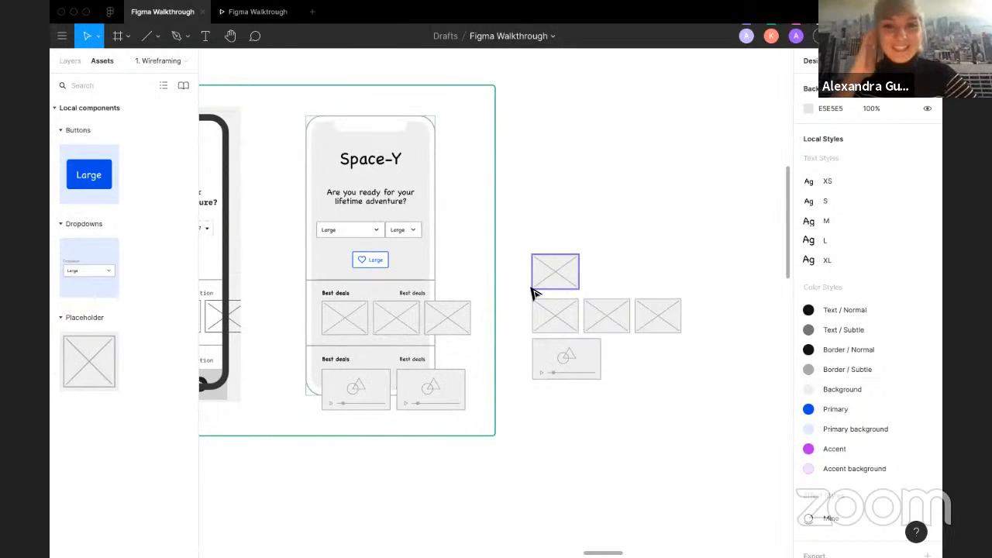
# Step: Move the two right placeholders of the row up, away from the others
pyautogui.scroll(-3, 531, 292)
pyautogui.scroll(2, 531, 267)
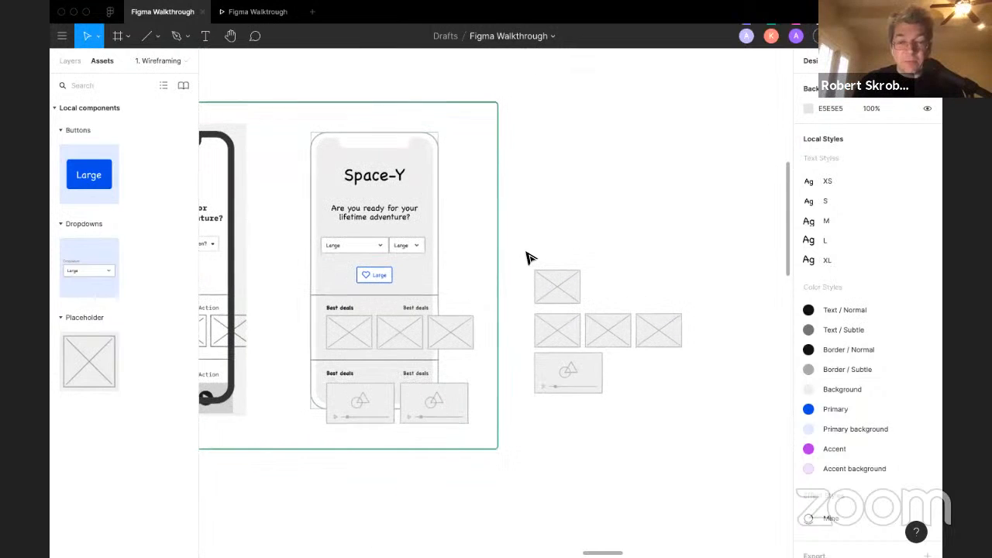
pyautogui.click(666, 330)
pyautogui.keyDown('shift'); pyautogui.click(616, 334); pyautogui.keyUp('shift')
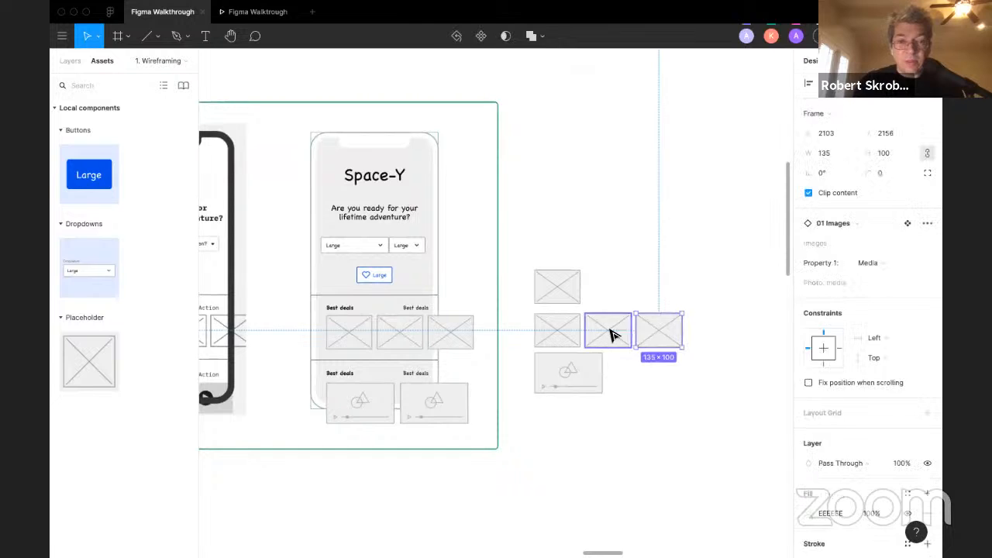
pyautogui.moveTo(620, 333); pyautogui.dragTo(624, 195)
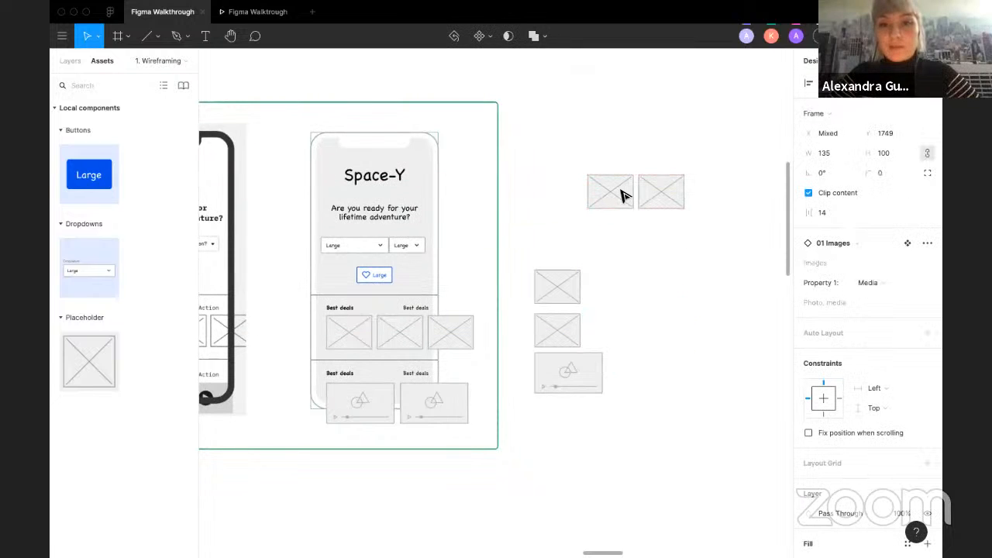
# Step: Group the two moved placeholders and place the group above the left column of placeholders
pyautogui.click(694, 227)
pyautogui.moveTo(701, 223); pyautogui.dragTo(571, 149)
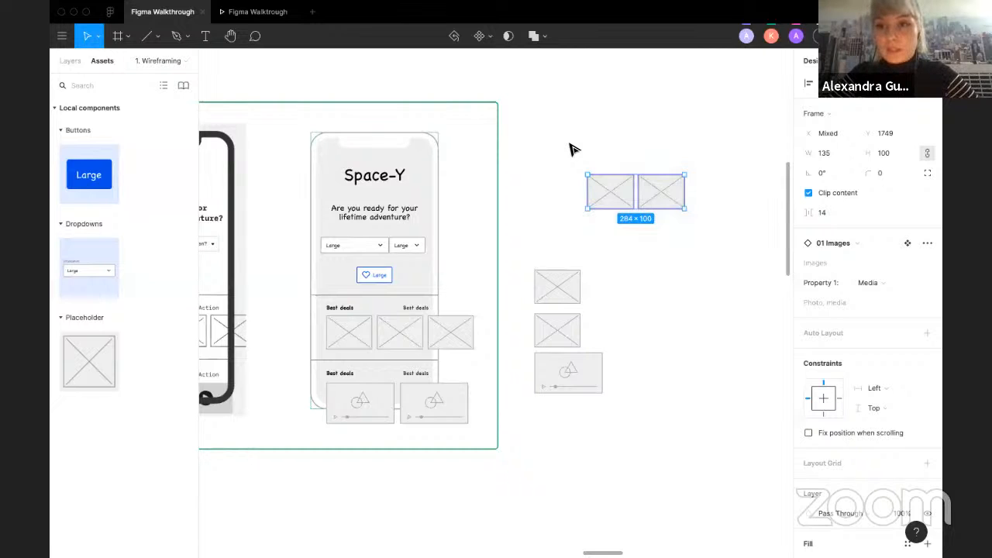
pyautogui.rightClick(617, 204)
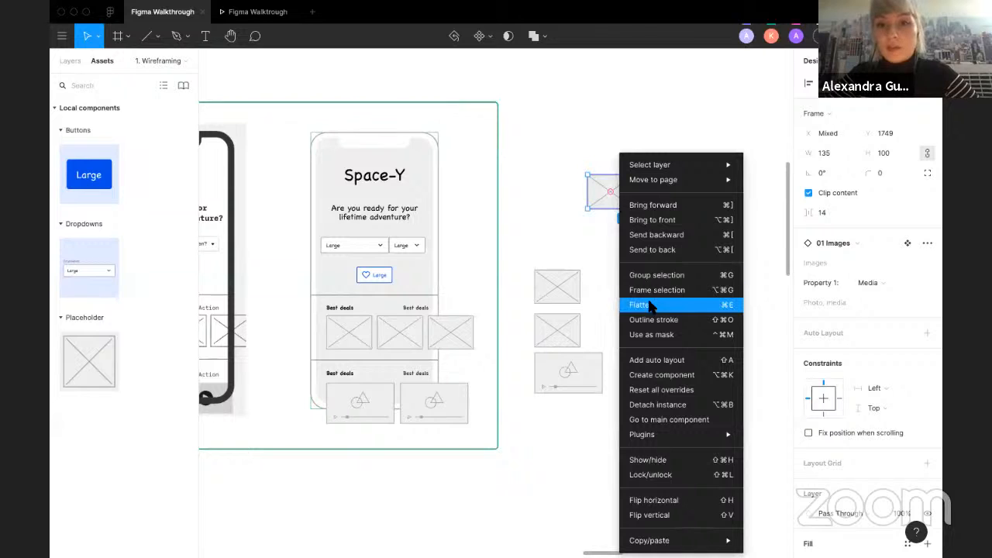
pyautogui.click(695, 279)
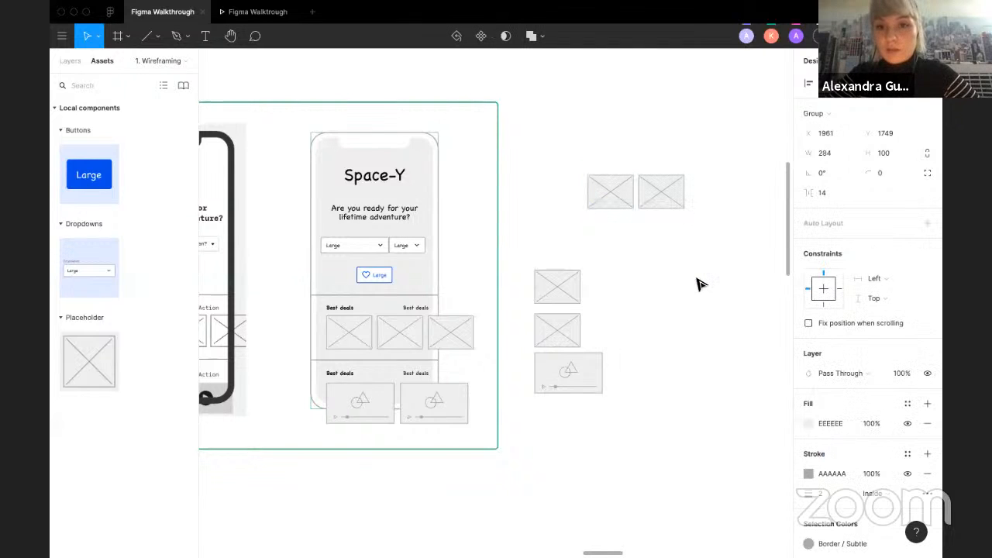
pyautogui.rightClick(615, 191)
pyautogui.click(660, 320)
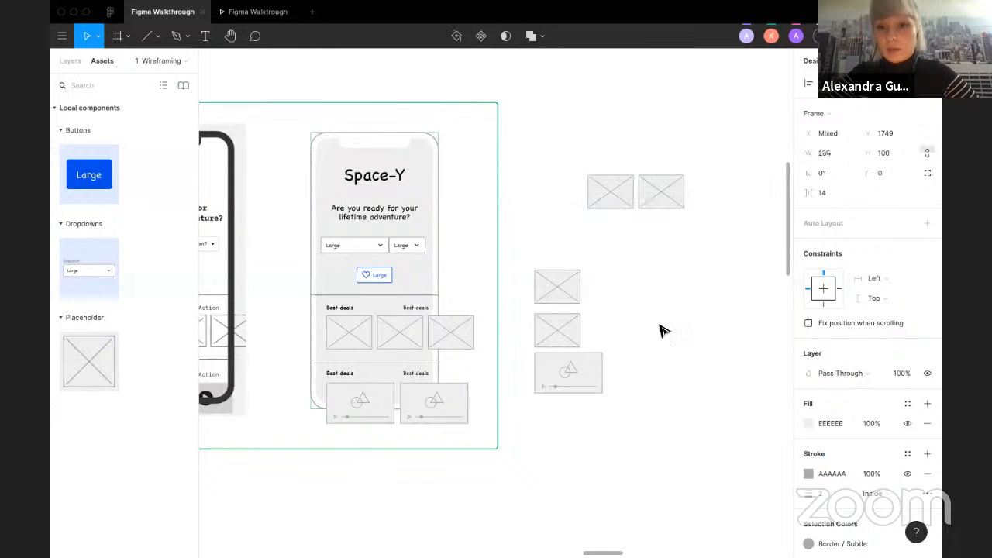
pyautogui.moveTo(622, 201)
pyautogui.mouseDown()
pyautogui.moveTo(569, 201)
pyautogui.moveTo(624, 204)
pyautogui.mouseUp()
pyautogui.keyDown('shift'); pyautogui.click(668, 203); pyautogui.keyUp('shift')
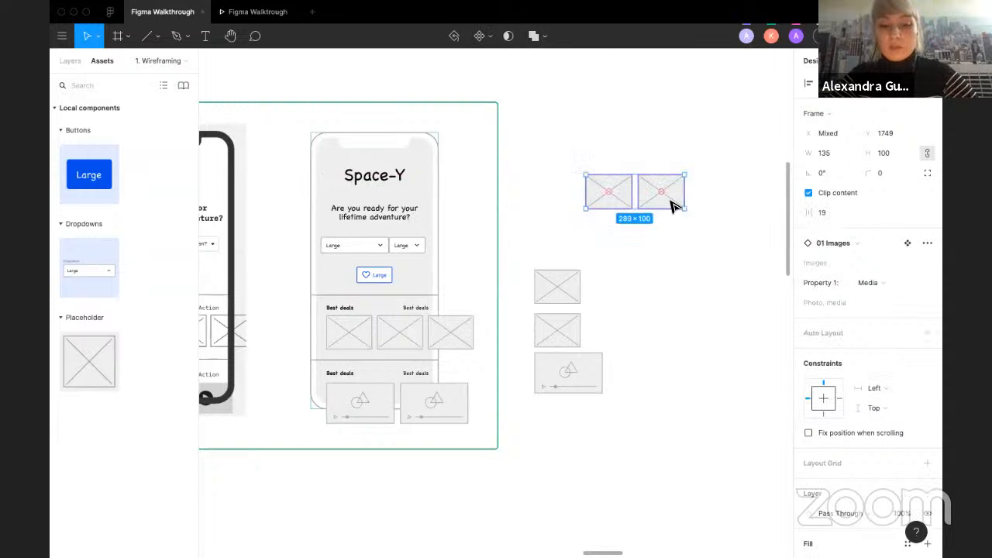
pyautogui.hotkey('ctrl', 'g')
pyautogui.click(648, 243)
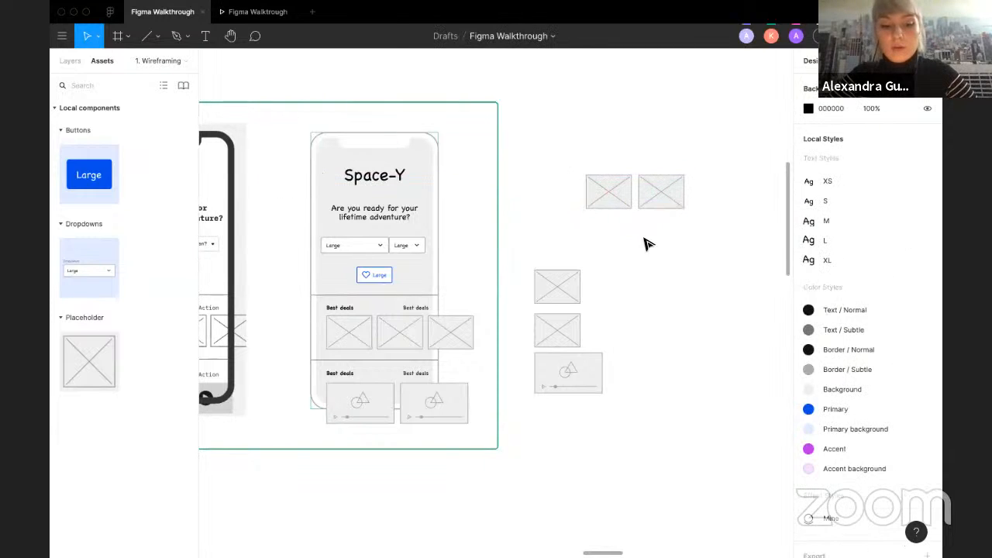
pyautogui.click(627, 199)
pyautogui.moveTo(609, 206); pyautogui.dragTo(564, 249)
pyautogui.press('Escape')
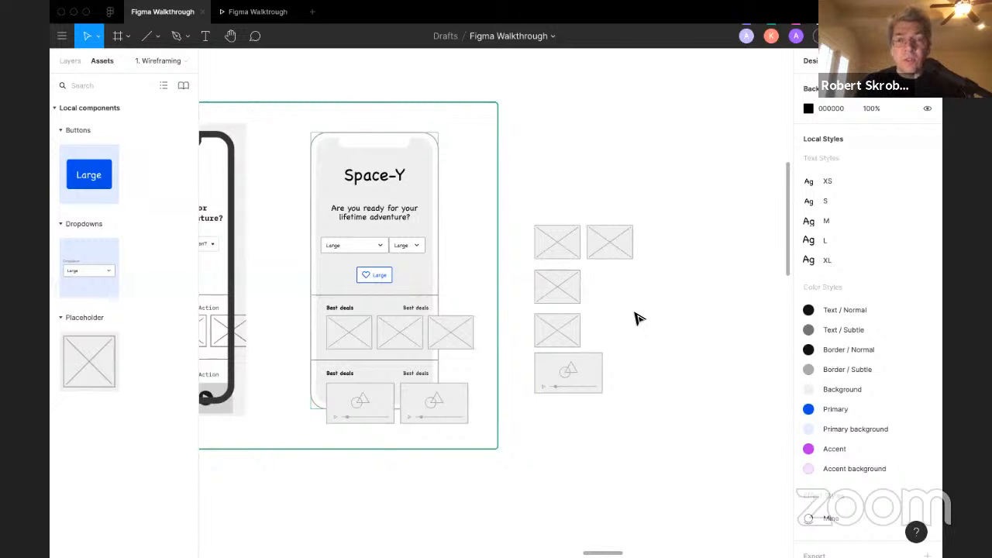
pyautogui.scroll(-2, 635, 318)
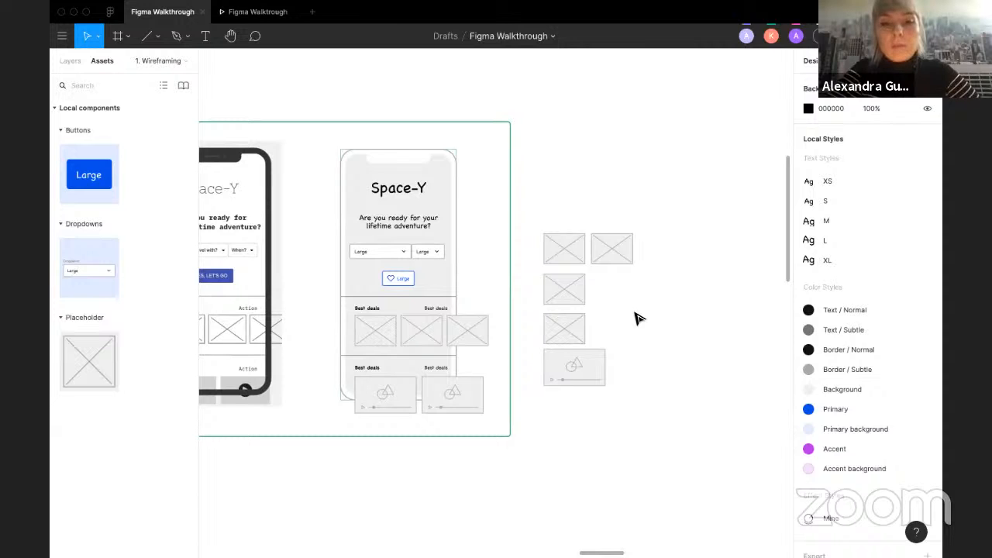
pyautogui.scroll(-2, 636, 318)
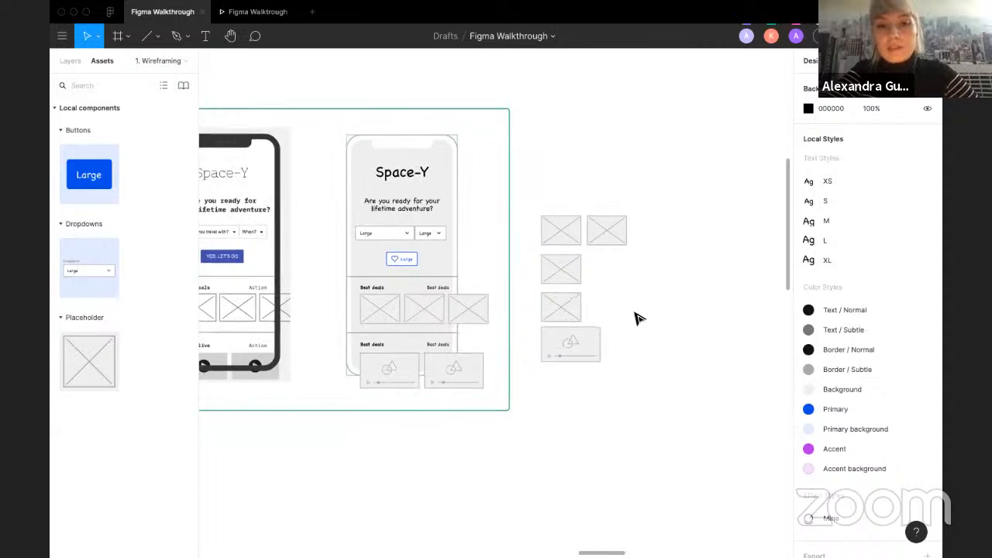
pyautogui.scroll(-3, 636, 318)
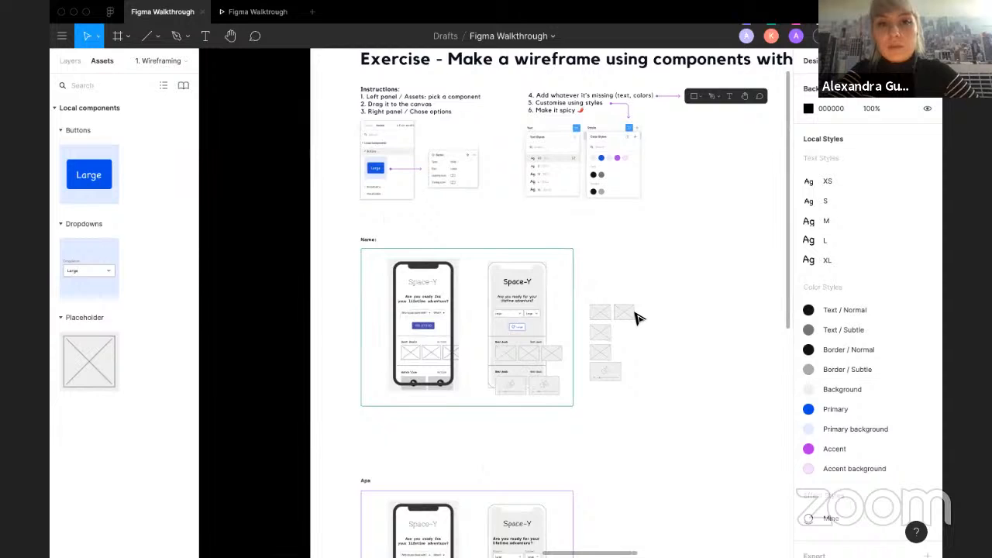
pyautogui.scroll(-5, 635, 317)
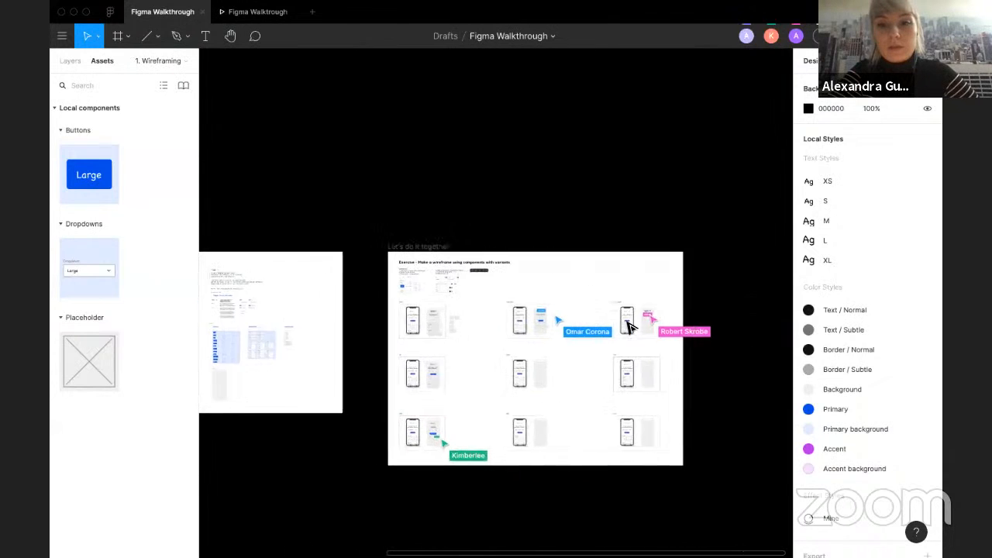
# Step: Set the canvas background colour to DDDDDD
pyautogui.hscroll(-2, 629, 325)
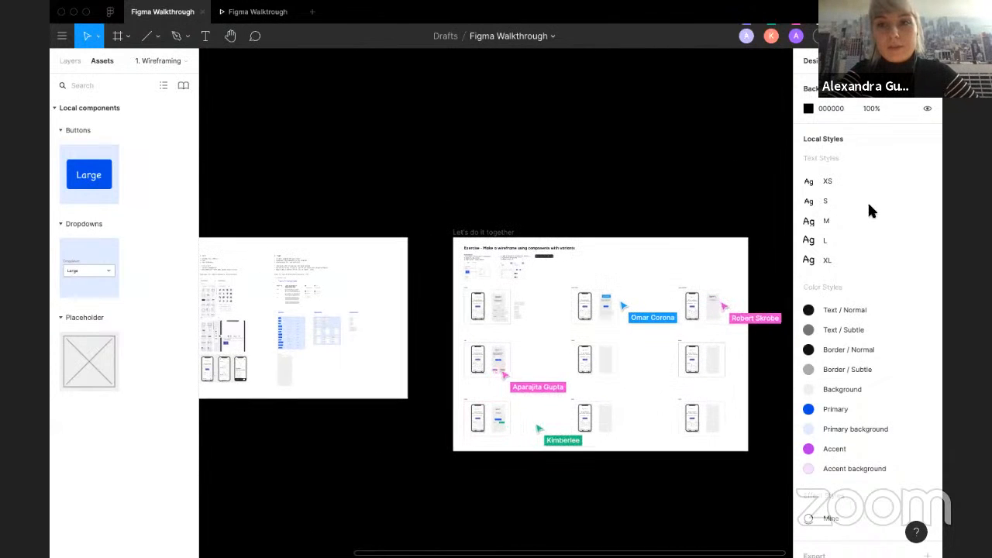
pyautogui.click(828, 108)
pyautogui.write('f')
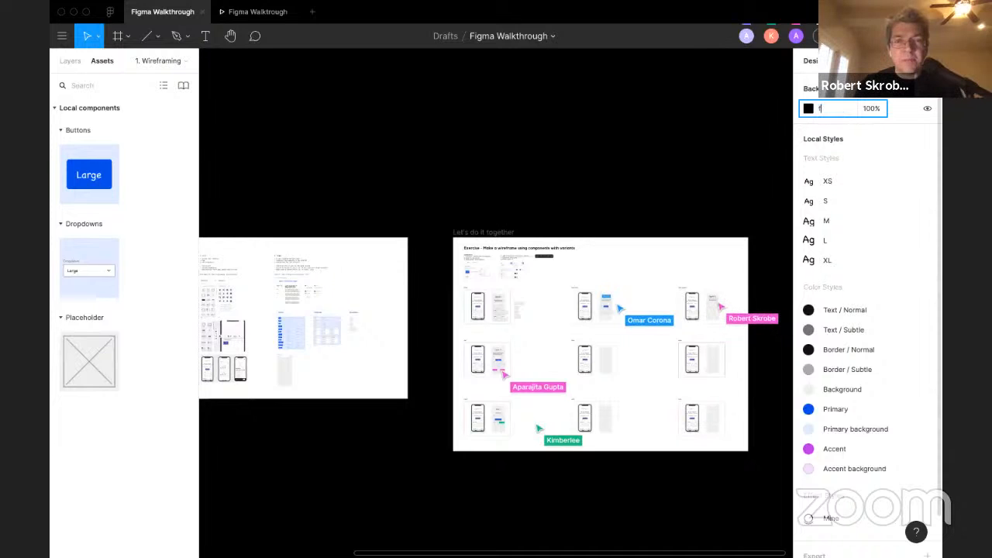
pyautogui.write('ddddd')
pyautogui.press('Return')
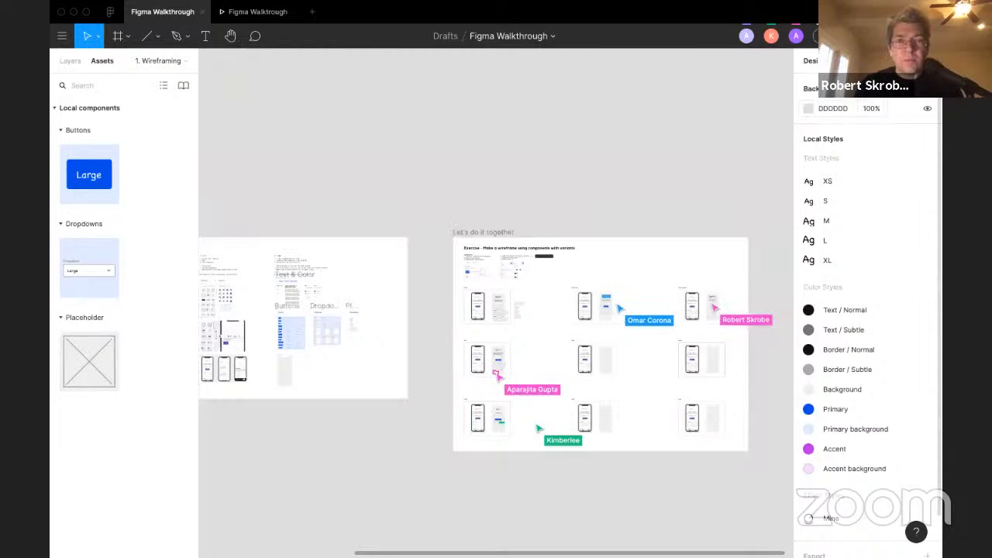
# Step: Review the participants' wireframes in the exercise frame, inspecting a placeholder in Apa's layout
pyautogui.scroll(4, 537, 327)
pyautogui.scroll(2, 540, 332)
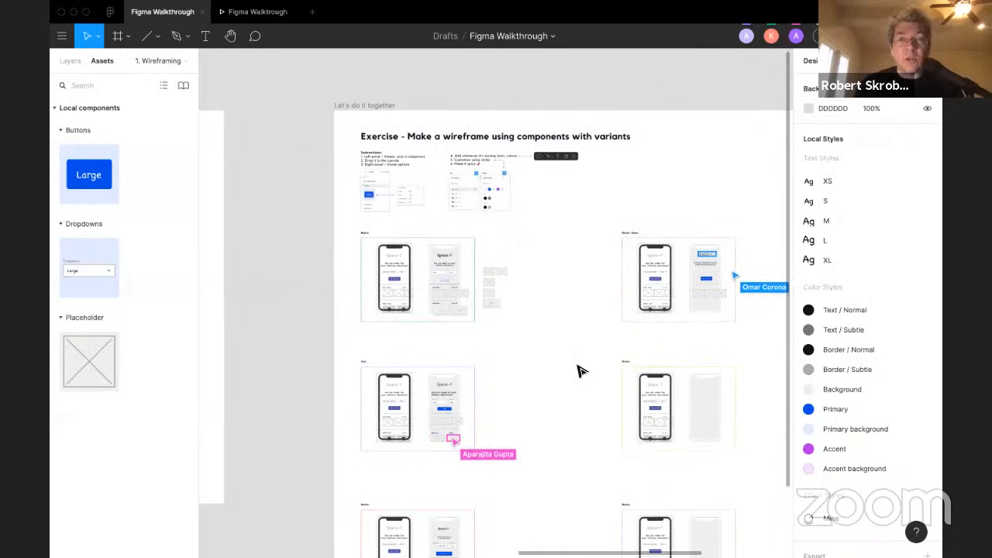
pyautogui.scroll(-3, 582, 371)
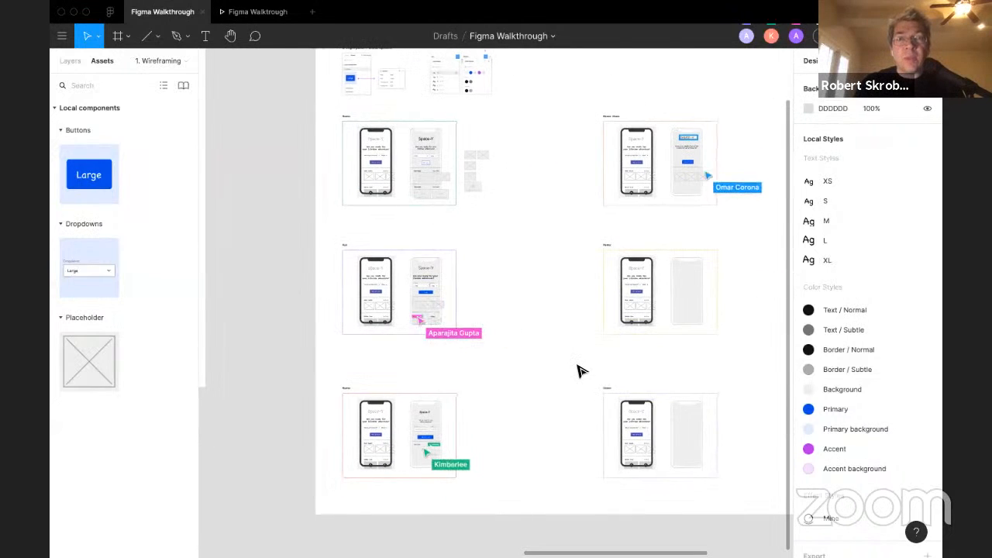
pyautogui.hscroll(2, 581, 371)
pyautogui.scroll(1, 581, 371)
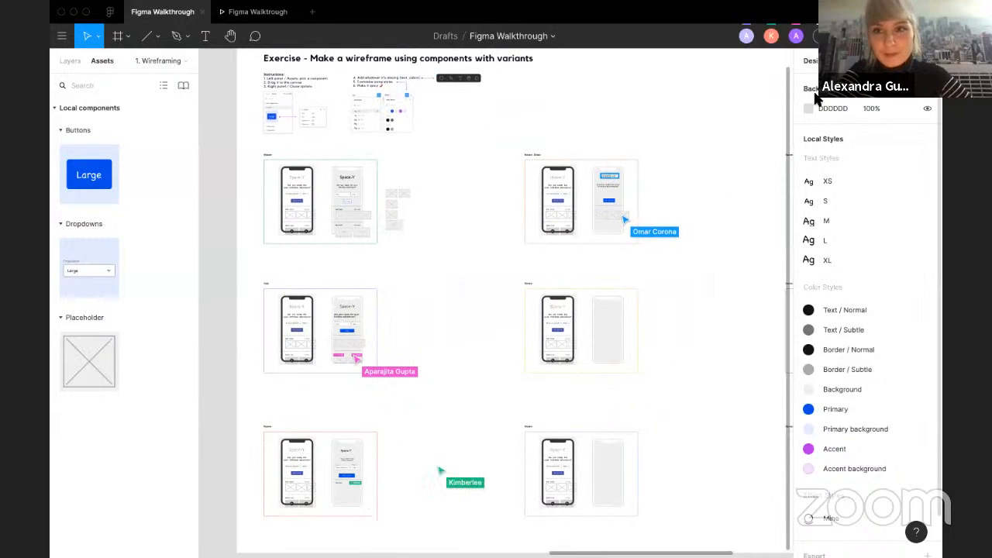
pyautogui.scroll(-2, 485, 369)
pyautogui.hscroll(2, 485, 370)
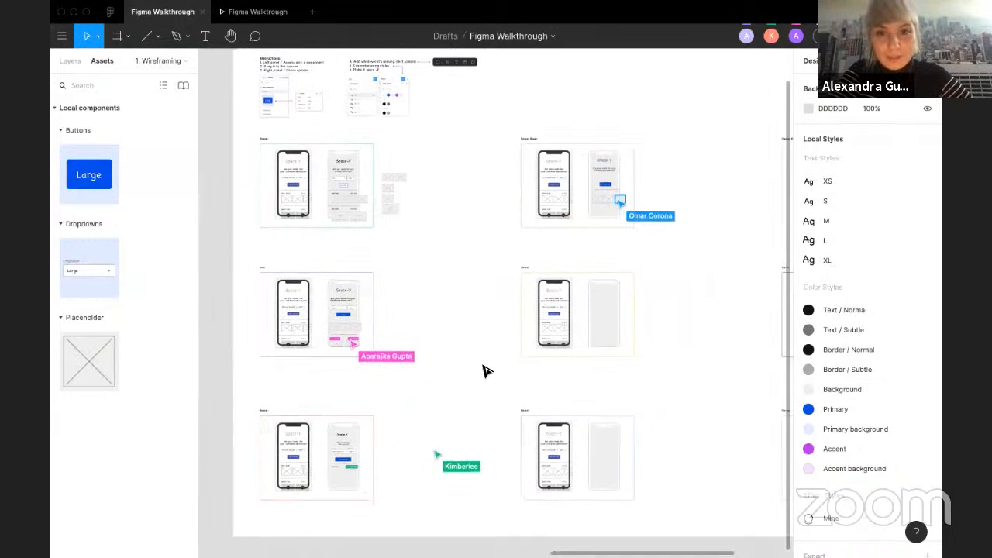
pyautogui.hscroll(-4, 485, 370)
pyautogui.scroll(1, 485, 369)
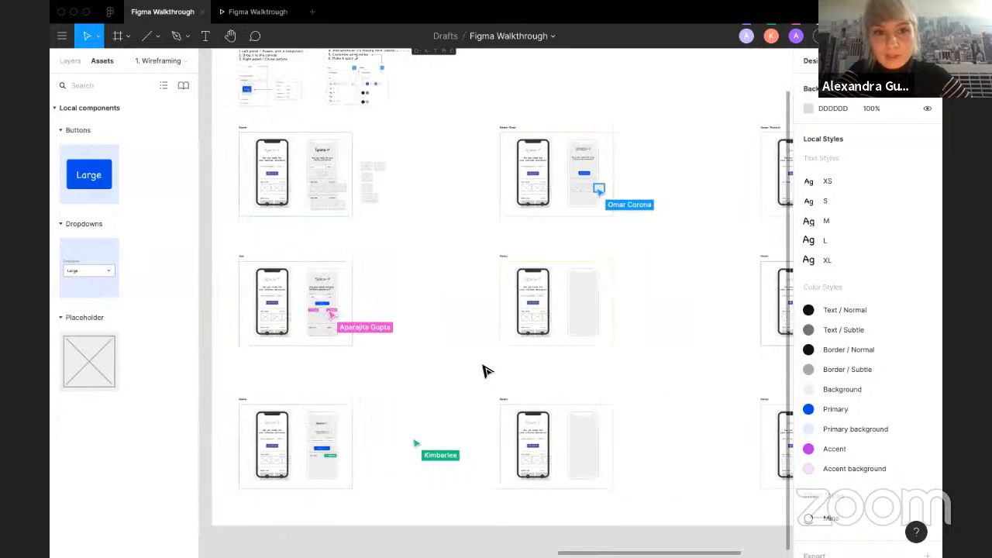
pyautogui.scroll(5, 371, 271)
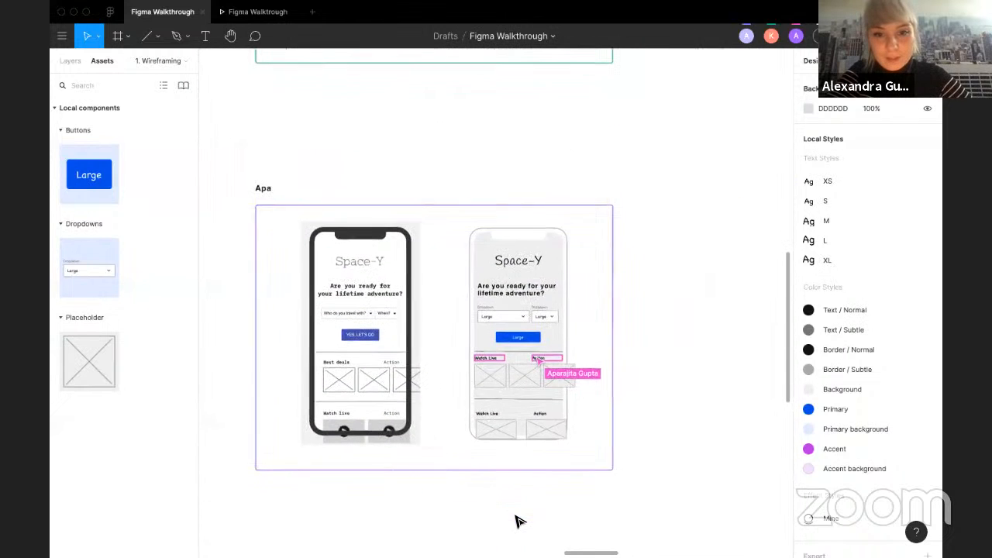
pyautogui.scroll(3, 472, 442)
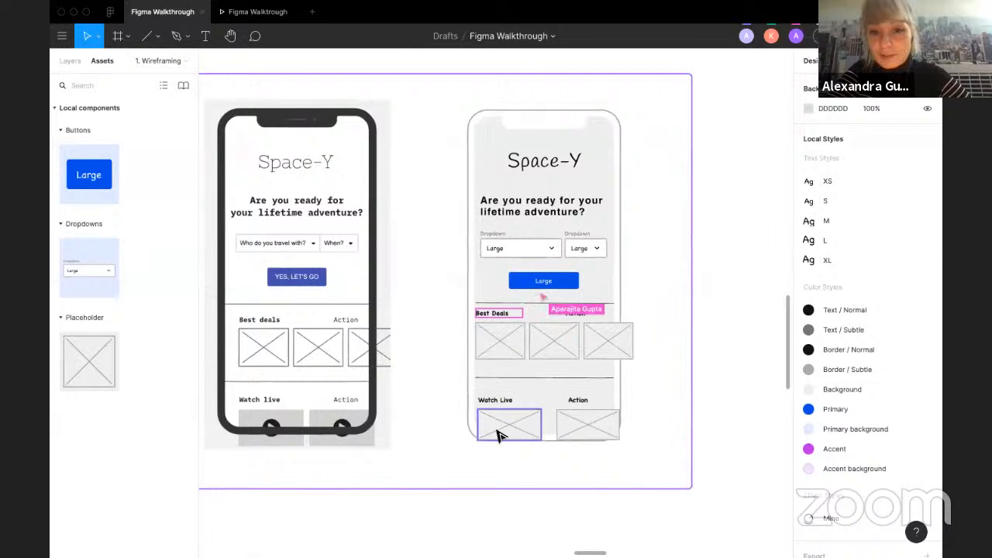
pyautogui.click(499, 434)
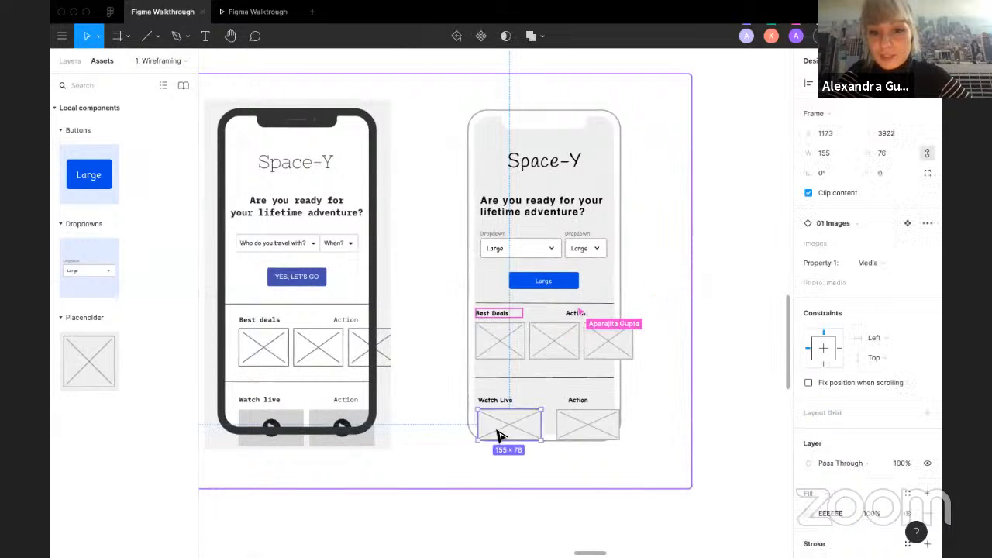
pyautogui.click(527, 512)
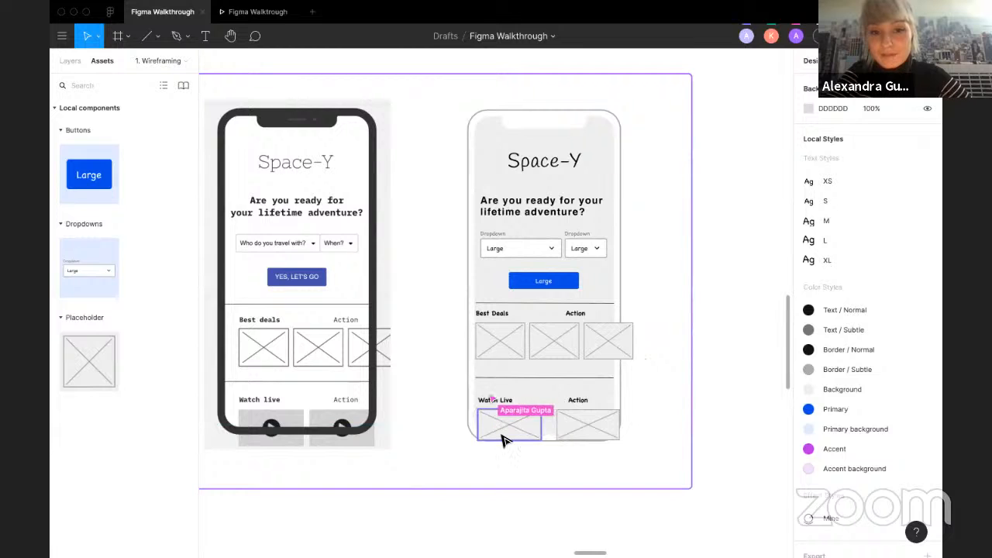
# Step: Examine the lower wireframes and the Space-Y heading in Omar's layout
pyautogui.scroll(-2, 459, 528)
pyautogui.scroll(-1, 458, 531)
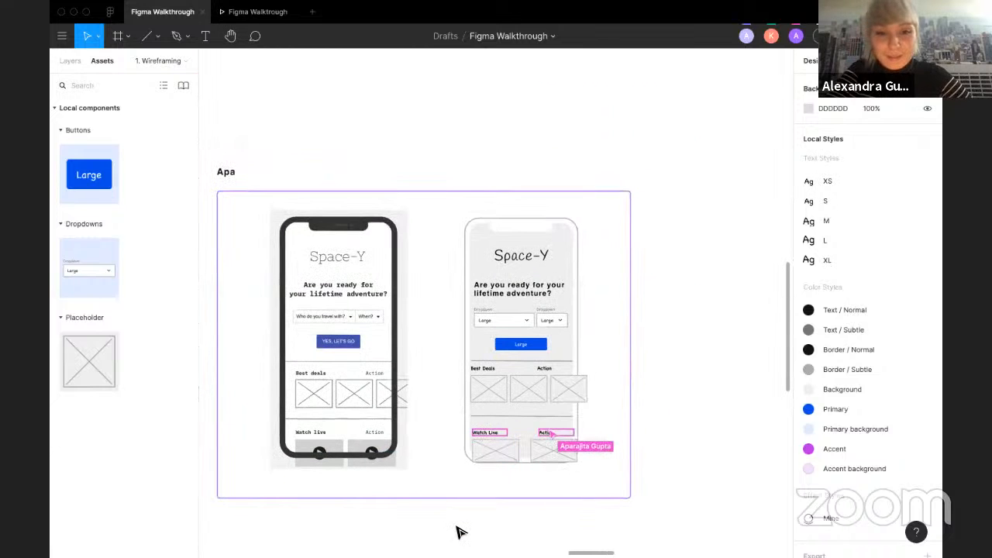
pyautogui.scroll(-1, 459, 532)
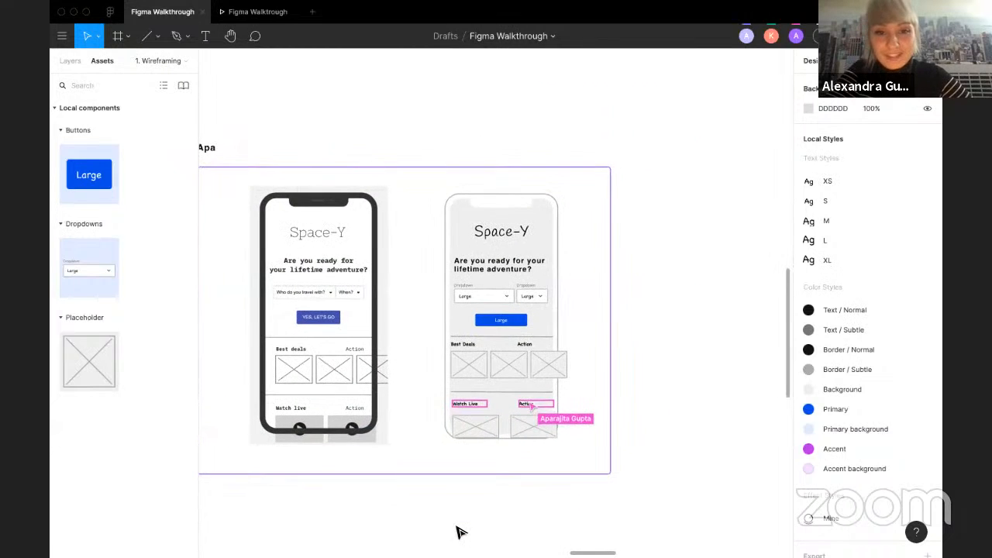
pyautogui.scroll(-1, 459, 532)
pyautogui.scroll(-3, 459, 531)
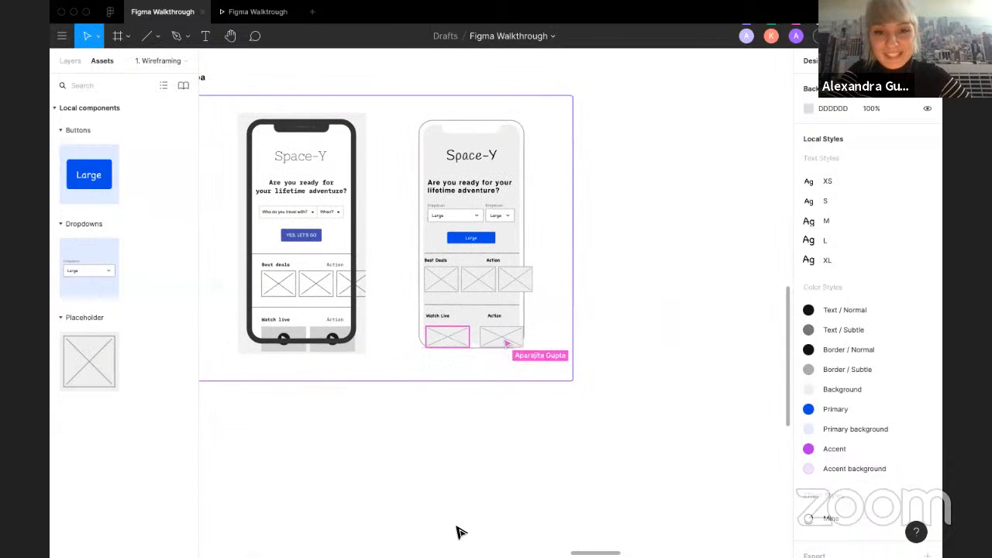
pyautogui.scroll(-1, 459, 532)
pyautogui.scroll(-5, 459, 532)
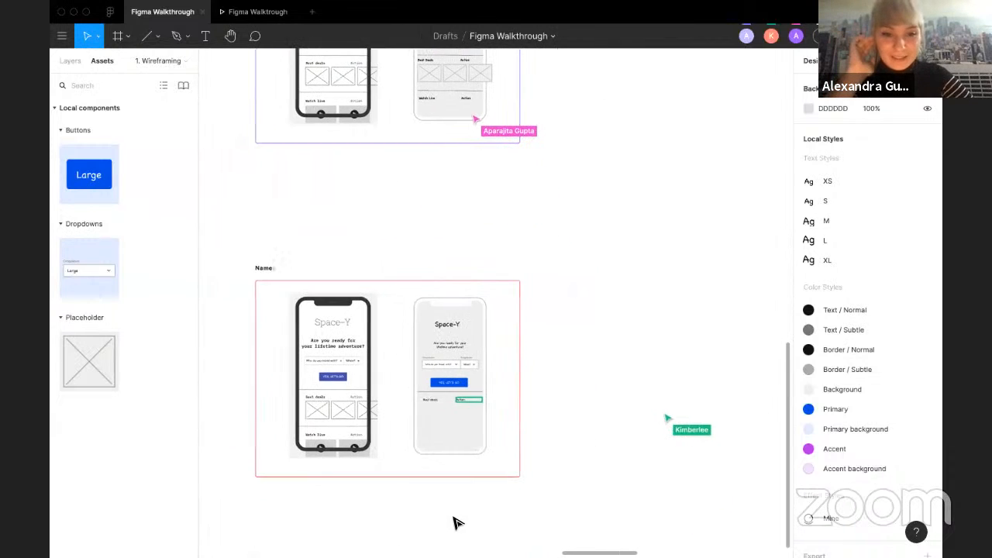
pyautogui.scroll(2, 399, 484)
pyautogui.scroll(-2, 424, 296)
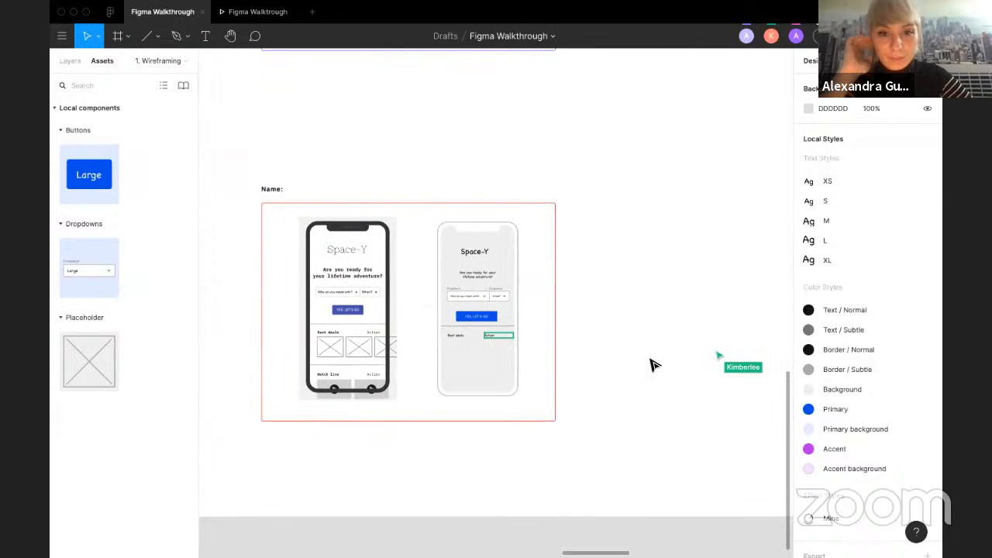
pyautogui.hscroll(10, 653, 363)
pyautogui.hscroll(5, 653, 363)
pyautogui.scroll(5, 653, 363)
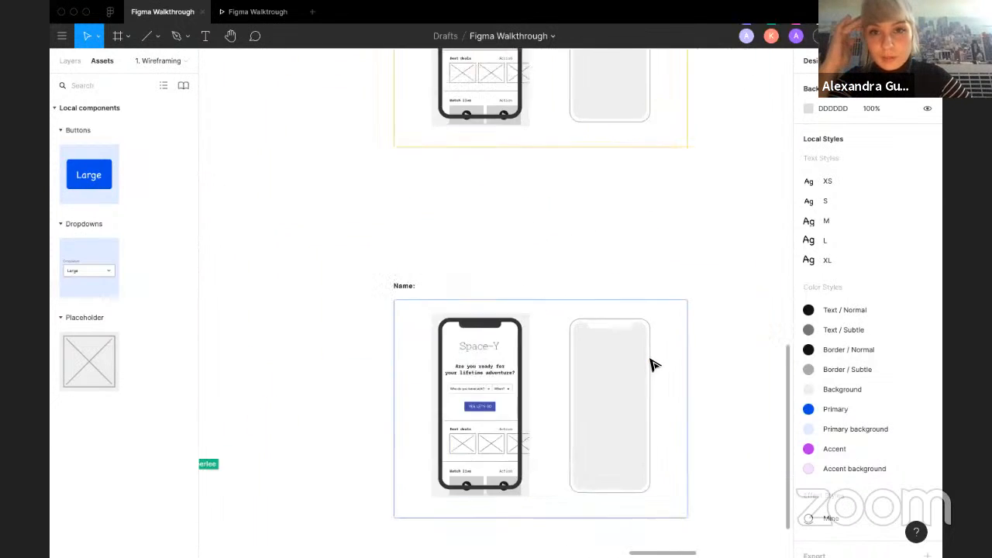
pyautogui.scroll(5, 457, 221)
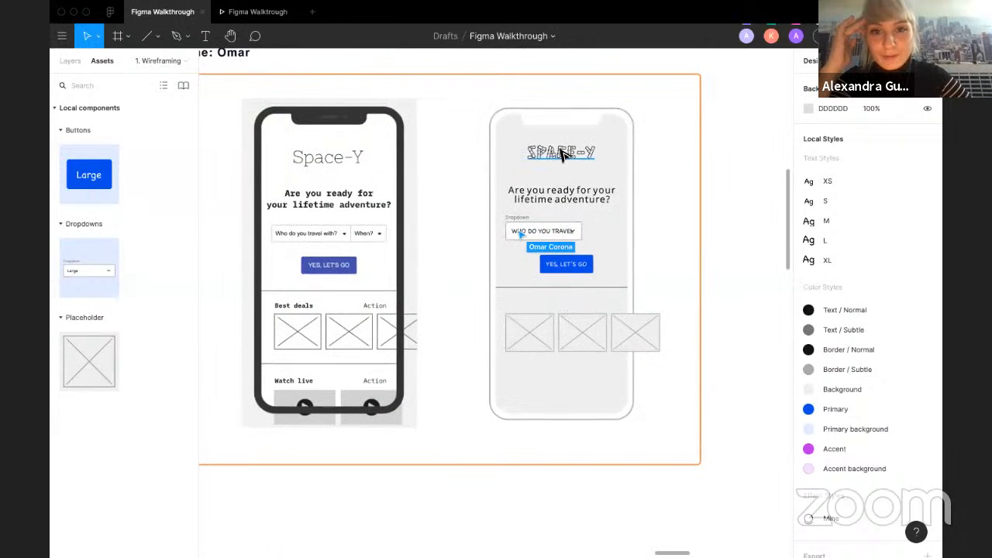
pyautogui.scroll(5, 564, 155)
pyautogui.click(570, 168)
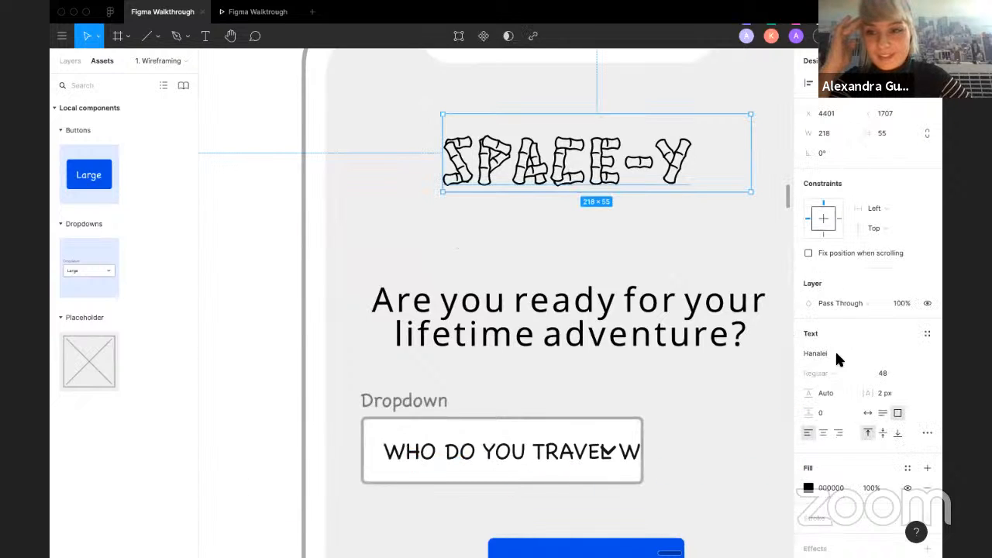
pyautogui.click(232, 201)
# Step: Browse across the exercise frame to Roberto's wireframe
pyautogui.scroll(-5, 232, 201)
pyautogui.hscroll(-2, 232, 201)
pyautogui.hscroll(-2, 387, 281)
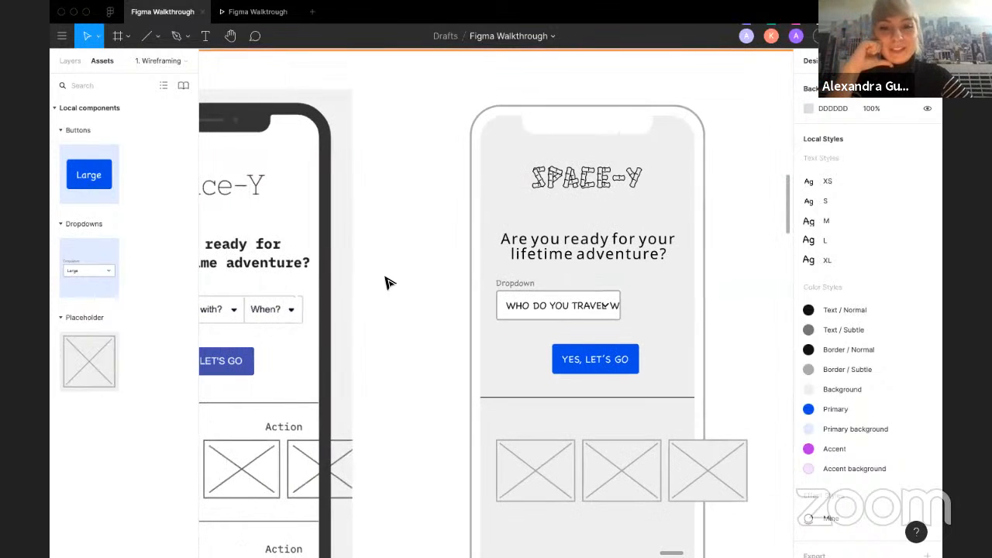
pyautogui.scroll(-5, 388, 299)
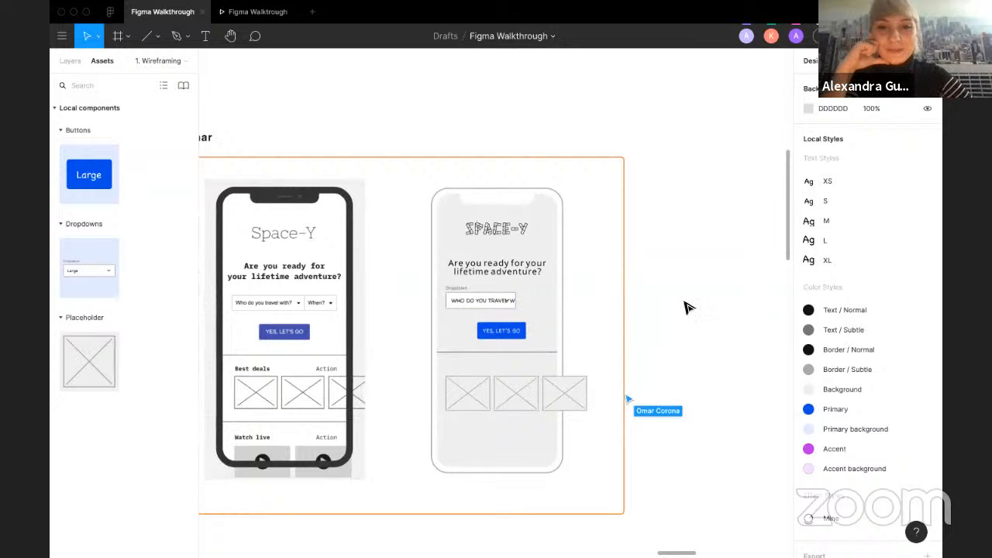
pyautogui.scroll(-5, 692, 308)
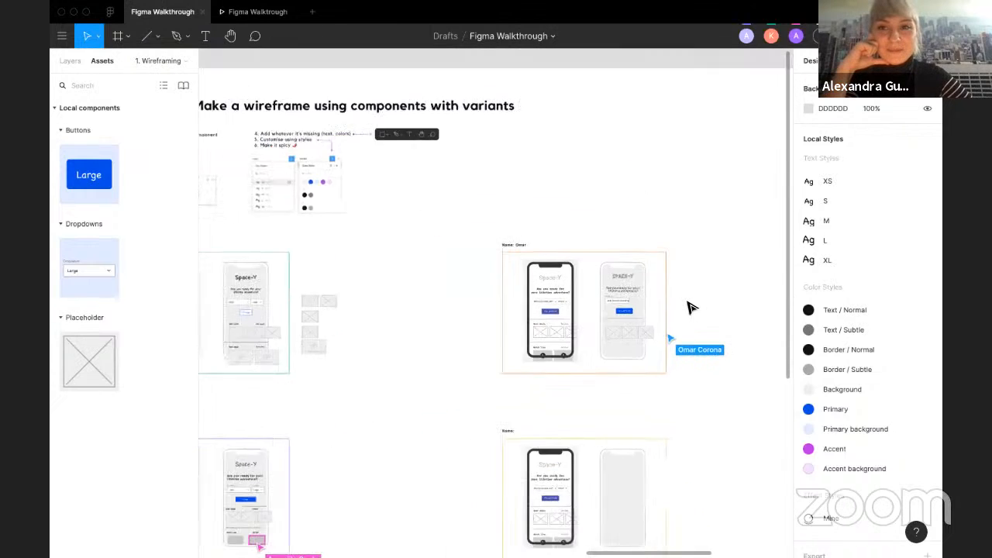
pyautogui.hscroll(3, 692, 307)
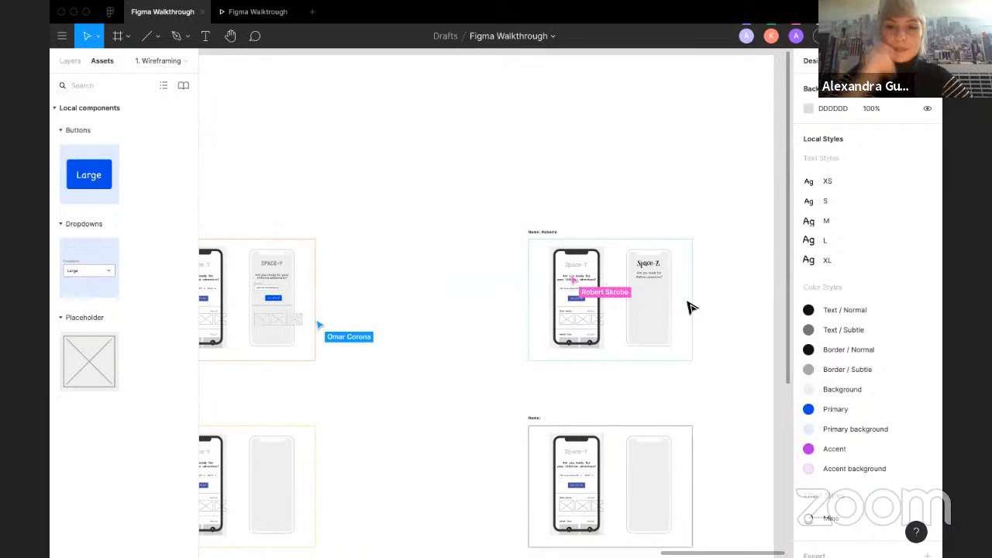
pyautogui.scroll(3, 716, 309)
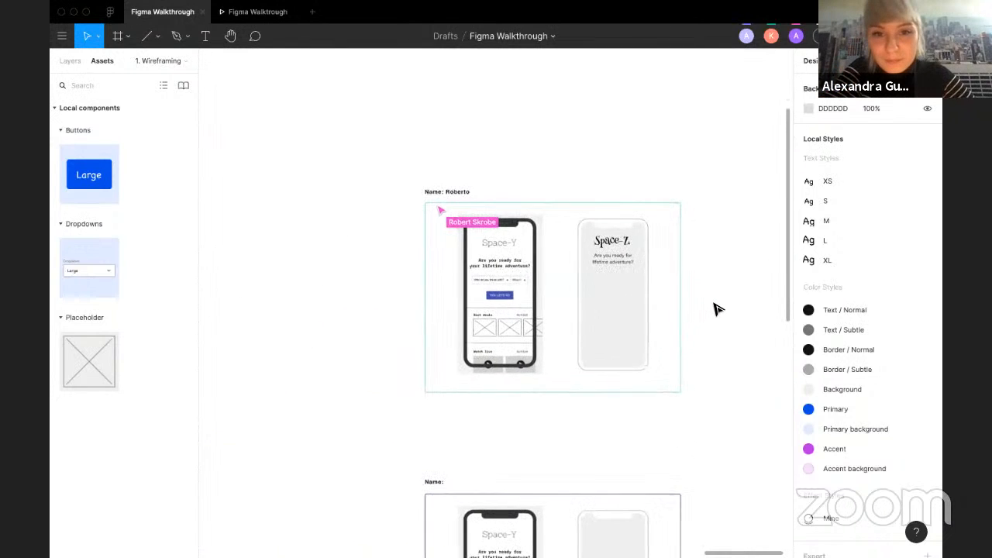
pyautogui.scroll(2, 717, 309)
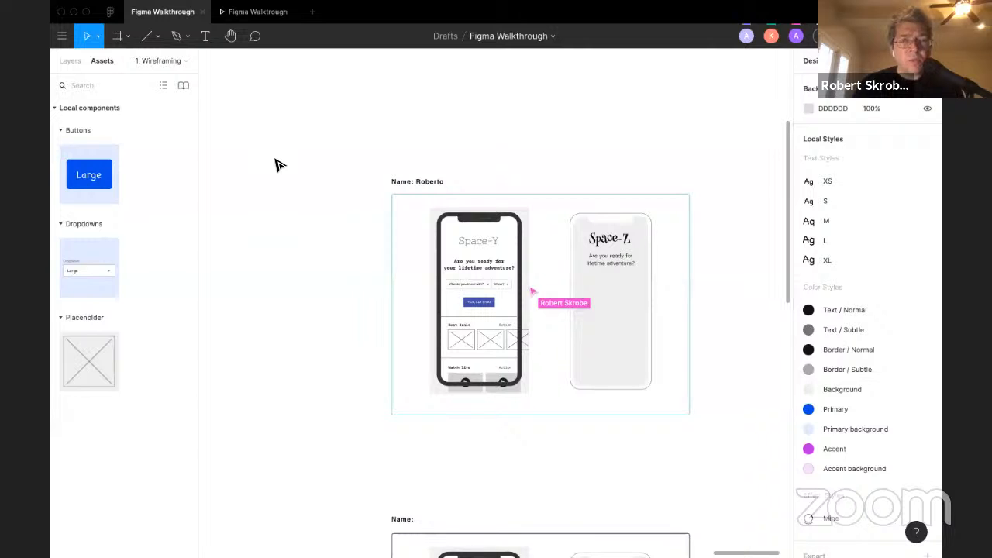
pyautogui.click(69, 61)
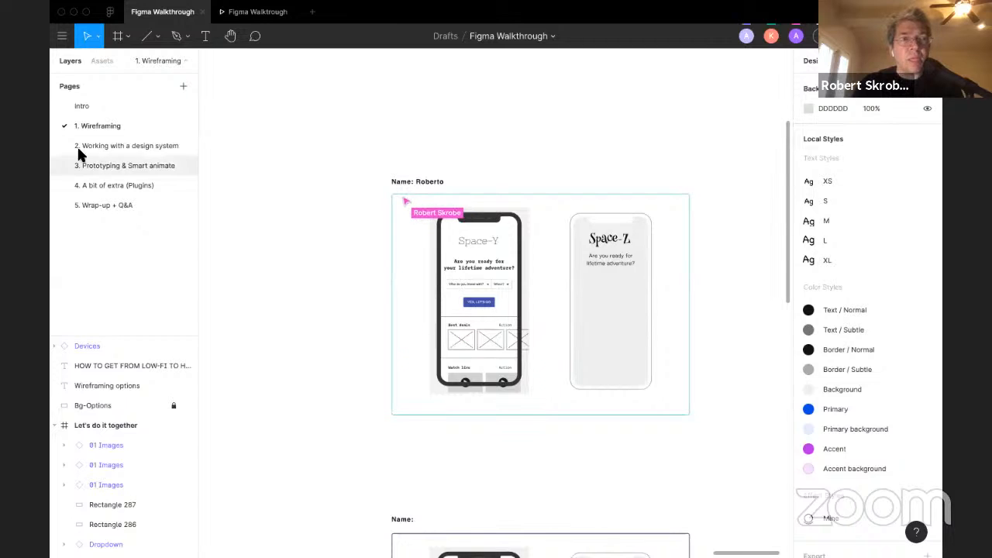
pyautogui.click(61, 35)
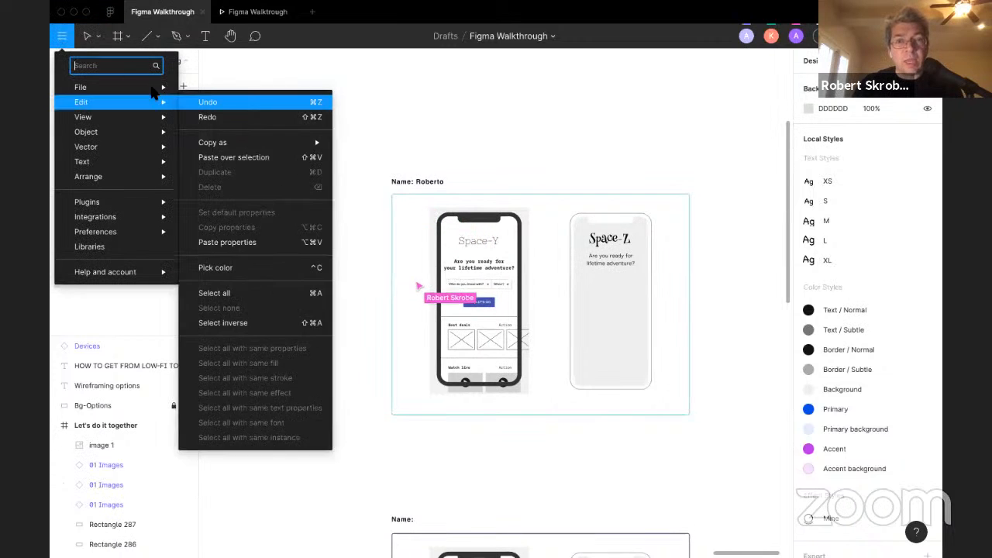
pyautogui.moveTo(116, 87)
pyautogui.click(277, 351)
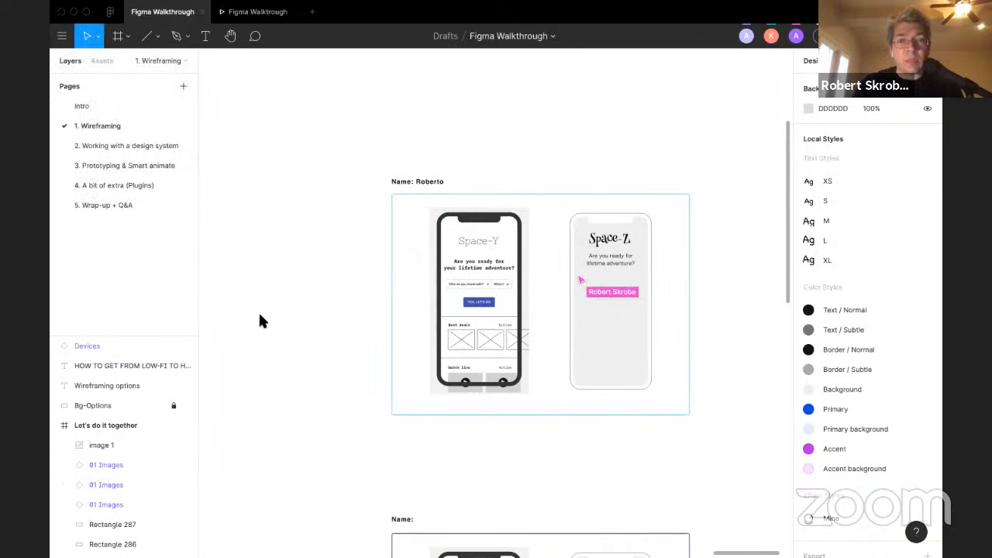
pyautogui.click(99, 60)
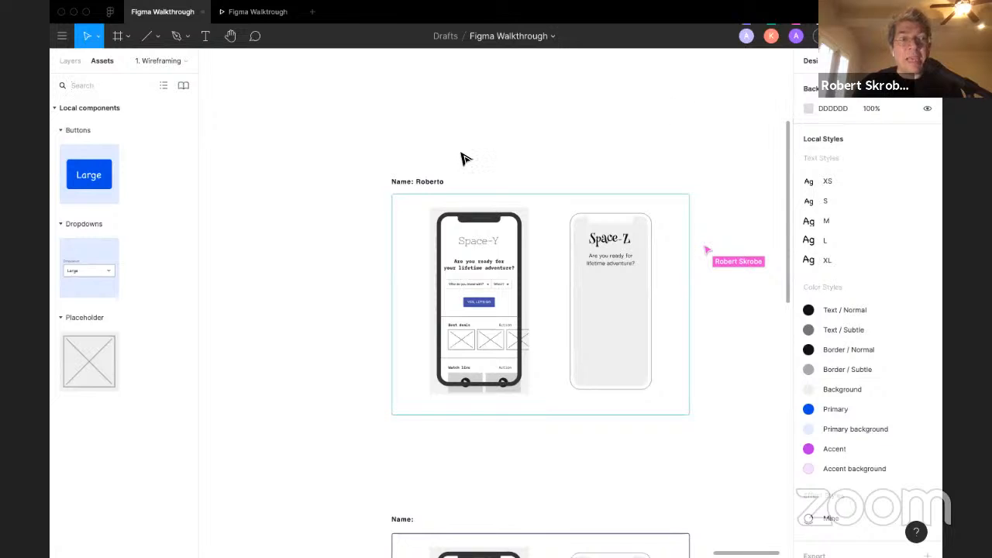
pyautogui.rightClick(241, 170)
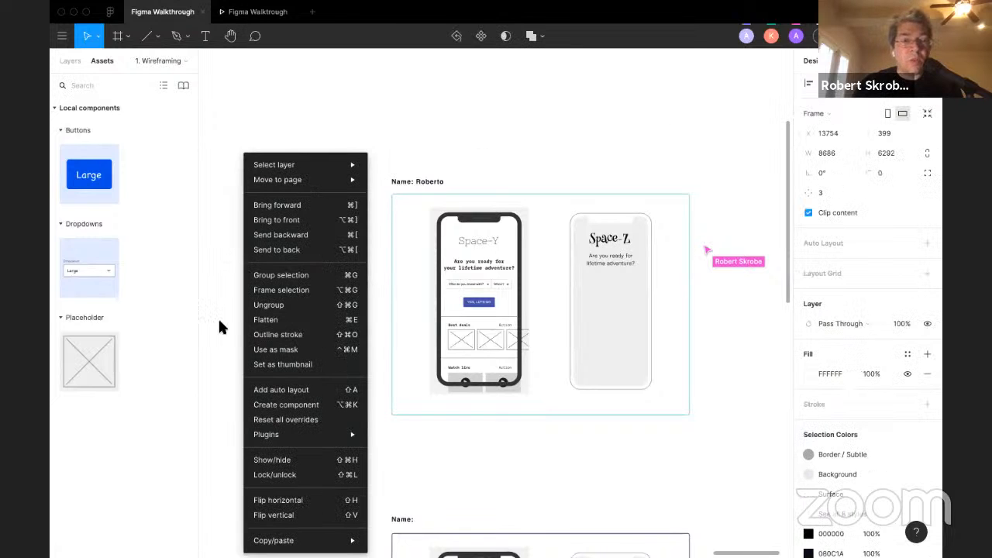
pyautogui.click(233, 103)
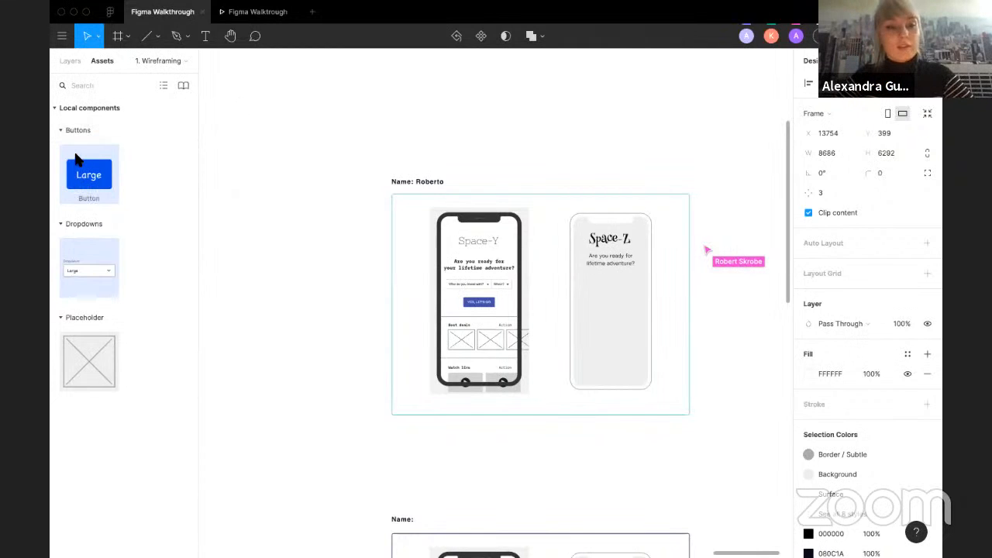
# Step: Place a Large button component instance on the canvas just above Roberto's wireframe frame
pyautogui.scroll(-4, 306, 180)
pyautogui.scroll(5, 304, 180)
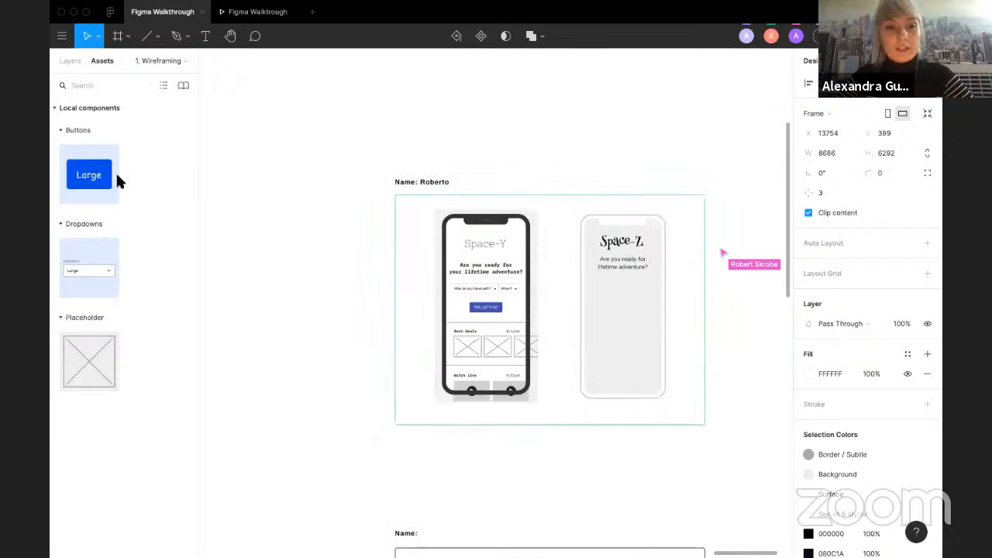
pyautogui.moveTo(85, 177); pyautogui.dragTo(647, 177)
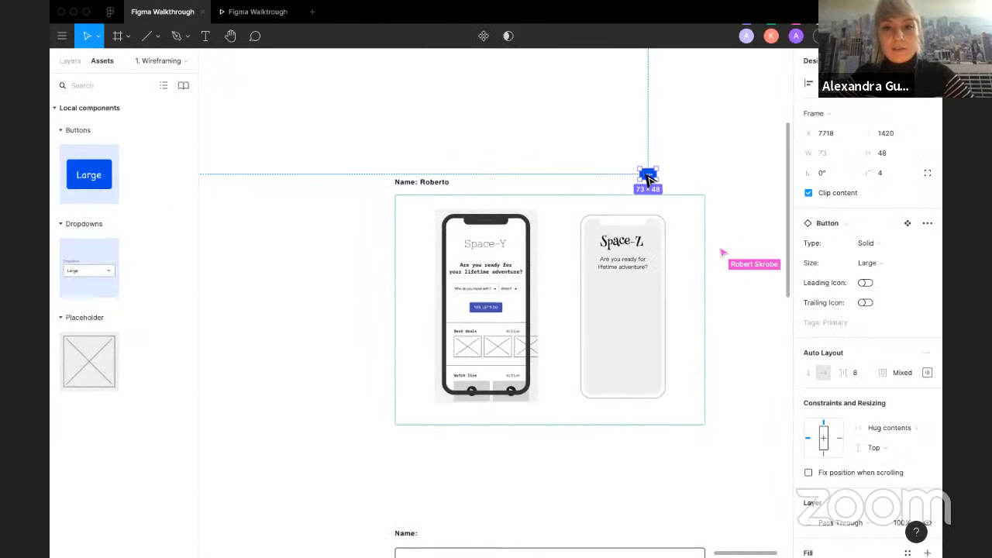
pyautogui.click(626, 176)
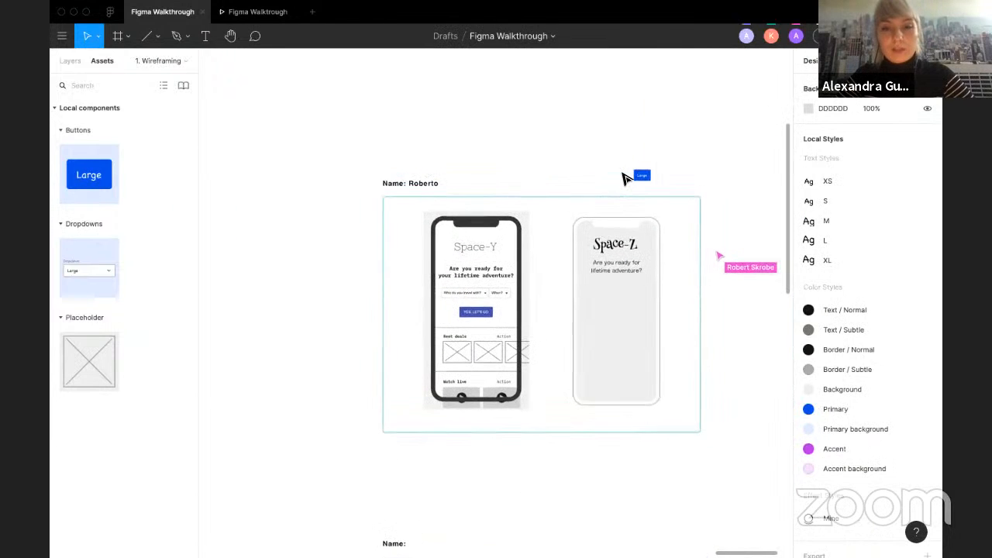
# Step: Swap one of the Large button instances inside Roberto's Space-Z screen for the Dropdown component
pyautogui.scroll(3, 577, 188)
pyautogui.click(577, 187)
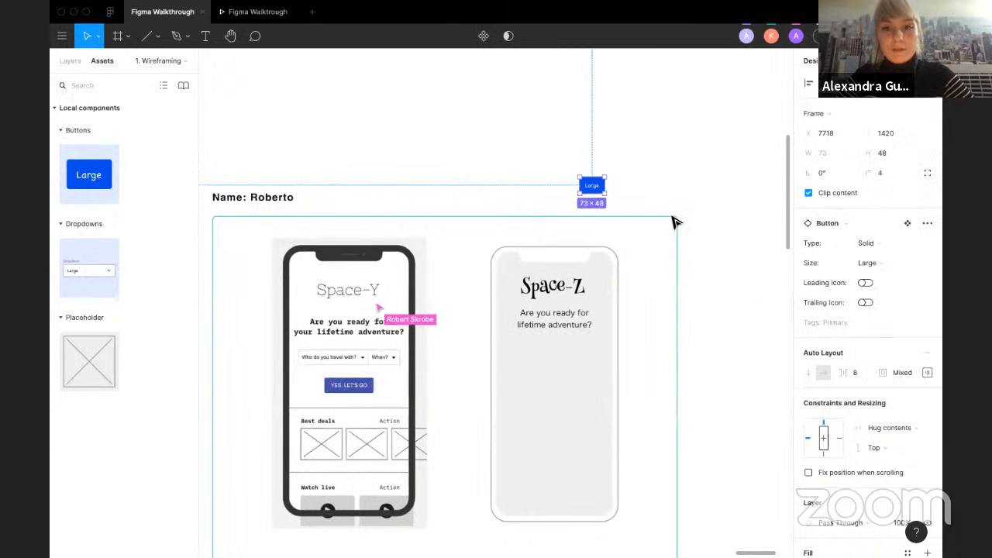
pyautogui.click(657, 199)
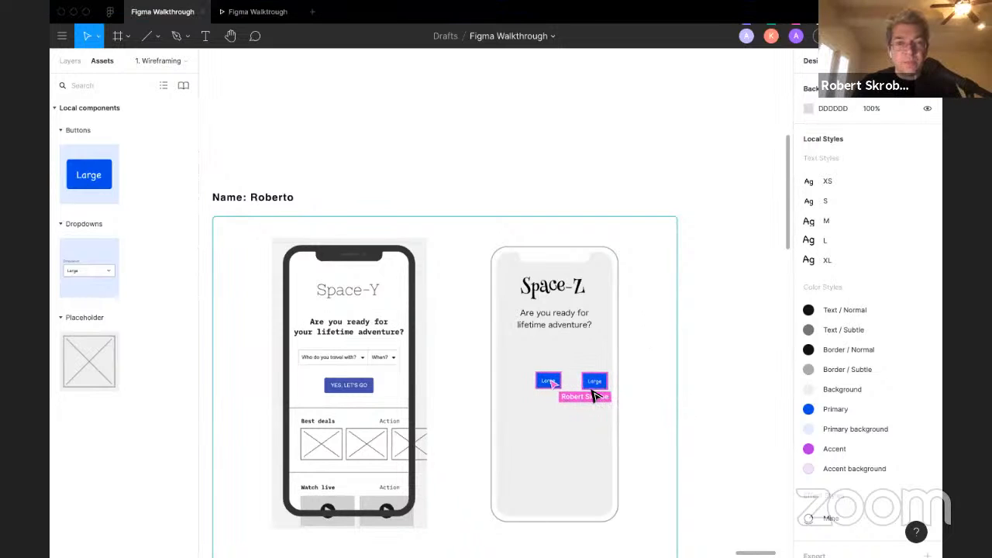
pyautogui.click(594, 385)
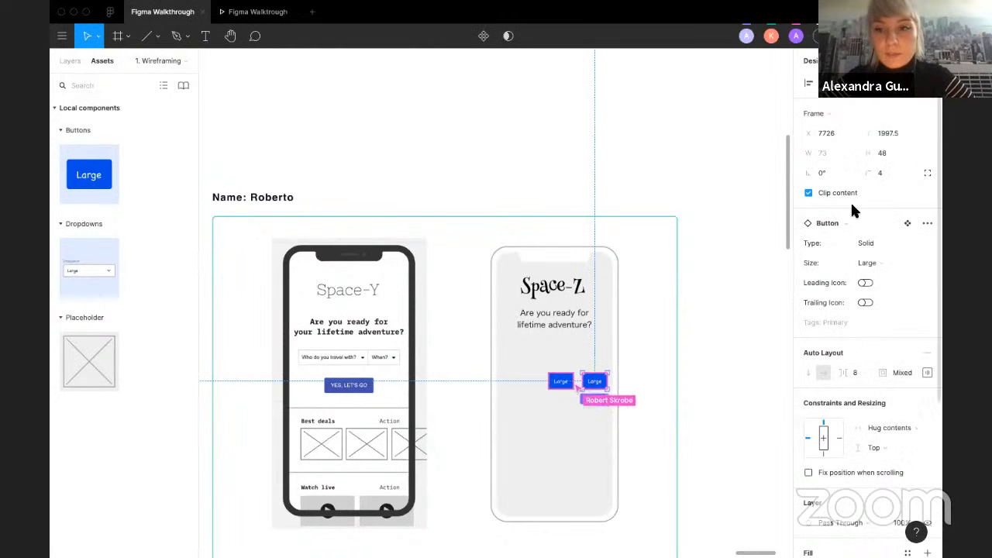
pyautogui.click(565, 384)
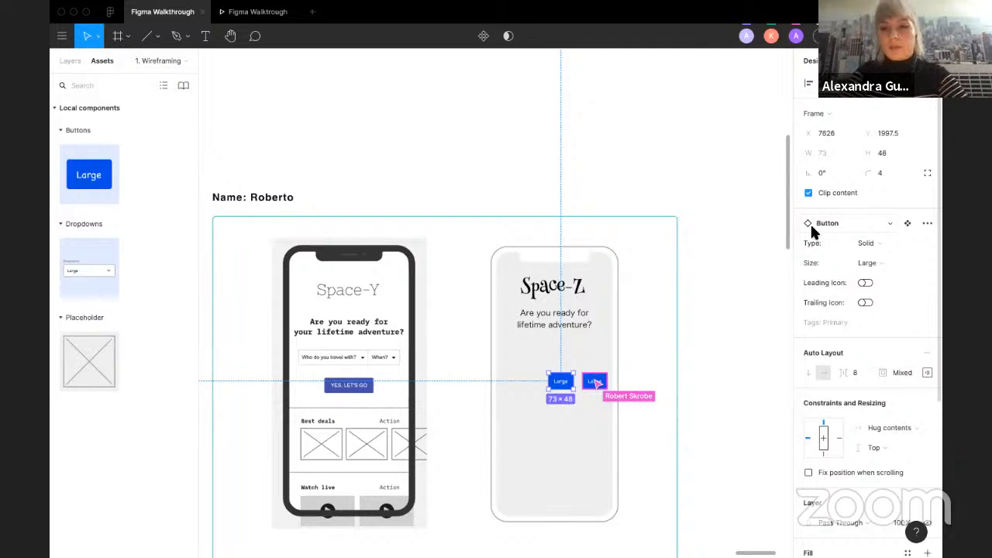
pyautogui.click(850, 225)
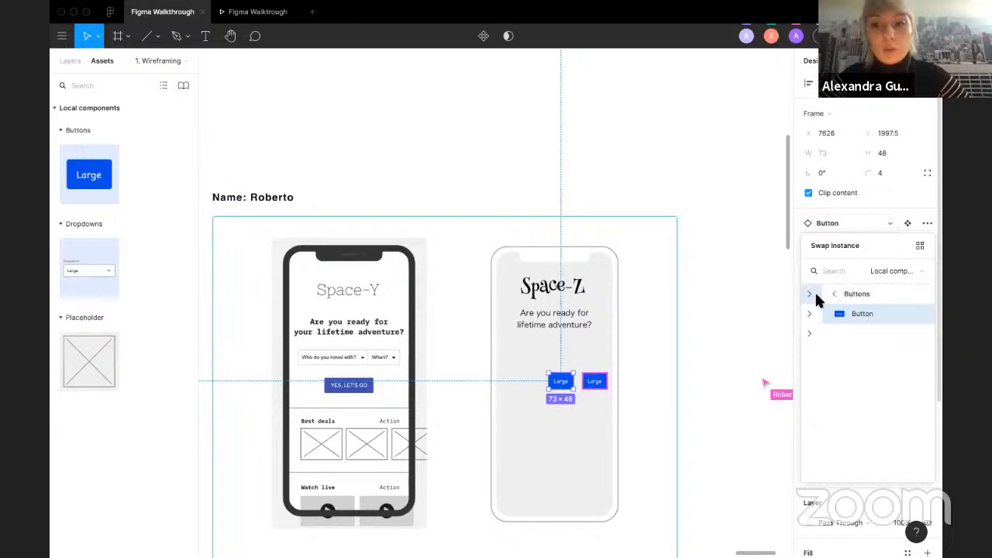
pyautogui.click(814, 291)
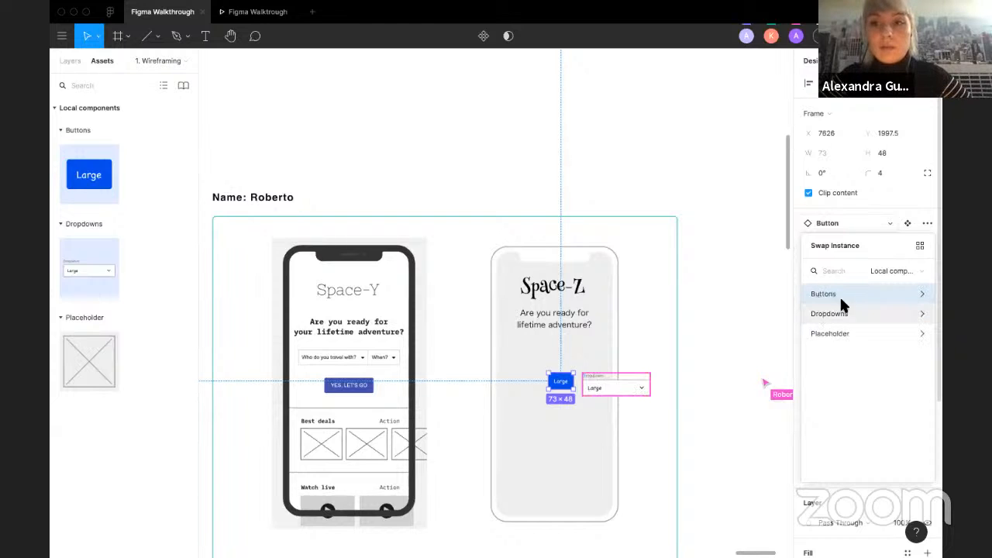
pyautogui.click(838, 314)
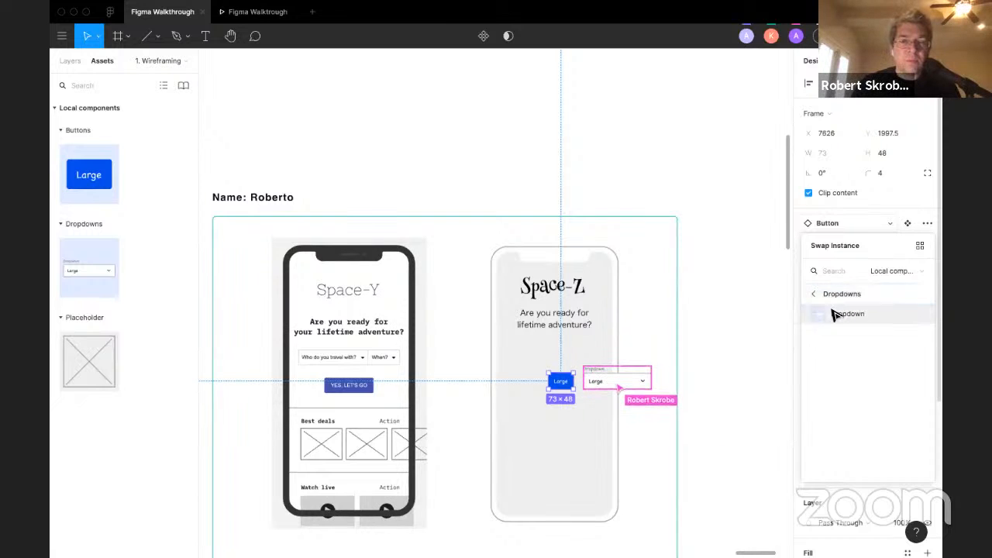
pyautogui.click(833, 313)
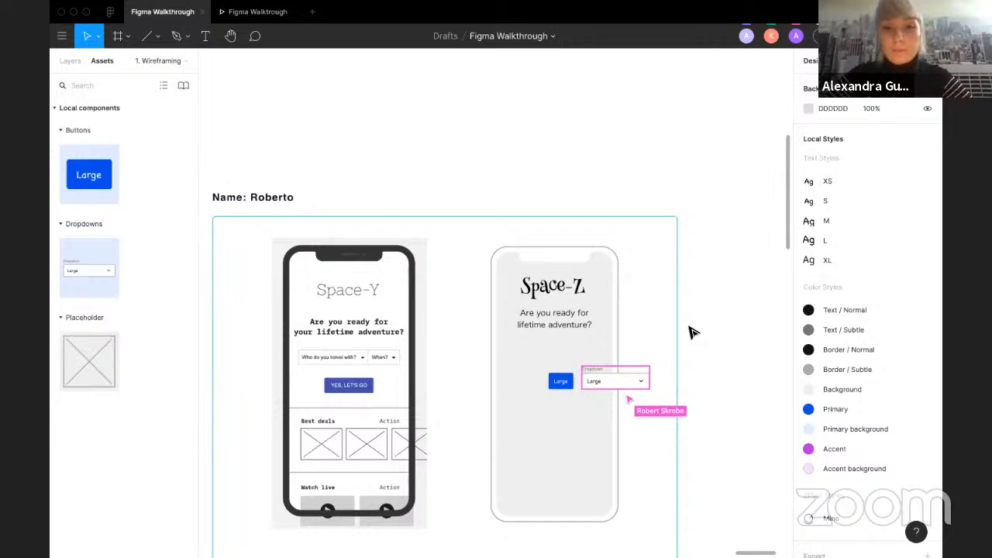
# Step: Browse the swap-instance options for the dropdown, including Placeholder, and close the list without swapping
pyautogui.scroll(-5, 364, 133)
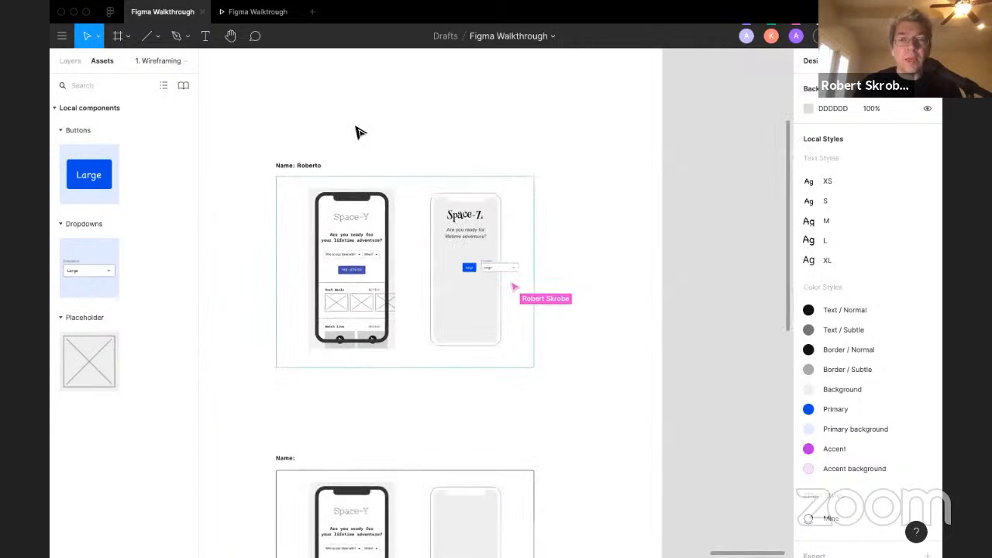
pyautogui.scroll(6, 360, 133)
pyautogui.scroll(-3, 358, 132)
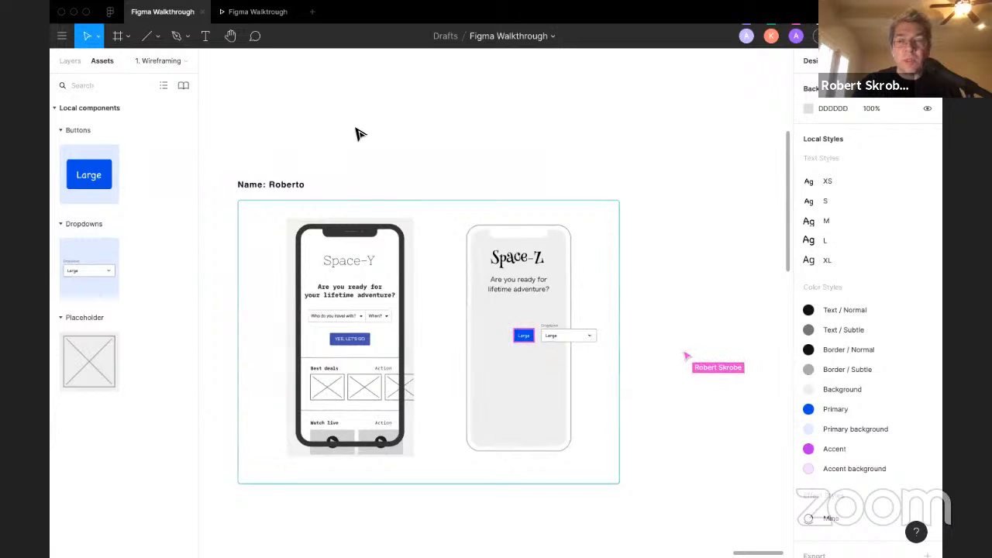
pyautogui.click(567, 334)
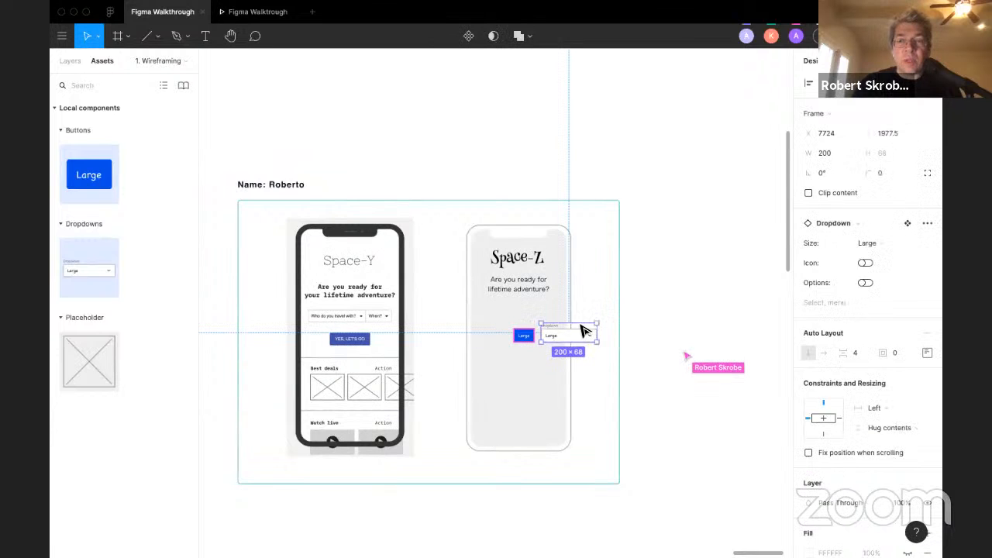
pyautogui.click(871, 222)
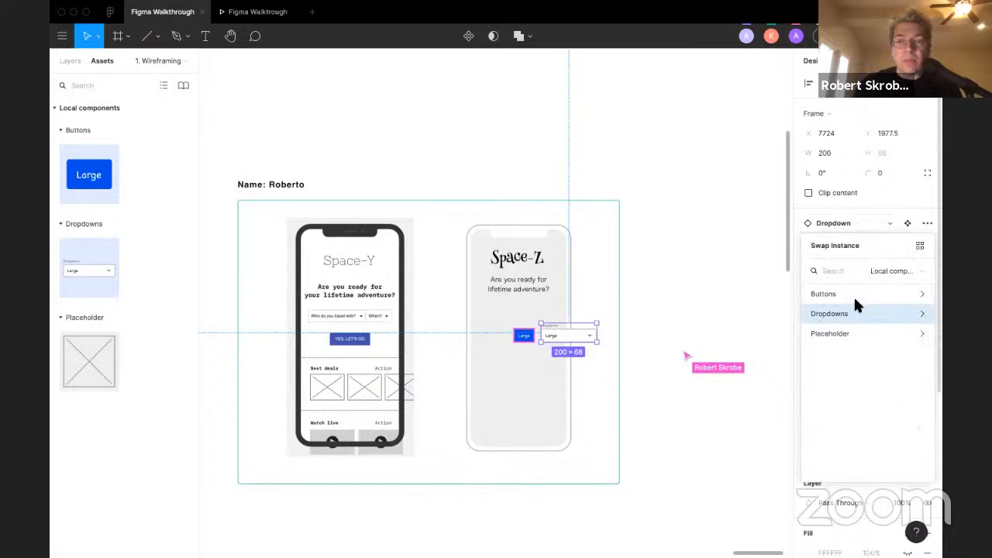
pyautogui.click(842, 333)
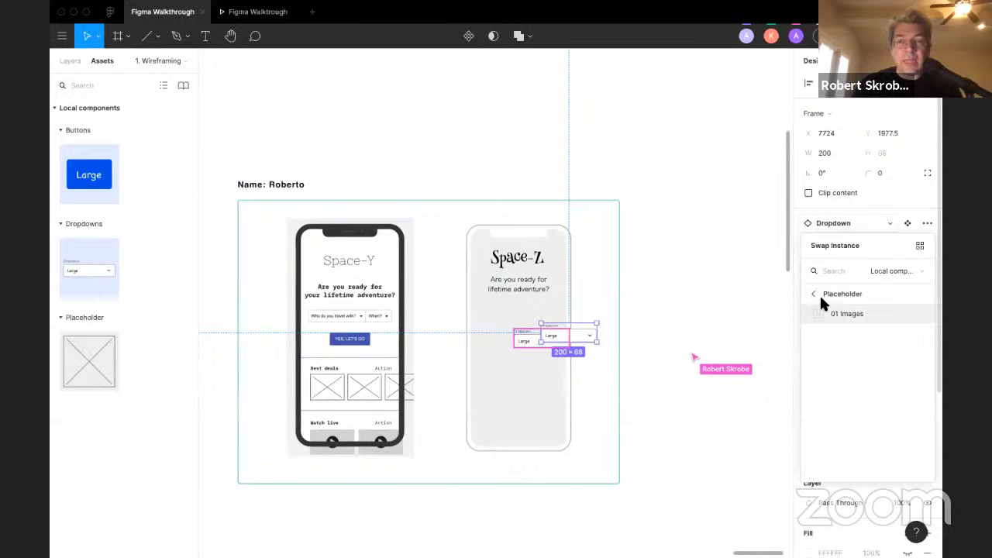
pyautogui.click(817, 294)
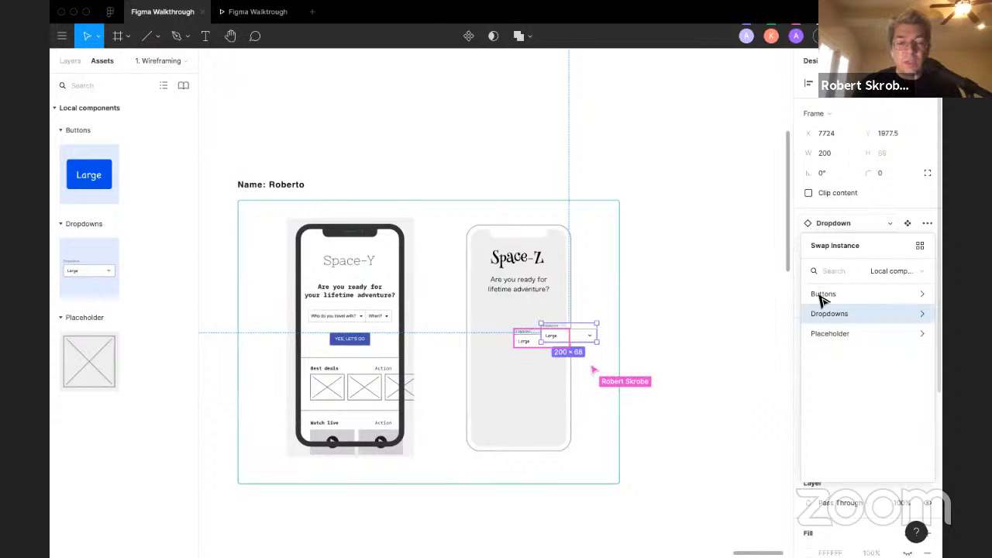
pyautogui.press('Escape')
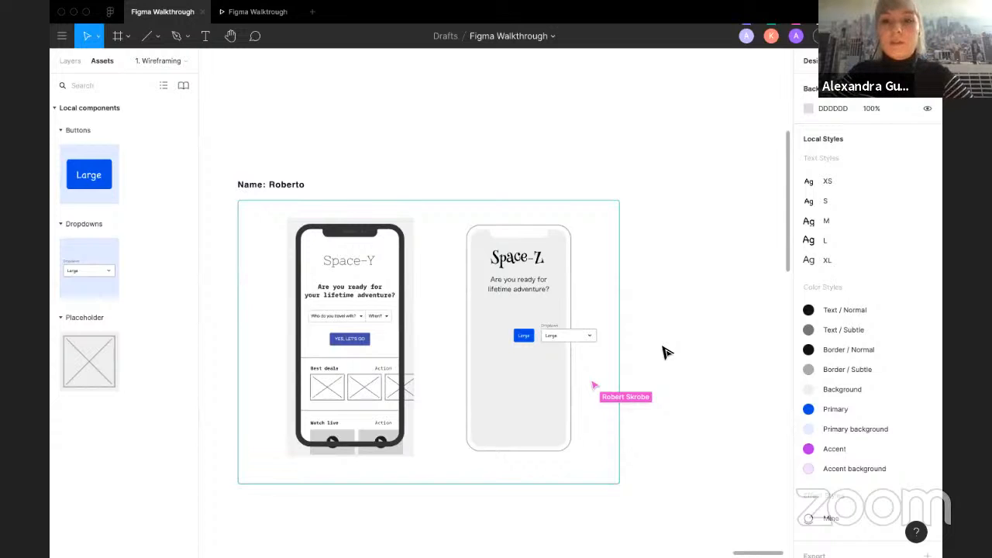
# Step: Scroll through the exercise frame reviewing each participant's wireframe
pyautogui.click(529, 341)
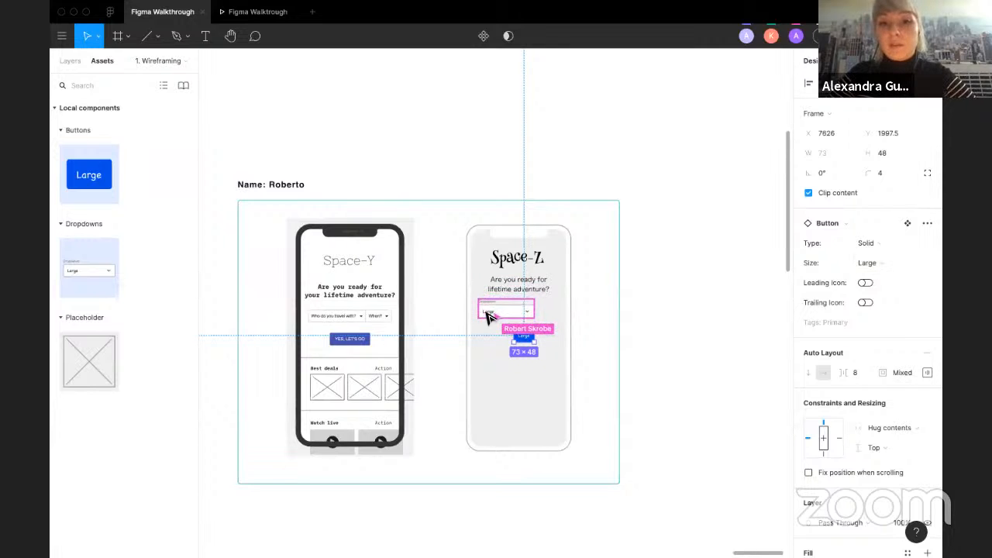
pyautogui.click(585, 322)
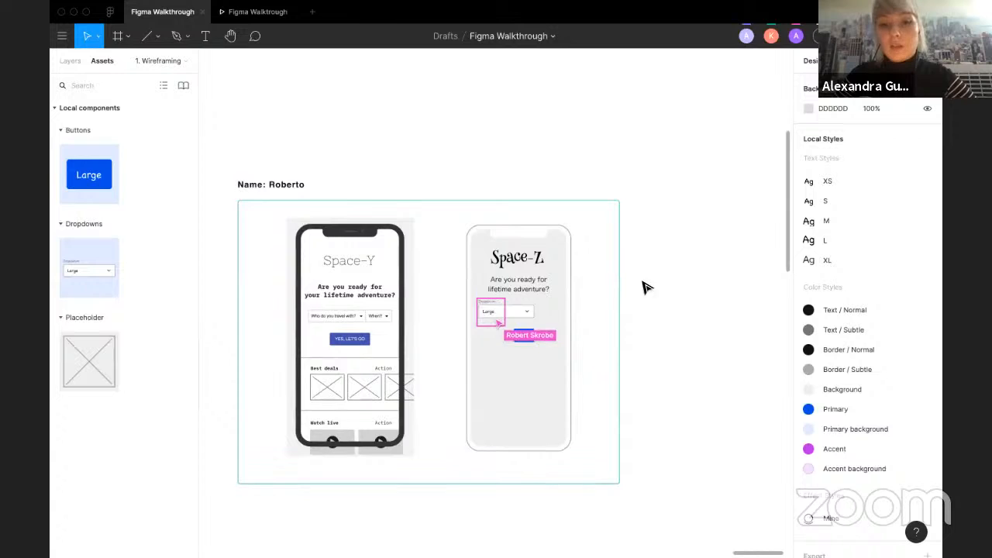
pyautogui.moveTo(558, 7)
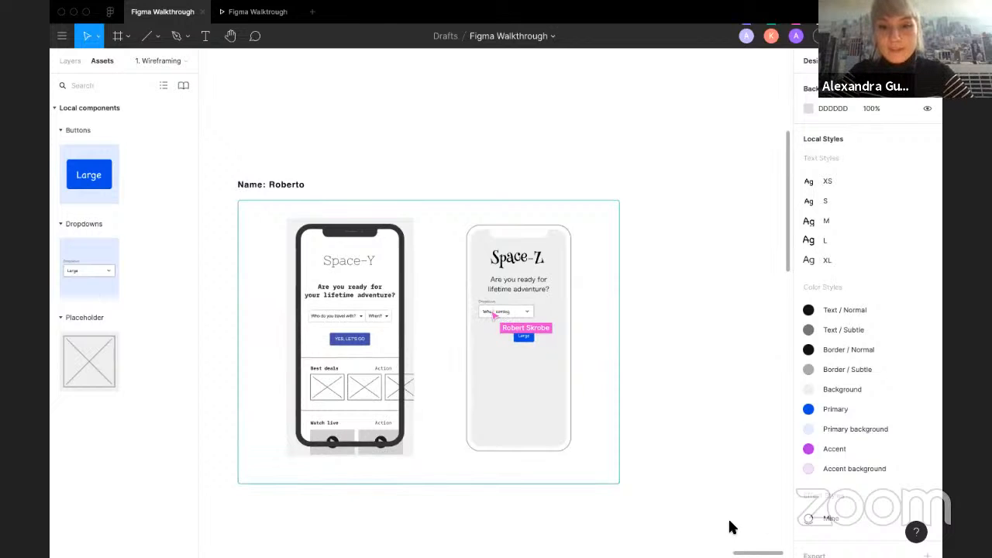
pyautogui.scroll(-2, 676, 488)
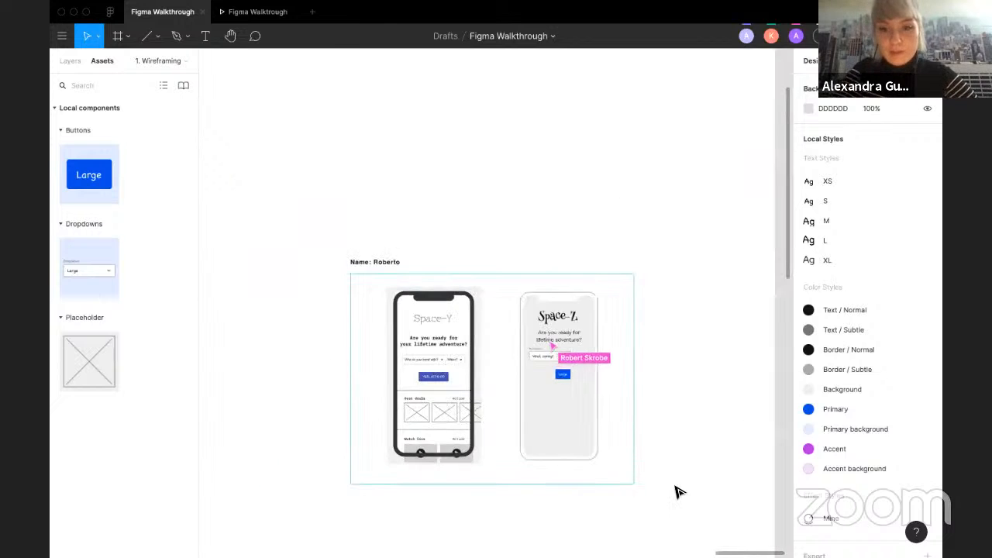
pyautogui.scroll(-3, 745, 290)
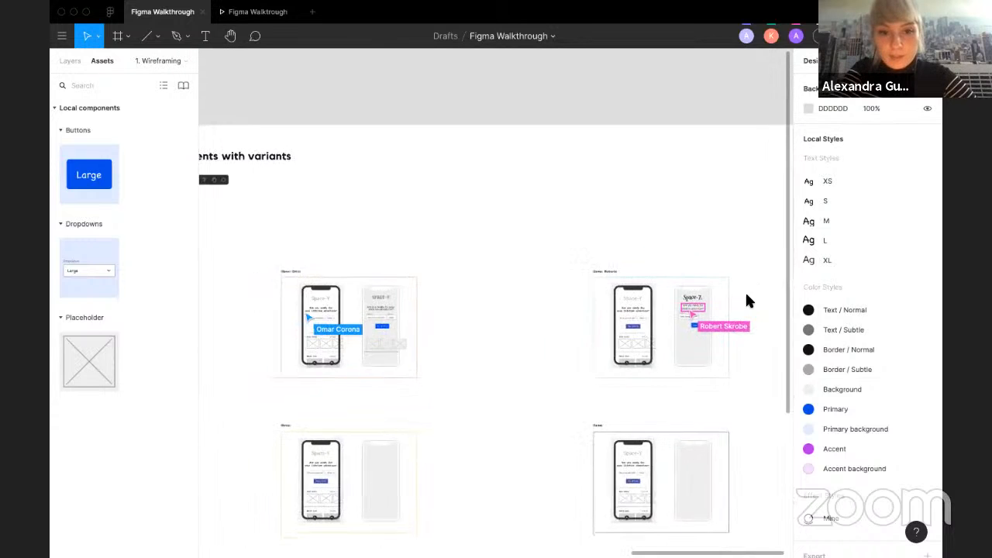
pyautogui.hscroll(-2, 554, 356)
pyautogui.scroll(-2, 554, 356)
pyautogui.hscroll(-2, 554, 356)
pyautogui.scroll(-1, 554, 356)
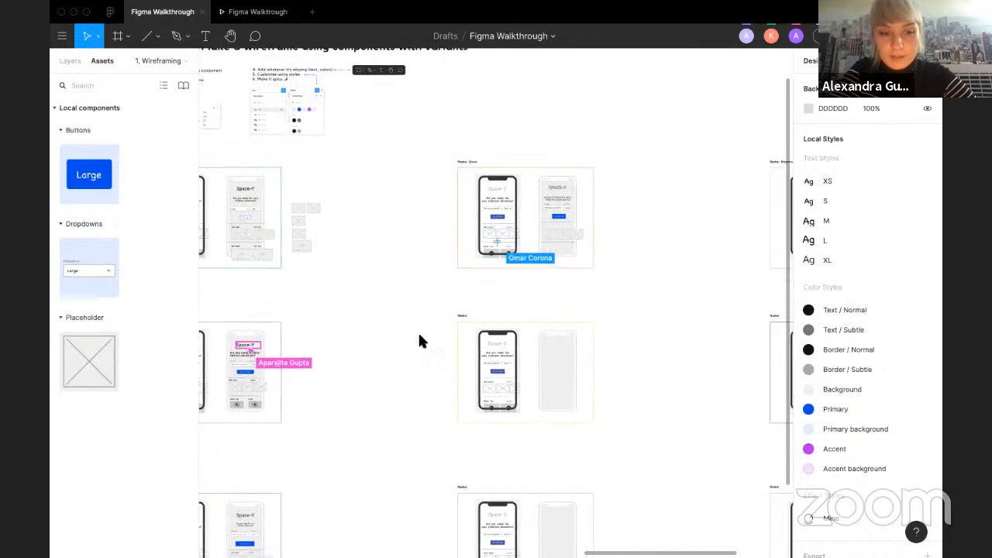
pyautogui.hscroll(-3, 417, 331)
pyautogui.scroll(-2, 417, 331)
pyautogui.scroll(-2, 419, 341)
pyautogui.hscroll(-1, 419, 341)
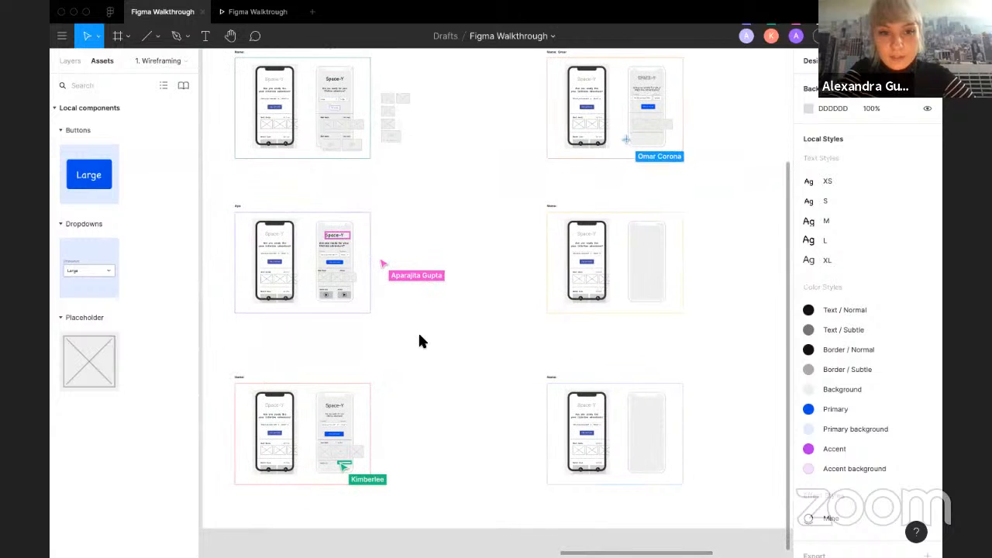
pyautogui.scroll(3, 279, 513)
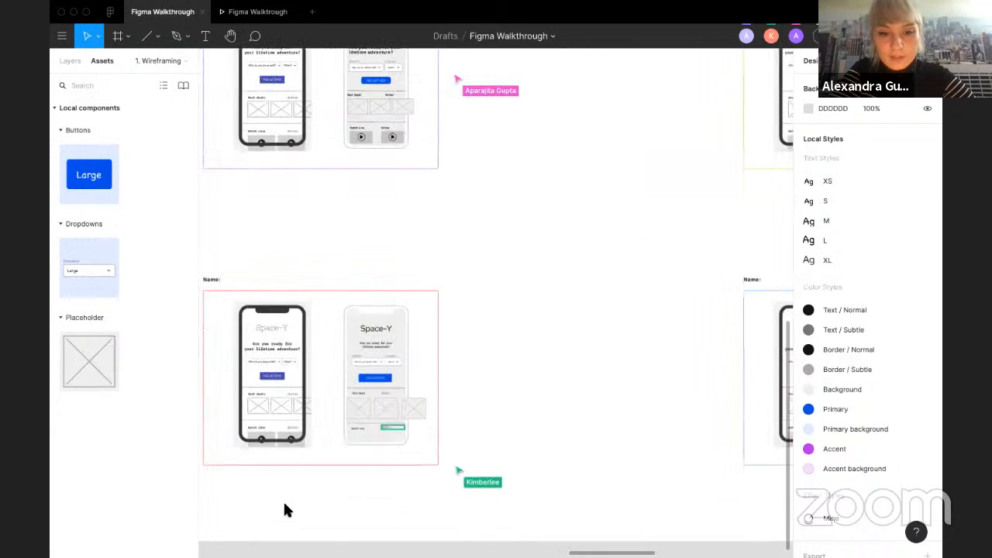
pyautogui.scroll(3, 349, 489)
pyautogui.scroll(-3, 350, 489)
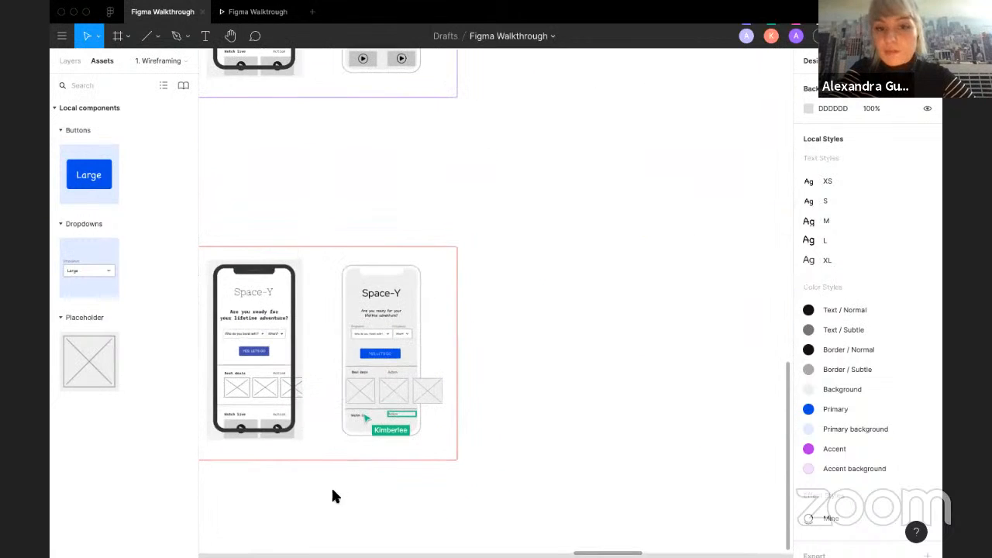
pyautogui.hscroll(7, 595, 416)
pyautogui.scroll(4, 595, 416)
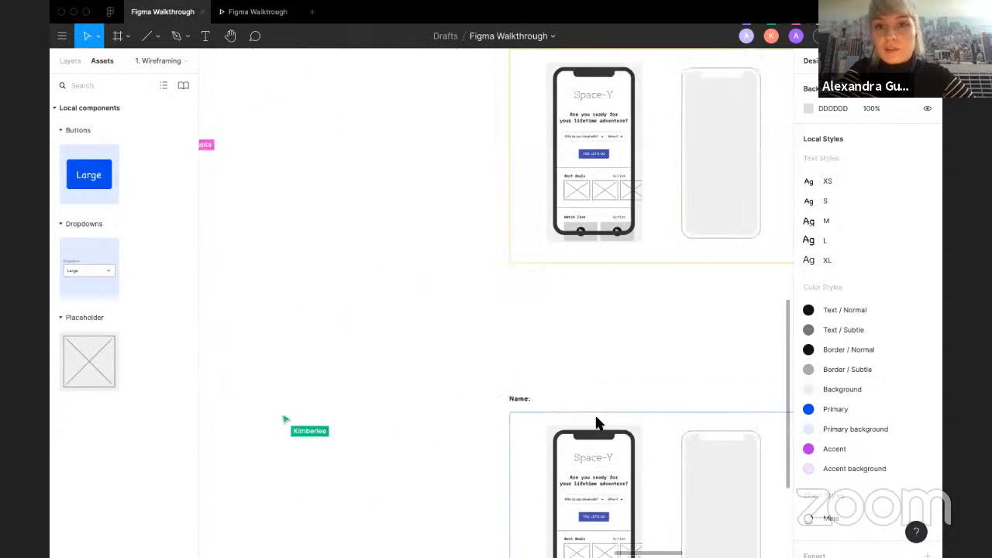
pyautogui.scroll(-2, 595, 417)
pyautogui.scroll(-2, 596, 419)
pyautogui.hscroll(4, 596, 419)
pyautogui.scroll(1, 596, 419)
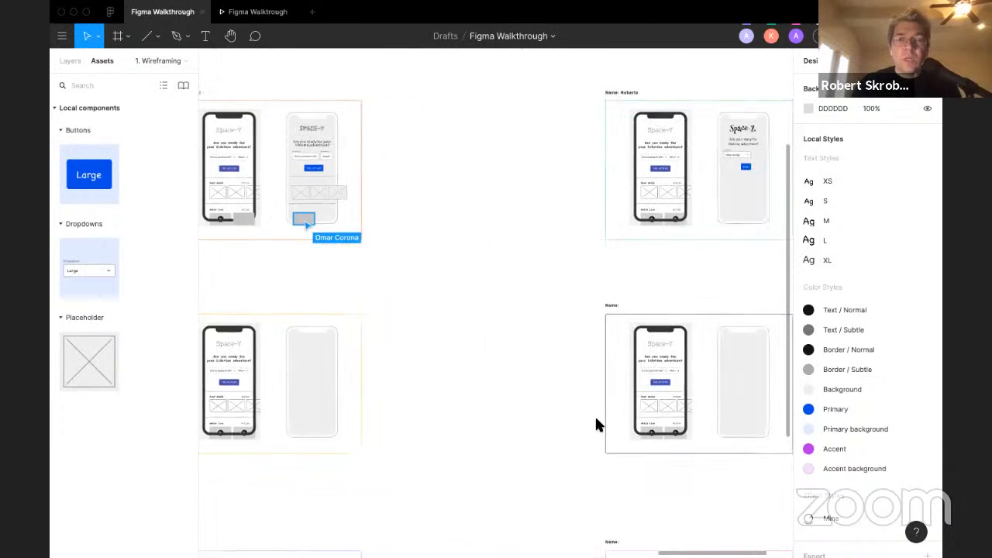
pyautogui.scroll(5, 693, 183)
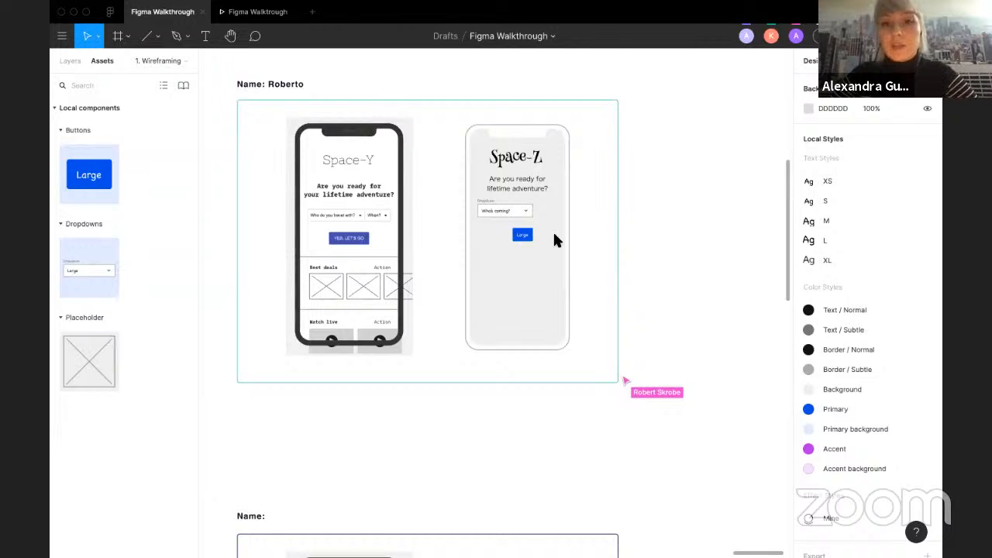
# Step: Change the fill of the main Solid Large button component to the Accent colour style
pyautogui.click(521, 242)
pyautogui.click(682, 312)
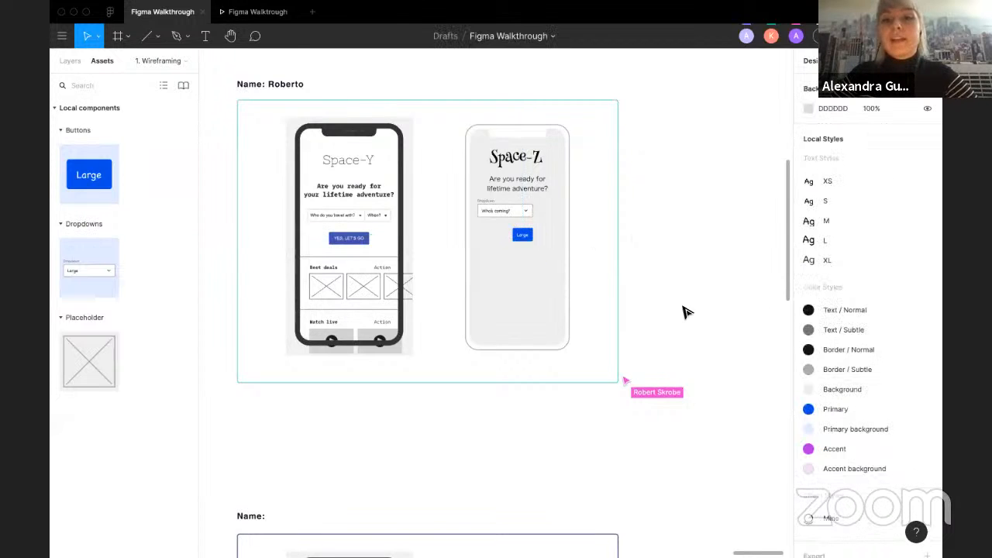
pyautogui.hscroll(-15, 682, 310)
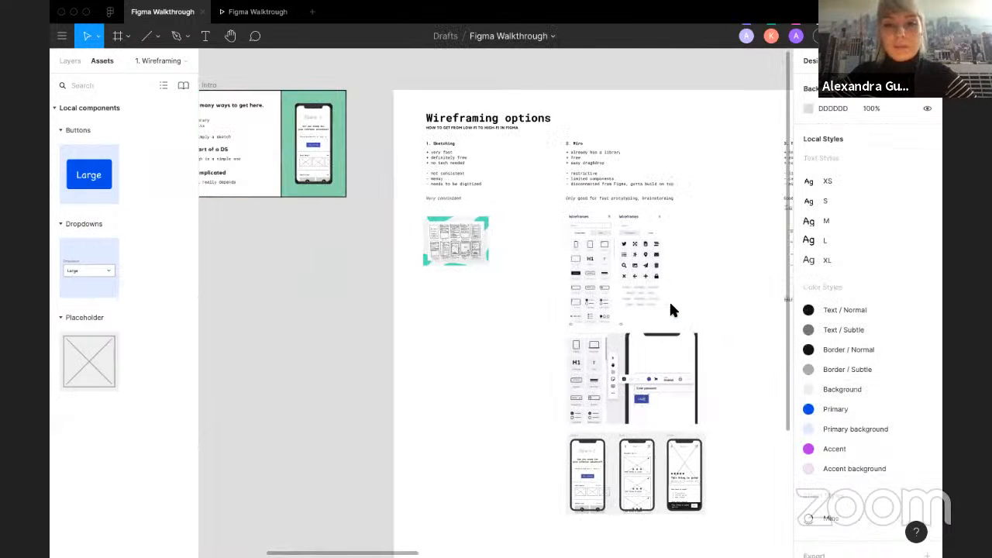
pyautogui.hscroll(10, 771, 332)
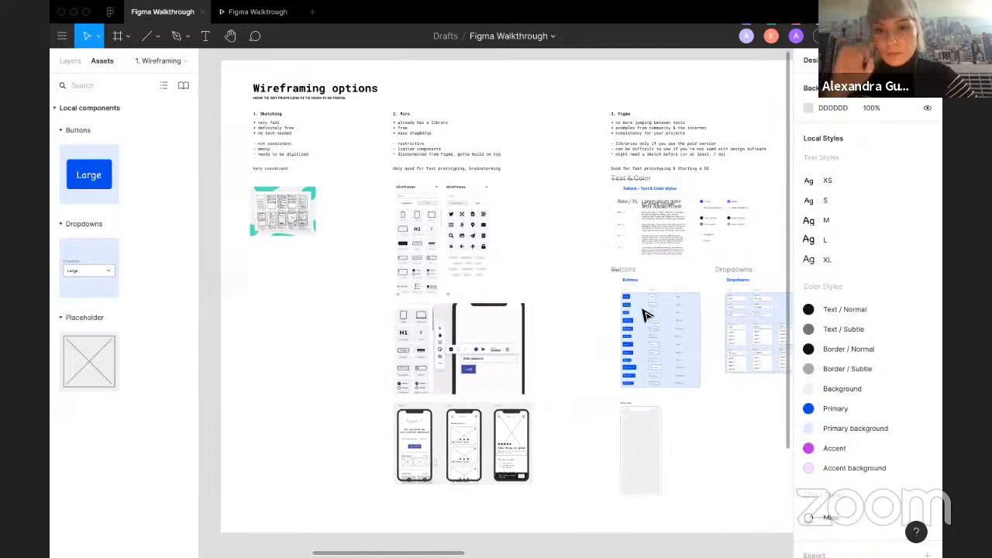
pyautogui.scroll(5, 643, 310)
pyautogui.scroll(-4, 646, 315)
pyautogui.hscroll(5, 647, 314)
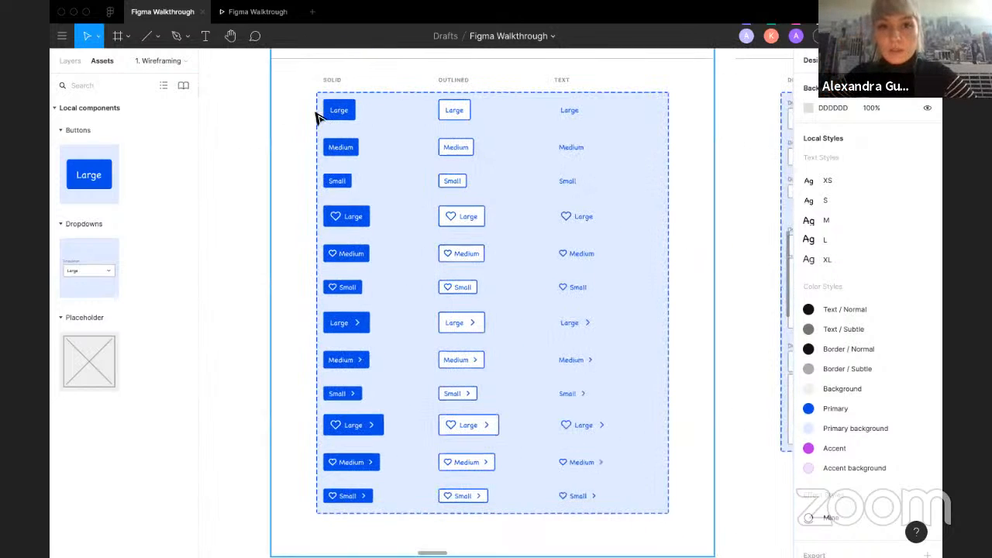
pyautogui.click(338, 110)
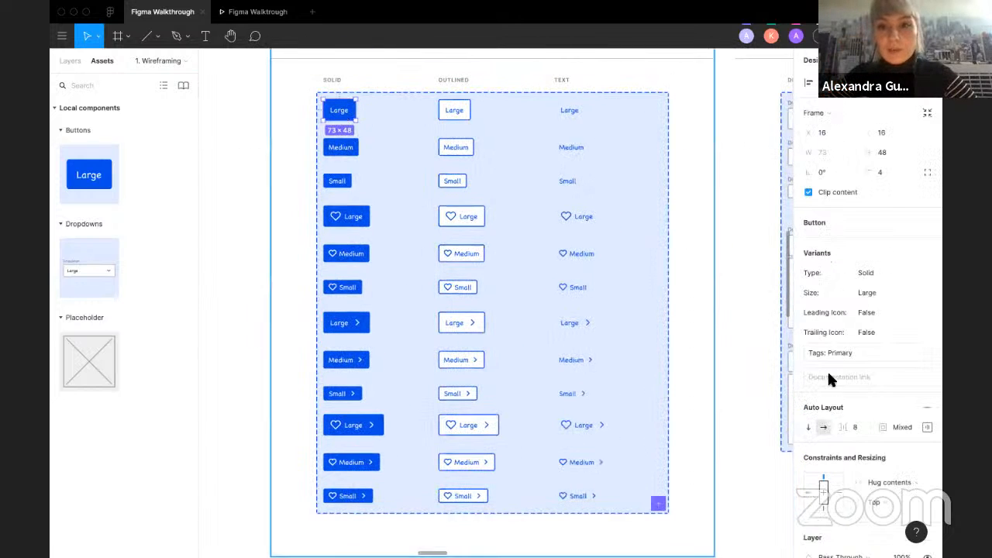
pyautogui.scroll(-3, 830, 376)
pyautogui.click(907, 462)
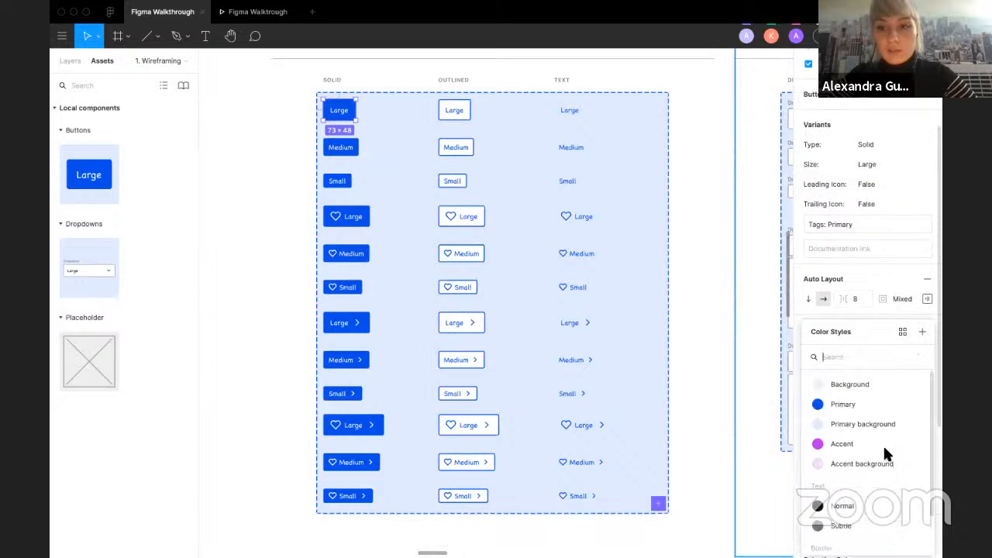
pyautogui.click(851, 438)
pyautogui.scroll(-8, 470, 285)
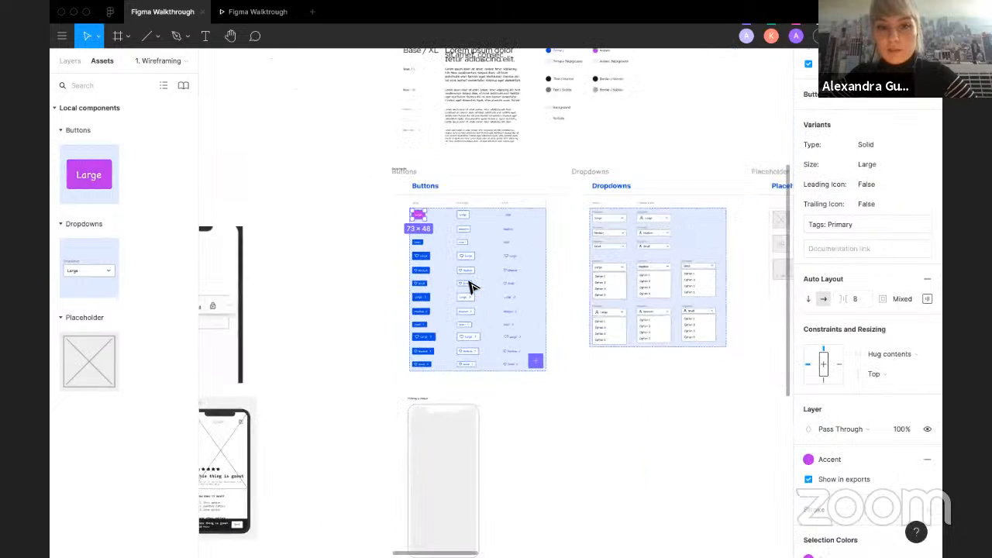
pyautogui.hscroll(7, 469, 286)
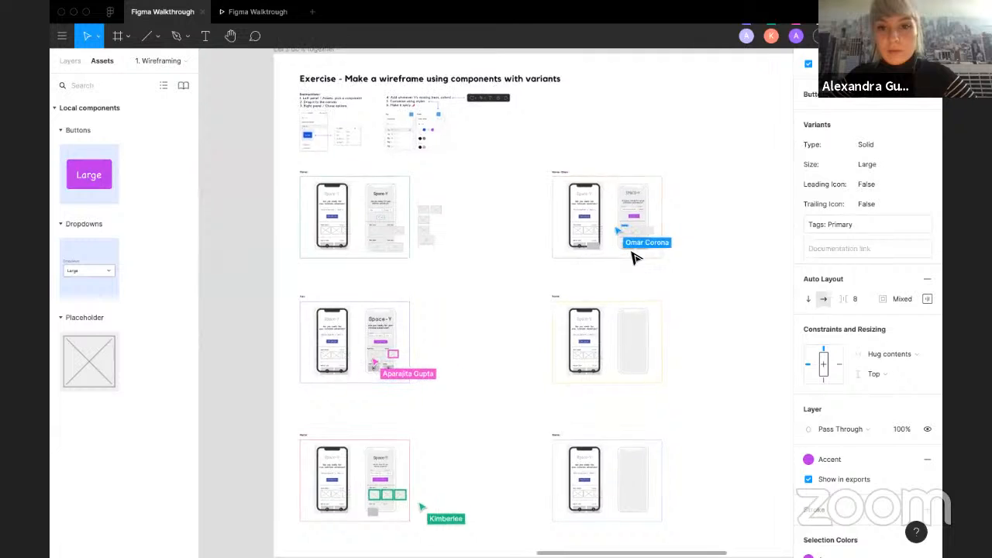
# Step: Open the colour styles list for the main button's fill in Roberto's frame and close it without choosing a style
pyautogui.scroll(10, 635, 255)
pyautogui.scroll(1, 681, 211)
pyautogui.hscroll(2, 681, 211)
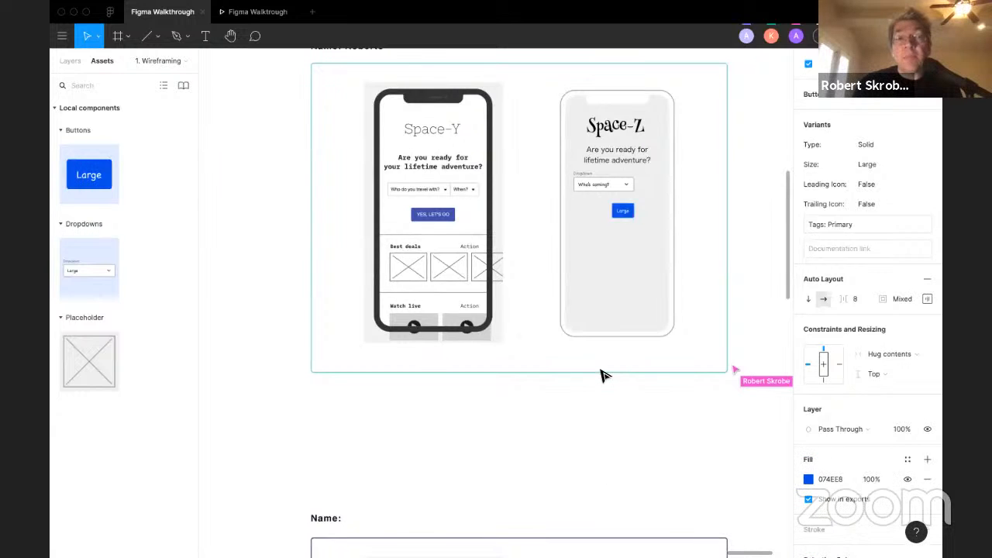
pyautogui.scroll(-3, 602, 377)
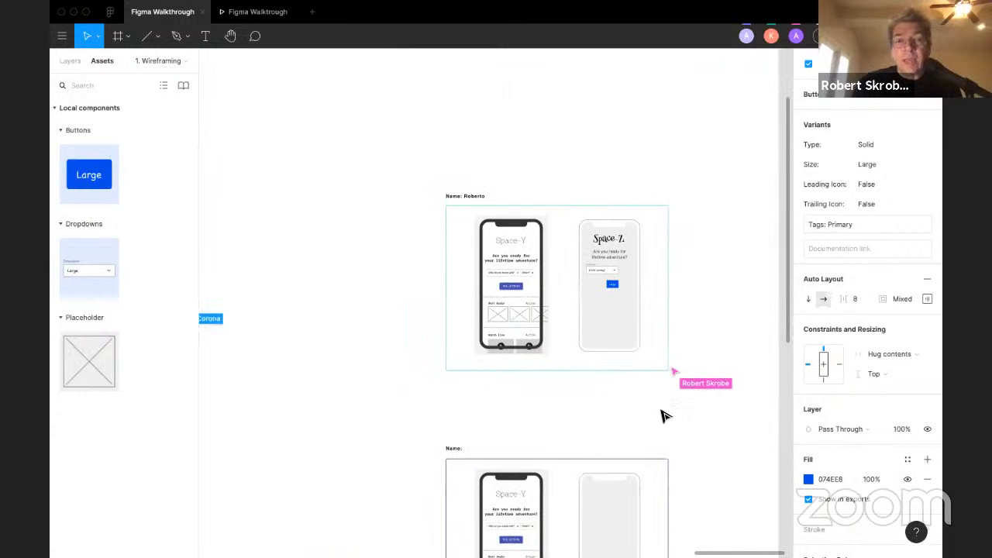
pyautogui.click(908, 457)
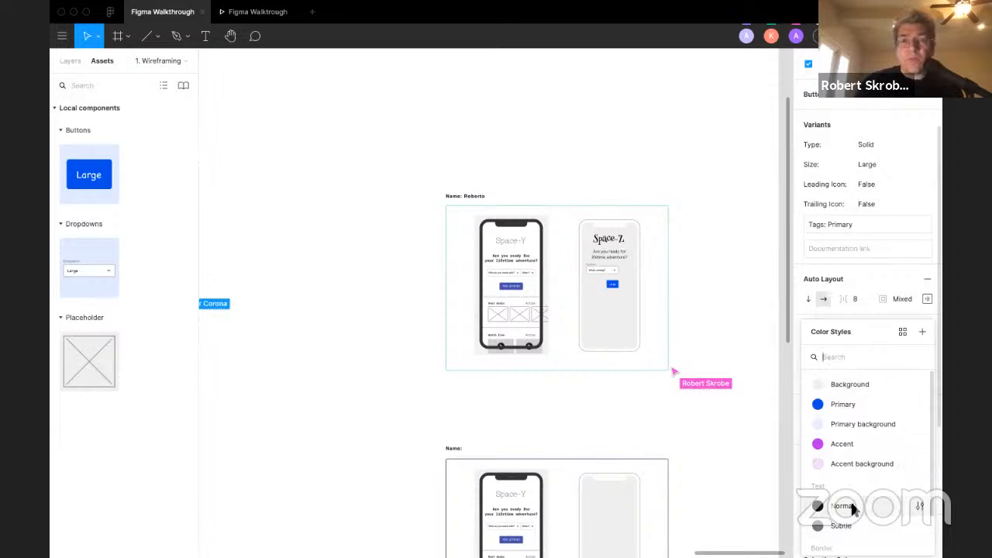
pyautogui.scroll(-2, 853, 503)
pyautogui.scroll(2, 853, 504)
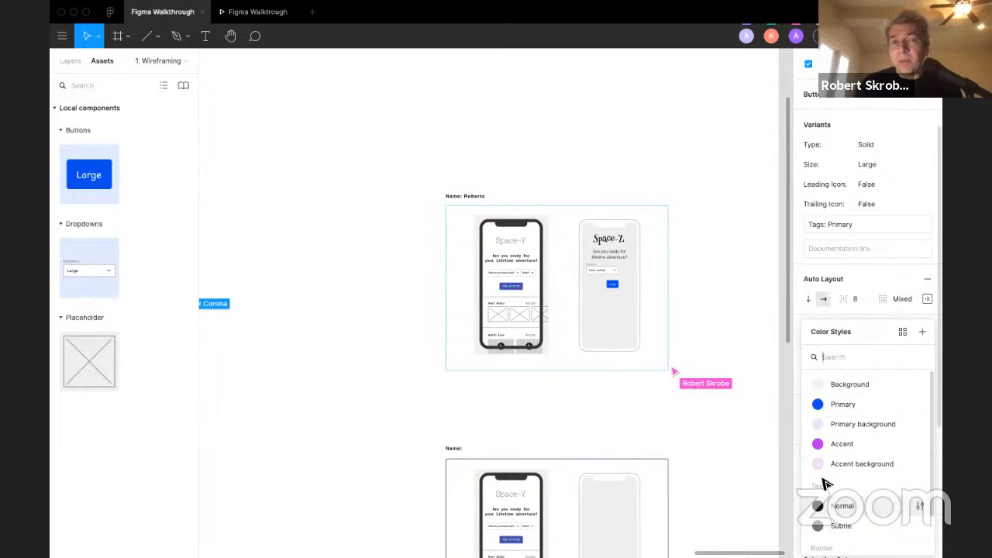
pyautogui.click(748, 431)
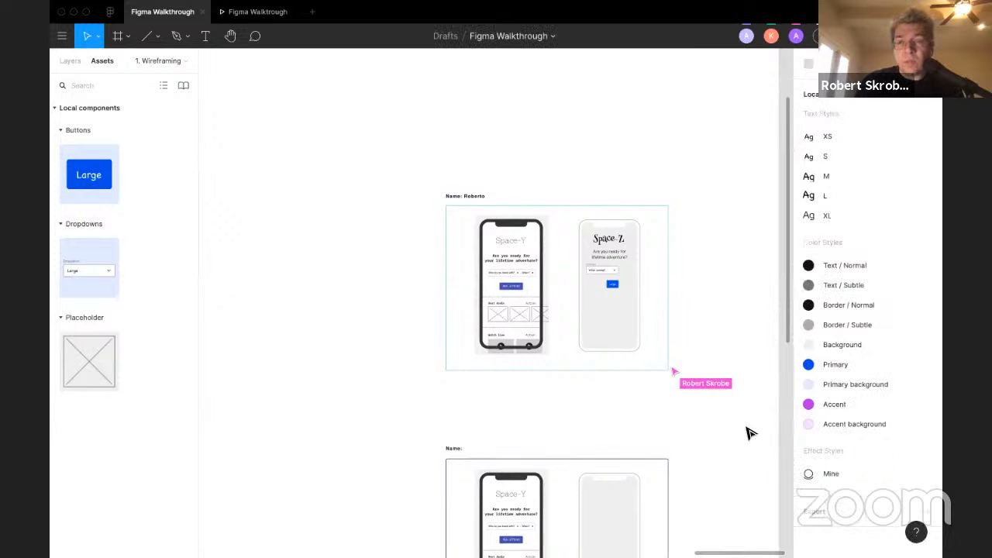
# Step: Try applying the Accent colour style to the Large button instance in Roberto's Space-Z screen, then undo it
pyautogui.hscroll(1, 748, 431)
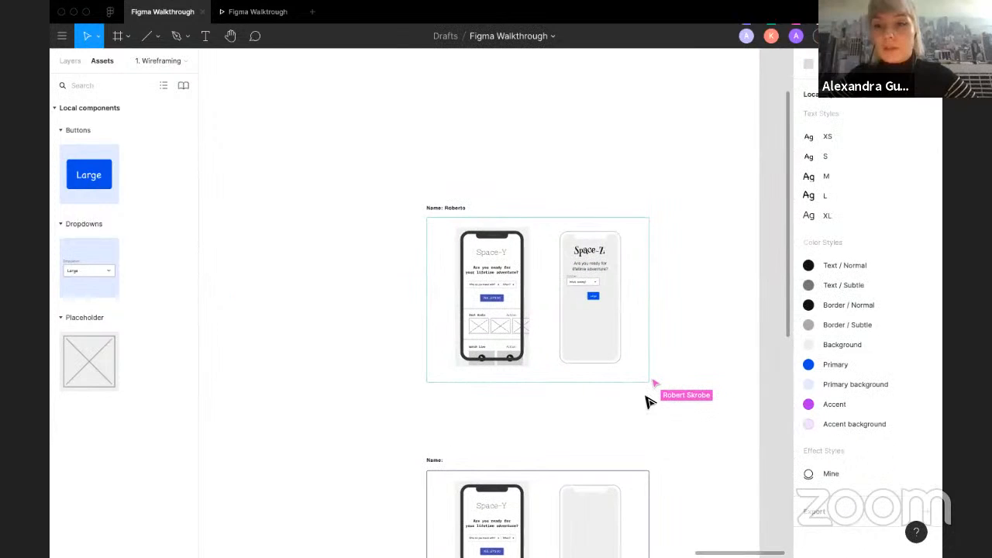
pyautogui.click(593, 296)
pyautogui.click(903, 426)
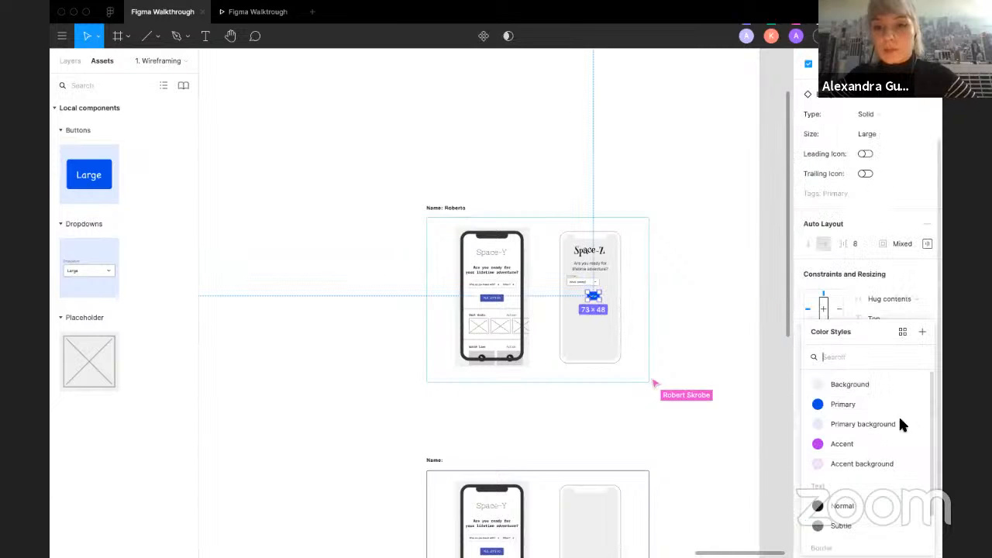
pyautogui.click(862, 438)
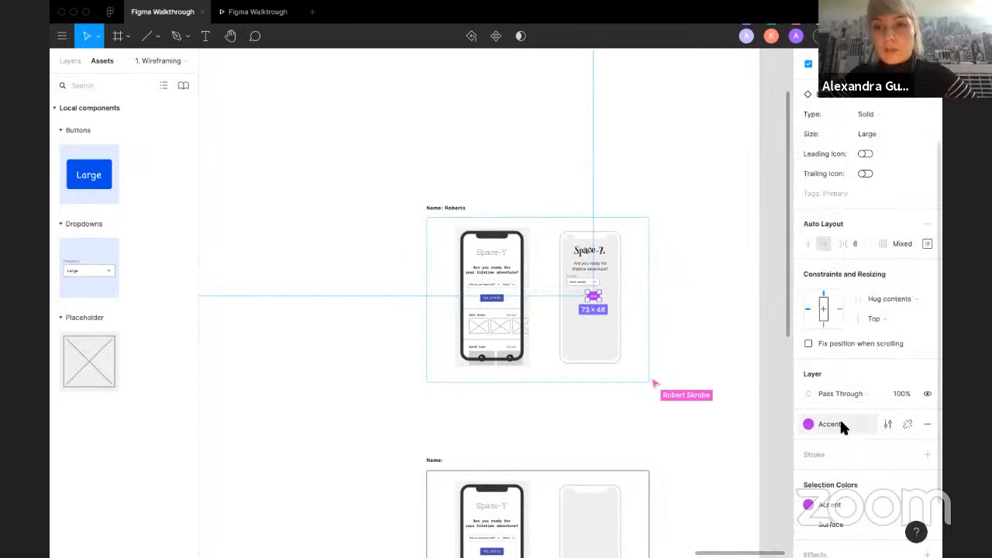
pyautogui.hotkey('ctrl', 'z')
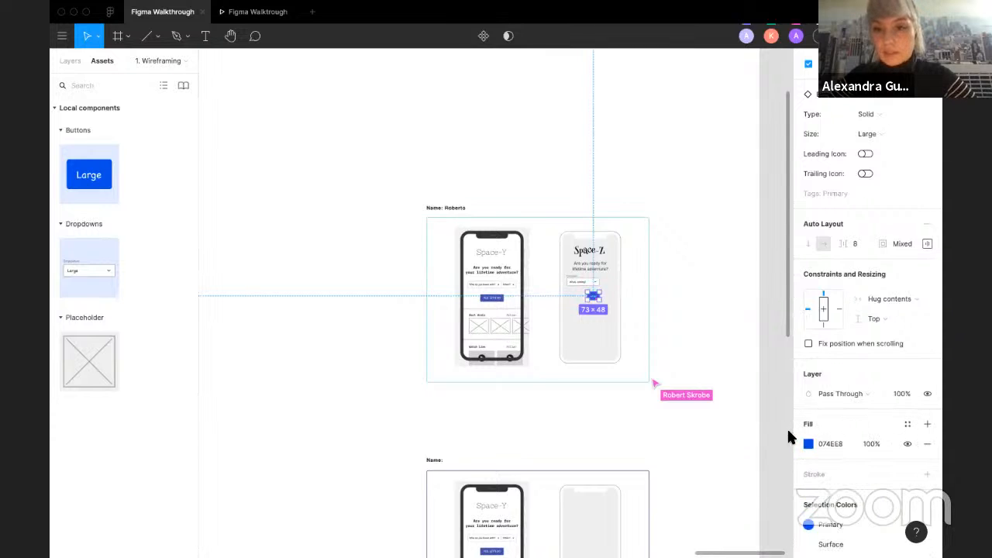
pyautogui.click(905, 424)
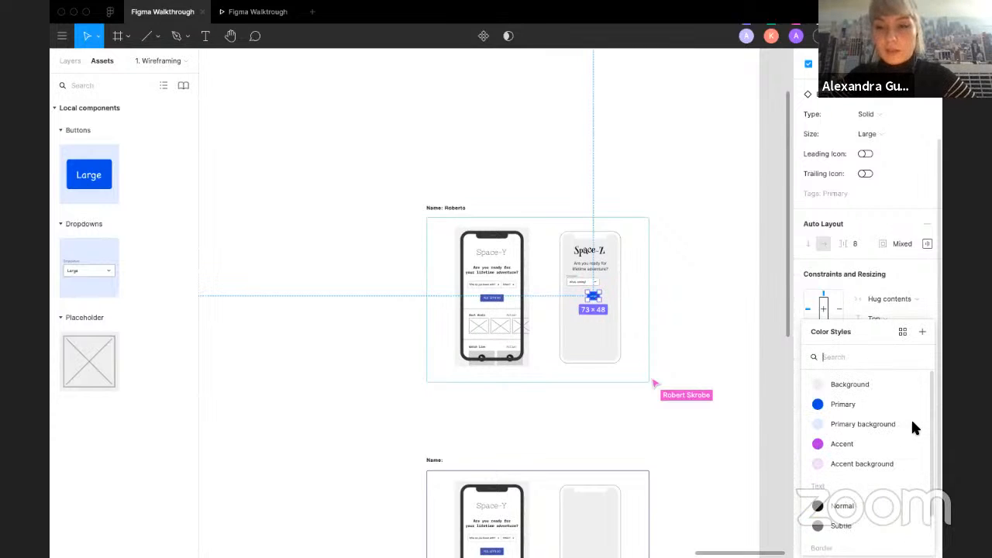
pyautogui.click(689, 310)
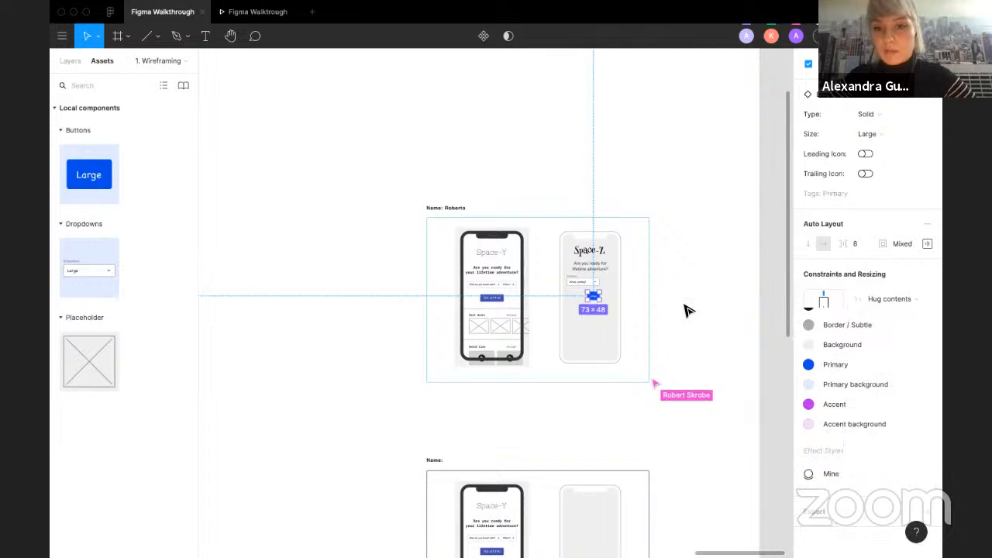
# Step: Draw a rectangle about 145 × 116 beside Roberto's frame
pyautogui.scroll(3, 687, 310)
pyautogui.click(151, 37)
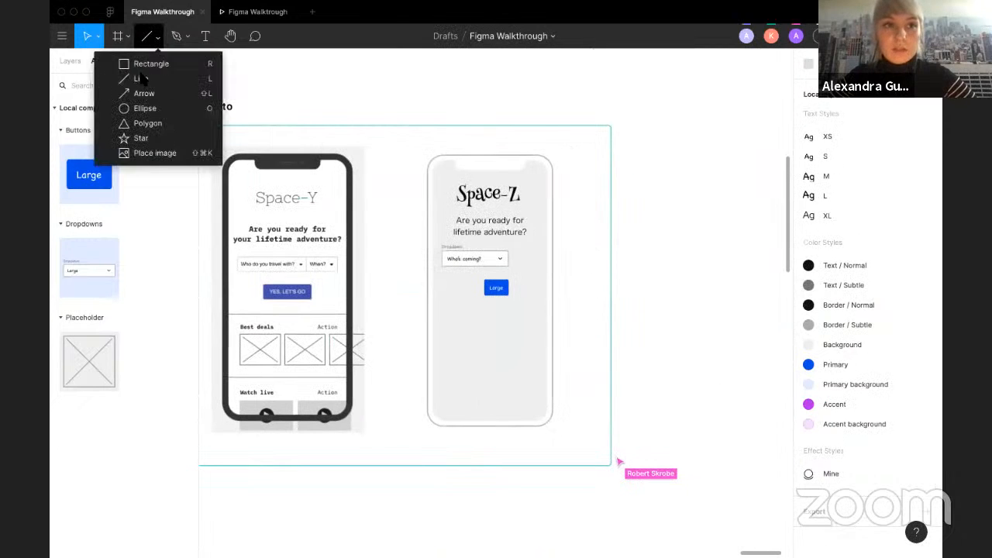
pyautogui.click(155, 62)
pyautogui.moveTo(637, 253)
pyautogui.mouseDown()
pyautogui.moveTo(685, 275)
pyautogui.moveTo(688, 291)
pyautogui.mouseUp()
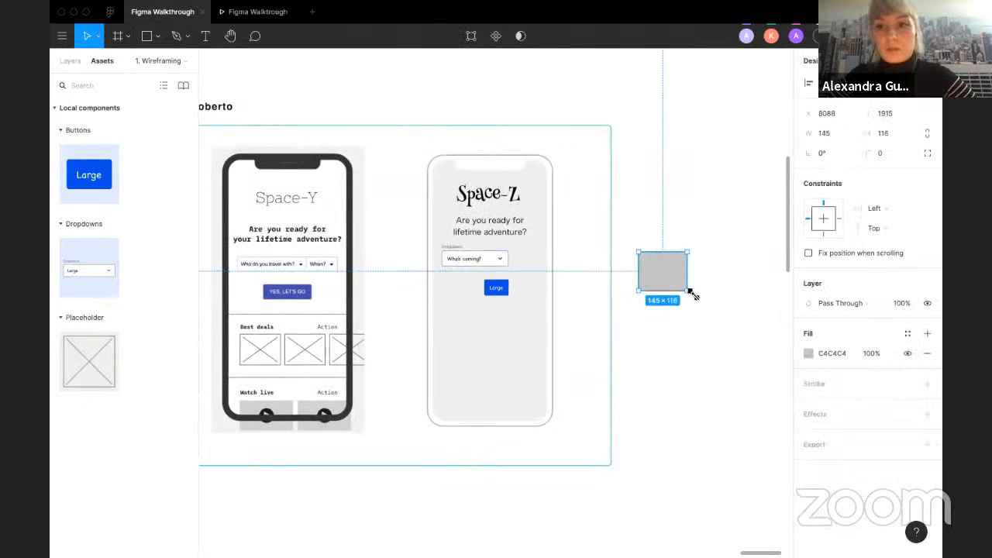
# Step: Set the rectangle's fill to the red colour FF4F4F using the colour picker
pyautogui.click(903, 332)
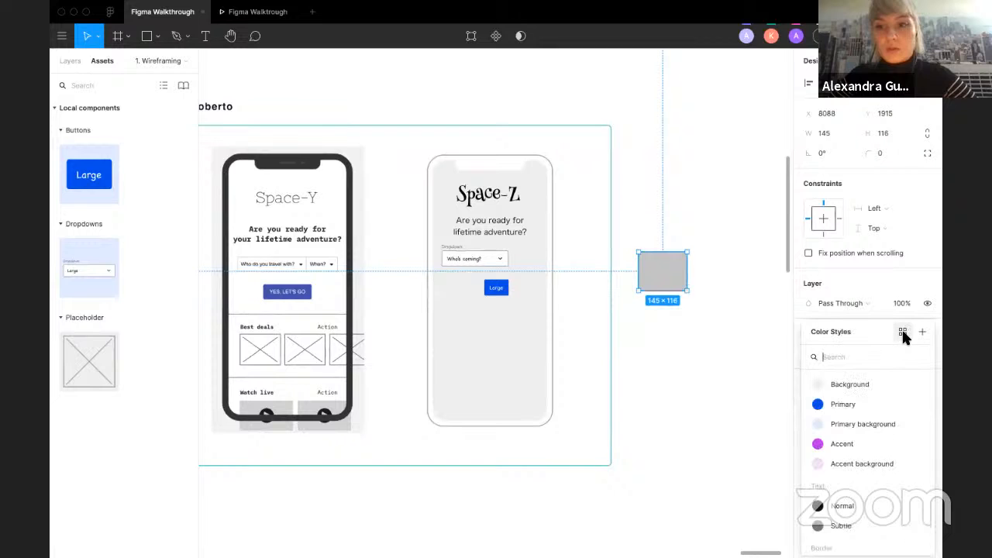
pyautogui.click(841, 313)
pyautogui.click(815, 352)
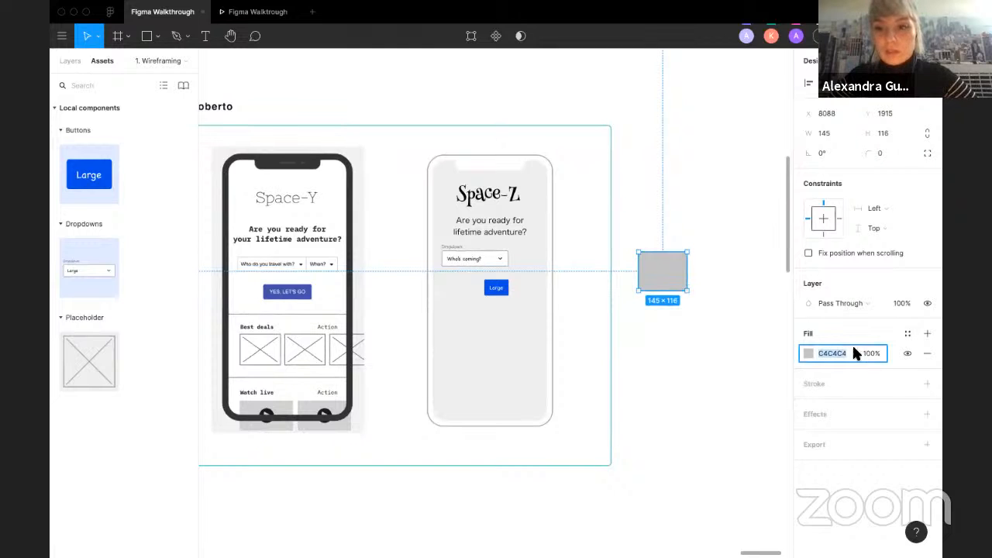
pyautogui.click(809, 351)
pyautogui.moveTo(774, 300); pyautogui.dragTo(799, 297)
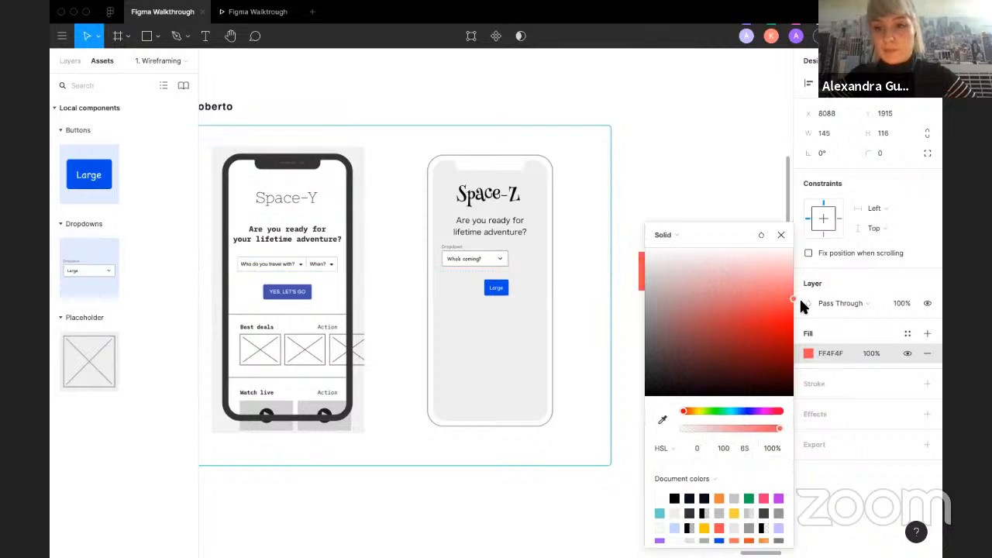
pyautogui.click(687, 189)
pyautogui.click(655, 255)
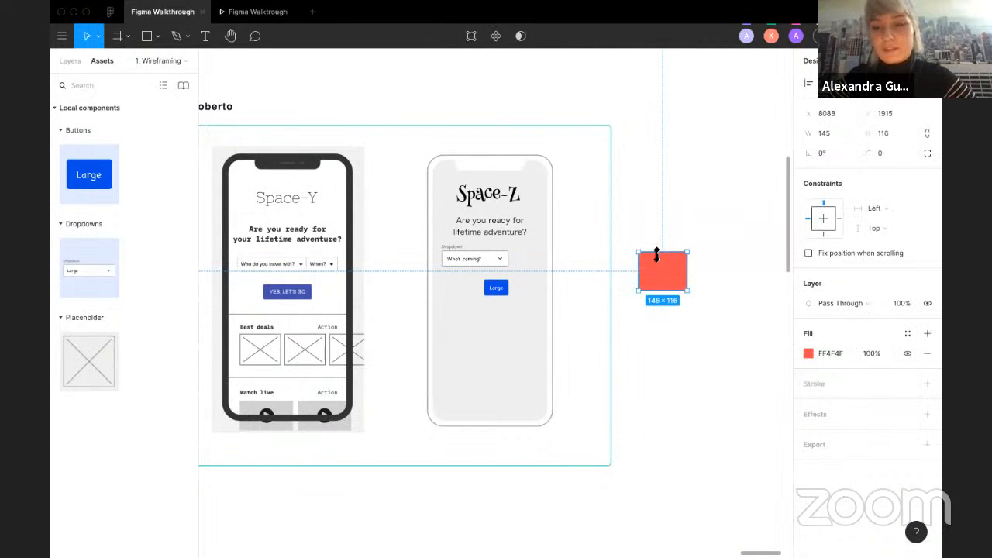
pyautogui.click(925, 334)
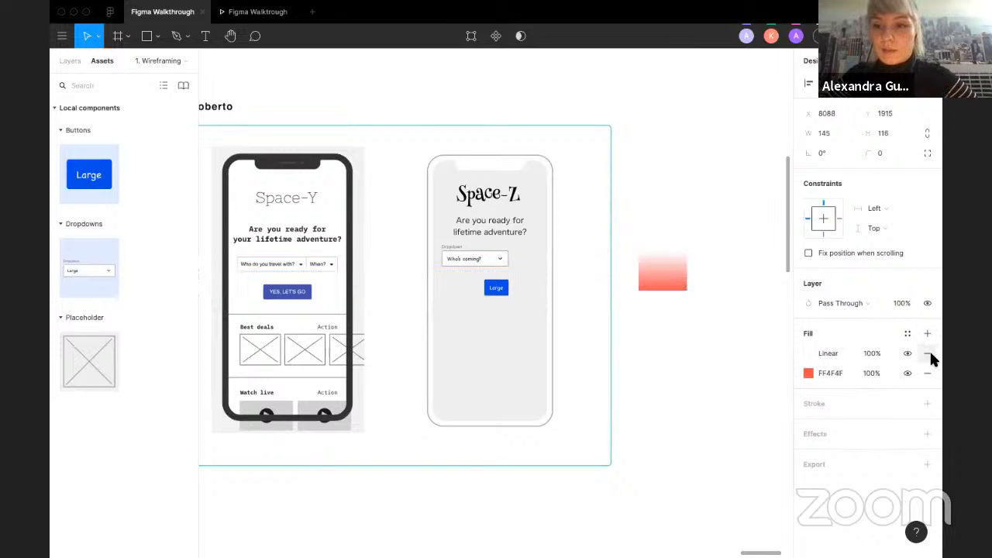
pyautogui.click(928, 354)
pyautogui.click(903, 333)
pyautogui.click(853, 306)
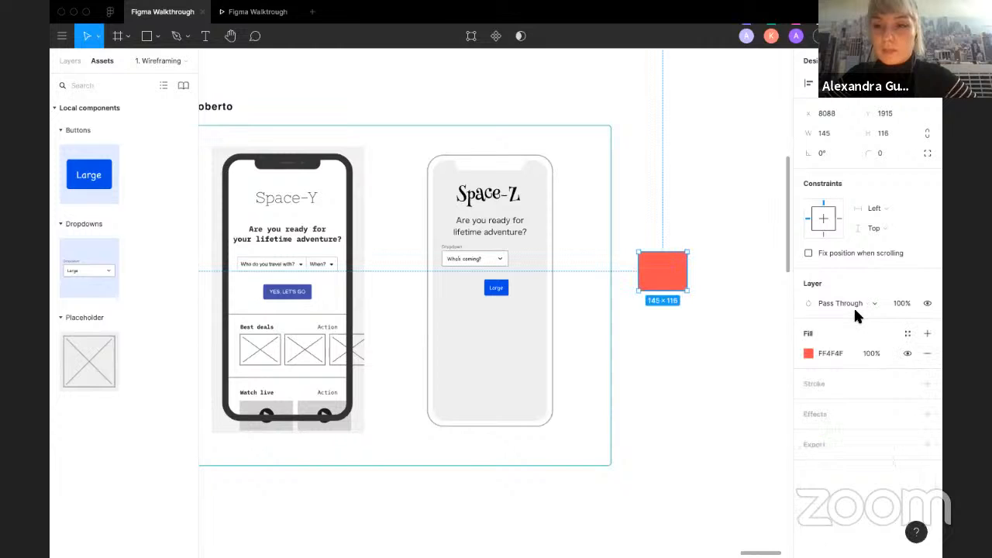
# Step: Create a new colour style named Funny color from the rectangle's fill, then delete the rectangle
pyautogui.click(904, 328)
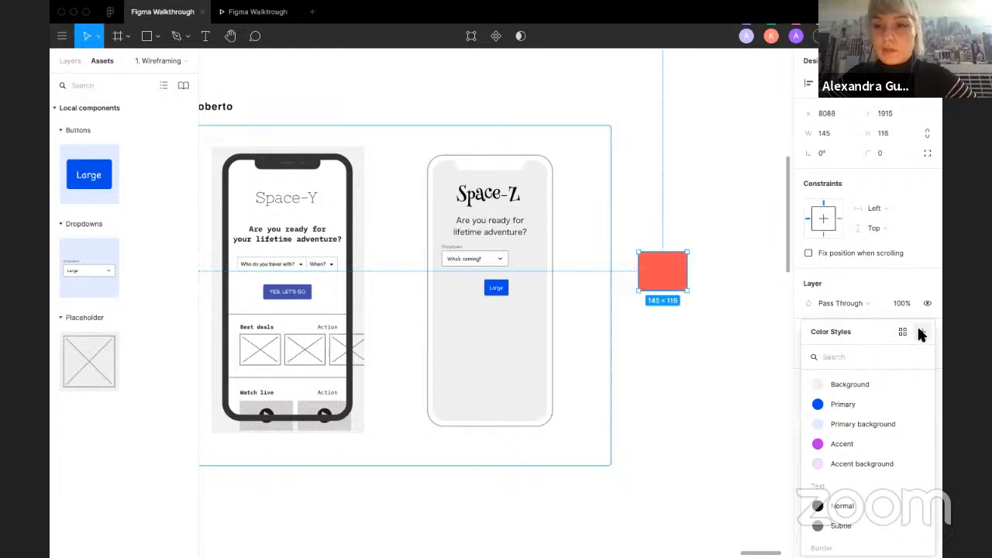
pyautogui.click(918, 330)
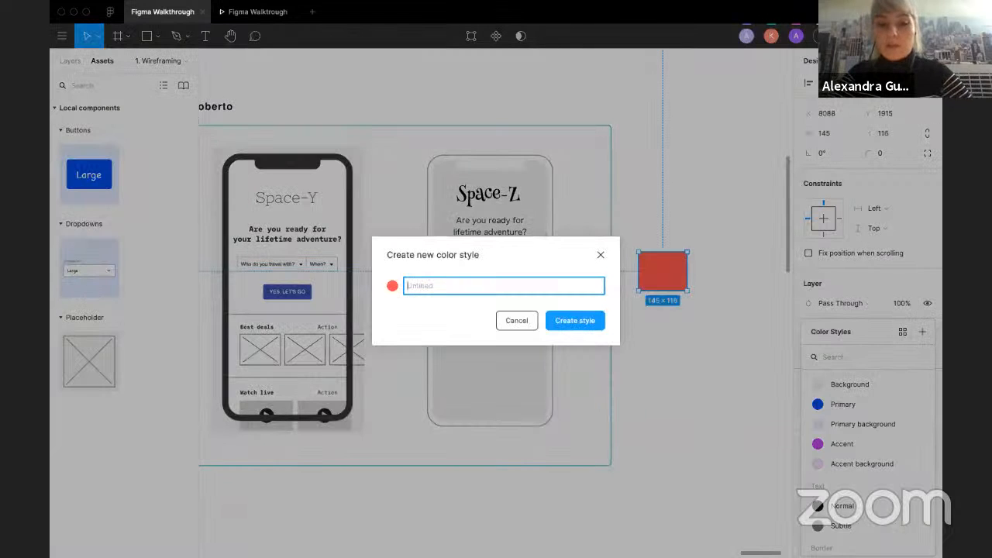
pyautogui.write('Fun')
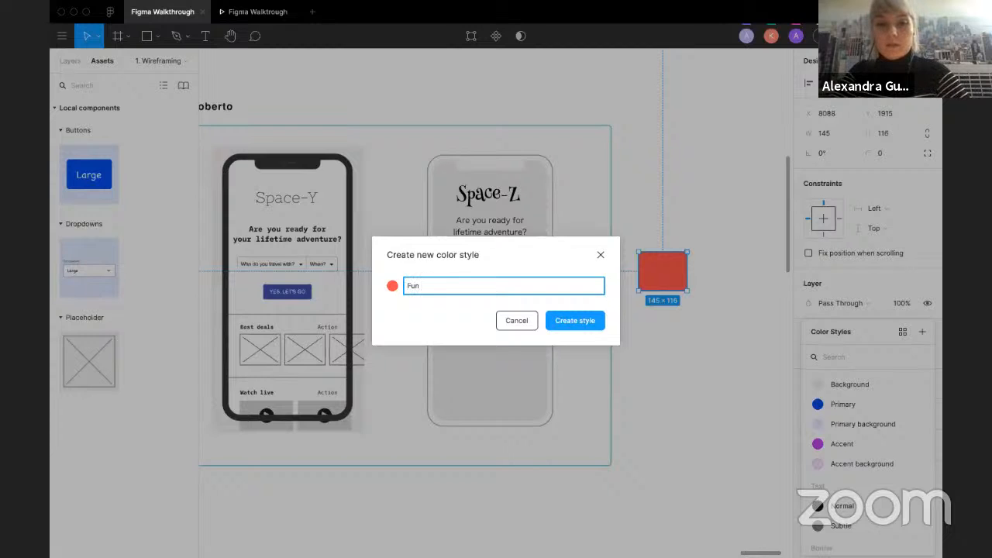
pyautogui.write('ny color')
pyautogui.press('Return')
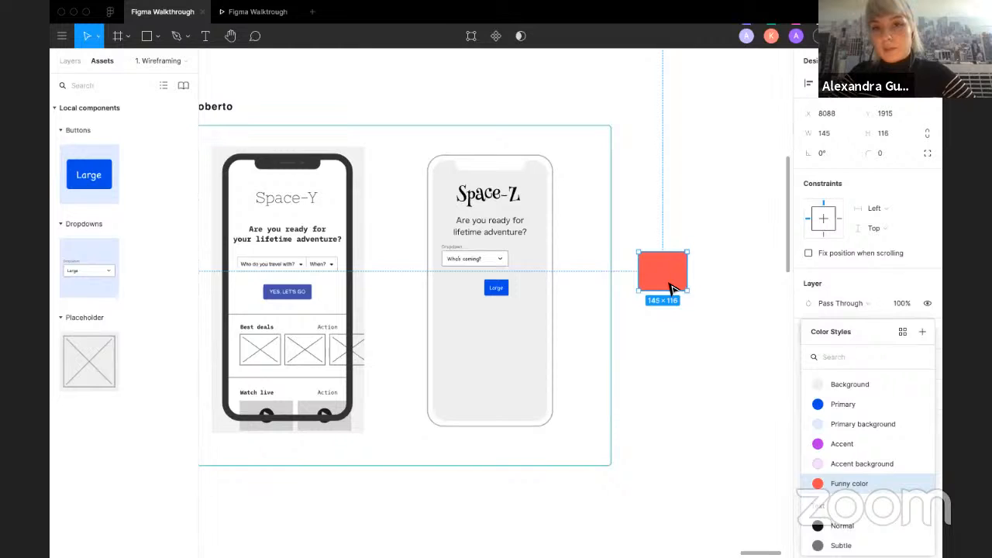
pyautogui.press('Delete')
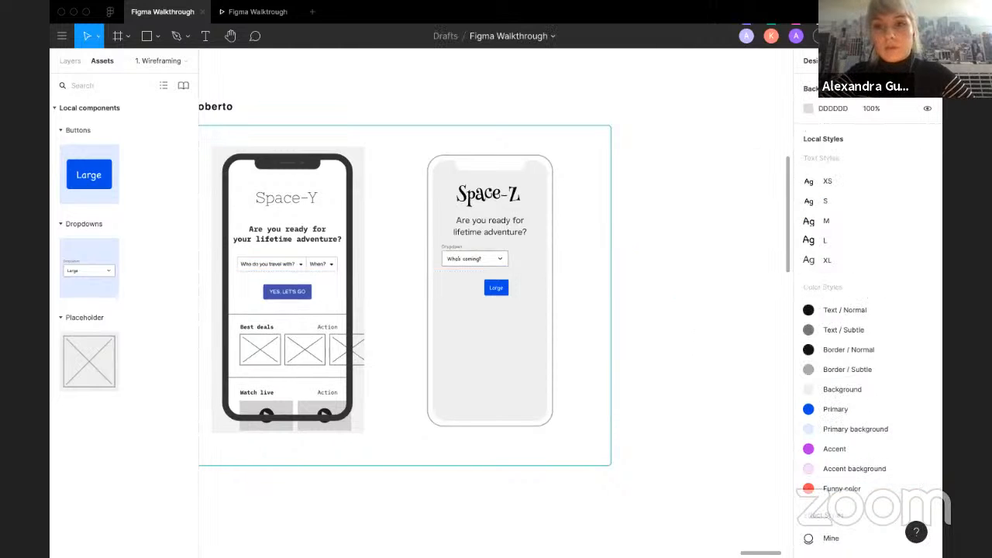
pyautogui.click(715, 8)
pyautogui.click(633, 102)
pyautogui.moveTo(715, 10)
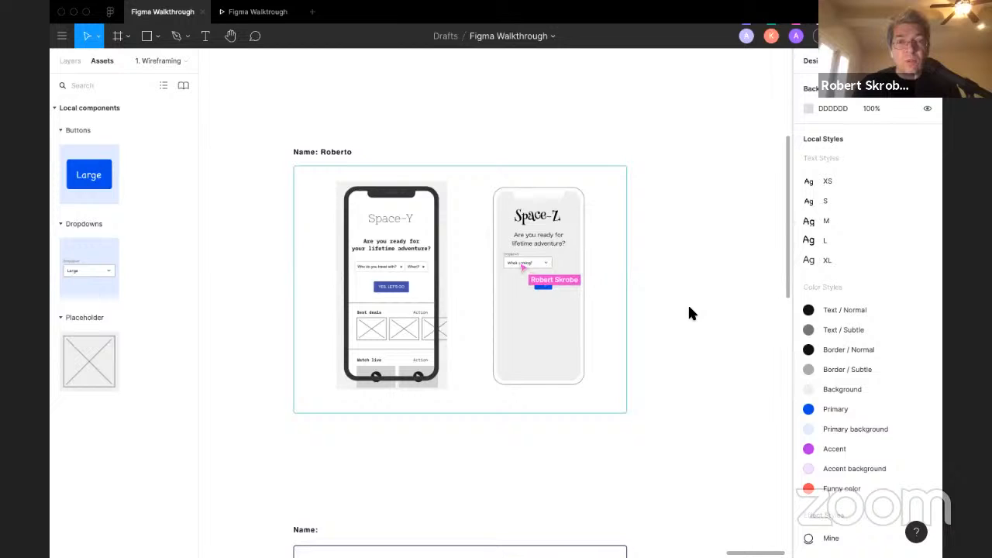
# Step: Inspect the Dropdown instance in Roberto's Space-Z screen
pyautogui.click(533, 264)
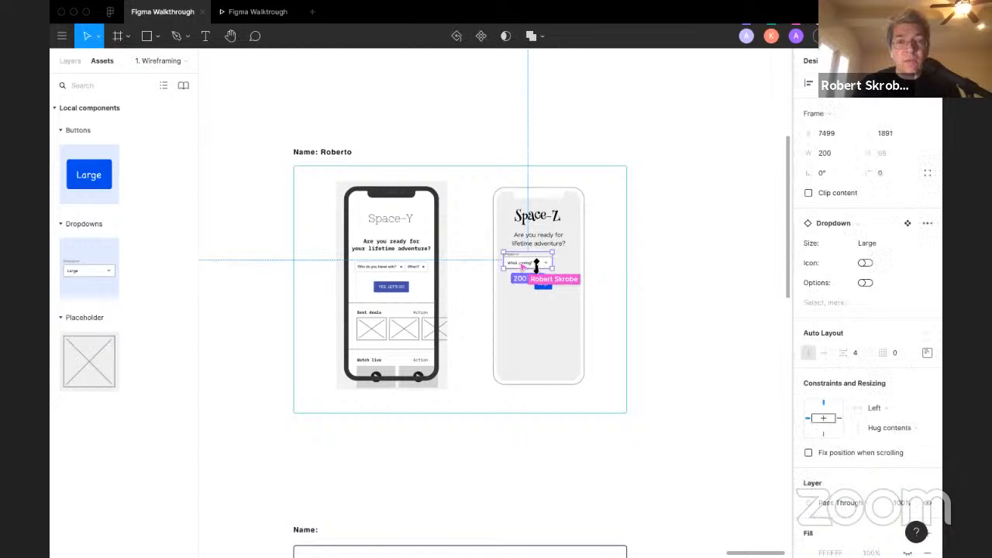
pyautogui.click(679, 290)
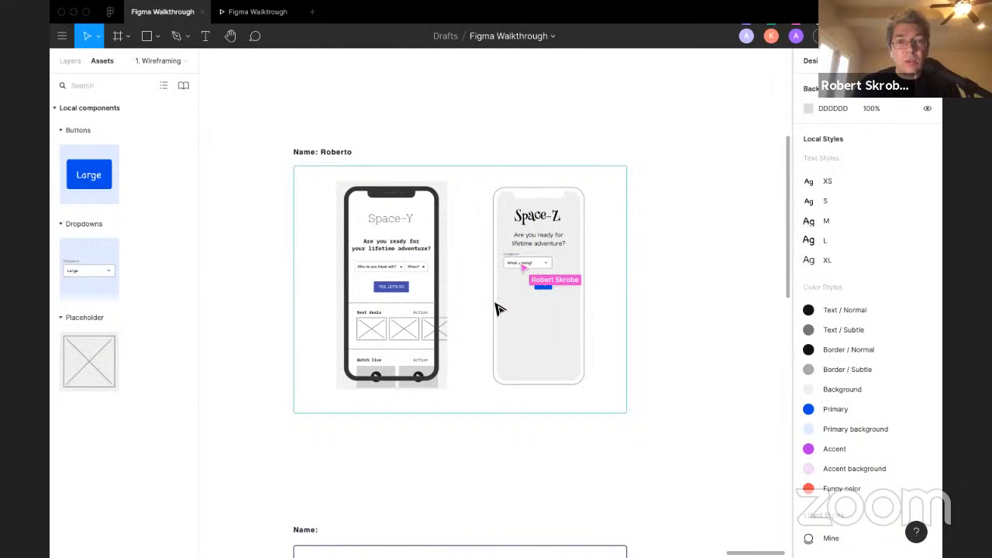
pyautogui.click(517, 267)
pyautogui.click(674, 245)
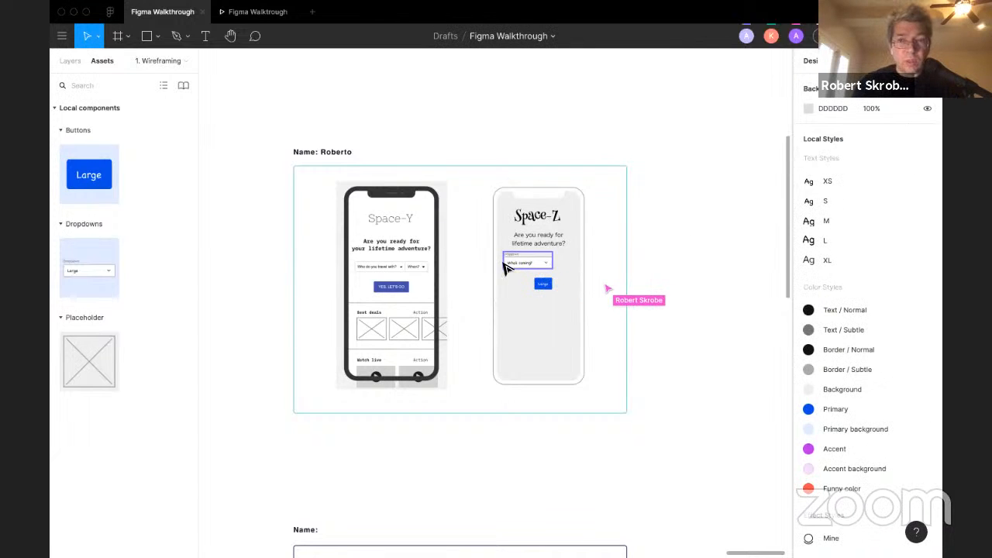
pyautogui.scroll(5, 505, 267)
pyautogui.scroll(-5, 506, 267)
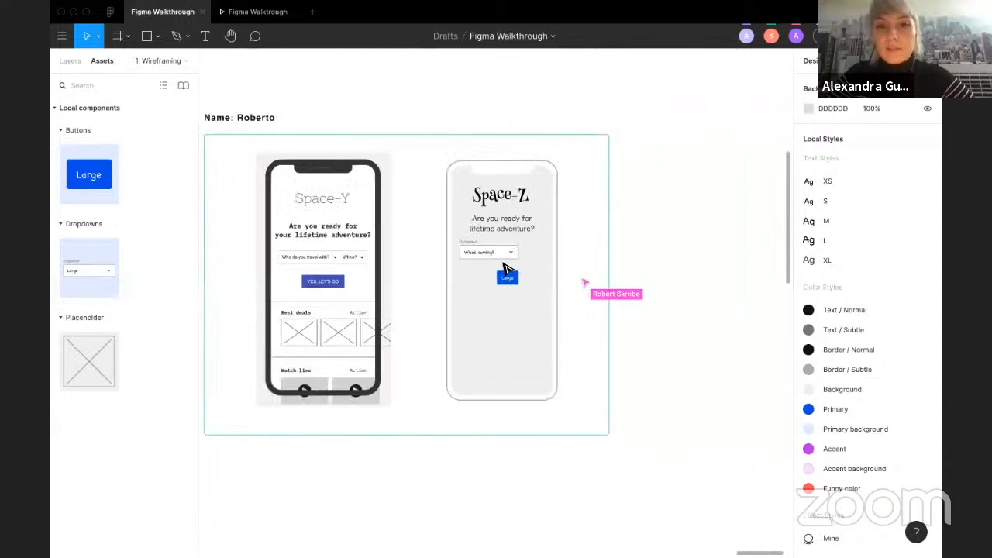
pyautogui.scroll(3, 504, 267)
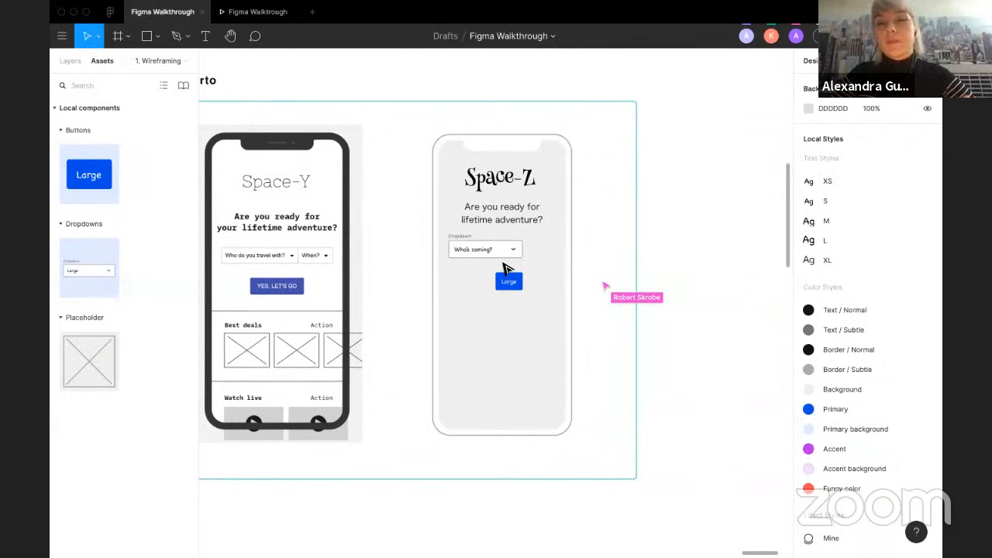
pyautogui.scroll(-5, 393, 288)
pyautogui.hscroll(-6, 394, 288)
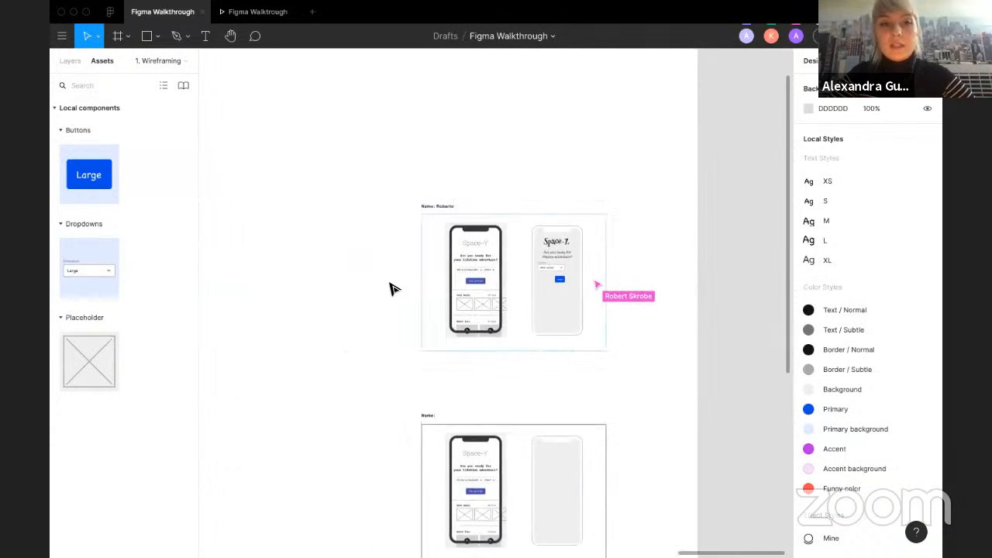
# Step: Inspect the group of placeholder images beside a participant's wireframe and select one of them
pyautogui.hscroll(1, 394, 289)
pyautogui.hscroll(-3, 392, 289)
pyautogui.hscroll(4, 348, 287)
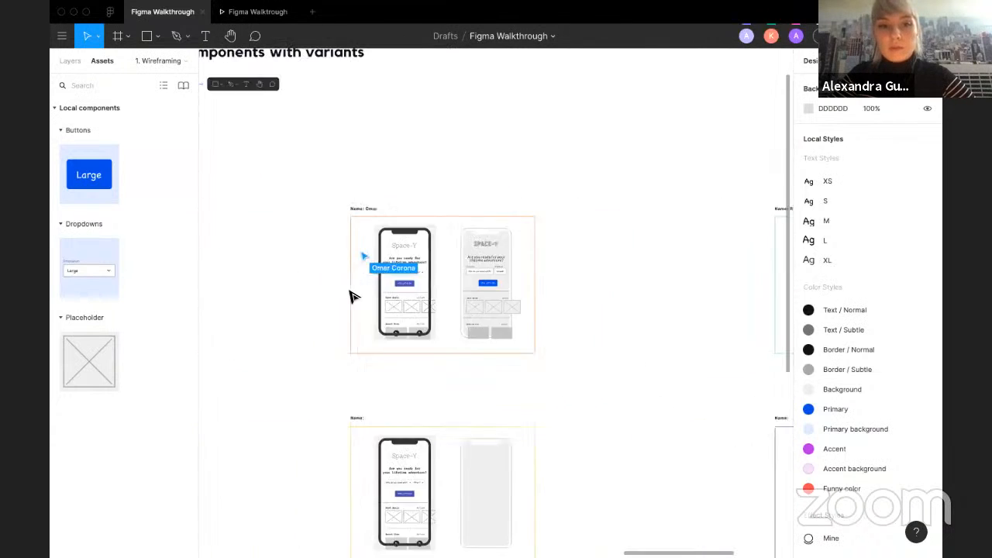
pyautogui.hscroll(-4, 354, 292)
pyautogui.scroll(3, 326, 285)
pyautogui.hscroll(-1, 325, 285)
pyautogui.click(348, 265)
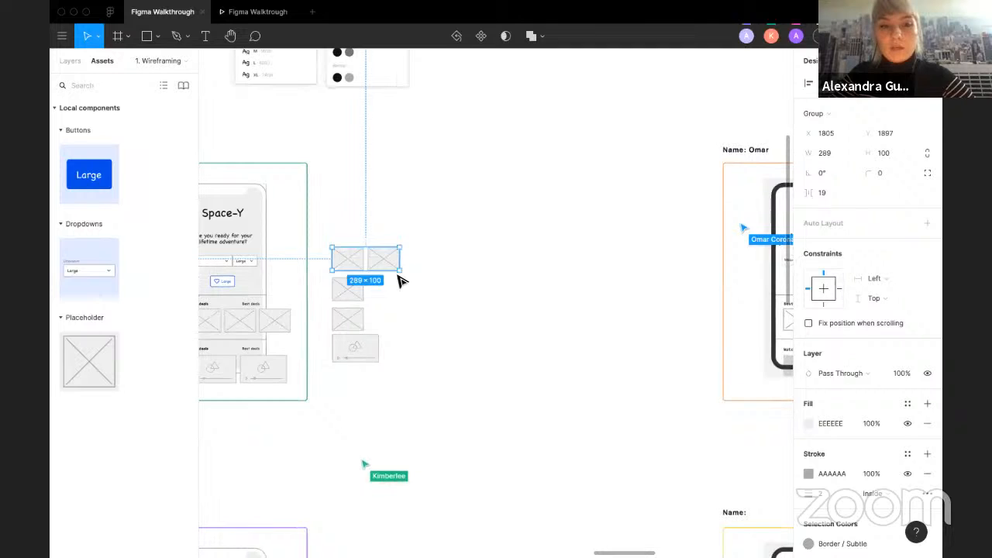
pyautogui.click(396, 275)
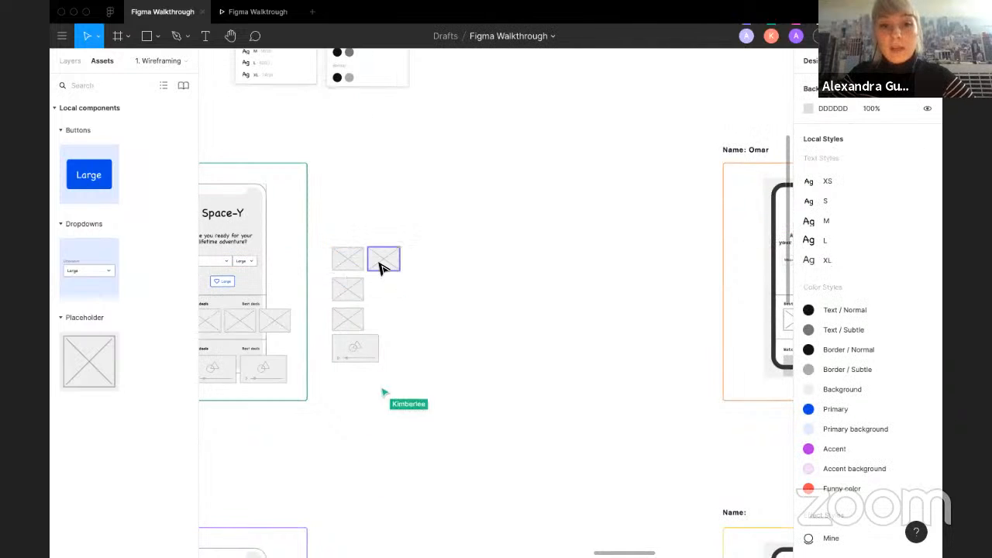
pyautogui.click(374, 260)
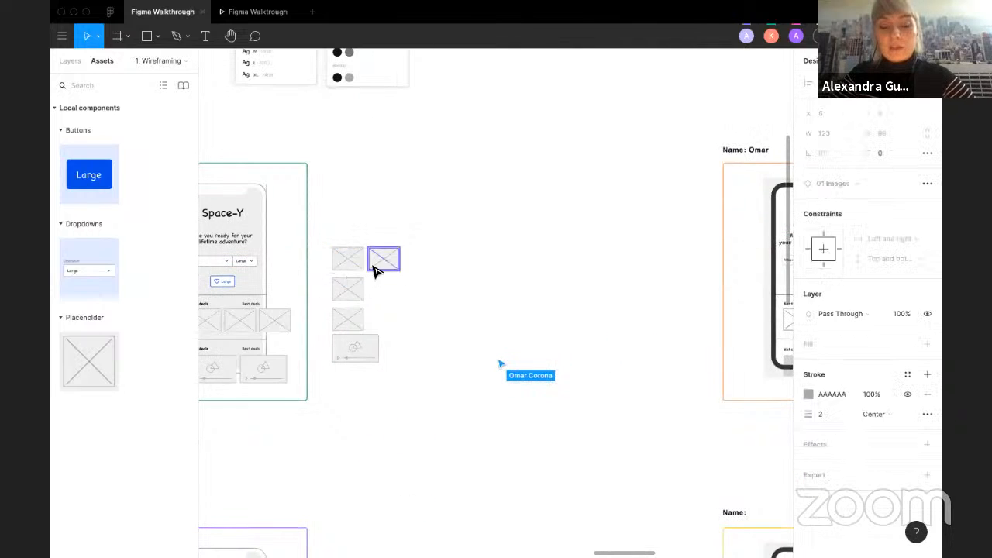
# Step: Zoom into the placeholder images group beside the wireframe and inspect one of its image instances
pyautogui.scroll(5, 374, 265)
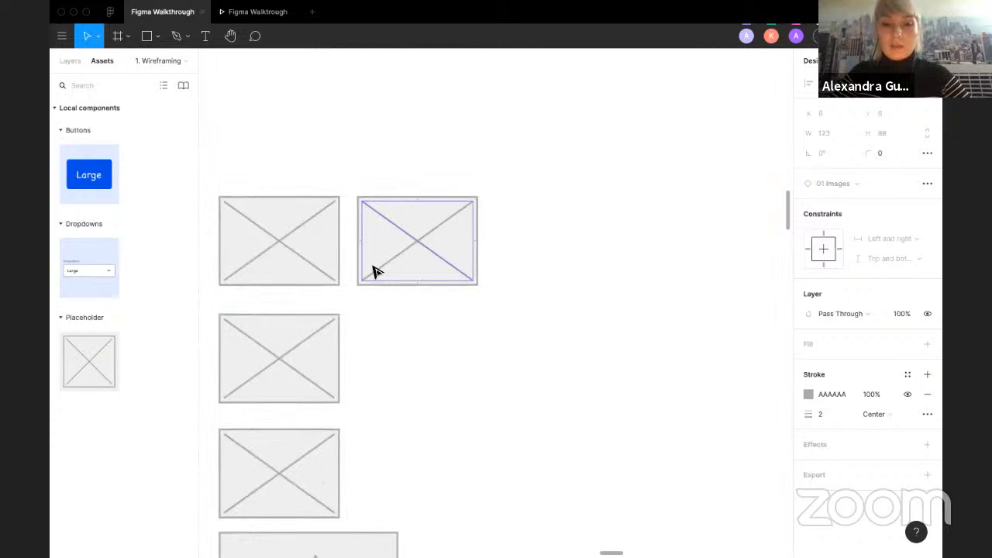
pyautogui.click(532, 274)
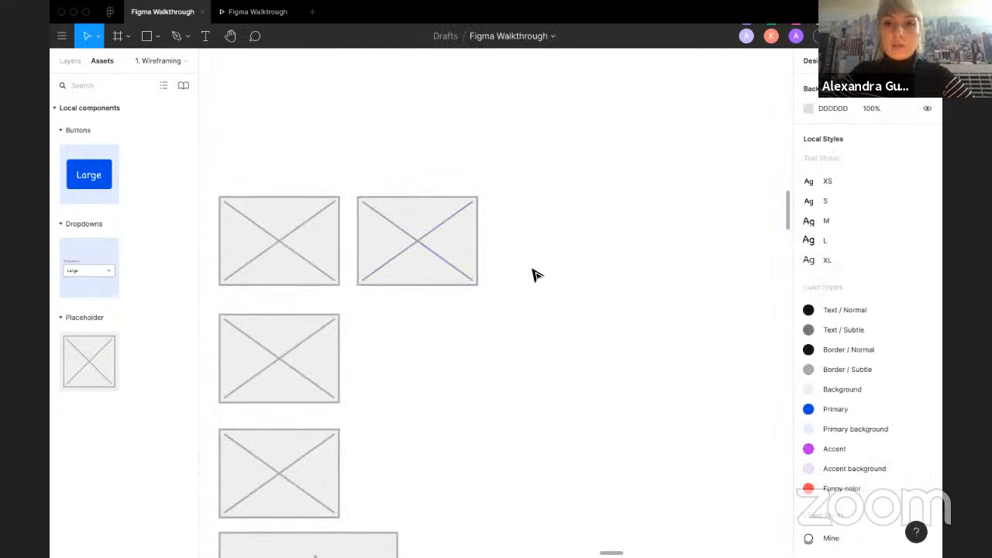
pyautogui.click(432, 250)
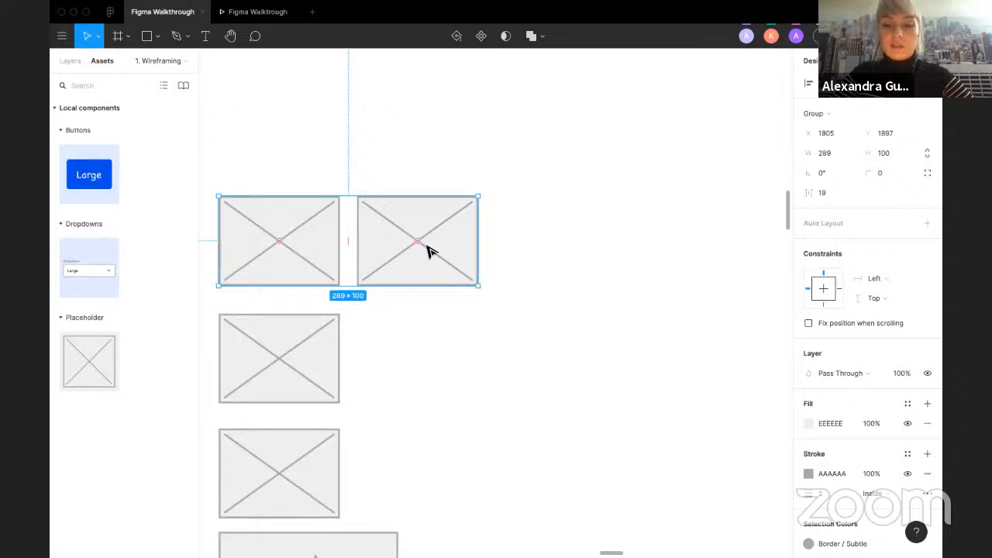
pyautogui.doubleClick(359, 213)
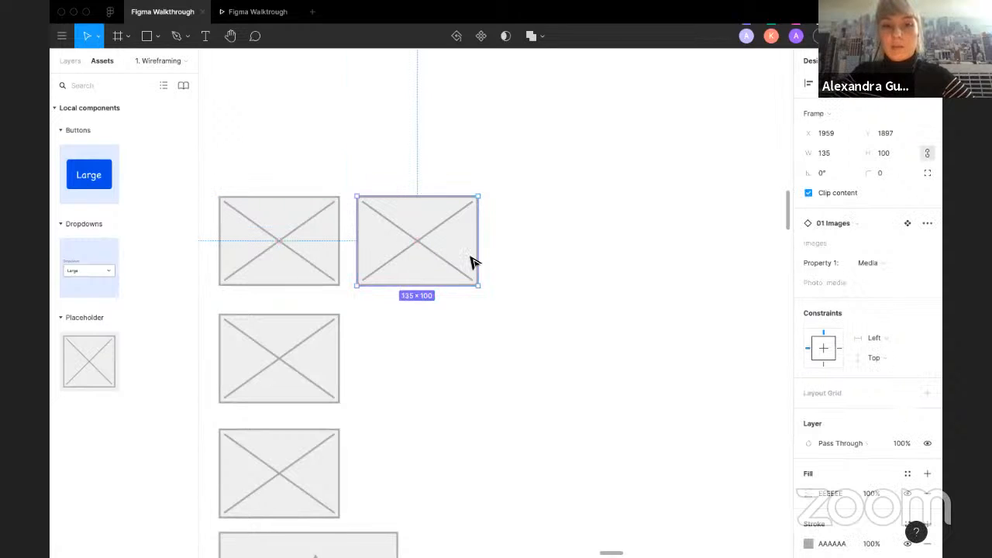
pyautogui.click(535, 267)
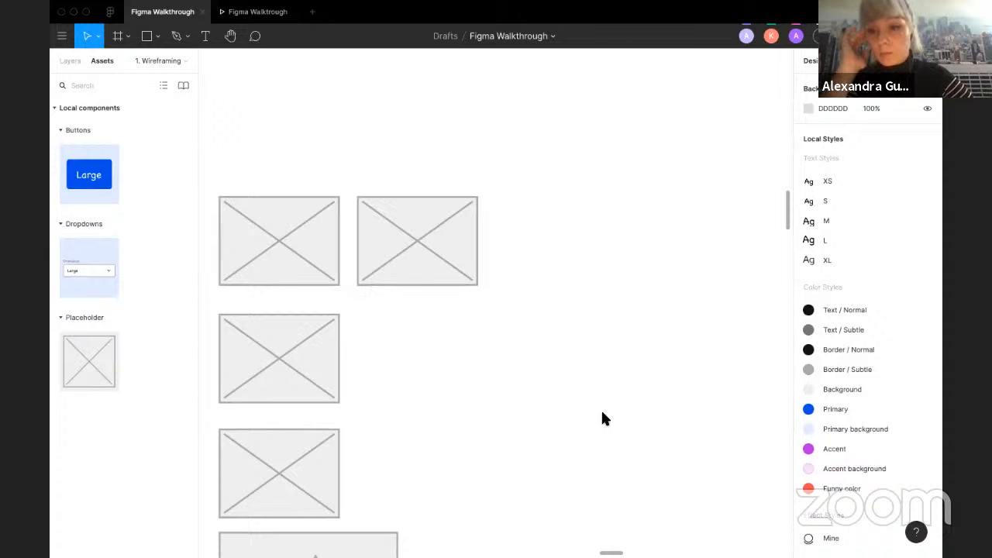
# Step: Browse the participants' wireframe frames across the Wireframing page
pyautogui.scroll(-5, 561, 336)
pyautogui.scroll(-5, 563, 342)
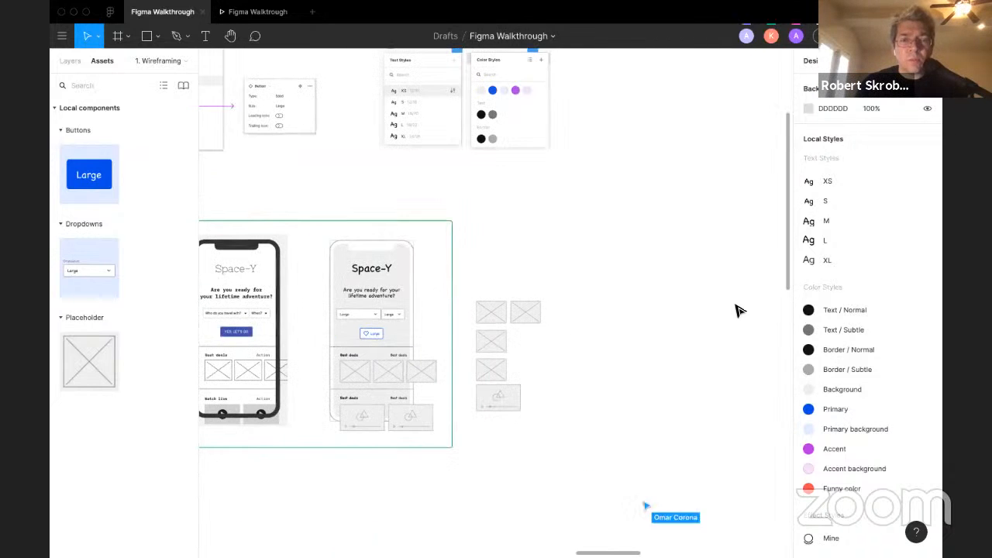
pyautogui.scroll(-3, 587, 327)
pyautogui.scroll(-5, 586, 327)
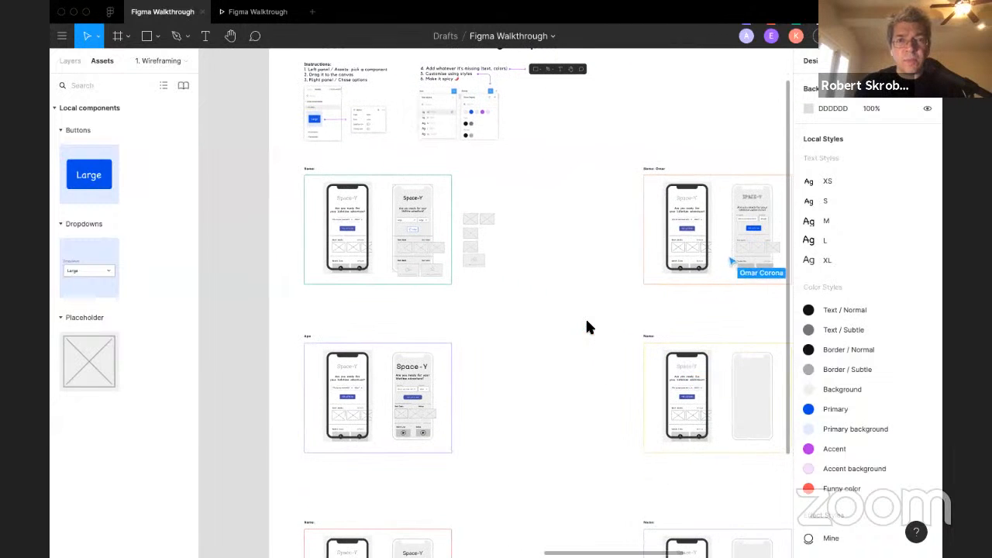
pyautogui.scroll(-3, 585, 316)
pyautogui.hscroll(2, 585, 316)
pyautogui.scroll(5, 335, 340)
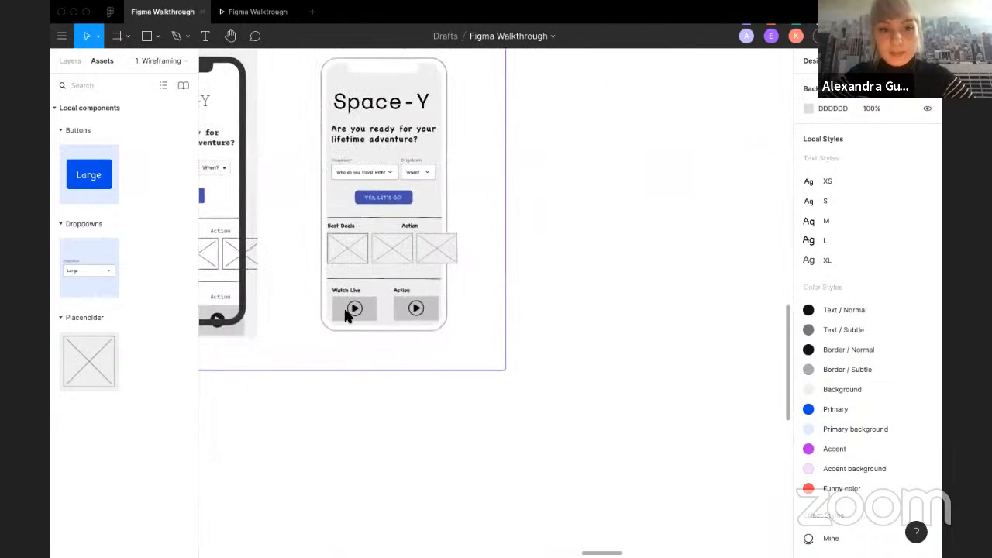
pyautogui.scroll(-5, 394, 336)
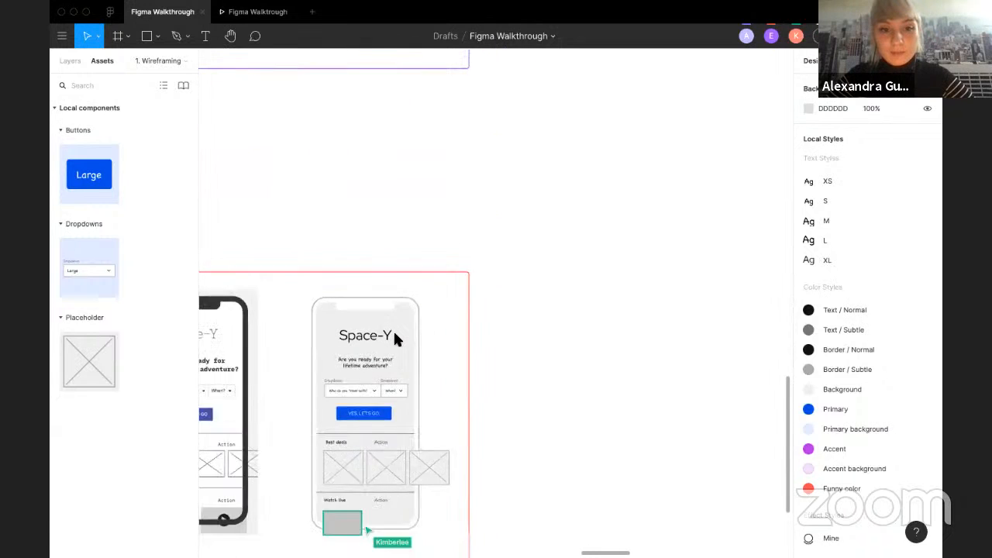
pyautogui.scroll(-5, 395, 337)
pyautogui.scroll(3, 394, 339)
pyautogui.hscroll(4, 394, 339)
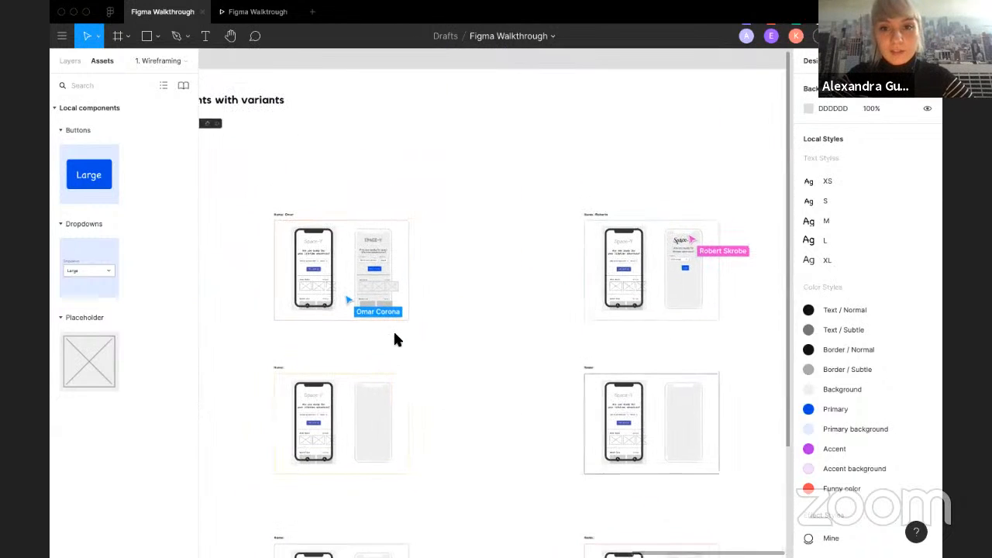
pyautogui.scroll(3, 387, 299)
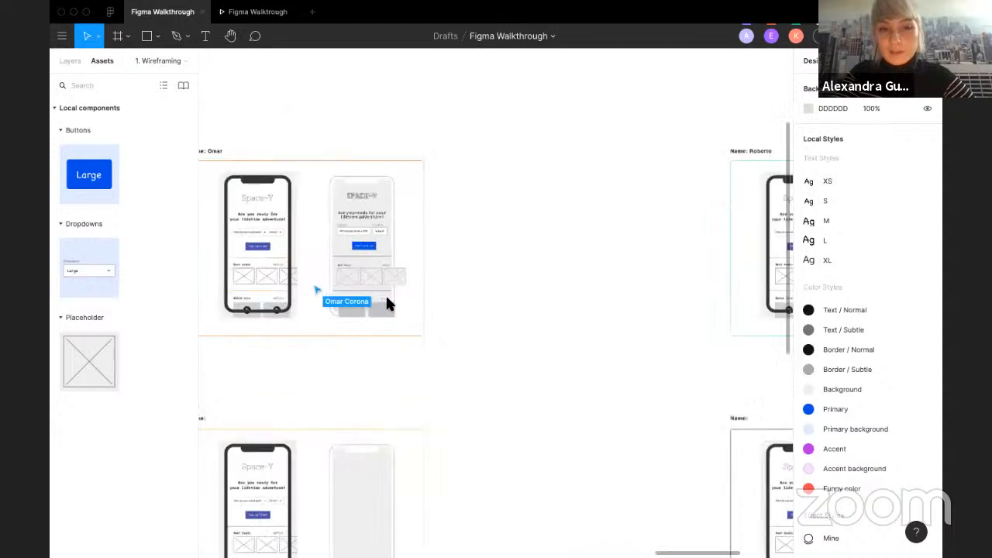
# Step: Open the layers list and inspect the placeholder images next to the first participant's wireframe
pyautogui.click(69, 60)
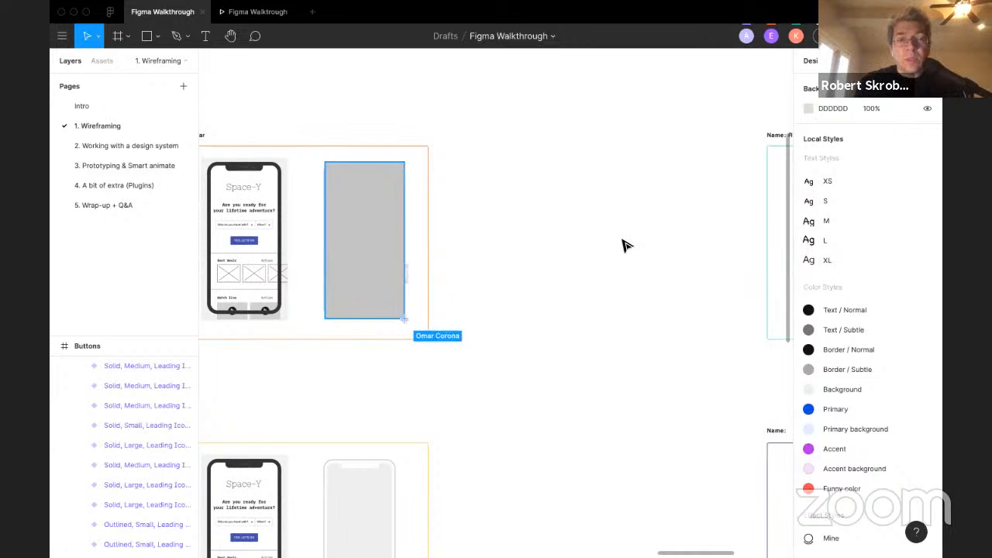
pyautogui.hscroll(5, 623, 240)
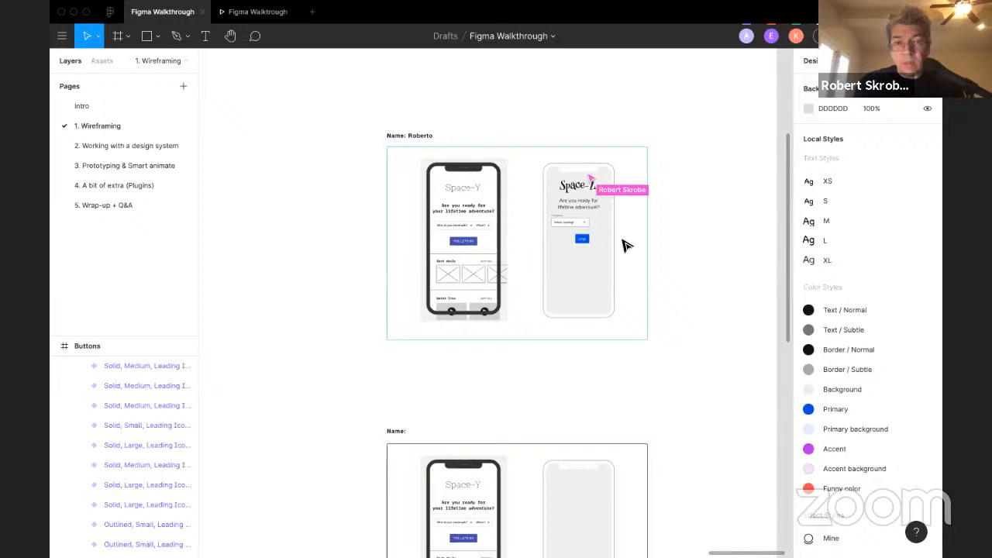
pyautogui.scroll(-1, 626, 244)
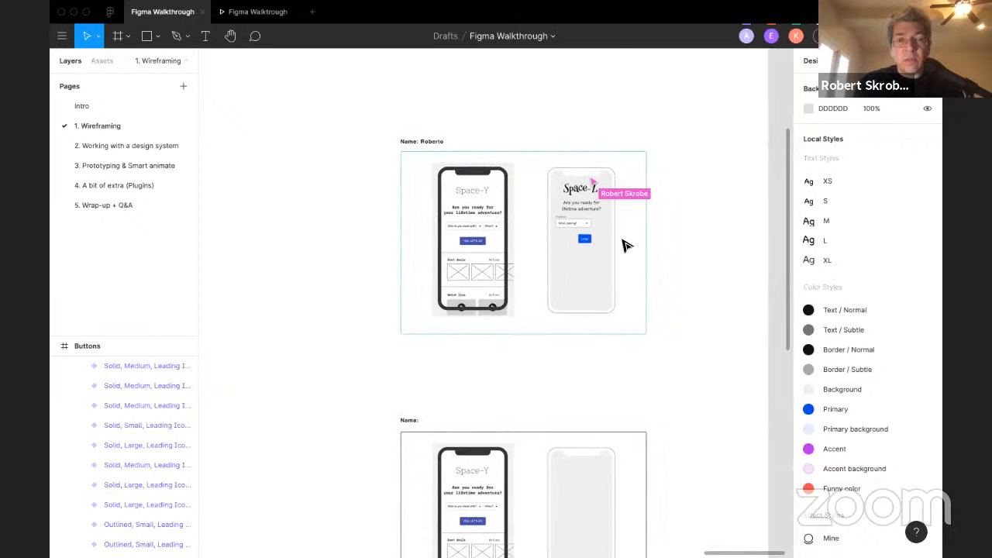
pyautogui.scroll(-2, 626, 244)
pyautogui.hscroll(-8, 625, 245)
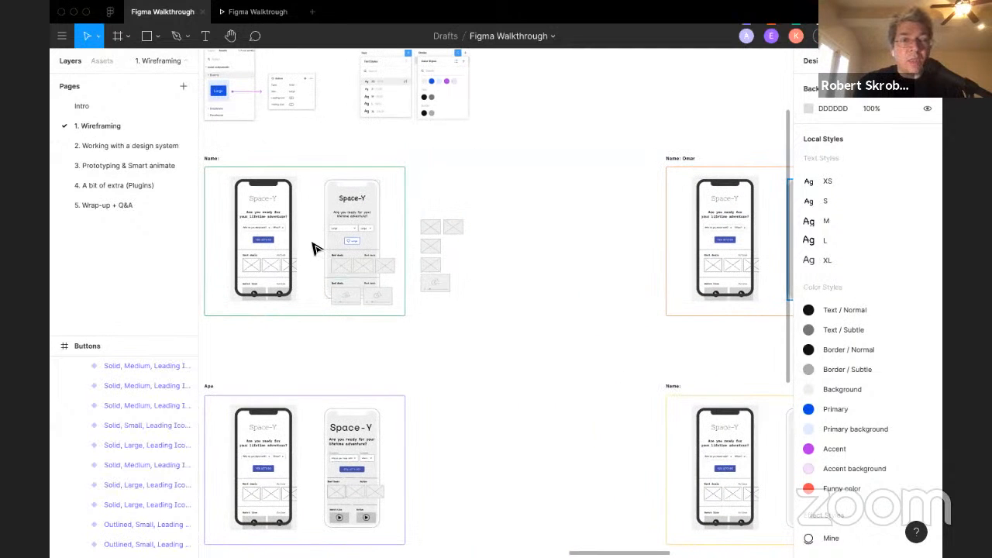
pyautogui.scroll(3, 314, 247)
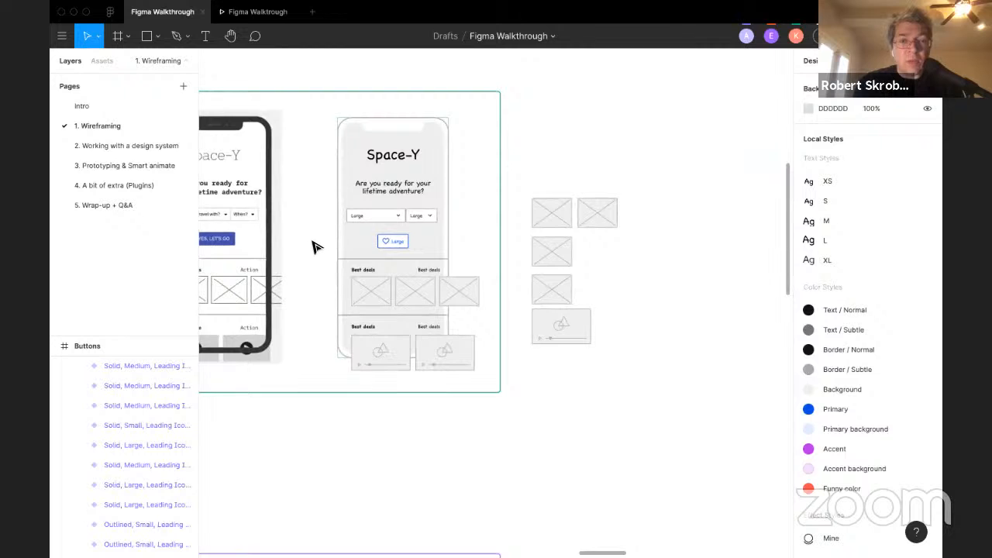
pyautogui.hscroll(-5, 314, 247)
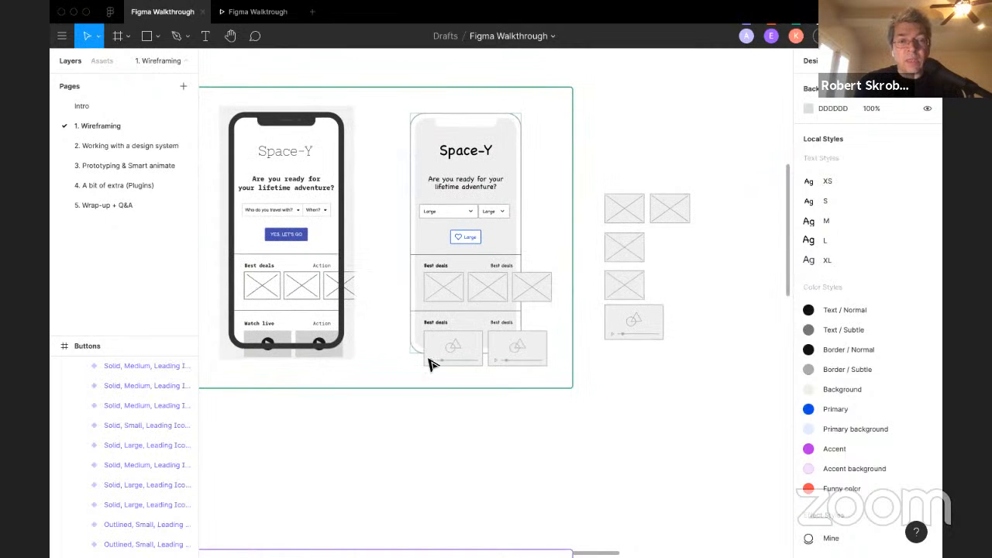
pyautogui.click(534, 288)
pyautogui.click(544, 239)
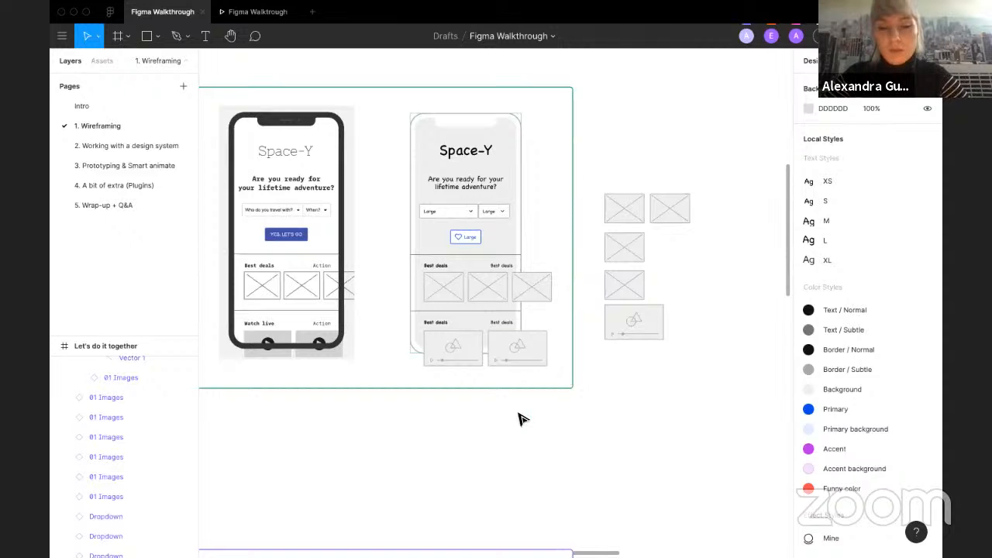
# Step: Pan around the canvas to review the participants' wireframes once more
pyautogui.scroll(-5, 522, 416)
pyautogui.scroll(3, 522, 416)
pyautogui.scroll(2, 519, 415)
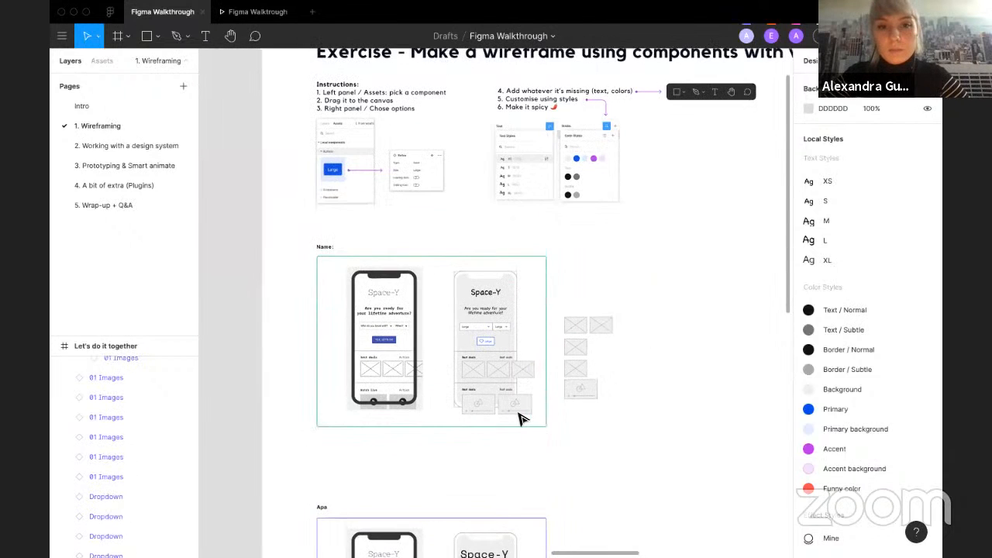
pyautogui.scroll(-2, 519, 420)
pyautogui.hscroll(6, 519, 420)
pyautogui.hscroll(2, 521, 425)
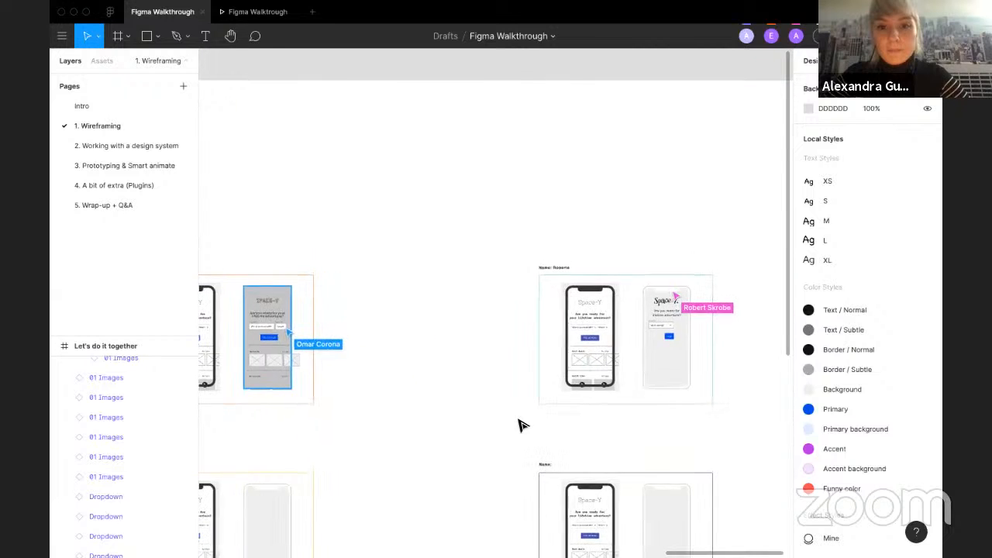
pyautogui.hscroll(-3, 521, 425)
pyautogui.hscroll(-2, 328, 368)
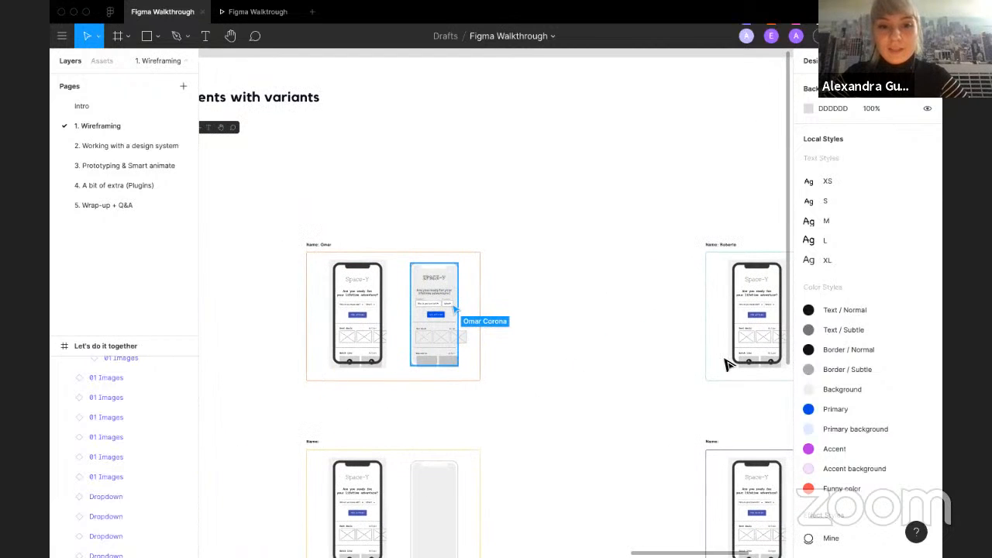
pyautogui.scroll(-3, 550, 400)
pyautogui.hscroll(4, 551, 400)
pyautogui.hscroll(-8, 549, 403)
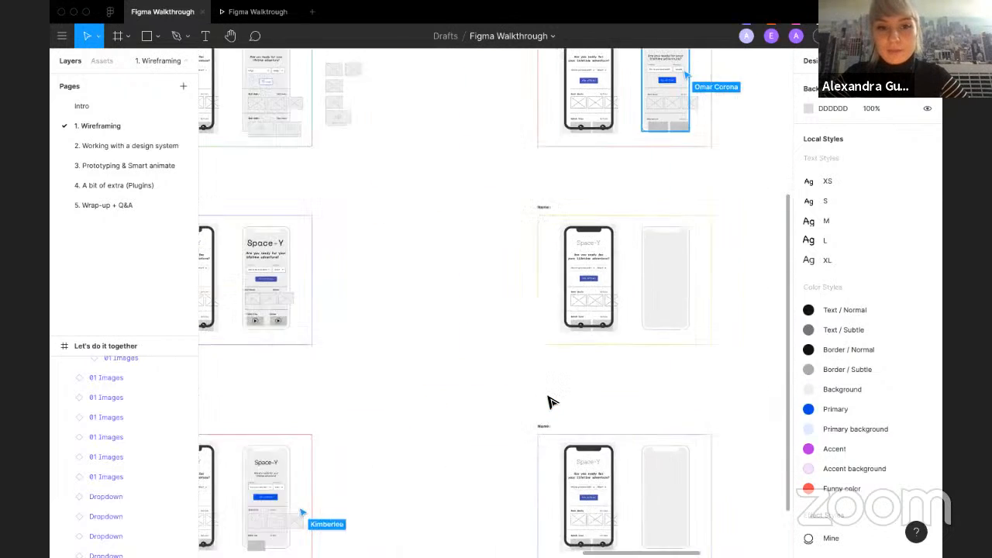
pyautogui.scroll(3, 549, 403)
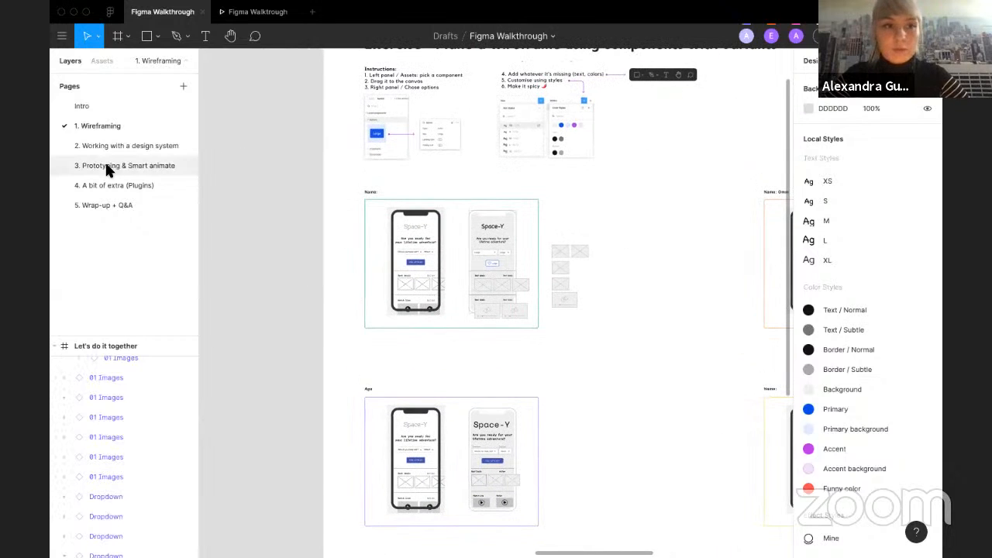
# Step: Open the 2. Working with a design system page and view its cover and Pros and Cons frames
pyautogui.click(148, 145)
pyautogui.hscroll(-5, 411, 263)
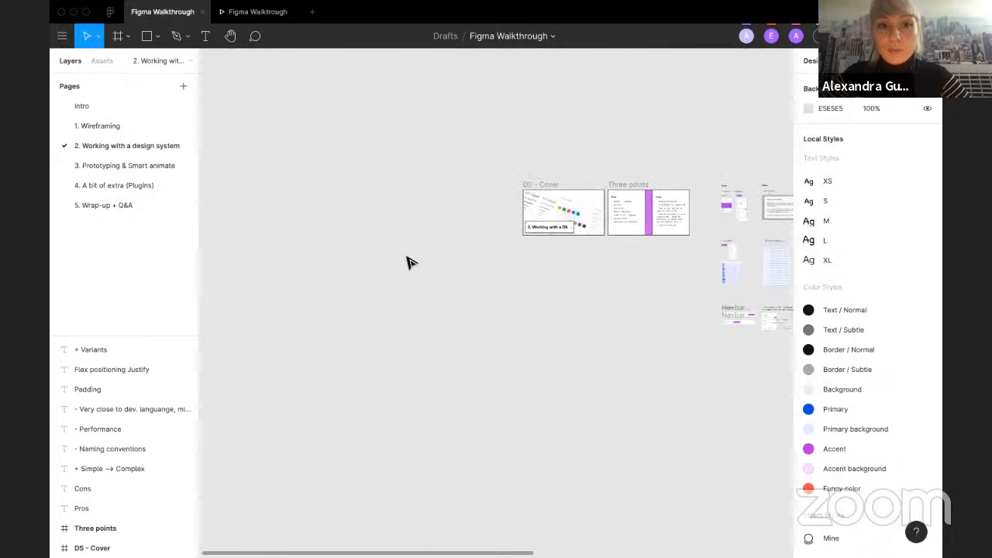
pyautogui.hscroll(1, 434, 246)
pyautogui.scroll(6, 459, 231)
pyautogui.scroll(3, 457, 229)
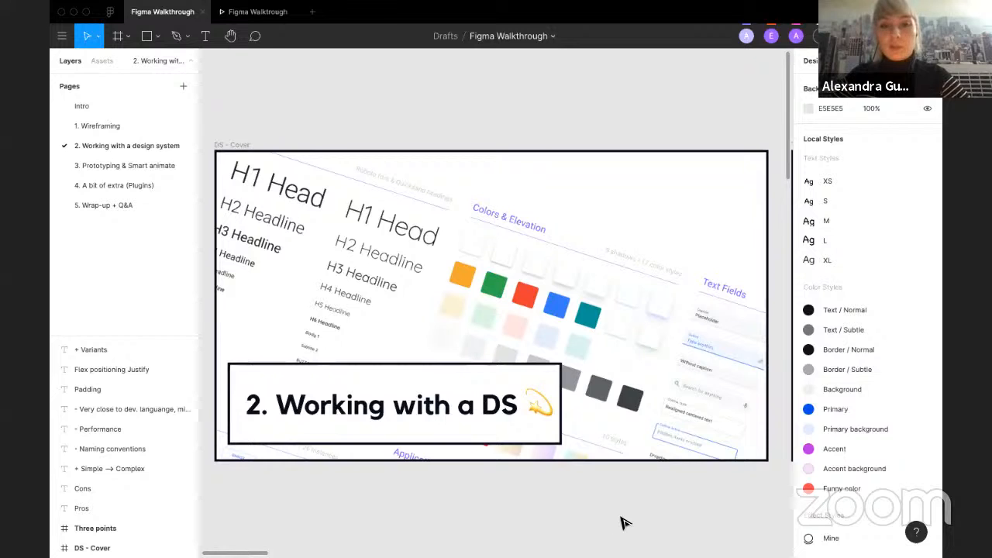
pyautogui.hscroll(10, 626, 523)
pyautogui.hscroll(5, 626, 523)
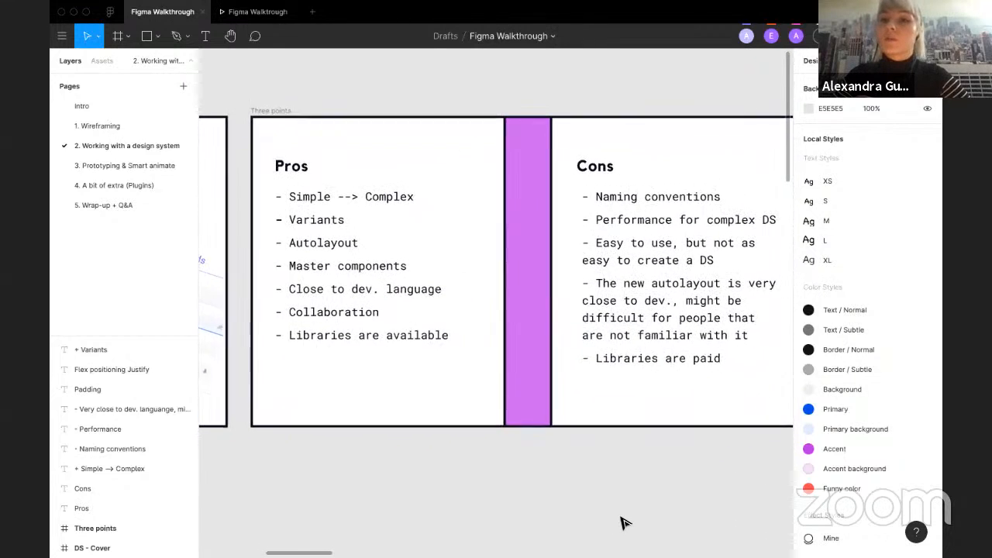
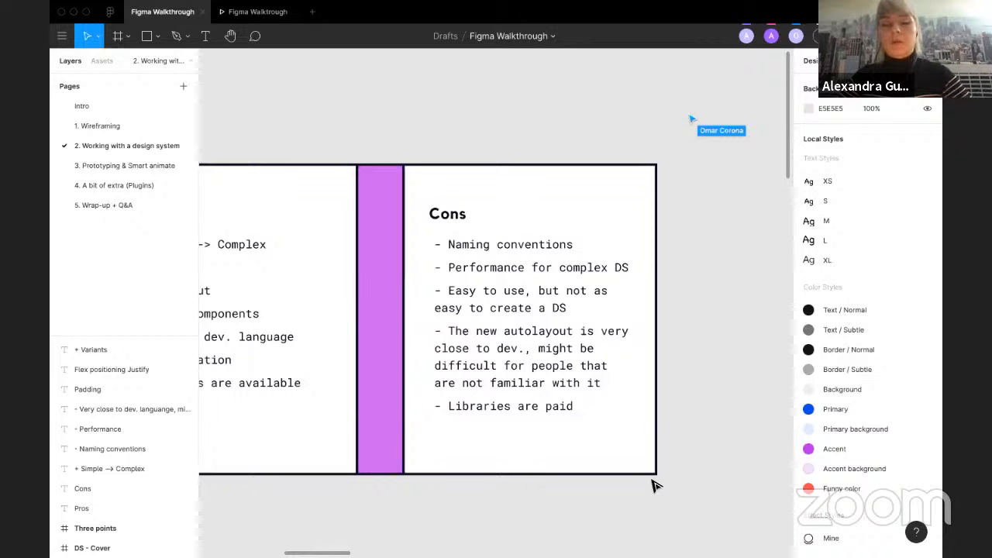
# Step: Pan across the Pros and Cons frames to review the Simple to Complex examples and the listed cons
pyautogui.hscroll(-1, 660, 491)
pyautogui.scroll(-1, 661, 491)
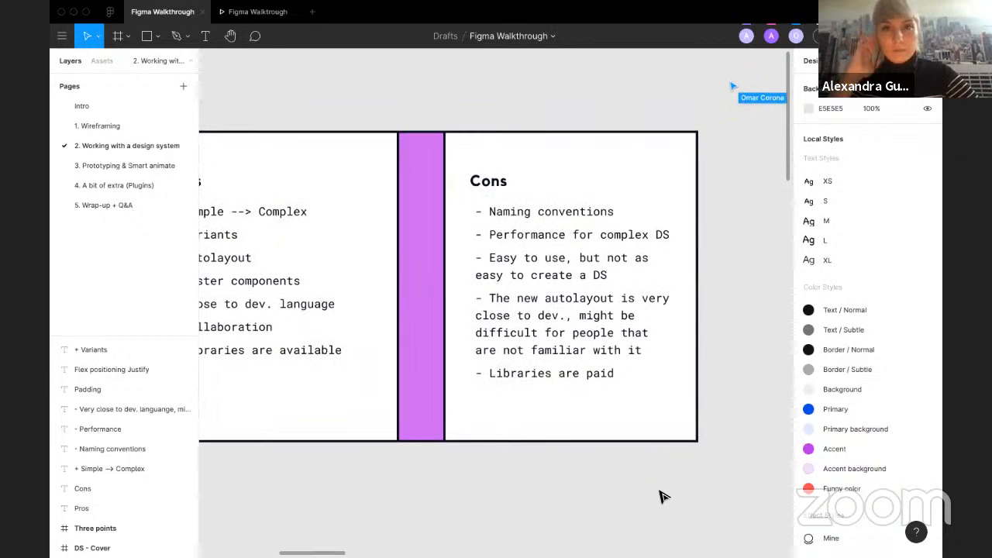
pyautogui.hscroll(5, 660, 496)
pyautogui.scroll(2, 660, 496)
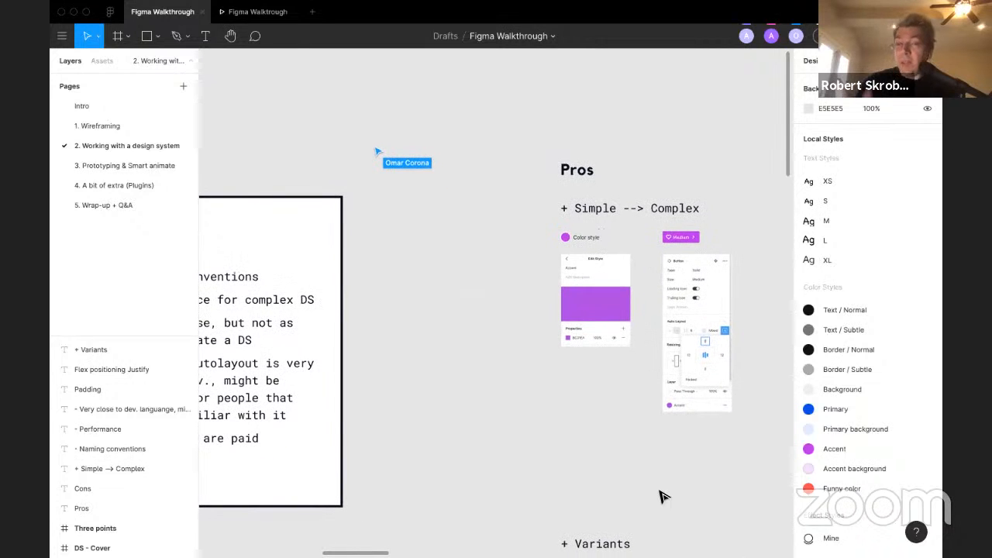
pyautogui.hscroll(-4, 660, 496)
pyautogui.scroll(-1, 660, 496)
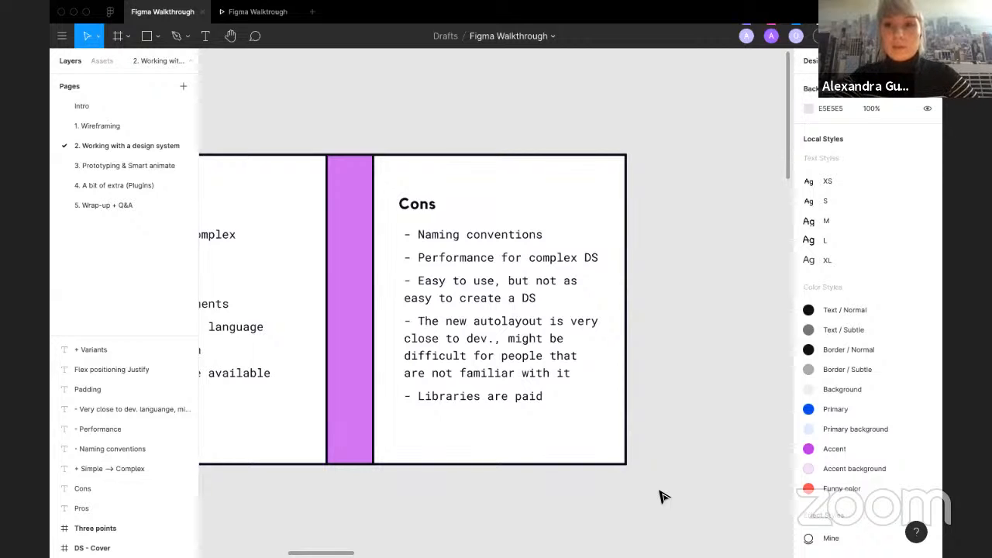
pyautogui.scroll(-3, 689, 432)
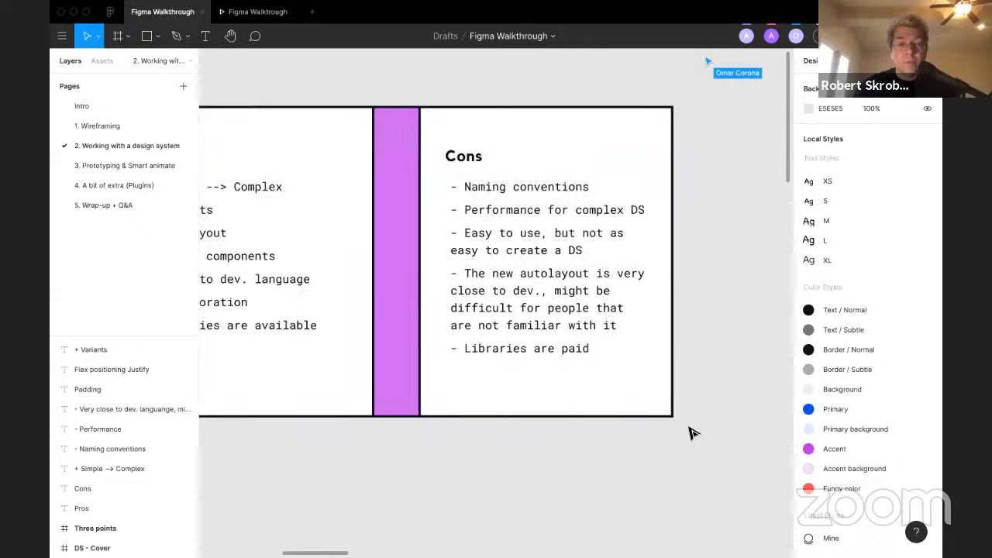
pyautogui.hscroll(5, 692, 433)
pyautogui.scroll(1, 692, 432)
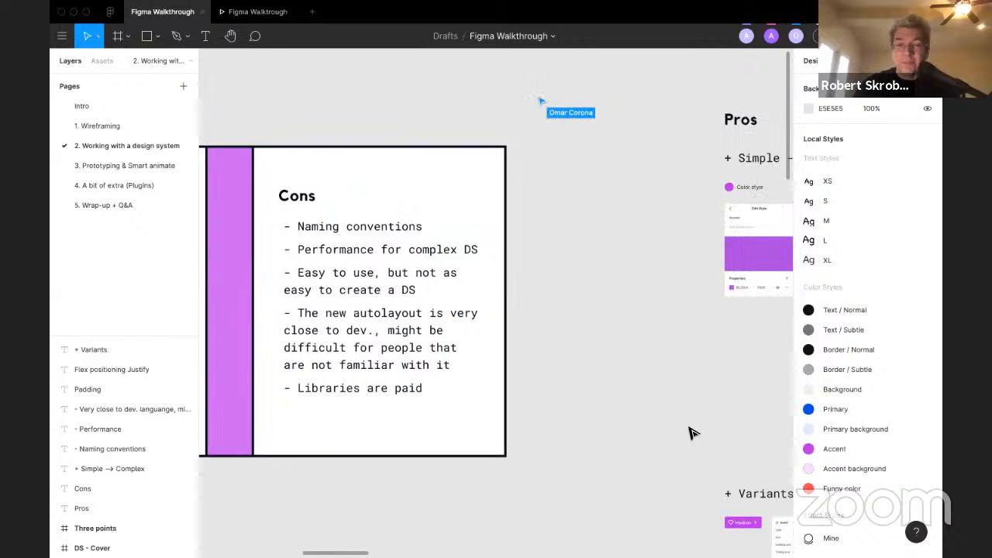
pyautogui.hscroll(4, 691, 432)
pyautogui.scroll(1, 692, 433)
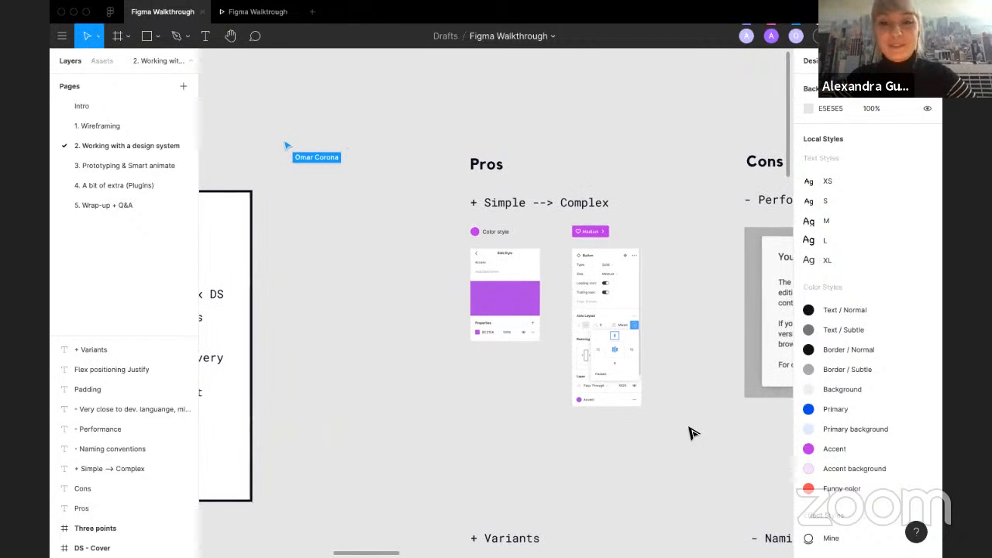
pyautogui.hscroll(4, 692, 432)
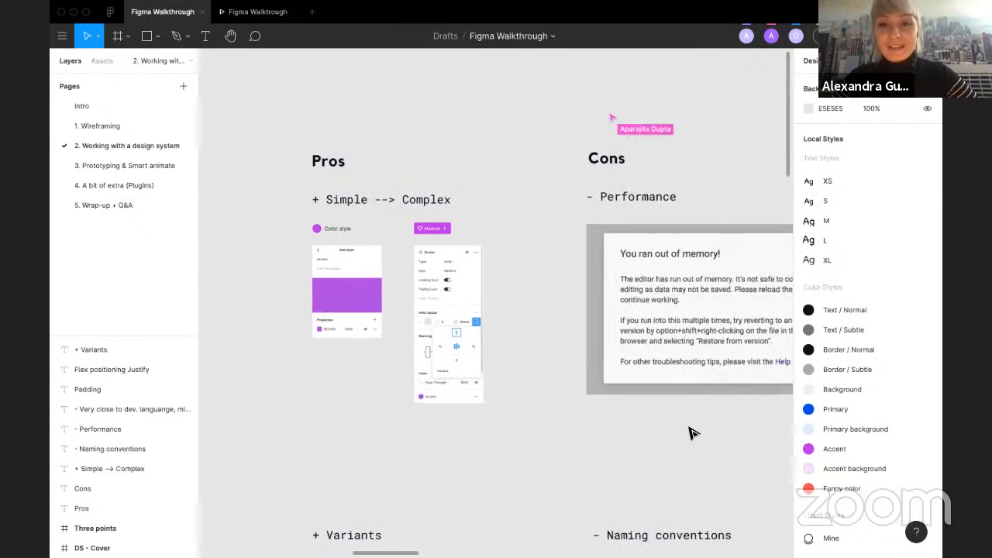
pyautogui.hscroll(2, 692, 432)
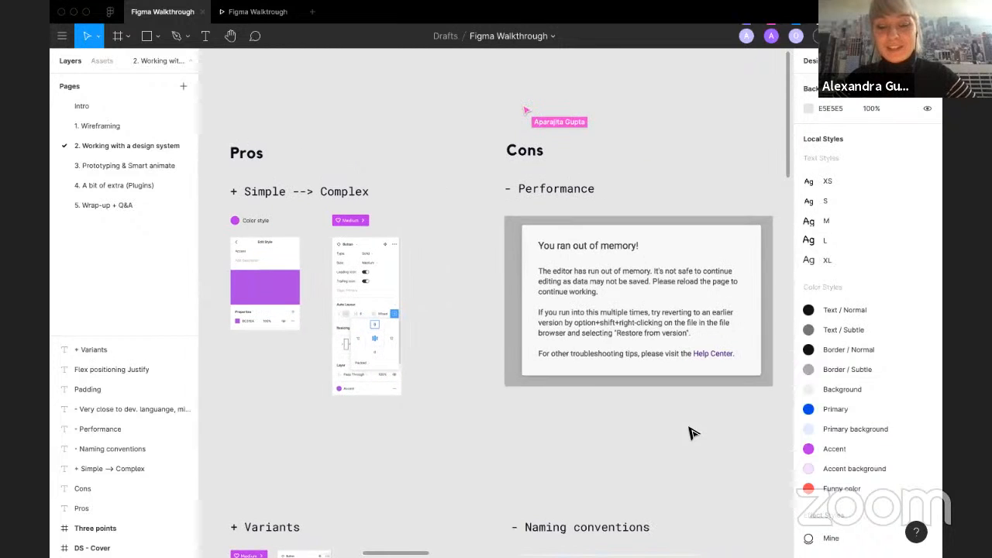
pyautogui.scroll(-1, 692, 432)
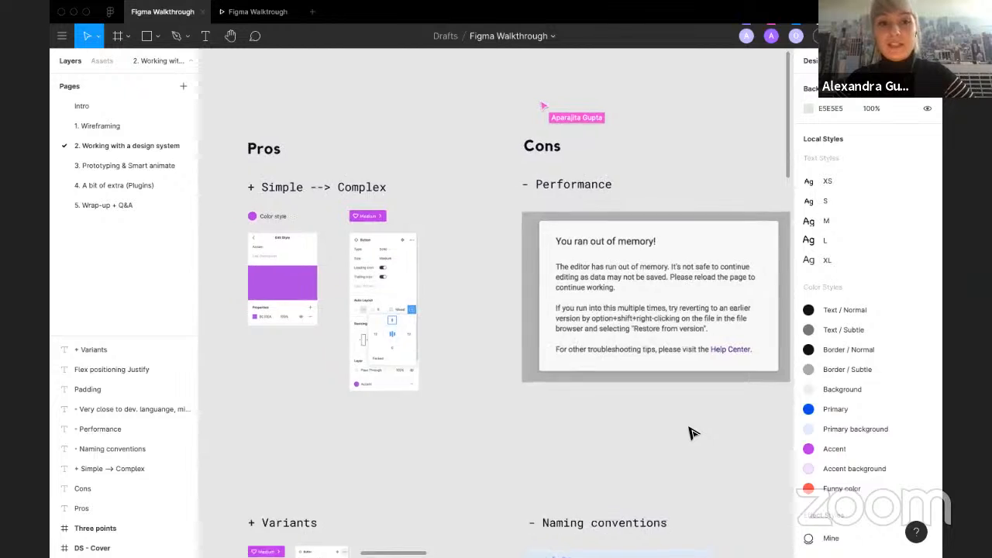
pyautogui.hscroll(-2, 690, 432)
pyautogui.scroll(3, 424, 430)
pyautogui.hscroll(-4, 425, 430)
pyautogui.scroll(4, 425, 430)
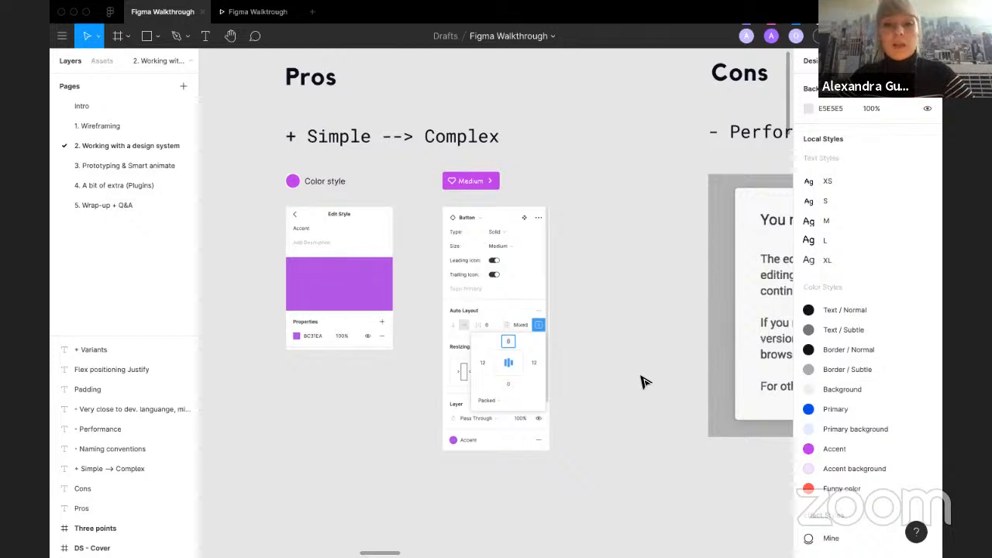
# Step: Examine the Performance con and its out-of-memory screenshot
pyautogui.hscroll(10, 641, 382)
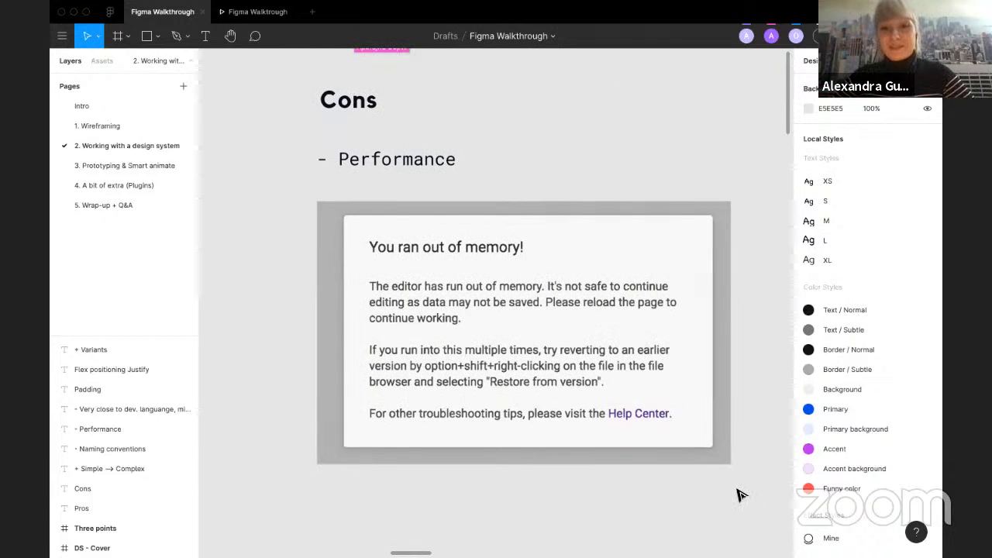
pyautogui.scroll(-2, 737, 490)
pyautogui.scroll(-1, 738, 490)
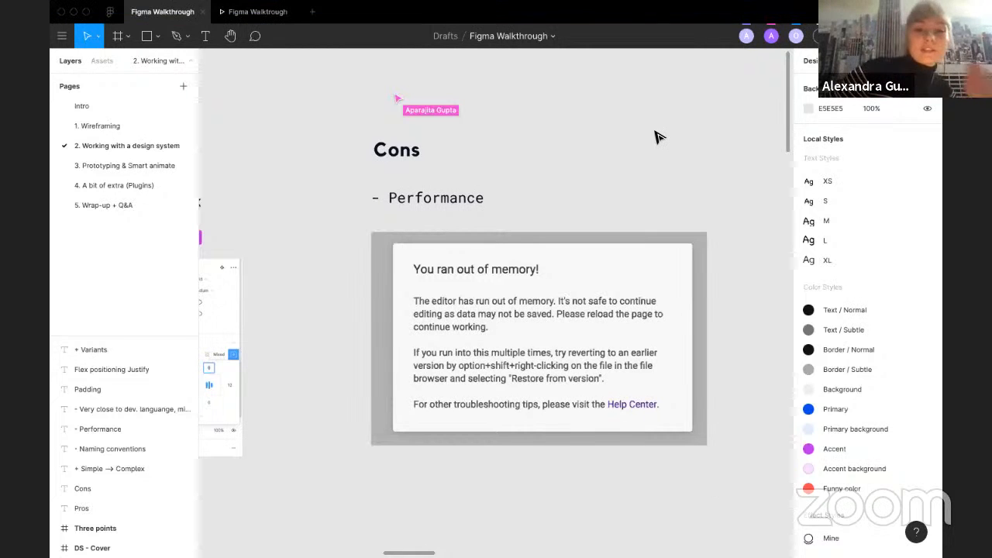
pyautogui.hscroll(-5, 655, 137)
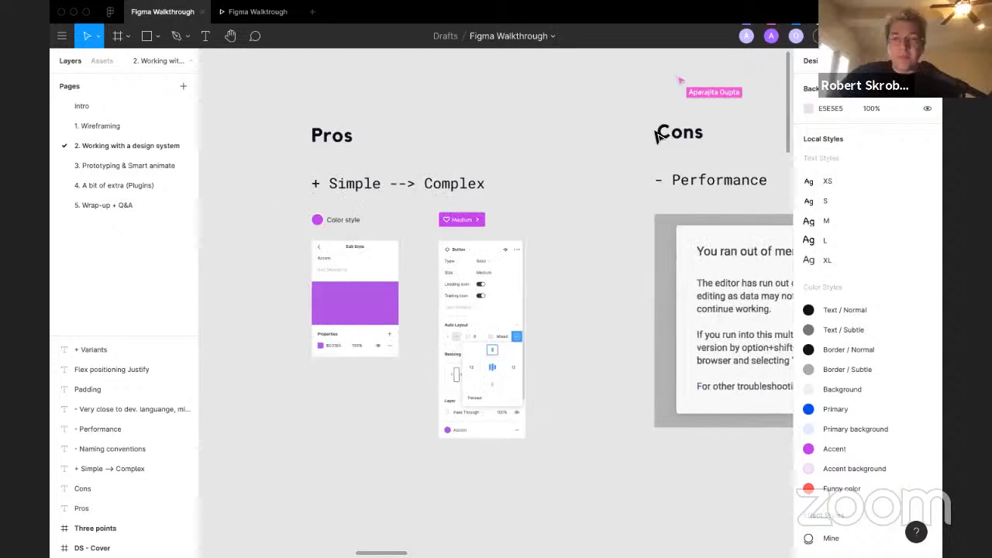
# Step: Examine the Variants section's button component properties and its grid of button variants
pyautogui.scroll(-10, 655, 137)
pyautogui.scroll(-5, 655, 137)
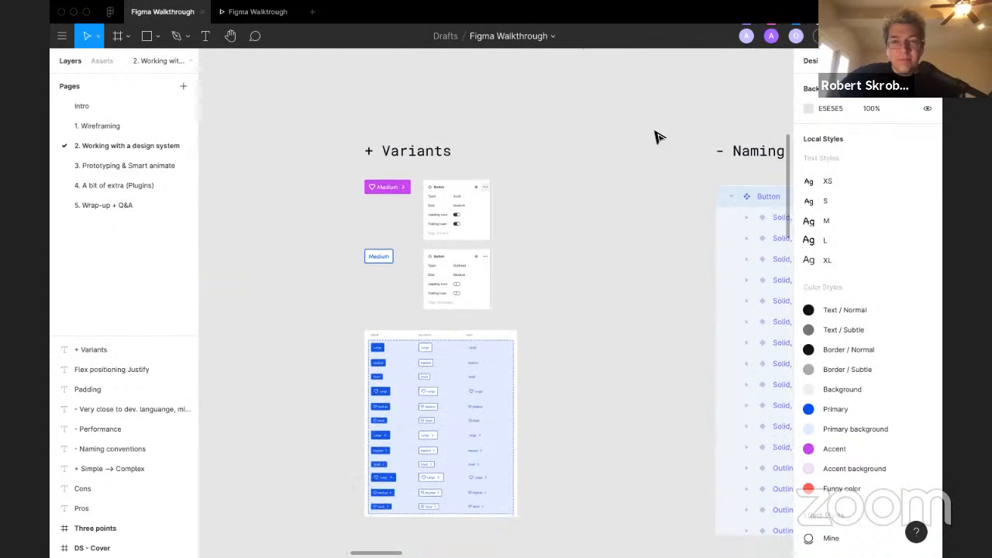
pyautogui.keyDown('ctrl'); pyautogui.scroll(5, 598, 182); pyautogui.keyUp('ctrl')
pyautogui.keyDown('ctrl'); pyautogui.scroll(-2, 597, 181); pyautogui.keyUp('ctrl')
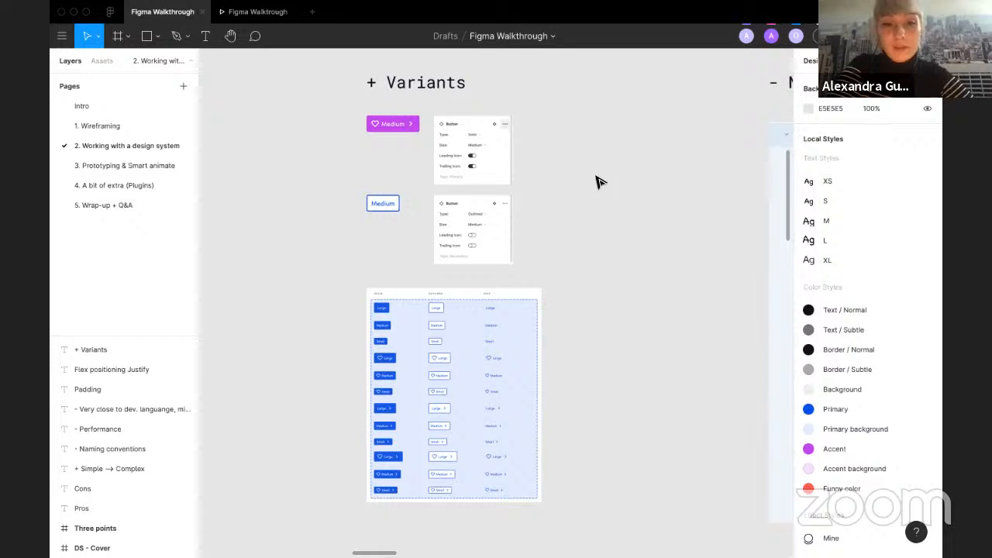
pyautogui.keyDown('ctrl'); pyautogui.scroll(3, 522, 456); pyautogui.keyUp('ctrl')
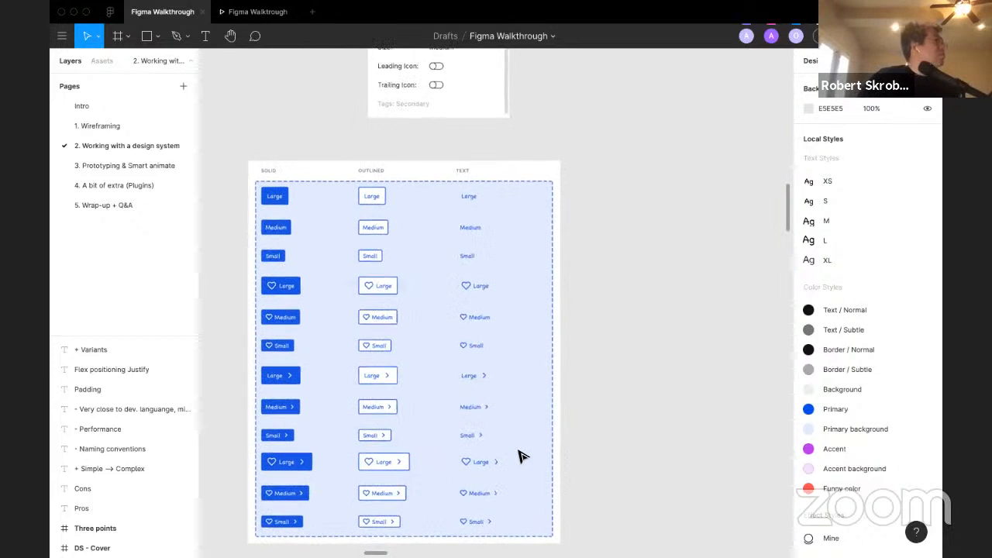
pyautogui.keyDown('ctrl'); pyautogui.scroll(-3, 522, 456); pyautogui.keyUp('ctrl')
pyautogui.hscroll(6, 522, 457)
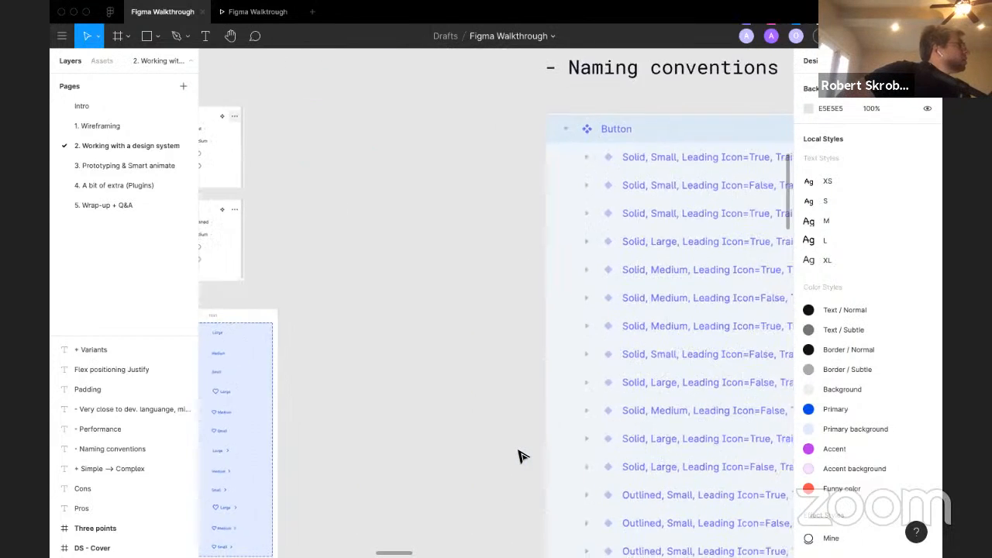
pyautogui.keyDown('ctrl'); pyautogui.scroll(-3, 480, 442); pyautogui.keyUp('ctrl')
pyautogui.keyDown('ctrl'); pyautogui.scroll(3, 326, 392); pyautogui.keyUp('ctrl')
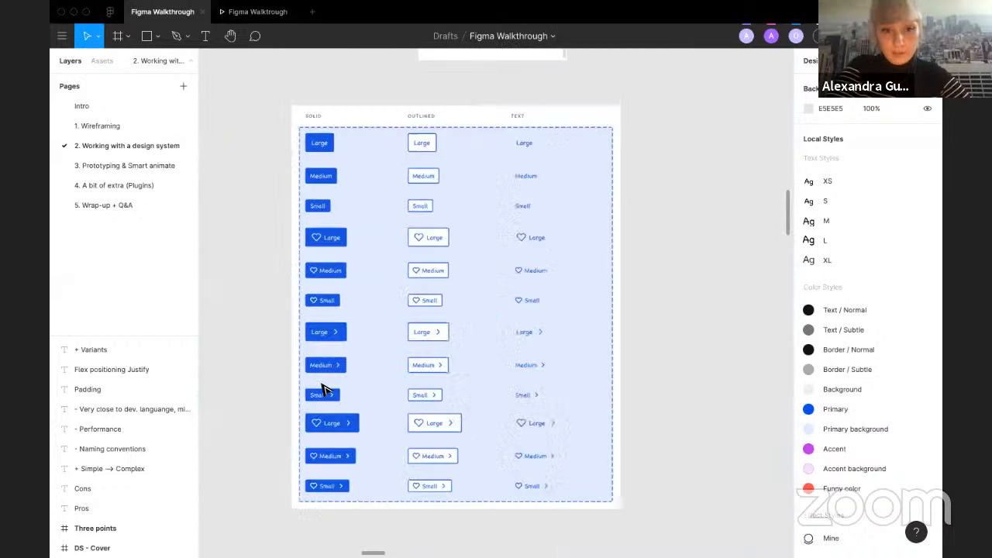
pyautogui.keyDown('ctrl'); pyautogui.scroll(-3, 325, 392); pyautogui.keyUp('ctrl')
# Step: Compare the button variant grid with the Naming conventions list of Button variant layer names
pyautogui.hscroll(6, 326, 387)
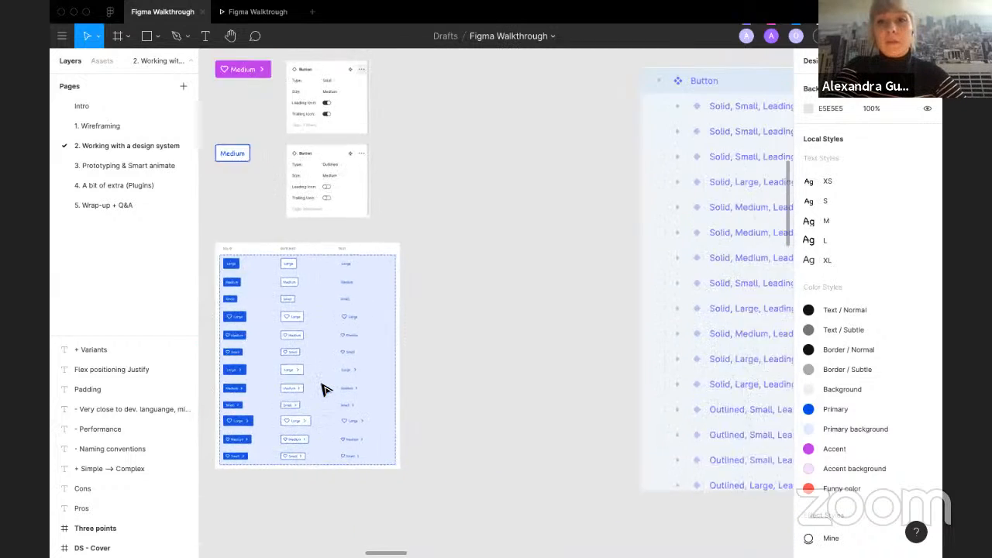
pyautogui.keyDown('ctrl'); pyautogui.scroll(2, 416, 361); pyautogui.keyUp('ctrl')
pyautogui.hscroll(2, 416, 362)
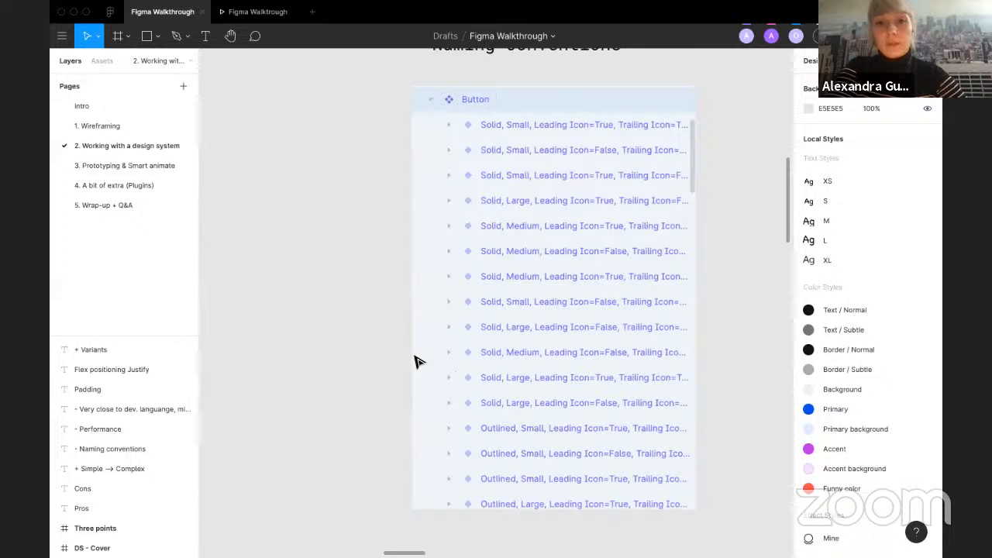
pyautogui.keyDown('ctrl'); pyautogui.scroll(-1, 416, 362); pyautogui.keyUp('ctrl')
pyautogui.keyDown('ctrl'); pyautogui.scroll(-2, 416, 361); pyautogui.keyUp('ctrl')
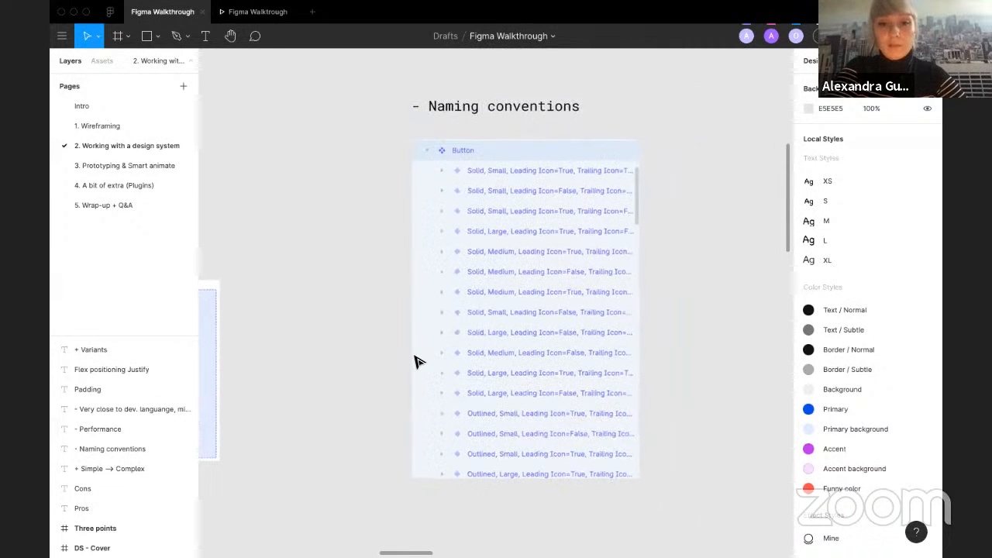
pyautogui.hscroll(-1, 416, 362)
pyautogui.hscroll(-4, 416, 362)
pyautogui.keyDown('ctrl'); pyautogui.scroll(3, 425, 364); pyautogui.keyUp('ctrl')
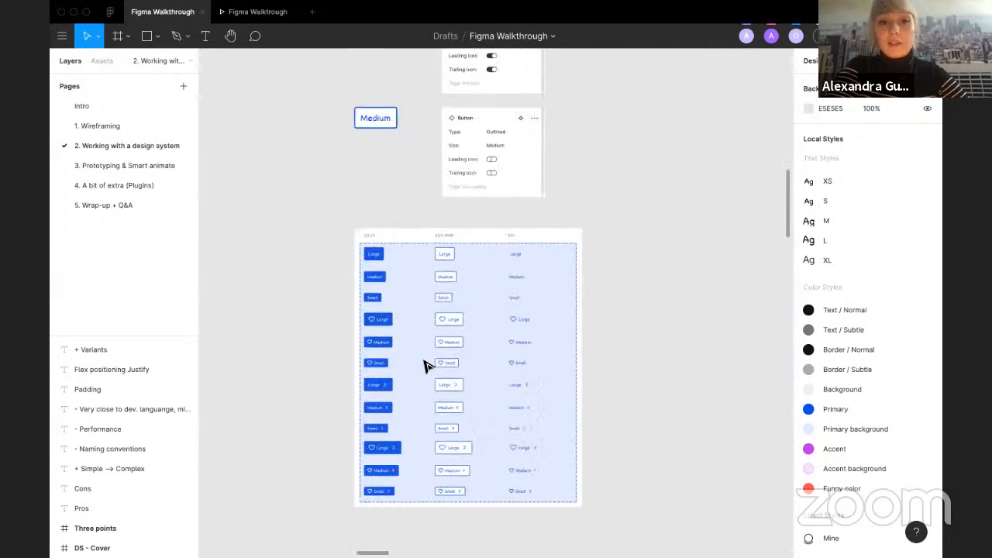
pyautogui.scroll(-1, 348, 331)
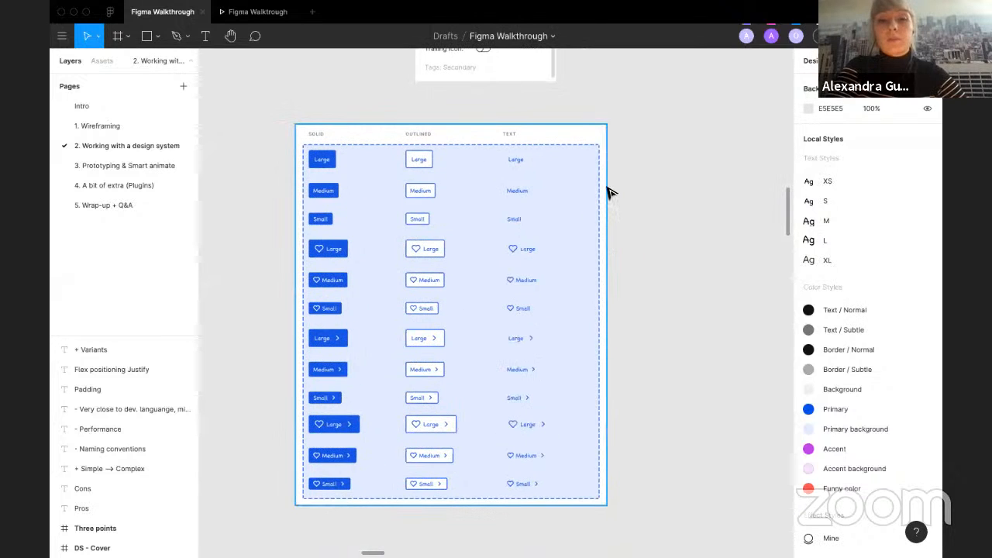
pyautogui.keyDown('ctrl'); pyautogui.scroll(-3, 612, 193); pyautogui.keyUp('ctrl')
pyautogui.hscroll(1, 608, 193)
pyautogui.keyDown('ctrl'); pyautogui.scroll(2, 608, 193); pyautogui.keyUp('ctrl')
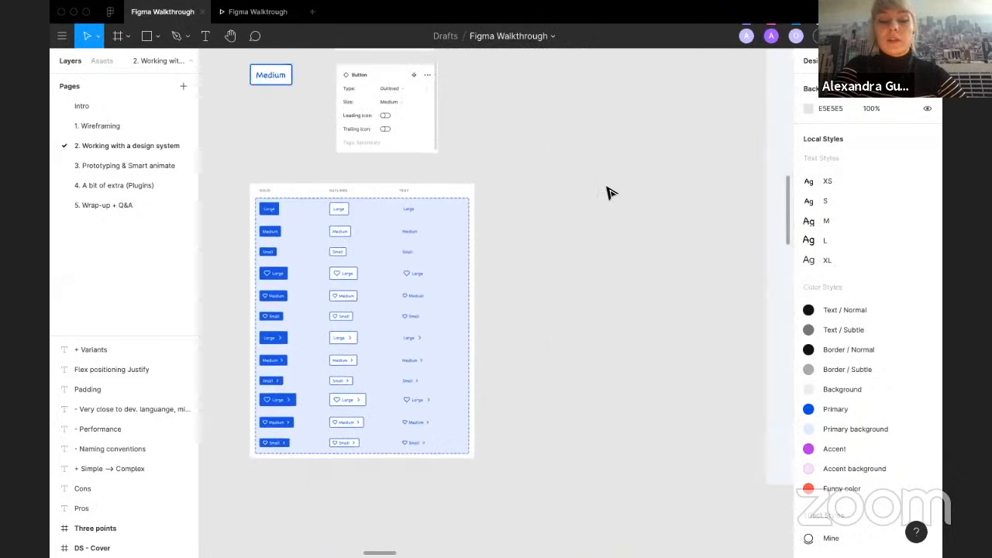
pyautogui.hscroll(6, 608, 193)
pyautogui.keyDown('ctrl'); pyautogui.scroll(-2, 609, 193); pyautogui.keyUp('ctrl')
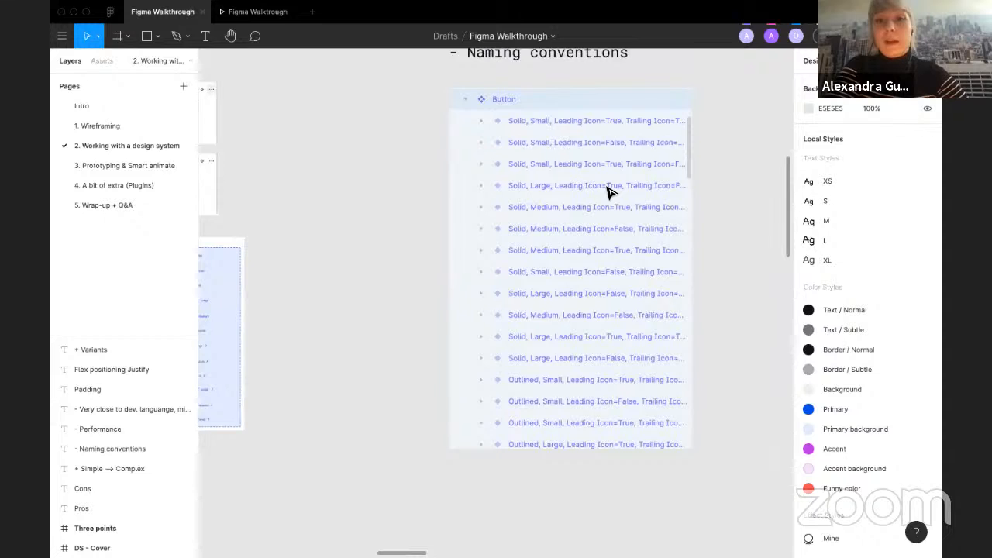
pyautogui.scroll(1, 608, 193)
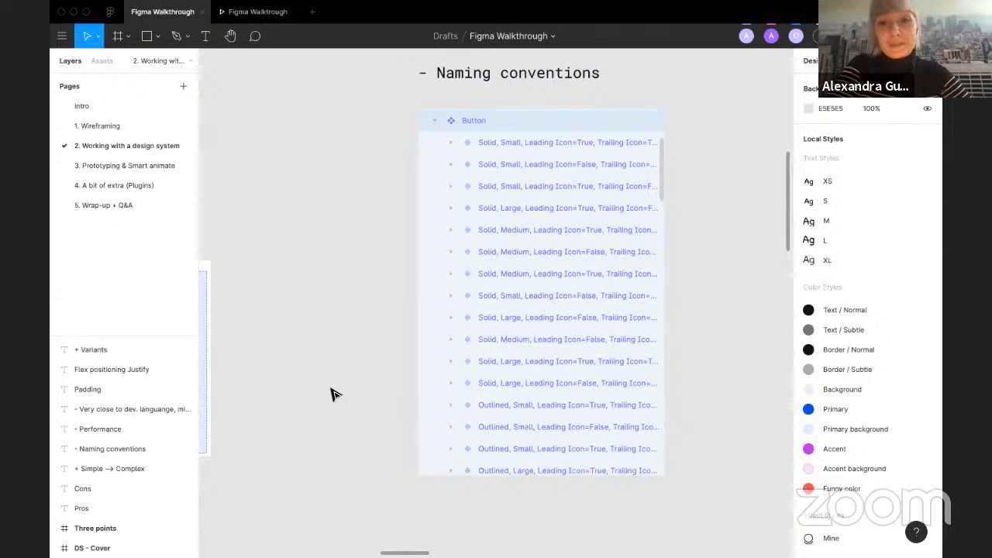
# Step: Inspect the Autolayout section, selecting each Navbar example frame in turn to compare their auto layout settings
pyautogui.scroll(-2, 333, 391)
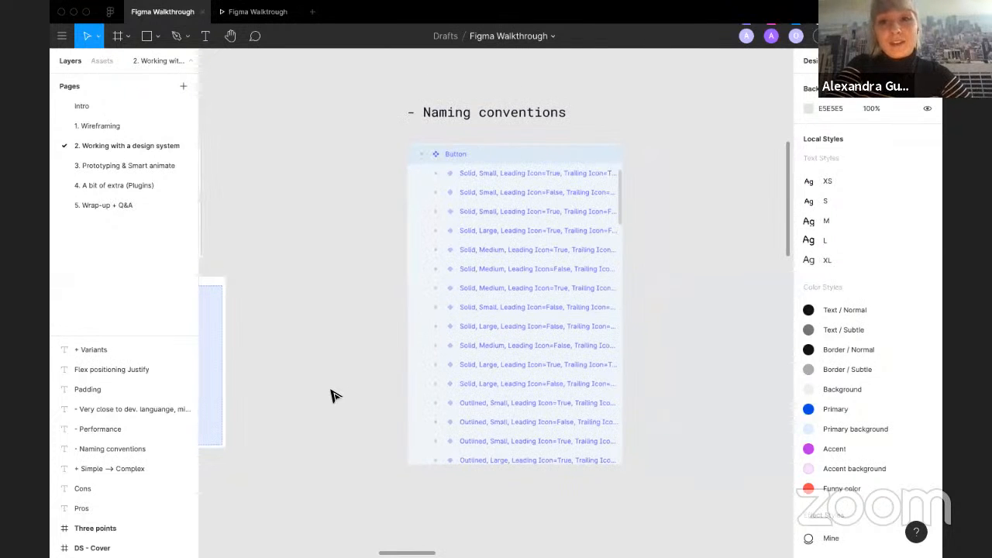
pyautogui.hscroll(-5, 330, 396)
pyautogui.scroll(-5, 330, 396)
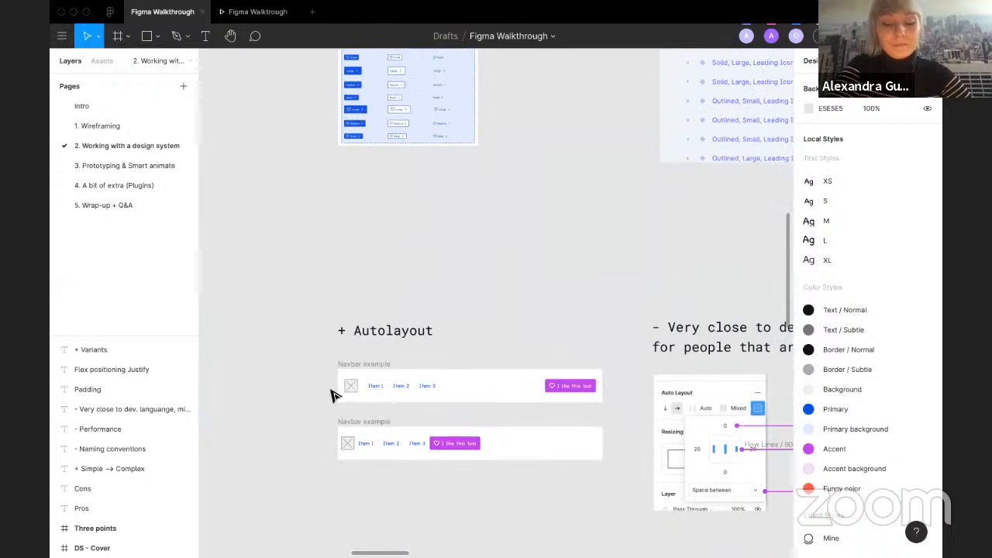
pyautogui.scroll(-2, 331, 396)
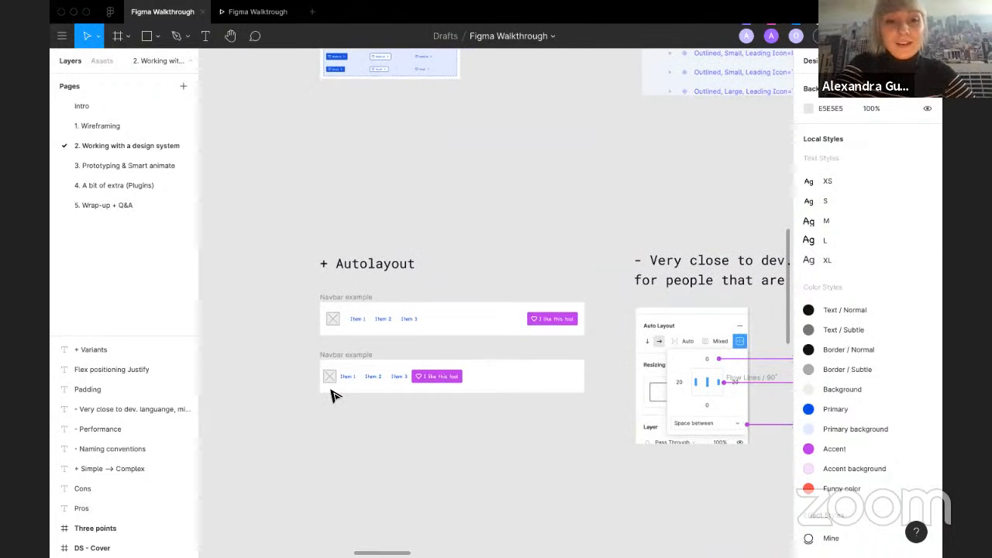
pyautogui.scroll(2, 331, 396)
pyautogui.scroll(1, 331, 395)
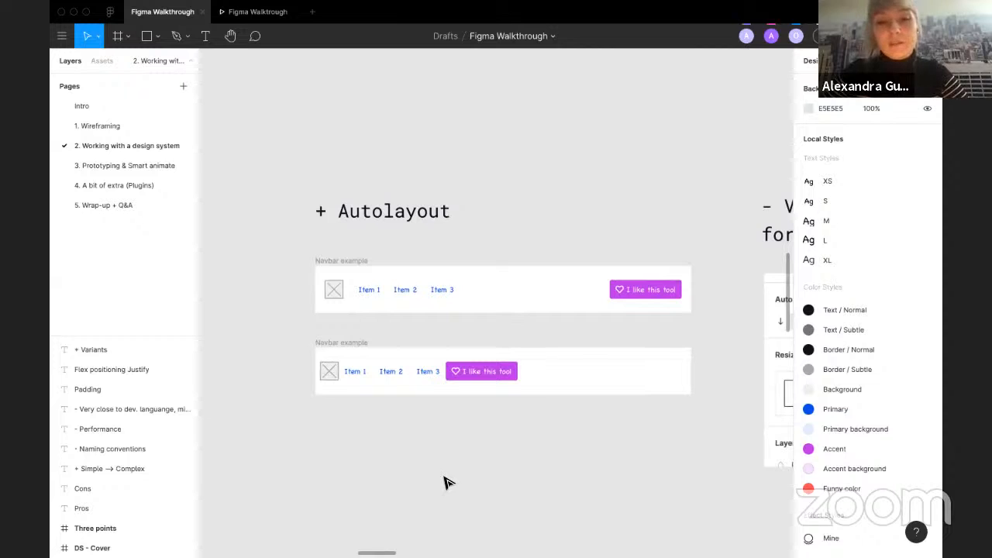
pyautogui.click(348, 262)
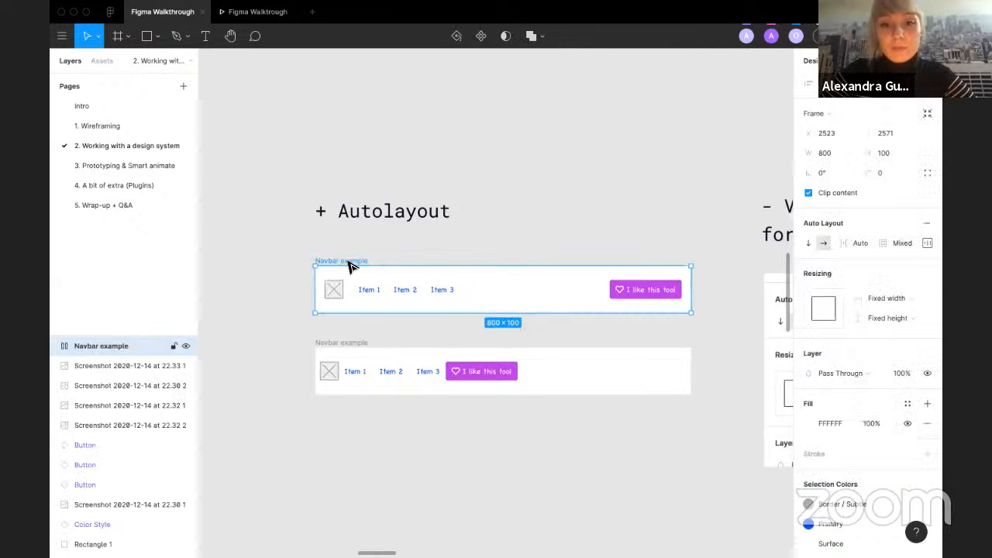
pyautogui.click(340, 349)
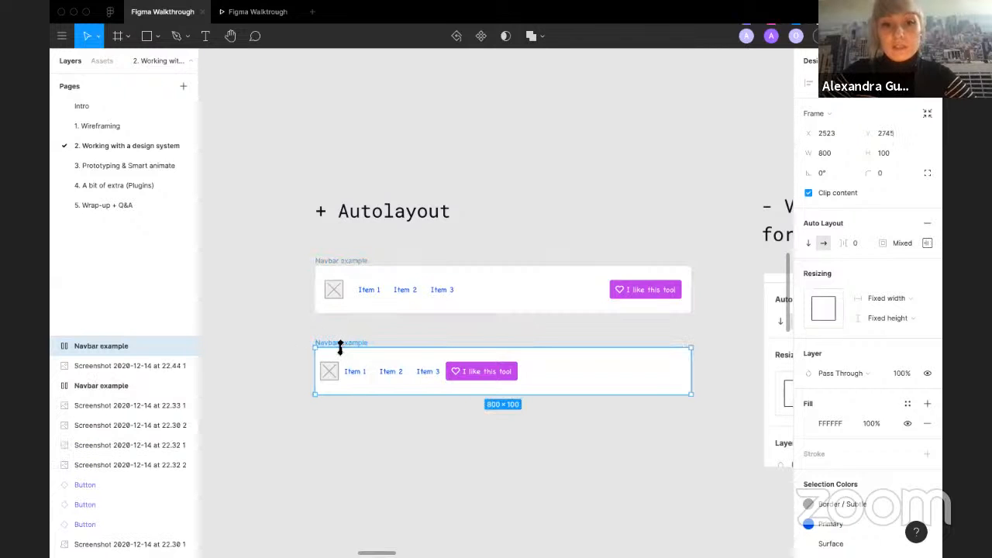
pyautogui.hscroll(2, 304, 339)
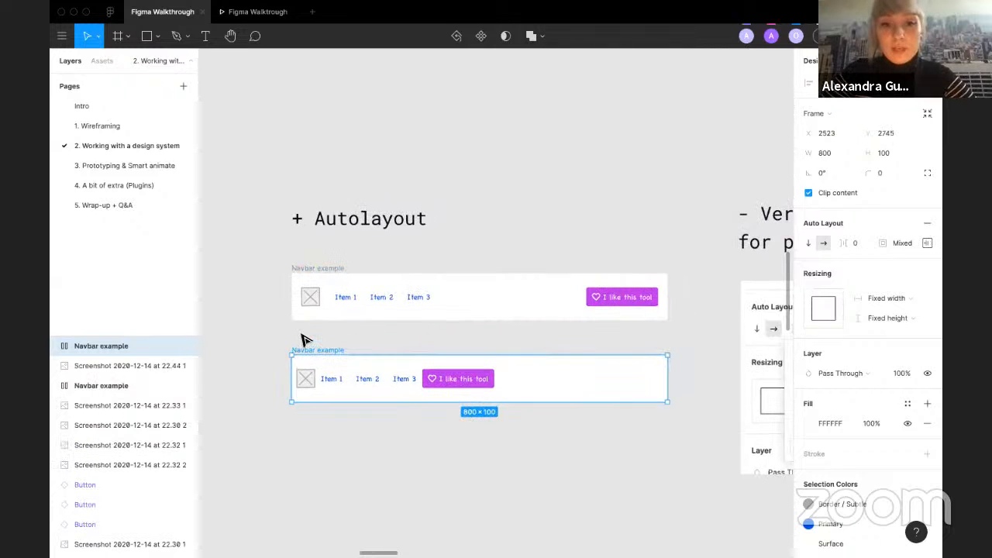
pyautogui.click(304, 339)
pyautogui.scroll(1, 303, 338)
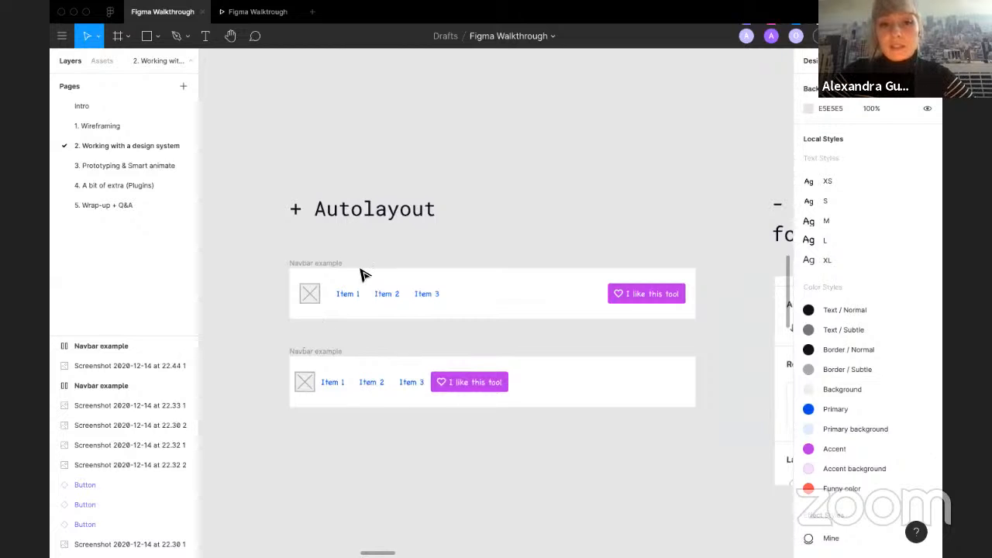
pyautogui.click(325, 265)
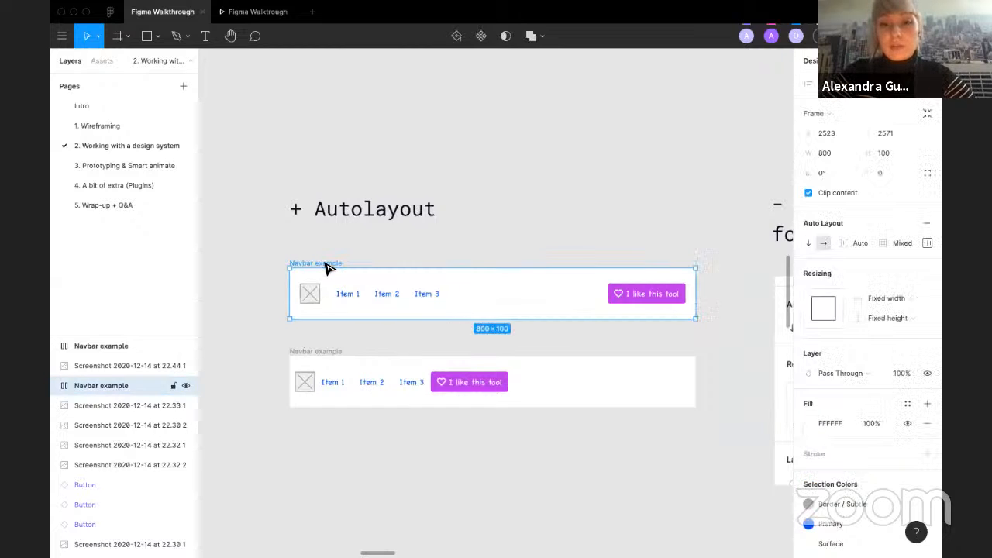
# Step: Try switching the first Navbar example's auto layout direction to vertical, then back to horizontal
pyautogui.click(808, 243)
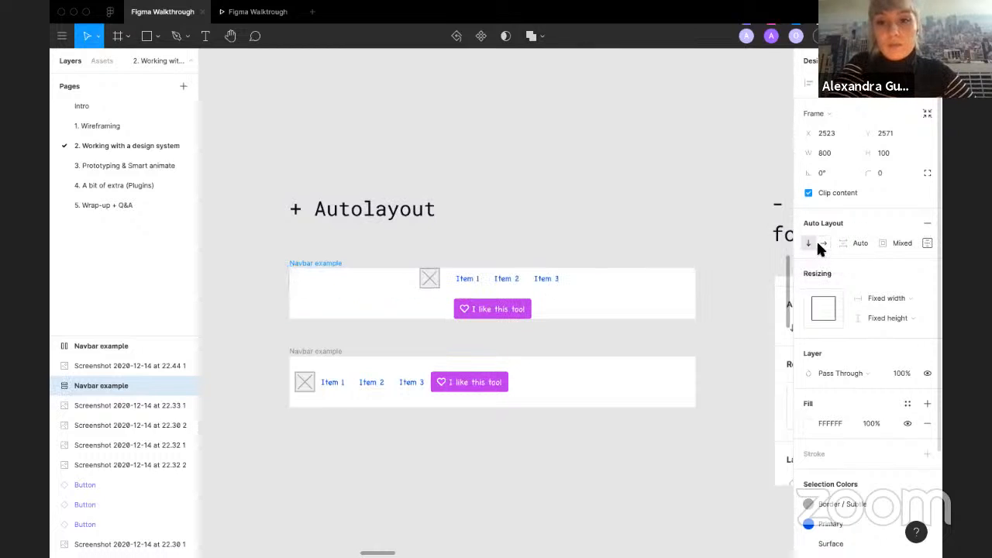
pyautogui.click(819, 244)
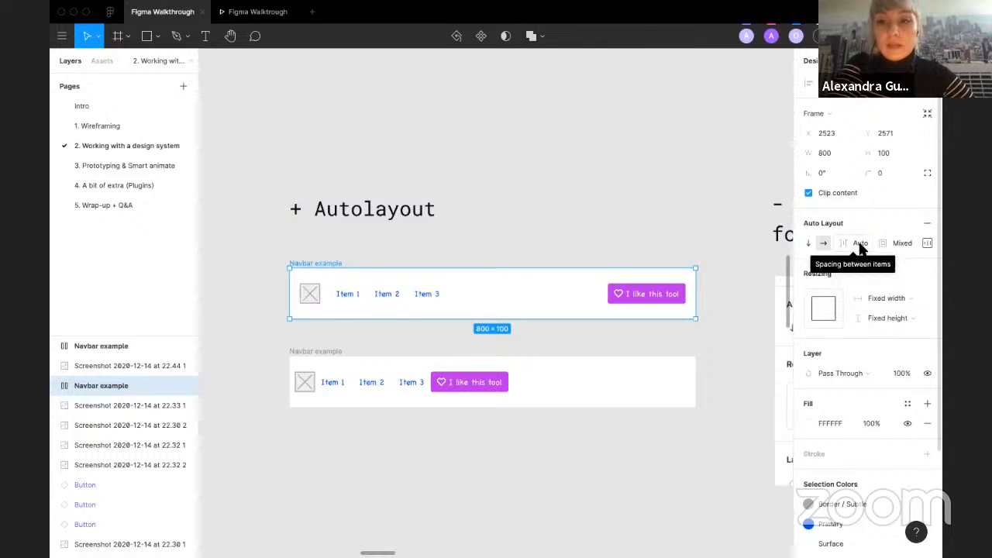
# Step: Set the spacing between the first navbar's Item links frame to 50
pyautogui.click(404, 385)
pyautogui.click(389, 298)
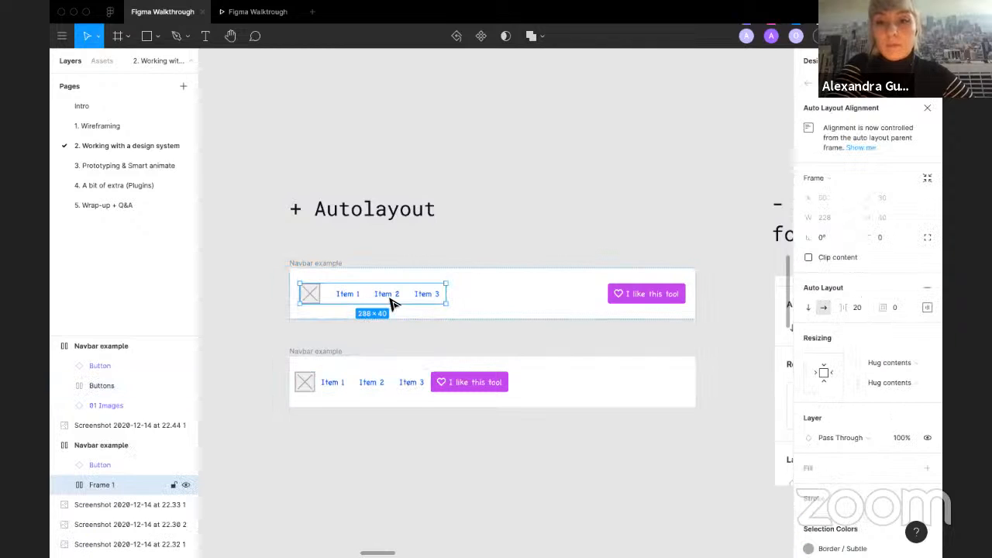
pyautogui.click(392, 303)
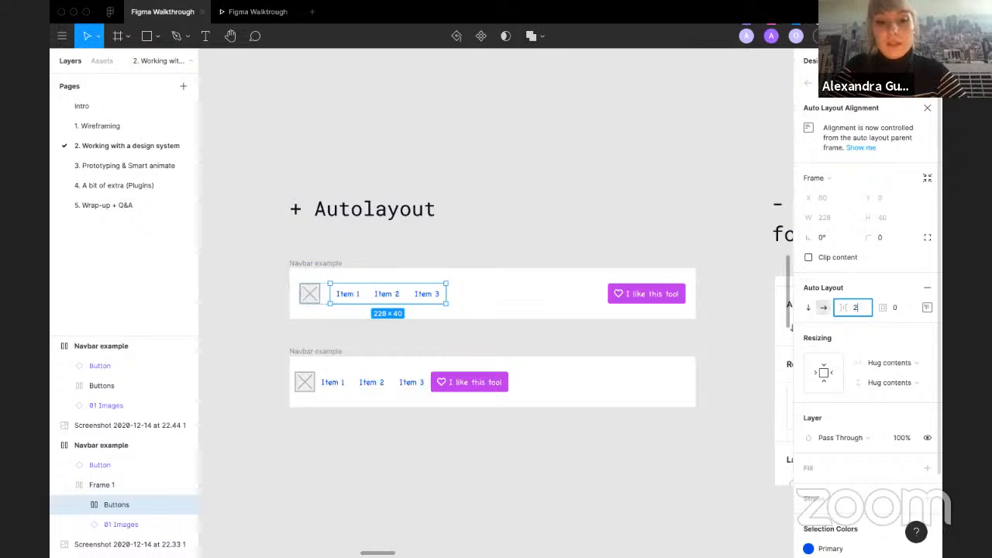
pyautogui.write('20')
pyautogui.press('Return')
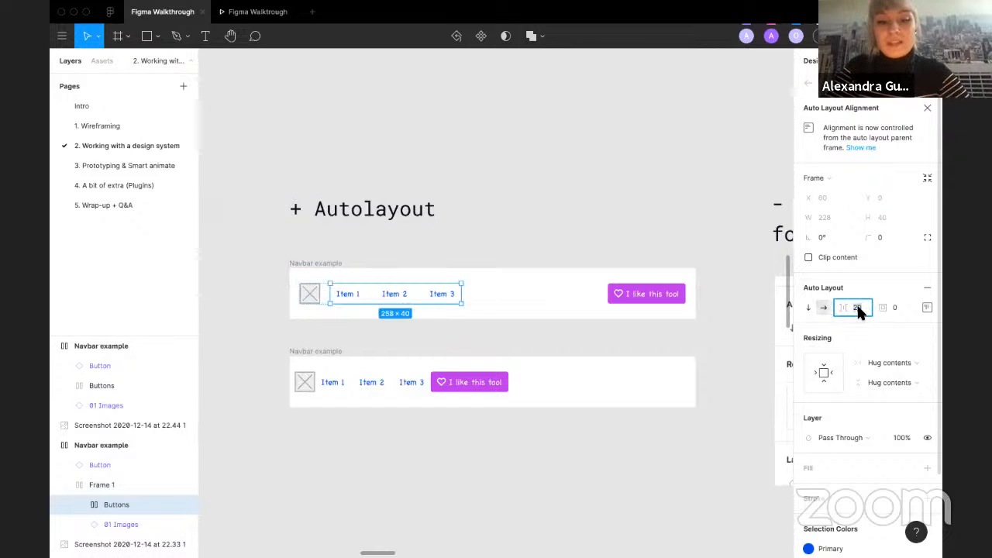
pyautogui.write('50')
pyautogui.press('Return')
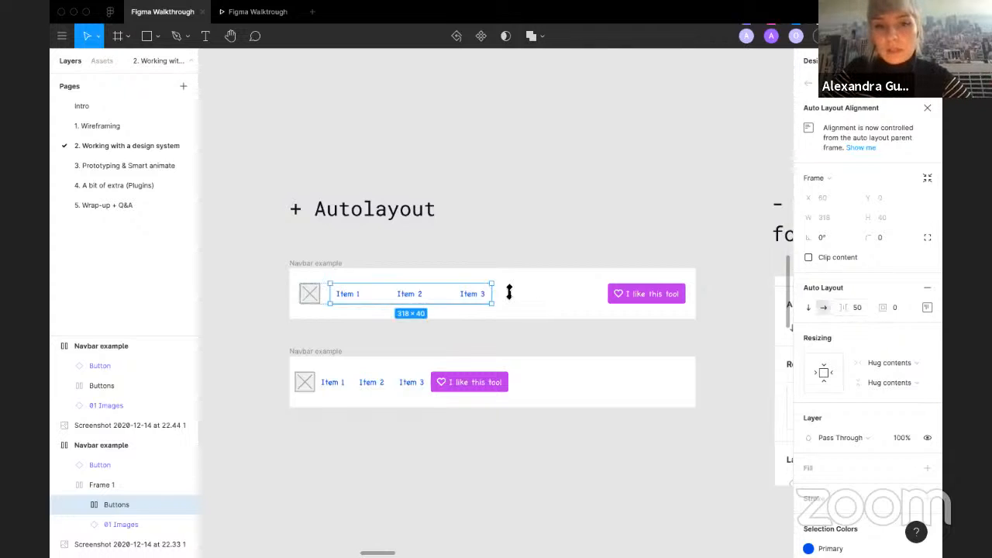
# Step: Try a padding of 10 on the Item links frame, then reset it to 0
pyautogui.click(899, 306)
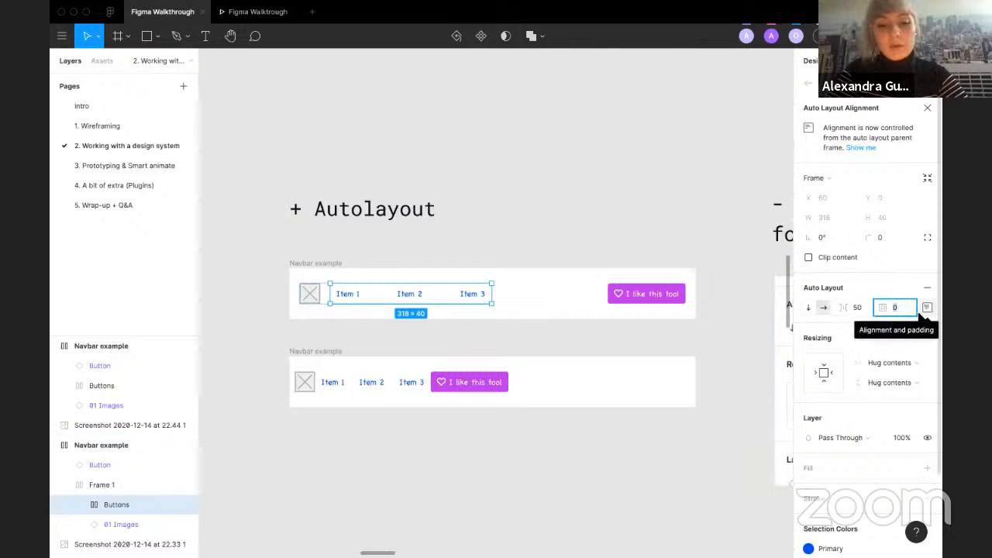
pyautogui.write('10')
pyautogui.press('Return')
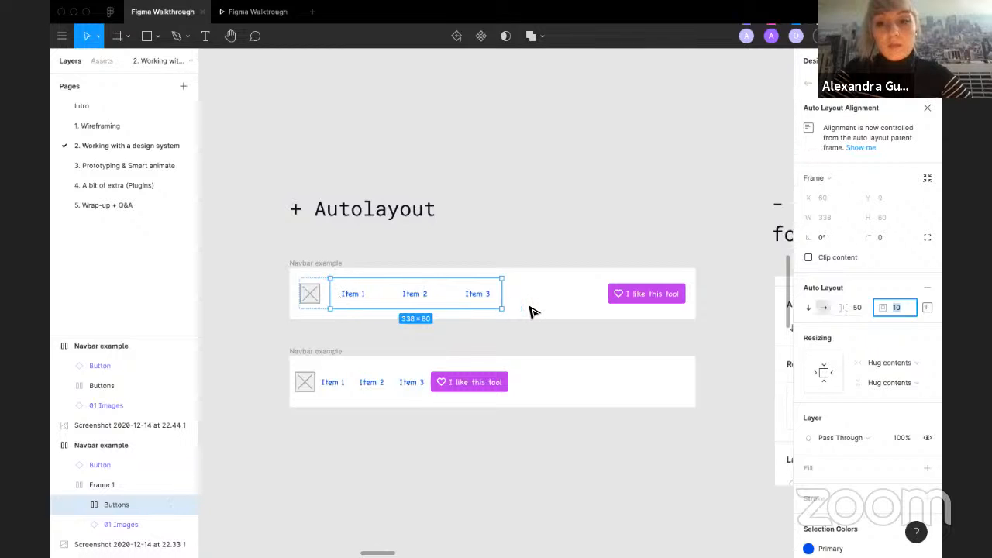
pyautogui.write('0')
pyautogui.press('Return')
pyautogui.press('Escape')
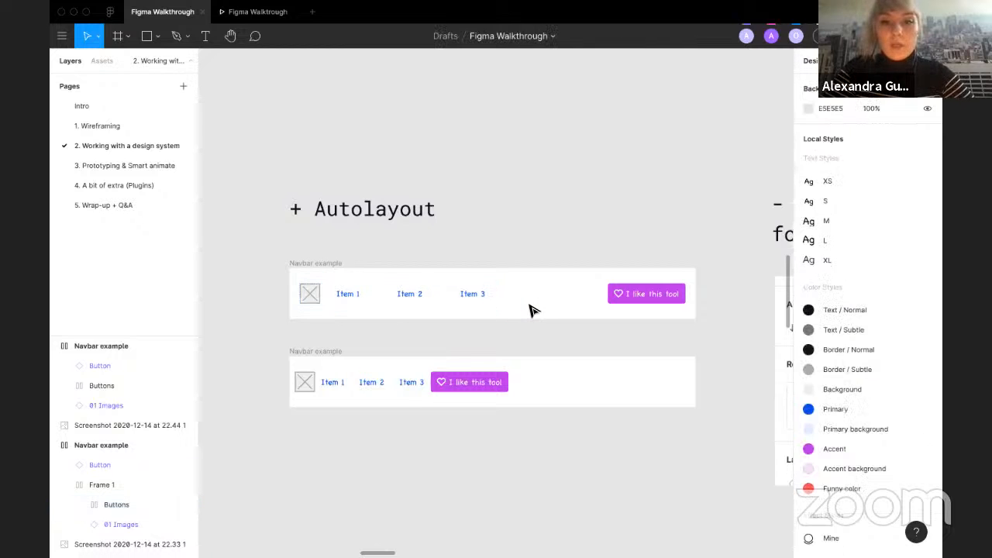
# Step: Try a top padding of 20 on the first Navbar example frame, then set it back to 0
pyautogui.click(464, 288)
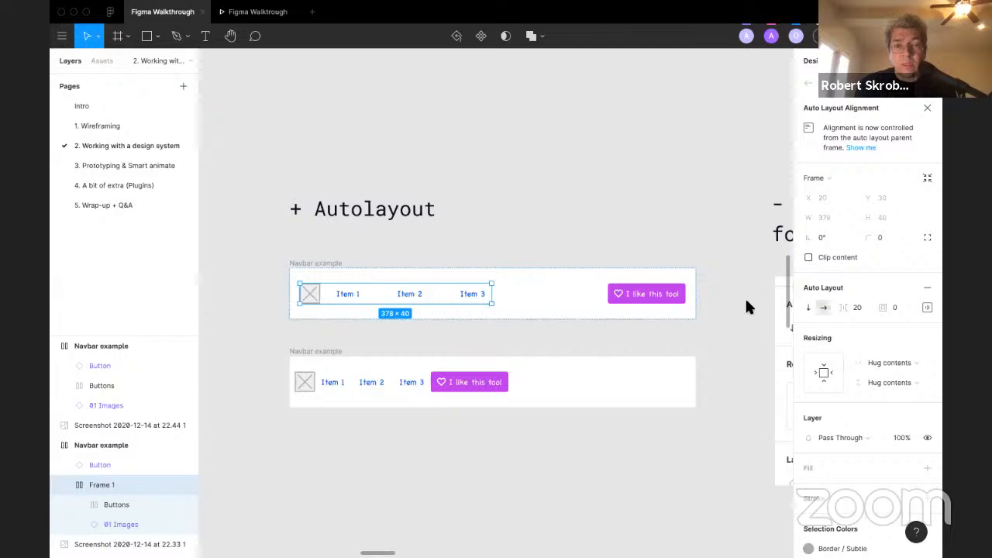
pyautogui.click(479, 241)
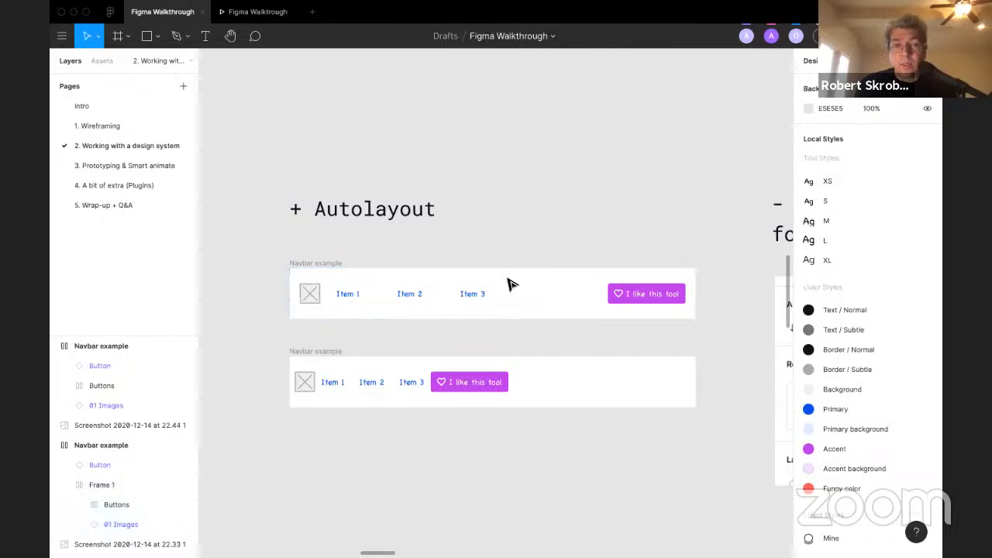
pyautogui.click(334, 264)
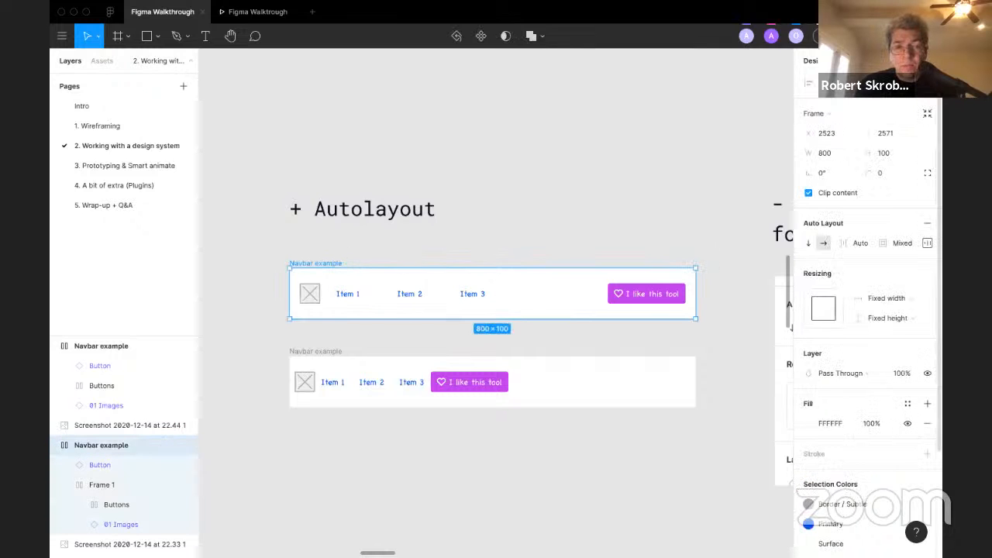
pyautogui.click(929, 243)
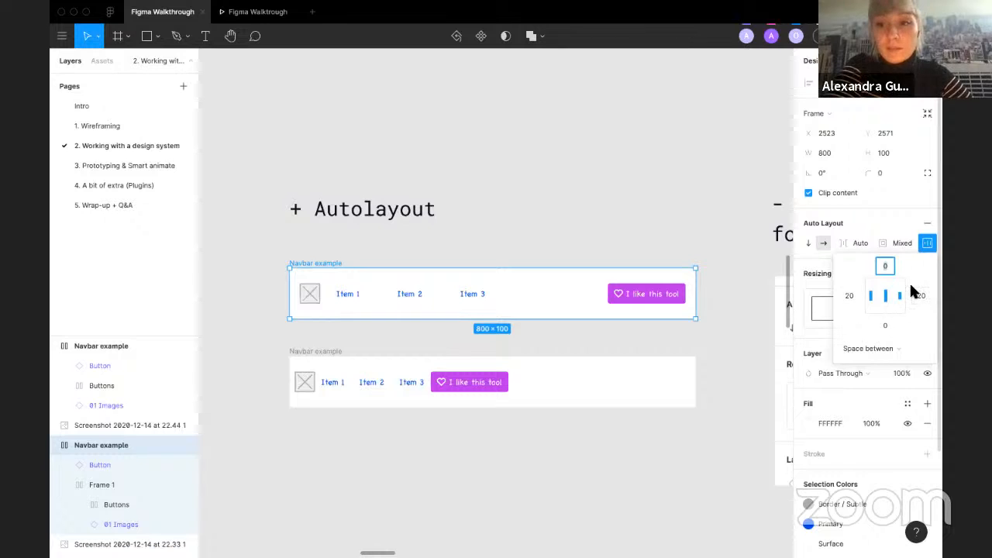
pyautogui.write('20')
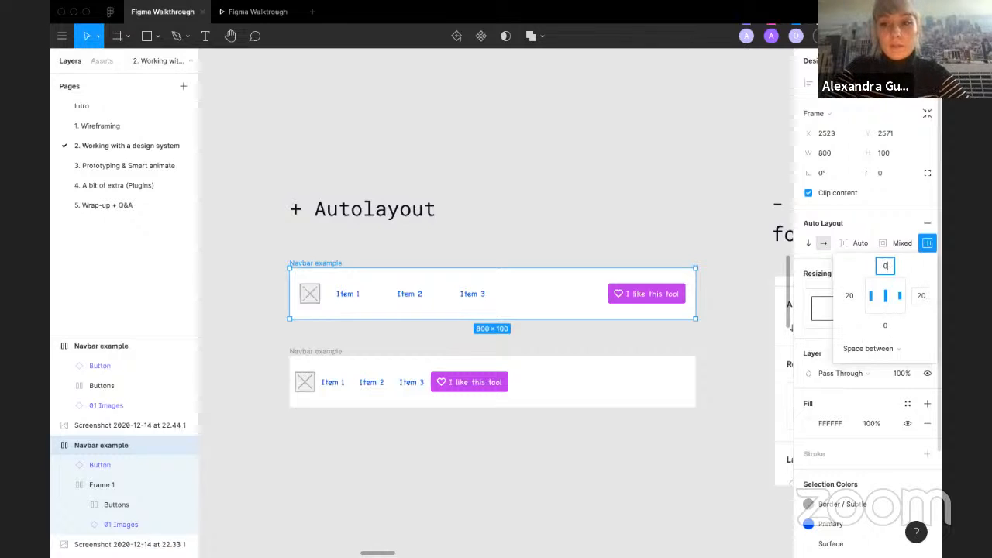
pyautogui.press('Return')
pyautogui.press('Return')
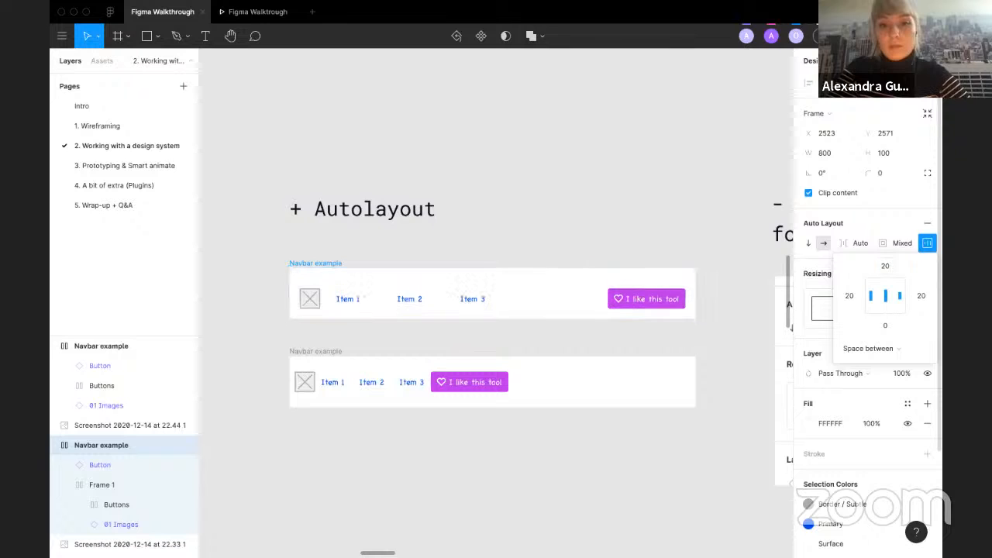
pyautogui.click(882, 266)
pyautogui.write('0')
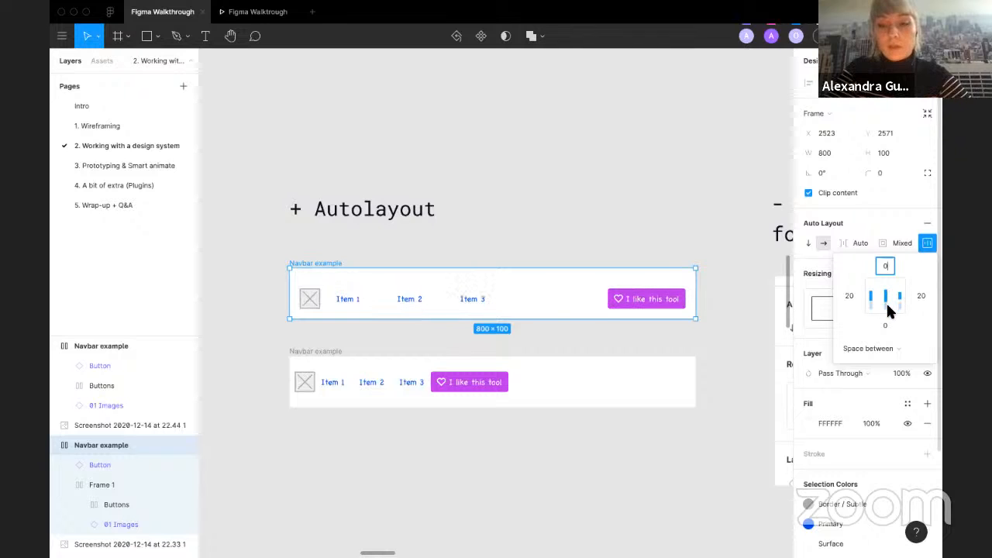
pyautogui.press('Return')
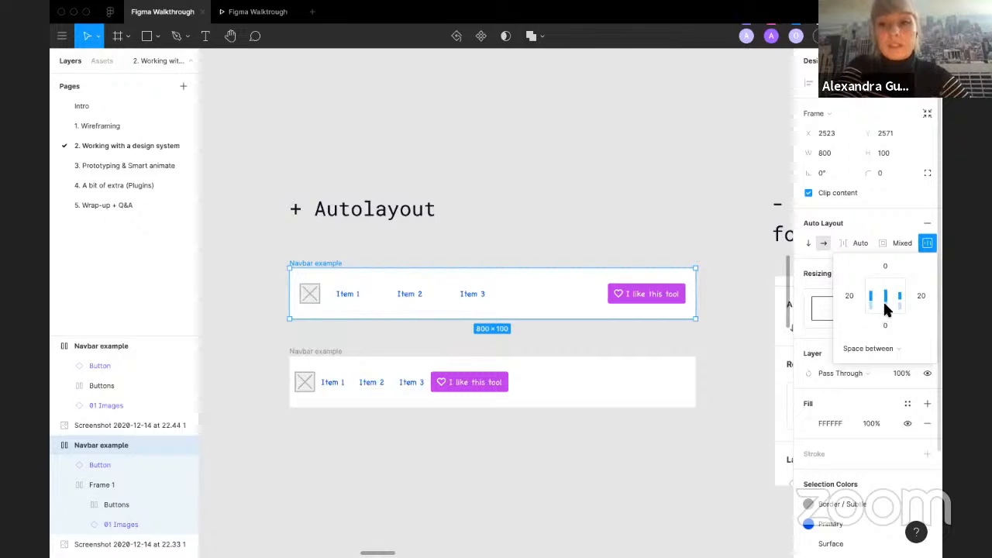
# Step: Try bottom and top alignment for the first Navbar example's contents, returning to centre alignment
pyautogui.click(885, 305)
pyautogui.click(885, 295)
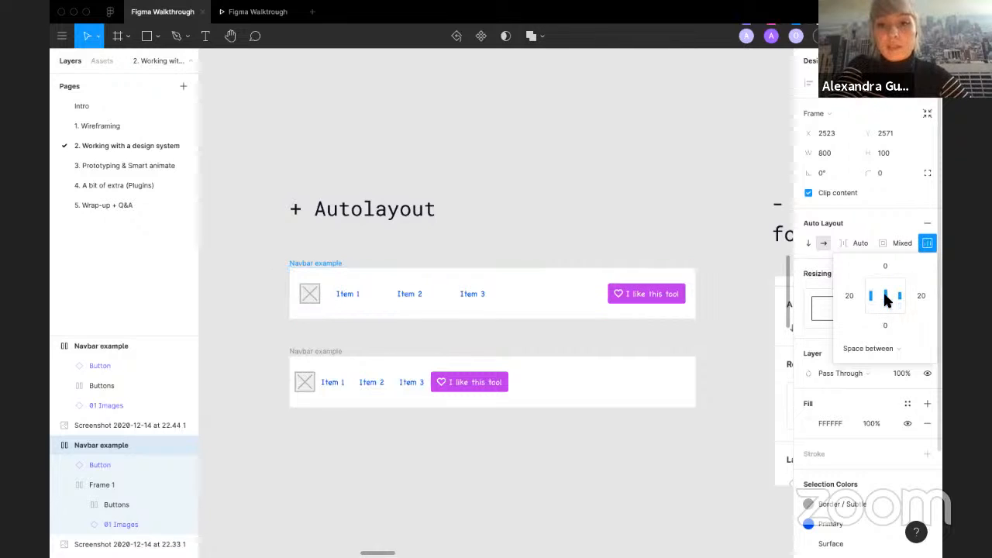
pyautogui.click(884, 287)
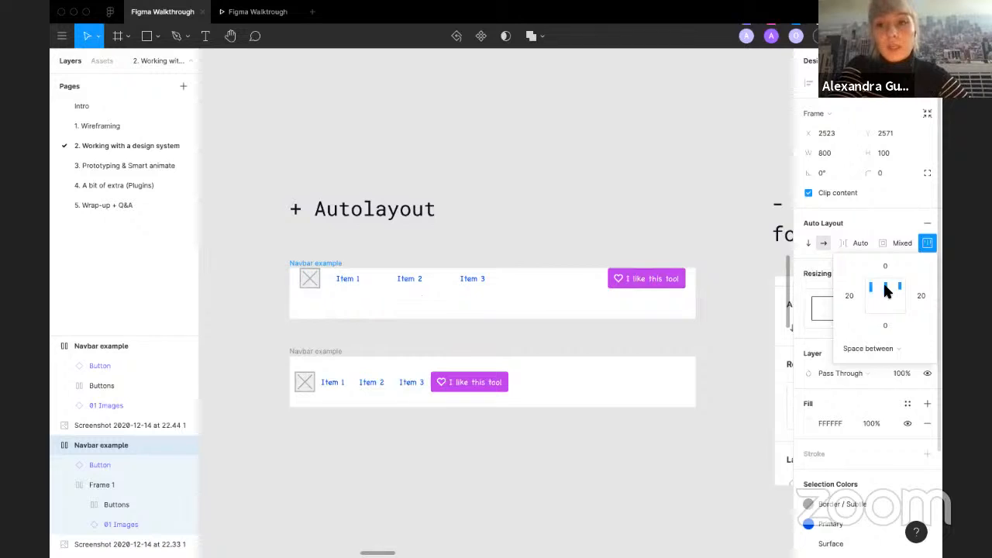
pyautogui.click(885, 295)
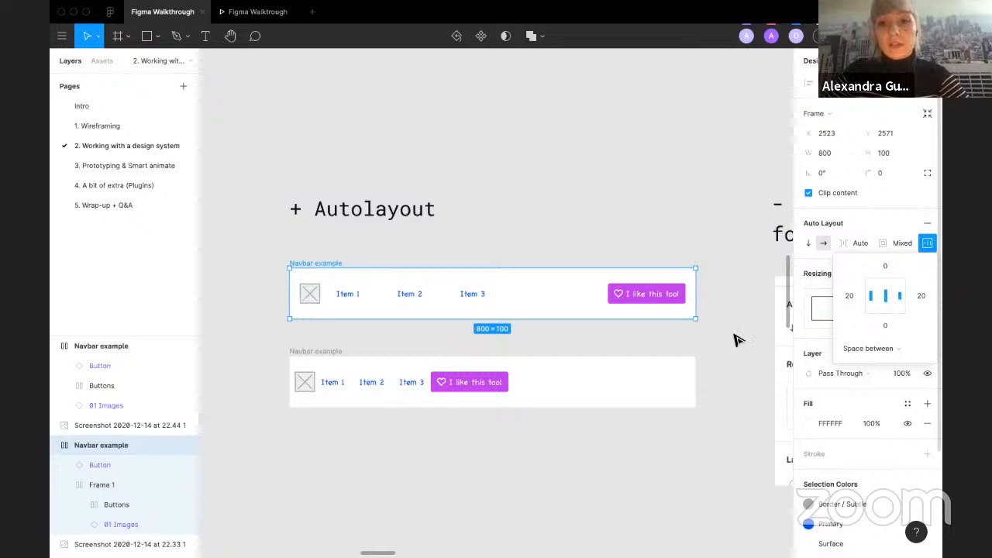
pyautogui.click(692, 355)
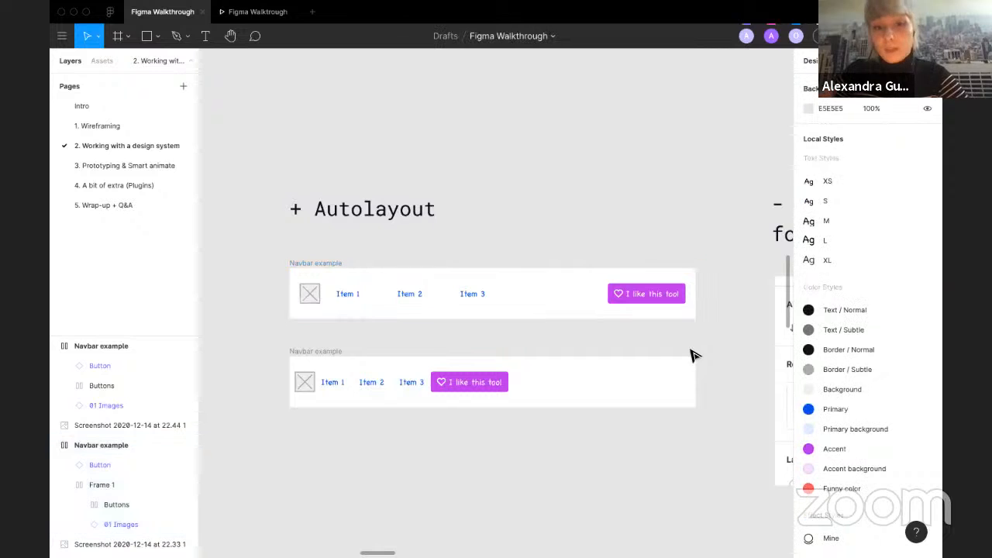
# Step: Switch the first Navbar example's auto layout spacing mode to Packed and back to Space between
pyautogui.click(326, 262)
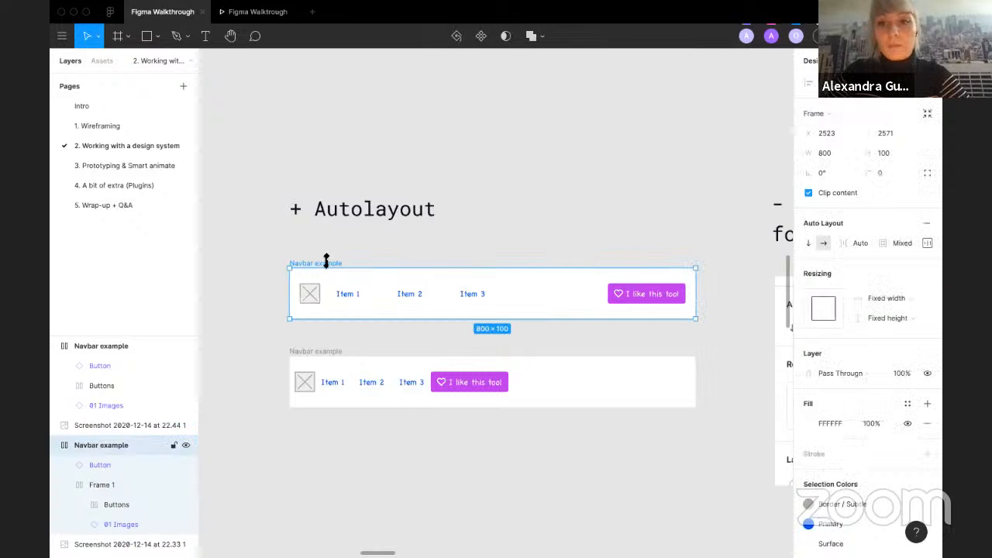
pyautogui.click(925, 237)
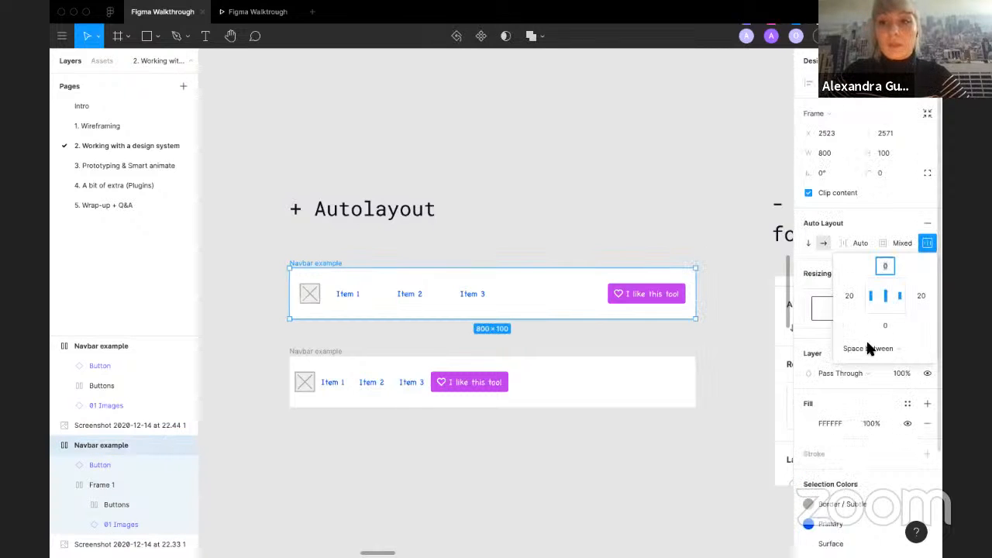
pyautogui.click(912, 351)
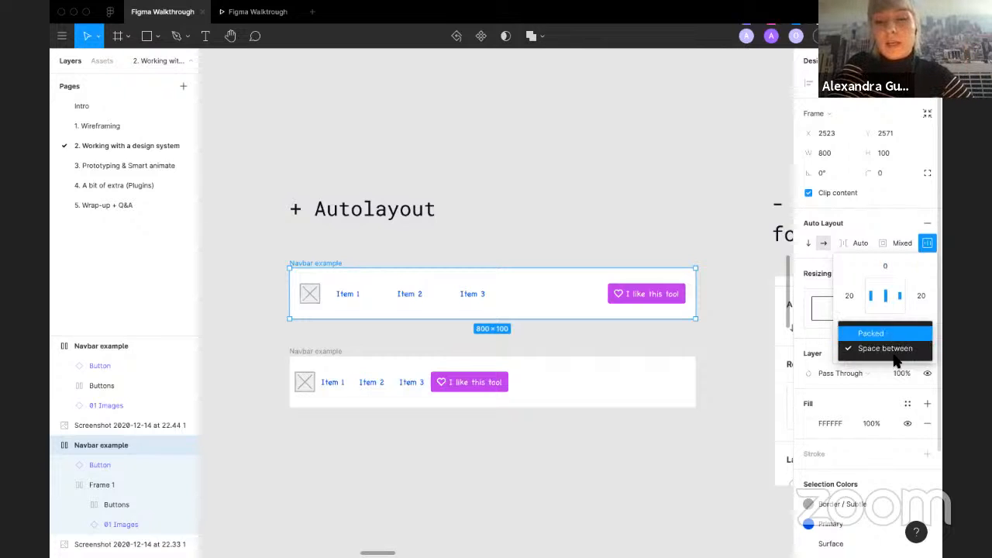
pyautogui.click(884, 334)
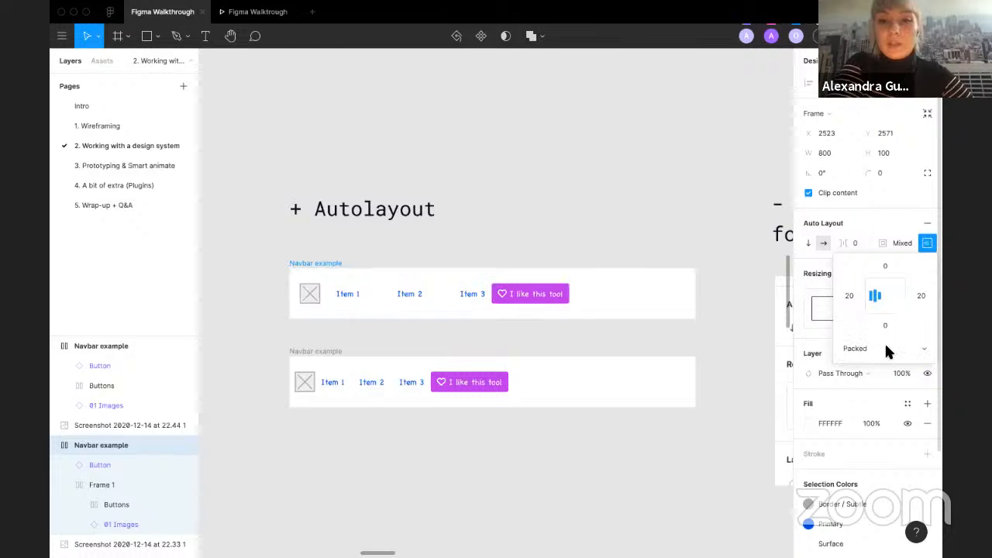
pyautogui.click(895, 352)
pyautogui.click(883, 361)
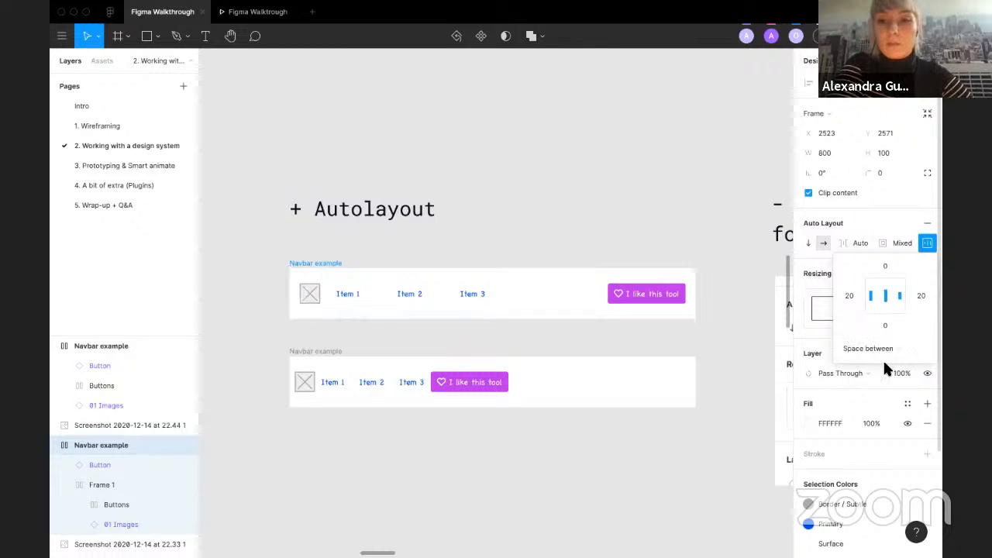
# Step: Ungroup Frame 1 inside the first Navbar example
pyautogui.click(474, 298)
pyautogui.keyDown('shift'); pyautogui.click(629, 302); pyautogui.keyUp('shift')
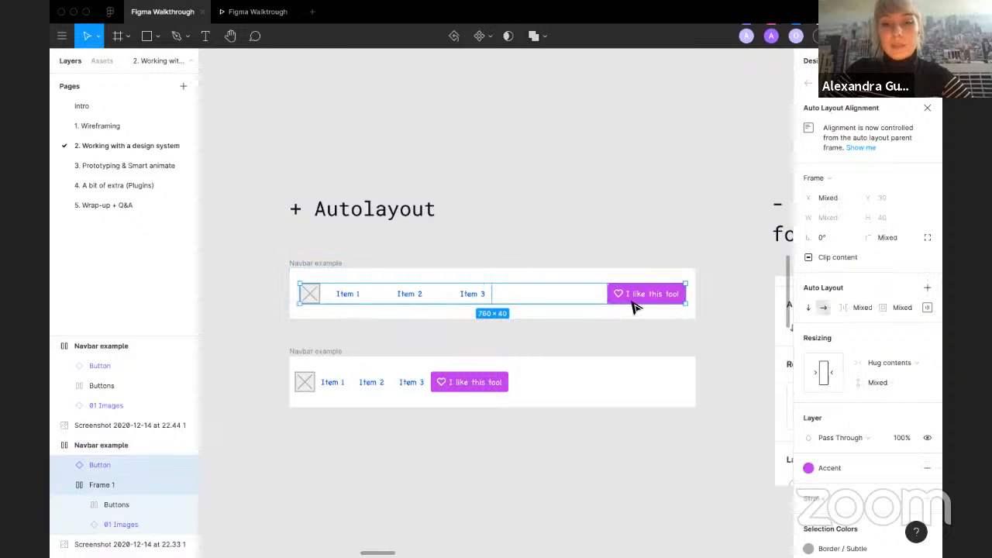
pyautogui.click(634, 302)
pyautogui.click(482, 296)
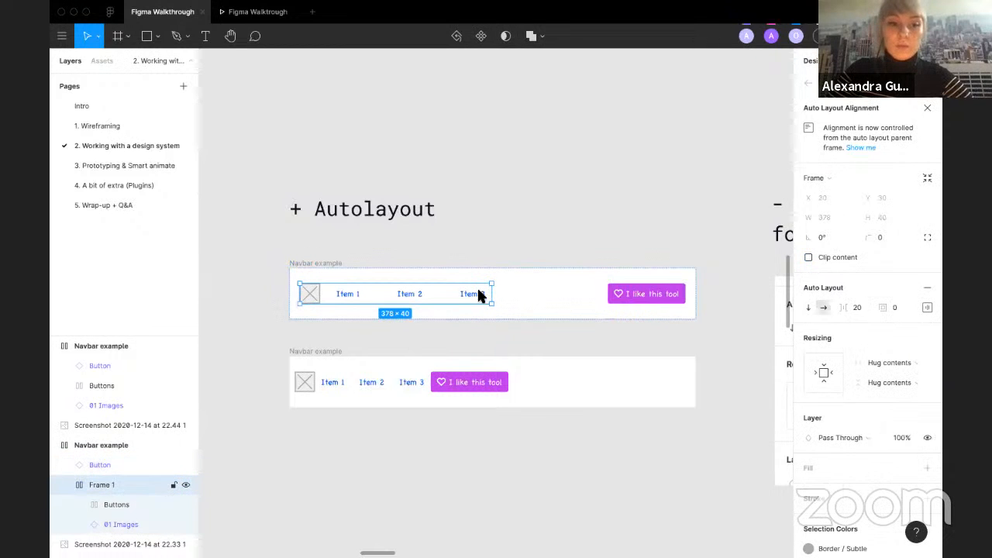
pyautogui.rightClick(86, 487)
pyautogui.click(115, 290)
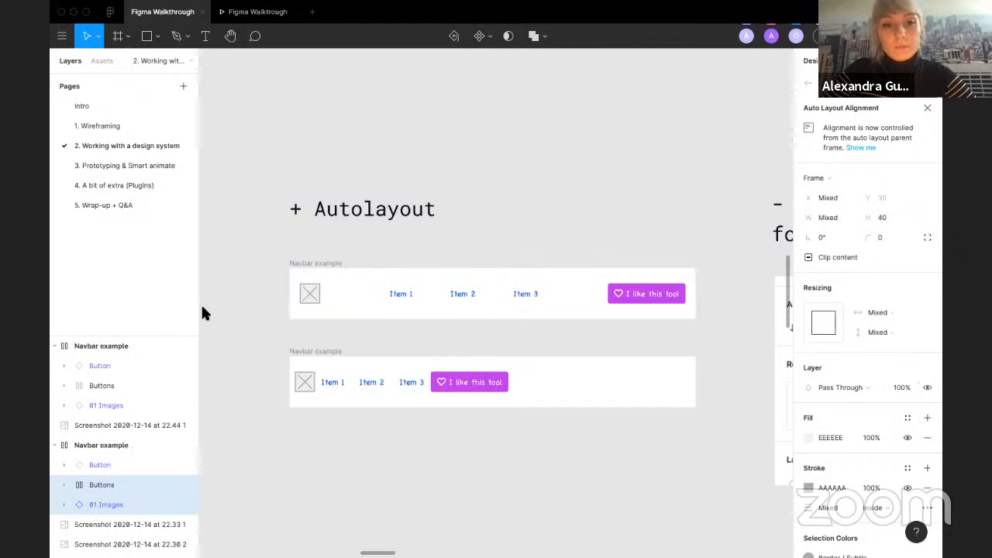
# Step: Select the first navbar's image, Buttons and Button layers together, then set the navbar's auto layout spacing mode to Packed
pyautogui.click(203, 309)
pyautogui.click(307, 299)
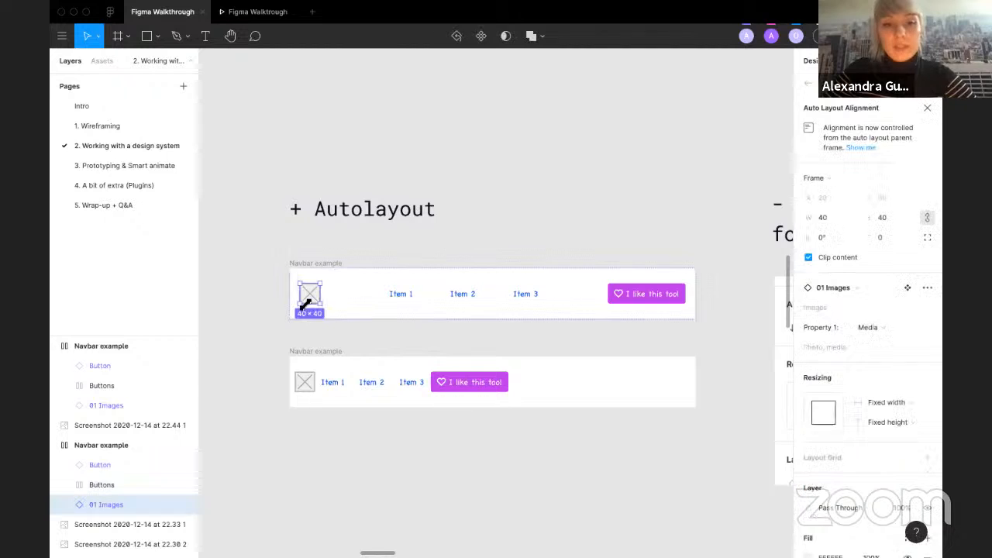
pyautogui.keyDown('shift'); pyautogui.click(436, 293); pyautogui.keyUp('shift')
pyautogui.keyDown('shift'); pyautogui.click(628, 298); pyautogui.keyUp('shift')
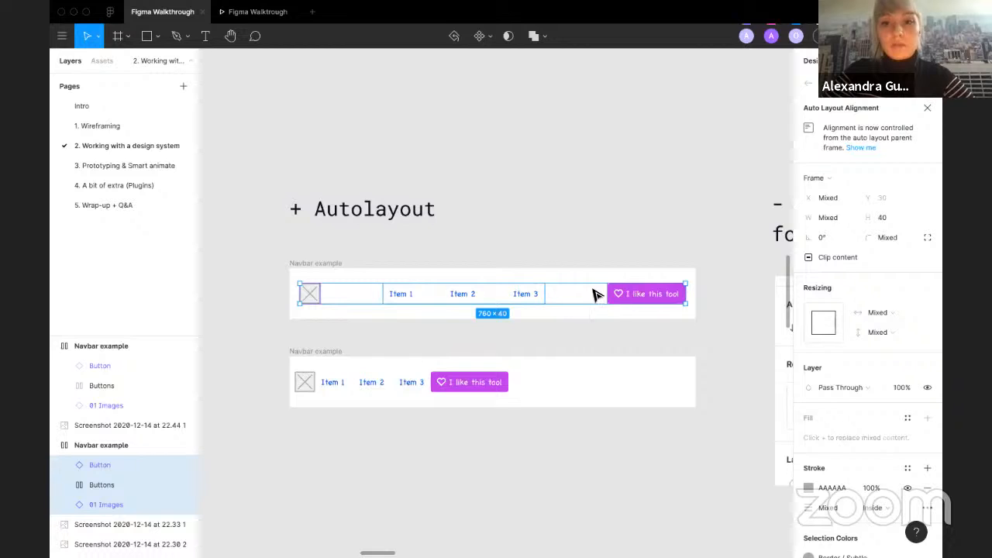
pyautogui.click(569, 313)
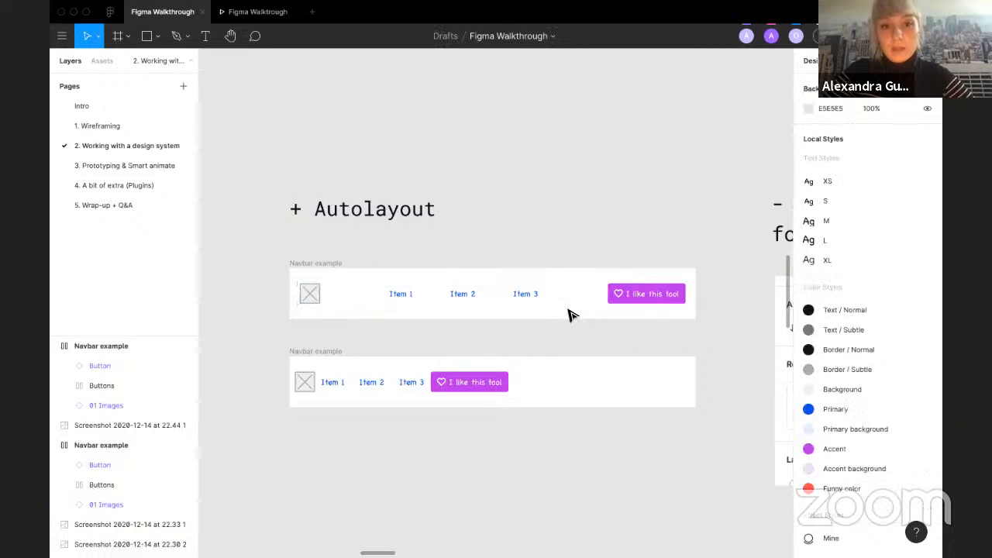
pyautogui.click(314, 263)
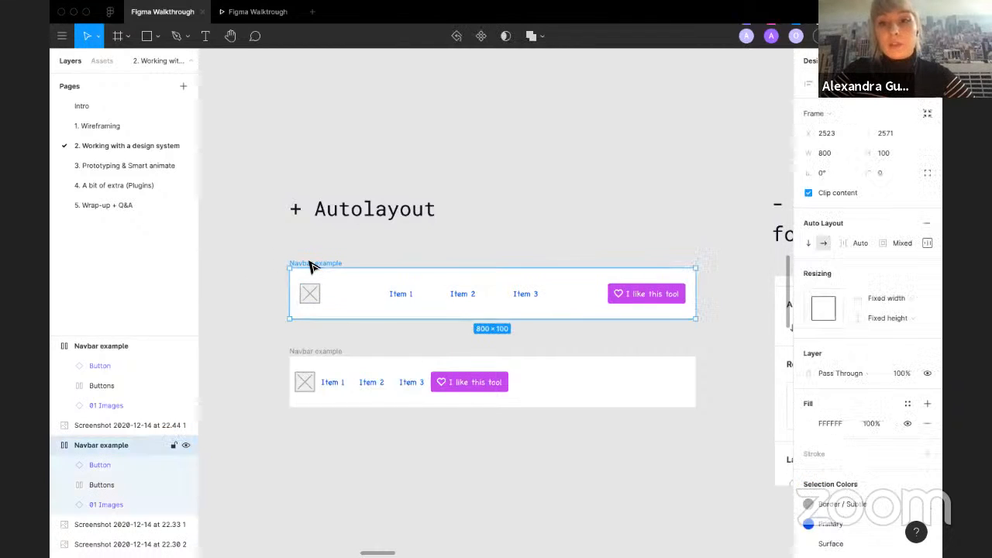
pyautogui.click(925, 243)
pyautogui.click(881, 346)
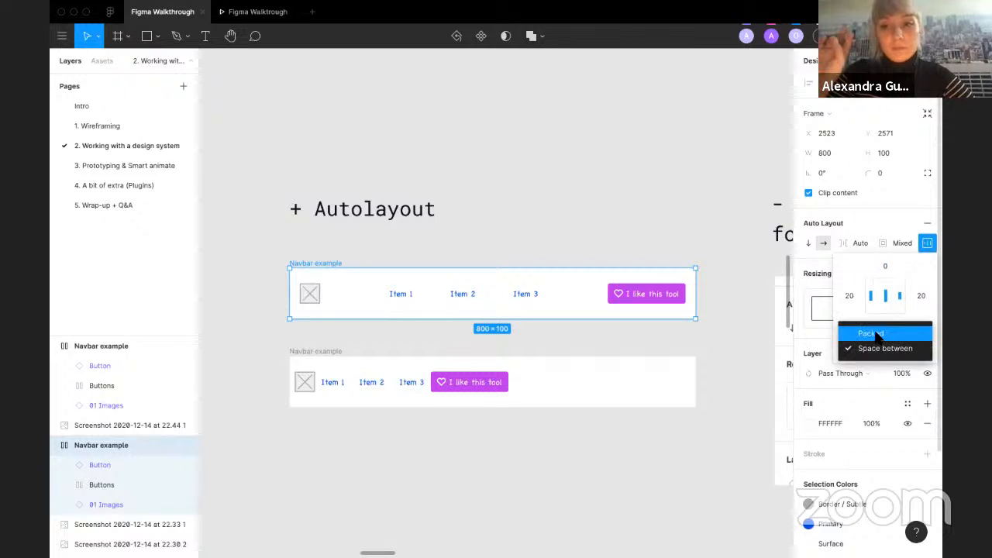
pyautogui.click(876, 335)
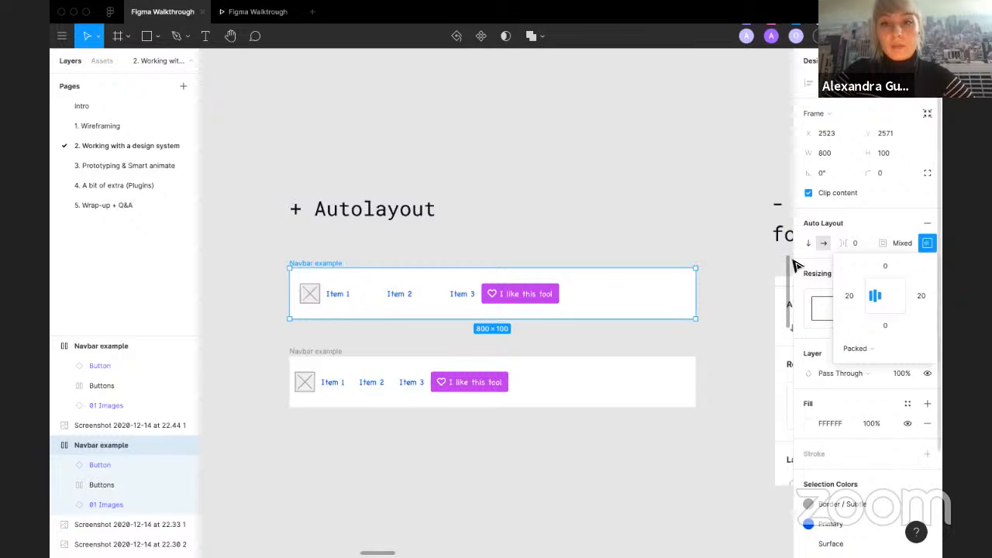
# Step: Set the first Navbar example's auto layout item spacing to 50
pyautogui.click(849, 243)
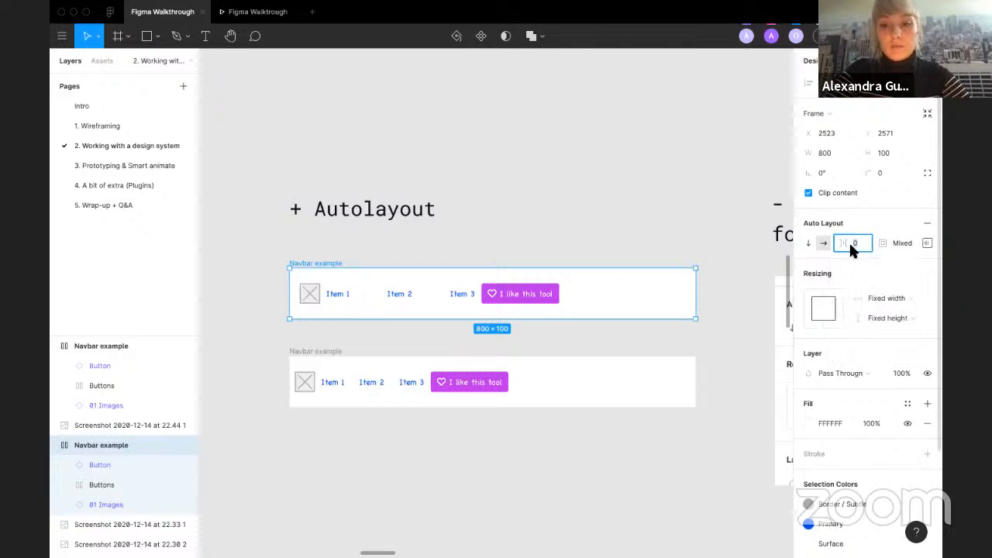
pyautogui.write('20')
pyautogui.press('Return')
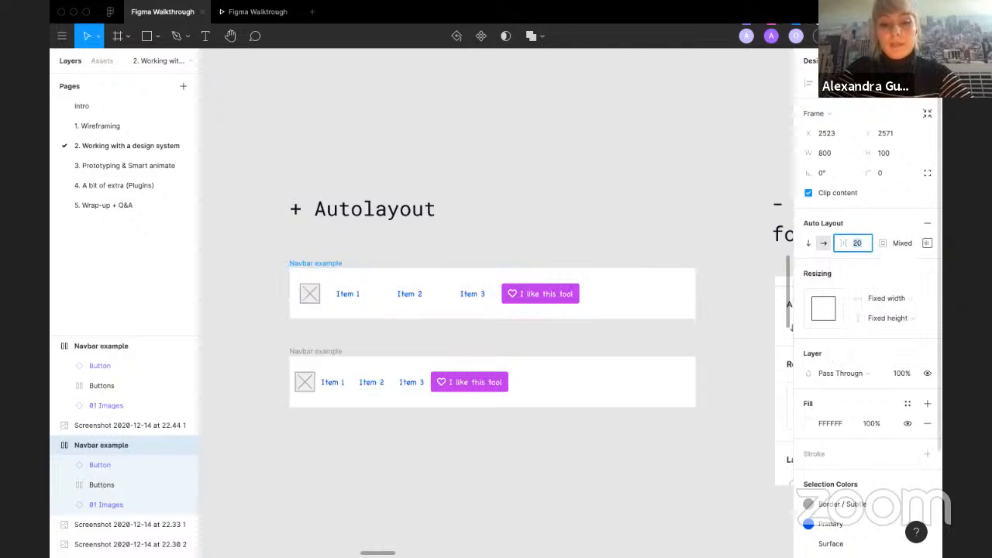
pyautogui.write('50')
pyautogui.press('Return')
pyautogui.click(435, 285)
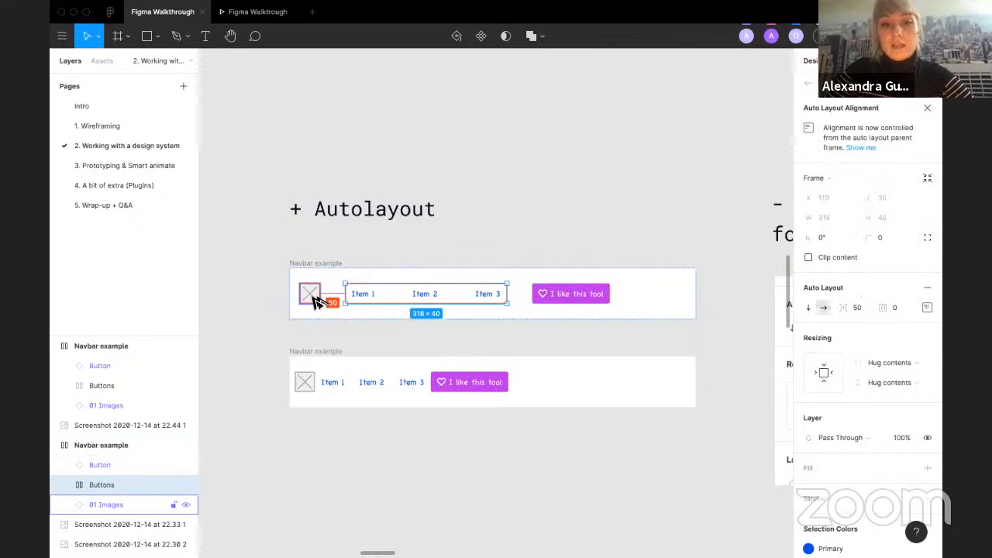
pyautogui.click(335, 263)
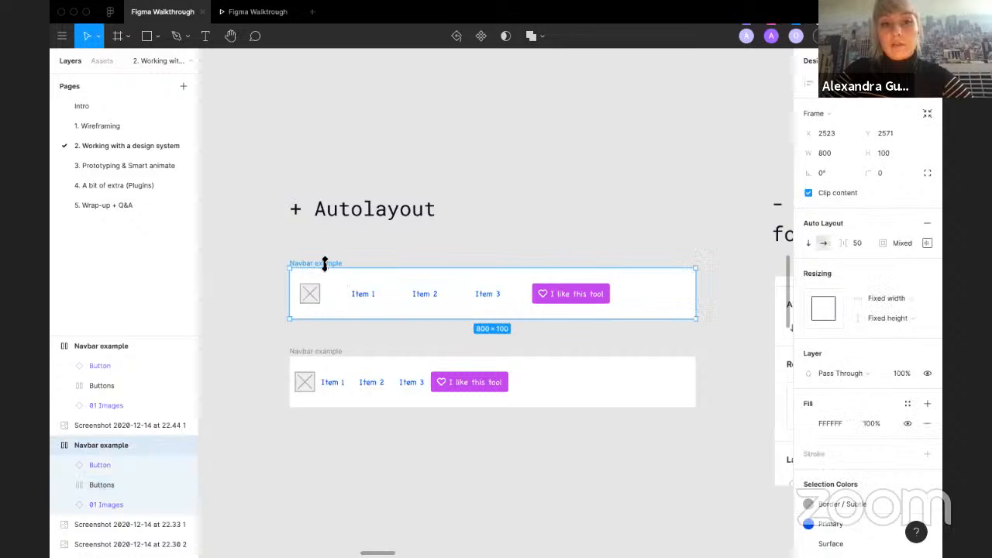
# Step: Switch the first Navbar example's auto layout spacing mode to Space between
pyautogui.click(924, 242)
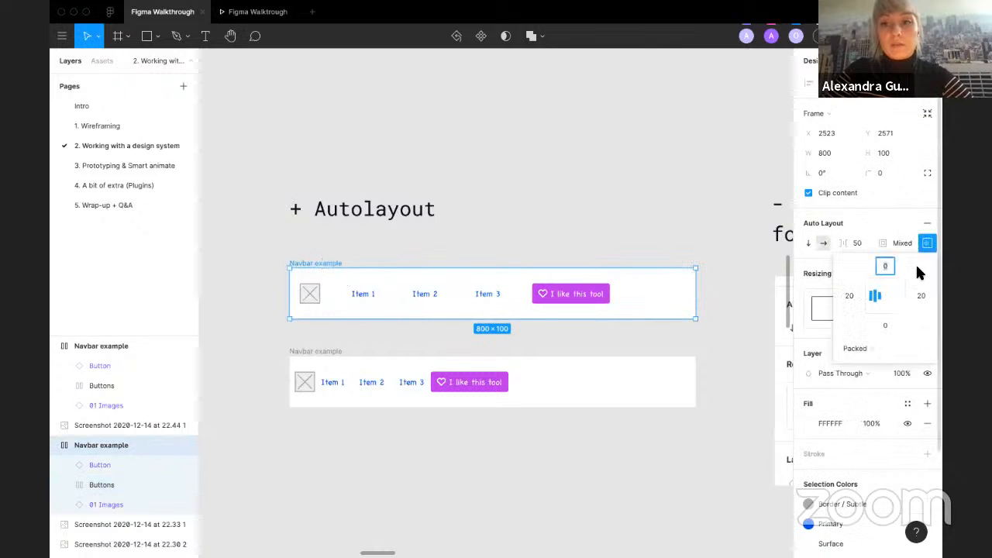
pyautogui.click(871, 351)
pyautogui.click(883, 362)
pyautogui.scroll(-5, 441, 339)
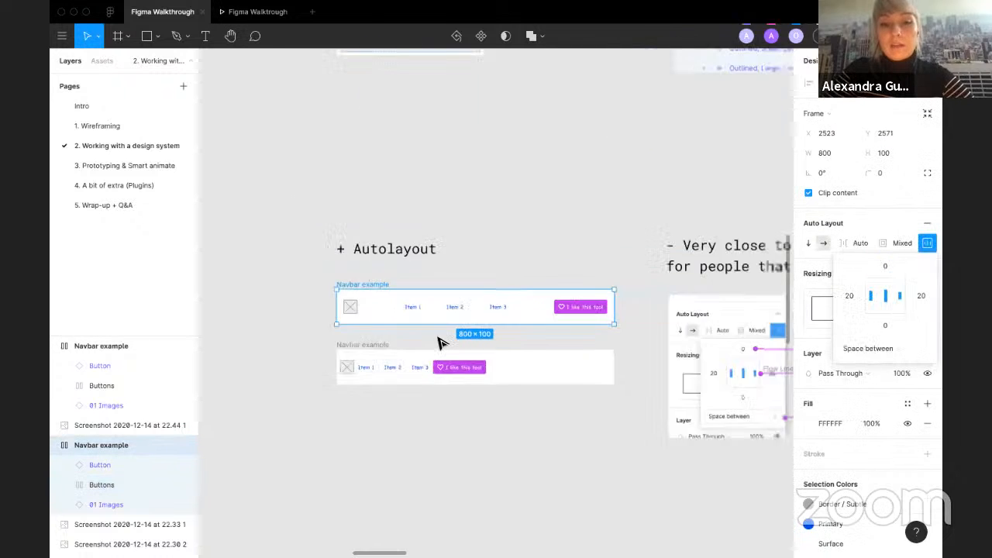
# Step: Duplicate the first Navbar example below and stretch the copy to about 1666 px wide
pyautogui.moveTo(397, 298); pyautogui.dragTo(393, 458)
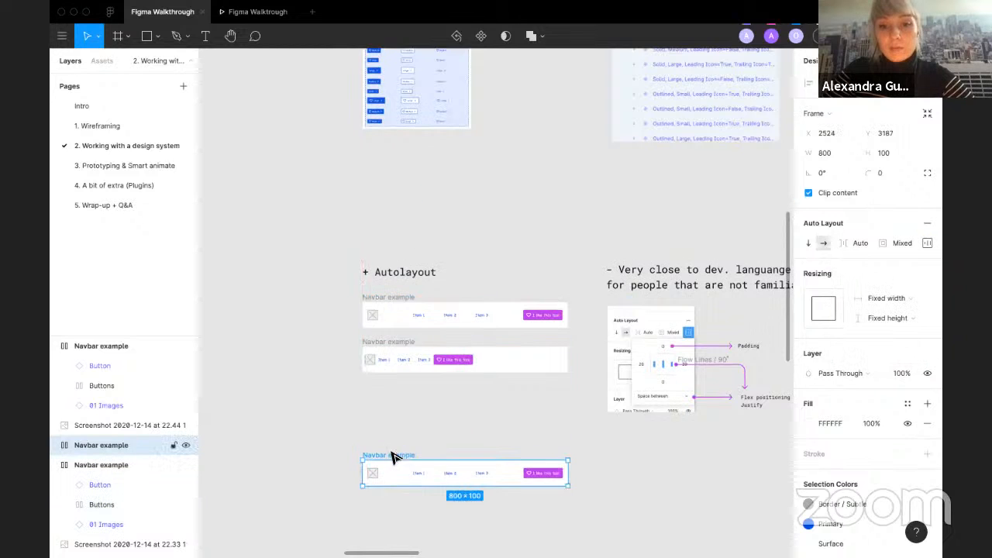
pyautogui.scroll(-2, 509, 427)
pyautogui.moveTo(540, 425); pyautogui.dragTo(763, 421)
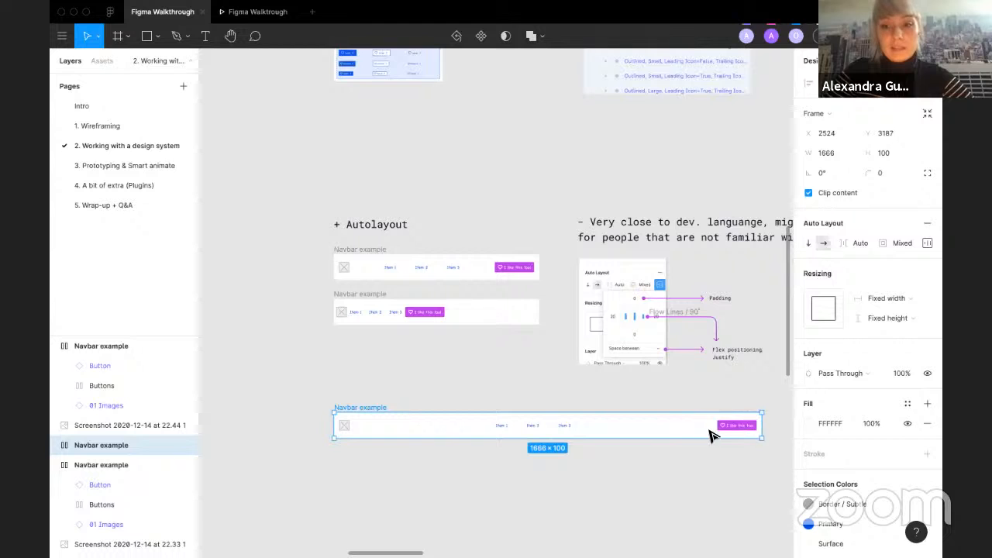
pyautogui.click(569, 427)
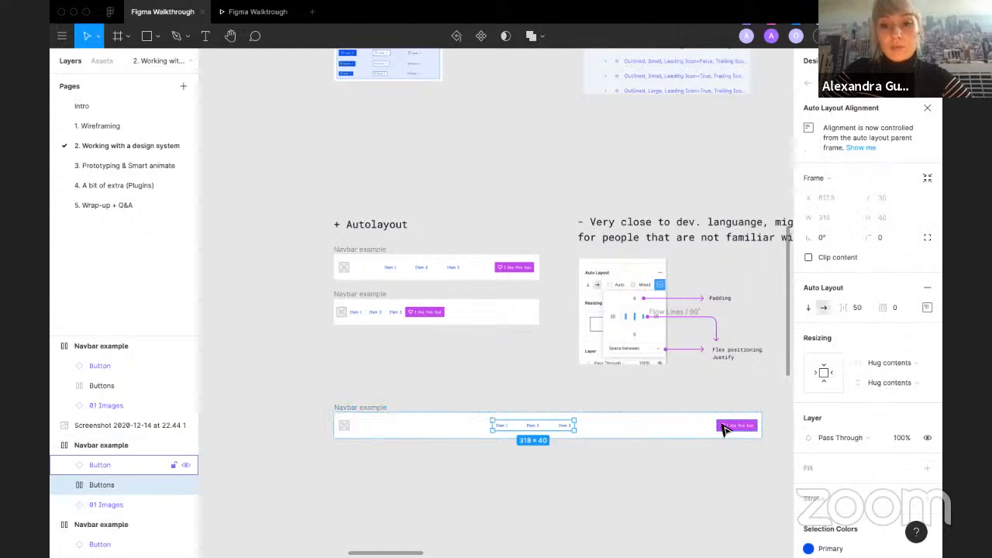
pyautogui.keyDown('shift'); pyautogui.click(723, 429); pyautogui.keyUp('shift')
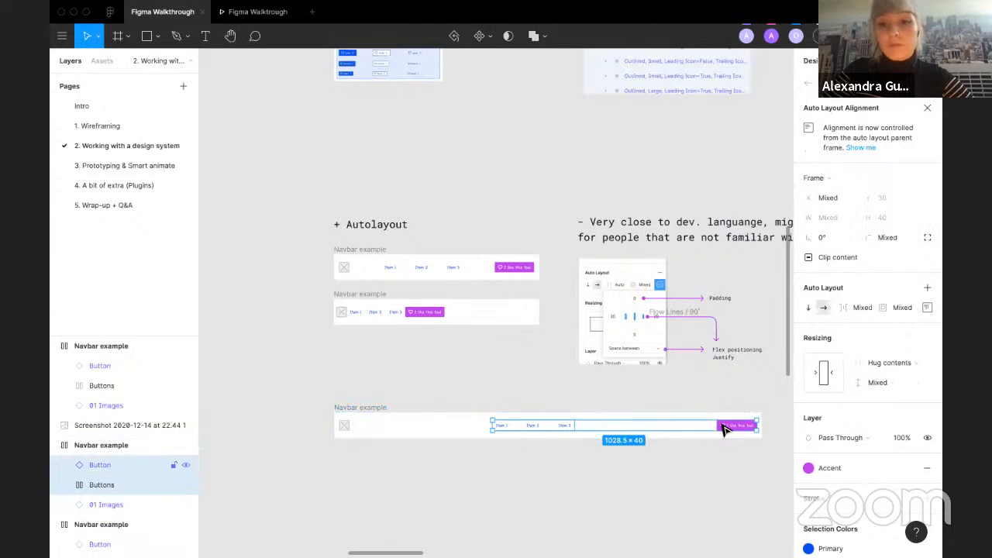
pyautogui.click(695, 461)
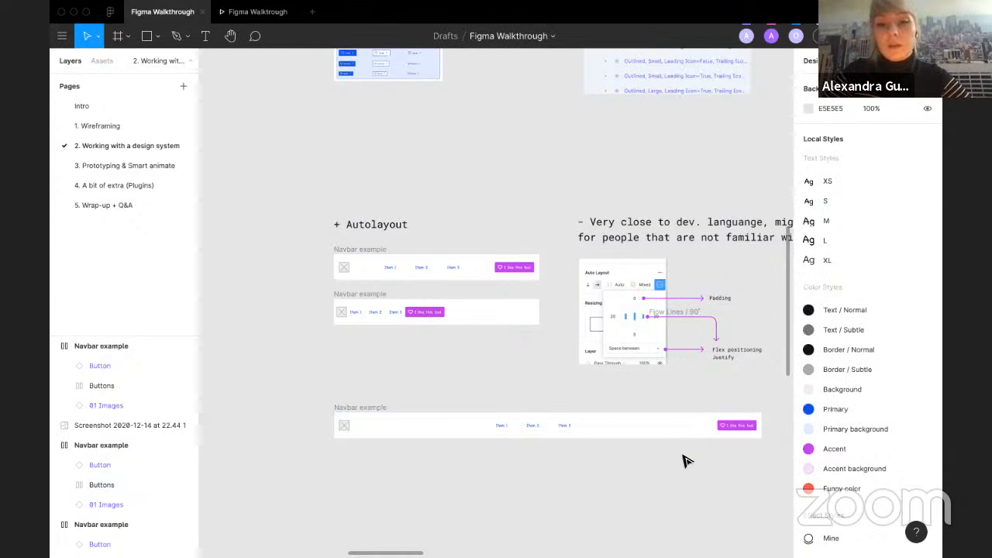
# Step: Stretch the duplicated navbar to about 378 px tall
pyautogui.click(379, 411)
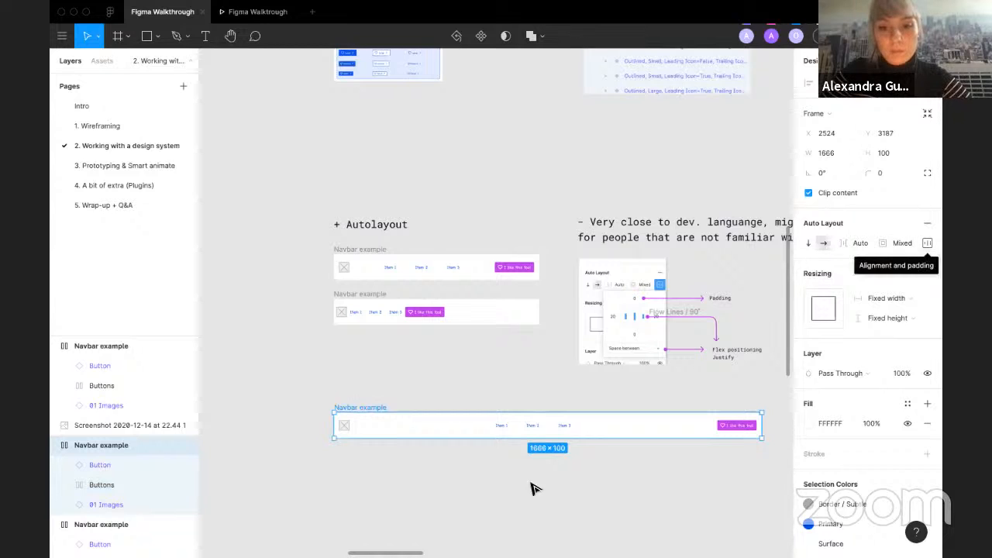
pyautogui.moveTo(559, 438); pyautogui.dragTo(563, 509)
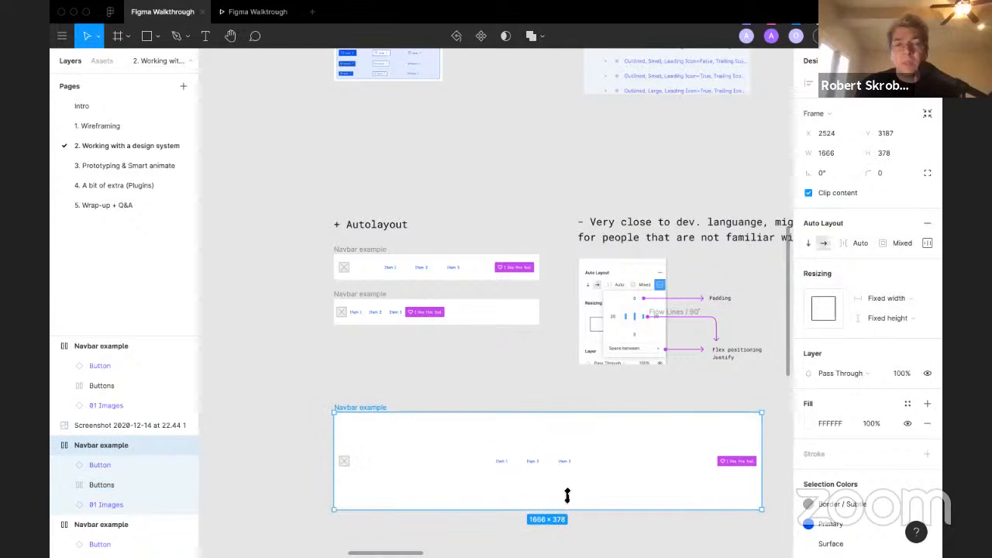
pyautogui.click(926, 244)
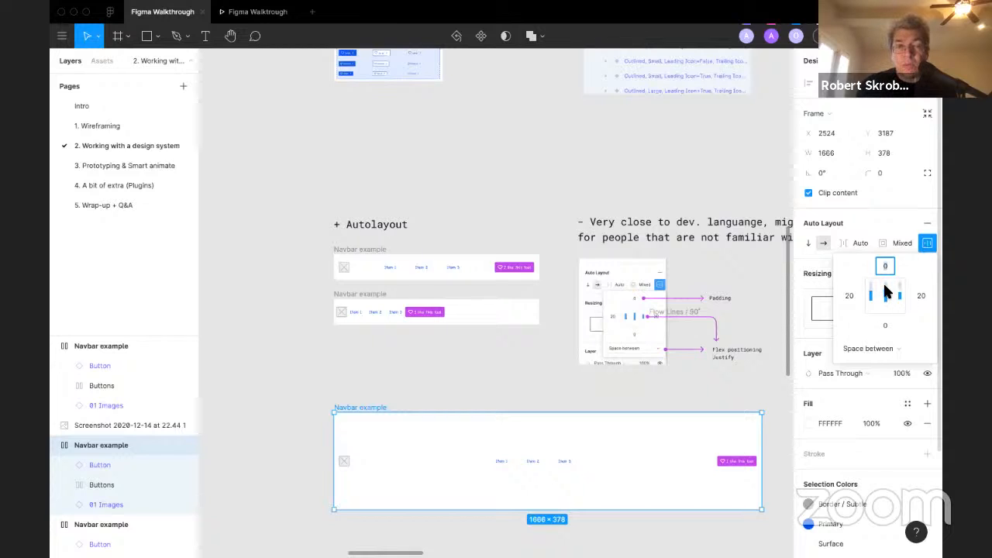
pyautogui.click(427, 380)
pyautogui.scroll(-2, 427, 380)
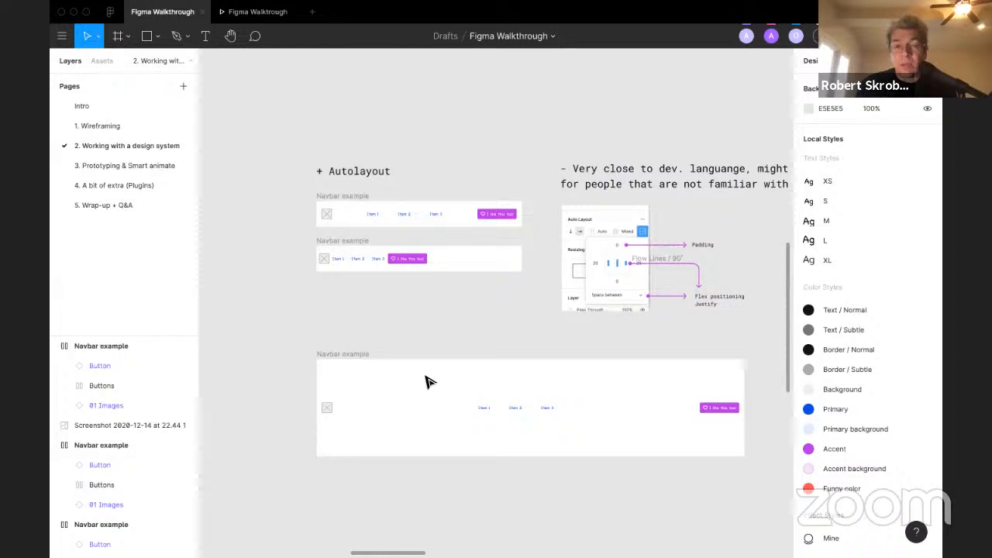
# Step: Try top and bottom alignment for the duplicated navbar's contents, returning to centre alignment
pyautogui.click(348, 361)
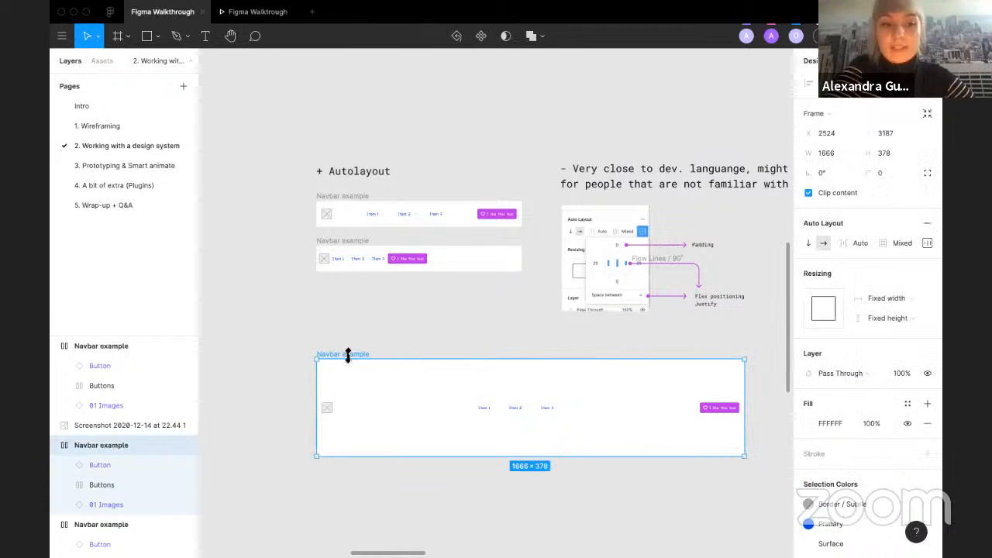
pyautogui.click(927, 242)
pyautogui.click(889, 289)
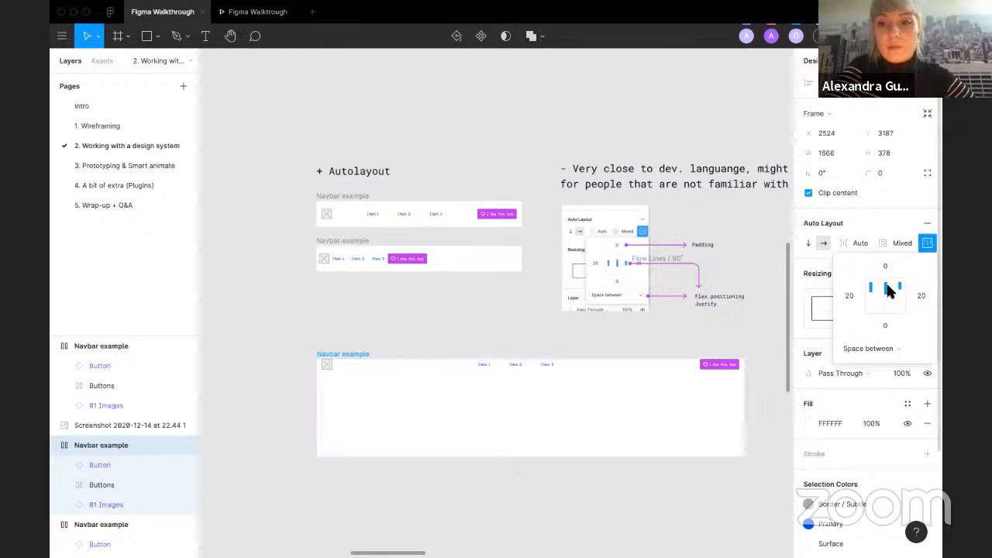
pyautogui.click(885, 304)
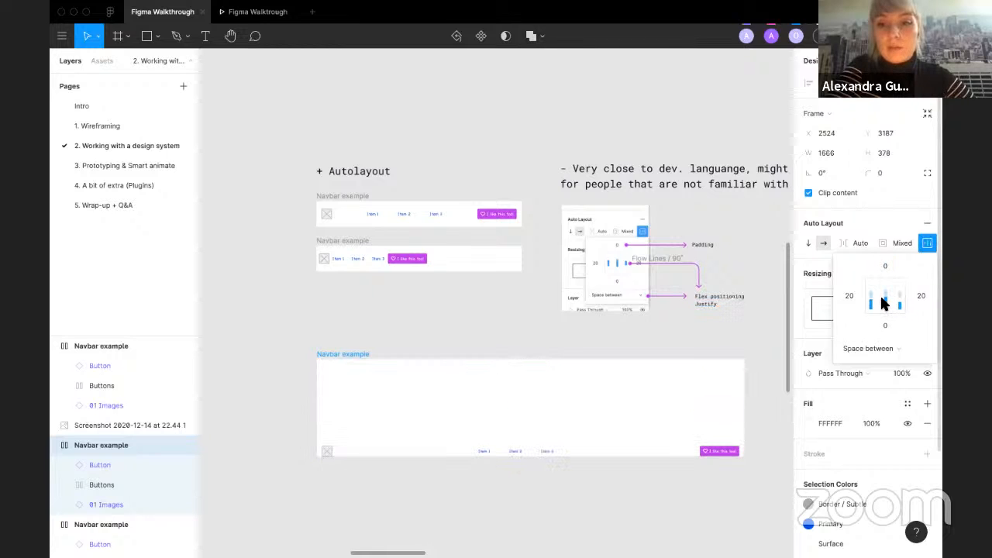
pyautogui.click(874, 297)
# Step: Change the duplicated navbar's left padding to 100 and back to 20
pyautogui.click(847, 295)
pyautogui.write('100')
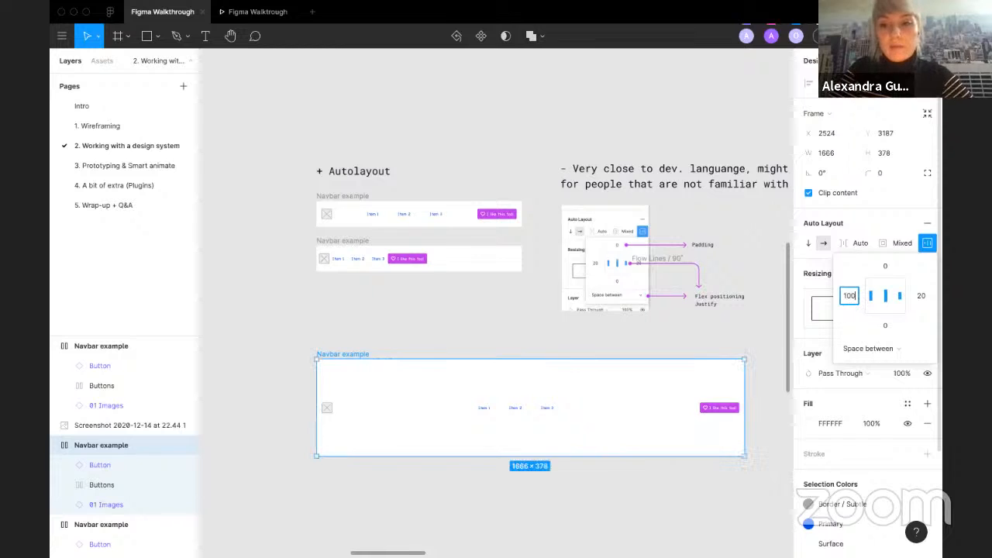
pyautogui.press('Return')
pyautogui.click(848, 298)
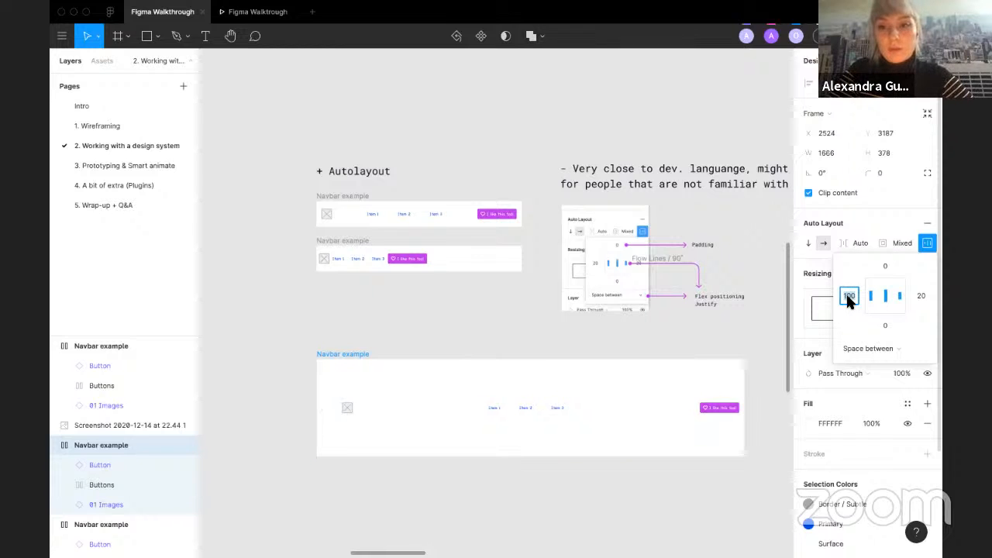
pyautogui.write('20')
pyautogui.press('Return')
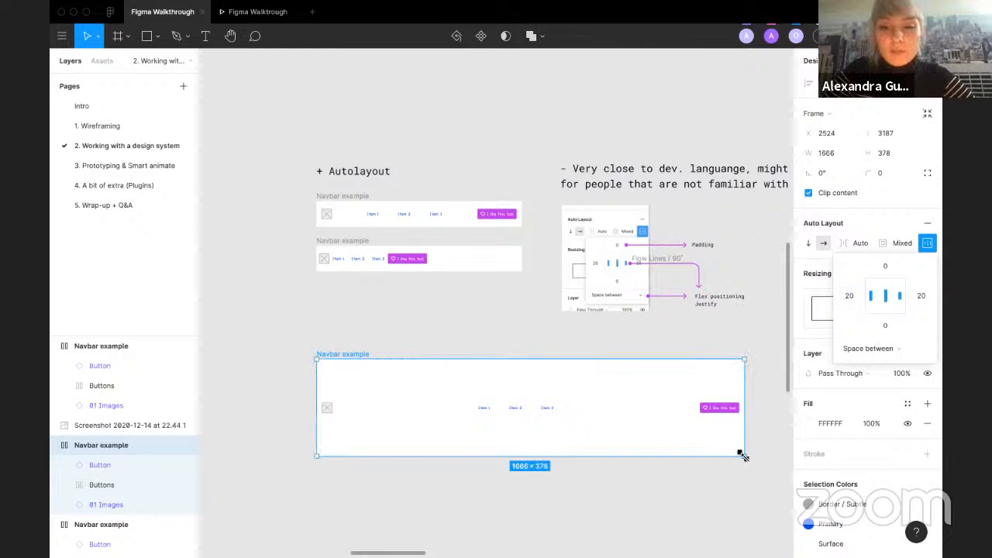
# Step: Resize the duplicated navbar back to about 799 × 103 px
pyautogui.moveTo(744, 455); pyautogui.dragTo(525, 389)
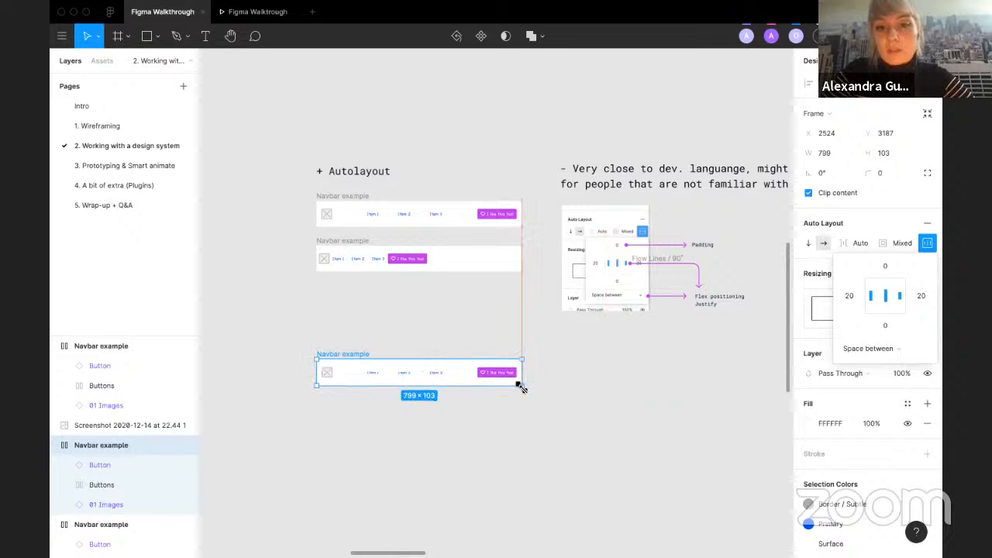
pyautogui.scroll(-2, 516, 391)
pyautogui.click(390, 364)
pyautogui.scroll(2, 390, 364)
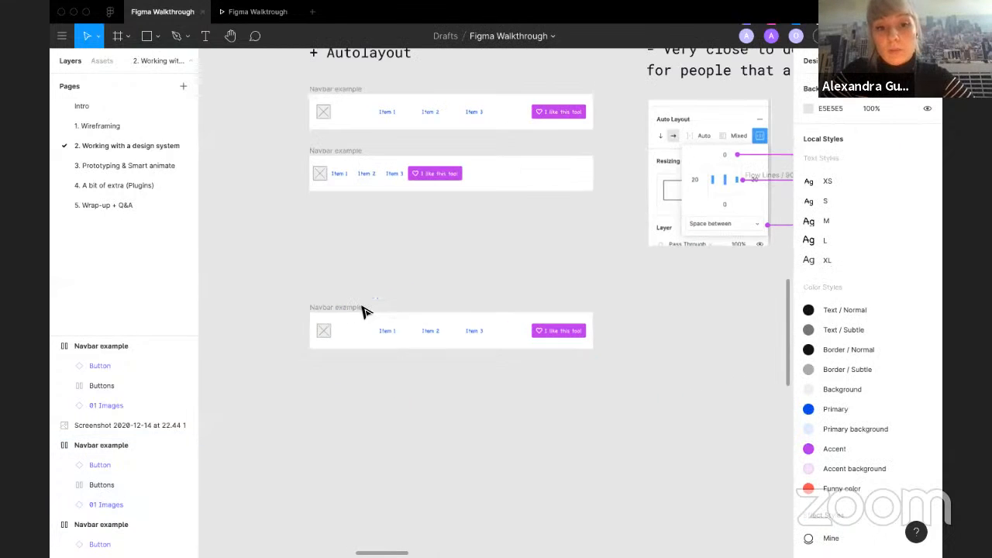
# Step: Duplicate the third navbar below and remove auto layout from the copy
pyautogui.click(359, 308)
pyautogui.click(358, 360)
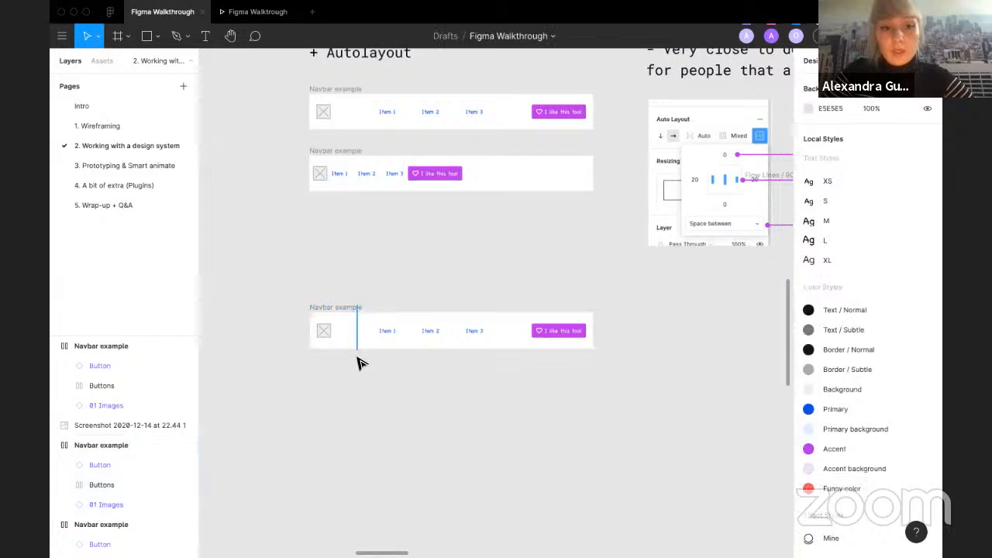
pyautogui.click(350, 309)
pyautogui.moveTo(350, 310); pyautogui.dragTo(349, 387)
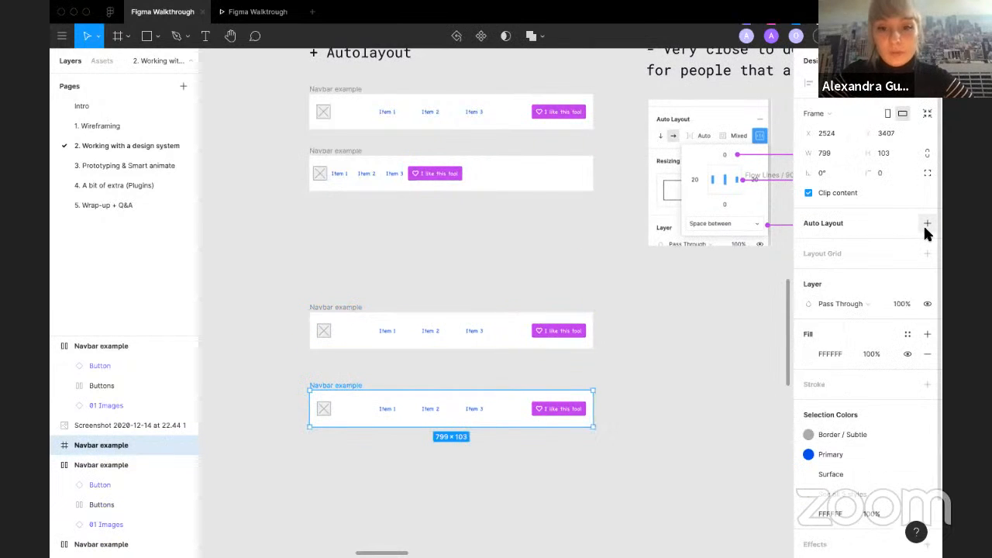
pyautogui.click(925, 224)
# Step: Remove auto layout from the Buttons frame inside the new navbar copy
pyautogui.click(54, 446)
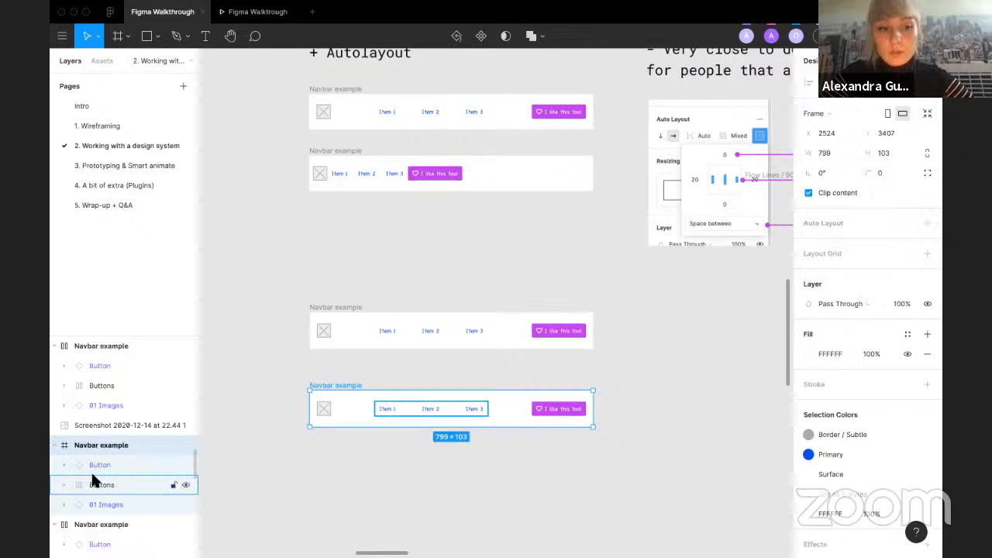
pyautogui.click(93, 481)
pyautogui.click(926, 224)
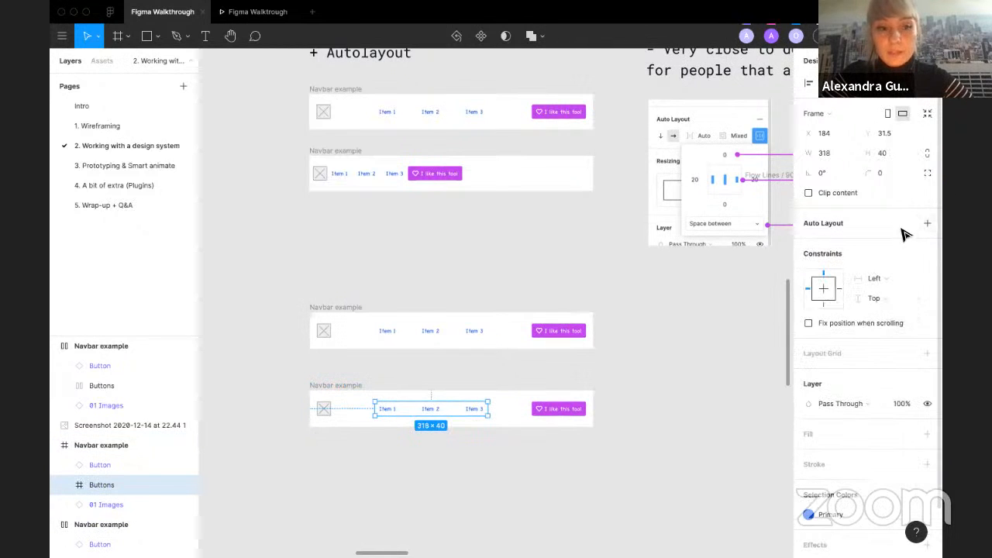
# Step: Enlarge the new navbar copy to about 1630 × 597 px
pyautogui.click(393, 495)
pyautogui.click(342, 387)
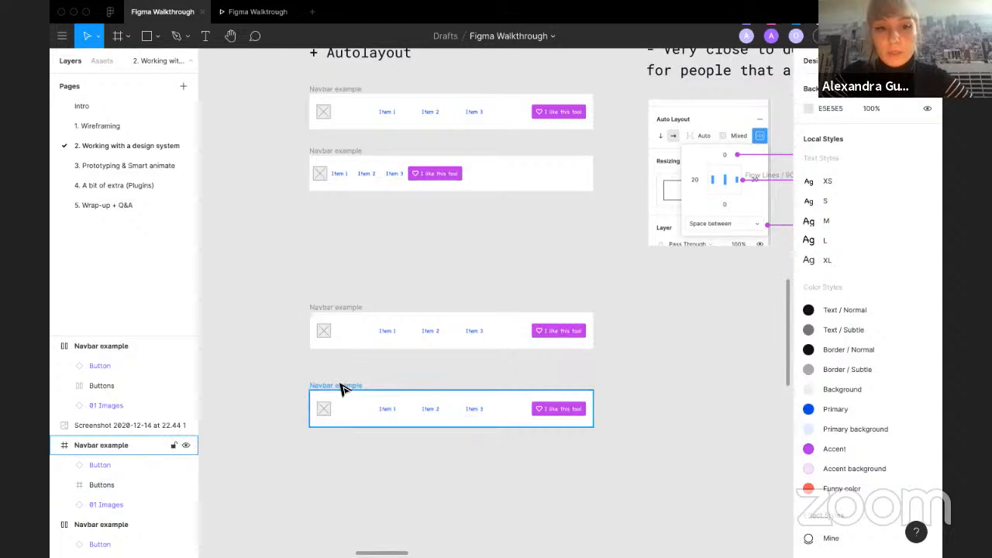
pyautogui.scroll(-3, 342, 388)
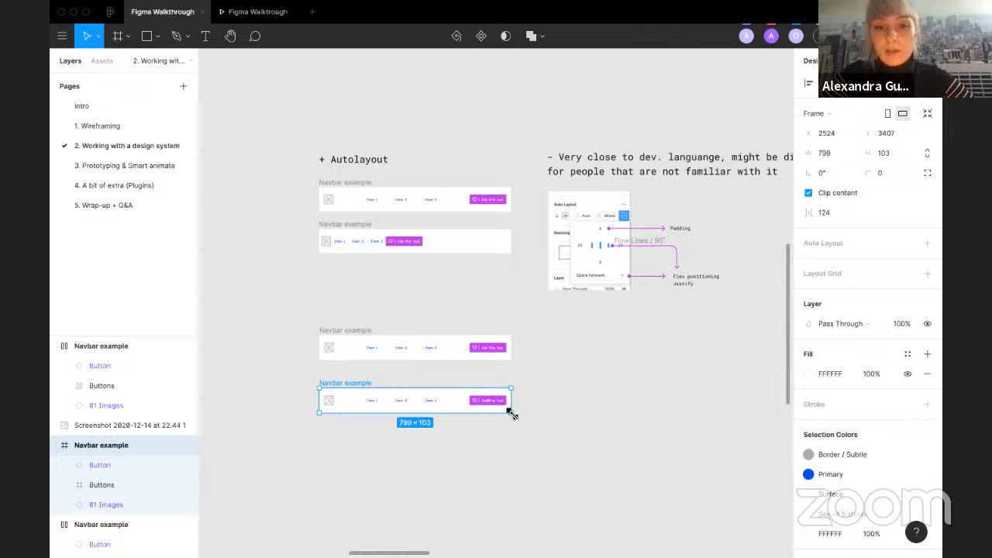
pyautogui.moveTo(512, 415); pyautogui.dragTo(710, 534)
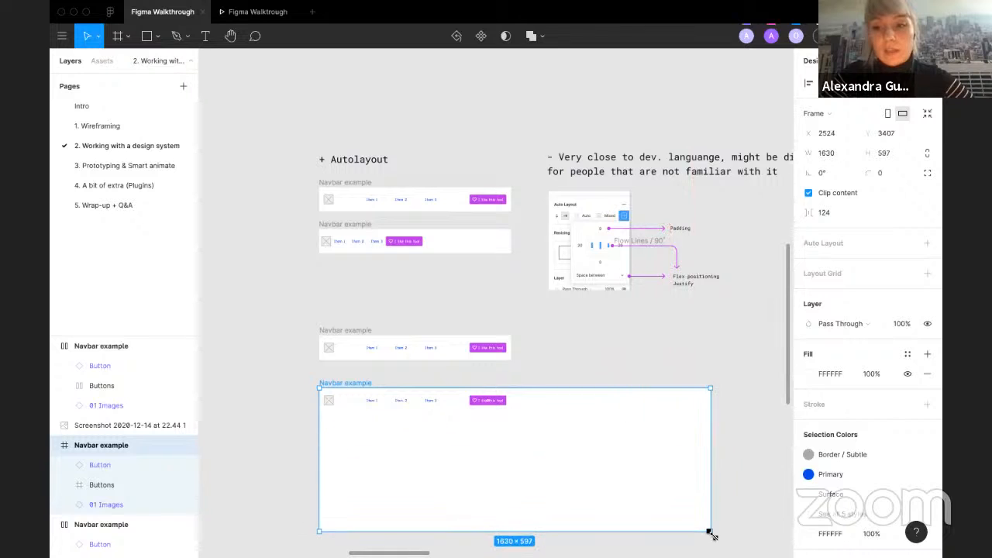
# Step: Move the Button and Buttons elements freely to new positions inside the enlarged navbar
pyautogui.click(481, 402)
pyautogui.moveTo(496, 401); pyautogui.dragTo(647, 471)
pyautogui.moveTo(415, 400); pyautogui.dragTo(549, 508)
pyautogui.keyDown('shift'); pyautogui.click(624, 472); pyautogui.keyUp('shift')
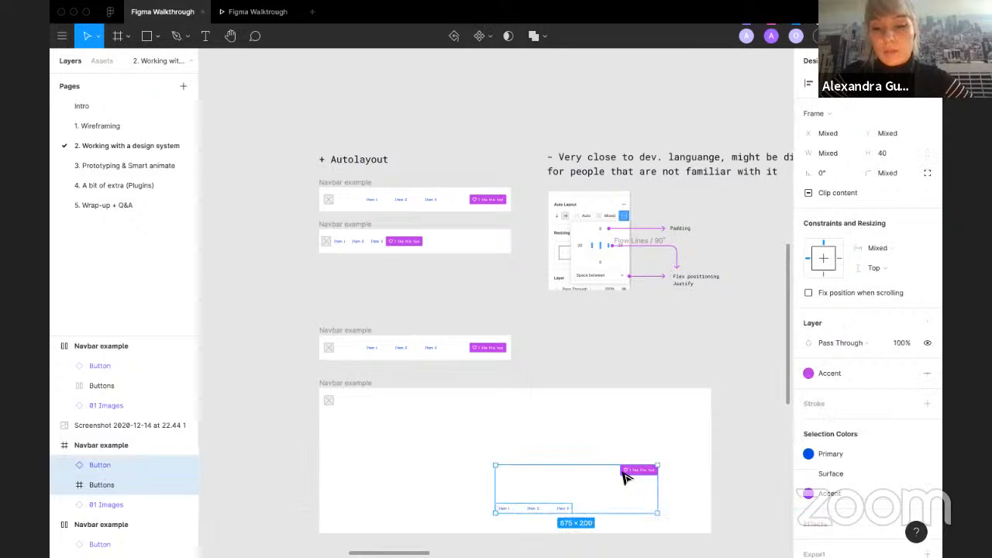
# Step: Select the image, Buttons and Button layers and align their vertical centres
pyautogui.click(313, 389)
pyautogui.moveTo(329, 408); pyautogui.dragTo(695, 535)
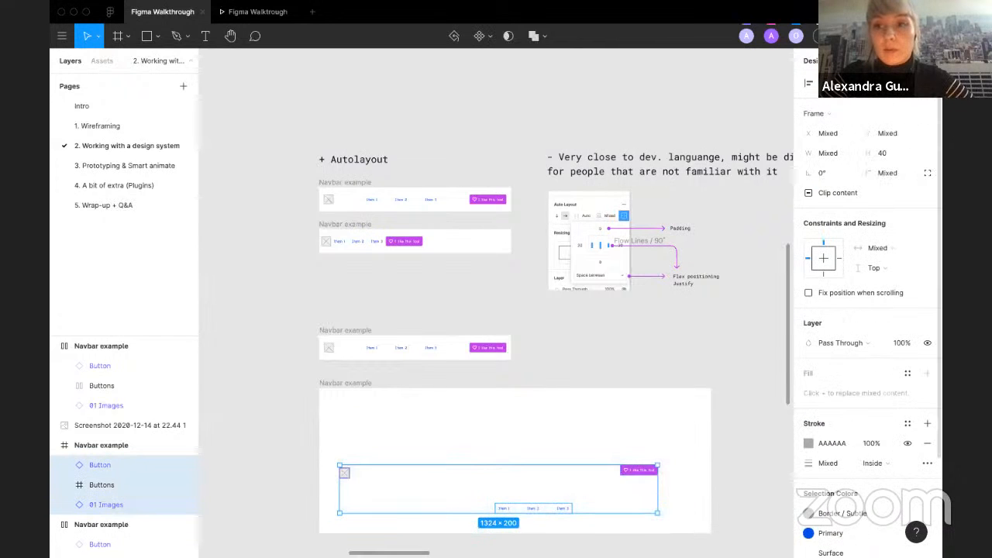
pyautogui.click(889, 93)
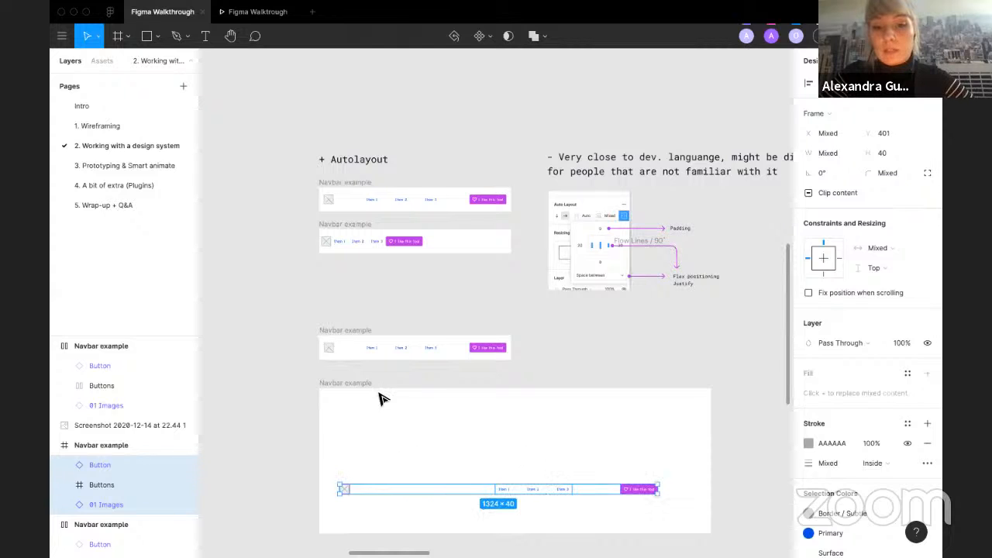
# Step: Move the aligned row of navbar elements slightly upward
pyautogui.moveTo(530, 489); pyautogui.dragTo(534, 467)
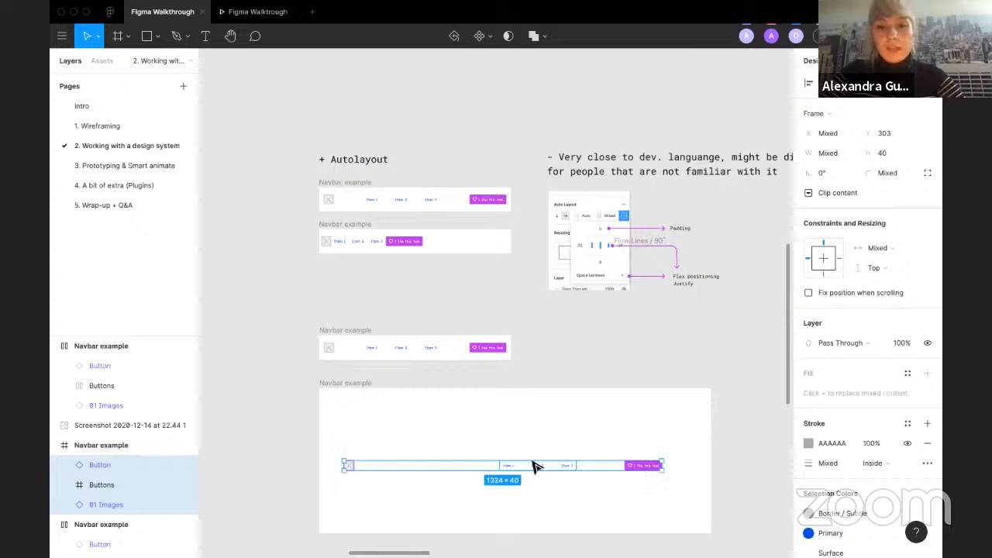
pyautogui.click(565, 367)
pyautogui.scroll(-4, 565, 366)
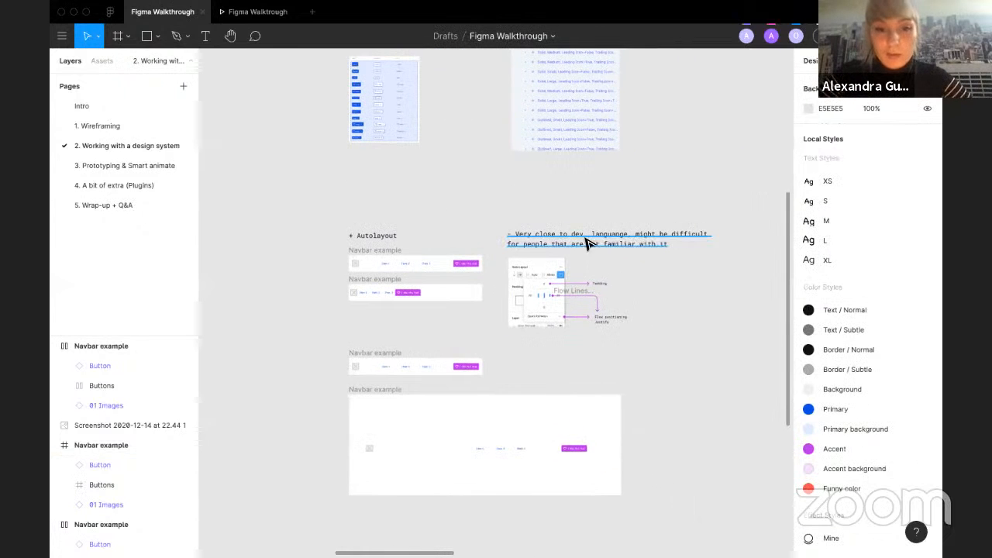
# Step: Examine the exercise section on making your own component with variants and auto layout
pyautogui.scroll(5, 535, 228)
pyautogui.scroll(1, 539, 230)
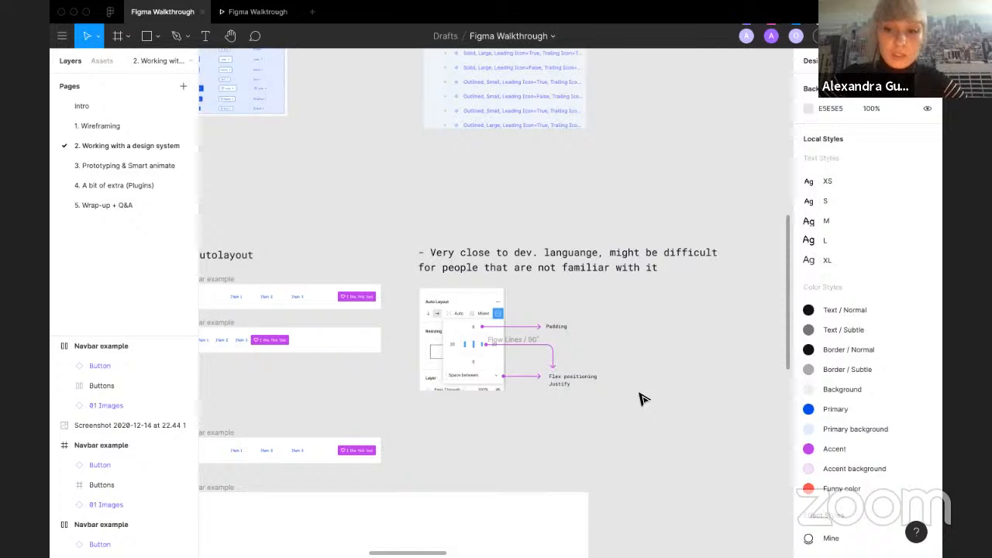
pyautogui.scroll(-6, 643, 399)
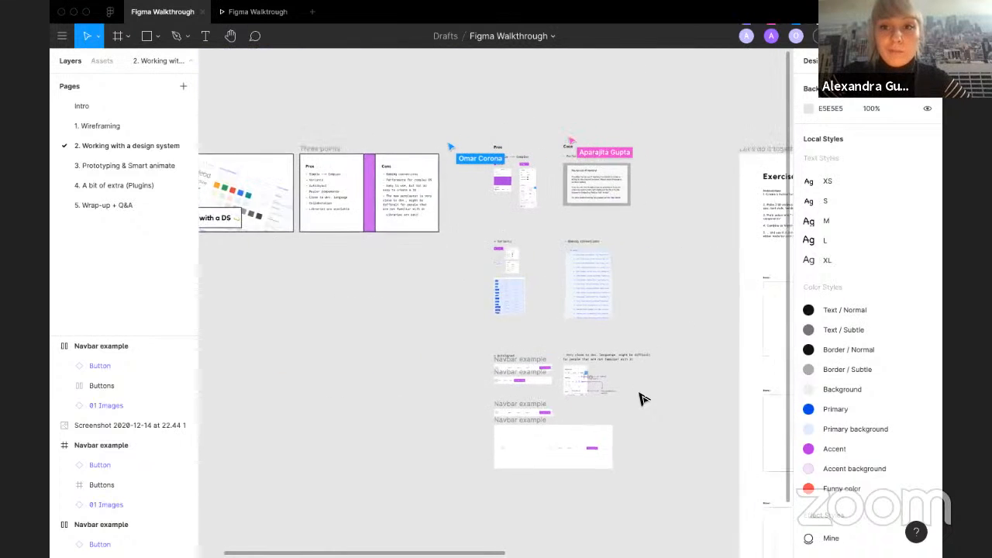
pyautogui.hscroll(4, 642, 399)
pyautogui.scroll(5, 702, 194)
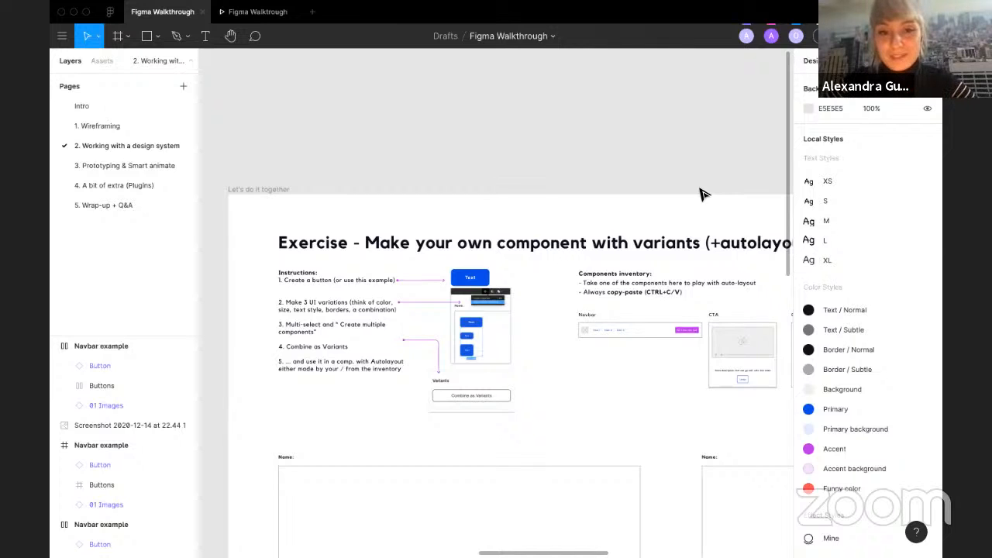
pyautogui.scroll(-1, 389, 413)
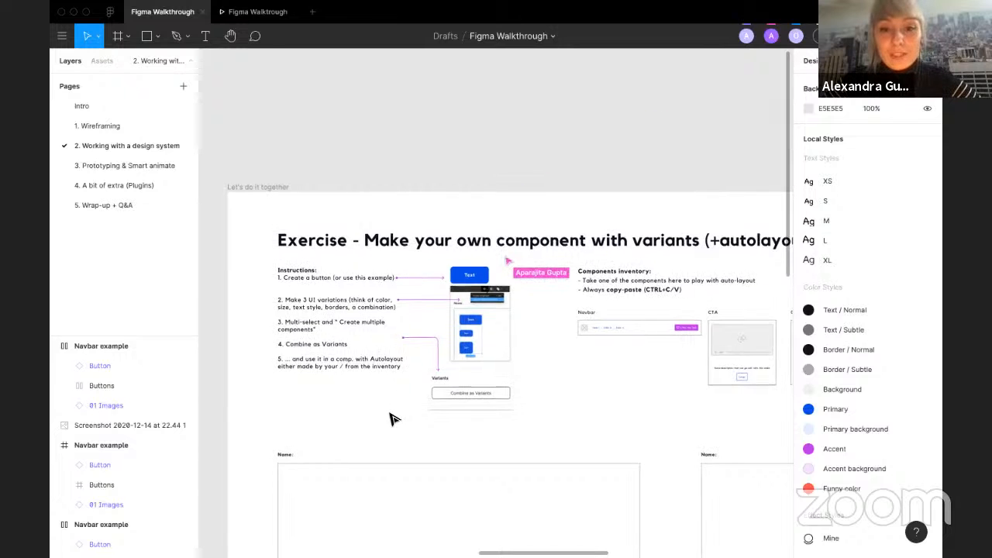
pyautogui.scroll(-1, 389, 413)
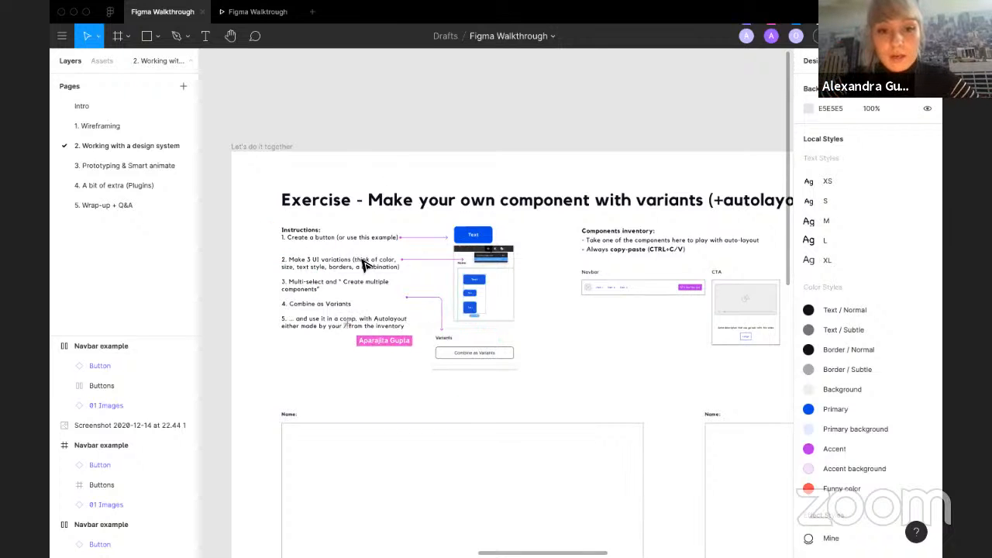
pyautogui.scroll(3, 294, 266)
pyautogui.scroll(-3, 294, 265)
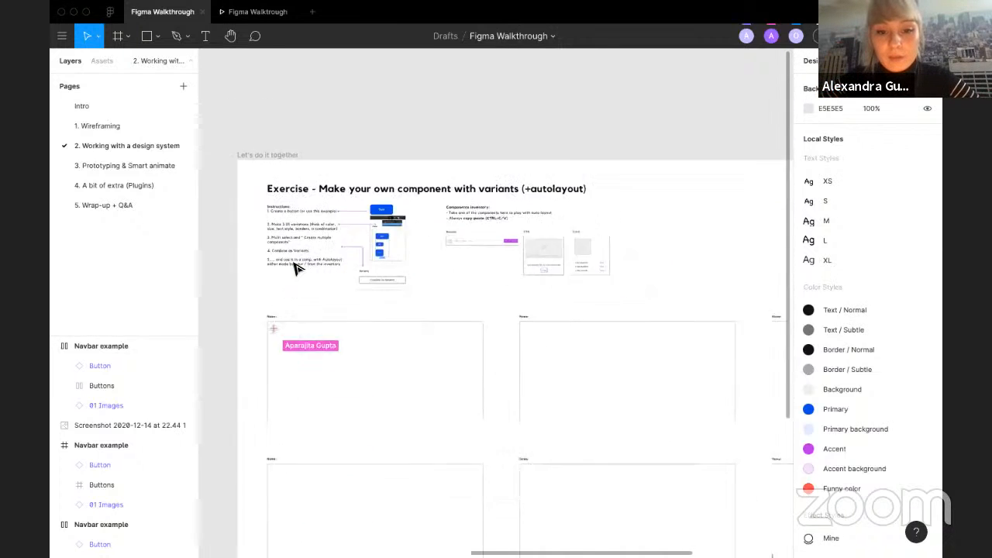
pyautogui.hscroll(5, 593, 323)
pyautogui.hscroll(2, 692, 293)
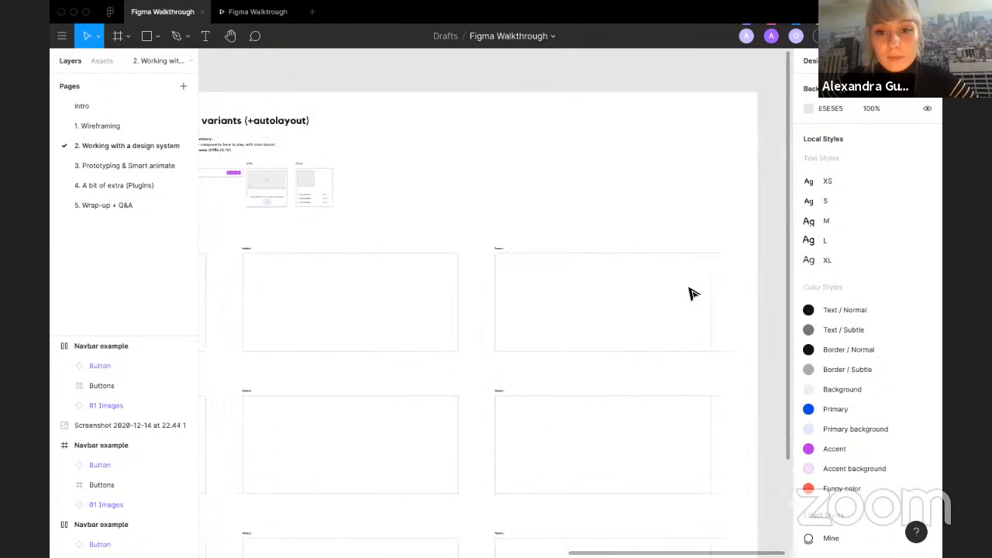
pyautogui.scroll(-1, 690, 292)
pyautogui.hscroll(-4, 450, 411)
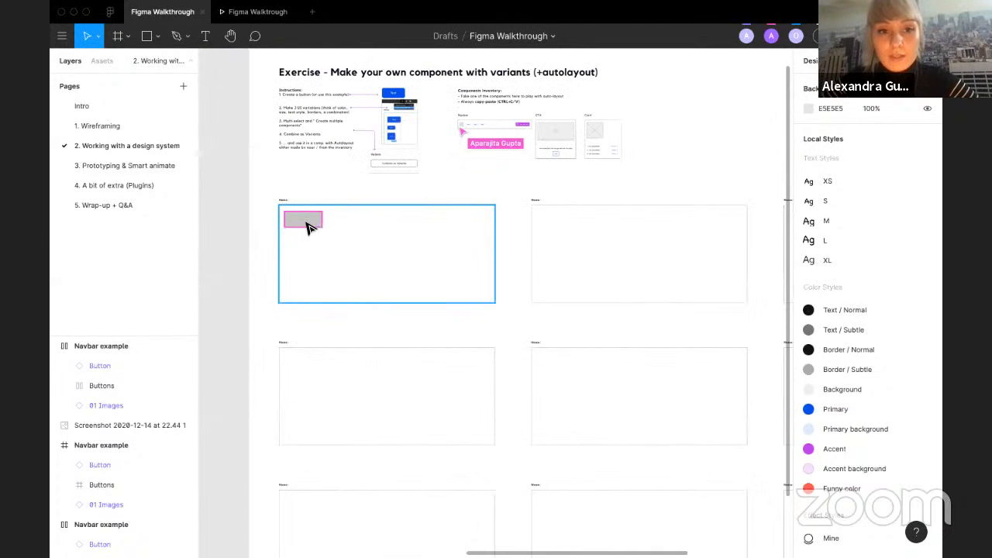
pyautogui.scroll(5, 307, 221)
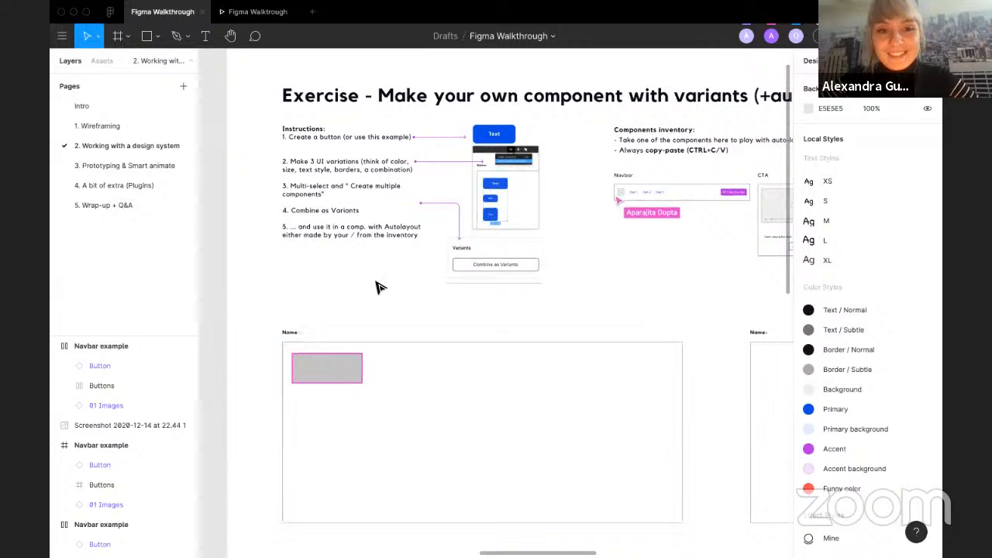
pyautogui.scroll(1, 381, 286)
pyautogui.hscroll(-1, 381, 286)
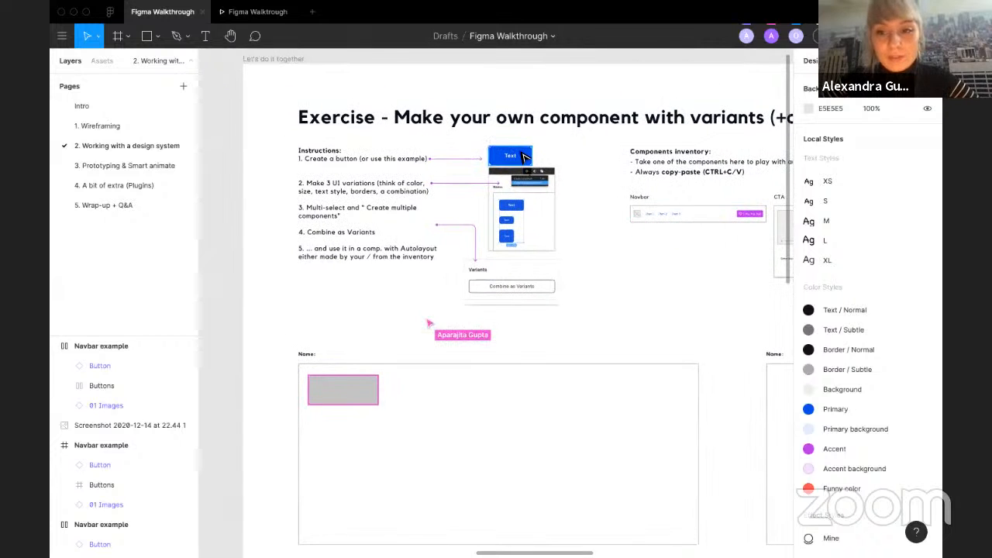
pyautogui.click(521, 155)
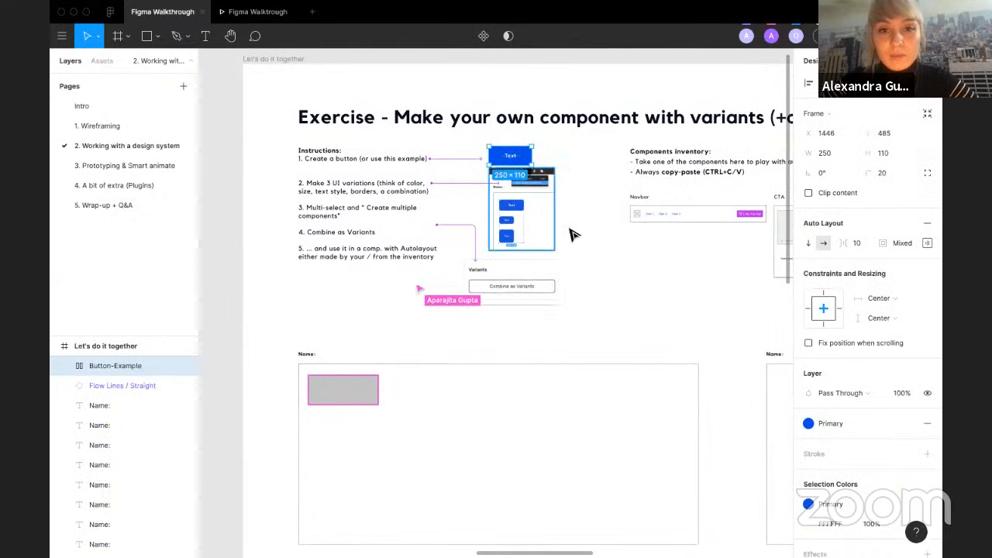
pyautogui.click(626, 295)
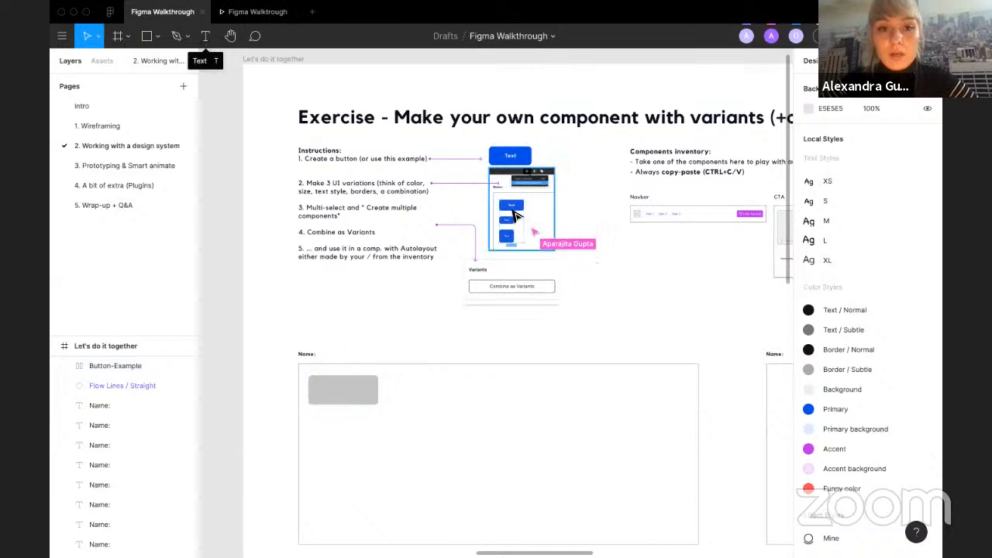
pyautogui.click(502, 159)
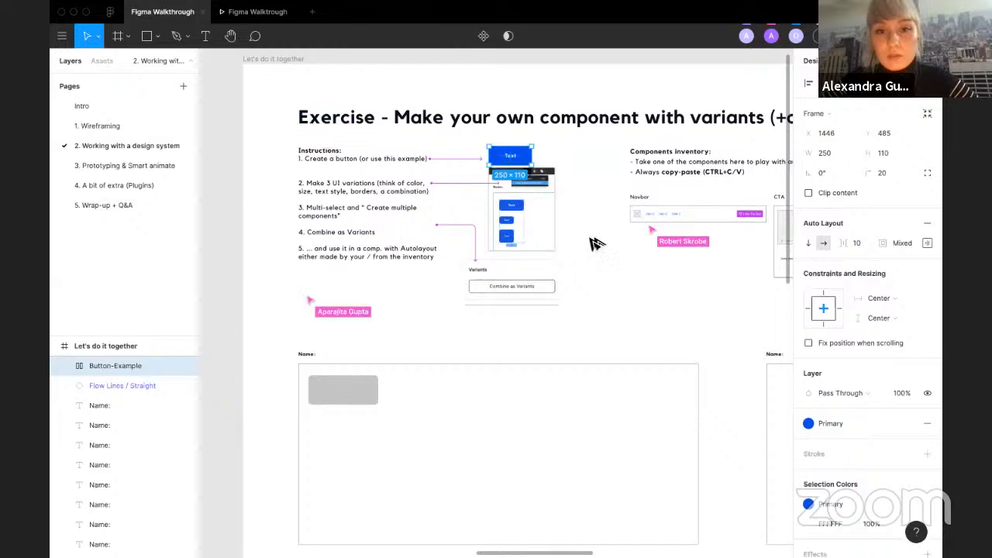
pyautogui.moveTo(502, 159); pyautogui.dragTo(616, 310)
pyautogui.hotkey('ctrl', 'z')
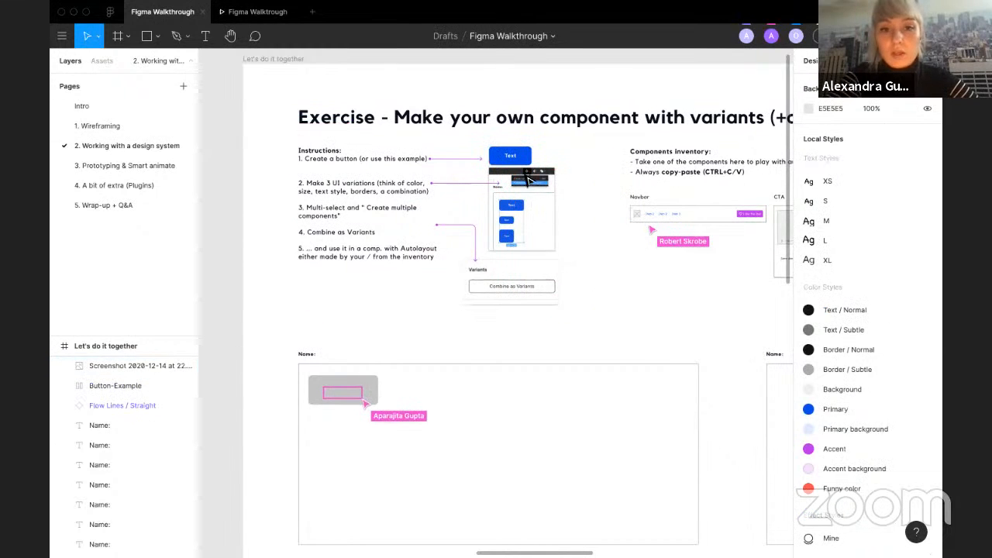
# Step: Zoom in on the instruction illustration showing how to create multiple components from button variations
pyautogui.click(514, 161)
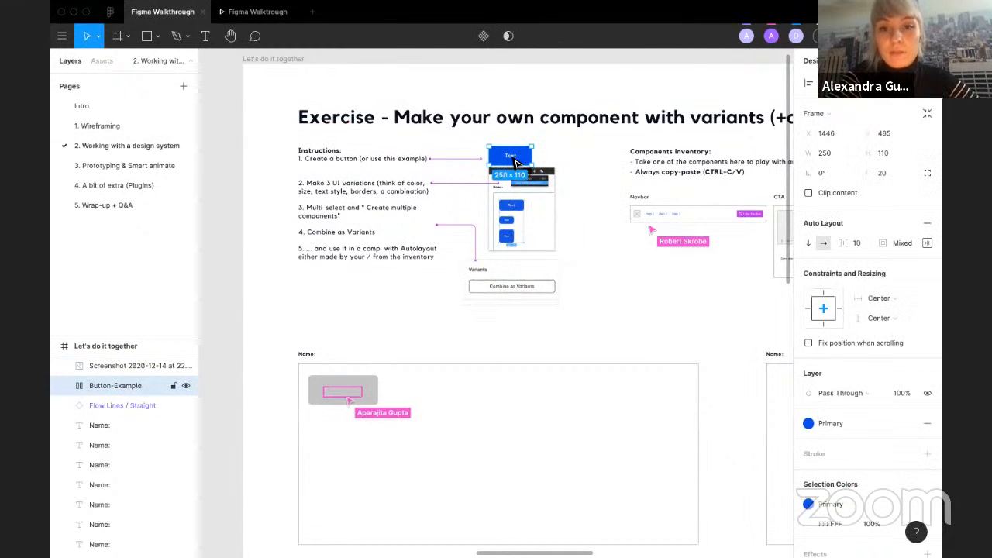
pyautogui.click(602, 338)
pyautogui.scroll(1, 236, 179)
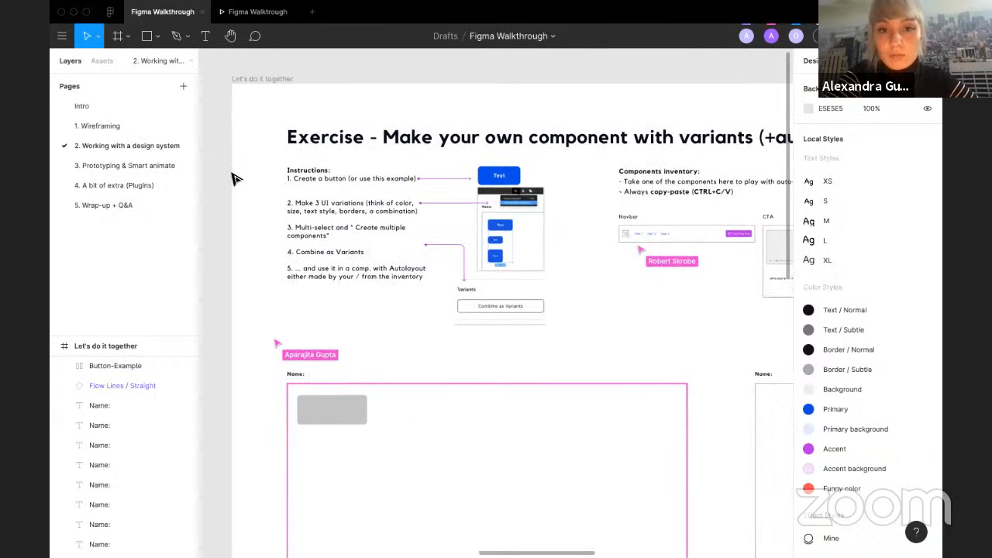
pyautogui.scroll(2, 264, 165)
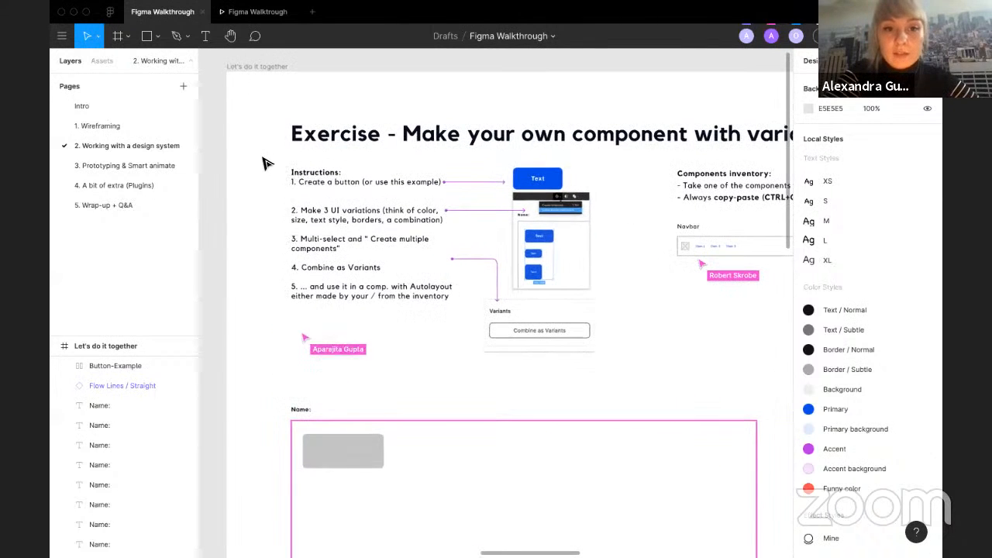
pyautogui.click(545, 177)
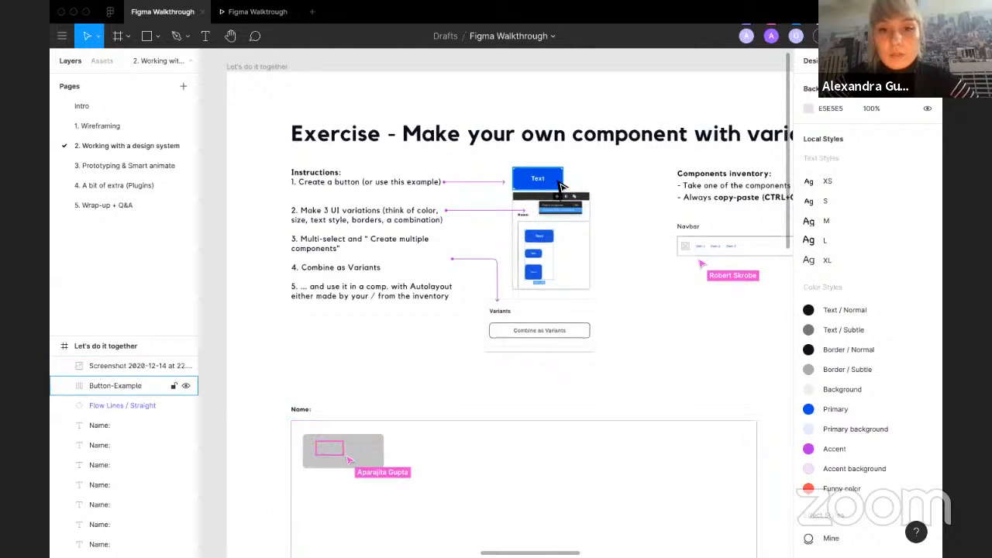
pyautogui.click(615, 277)
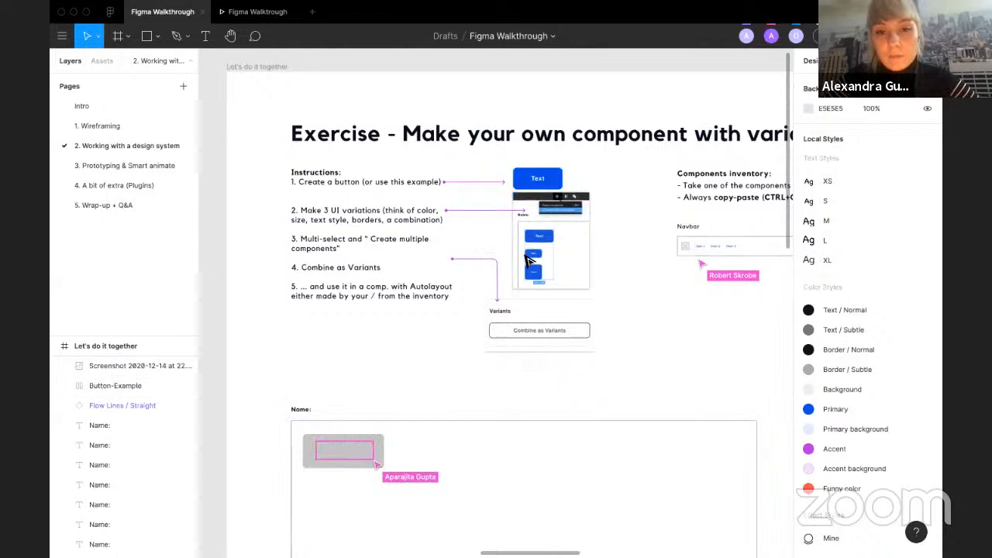
pyautogui.scroll(5, 528, 261)
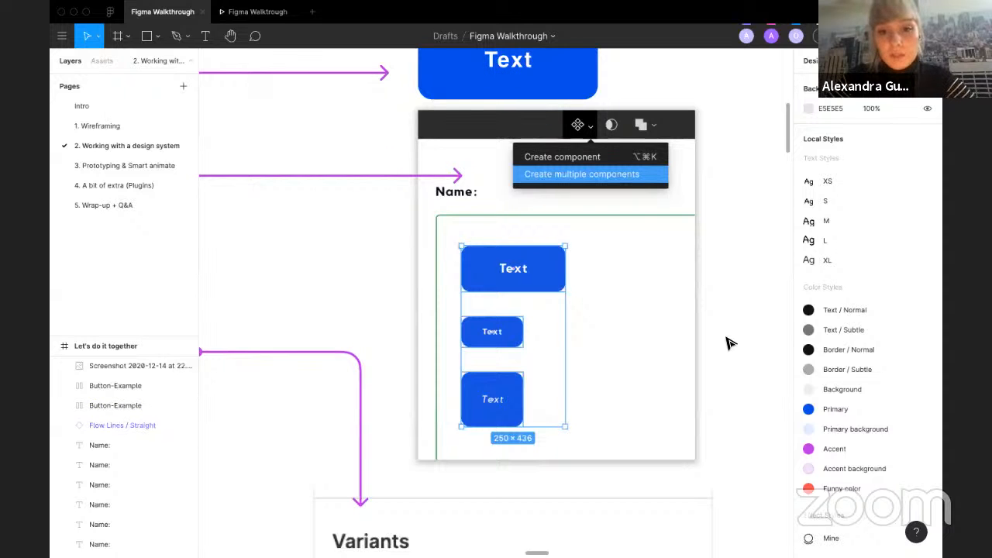
pyautogui.scroll(-5, 729, 343)
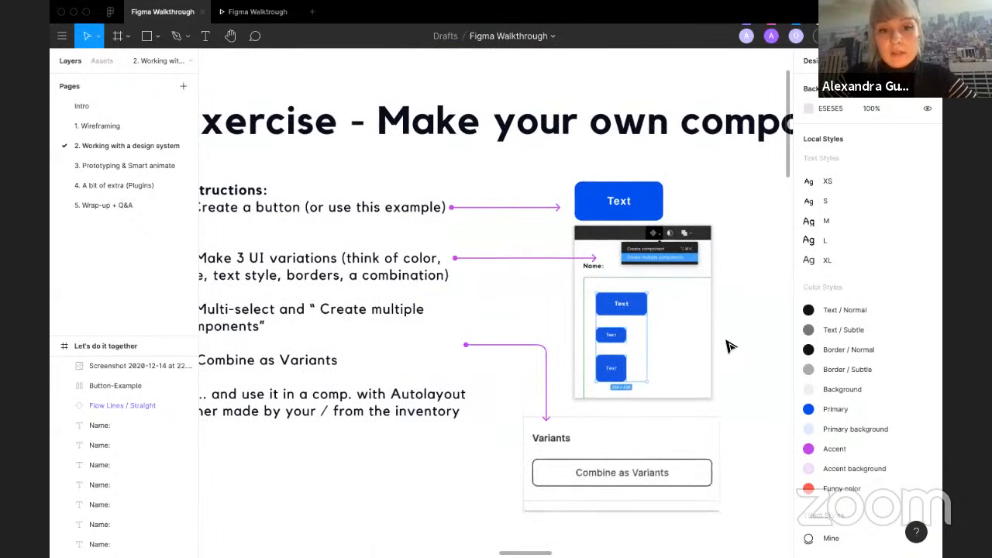
pyautogui.scroll(-3, 726, 340)
# Step: Copy the example button into the Name frame and make three size variations, enlarging one to about 250 × 230
pyautogui.click(632, 245)
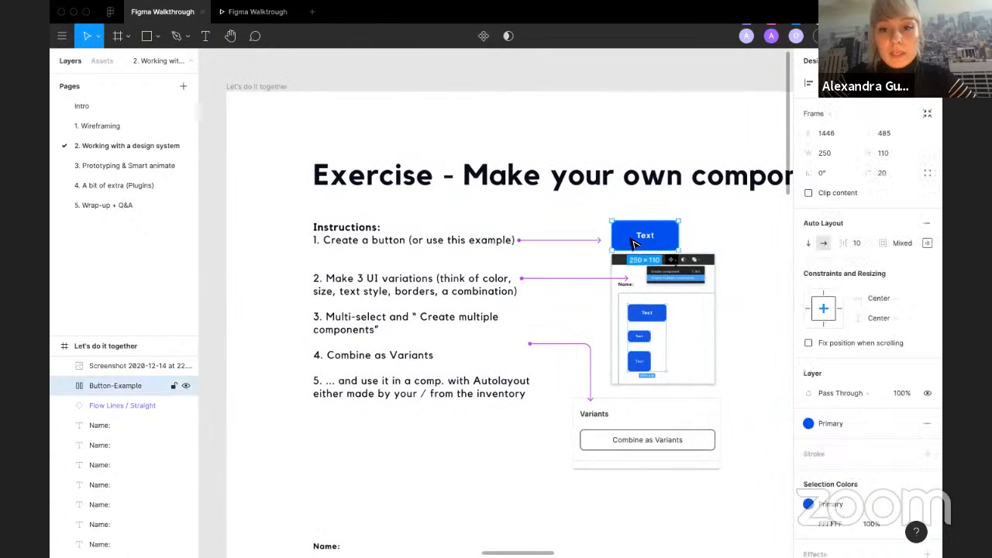
pyautogui.scroll(-5, 631, 245)
pyautogui.moveTo(556, 169); pyautogui.dragTo(454, 454)
pyautogui.scroll(3, 454, 454)
pyautogui.scroll(-3, 458, 449)
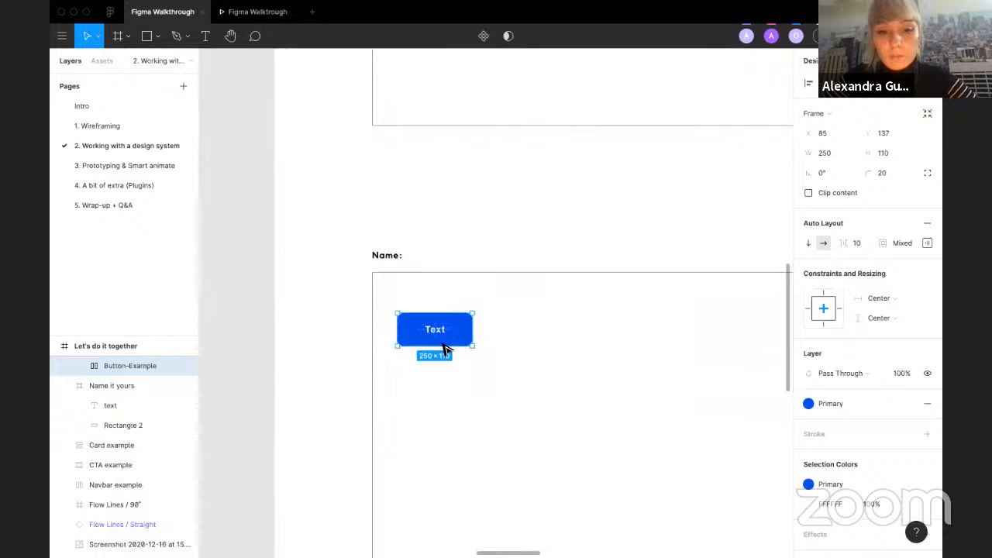
pyautogui.moveTo(448, 348); pyautogui.dragTo(453, 476)
pyautogui.click(514, 445)
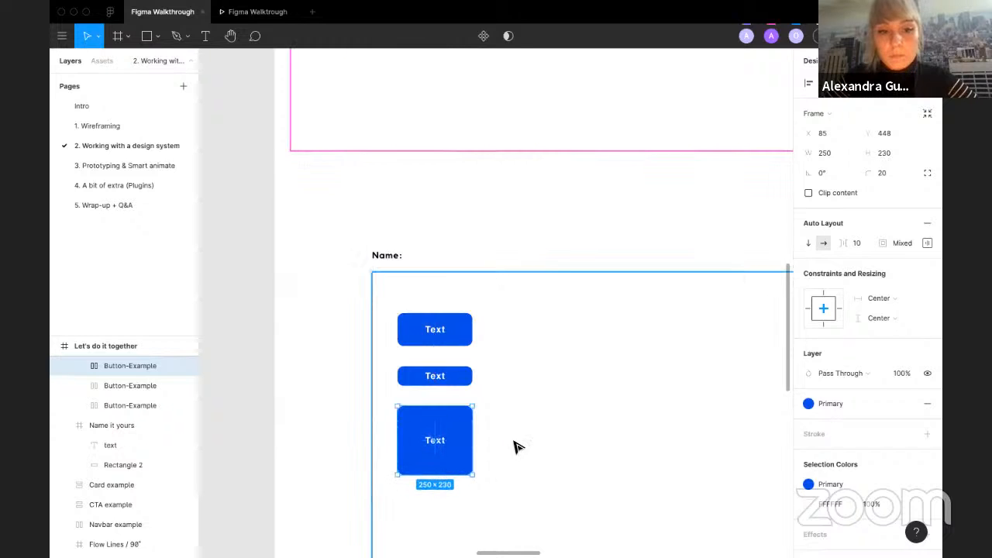
pyautogui.press('Escape')
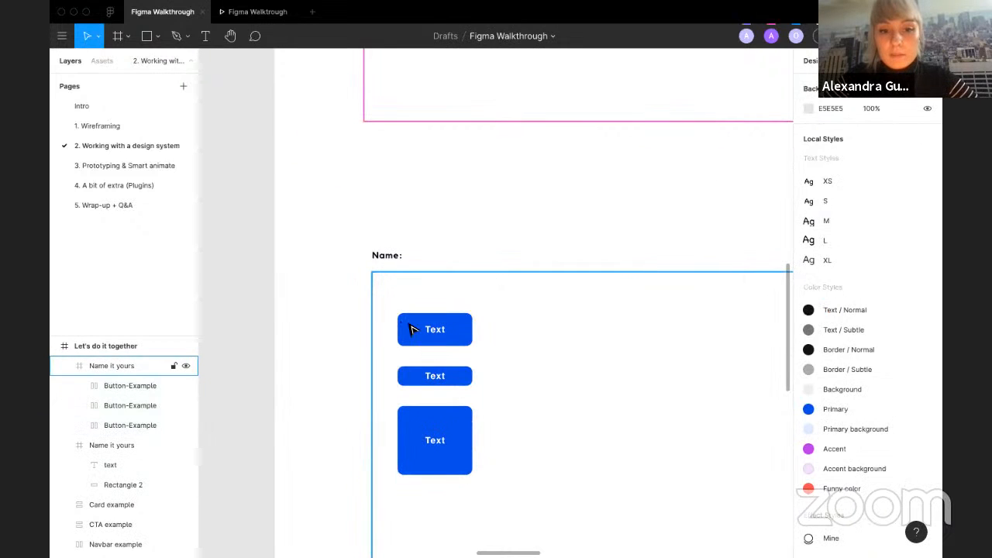
pyautogui.click(150, 367)
pyautogui.click(136, 385)
pyautogui.keyDown('shift'); pyautogui.click(140, 423); pyautogui.keyUp('shift')
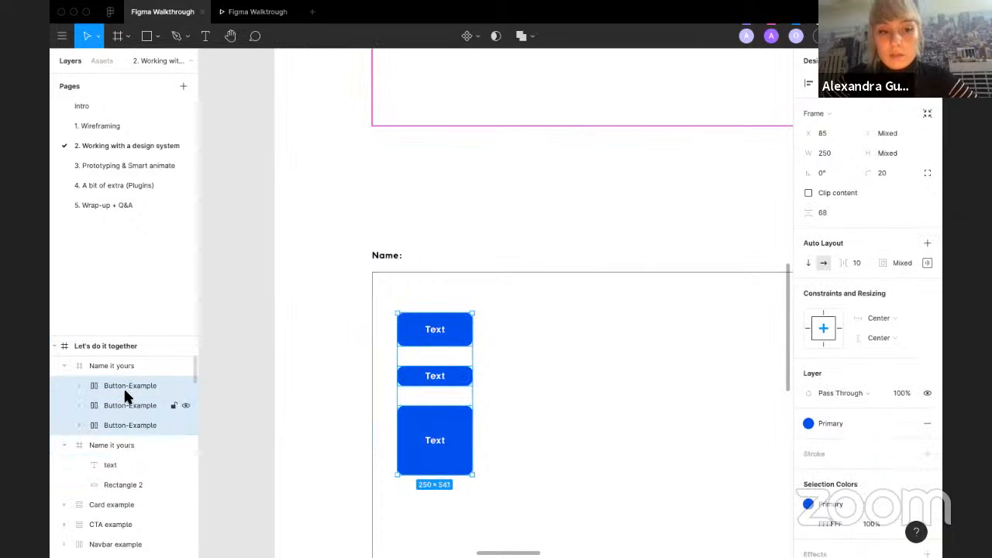
pyautogui.click(476, 37)
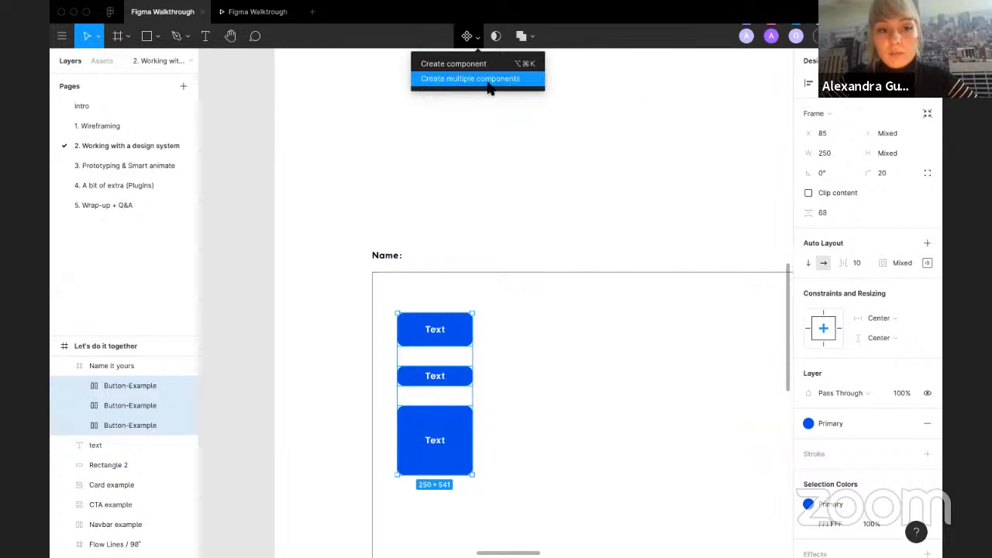
# Step: Rename the exercise frame with the participant's first name
pyautogui.doubleClick(109, 366)
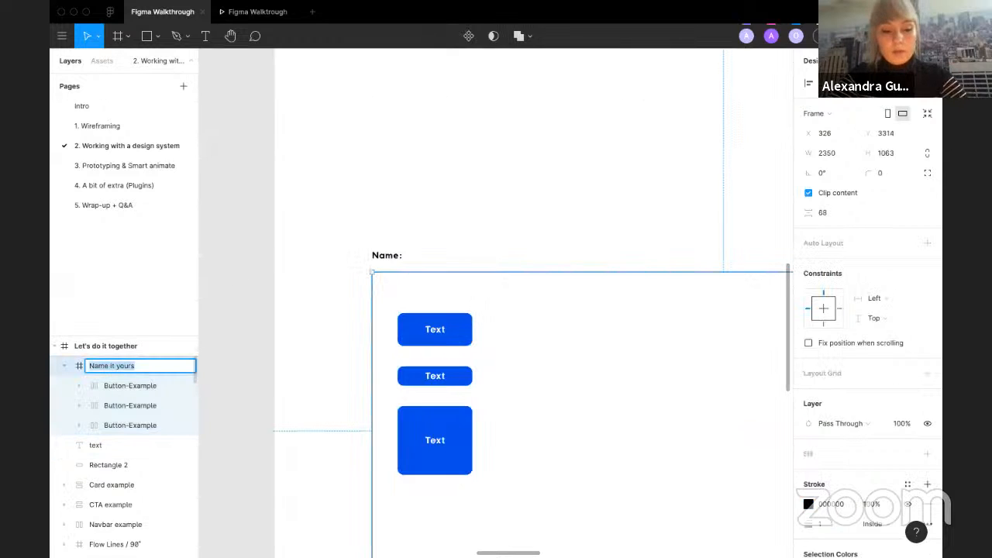
pyautogui.write('Alexandra')
pyautogui.press('Return')
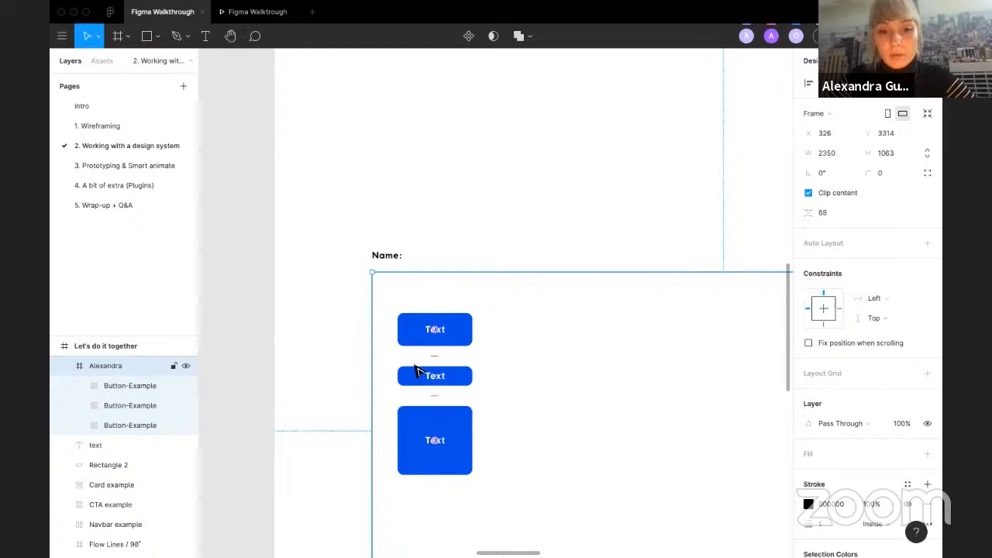
# Step: Select the three button variations and turn them into separate components with Create multiple components
pyautogui.click(130, 388)
pyautogui.keyDown('shift'); pyautogui.click(128, 423); pyautogui.keyUp('shift')
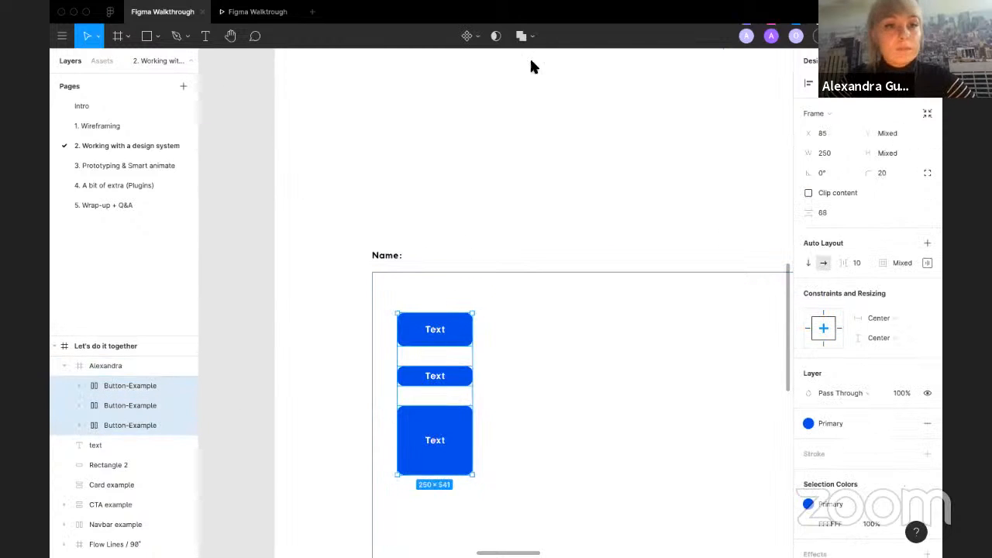
pyautogui.click(468, 35)
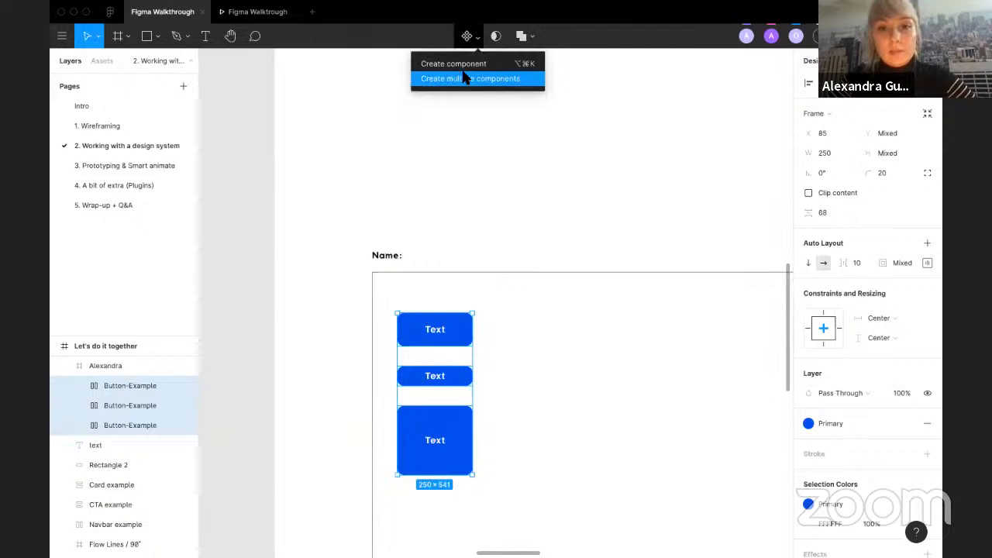
pyautogui.click(465, 79)
pyautogui.click(272, 328)
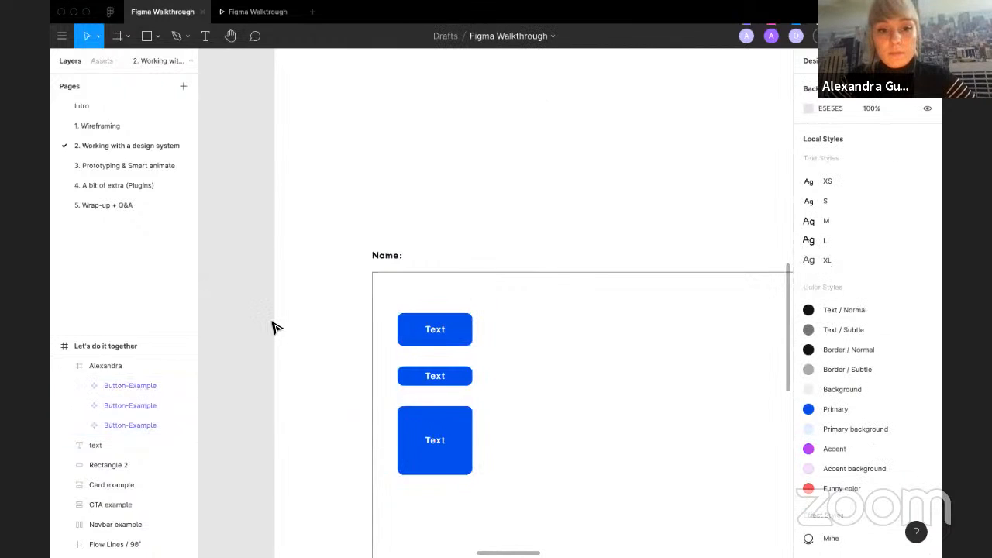
# Step: Select the three new button components and combine them as variants
pyautogui.click(461, 327)
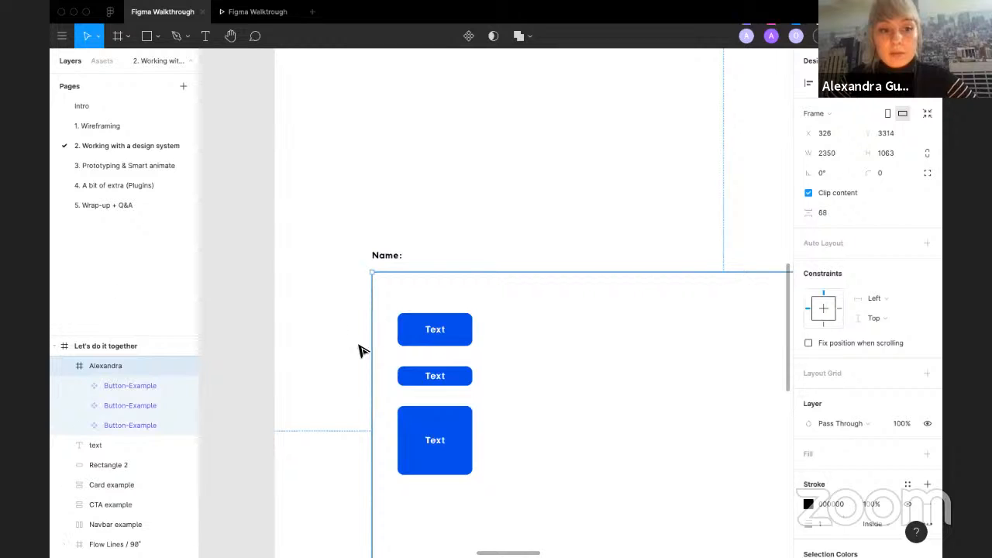
pyautogui.click(106, 386)
pyautogui.keyDown('shift'); pyautogui.click(131, 425); pyautogui.keyUp('shift')
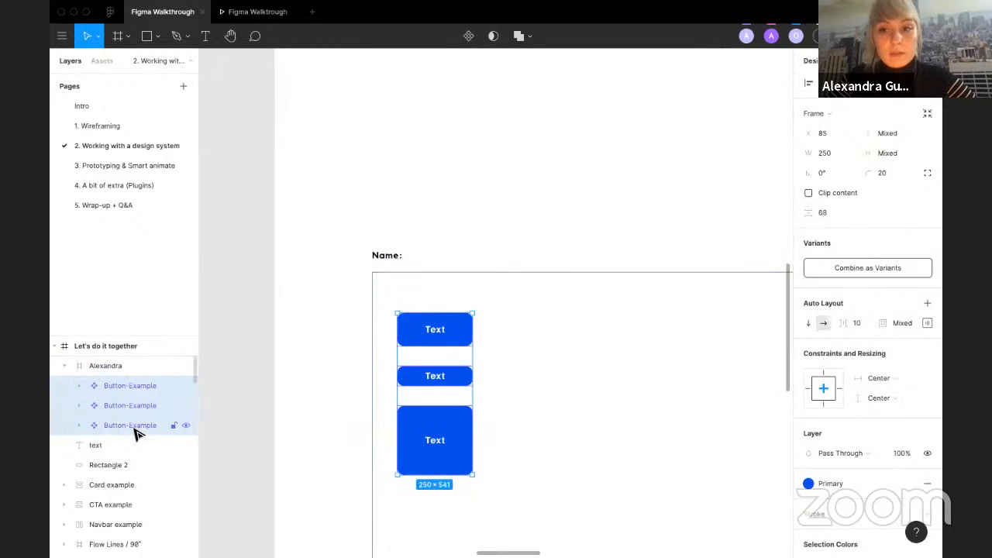
pyautogui.click(854, 268)
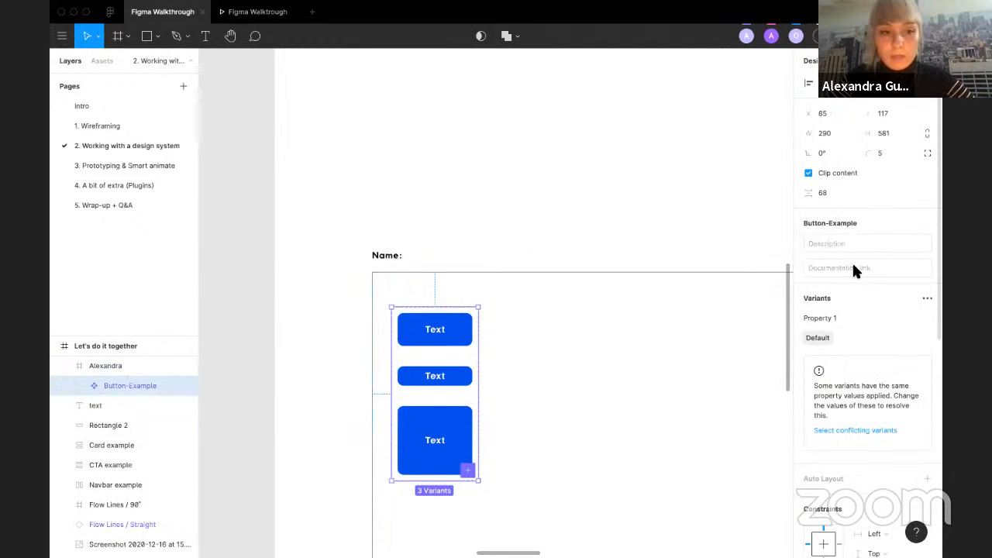
# Step: Open the assets and expand the local components of the design-system page to view the button variants
pyautogui.click(100, 61)
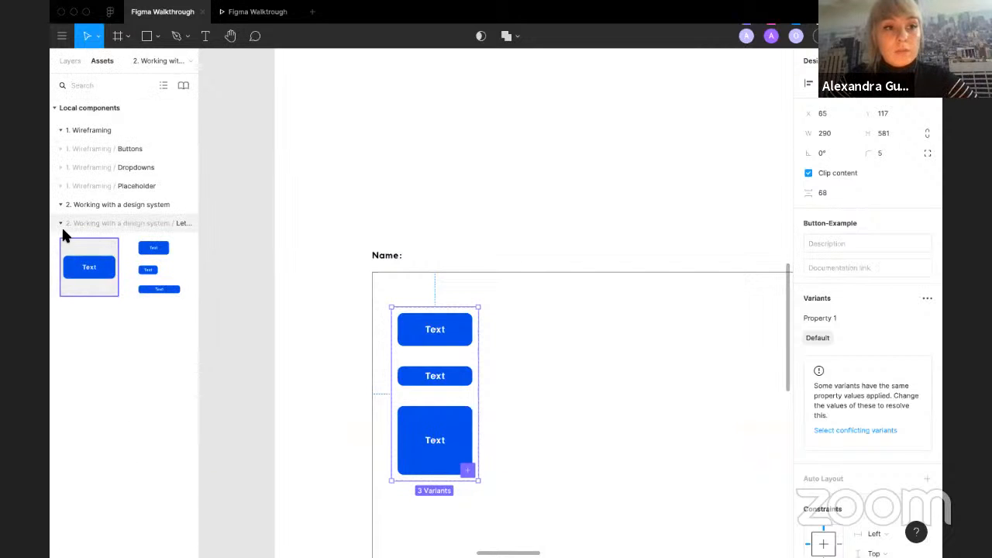
pyautogui.click(60, 205)
pyautogui.click(59, 205)
pyautogui.click(59, 222)
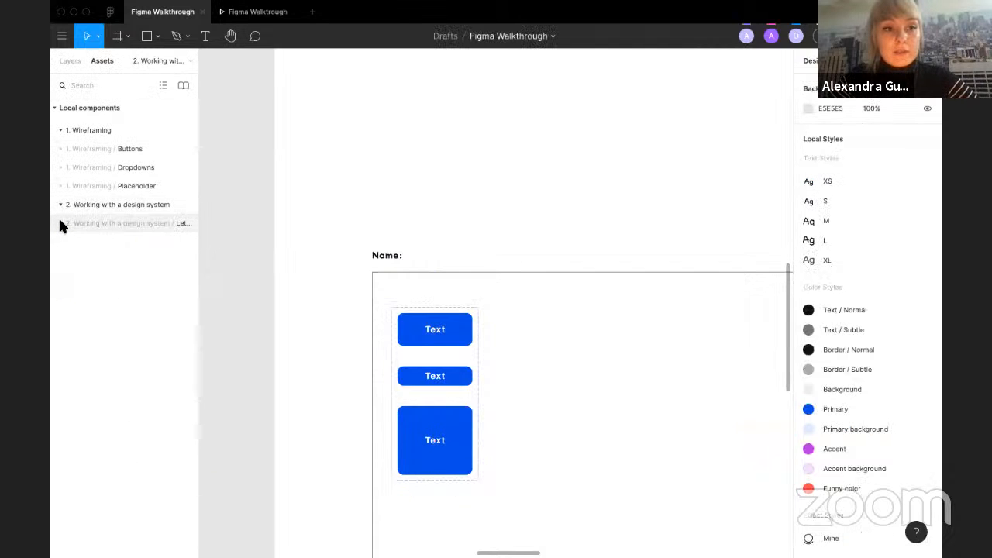
pyautogui.click(60, 222)
pyautogui.moveTo(198, 270); pyautogui.dragTo(268, 270)
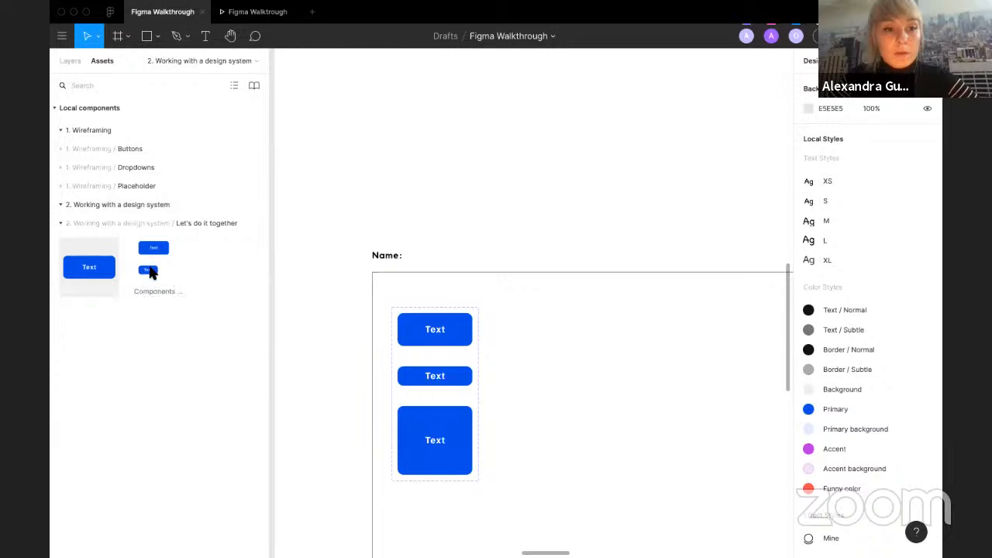
# Step: Place button component instances from the assets into the Name frame, check the variant property, and delete them
pyautogui.moveTo(535, 320); pyautogui.dragTo(540, 324)
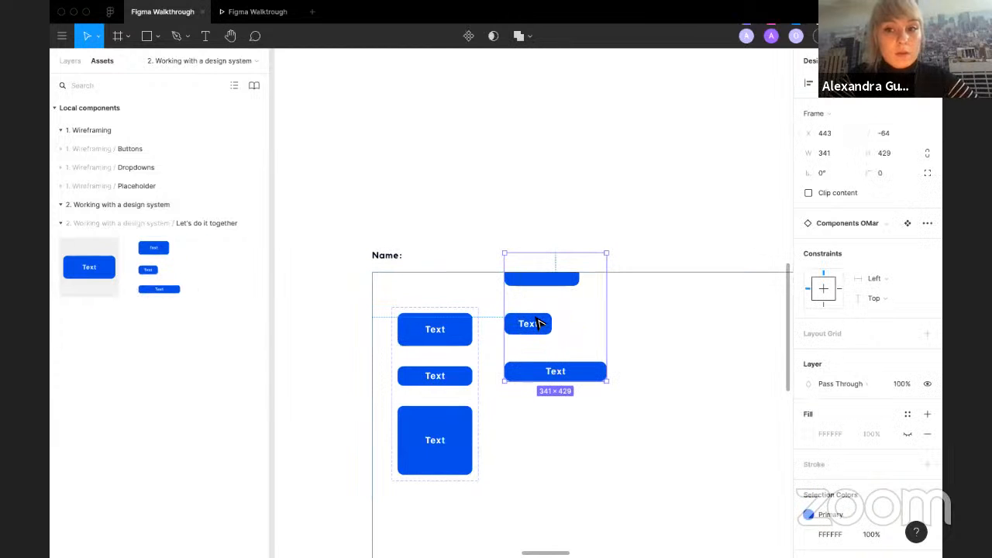
pyautogui.press('Delete')
pyautogui.moveTo(229, 287); pyautogui.dragTo(553, 331)
pyautogui.click(872, 243)
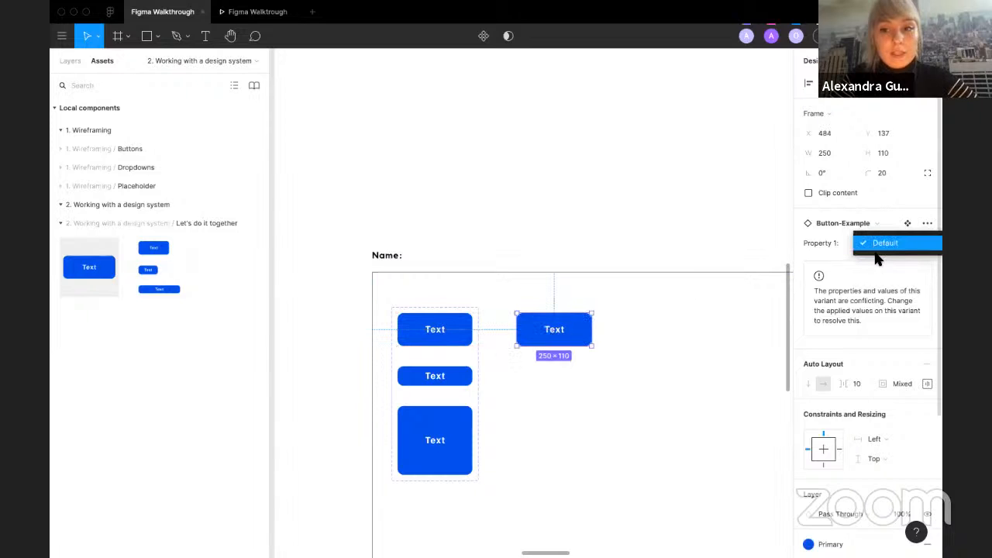
pyautogui.click(877, 246)
pyautogui.press('Delete')
pyautogui.click(407, 326)
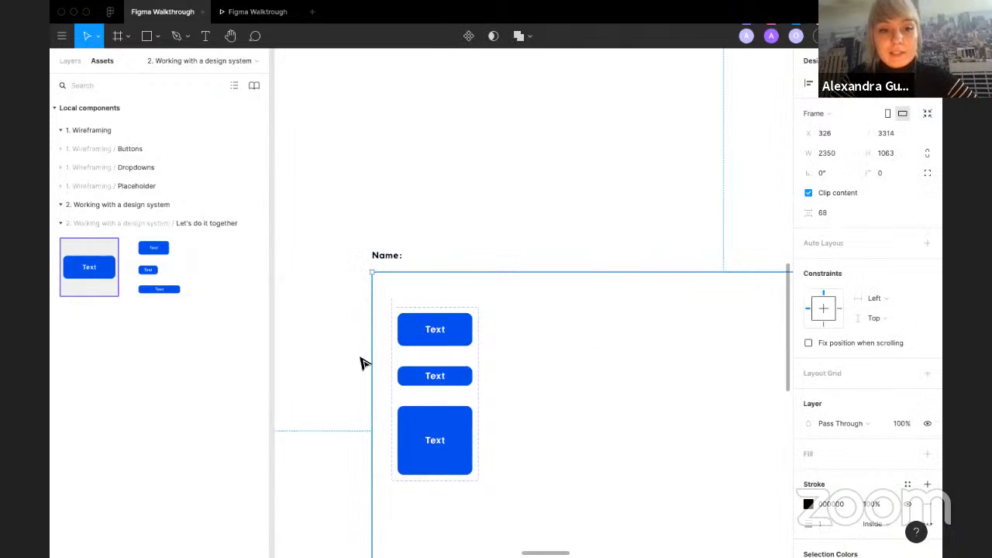
# Step: Browse the participants' exercise frames across the canvas
pyautogui.scroll(-3, 350, 282)
pyautogui.click(350, 282)
pyautogui.scroll(-5, 350, 281)
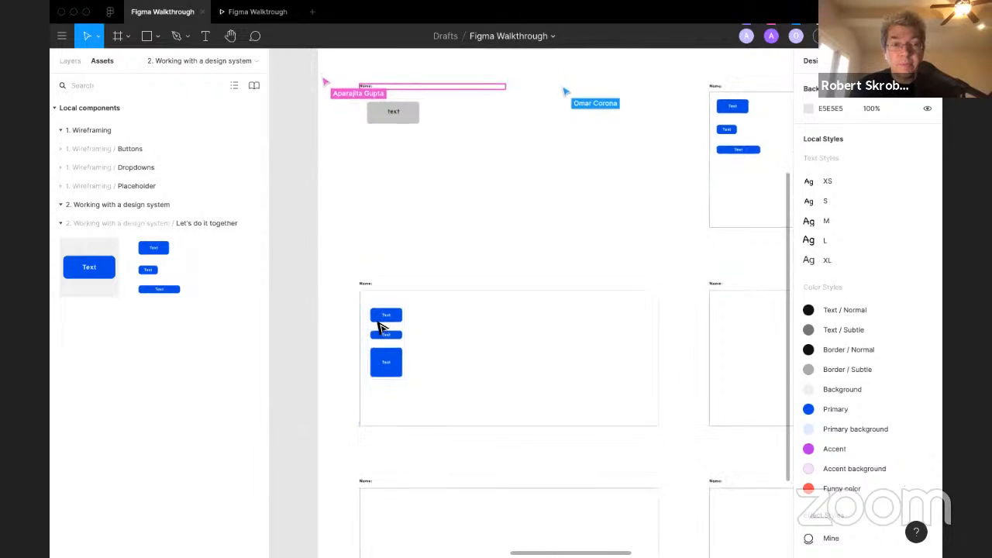
pyautogui.scroll(5, 377, 326)
pyautogui.hscroll(5, 380, 328)
pyautogui.click(557, 307)
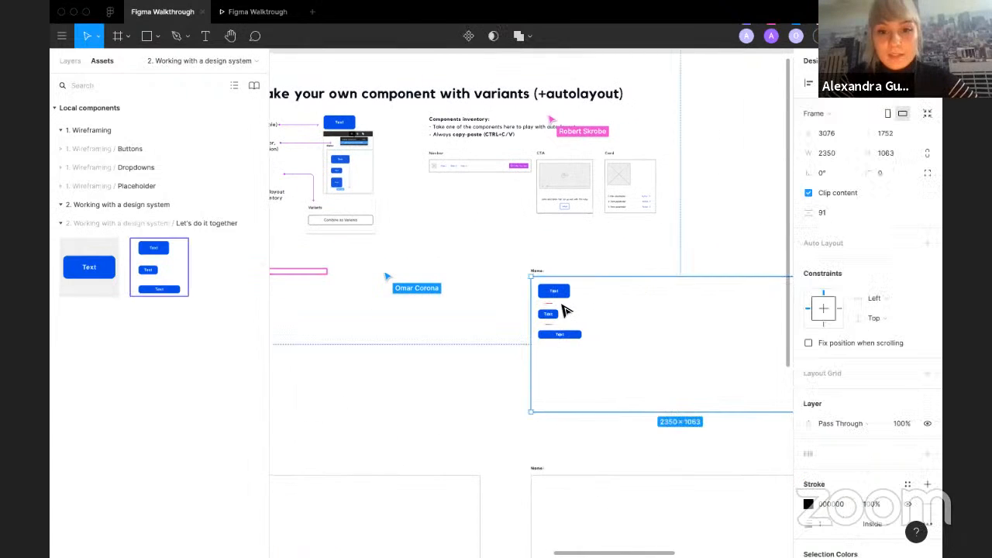
pyautogui.scroll(-6, 563, 309)
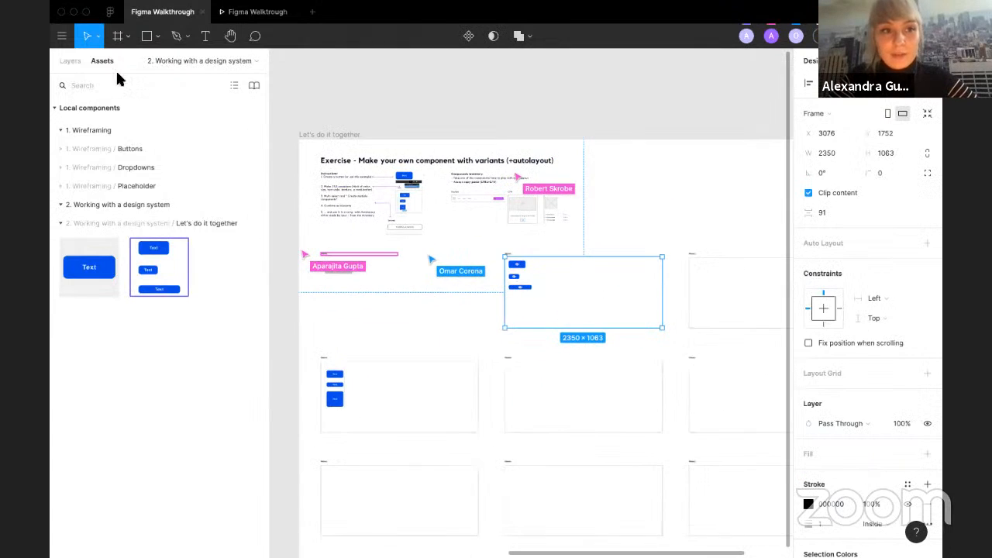
pyautogui.scroll(5, 329, 160)
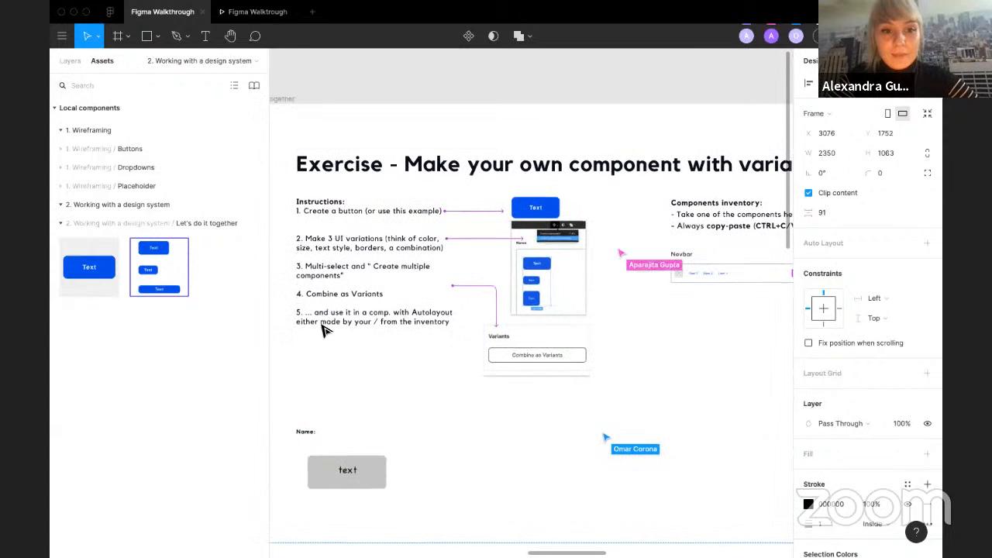
# Step: Examine the exercise instructions and the components inventory with its Navbar, CTA and Card examples
pyautogui.click(104, 83)
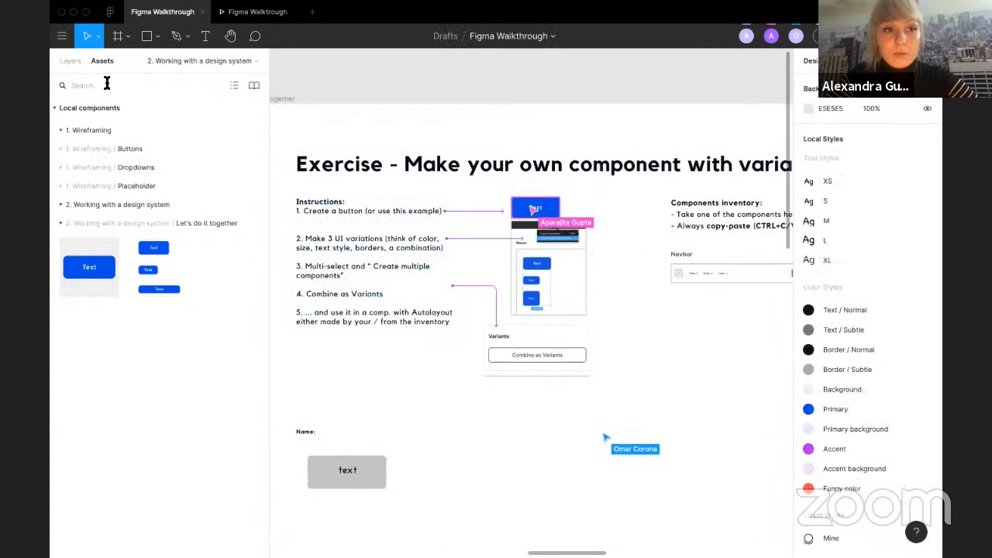
pyautogui.scroll(-3, 414, 95)
pyautogui.hscroll(1, 421, 95)
pyautogui.scroll(4, 578, 195)
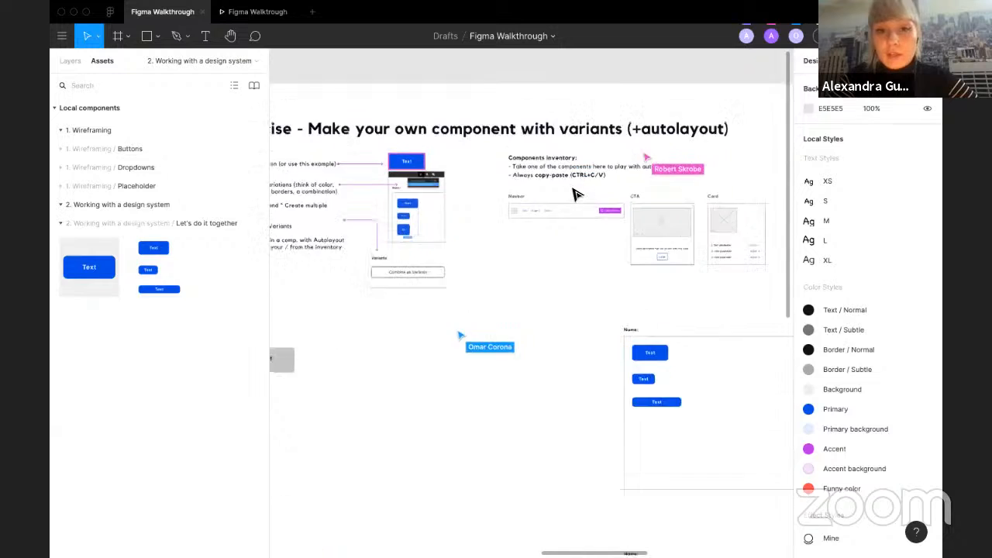
pyautogui.hscroll(1, 578, 226)
pyautogui.click(619, 287)
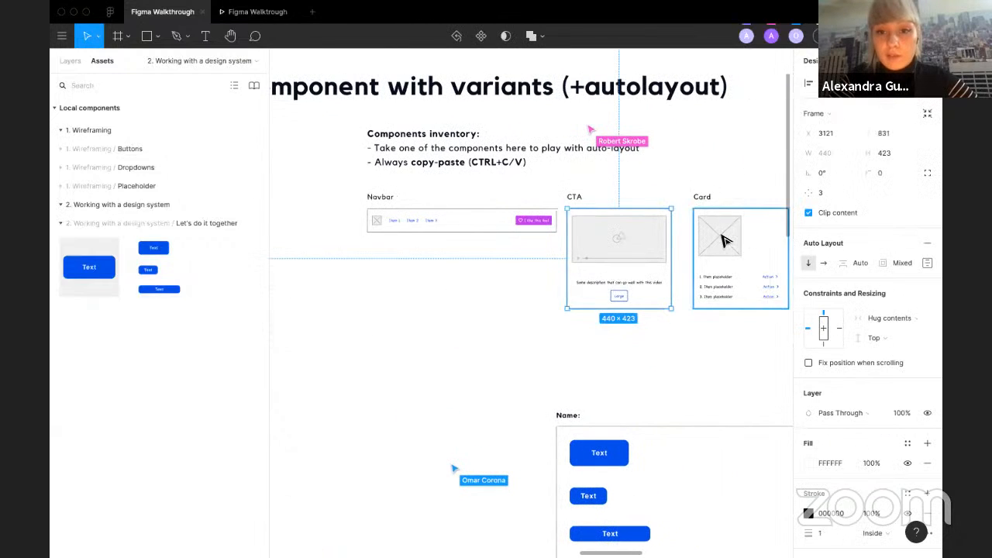
pyautogui.click(543, 304)
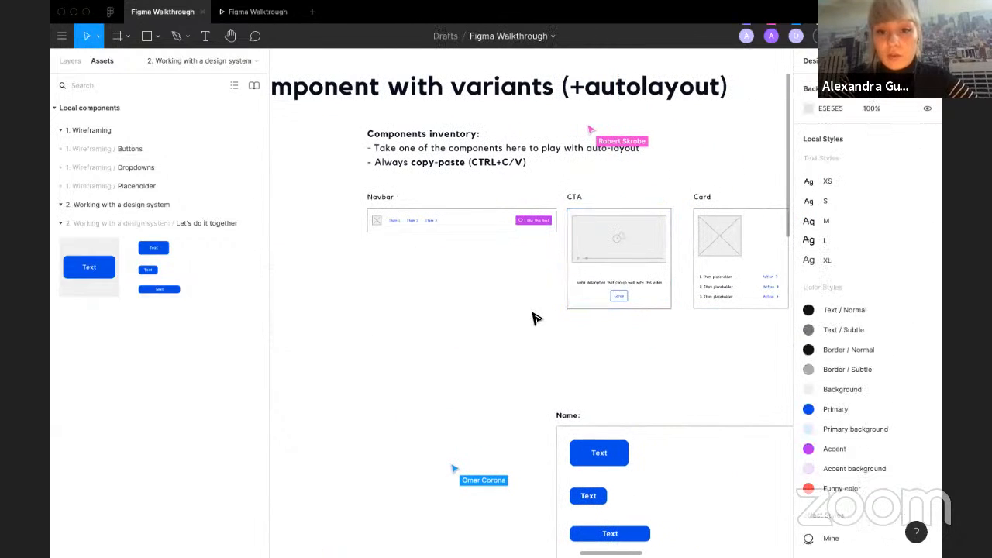
# Step: Inspect the grey placeholder text button in a participant's Name frame through the layers
pyautogui.click(70, 61)
pyautogui.scroll(-3, 258, 190)
pyautogui.hscroll(-2, 258, 190)
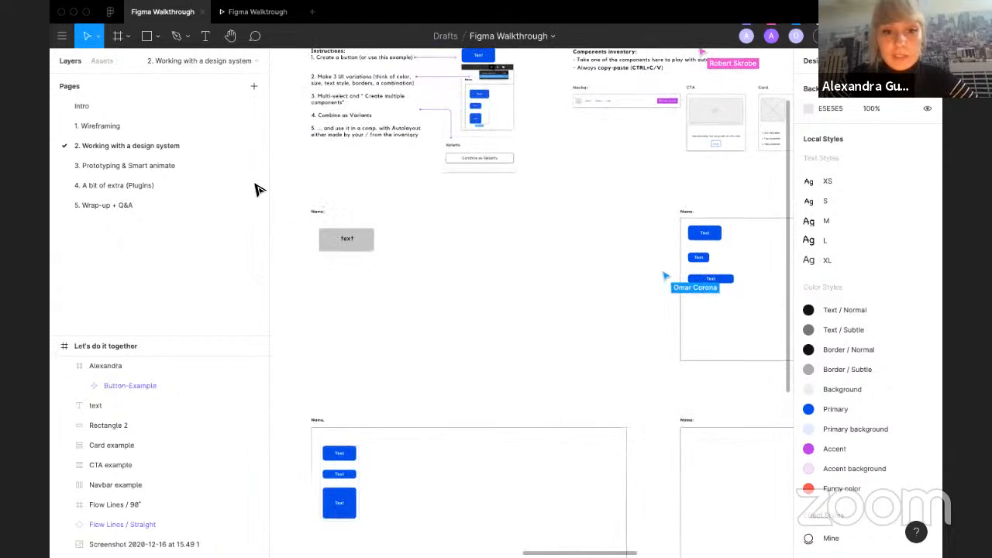
pyautogui.click(339, 248)
pyautogui.scroll(3, 335, 243)
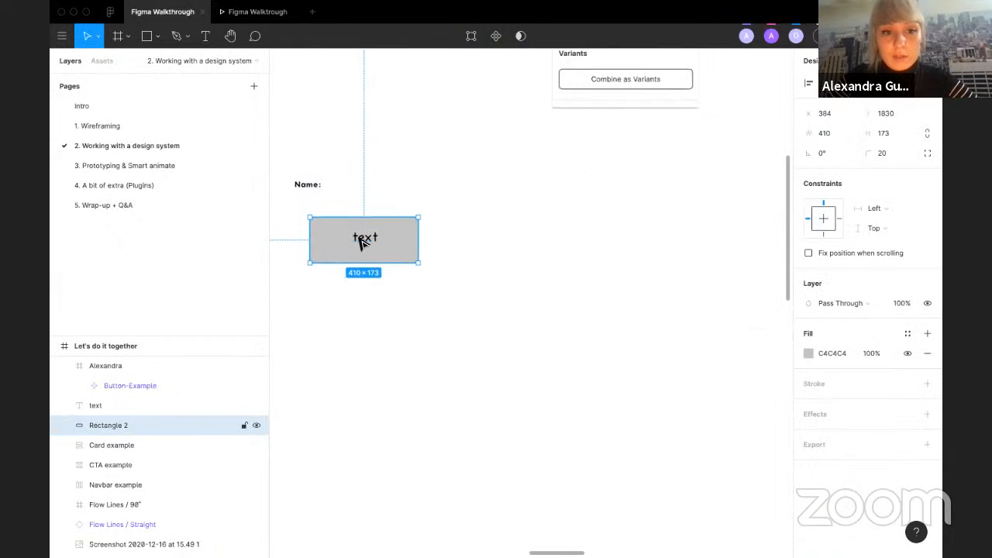
pyautogui.click(360, 243)
pyautogui.click(335, 287)
pyautogui.scroll(-2, 335, 287)
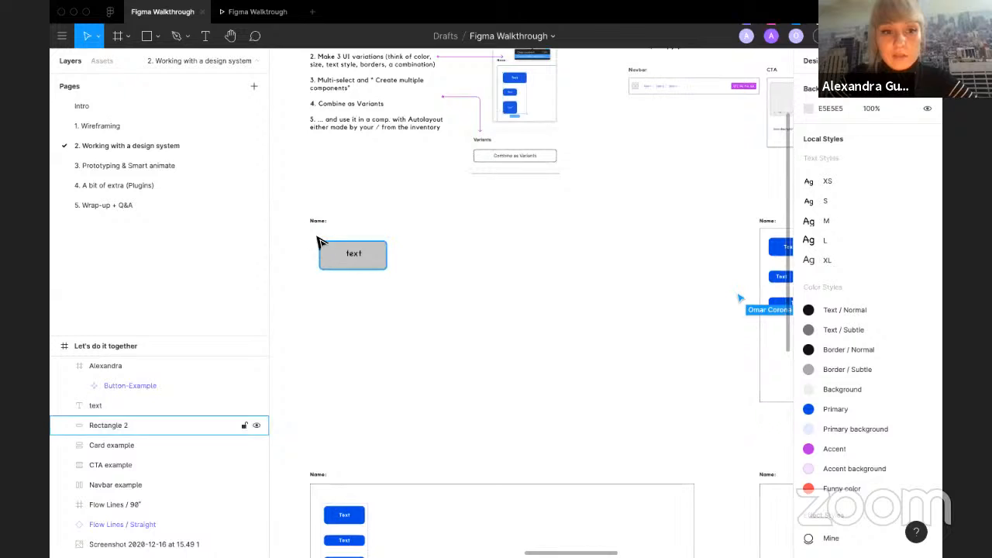
# Step: Scroll through the participants' frames to find another participant's three blue buttons
pyautogui.click(489, 485)
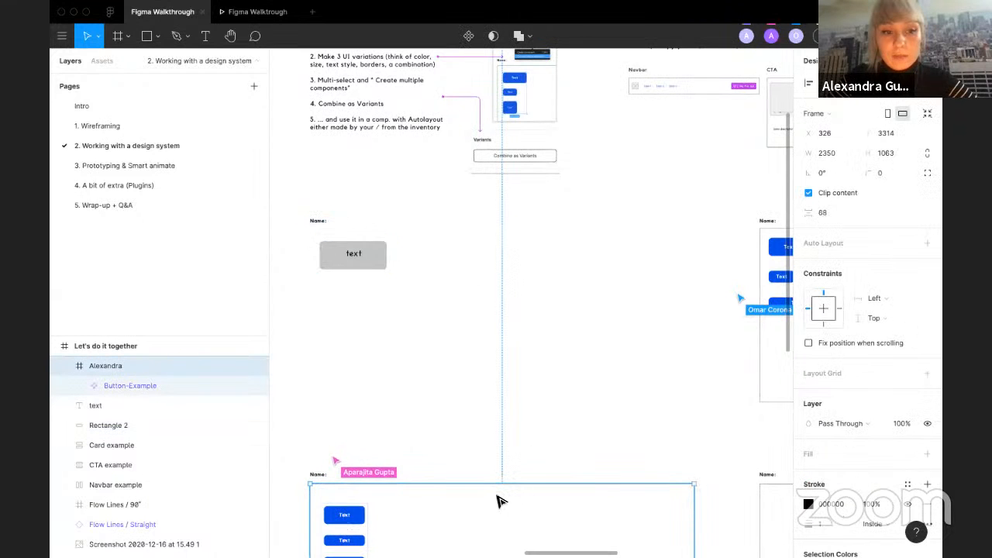
pyautogui.scroll(-5, 499, 502)
pyautogui.click(402, 450)
pyautogui.scroll(-3, 401, 450)
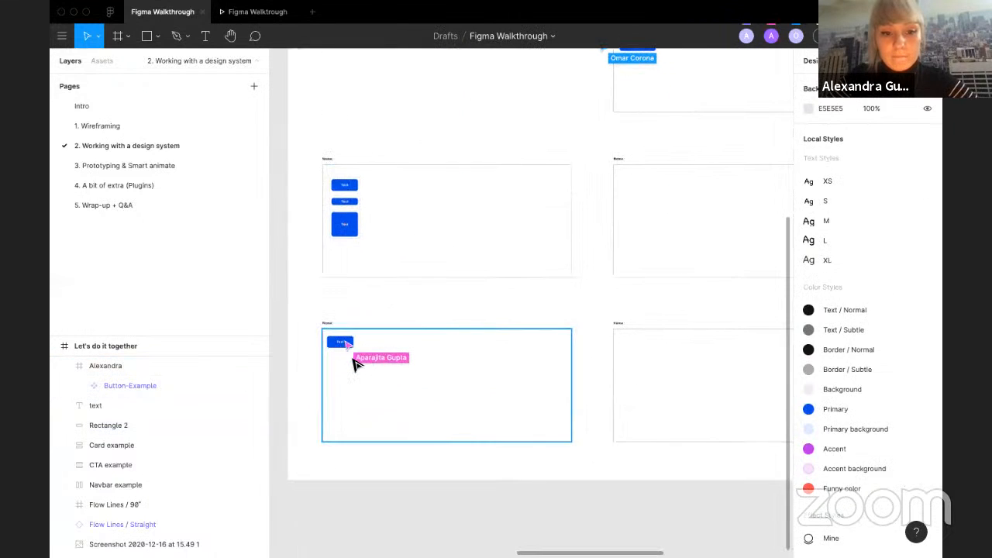
pyautogui.scroll(3, 352, 364)
pyautogui.scroll(8, 516, 239)
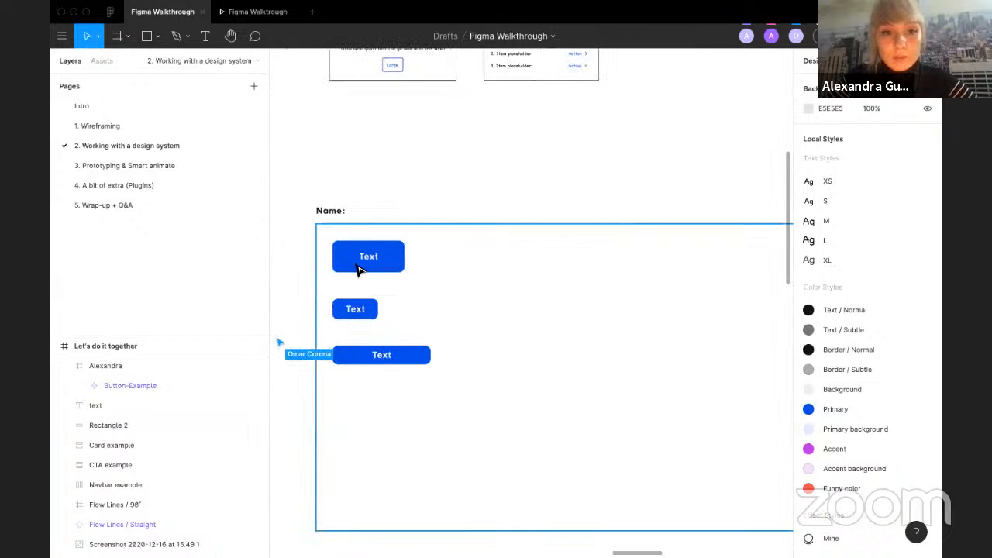
# Step: Inspect the participant's component set and each of its three Button-Example variants in the layers
pyautogui.click(358, 268)
pyautogui.click(63, 366)
pyautogui.click(68, 388)
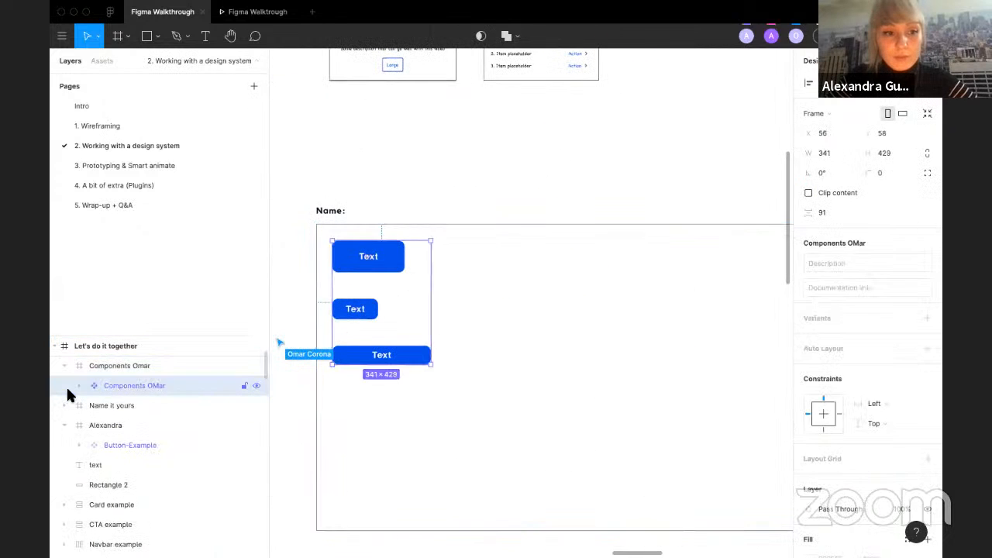
pyautogui.click(78, 385)
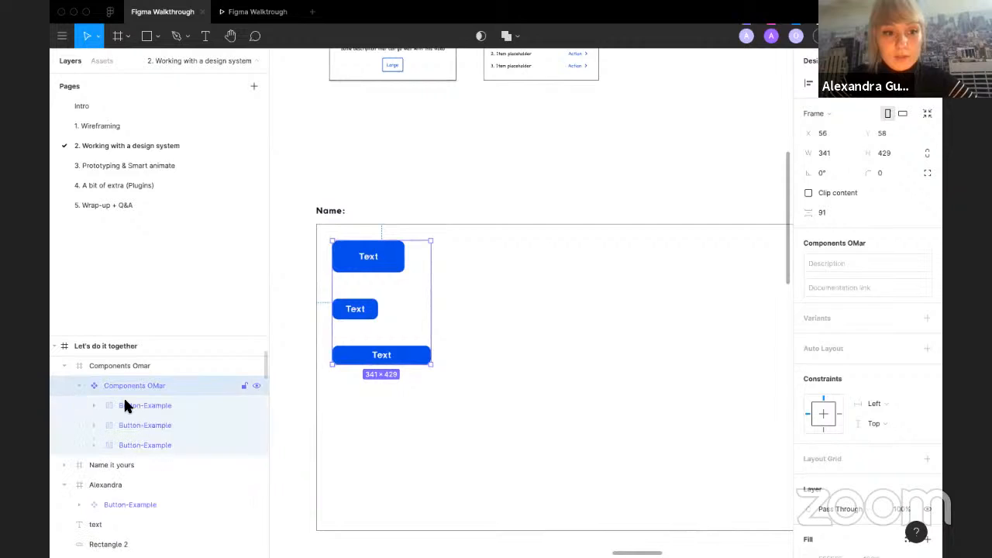
pyautogui.click(124, 405)
pyautogui.click(138, 444)
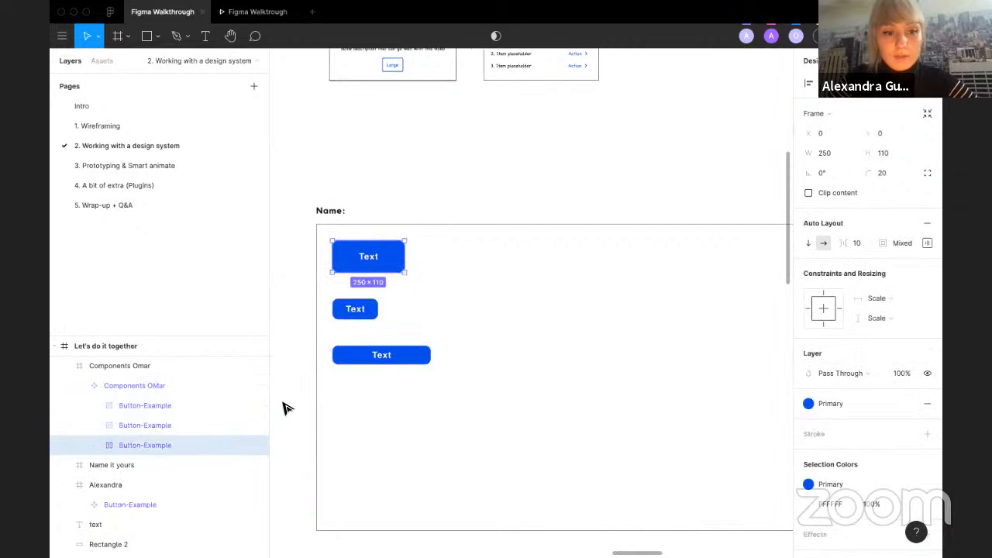
pyautogui.click(101, 422)
pyautogui.click(133, 412)
pyautogui.click(149, 386)
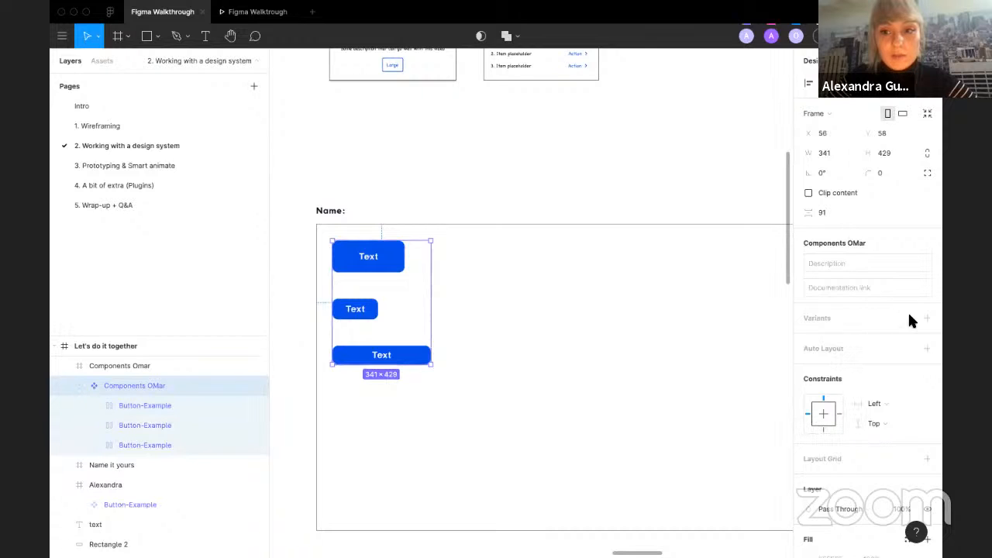
pyautogui.click(142, 409)
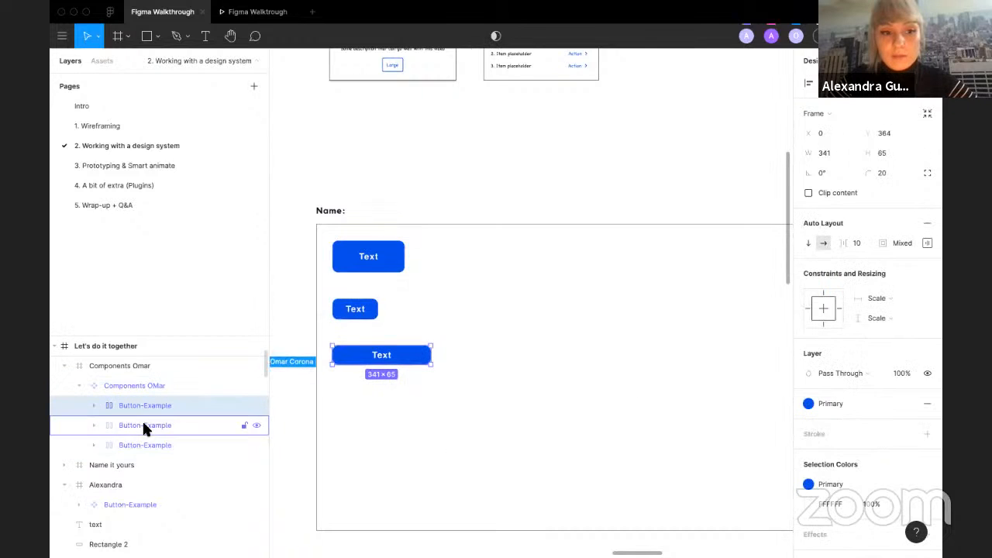
pyautogui.click(154, 426)
pyautogui.click(175, 442)
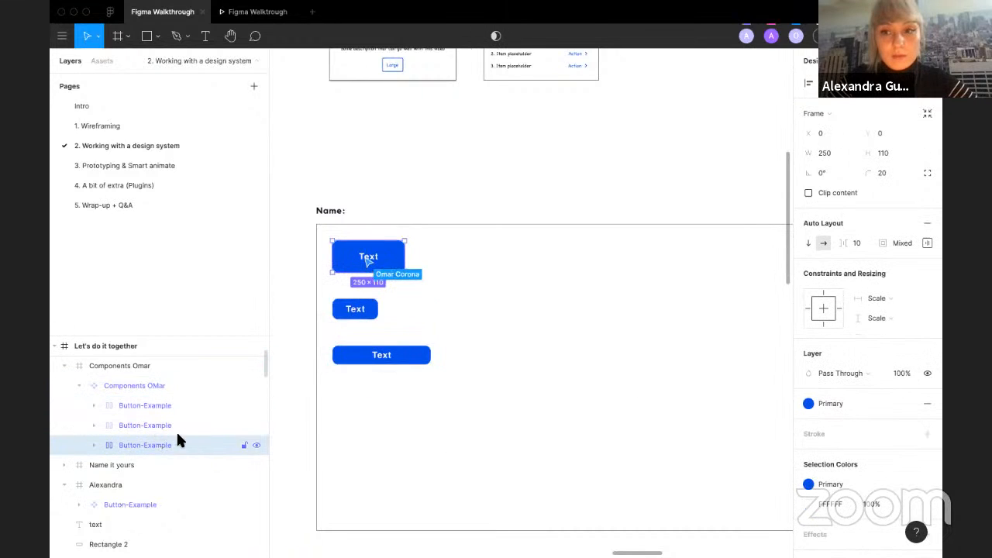
pyautogui.click(301, 229)
# Step: Place an instance of the participant's component set from the assets, open its swap-instance list, and delete it
pyautogui.scroll(-2, 302, 230)
pyautogui.scroll(3, 302, 228)
pyautogui.hscroll(-3, 301, 229)
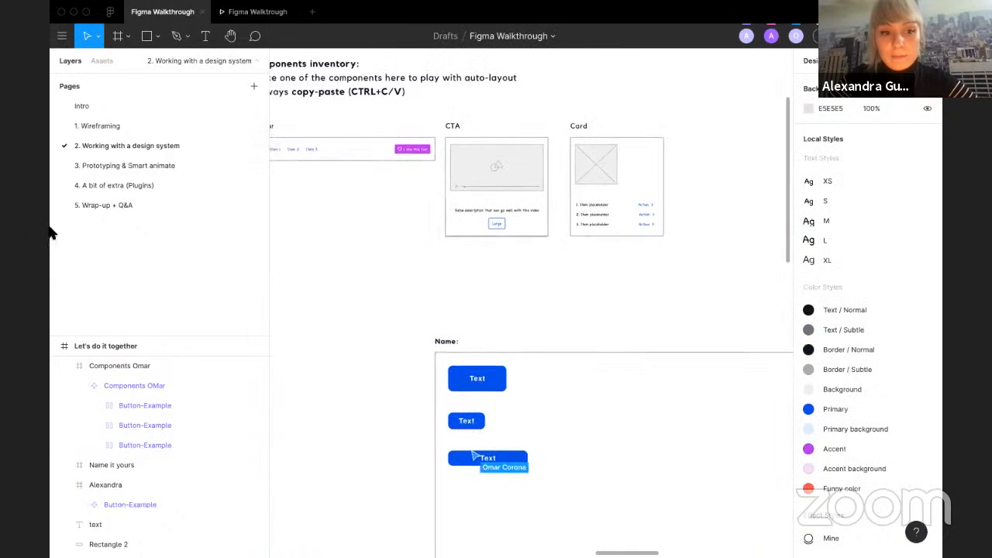
pyautogui.click(101, 59)
pyautogui.moveTo(159, 268); pyautogui.dragTo(384, 307)
pyautogui.click(856, 222)
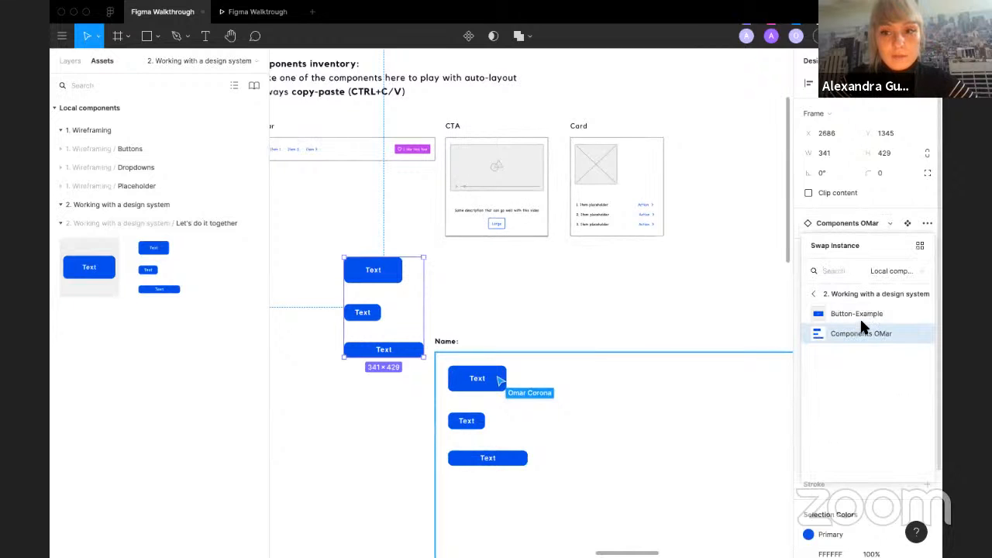
pyautogui.press('Delete')
pyautogui.click(477, 378)
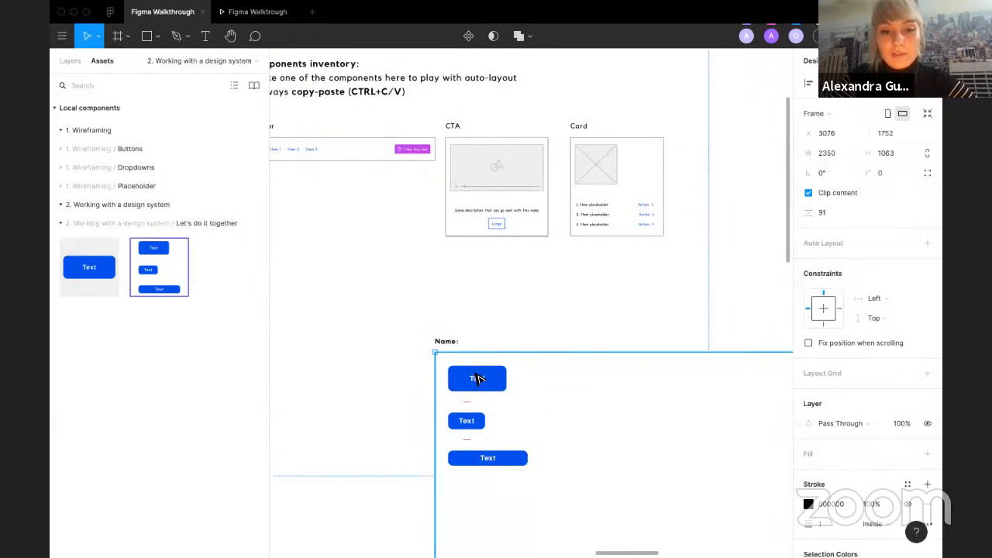
# Step: Inspect the participant's component set and its button variants through the layers and on the canvas
pyautogui.click(69, 61)
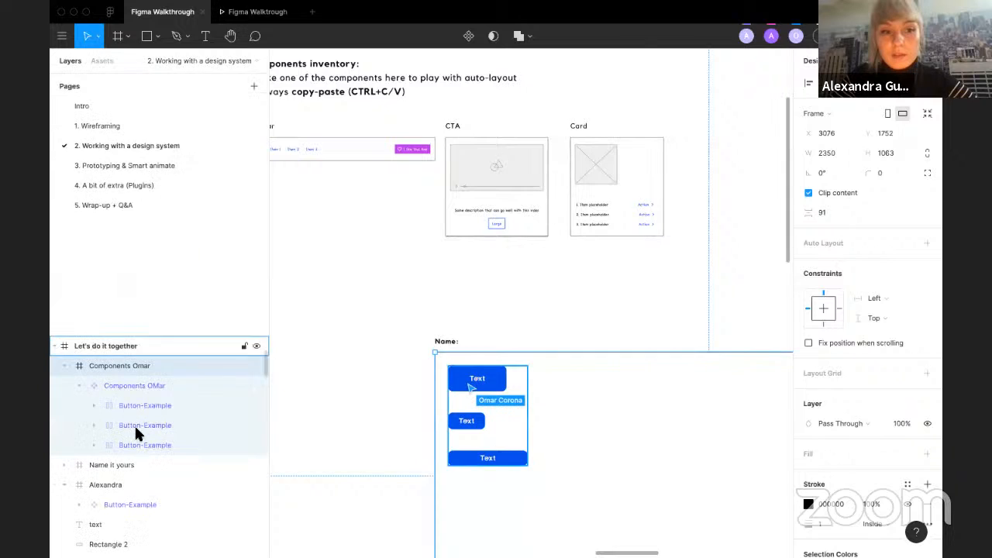
pyautogui.click(129, 396)
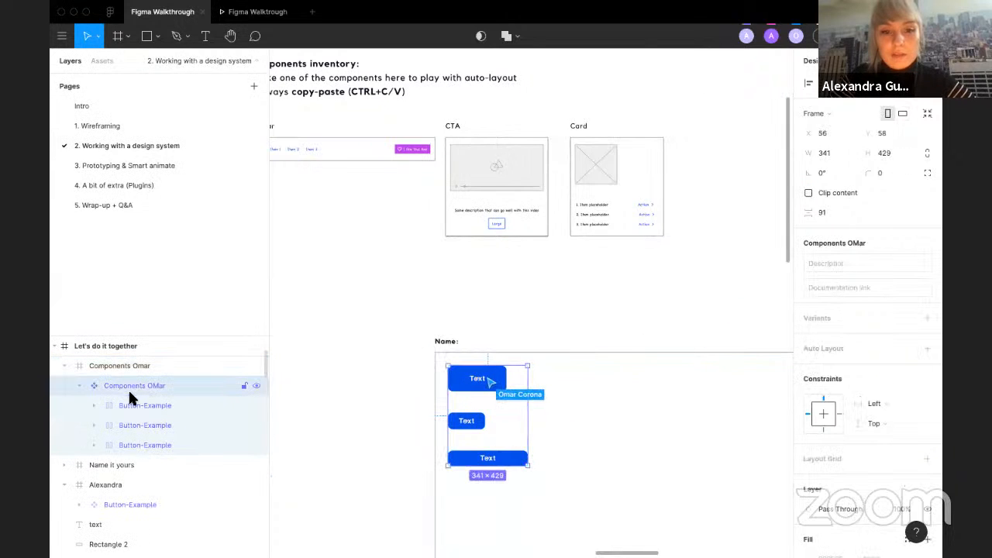
pyautogui.click(382, 331)
pyautogui.scroll(-1, 382, 331)
pyautogui.hscroll(1, 382, 331)
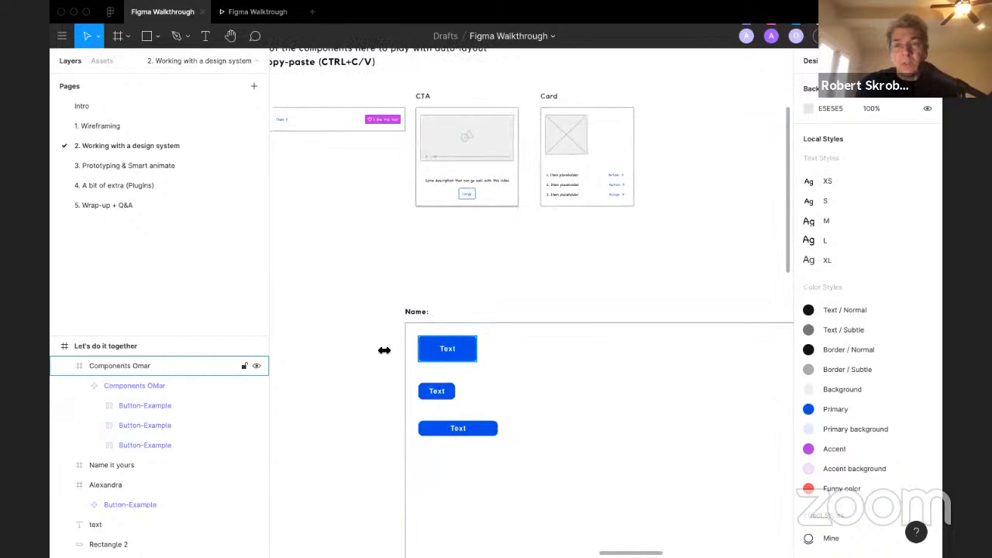
pyautogui.click(144, 382)
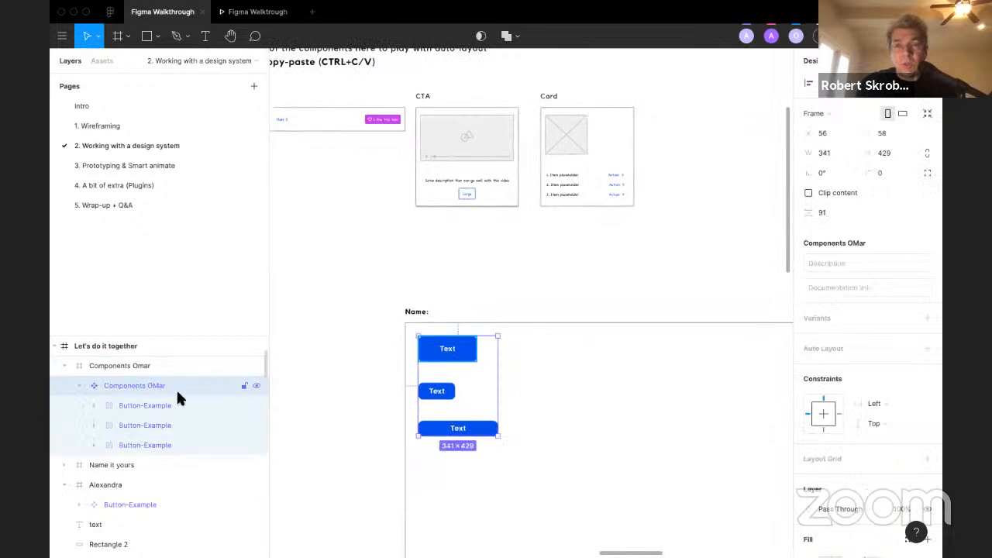
pyautogui.click(437, 323)
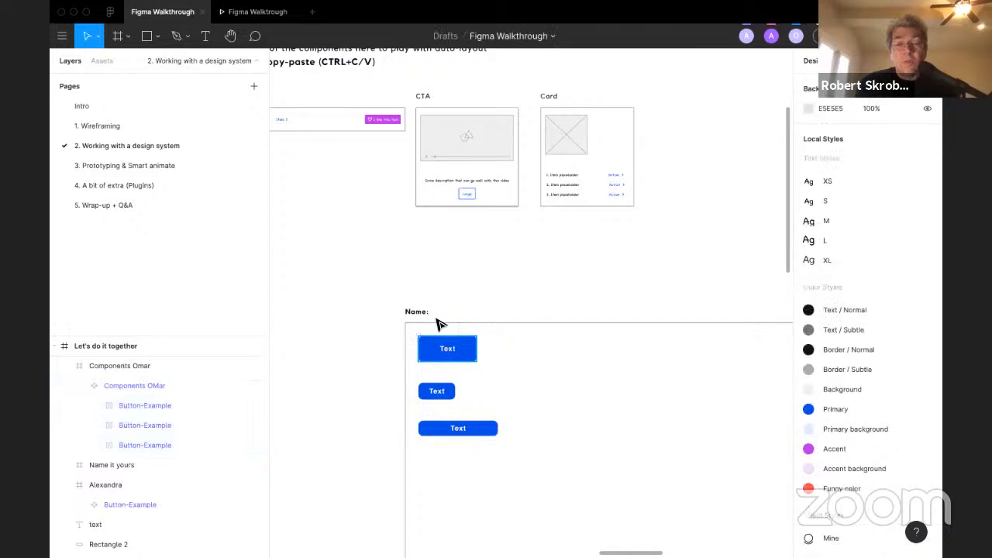
pyautogui.rightClick(386, 334)
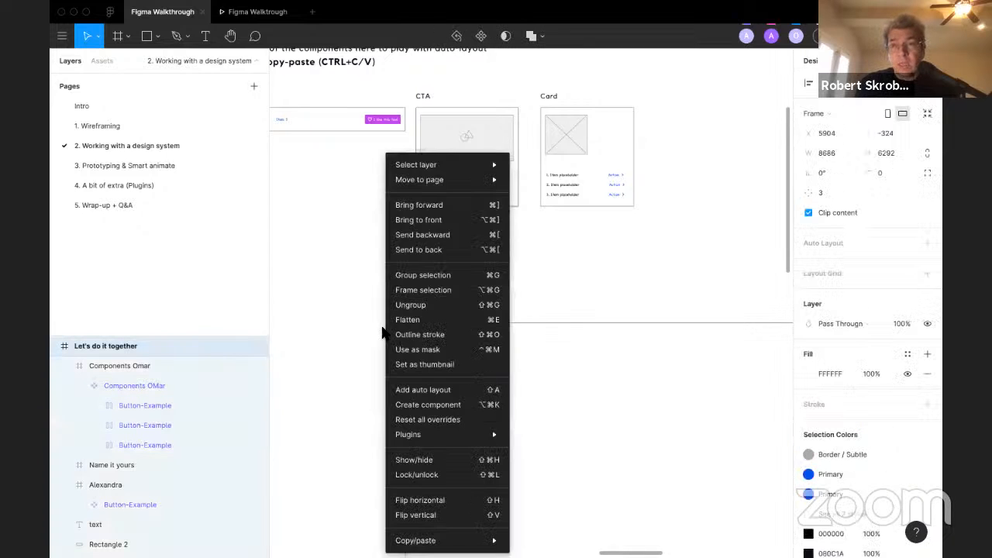
pyautogui.click(333, 288)
pyautogui.scroll(-3, 334, 288)
pyautogui.hscroll(-4, 333, 287)
pyautogui.hscroll(2, 333, 287)
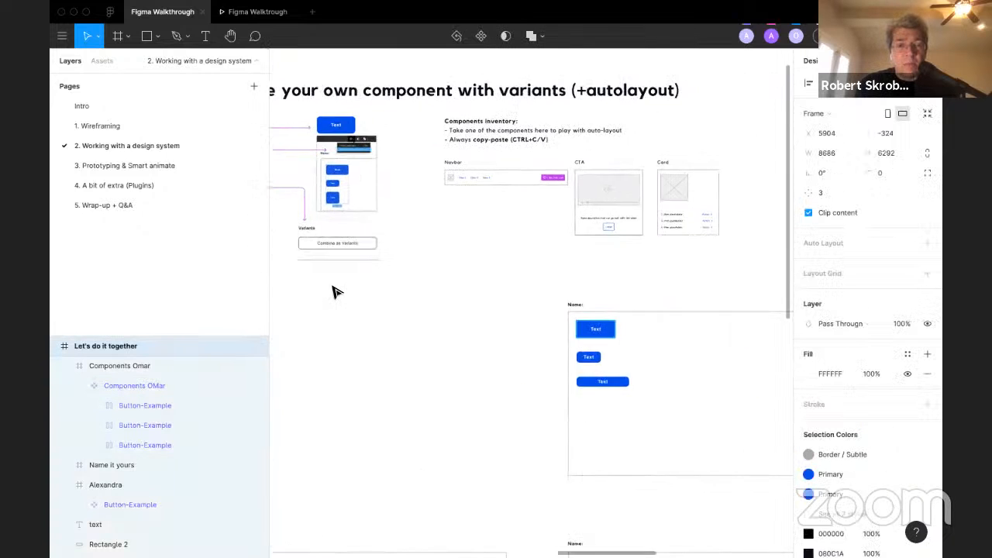
pyautogui.hscroll(4, 333, 290)
pyautogui.scroll(-1, 343, 301)
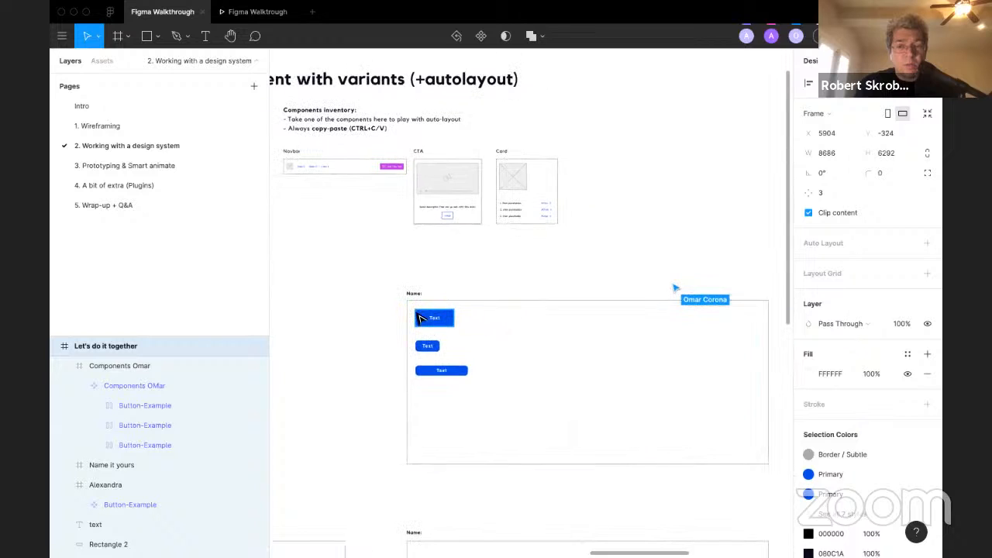
pyautogui.click(91, 385)
pyautogui.scroll(2, 305, 362)
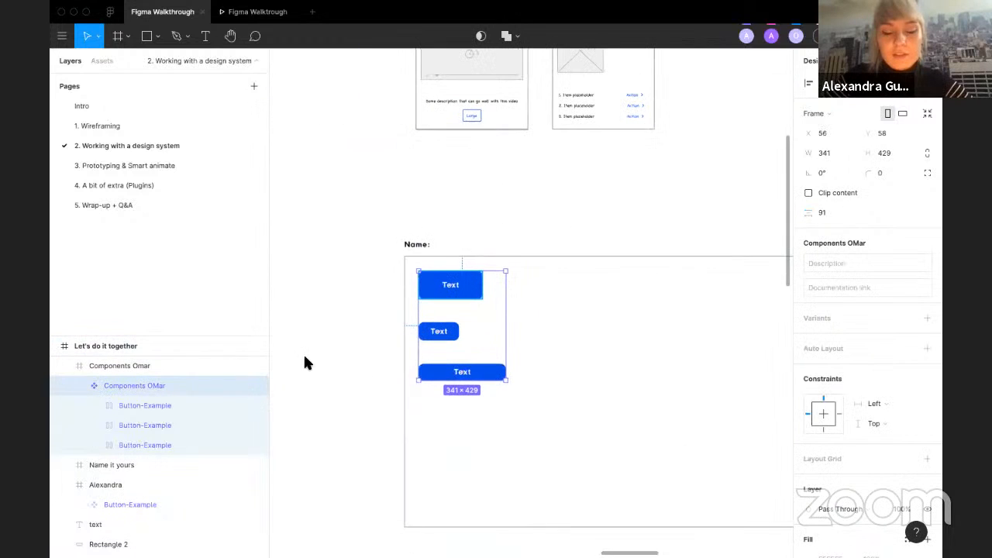
pyautogui.rightClick(145, 385)
pyautogui.click(338, 330)
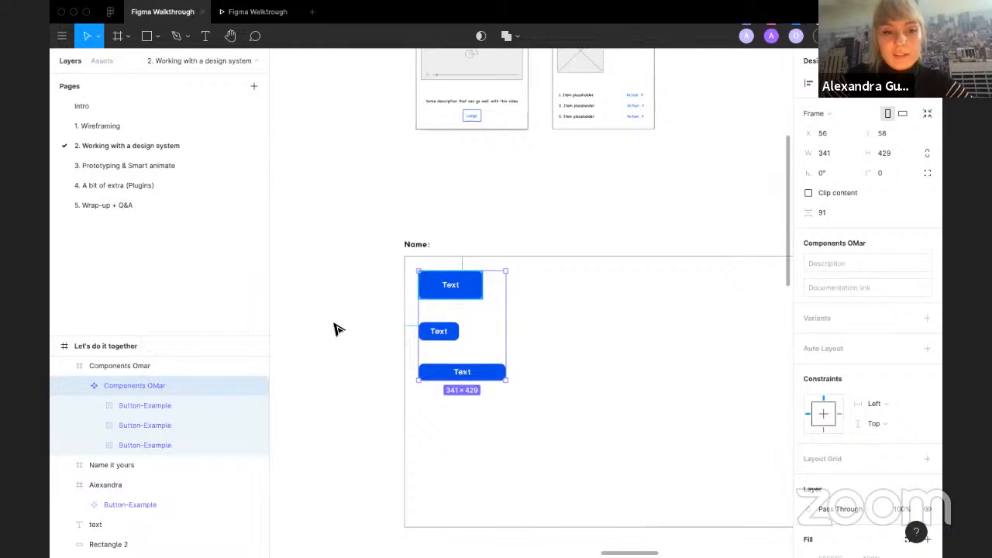
pyautogui.click(337, 328)
pyautogui.click(173, 385)
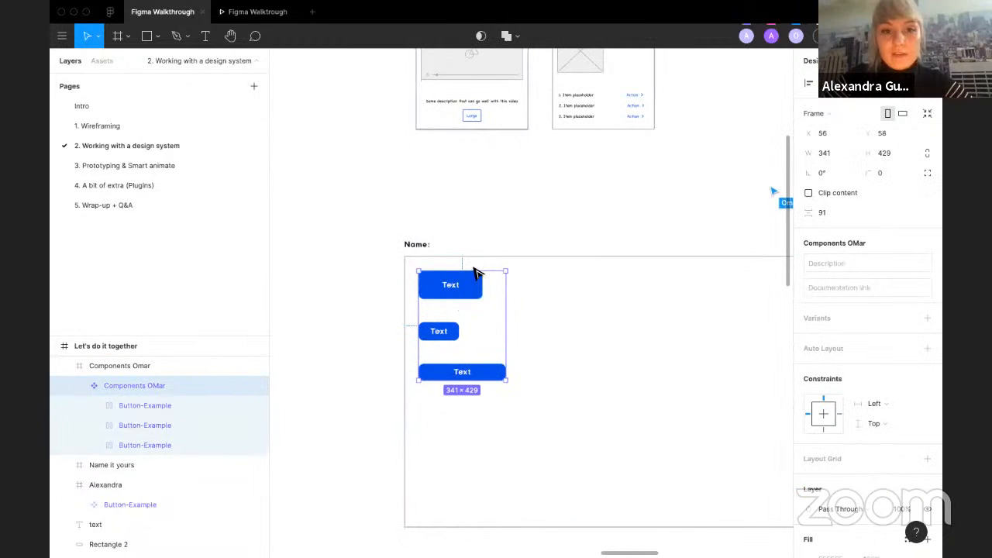
# Step: Review the exercise instructions on creating multiple components and combining them as variants
pyautogui.hscroll(-5, 408, 262)
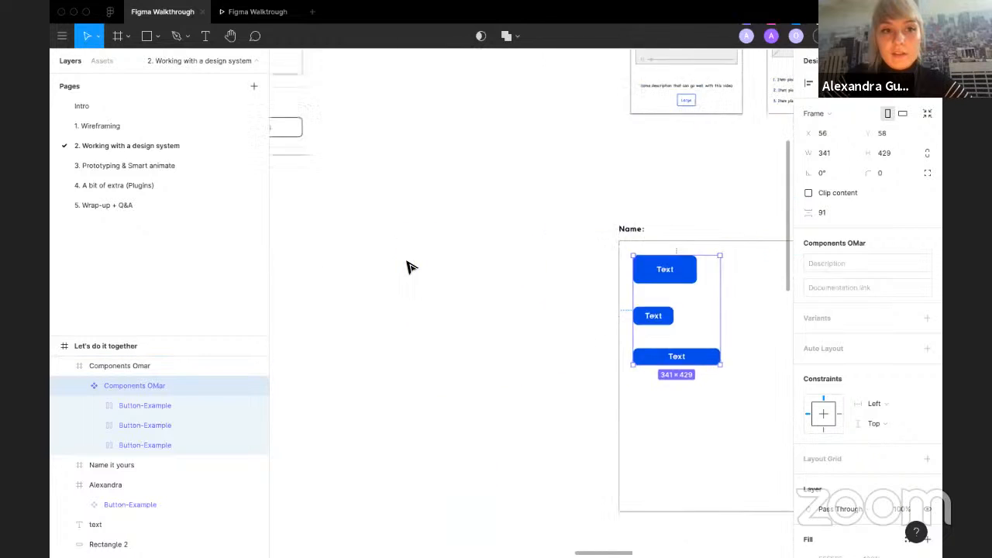
pyautogui.scroll(9, 408, 261)
pyautogui.scroll(5, 565, 180)
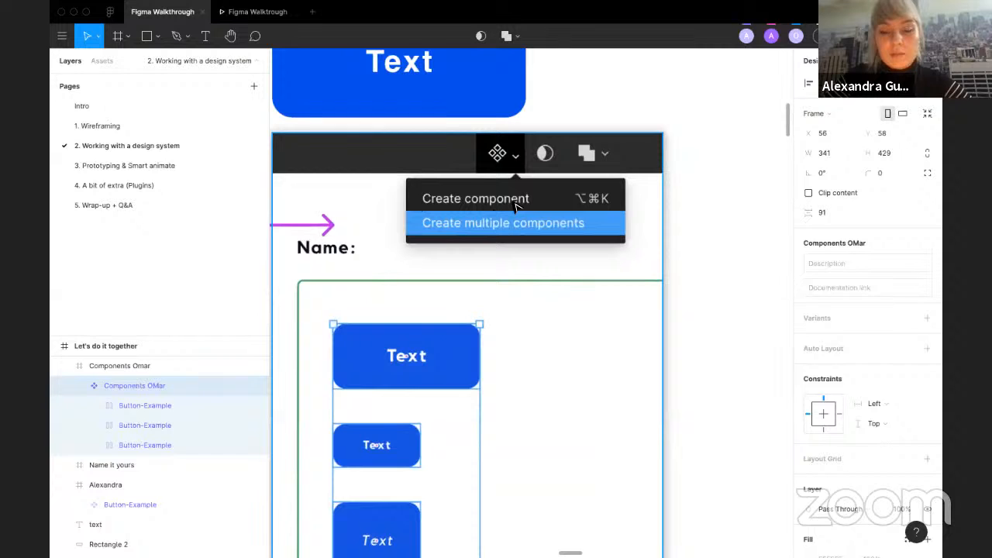
pyautogui.click(754, 261)
pyautogui.scroll(-3, 751, 260)
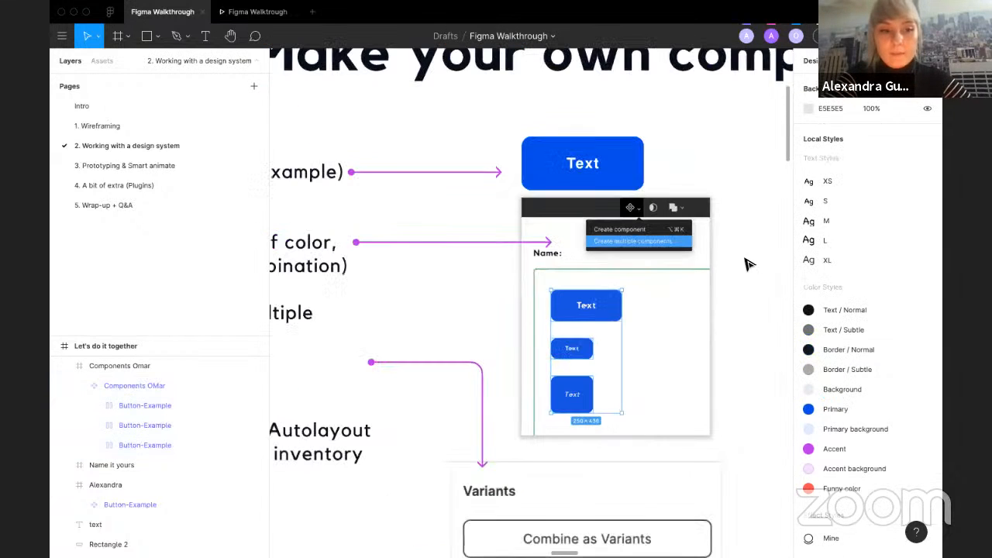
pyautogui.scroll(-3, 573, 406)
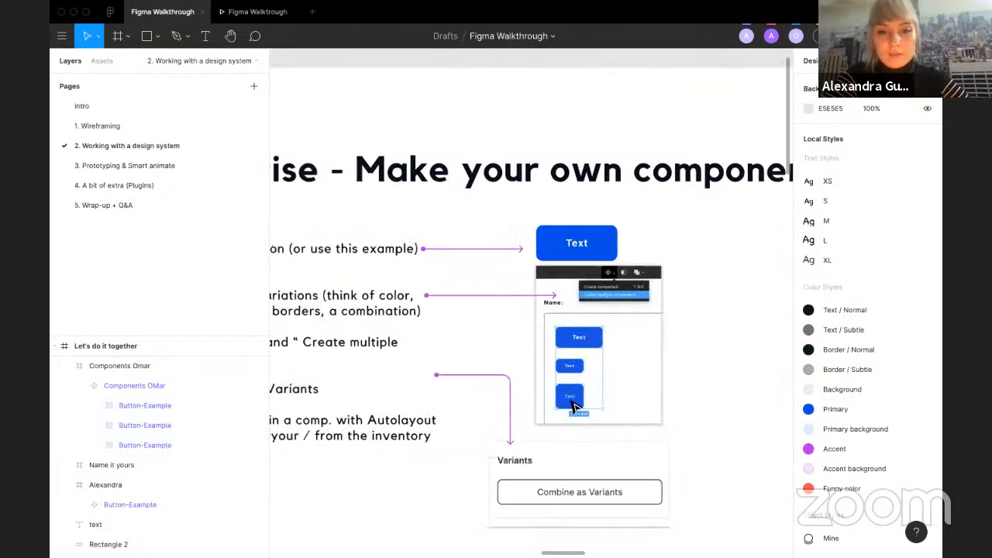
pyautogui.hscroll(5, 573, 407)
pyautogui.scroll(-2, 574, 407)
pyautogui.scroll(-3, 573, 407)
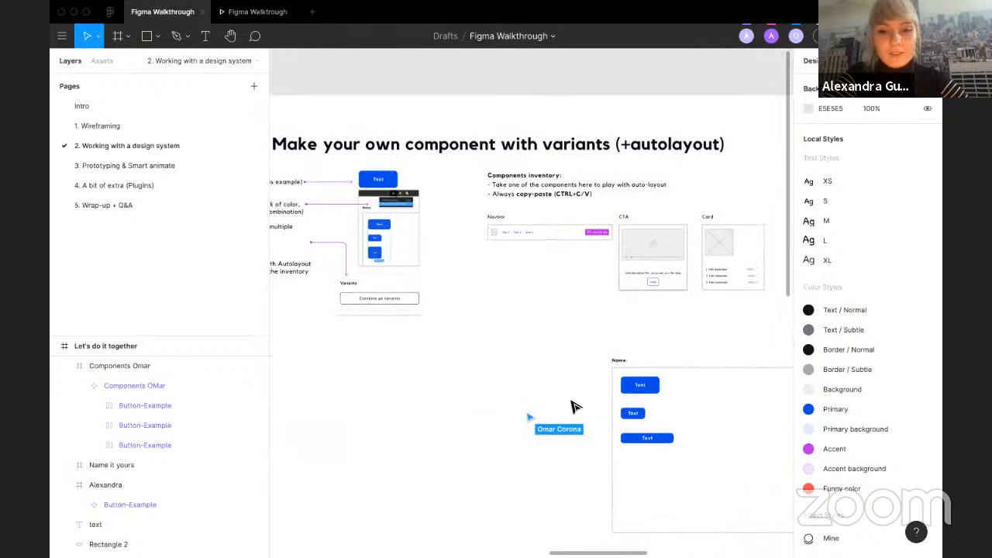
pyautogui.scroll(-1, 574, 407)
pyautogui.hscroll(1, 574, 406)
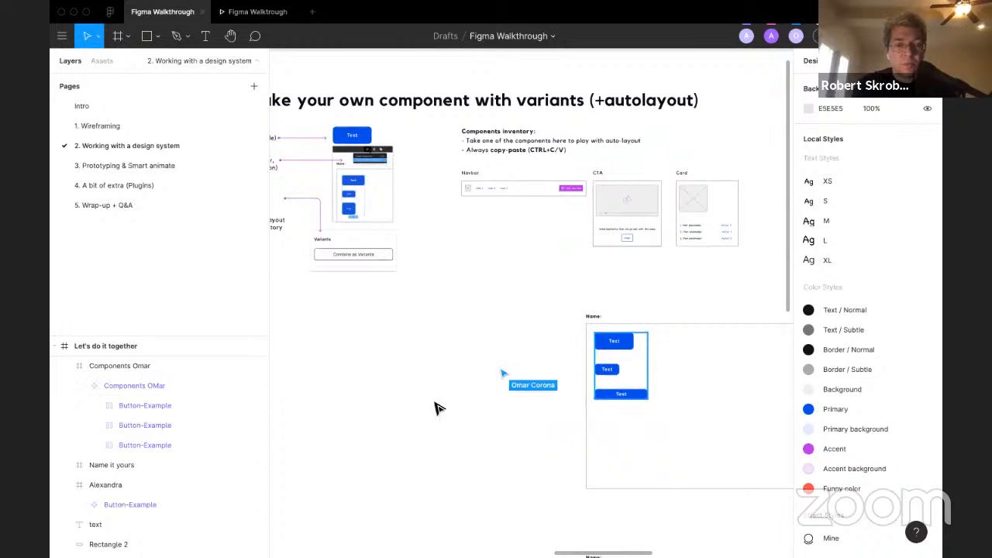
# Step: Inspect the participants' button frames and the layers inside the Components Omar frame
pyautogui.click(645, 407)
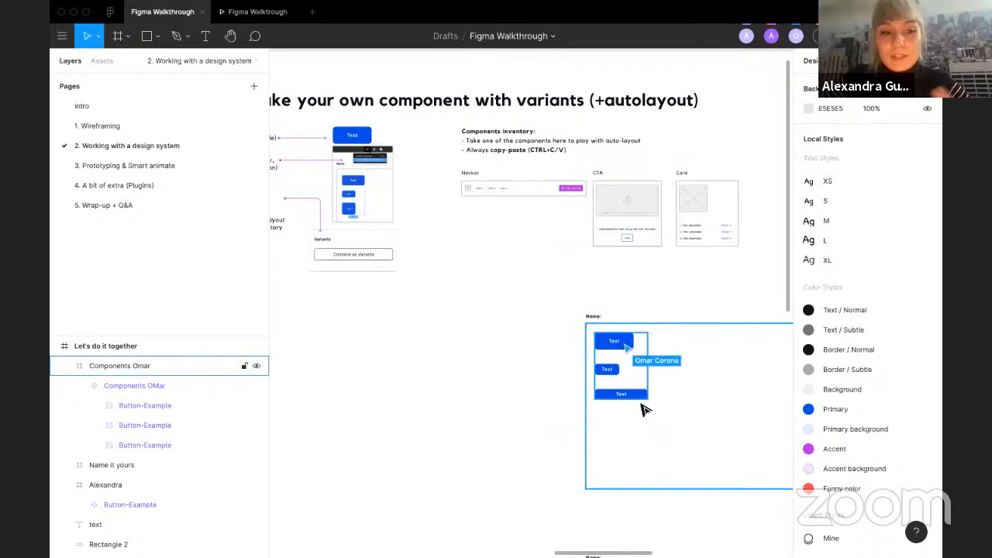
pyautogui.click(477, 377)
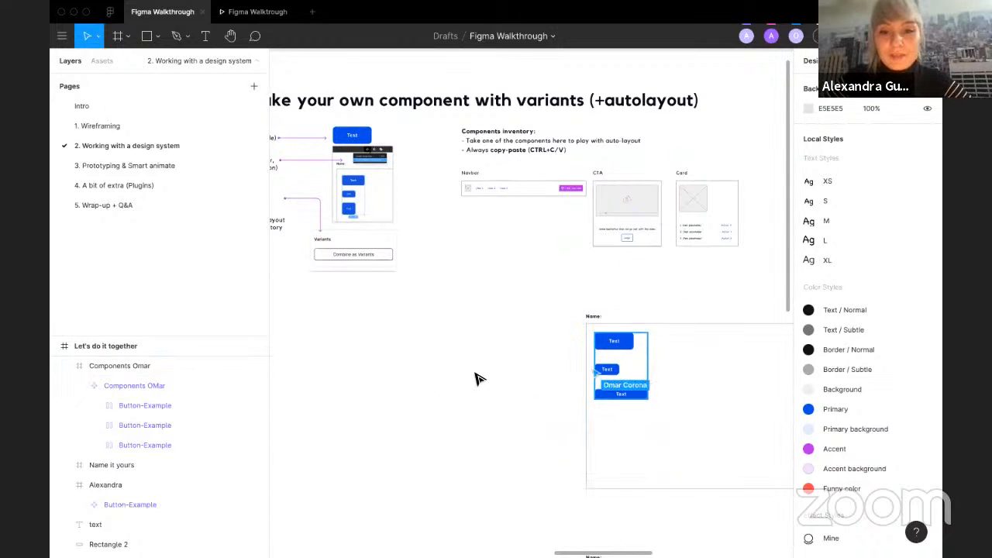
pyautogui.scroll(-4, 475, 374)
pyautogui.hscroll(-2, 475, 373)
pyautogui.scroll(-1, 476, 374)
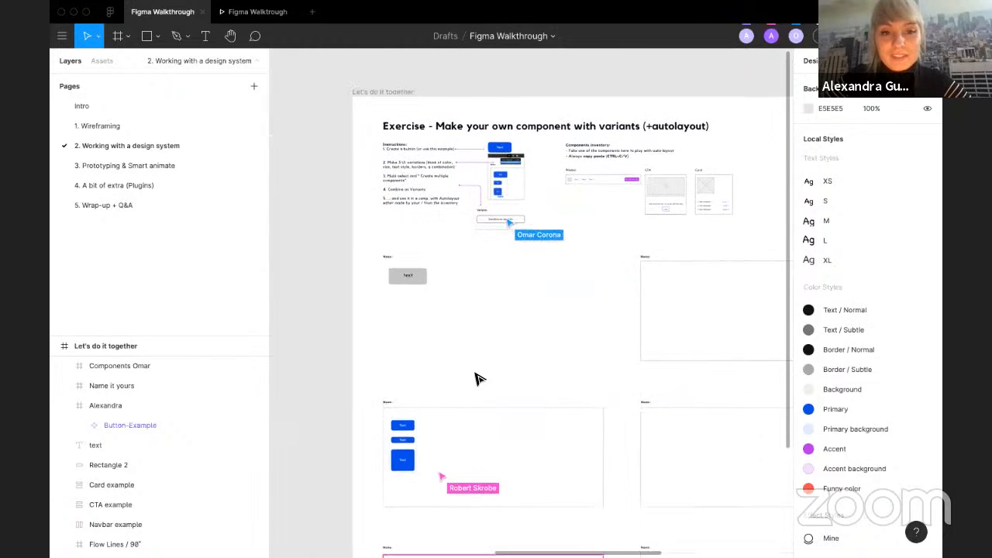
pyautogui.scroll(-5, 476, 377)
pyautogui.scroll(3, 405, 383)
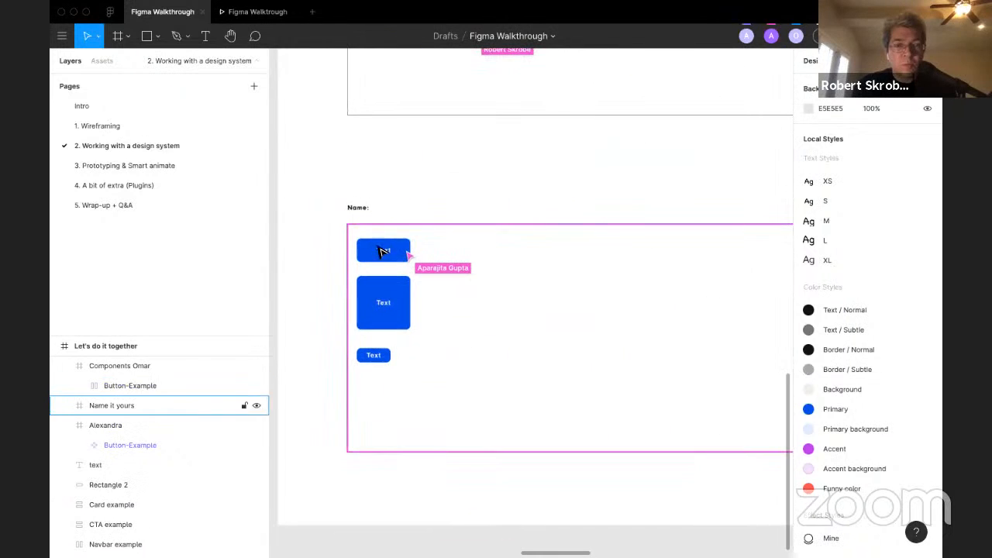
pyautogui.click(360, 230)
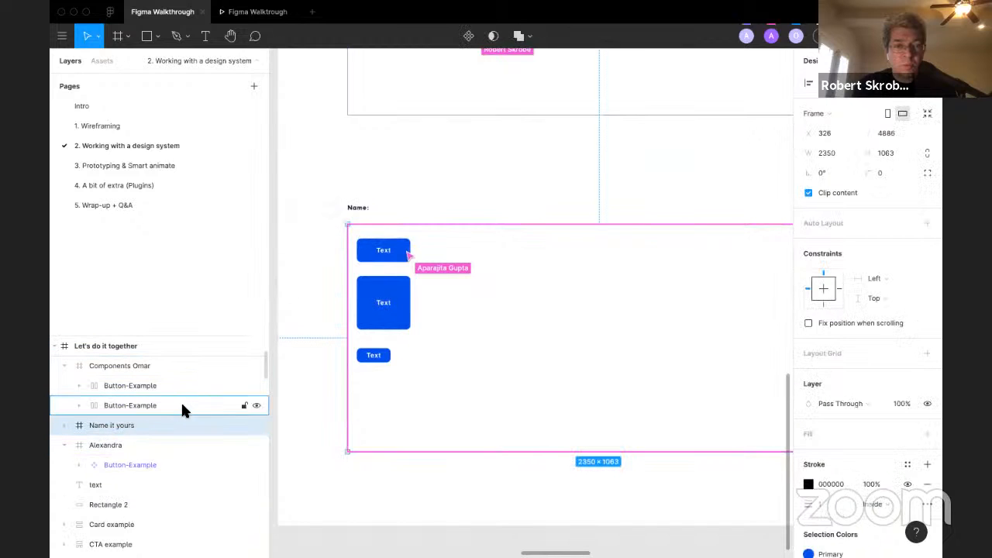
pyautogui.click(296, 397)
# Step: Browse the participants' frames and select a variant inside another participant's button component set to examine its properties
pyautogui.scroll(-2, 295, 397)
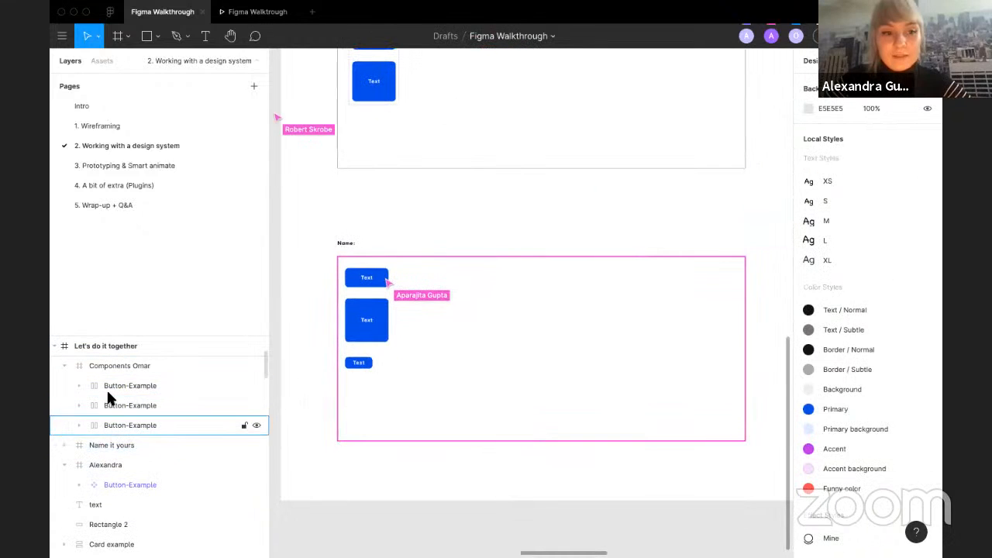
pyautogui.scroll(-2, 348, 314)
pyautogui.scroll(4, 348, 313)
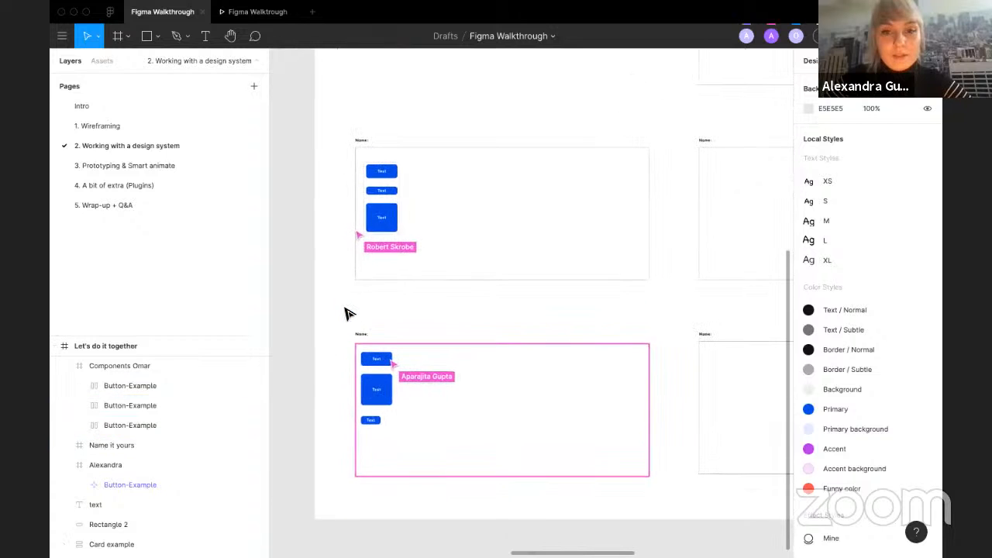
pyautogui.hscroll(3, 349, 314)
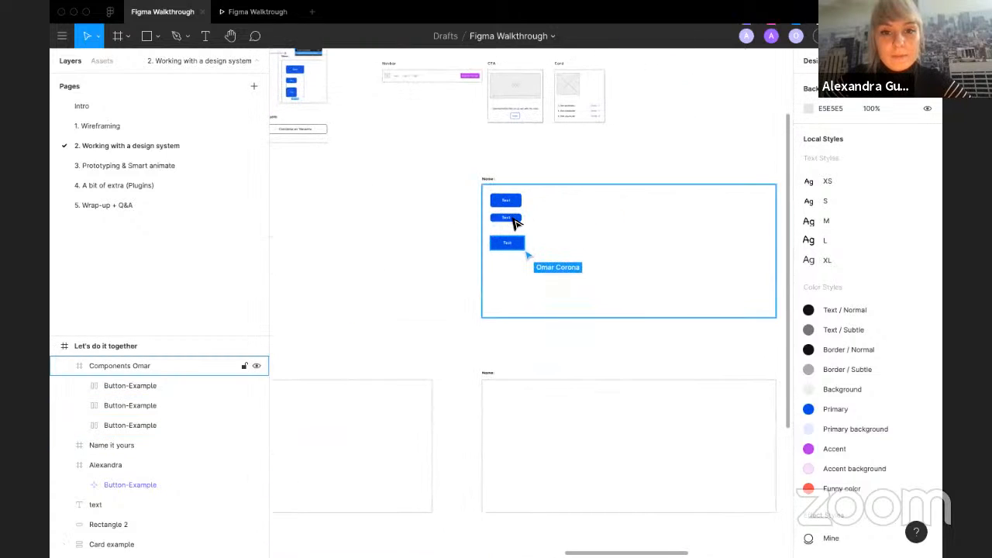
pyautogui.scroll(3, 540, 228)
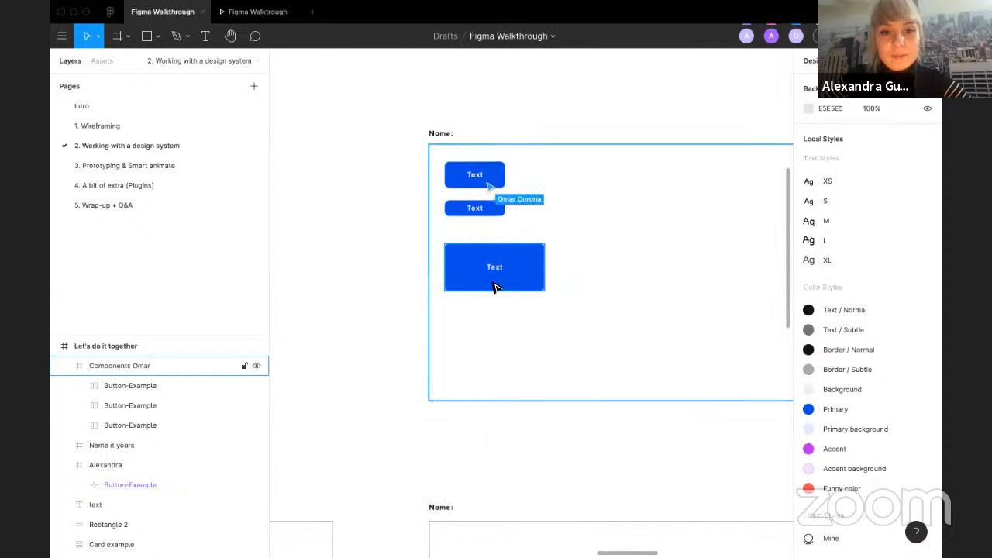
pyautogui.scroll(-4, 376, 336)
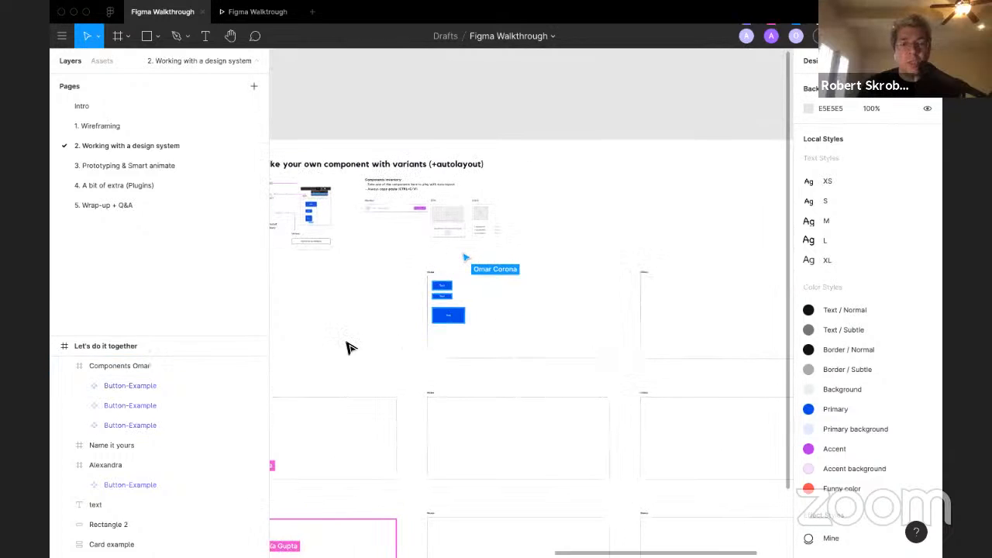
pyautogui.scroll(-5, 354, 348)
pyautogui.hscroll(-1, 354, 348)
pyautogui.hscroll(-1, 354, 348)
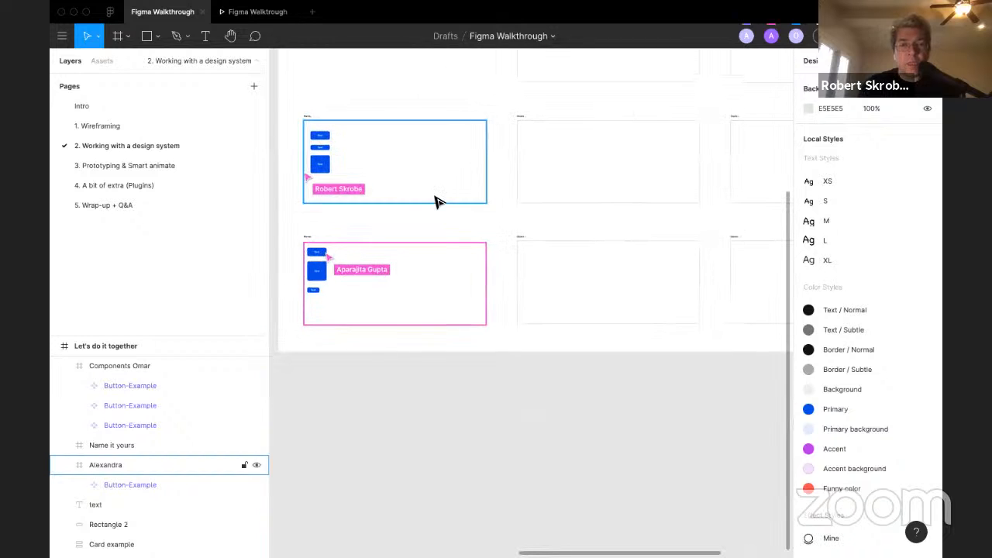
pyautogui.hscroll(-1, 423, 241)
pyautogui.scroll(1, 423, 242)
pyautogui.scroll(4, 423, 241)
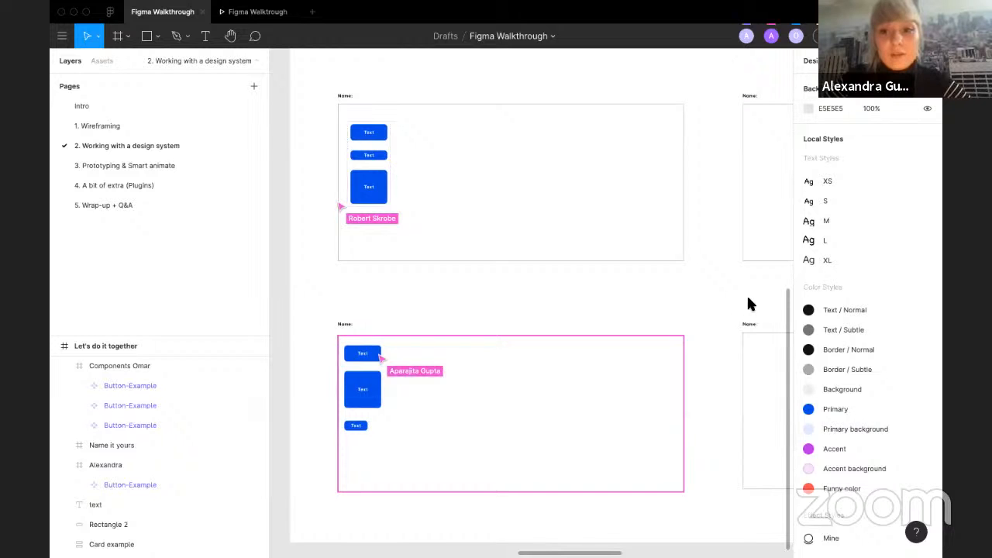
pyautogui.scroll(-5, 643, 324)
pyautogui.scroll(3, 642, 324)
pyautogui.hscroll(1, 642, 324)
pyautogui.scroll(-1, 642, 324)
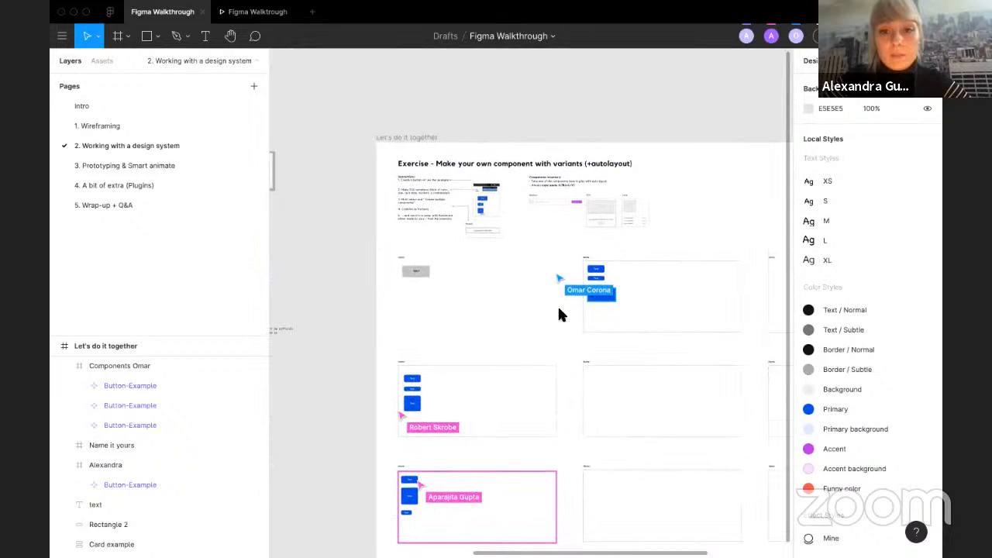
pyautogui.scroll(3, 630, 300)
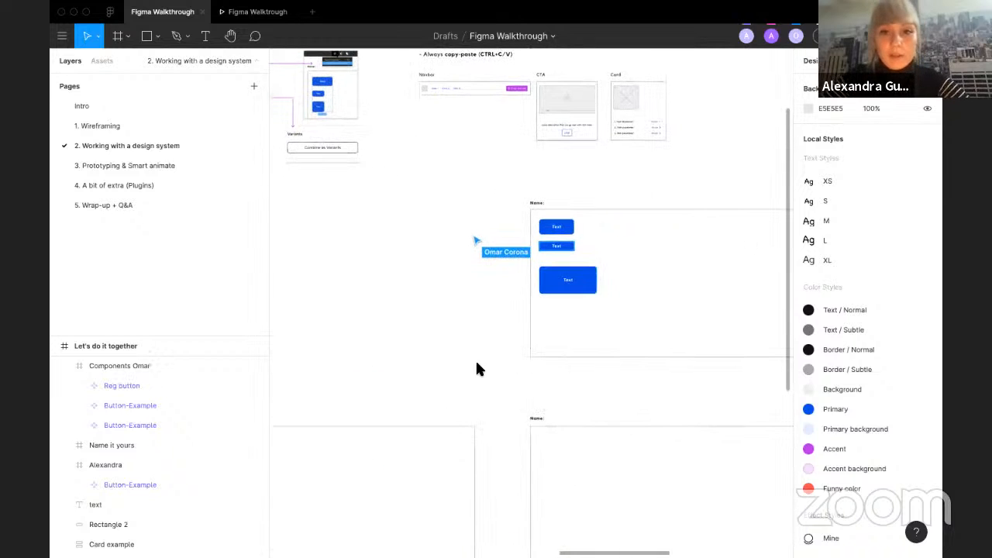
pyautogui.scroll(1, 553, 235)
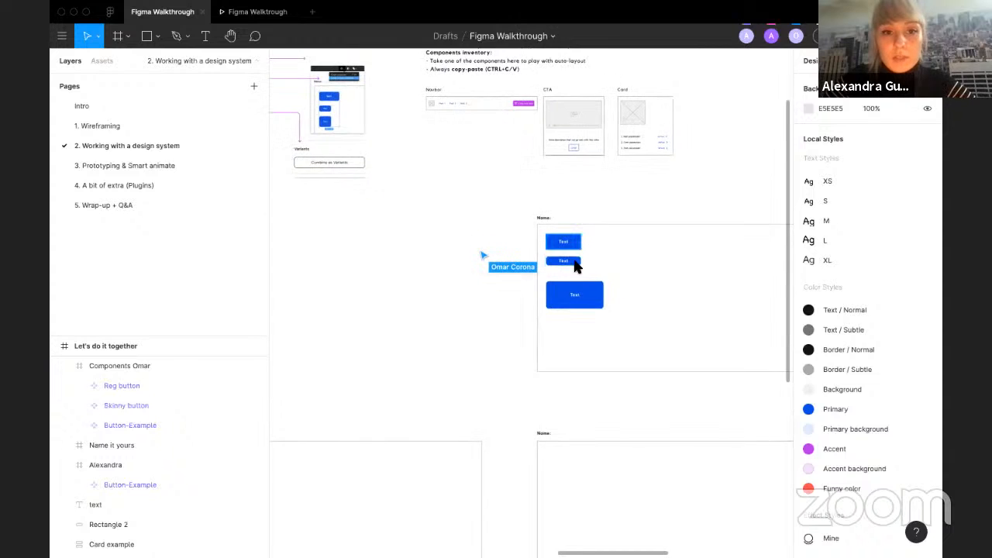
pyautogui.scroll(1, 457, 250)
pyautogui.hscroll(-1, 457, 250)
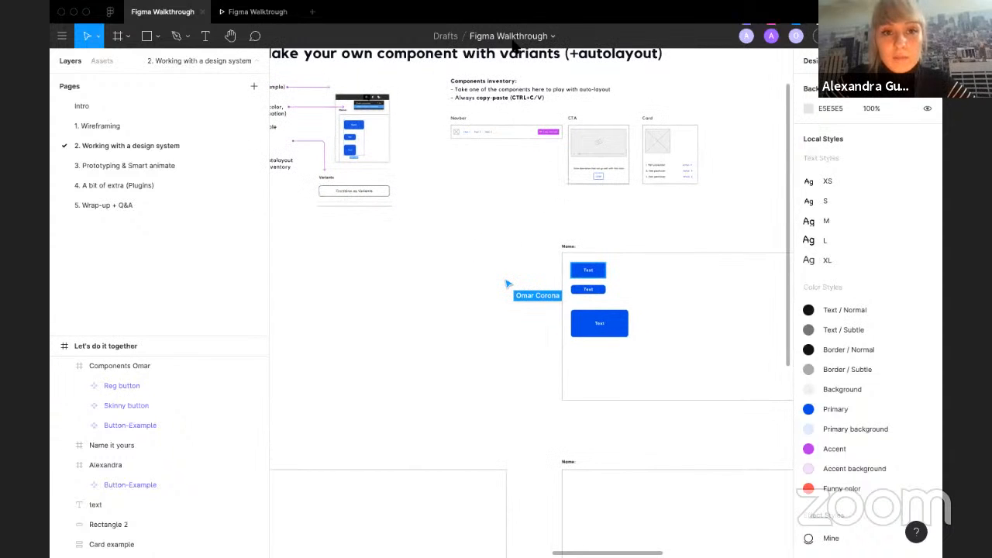
pyautogui.hscroll(-4, 409, 226)
pyautogui.scroll(-5, 380, 281)
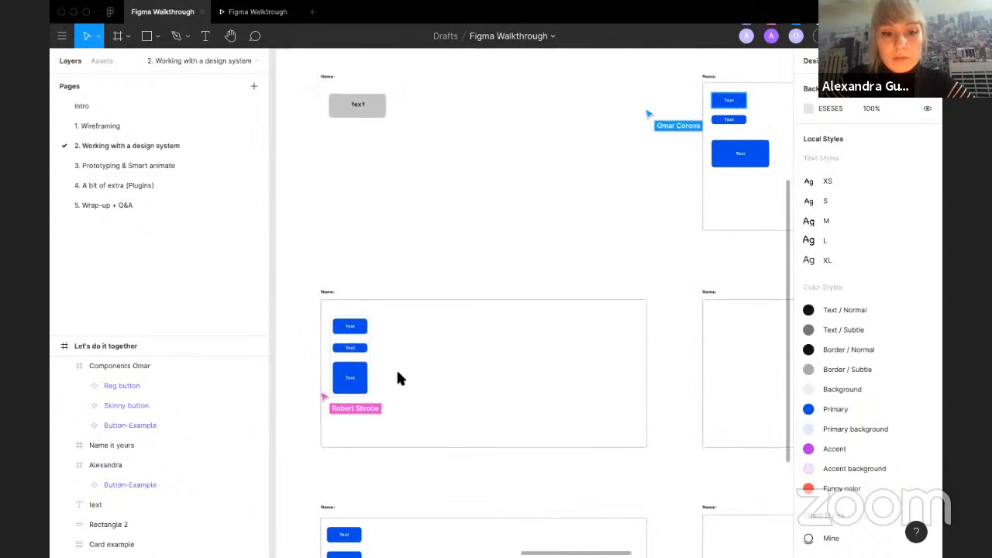
pyautogui.doubleClick(352, 392)
pyautogui.click(351, 395)
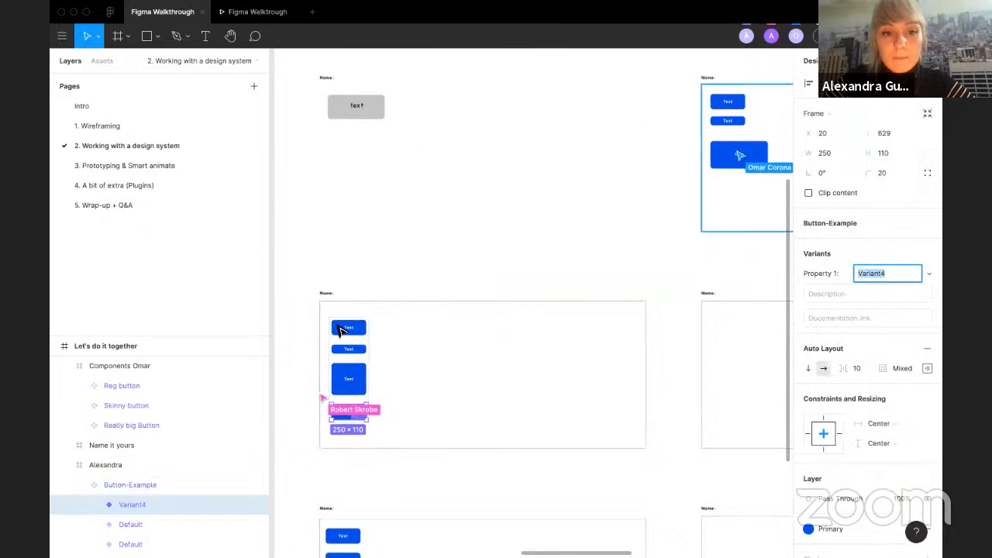
# Step: Review the exercise instructions and browse the participants' frames on the canvas
pyautogui.click(426, 338)
pyautogui.scroll(3, 425, 294)
pyautogui.hscroll(2, 425, 295)
pyautogui.click(425, 257)
pyautogui.scroll(3, 411, 221)
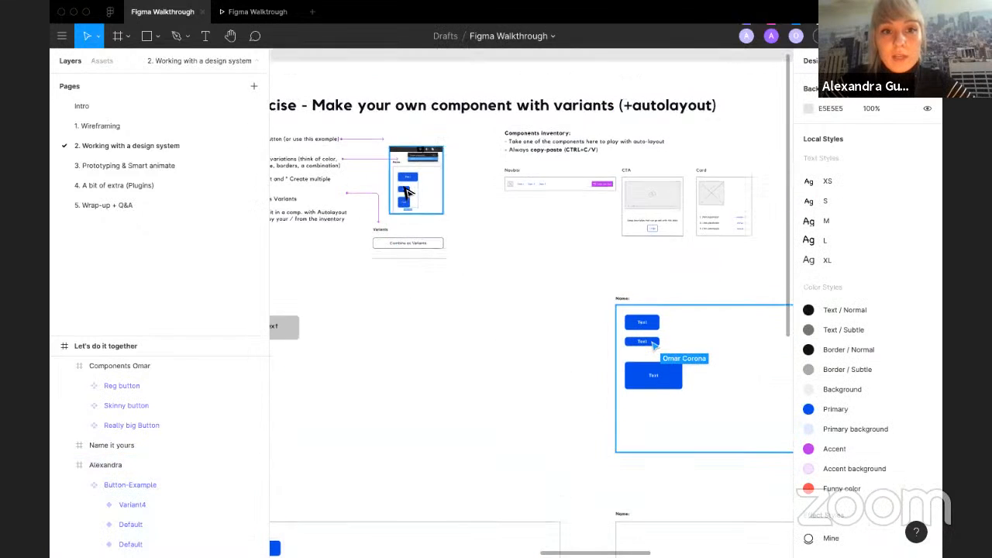
pyautogui.scroll(5, 408, 194)
pyautogui.scroll(4, 406, 193)
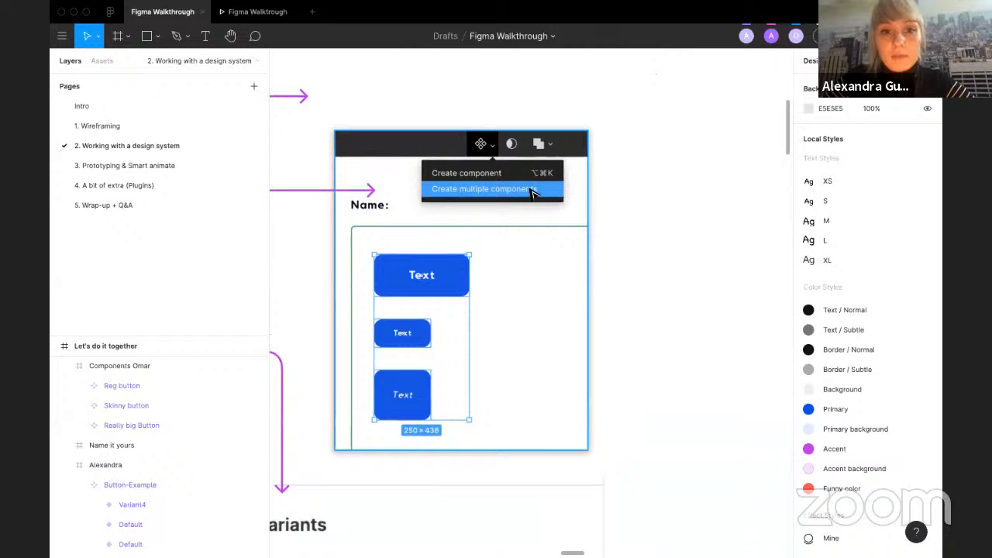
pyautogui.scroll(-10, 626, 246)
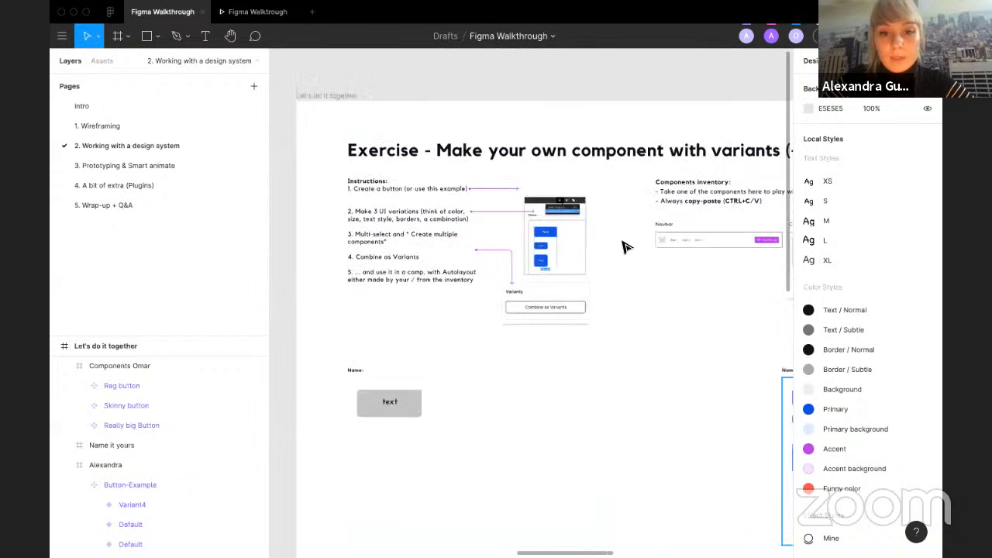
pyautogui.scroll(-3, 626, 246)
pyautogui.hscroll(6, 626, 246)
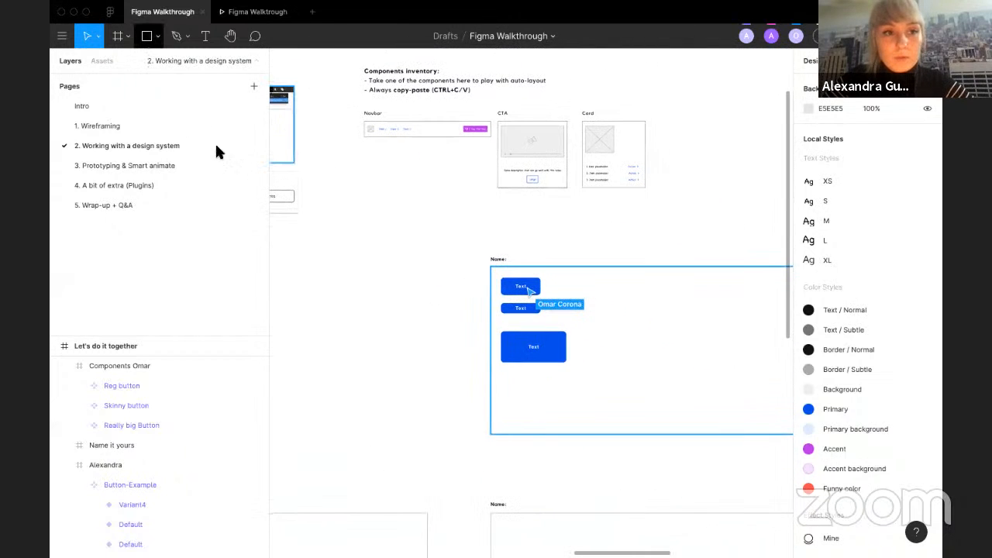
pyautogui.hscroll(-6, 328, 251)
pyautogui.scroll(2, 328, 250)
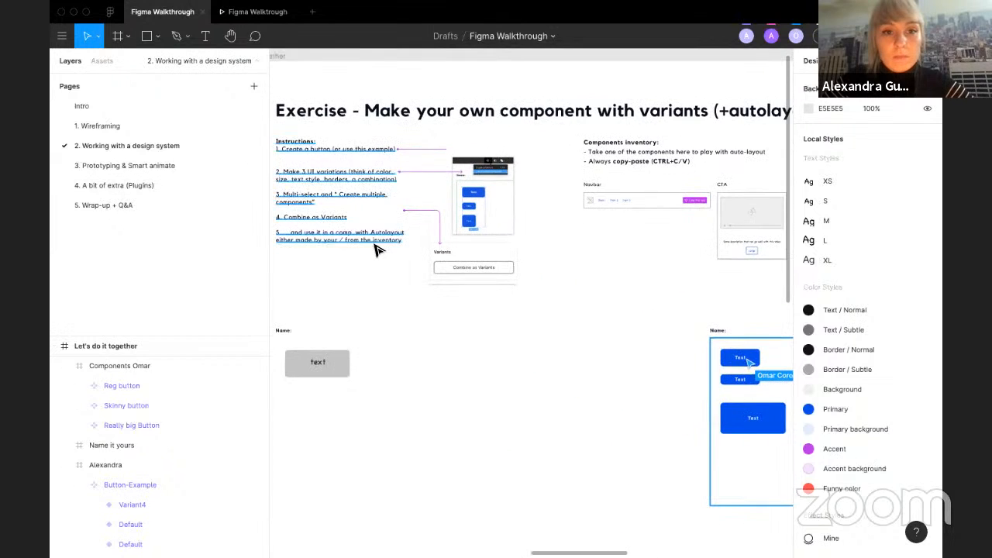
pyautogui.hscroll(-3, 377, 250)
pyautogui.scroll(-5, 378, 250)
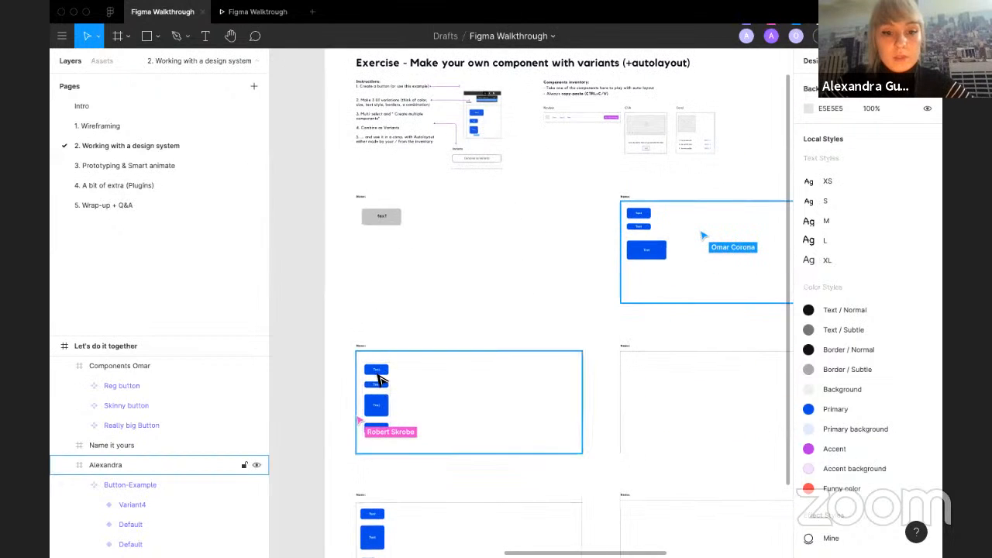
# Step: Move the apa button component out of its participant frame up beside the exercise instructions
pyautogui.click(380, 378)
pyautogui.click(376, 514)
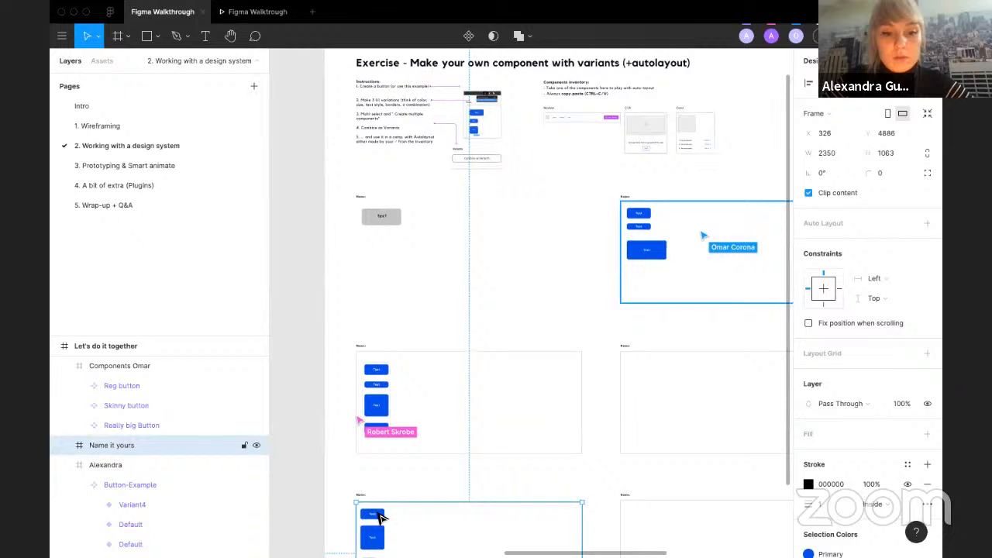
pyautogui.doubleClick(379, 516)
pyautogui.click(132, 508)
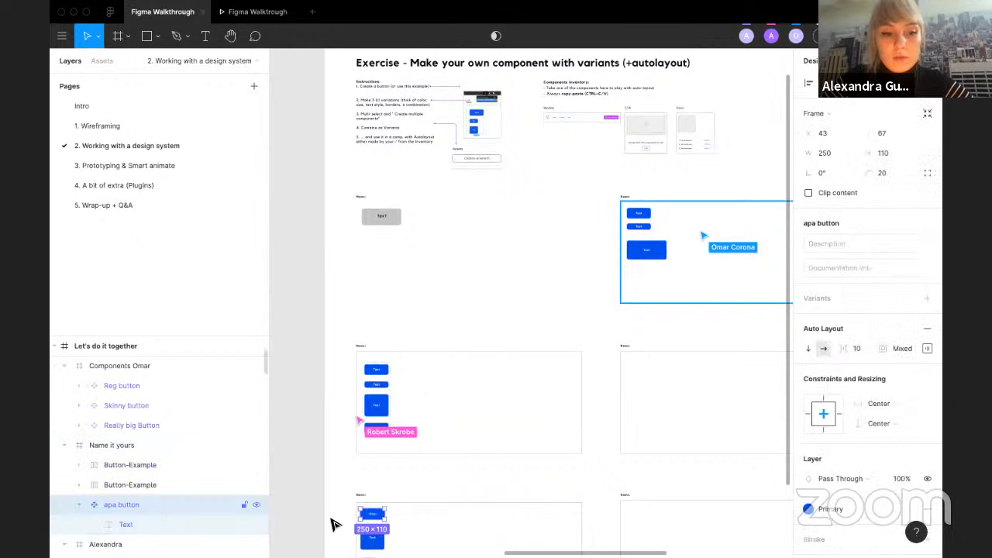
pyautogui.moveTo(372, 514); pyautogui.dragTo(476, 84)
# Step: Select Omar's Reg button, Skinny button and Really big Button and drag them out of his frame onto empty canvas
pyautogui.click(569, 227)
pyautogui.click(641, 231)
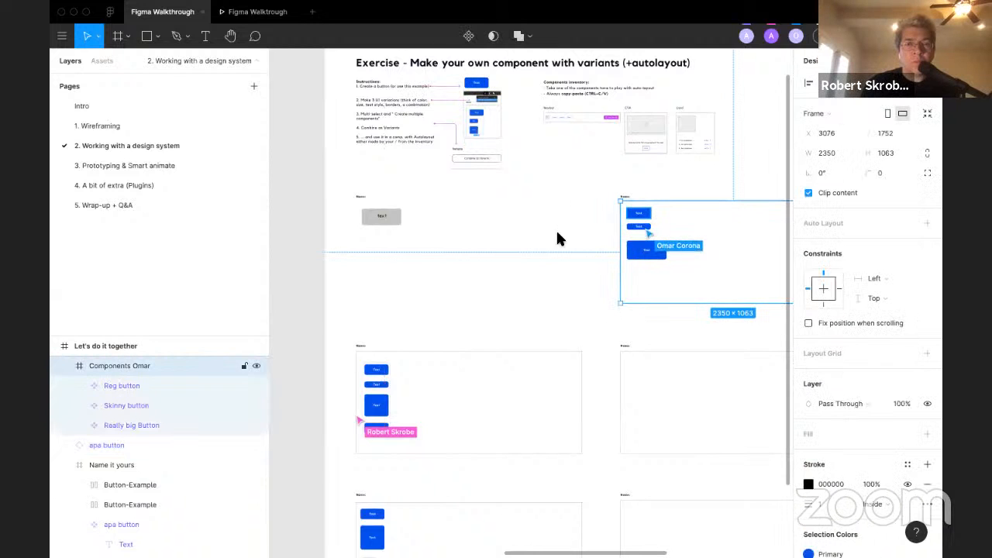
pyautogui.click(140, 384)
pyautogui.click(142, 406)
pyautogui.click(149, 425)
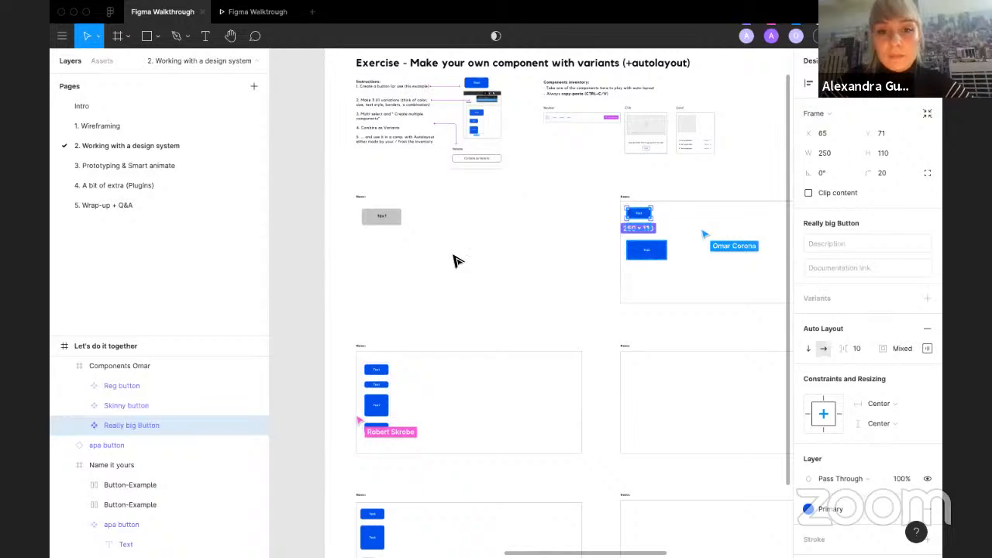
pyautogui.click(646, 232)
pyautogui.moveTo(646, 232); pyautogui.dragTo(479, 253)
pyautogui.moveTo(478, 252); pyautogui.dragTo(479, 271)
pyautogui.keyDown('shift'); pyautogui.click(476, 252); pyautogui.keyUp('shift')
pyautogui.keyDown('shift'); pyautogui.click(476, 236); pyautogui.keyUp('shift')
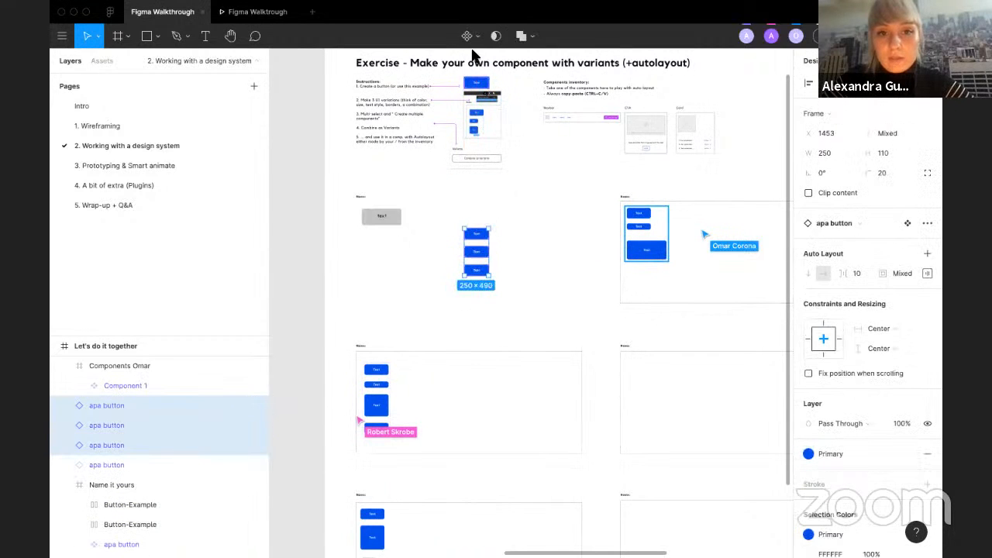
# Step: Create multiple components from the three selected buttons and combine them as variants
pyautogui.click(470, 36)
pyautogui.click(469, 79)
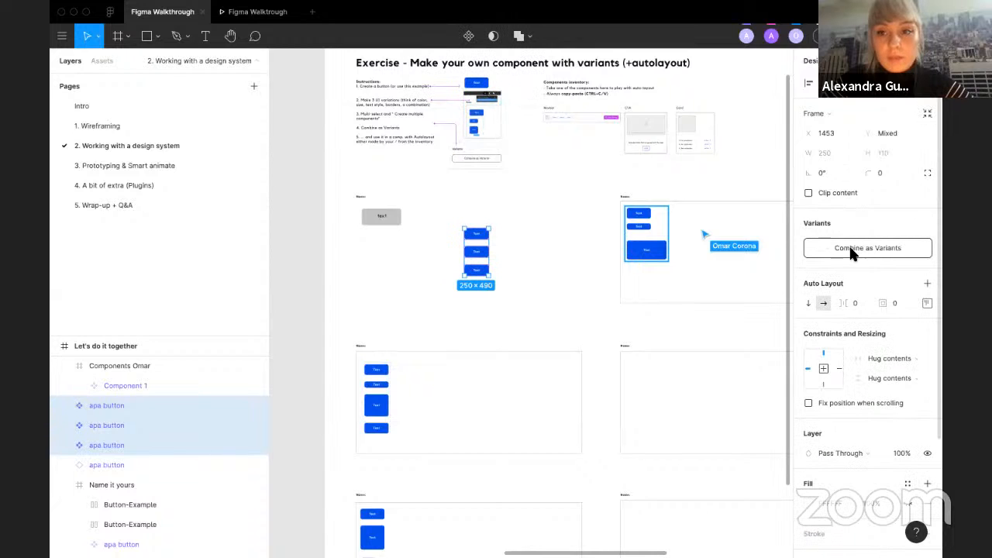
pyautogui.click(828, 249)
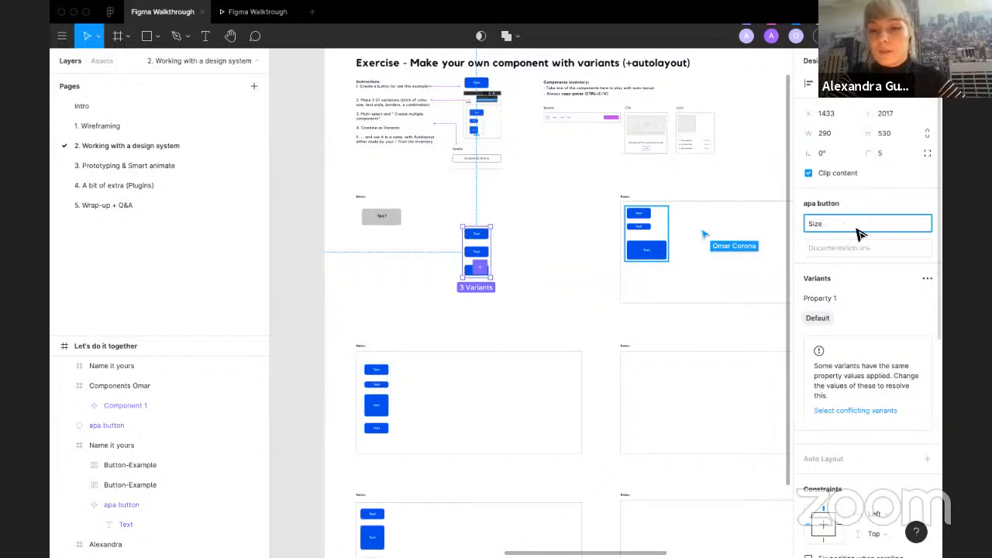
# Step: Open the assets and delete the newly combined apa button variant set from the canvas
pyautogui.scroll(5, 647, 224)
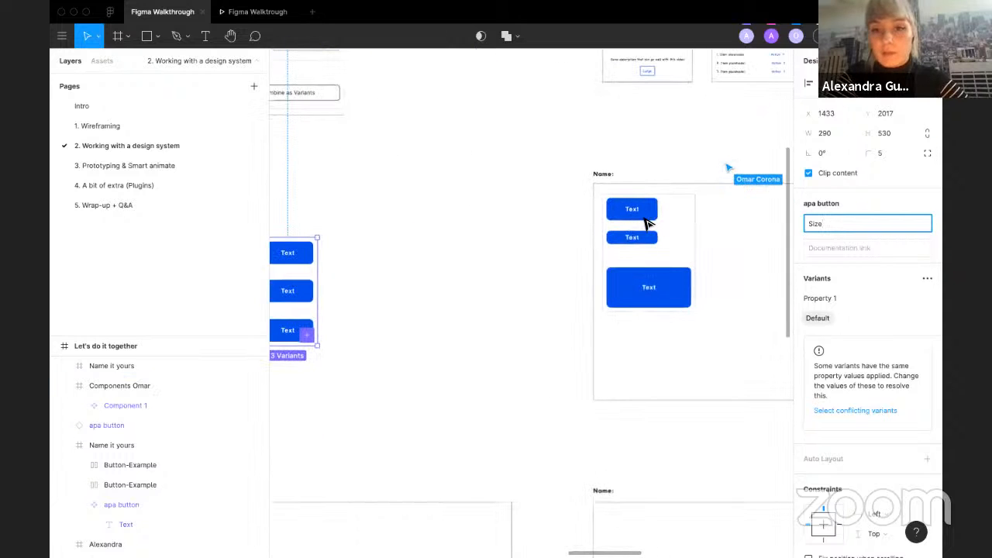
pyautogui.scroll(1, 647, 223)
pyautogui.hscroll(-2, 451, 282)
pyautogui.click(367, 299)
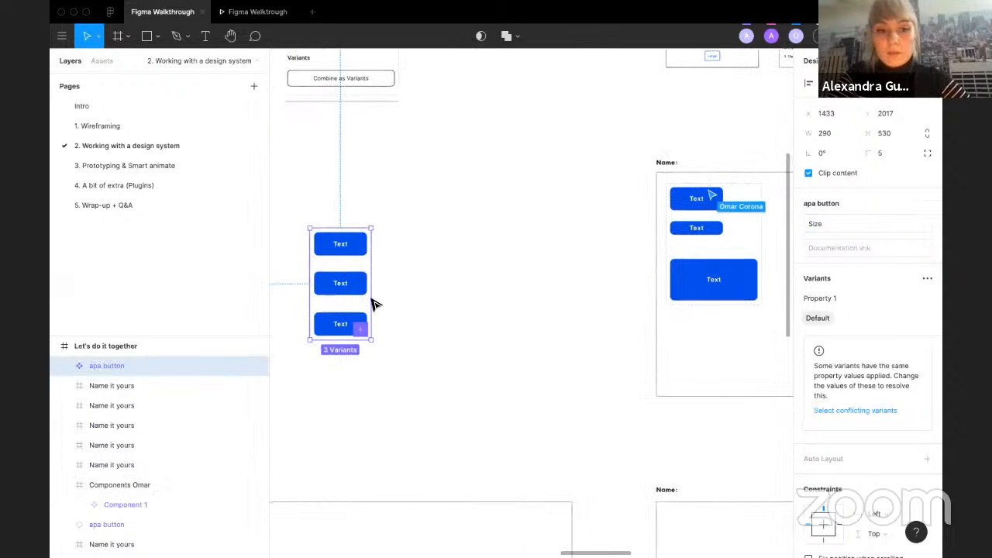
pyautogui.press('Escape')
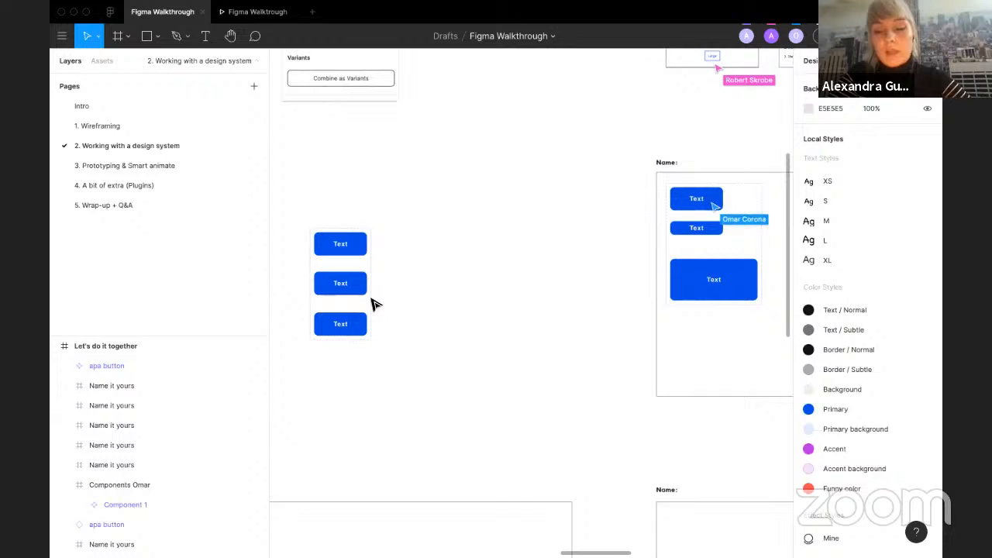
pyautogui.click(102, 61)
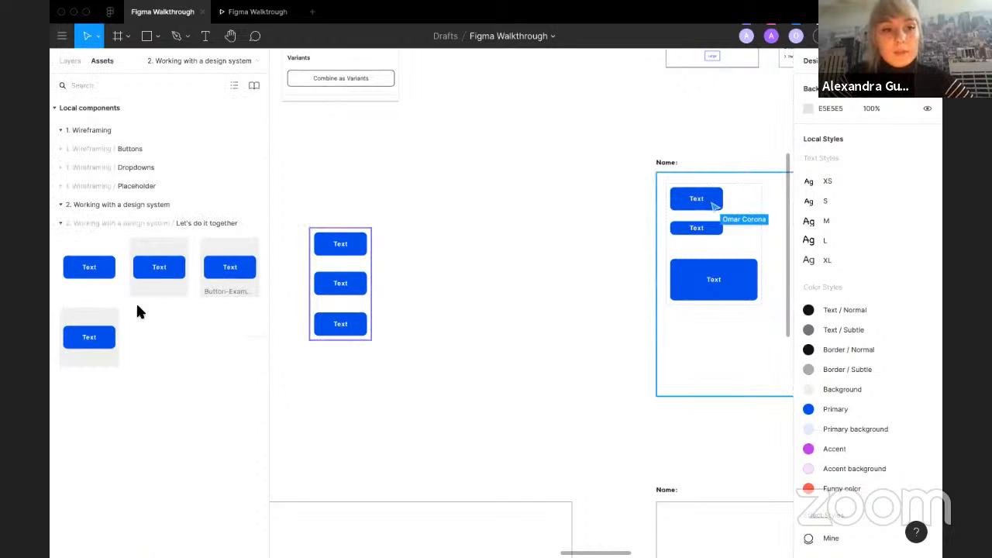
pyautogui.click(353, 306)
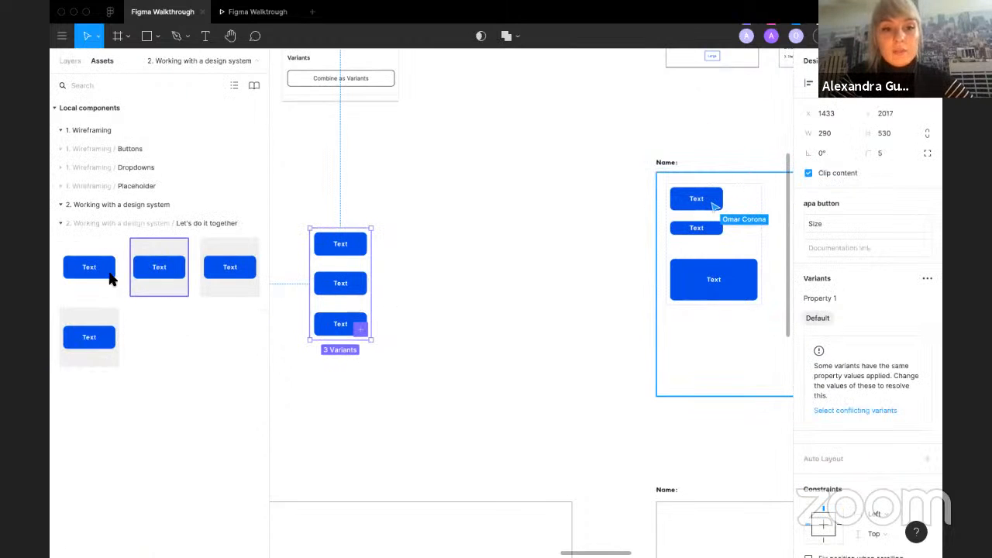
pyautogui.press('Delete')
# Step: Place an instance of Component 1 from the local assets onto the empty canvas
pyautogui.click(684, 234)
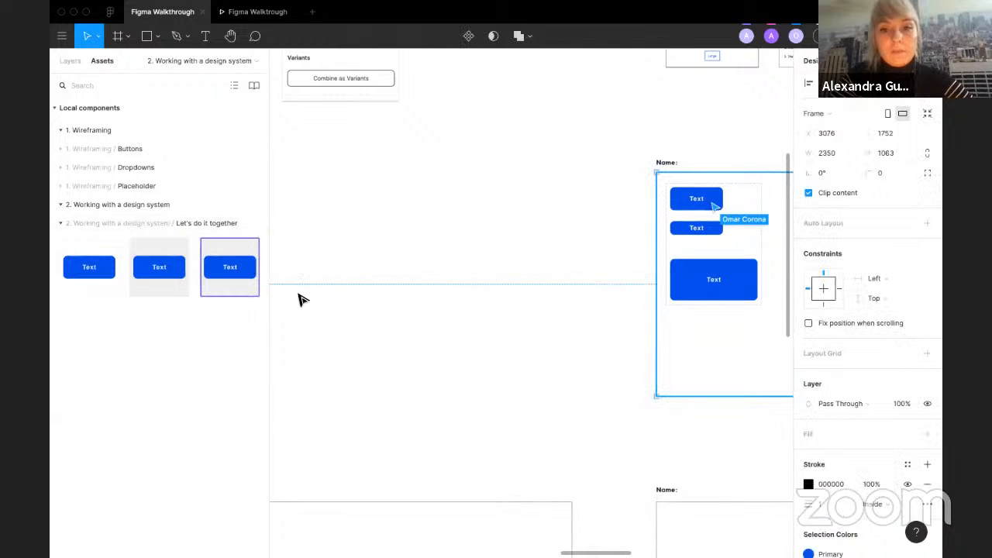
pyautogui.click(420, 323)
pyautogui.scroll(-3, 423, 323)
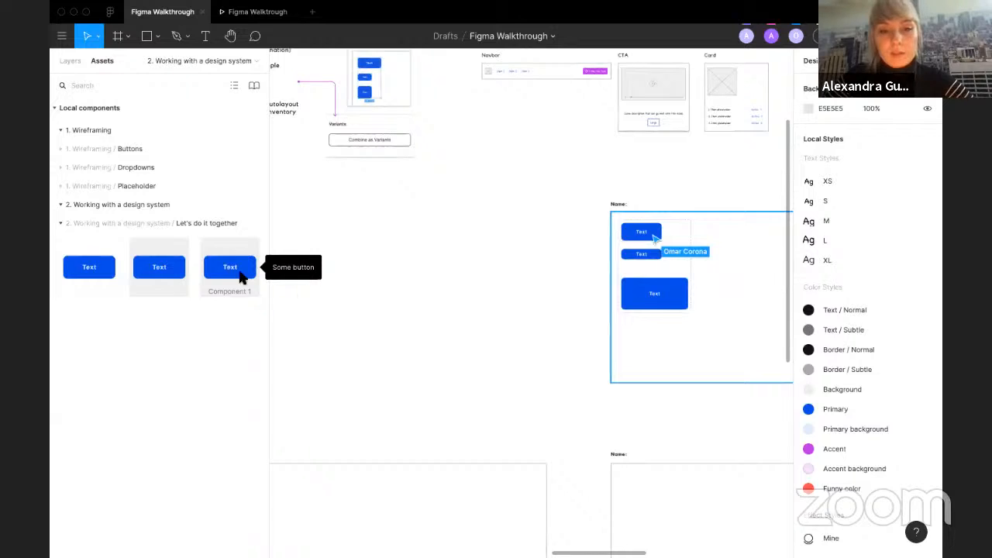
pyautogui.moveTo(241, 277); pyautogui.dragTo(453, 254)
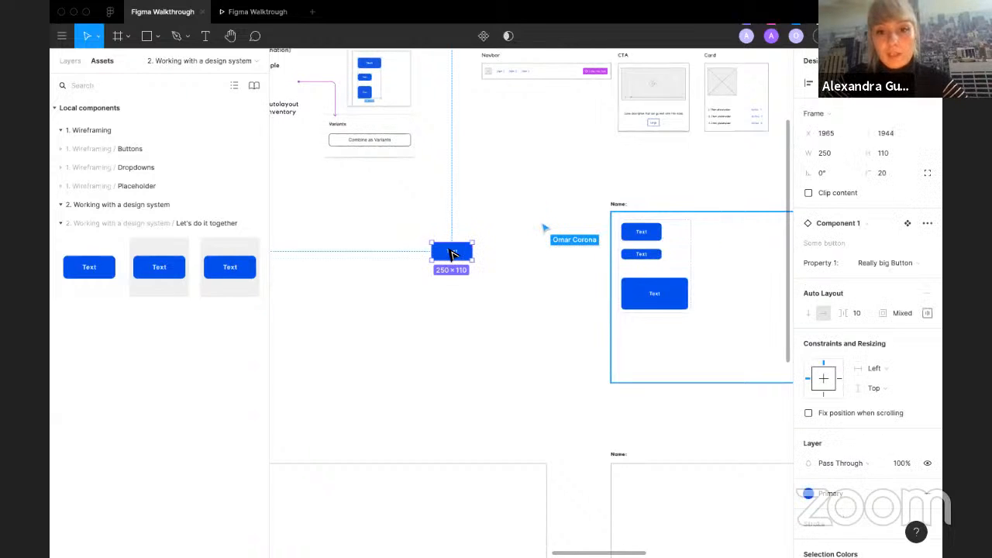
# Step: Switch the instance's Property 1 to Reg button, then back to Really big Button
pyautogui.click(881, 261)
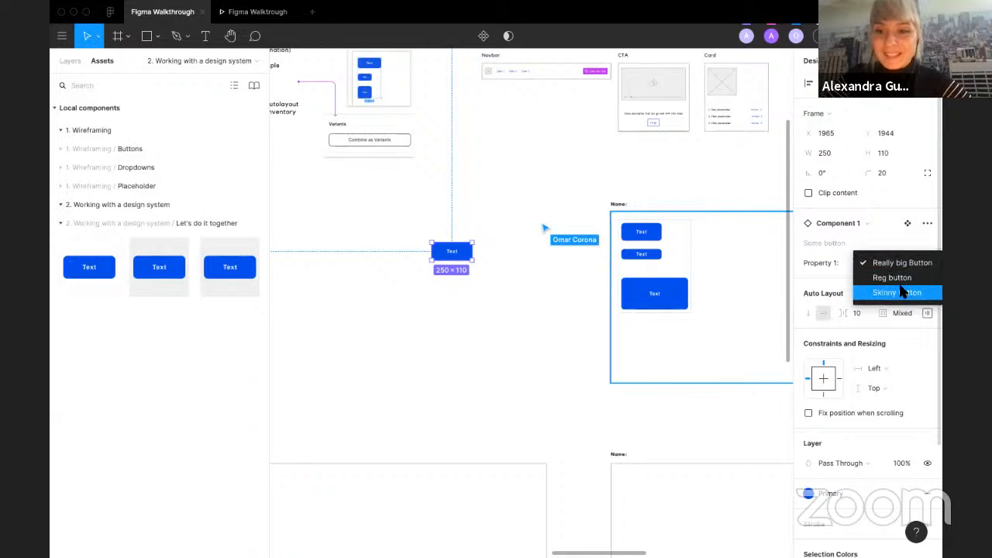
pyautogui.click(892, 278)
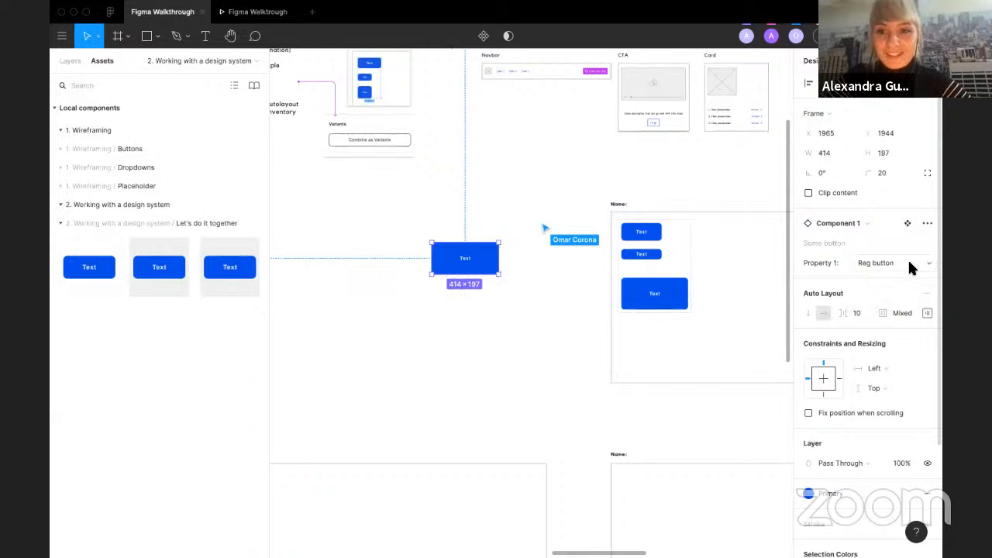
pyautogui.click(909, 264)
pyautogui.click(895, 245)
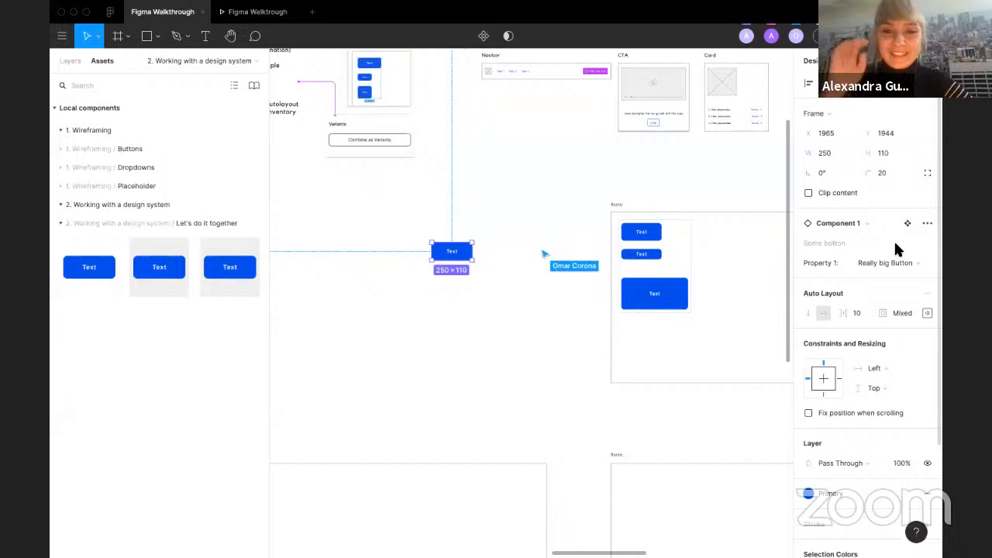
# Step: Drag the button instance toward Omar's frame and delete it
pyautogui.click(465, 310)
pyautogui.click(443, 254)
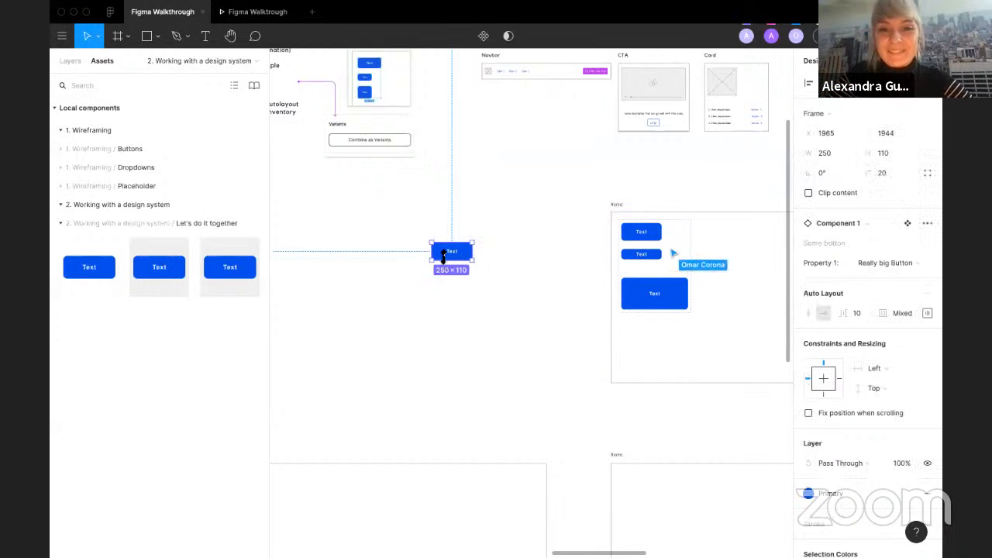
pyautogui.moveTo(443, 258); pyautogui.dragTo(626, 270)
pyautogui.press('Delete')
# Step: Drag the CTA component from the components inventory into Omar's frame
pyautogui.scroll(1, 465, 356)
pyautogui.hscroll(1, 465, 355)
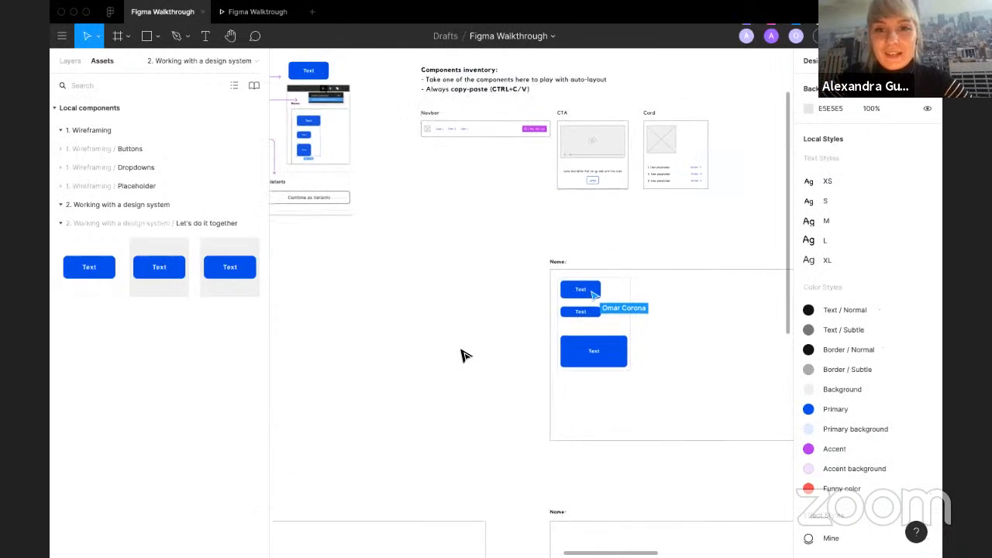
pyautogui.scroll(-2, 460, 355)
pyautogui.click(533, 200)
pyautogui.moveTo(534, 199); pyautogui.dragTo(633, 319)
pyautogui.click(641, 230)
# Step: Browse the components inventory and the empty participant frames to the right
pyautogui.scroll(-1, 328, 358)
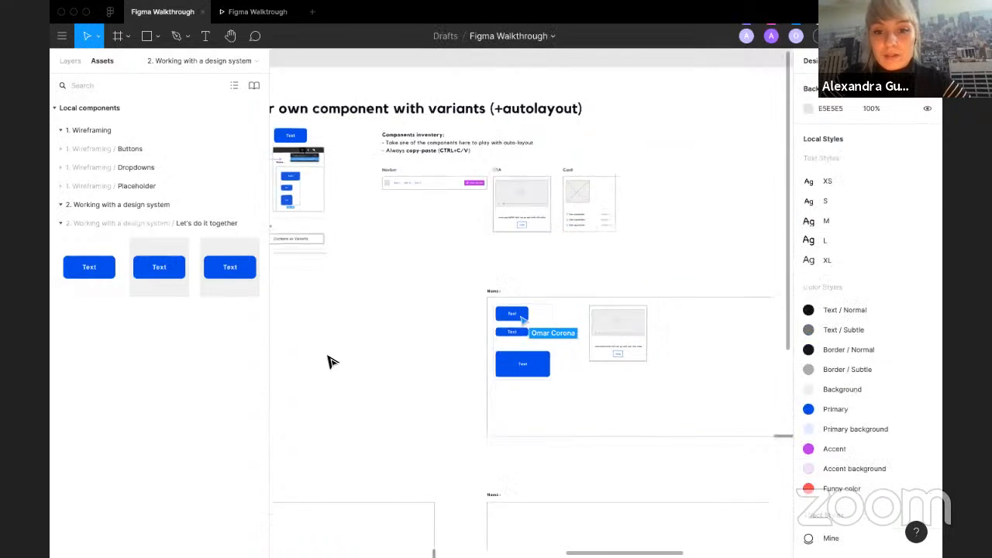
pyautogui.scroll(-3, 328, 361)
pyautogui.hscroll(-2, 559, 305)
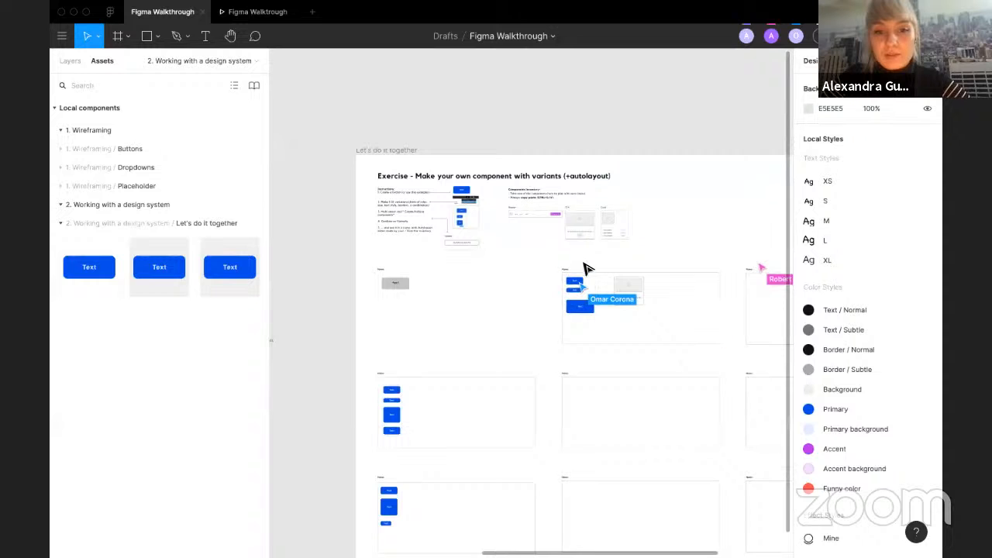
pyautogui.scroll(5, 655, 270)
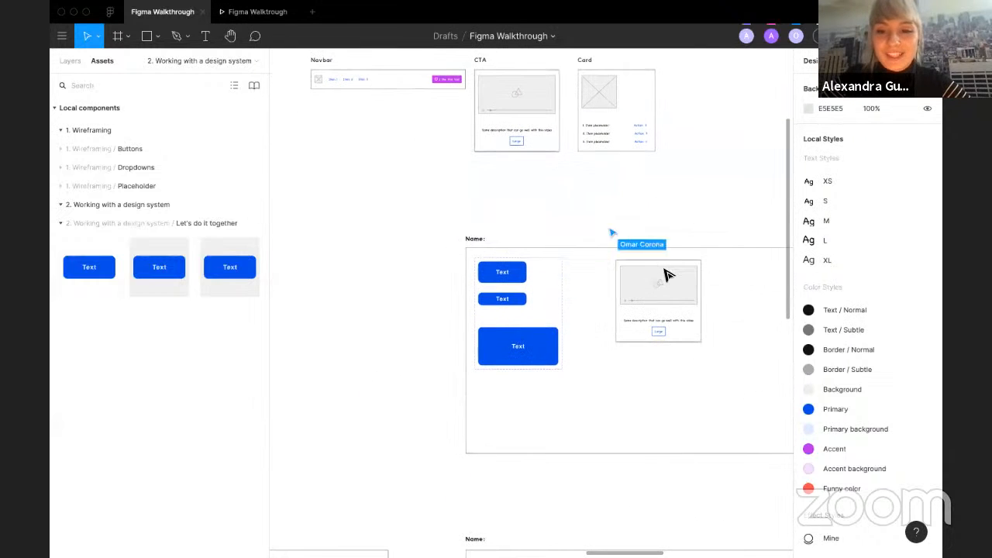
pyautogui.click(636, 98)
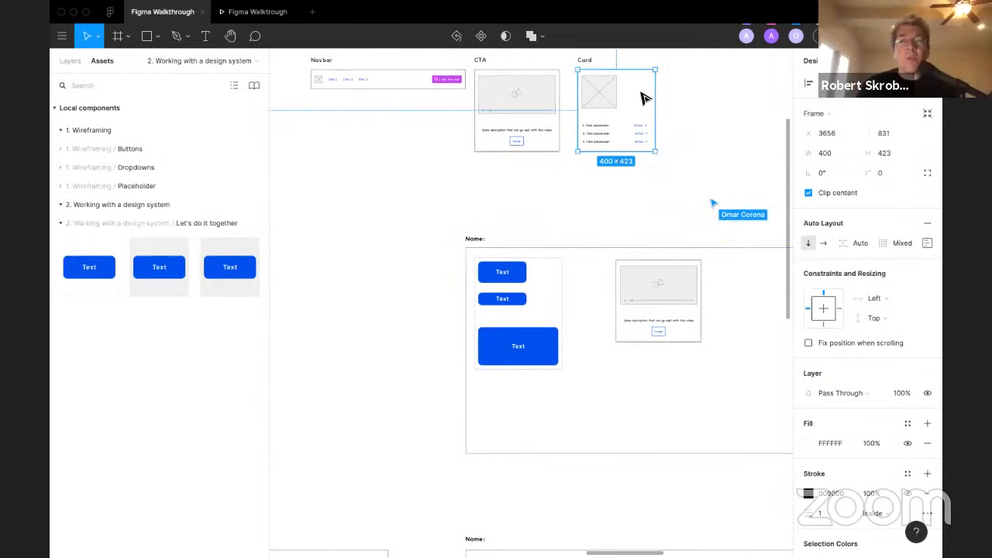
pyautogui.scroll(-2, 713, 129)
pyautogui.hscroll(8, 709, 147)
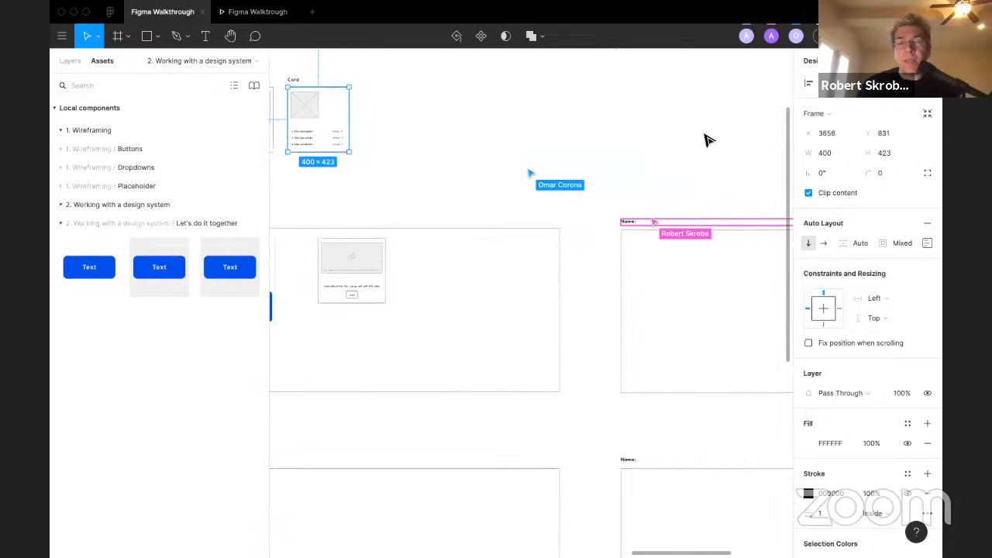
pyautogui.hscroll(5, 697, 169)
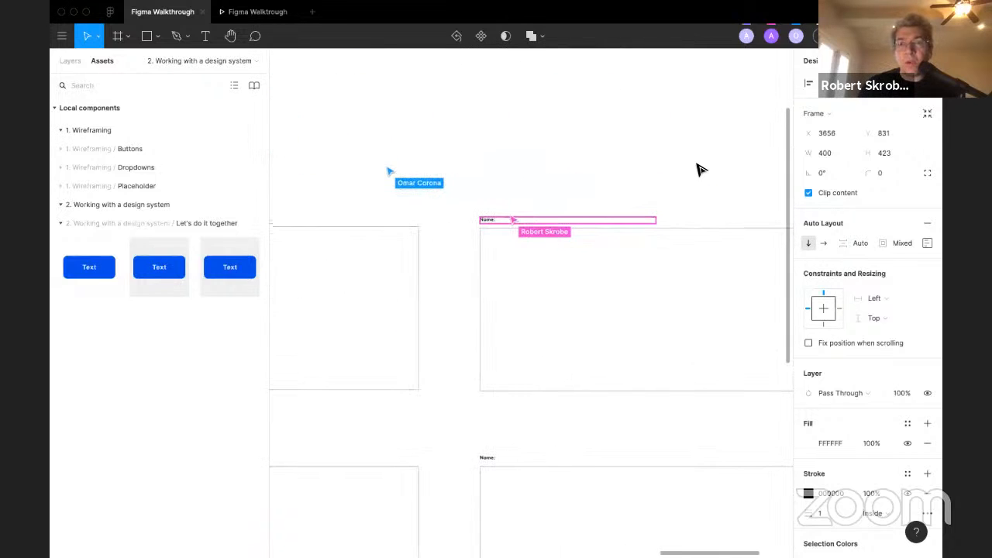
pyautogui.hscroll(1, 700, 169)
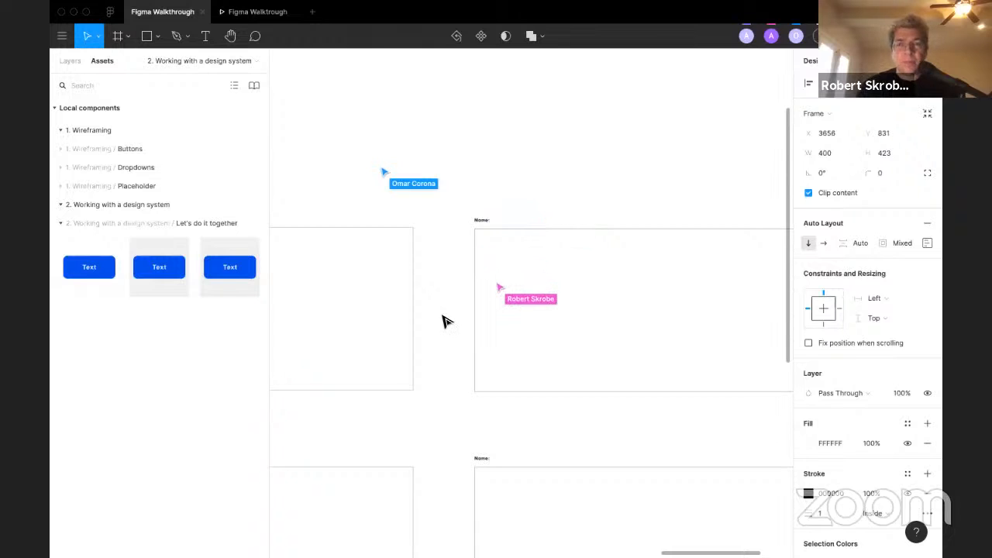
# Step: Set the frame's "Name:" label font to Helvetica
pyautogui.click(481, 222)
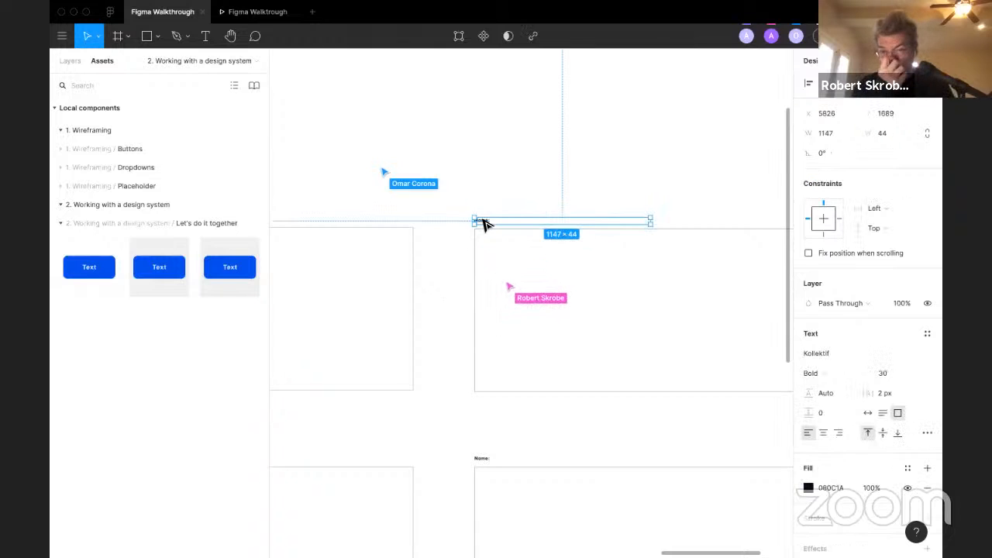
pyautogui.click(853, 350)
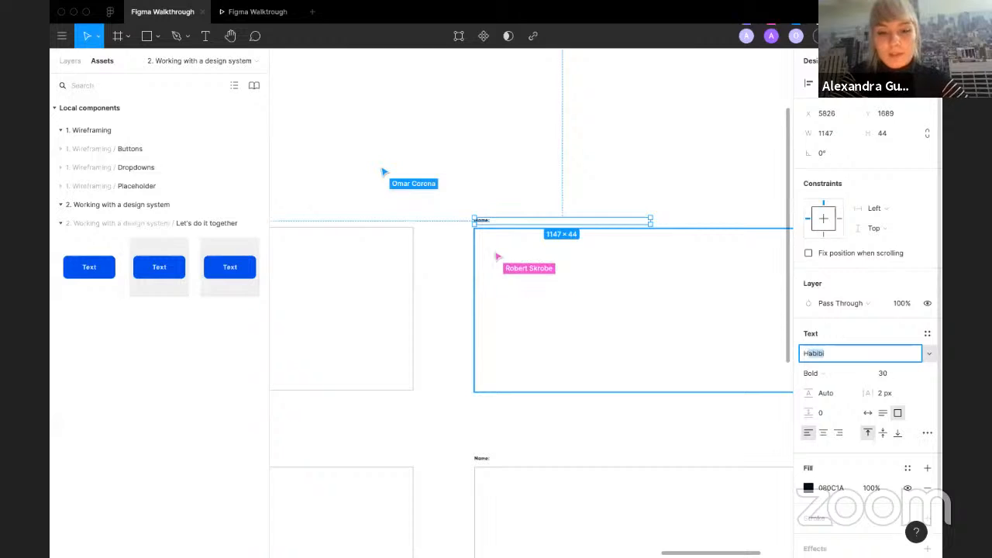
pyautogui.write('Helvetica')
pyautogui.press('Return')
pyautogui.click(552, 131)
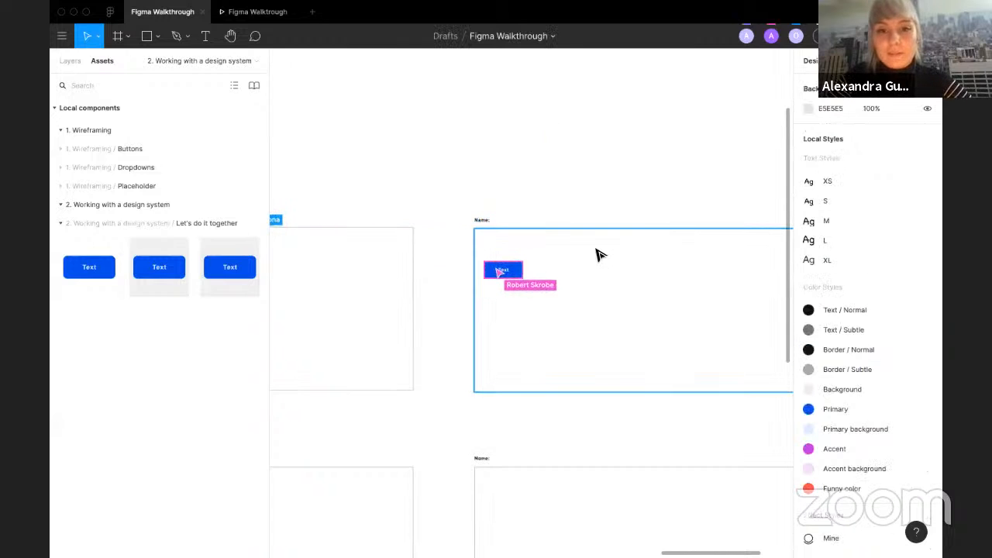
# Step: Pan around the canvas to review the participant frames and the components inventory
pyautogui.hscroll(-4, 439, 206)
pyautogui.scroll(-2, 440, 207)
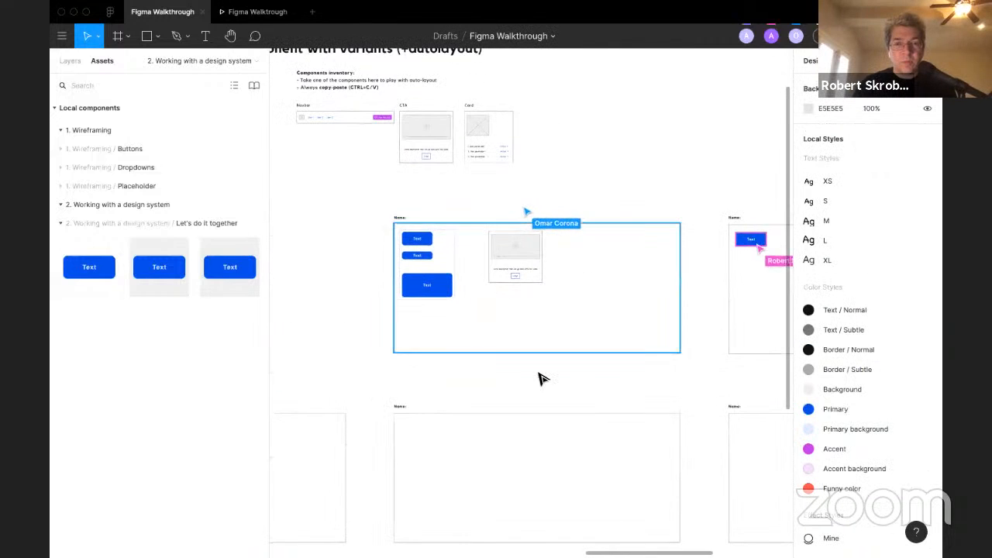
pyautogui.hscroll(1, 539, 373)
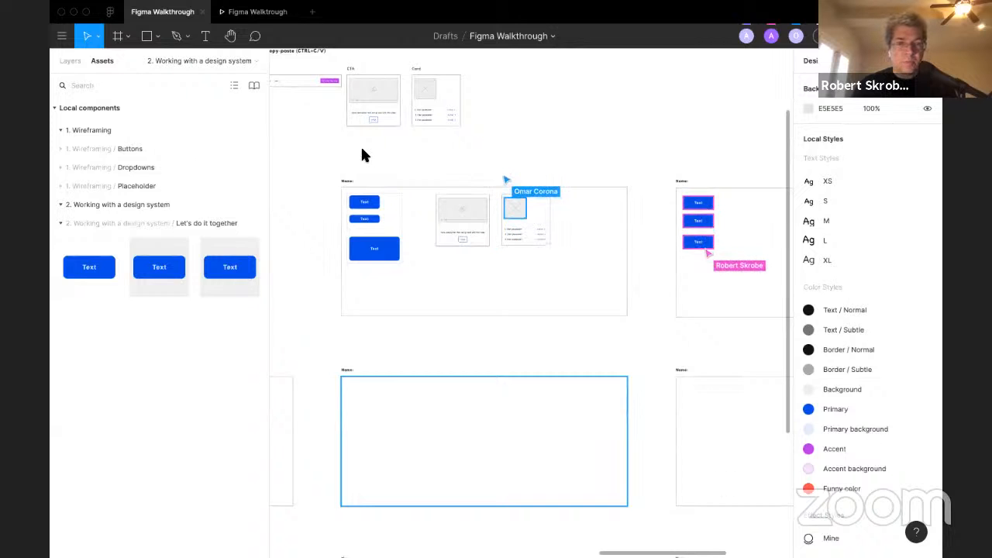
pyautogui.hscroll(3, 720, 207)
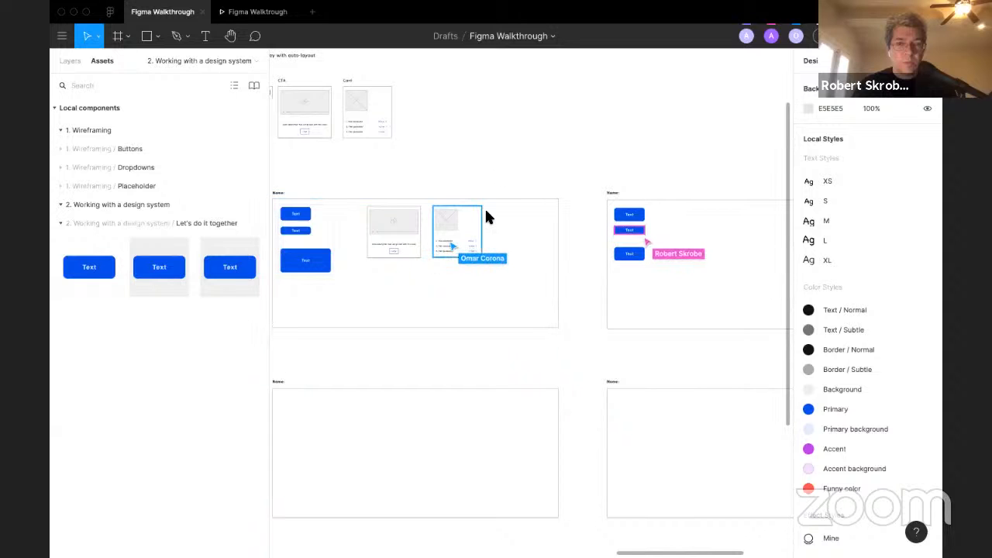
pyautogui.hscroll(-4, 438, 273)
pyautogui.scroll(4, 354, 187)
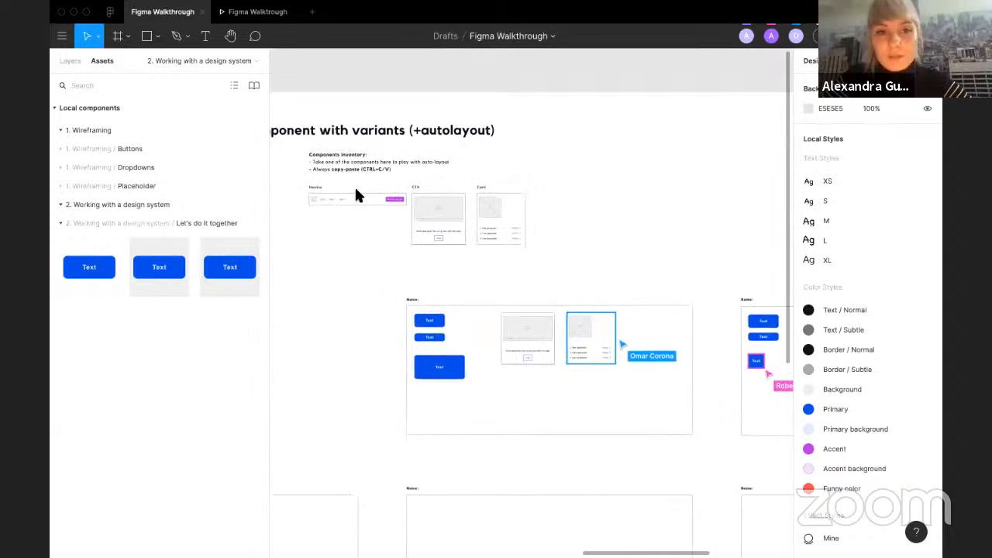
pyautogui.scroll(3, 354, 186)
pyautogui.scroll(1, 355, 193)
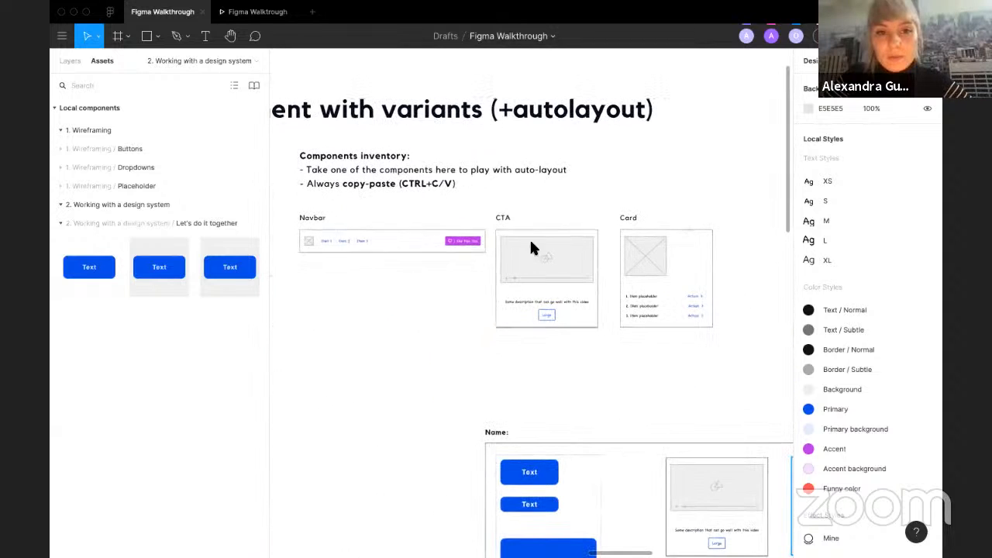
# Step: Place a button instance from the assets inside the Card component and delete it again
pyautogui.click(620, 232)
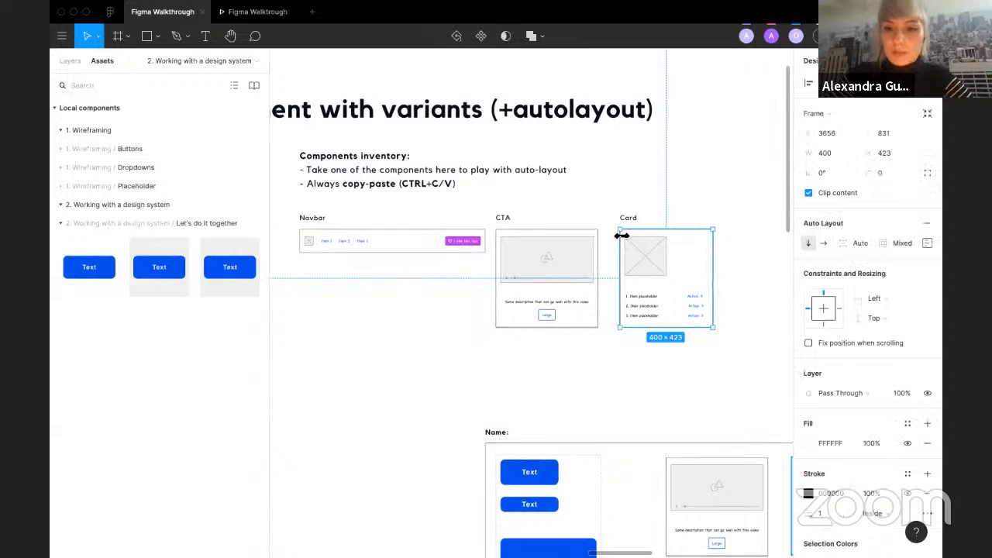
pyautogui.click(375, 395)
pyautogui.moveTo(159, 267); pyautogui.dragTo(681, 304)
pyautogui.scroll(3, 688, 296)
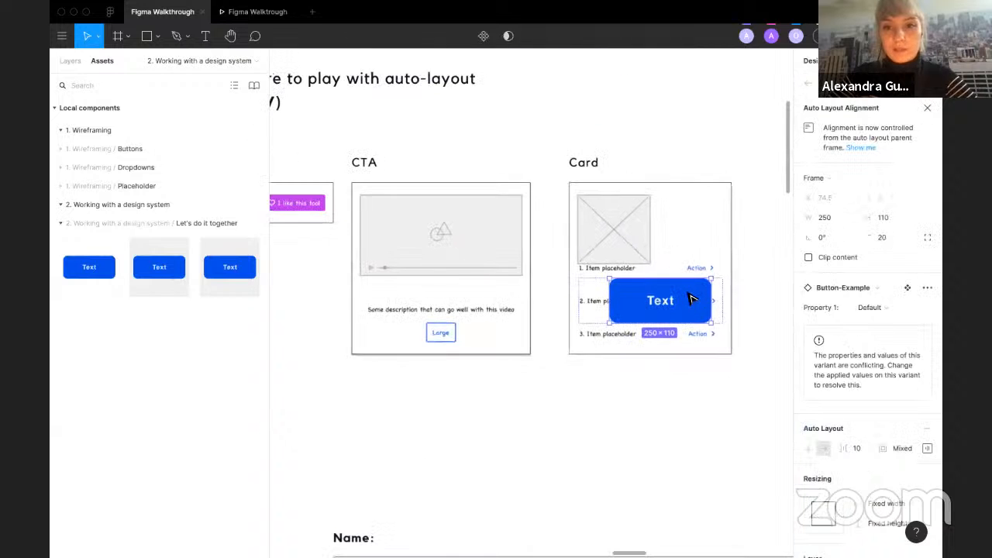
pyautogui.press('Delete')
# Step: Drag the button component into the CTA component and delete the CTA's original Large button
pyautogui.moveTo(76, 283); pyautogui.dragTo(438, 338)
pyautogui.click(446, 278)
pyautogui.press('Delete')
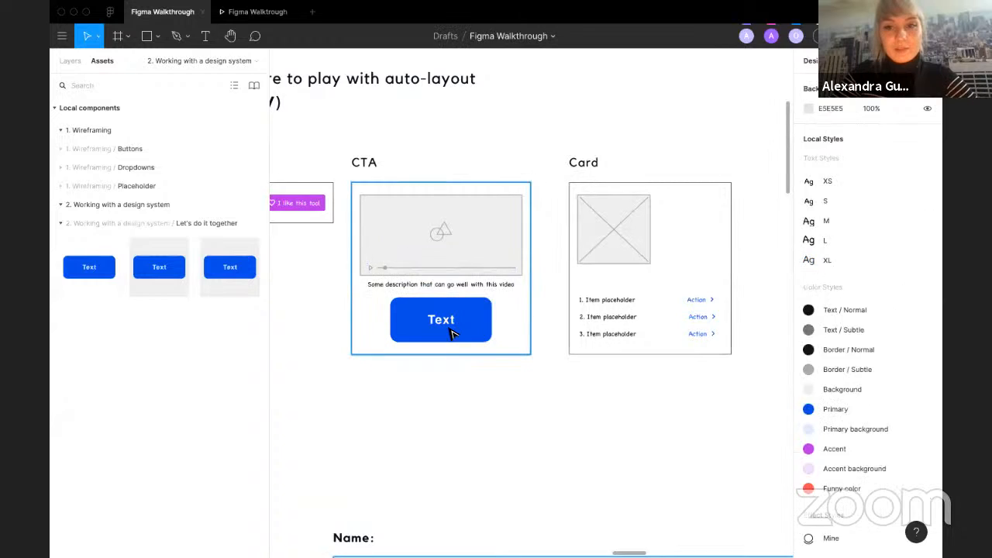
# Step: Swap the CTA's button instance to Button-Example and set Property 1 to Variant4
pyautogui.click(450, 330)
pyautogui.click(430, 330)
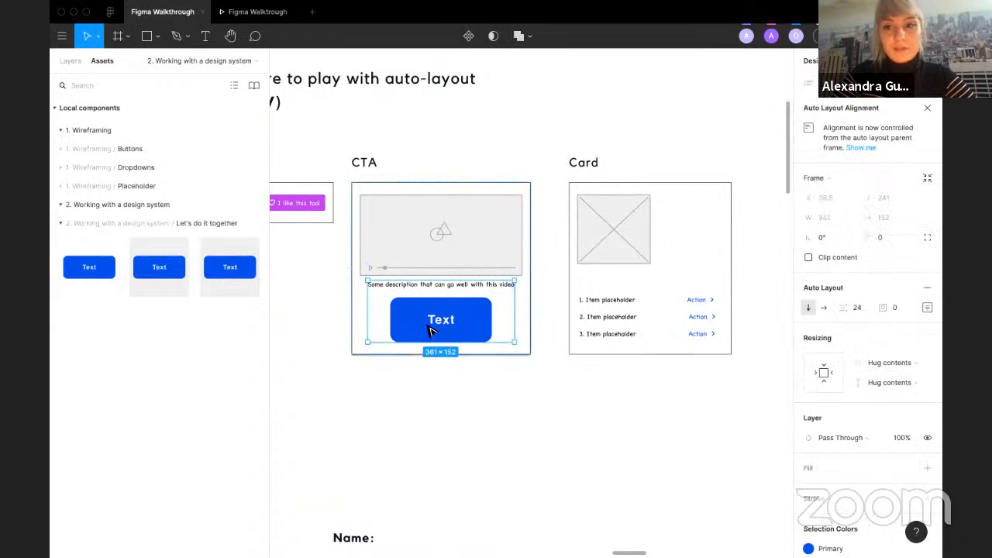
pyautogui.click(843, 287)
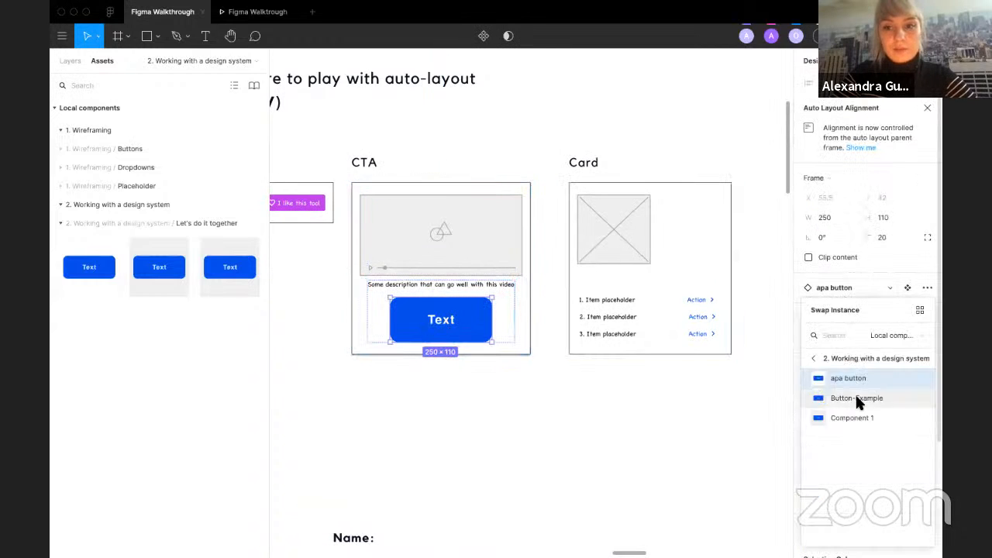
pyautogui.click(857, 398)
pyautogui.click(866, 307)
pyautogui.click(887, 323)
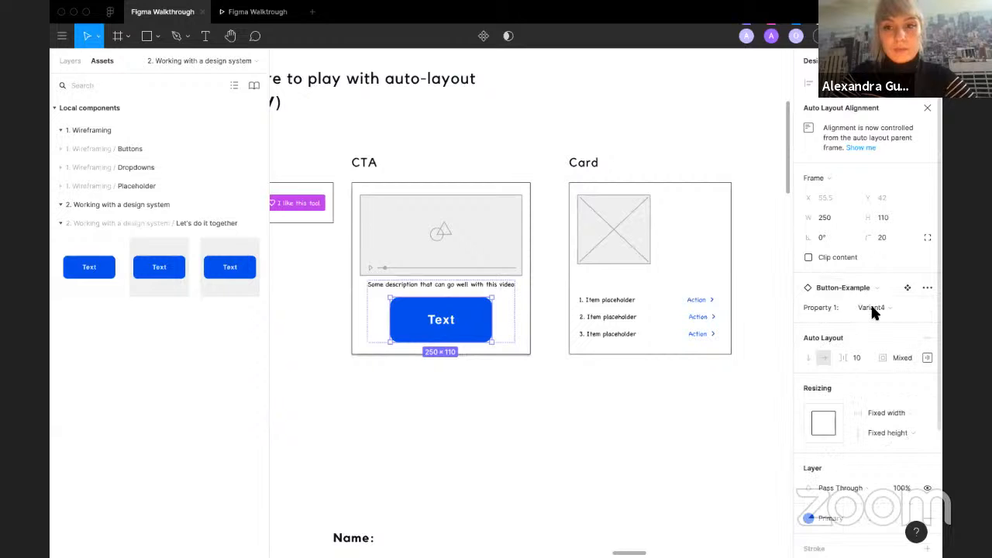
# Step: Swap the CTA's button instance to Component 1 and set Property 1 to Skinny button
pyautogui.click(866, 288)
pyautogui.click(864, 415)
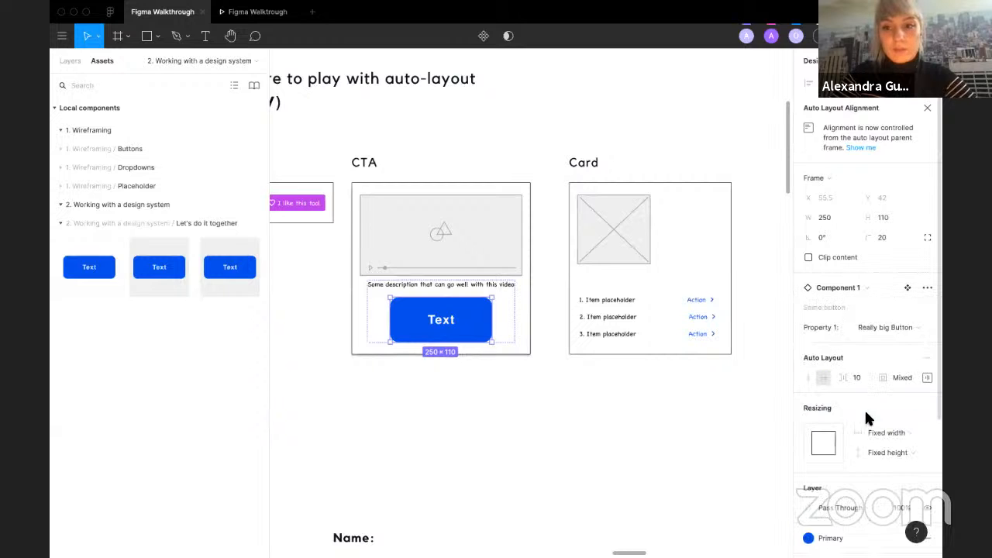
pyautogui.click(872, 326)
pyautogui.click(886, 355)
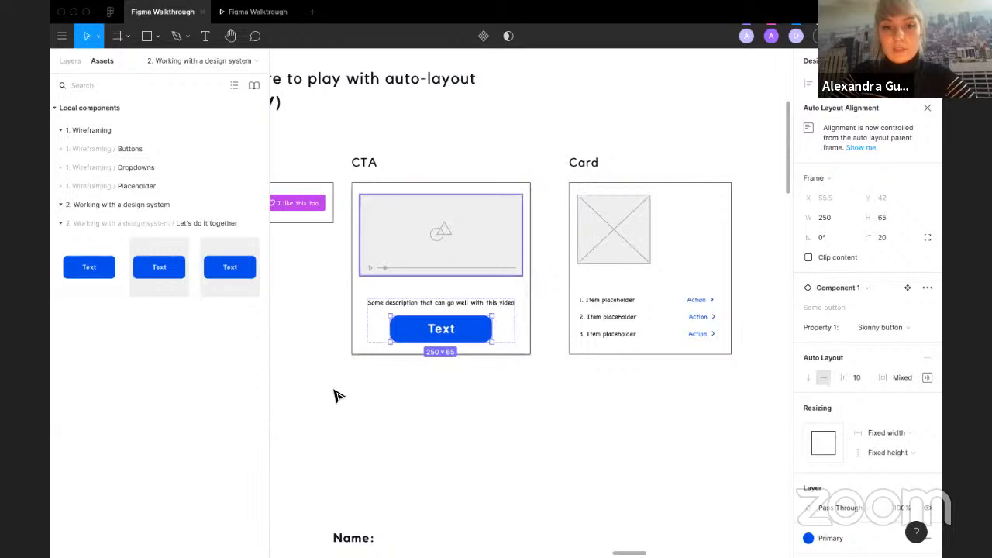
pyautogui.click(543, 396)
# Step: Pan across the canvas to inspect the exercise instructions and the participants' button frames
pyautogui.scroll(-5, 465, 333)
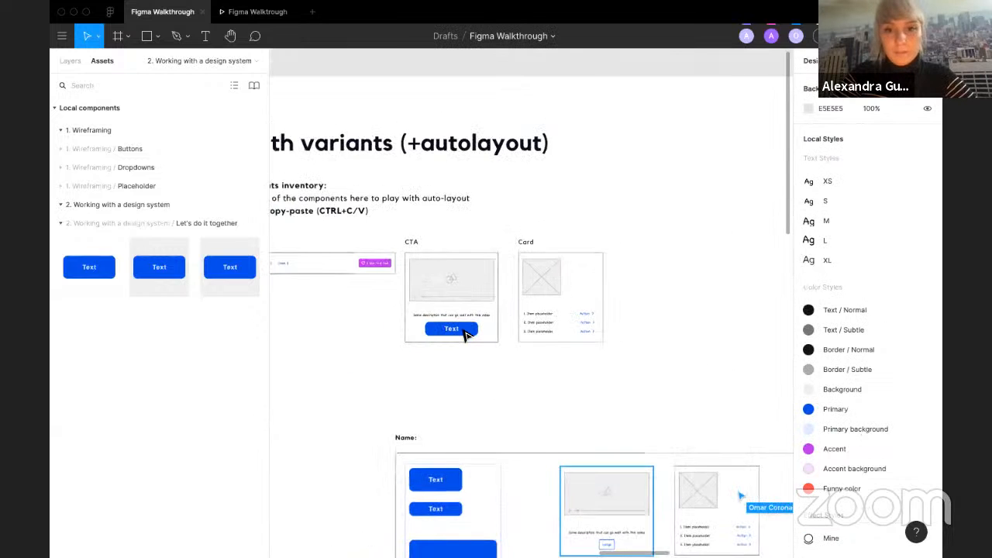
pyautogui.scroll(-2, 463, 332)
pyautogui.hscroll(2, 463, 332)
pyautogui.scroll(-3, 463, 332)
pyautogui.hscroll(3, 463, 331)
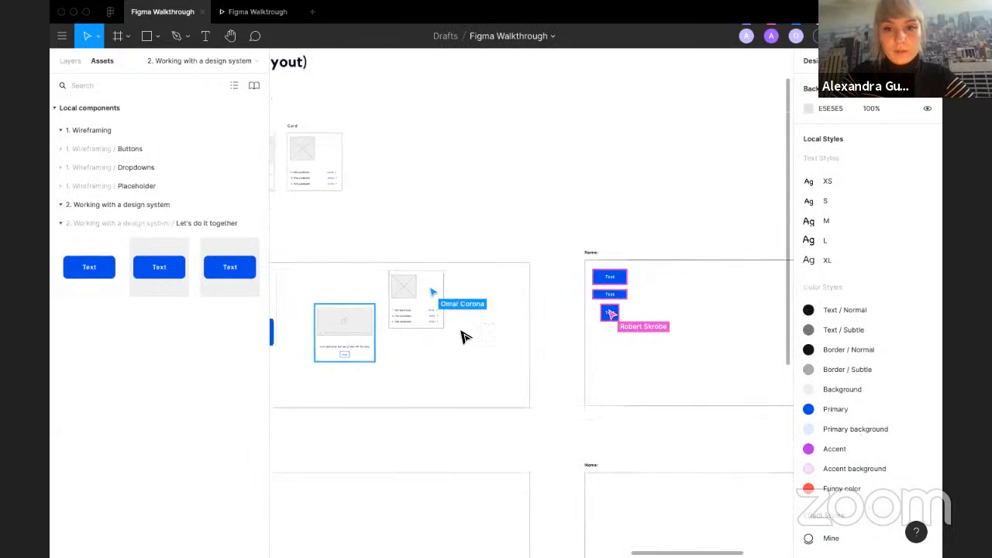
pyautogui.scroll(5, 590, 310)
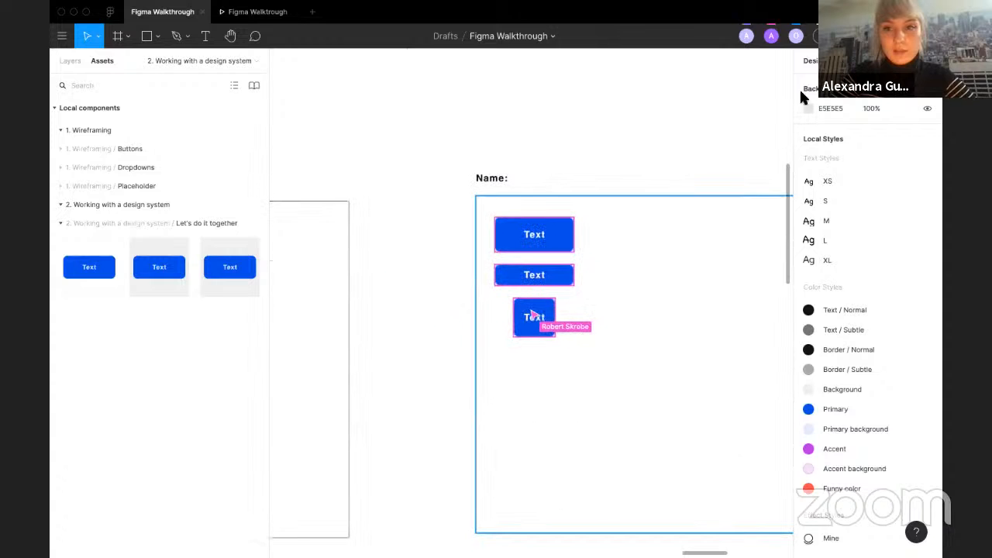
pyautogui.scroll(-6, 488, 229)
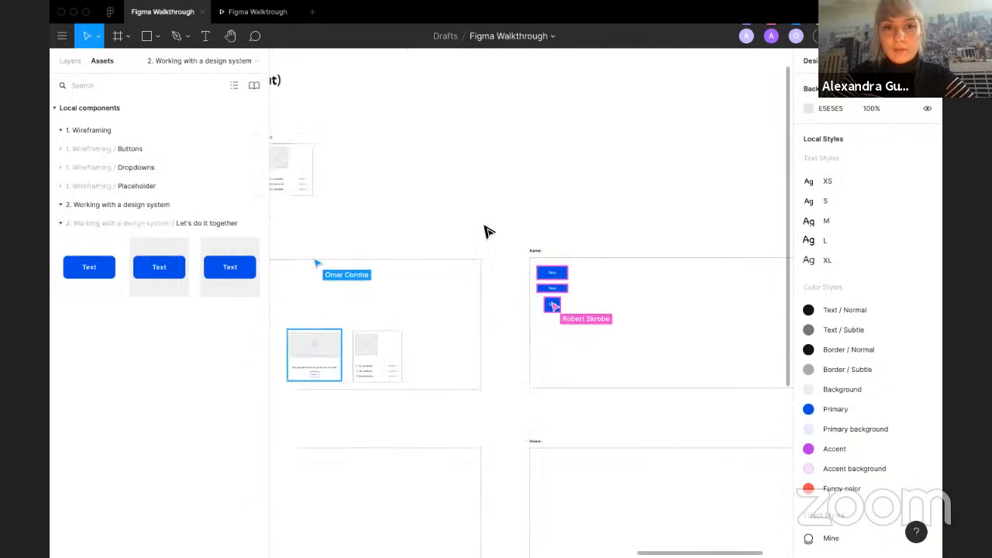
pyautogui.hscroll(-5, 487, 229)
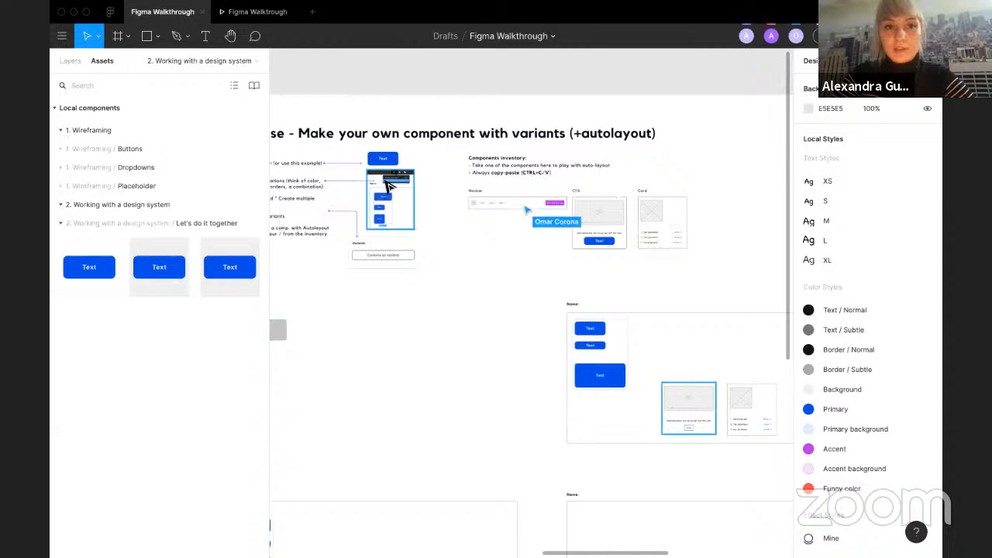
pyautogui.scroll(2, 396, 180)
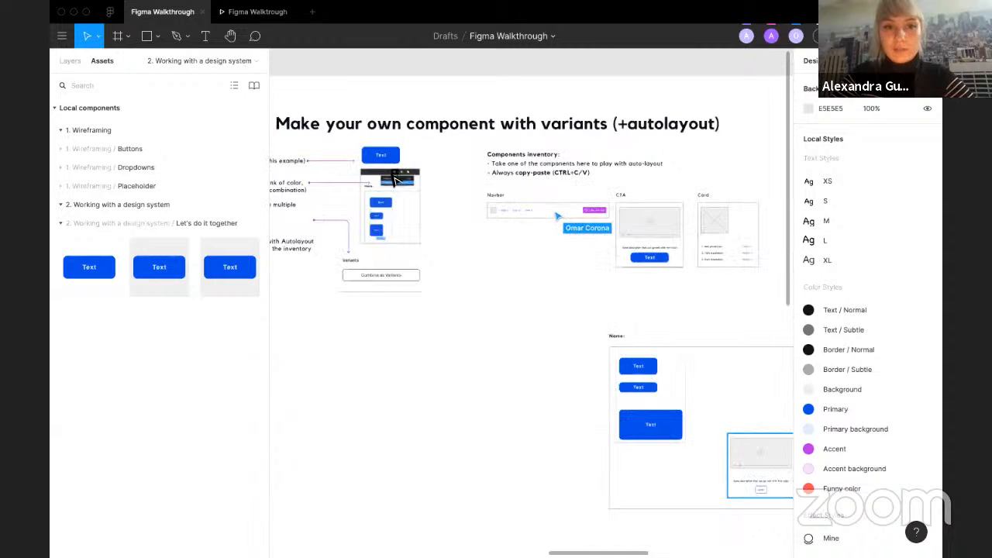
pyautogui.scroll(5, 395, 180)
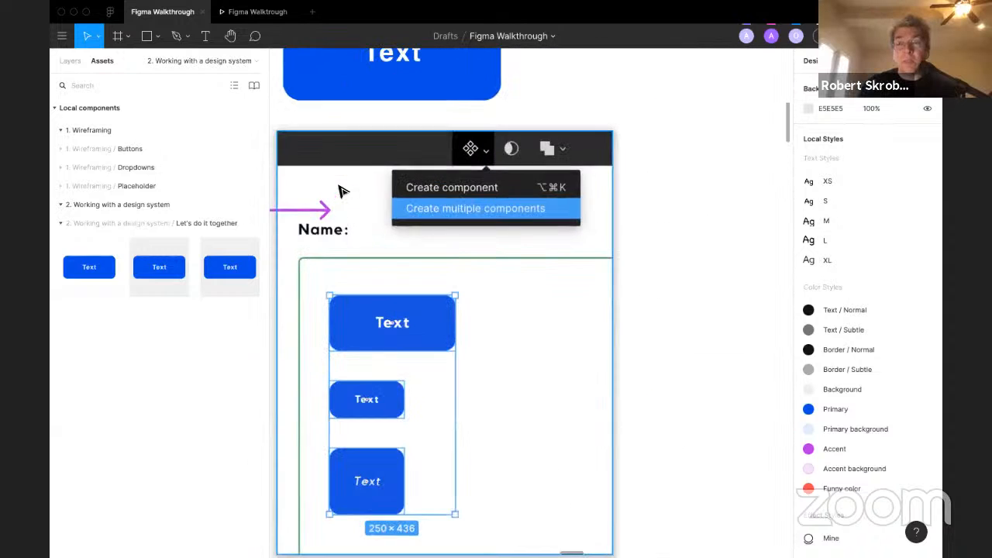
pyautogui.scroll(-3, 559, 226)
pyautogui.hscroll(6, 560, 226)
pyautogui.scroll(-6, 566, 227)
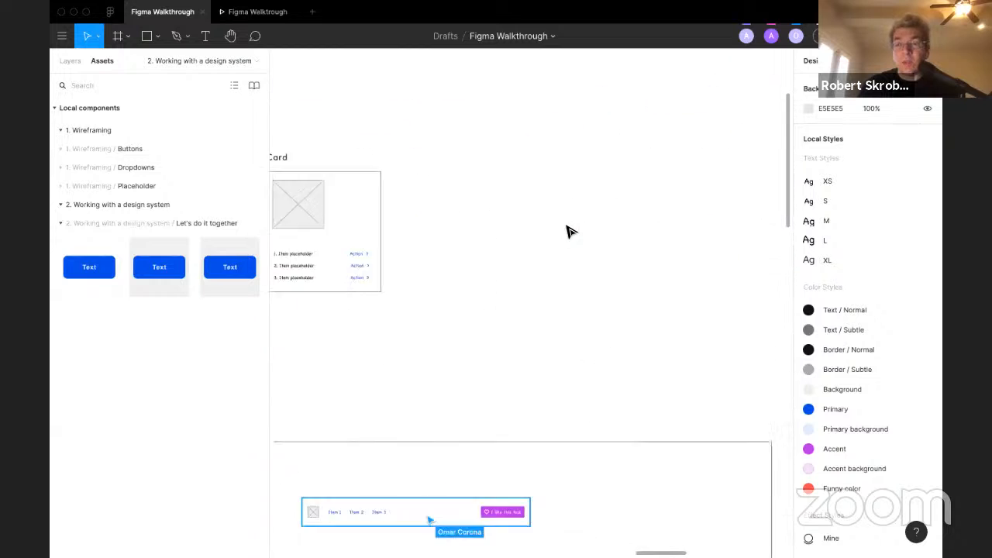
pyautogui.hscroll(5, 566, 227)
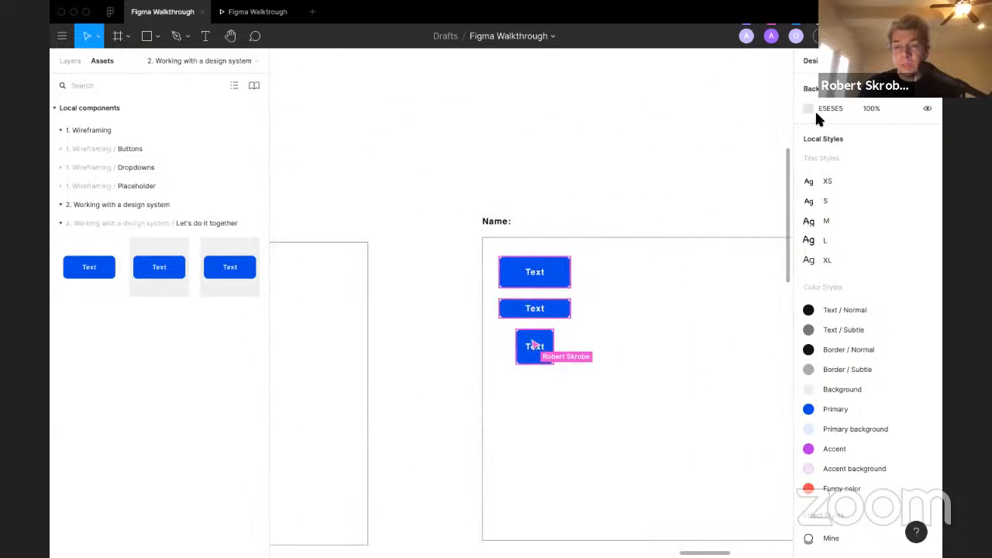
# Step: Select the three button instances in the neighbouring participant frame and detach them
pyautogui.click(71, 65)
pyautogui.click(535, 258)
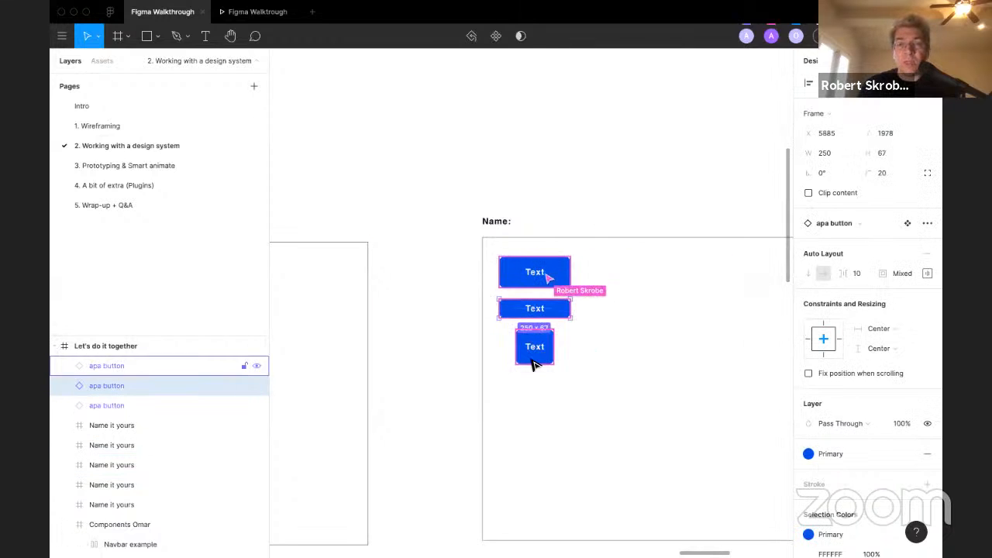
pyautogui.click(533, 341)
pyautogui.keyDown('shift'); pyautogui.click(535, 307); pyautogui.keyUp('shift')
pyautogui.keyDown('shift'); pyautogui.click(533, 275); pyautogui.keyUp('shift')
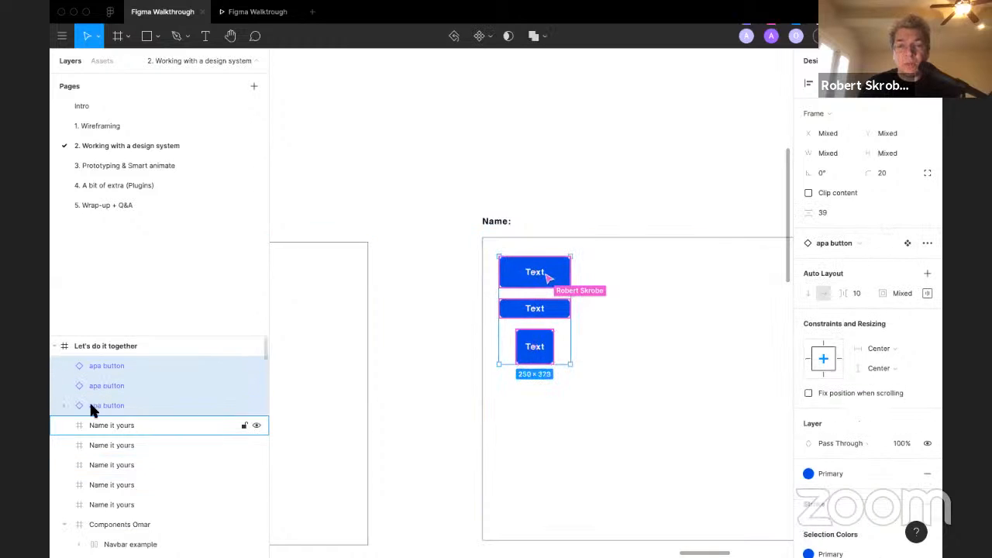
pyautogui.click(928, 243)
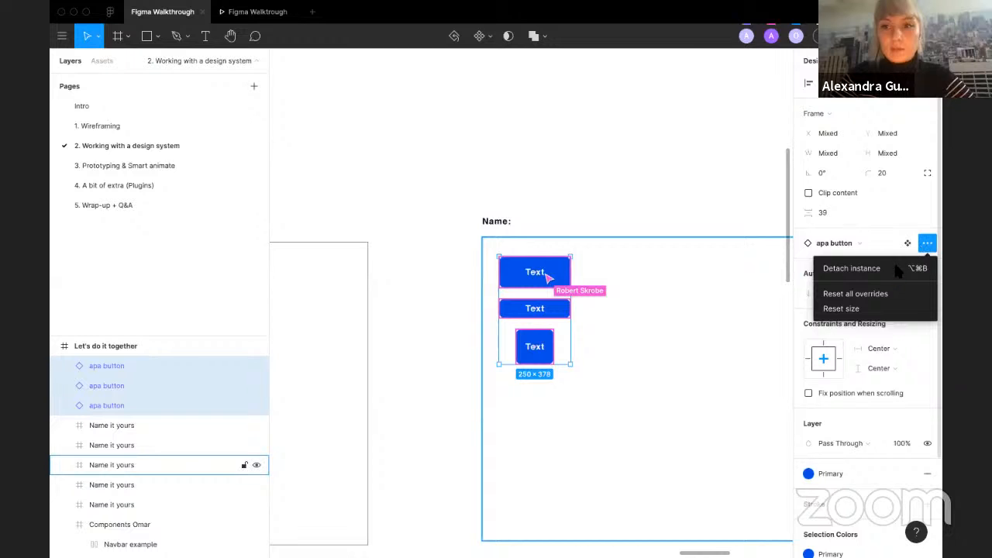
pyautogui.click(895, 269)
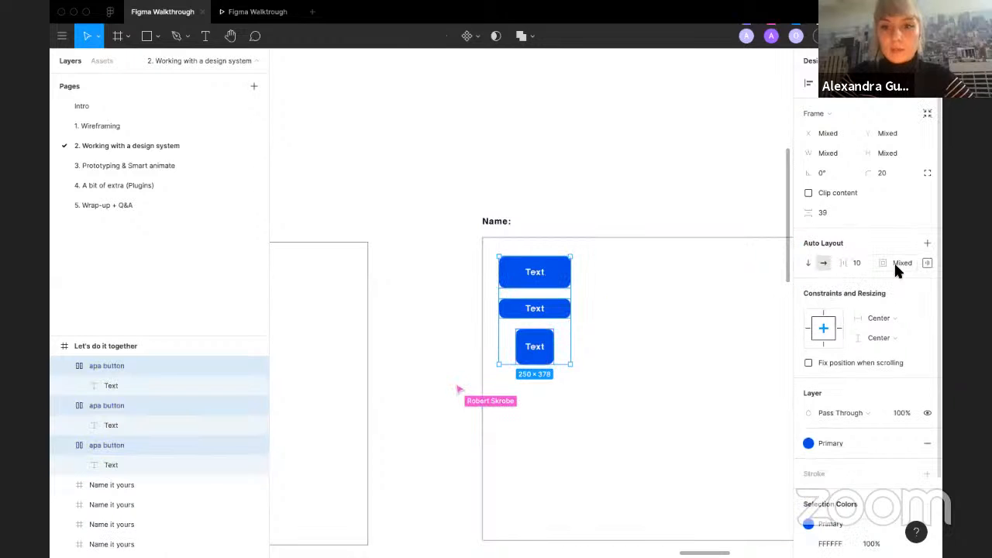
# Step: Collapse the detached buttons' layers and undo the detach
pyautogui.click(62, 406)
pyautogui.click(62, 422)
pyautogui.click(61, 378)
pyautogui.click(64, 367)
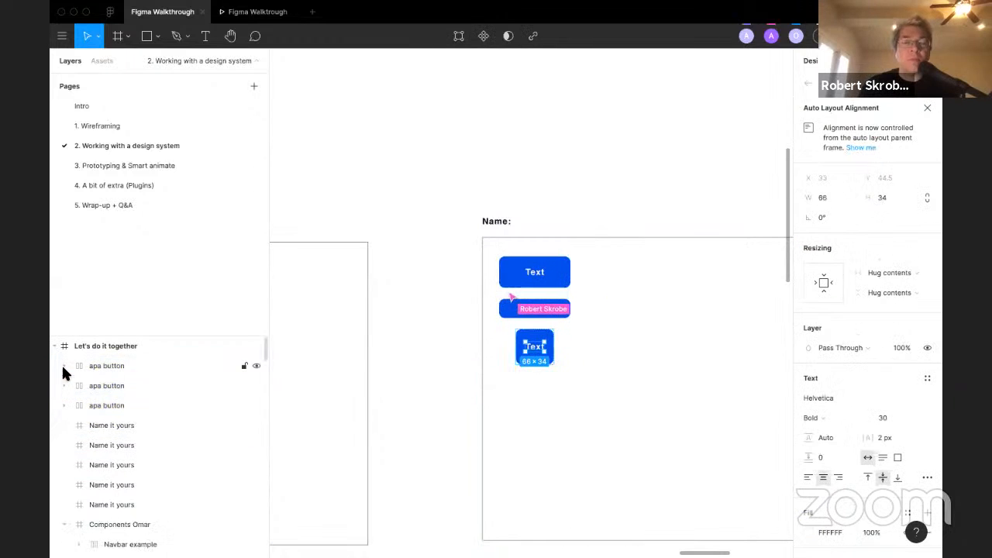
pyautogui.click(421, 333)
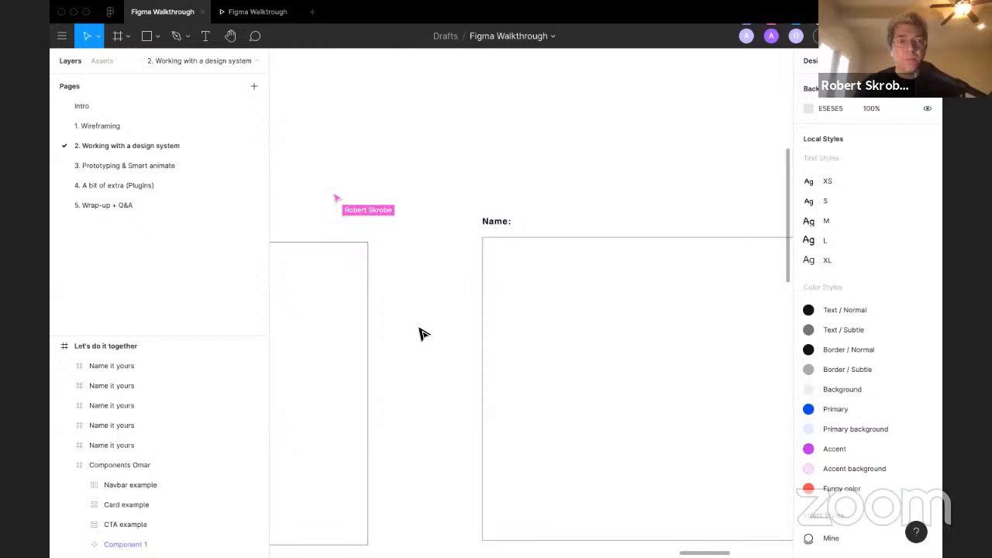
pyautogui.press('super+z')
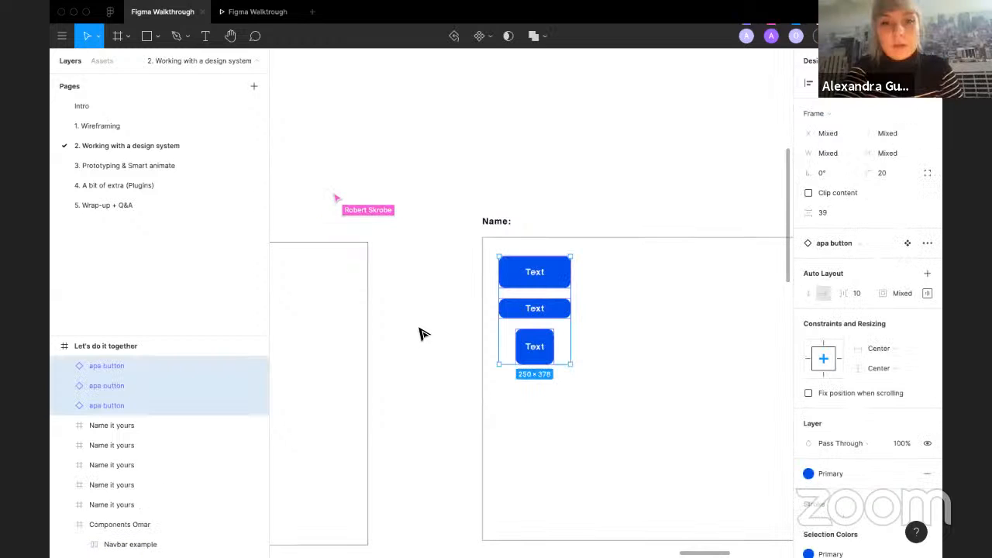
# Step: Select the three button instances in the participant frame again and detach them from their component
pyautogui.click(422, 302)
pyautogui.click(521, 277)
pyautogui.keyDown('shift'); pyautogui.click(537, 308); pyautogui.keyUp('shift')
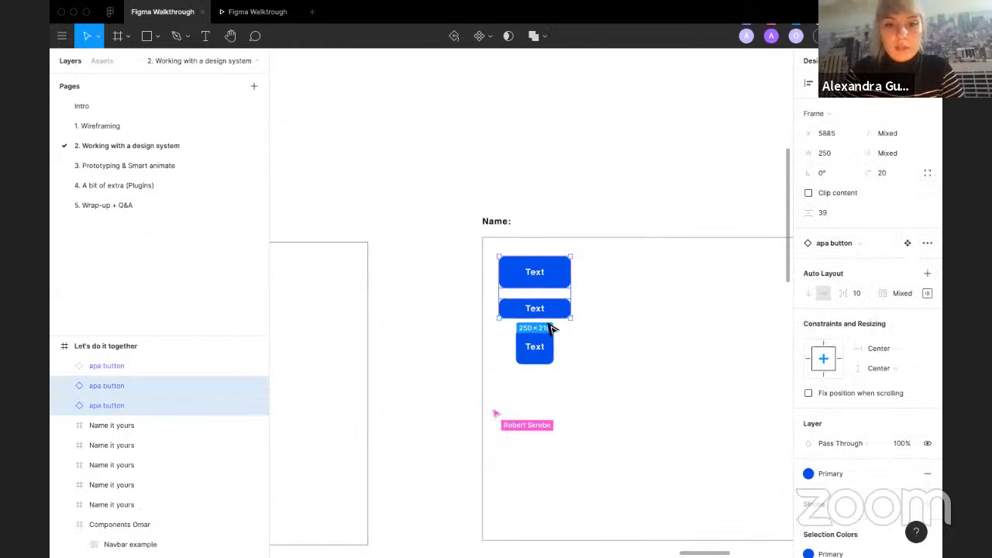
pyautogui.keyDown('shift'); pyautogui.click(533, 344); pyautogui.keyUp('shift')
pyautogui.rightClick(544, 340)
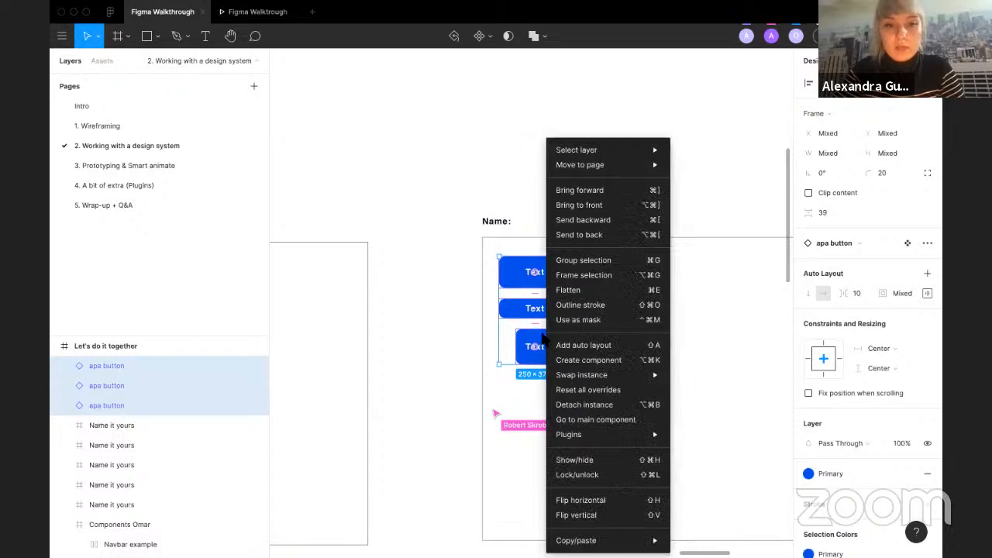
pyautogui.click(597, 405)
pyautogui.click(434, 327)
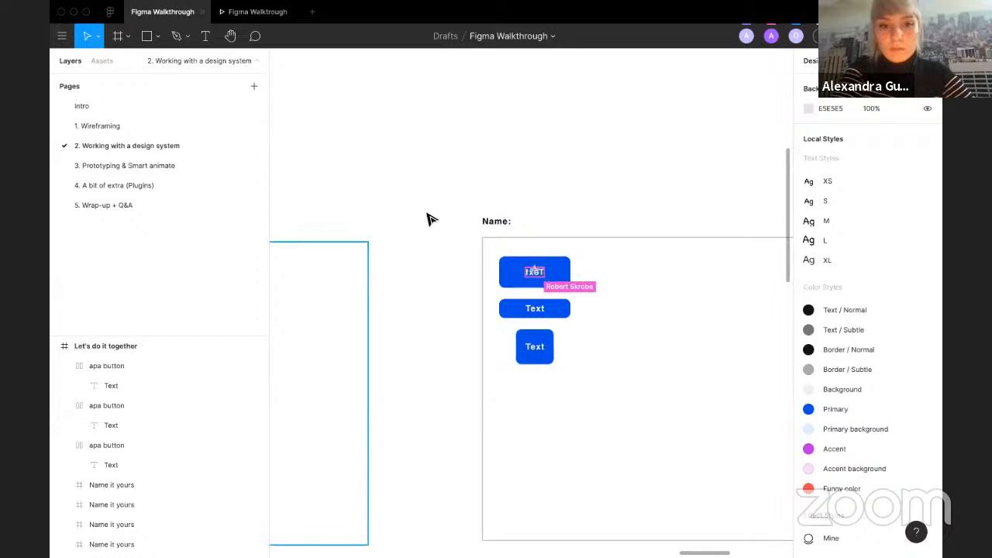
pyautogui.scroll(-5, 426, 213)
pyautogui.scroll(5, 426, 214)
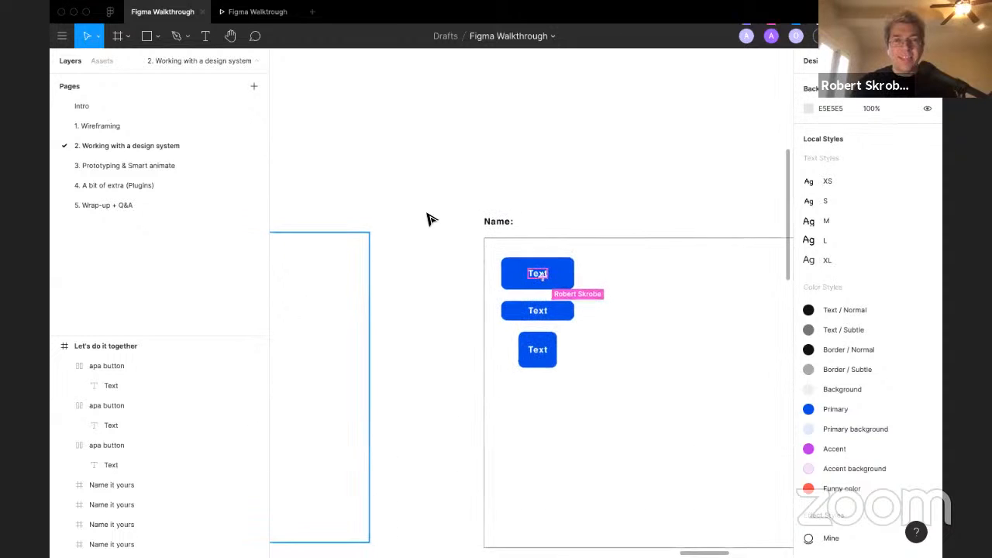
pyautogui.scroll(-5, 432, 219)
pyautogui.scroll(3, 432, 220)
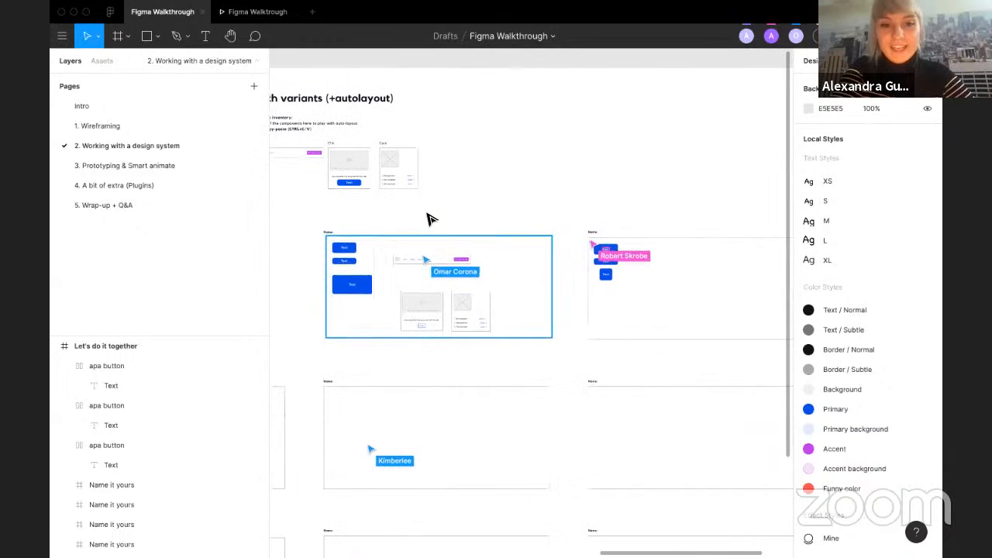
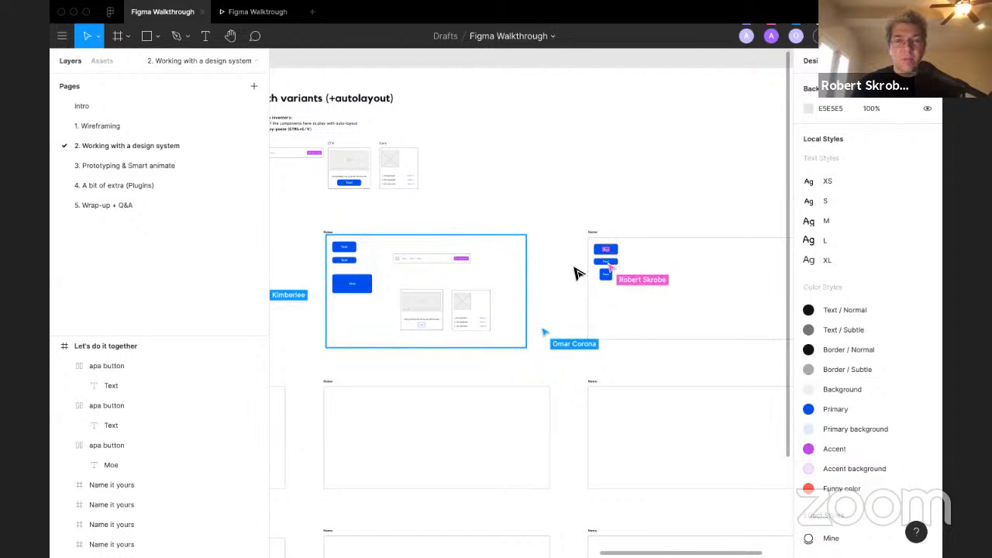
# Step: Pan around the canvas to review the exercise instructions, the component example and the participant's Moe, Larry and Curly buttons
pyautogui.scroll(5, 578, 275)
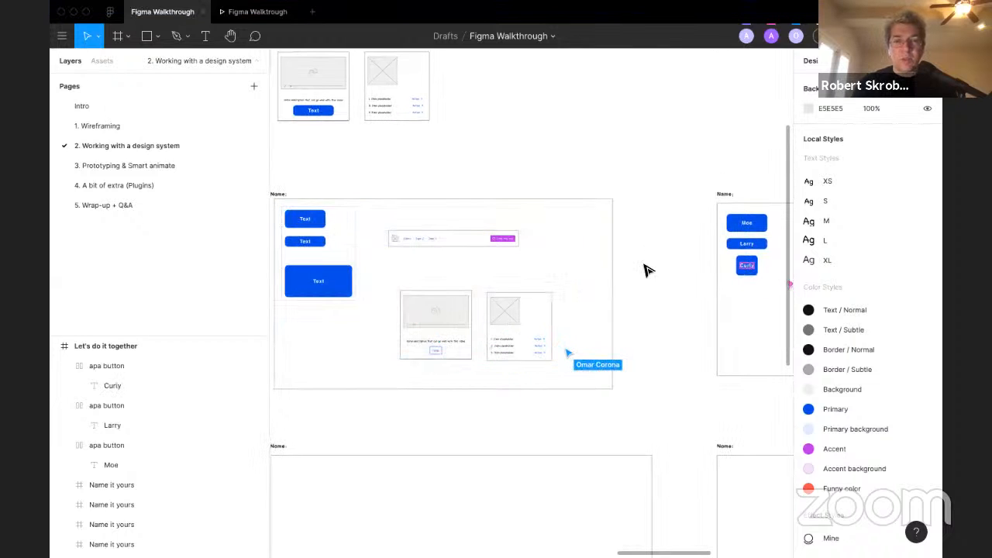
pyautogui.hscroll(3, 647, 269)
pyautogui.scroll(-1, 646, 269)
pyautogui.hscroll(3, 647, 268)
pyautogui.scroll(1, 646, 269)
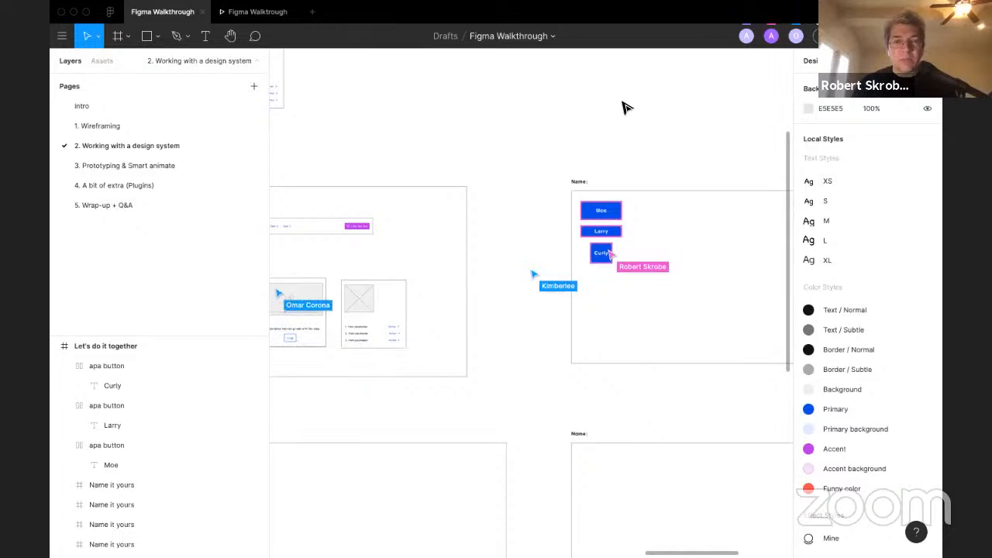
pyautogui.scroll(2, 626, 107)
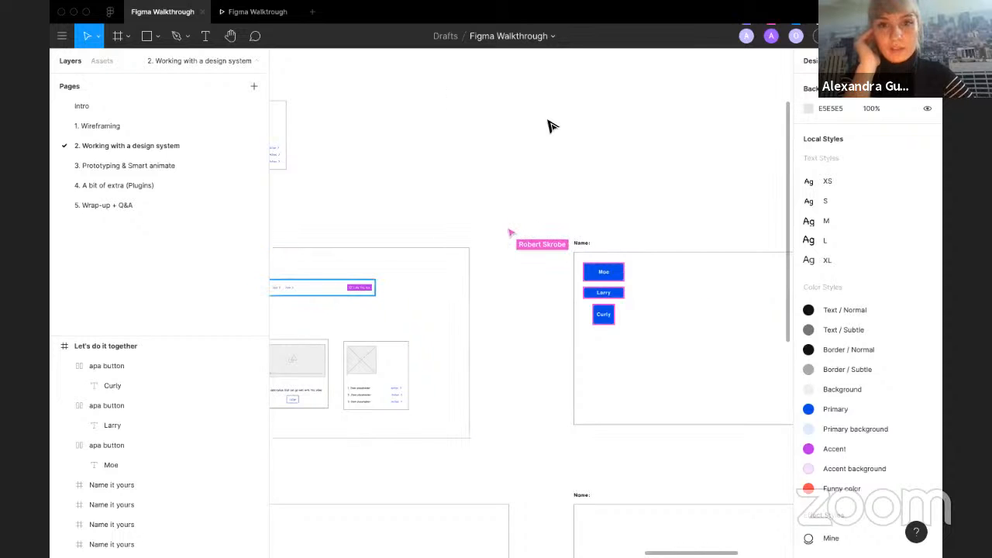
pyautogui.hscroll(-6, 439, 130)
pyautogui.scroll(1, 342, 103)
pyautogui.scroll(5, 342, 102)
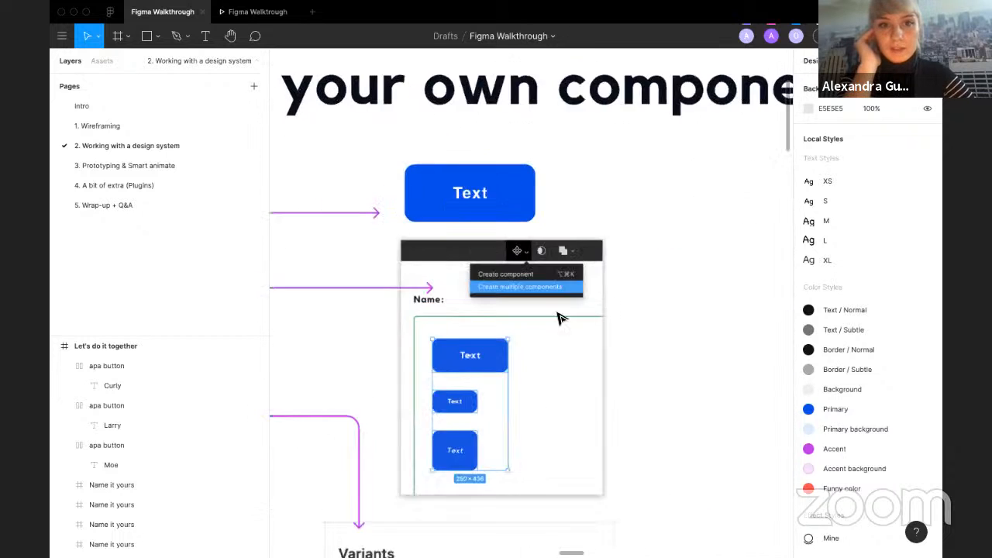
pyautogui.scroll(1, 343, 102)
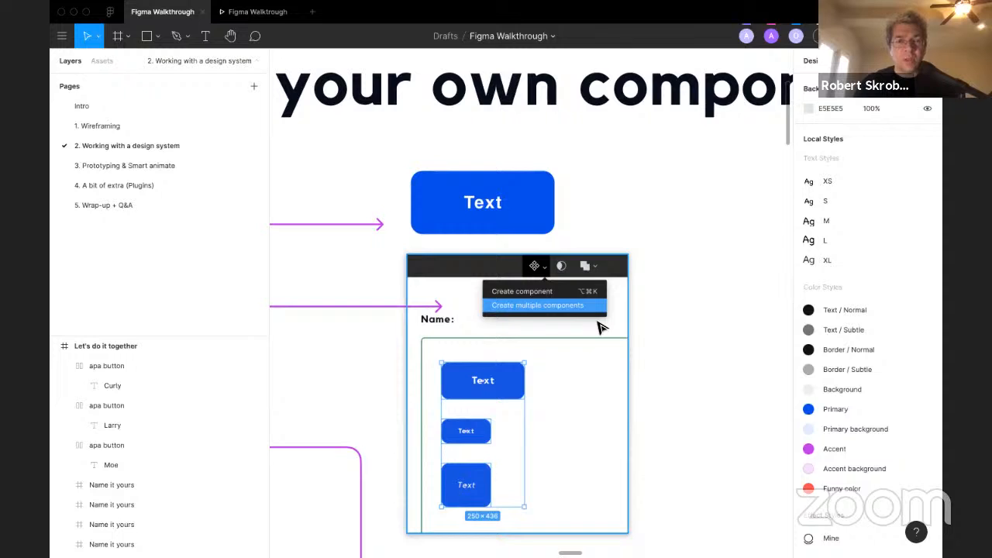
pyautogui.scroll(-2, 598, 327)
pyautogui.hscroll(2, 597, 327)
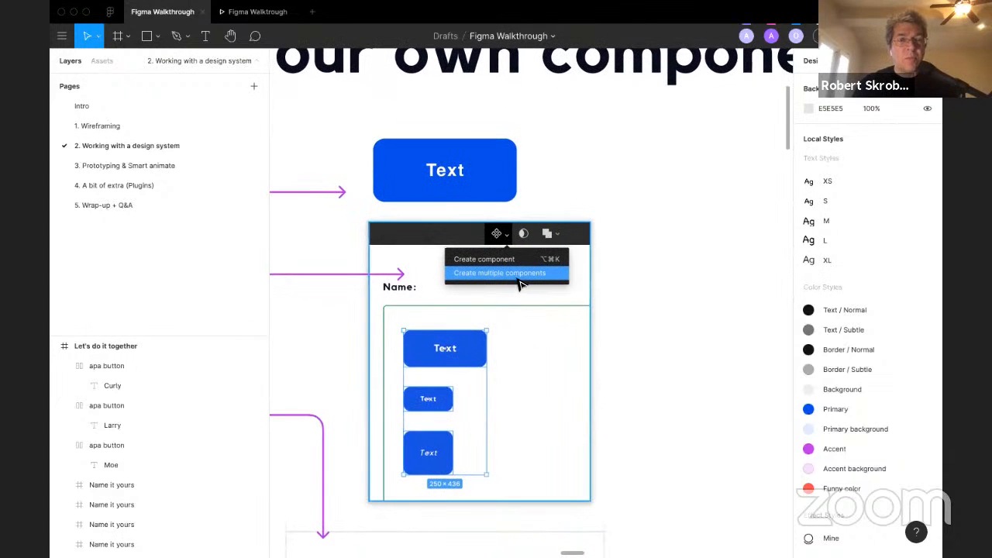
pyautogui.scroll(-5, 627, 297)
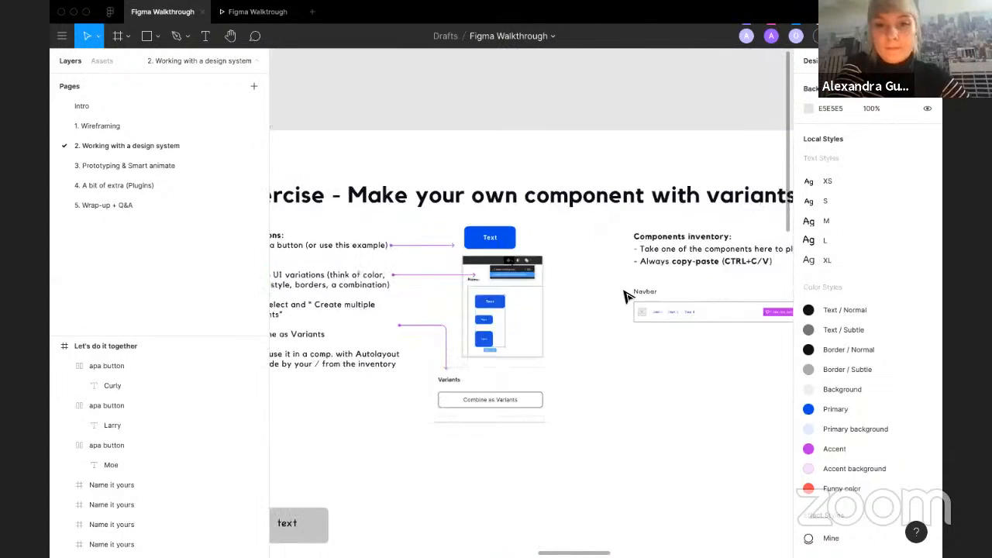
pyautogui.hscroll(8, 627, 297)
pyautogui.scroll(-5, 626, 296)
pyautogui.scroll(1, 601, 270)
pyautogui.scroll(3, 544, 215)
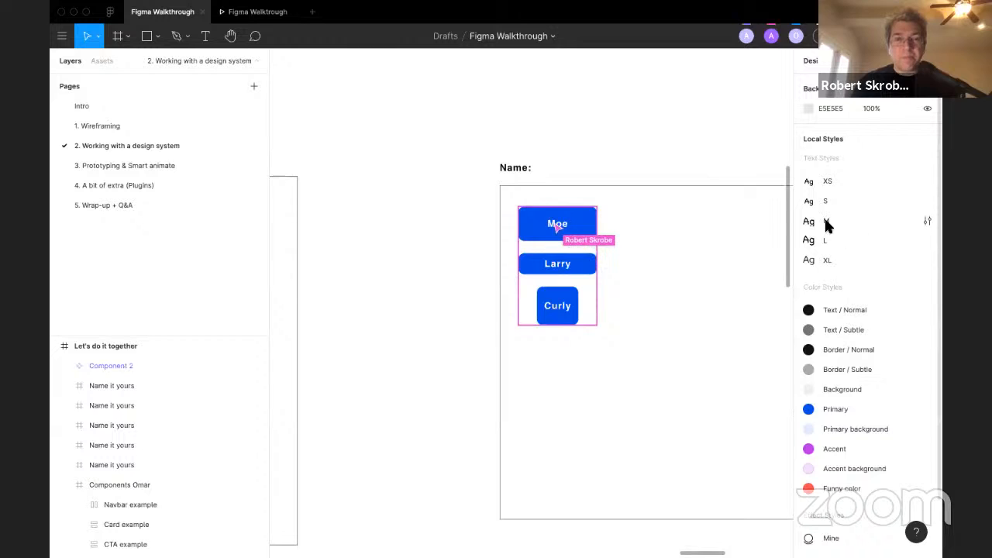
pyautogui.scroll(-4, 788, 290)
pyautogui.scroll(5, 788, 291)
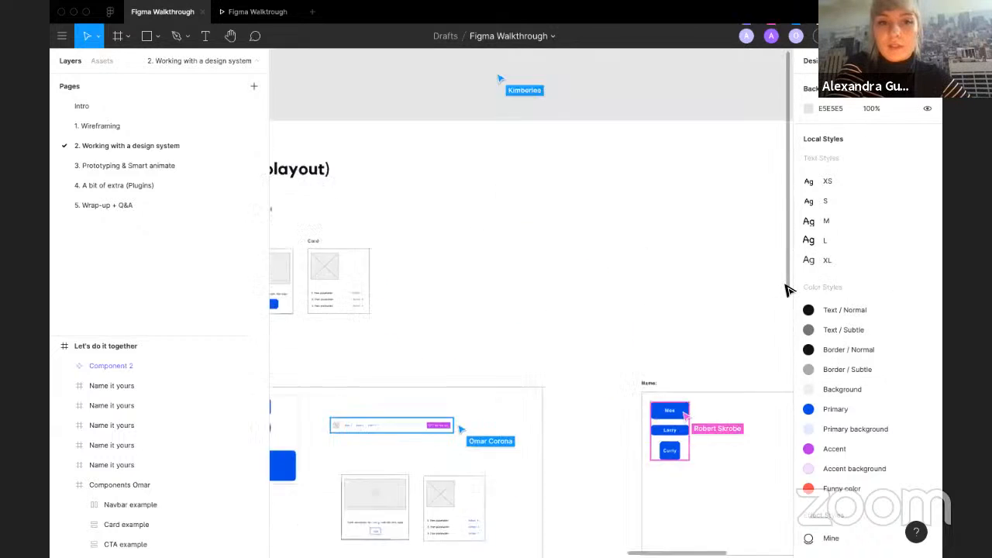
pyautogui.hscroll(-4, 788, 290)
pyautogui.scroll(-2, 449, 200)
pyautogui.scroll(5, 349, 457)
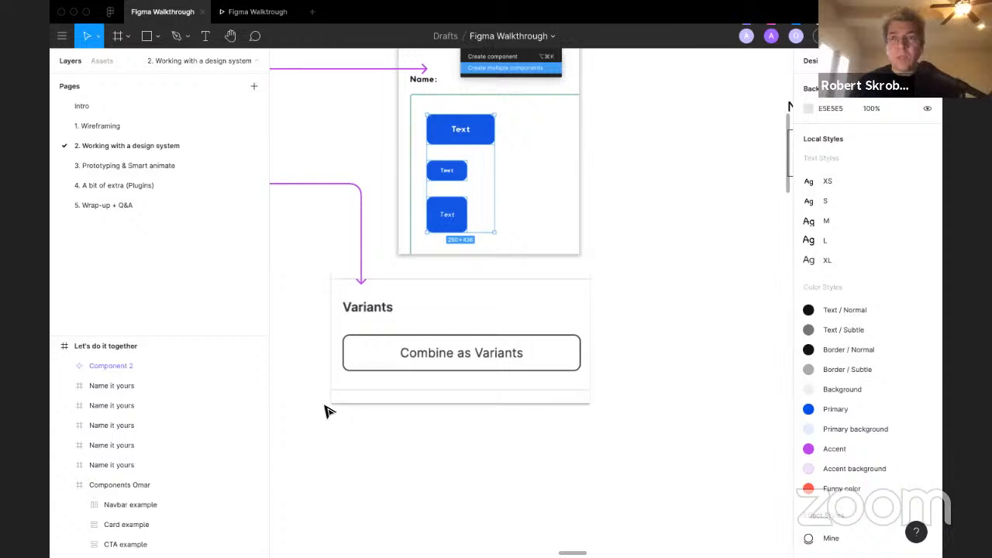
pyautogui.scroll(-3, 560, 281)
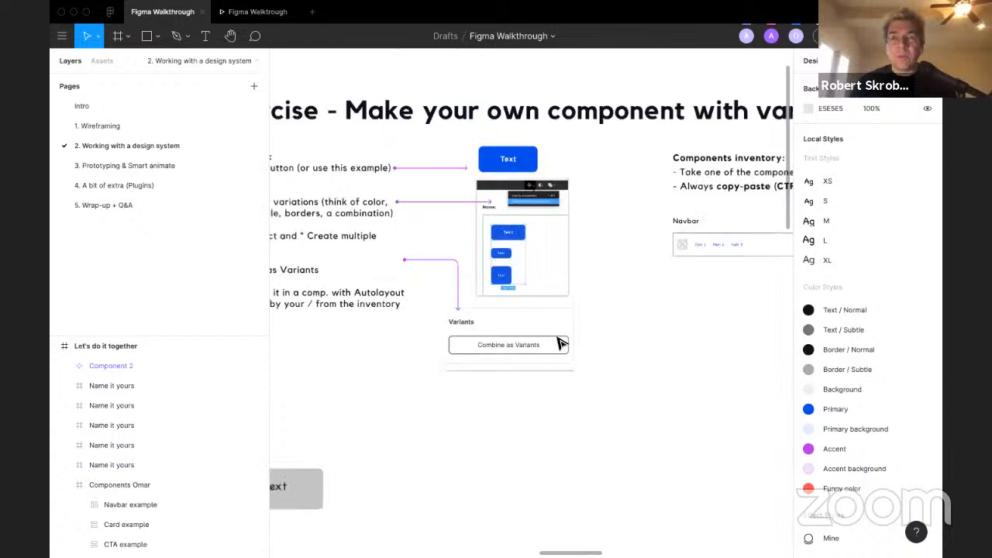
pyautogui.hscroll(4, 566, 282)
pyautogui.scroll(2, 559, 343)
pyautogui.hscroll(2, 560, 341)
pyautogui.scroll(-1, 560, 341)
pyautogui.scroll(4, 568, 358)
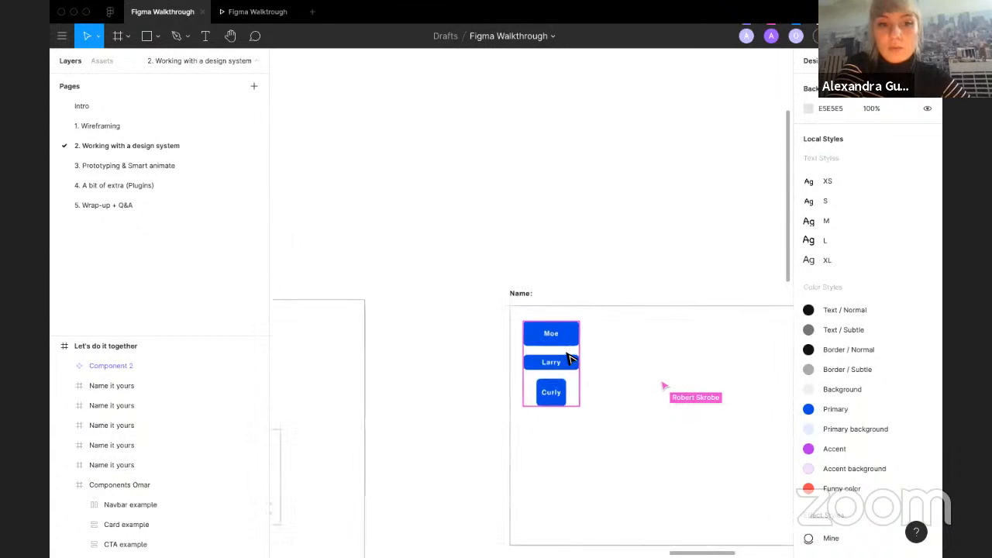
# Step: Expand Component 2 in the layers, select it and its button children, and undo the last change
pyautogui.click(64, 364)
pyautogui.click(102, 380)
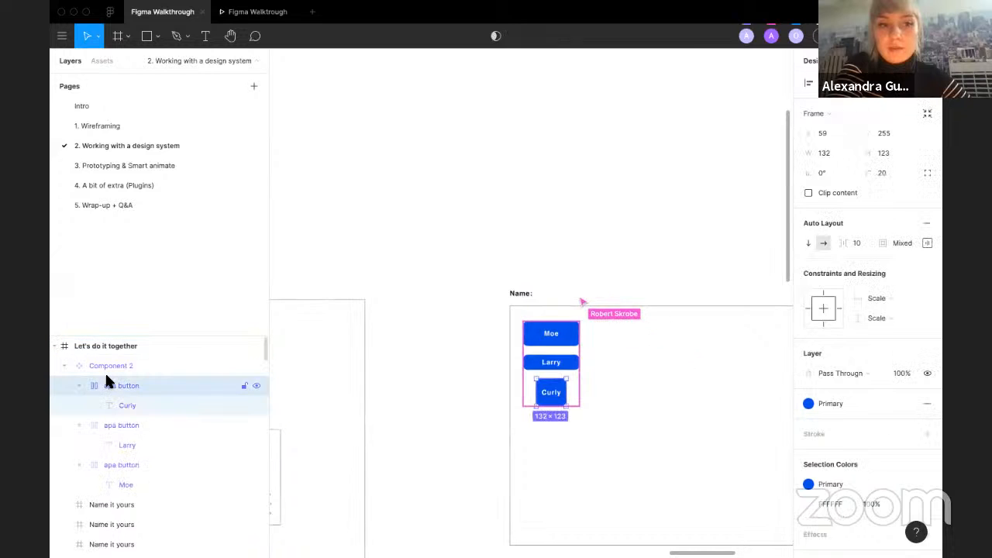
pyautogui.click(95, 365)
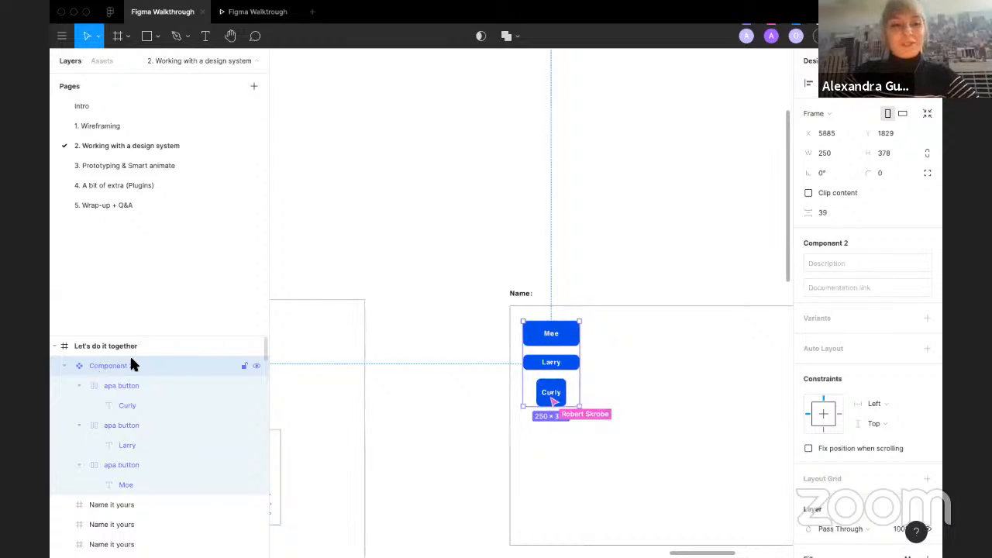
pyautogui.press('Return')
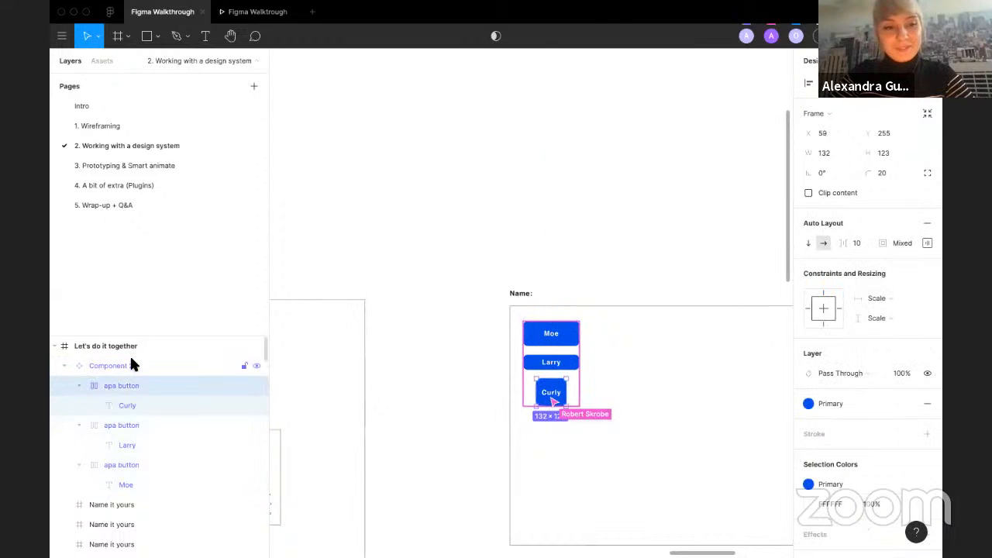
pyautogui.press('super+z')
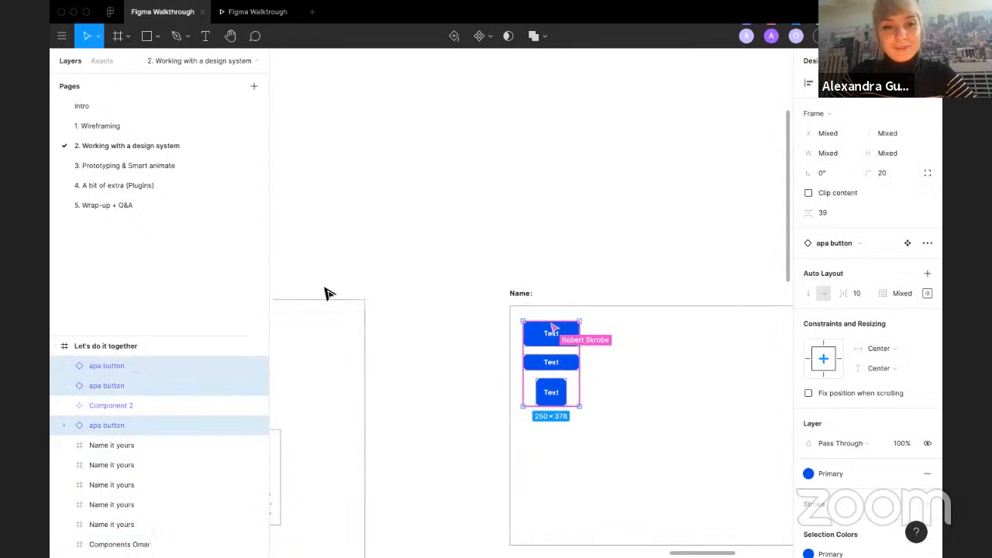
# Step: Detach the three selected button instances and deselect them
pyautogui.rightClick(560, 367)
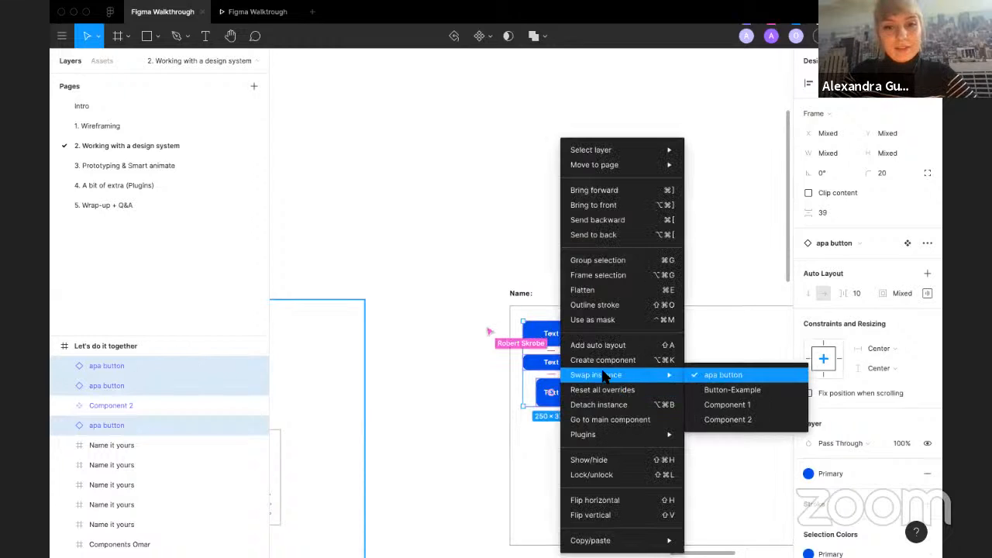
pyautogui.click(614, 413)
pyautogui.click(423, 374)
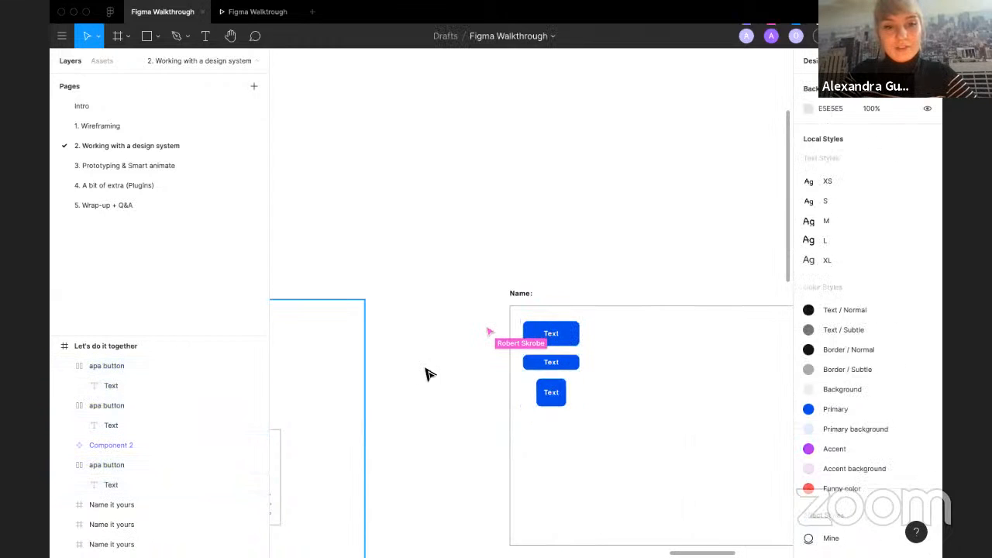
# Step: Select the Component 2 layer in the participant frame and delete it
pyautogui.click(588, 362)
pyautogui.click(551, 338)
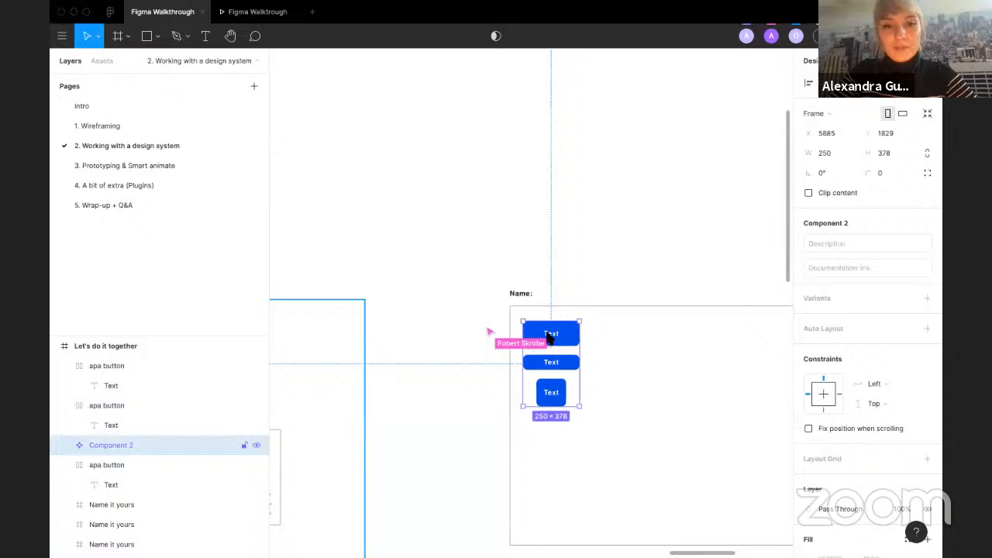
pyautogui.rightClick(549, 338)
pyautogui.press('Delete')
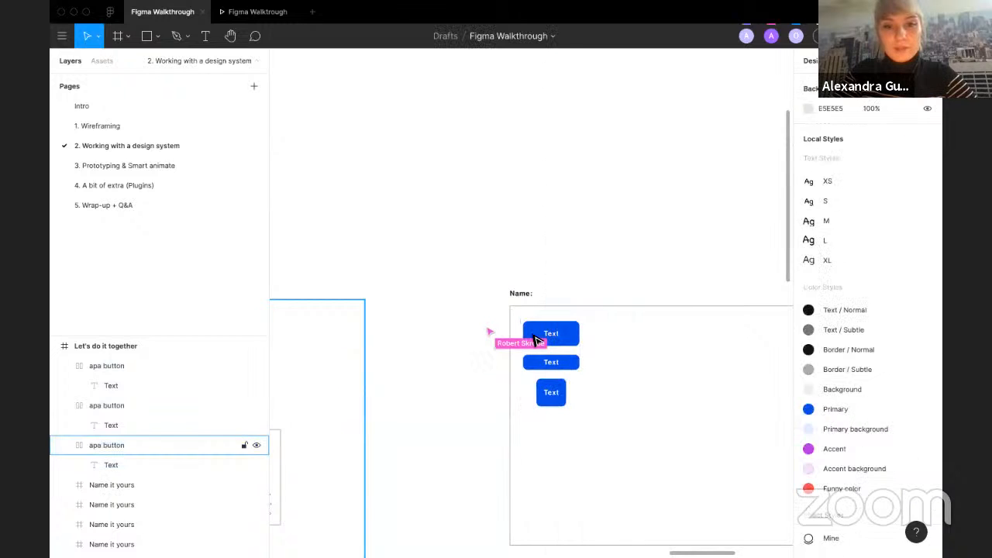
# Step: Multi-select the three detached buttons in the participant frame, then clear the selection
pyautogui.click(540, 342)
pyautogui.keyDown('shift'); pyautogui.click(546, 363); pyautogui.keyUp('shift')
pyautogui.keyDown('shift'); pyautogui.click(542, 394); pyautogui.keyUp('shift')
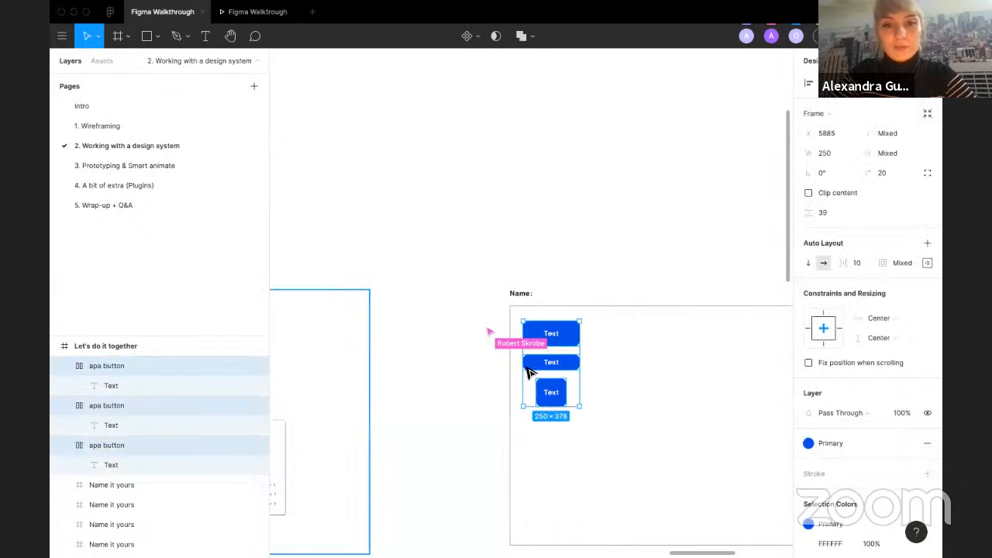
pyautogui.click(471, 330)
# Step: Pan back up to the exercise instructions and across the participant frames
pyautogui.scroll(5, 471, 331)
pyautogui.hscroll(-10, 472, 330)
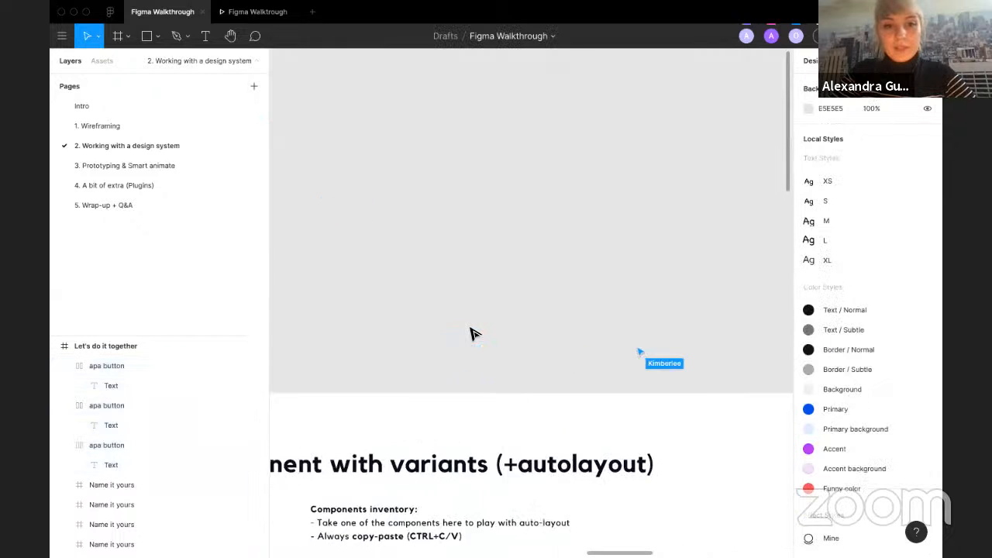
pyautogui.scroll(-3, 472, 330)
pyautogui.hscroll(-3, 472, 333)
pyautogui.scroll(10, 361, 321)
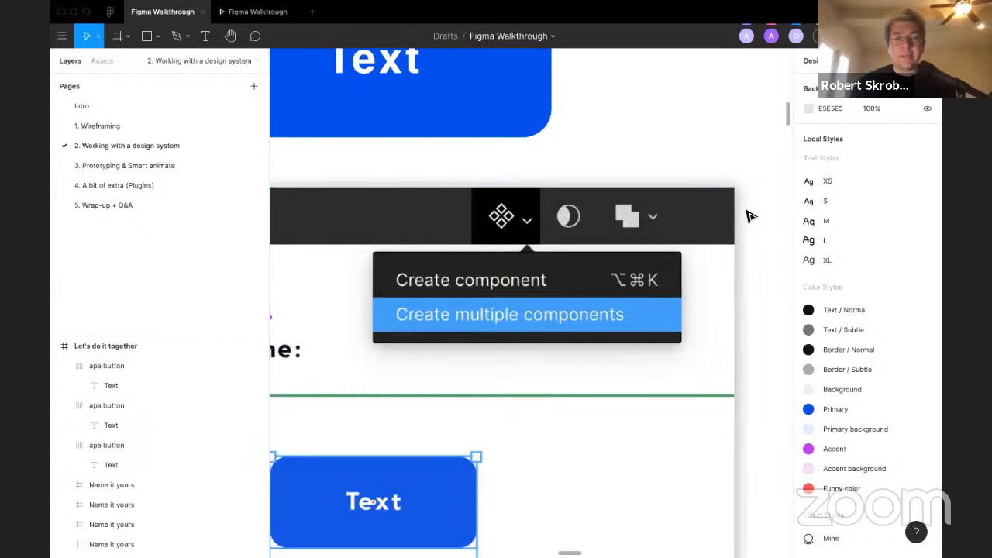
pyautogui.scroll(-2, 742, 141)
pyautogui.scroll(-5, 742, 141)
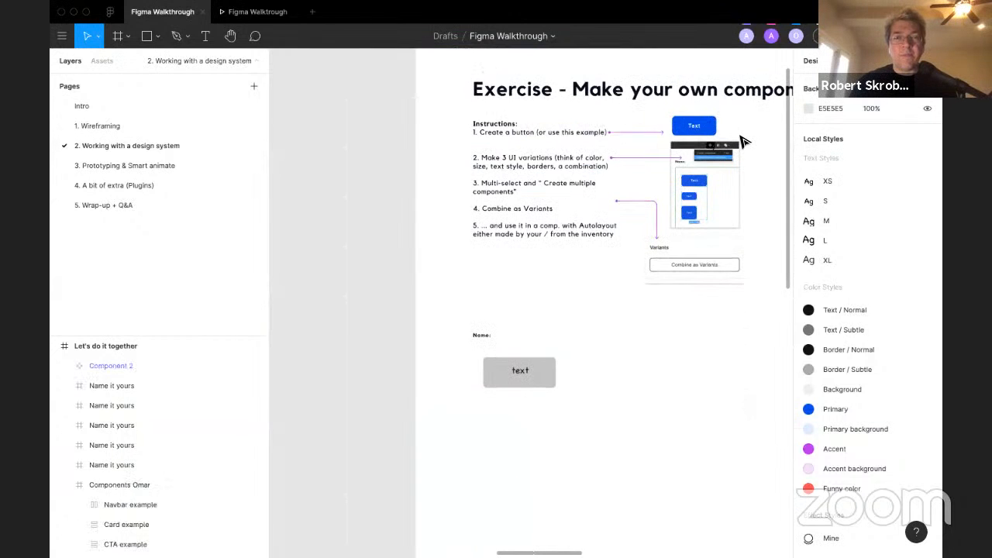
pyautogui.hscroll(3, 745, 266)
pyautogui.scroll(-4, 746, 266)
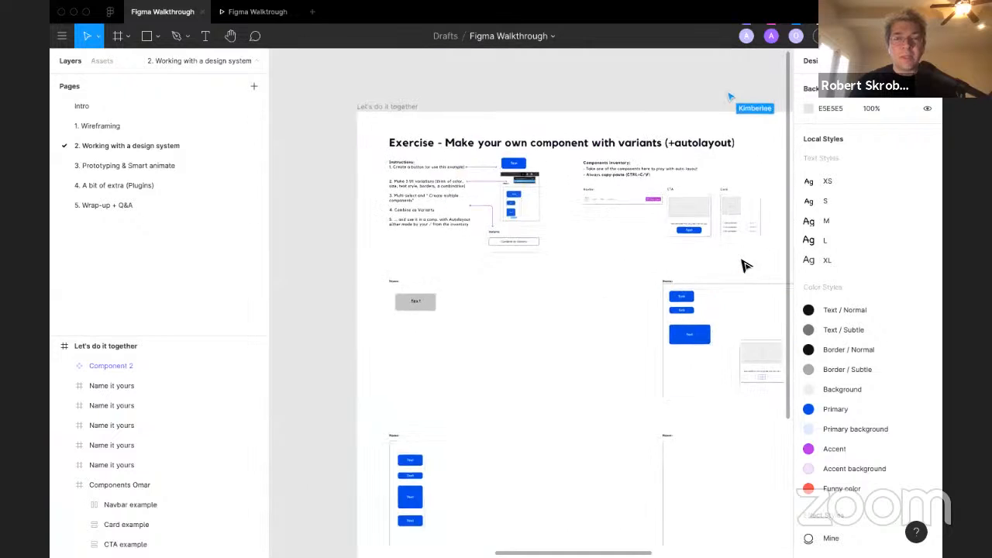
pyautogui.hscroll(4, 745, 266)
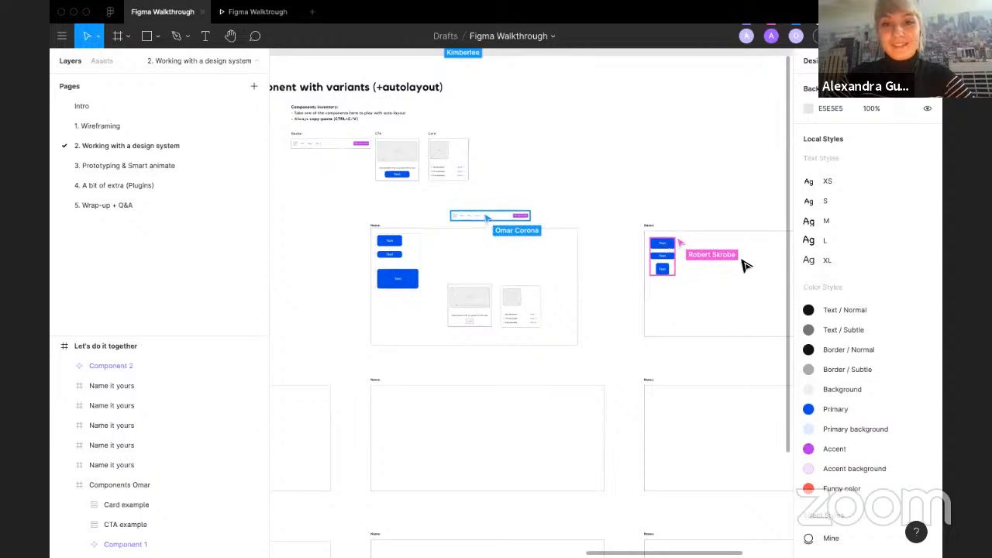
pyautogui.scroll(4, 775, 242)
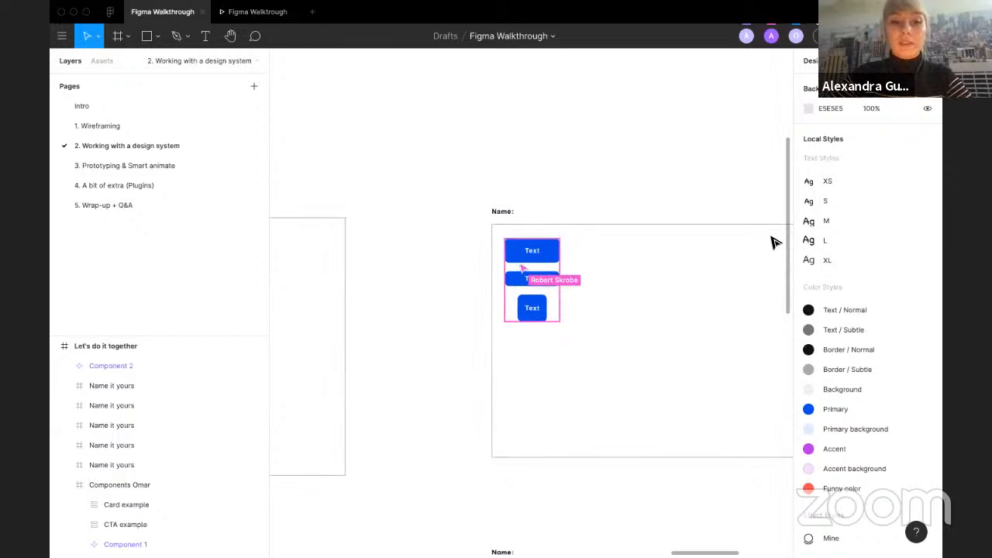
# Step: Expand and select Component 2 in the layers to inspect its three button children
pyautogui.click(69, 365)
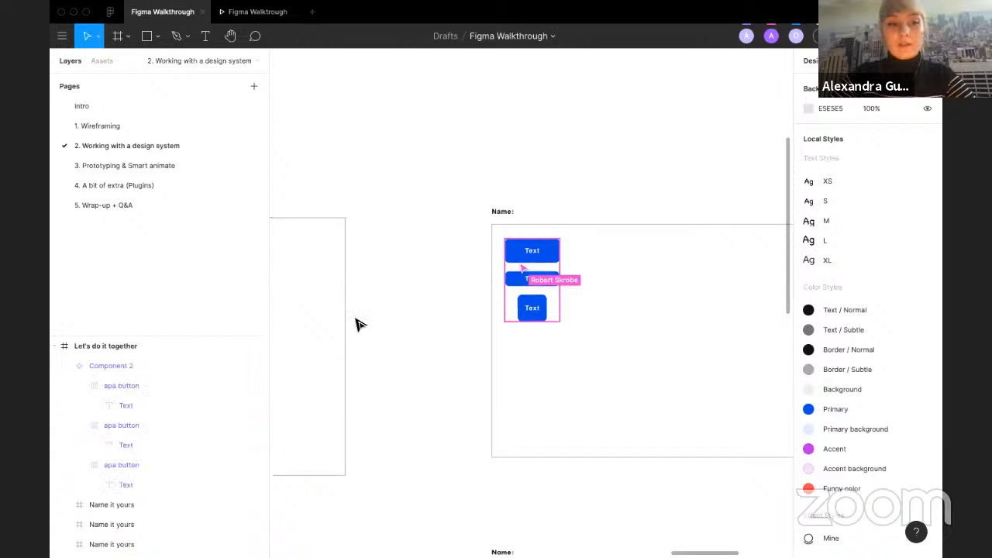
pyautogui.click(521, 258)
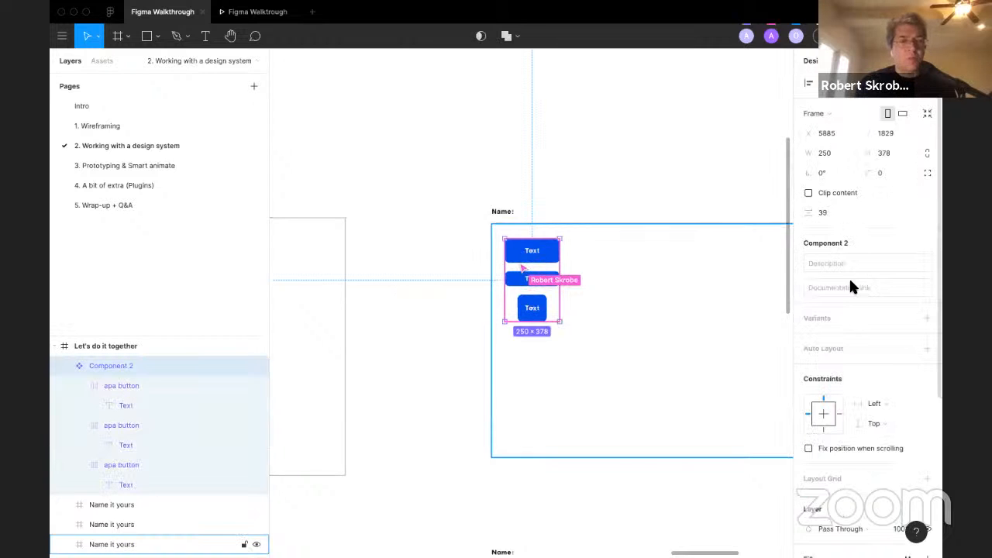
pyautogui.click(558, 194)
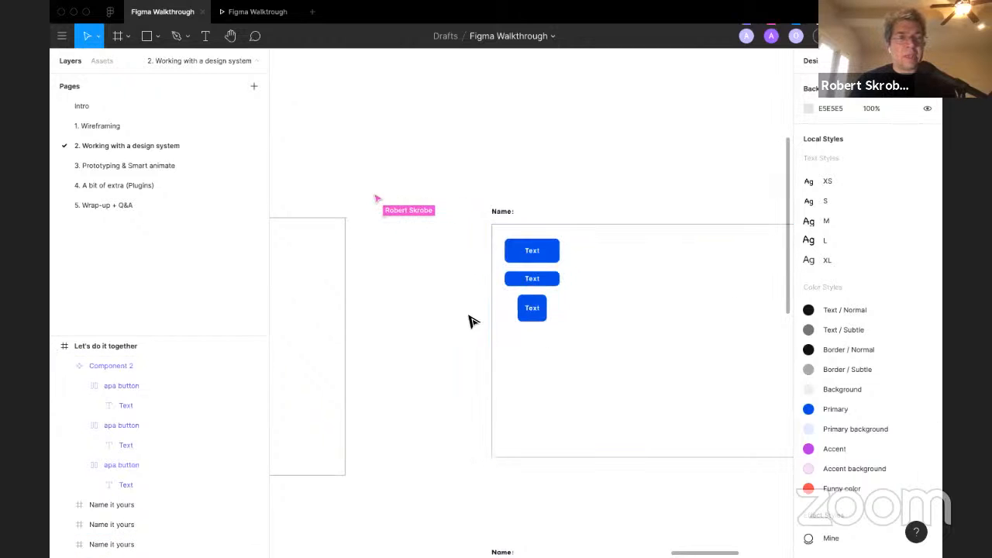
pyautogui.scroll(-3, 470, 320)
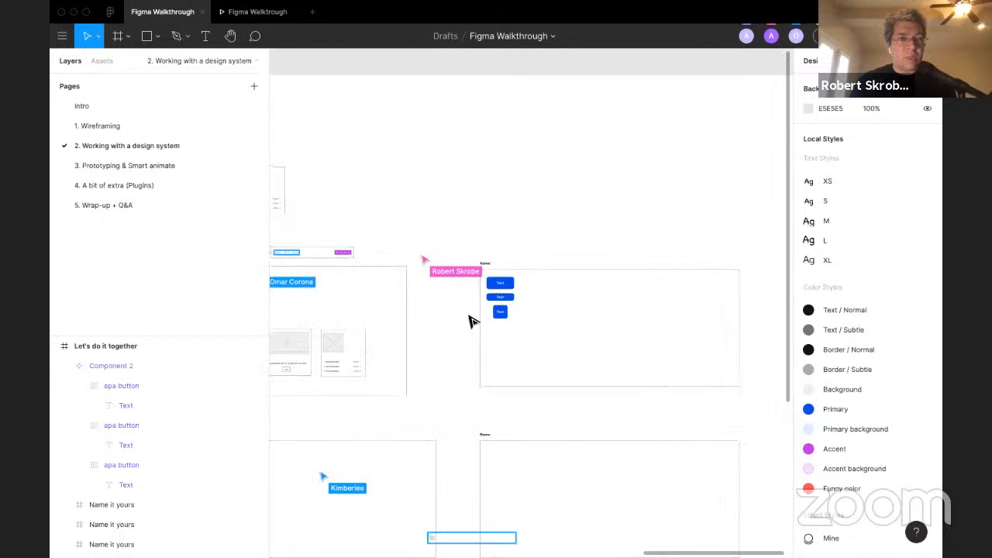
pyautogui.hscroll(-3, 470, 320)
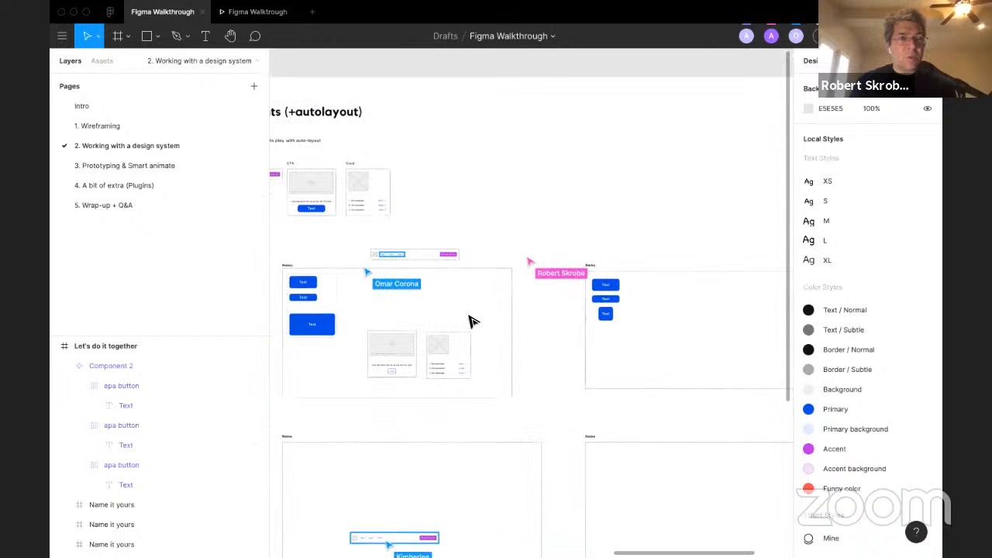
pyautogui.scroll(-1, 568, 377)
pyautogui.hscroll(-1, 569, 377)
pyautogui.scroll(-2, 568, 378)
pyautogui.hscroll(-1, 569, 378)
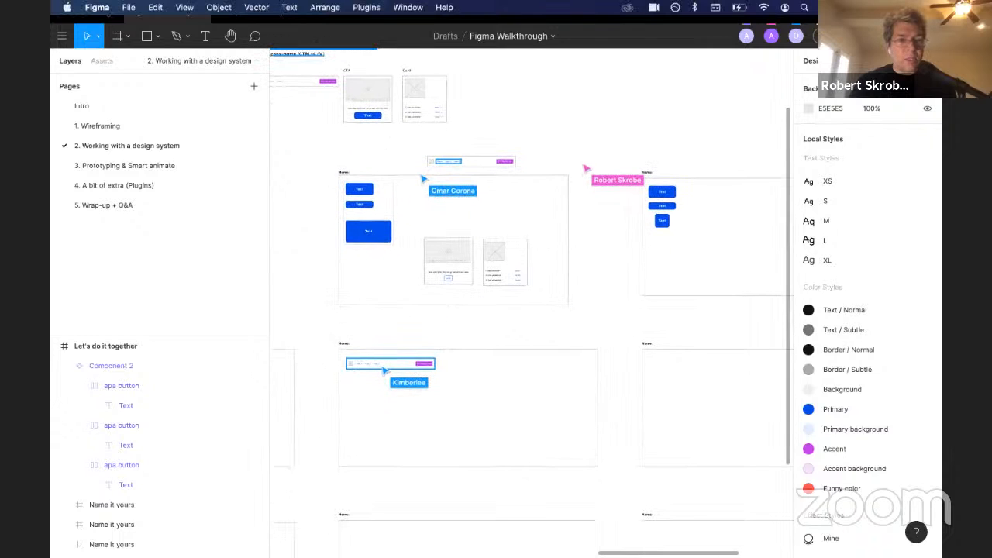
pyautogui.click(184, 7)
pyautogui.moveTo(257, 155)
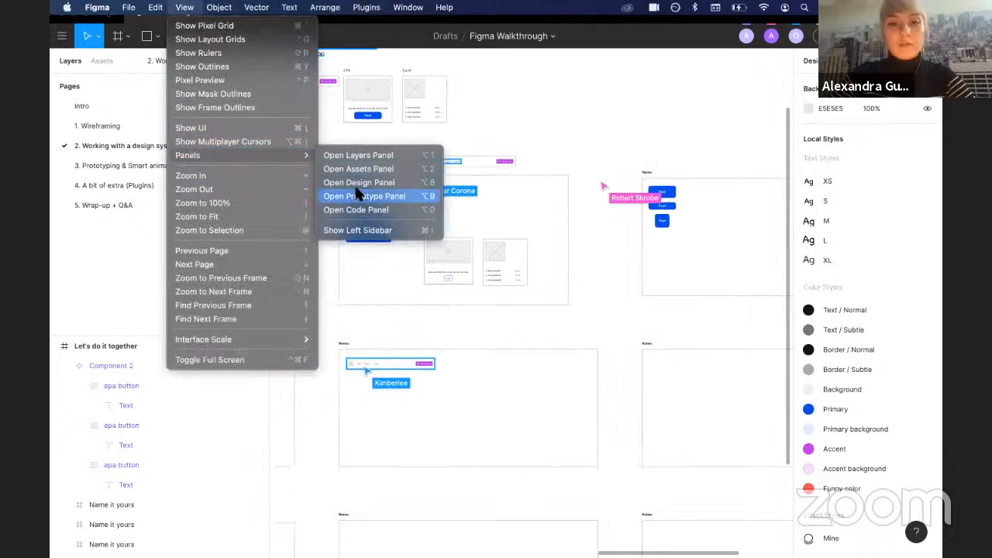
pyautogui.click(549, 144)
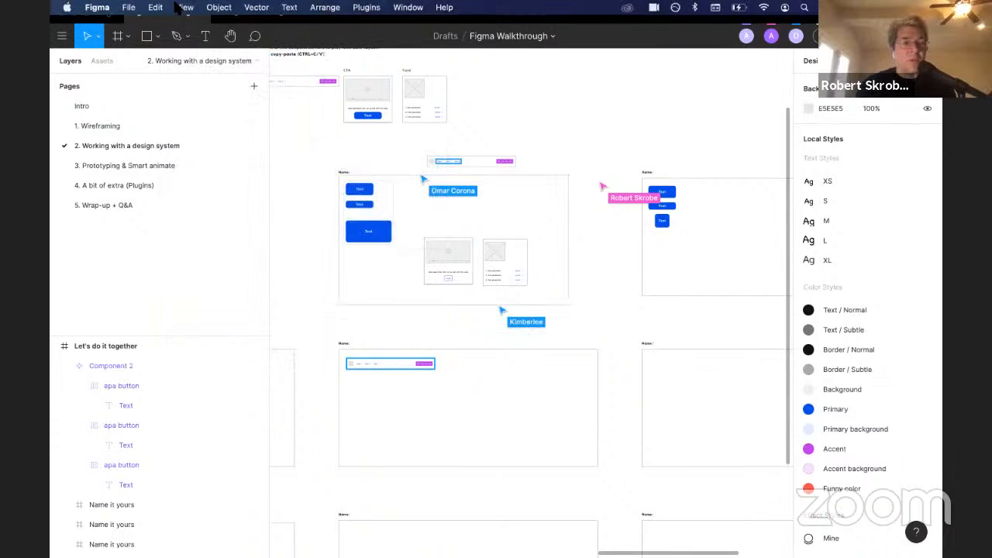
pyautogui.click(183, 7)
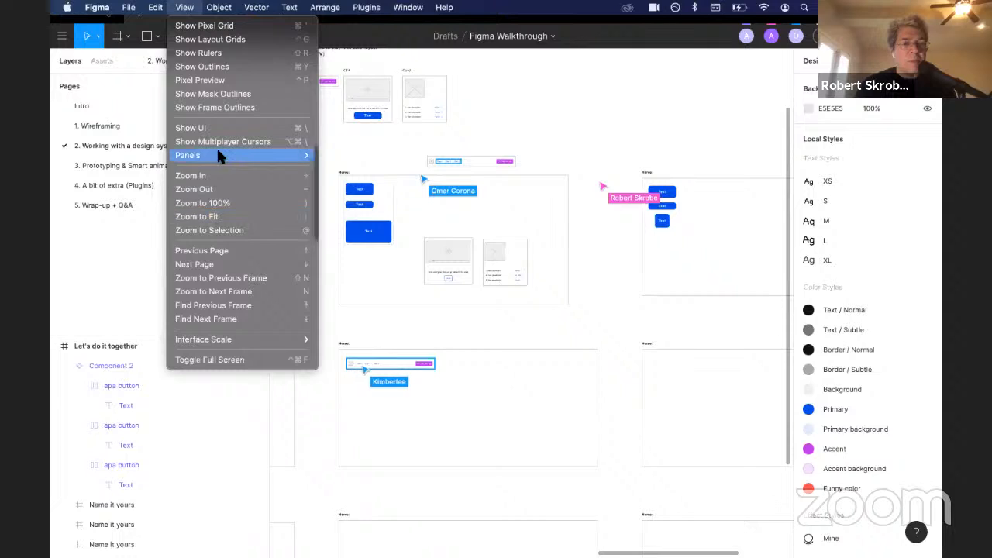
pyautogui.moveTo(219, 155)
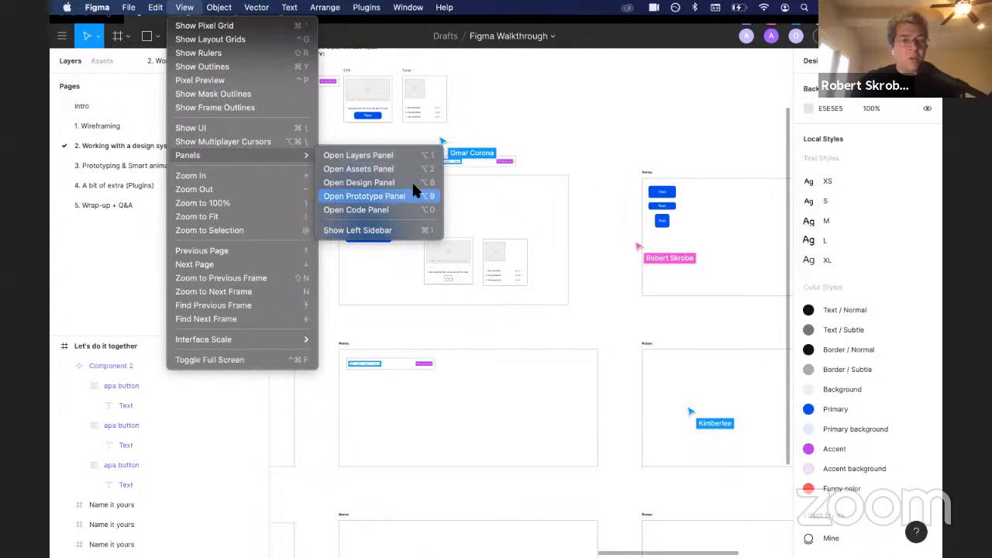
pyautogui.click(611, 137)
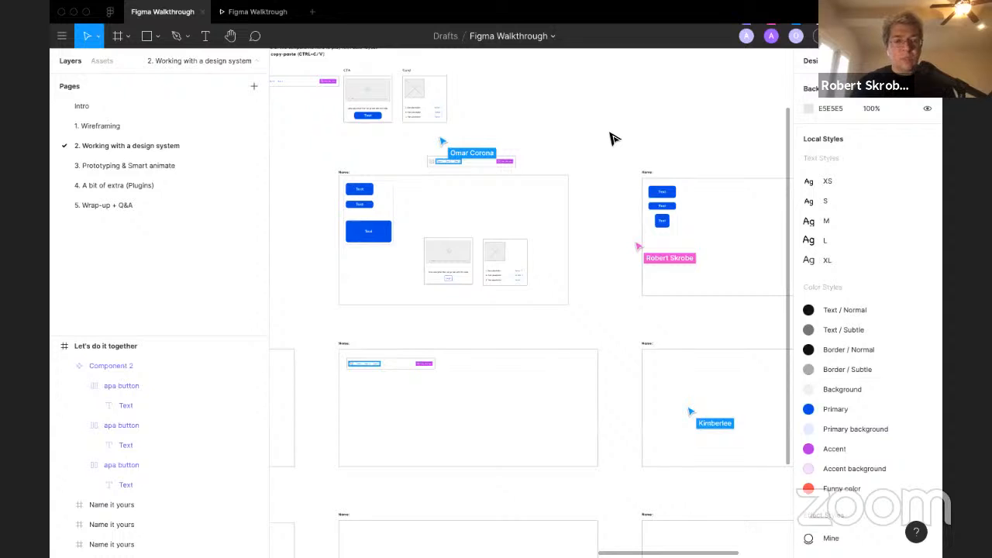
# Step: Detach the apa button instance listed beside the Components Omar frame in the layers
pyautogui.scroll(-5, 612, 137)
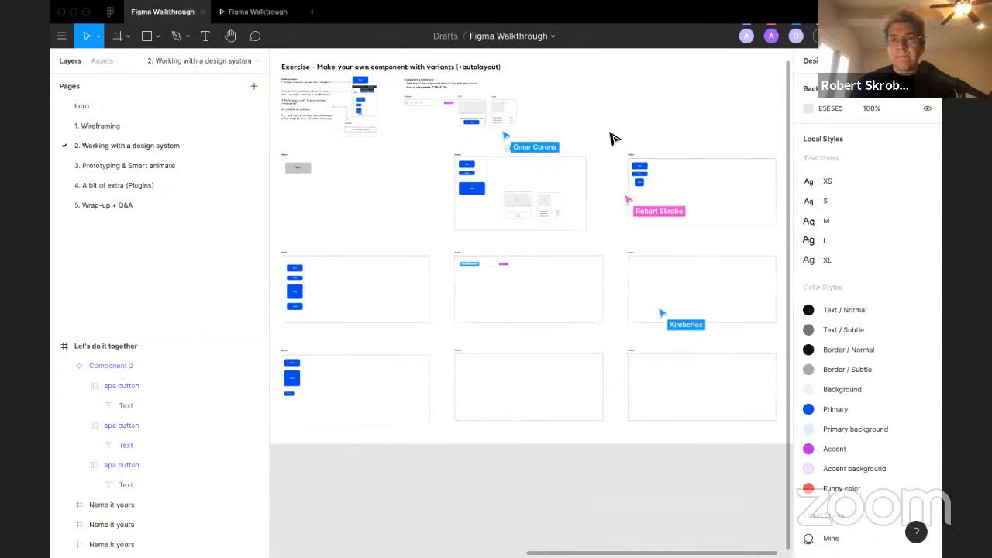
pyautogui.hscroll(3, 611, 137)
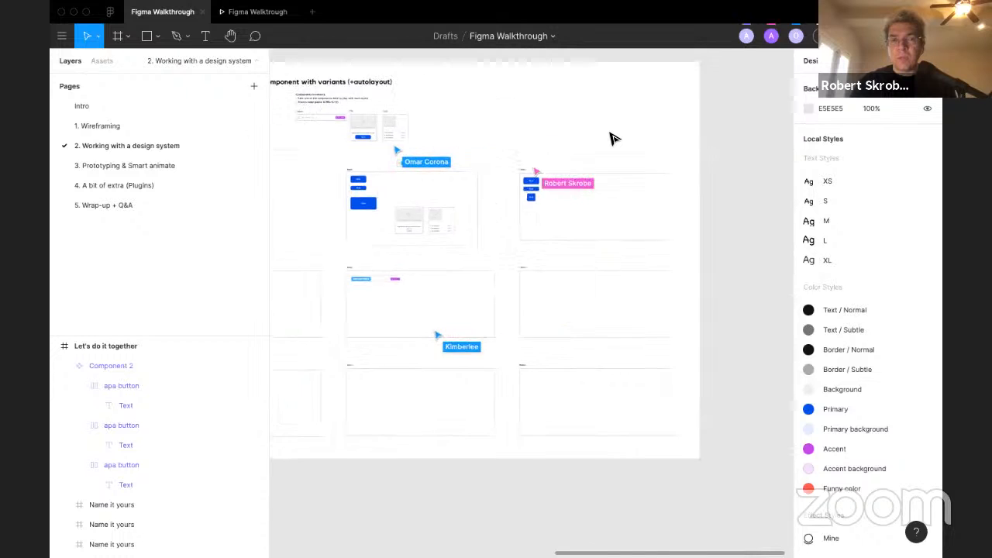
pyautogui.hscroll(-4, 393, 230)
pyautogui.hscroll(3, 393, 232)
pyautogui.scroll(2, 393, 232)
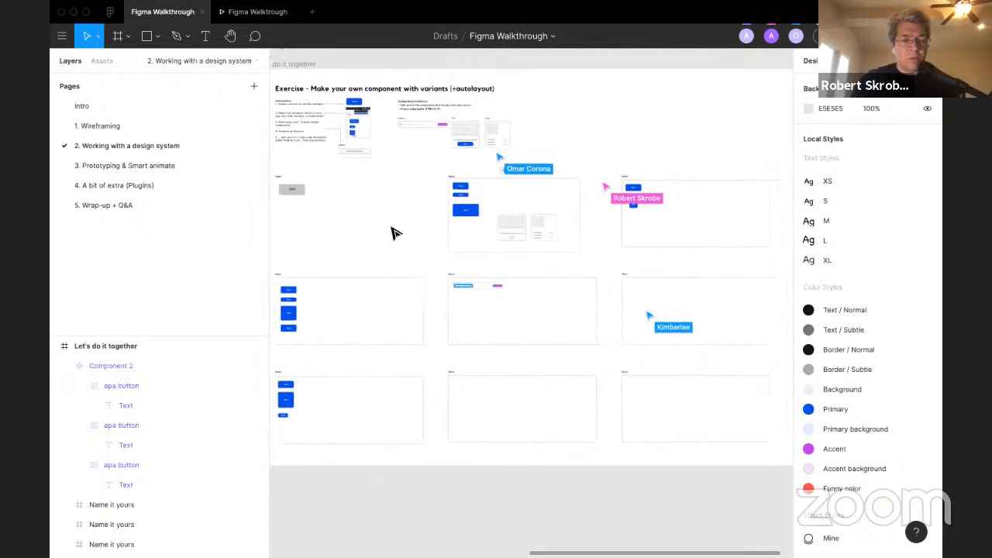
pyautogui.click(332, 128)
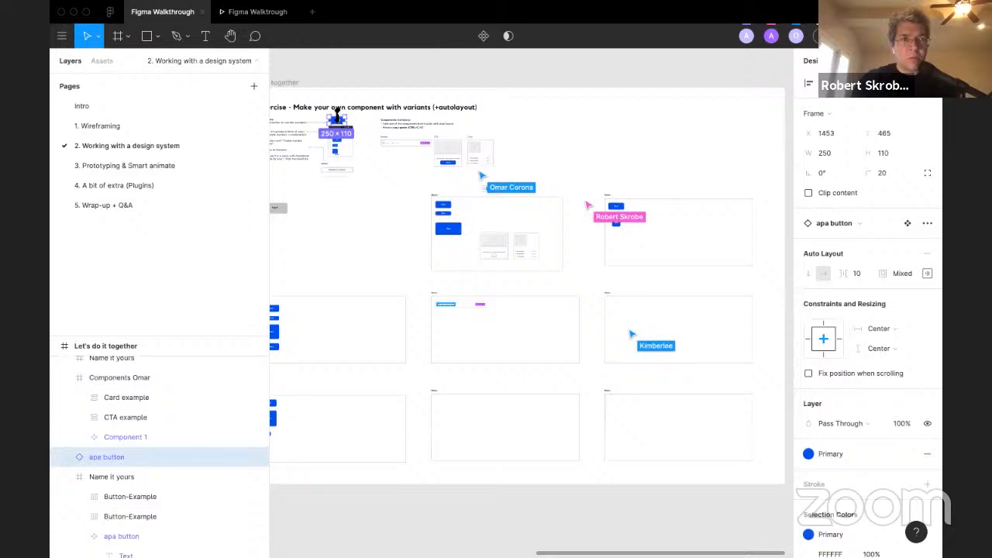
pyautogui.rightClick(109, 457)
pyautogui.click(158, 405)
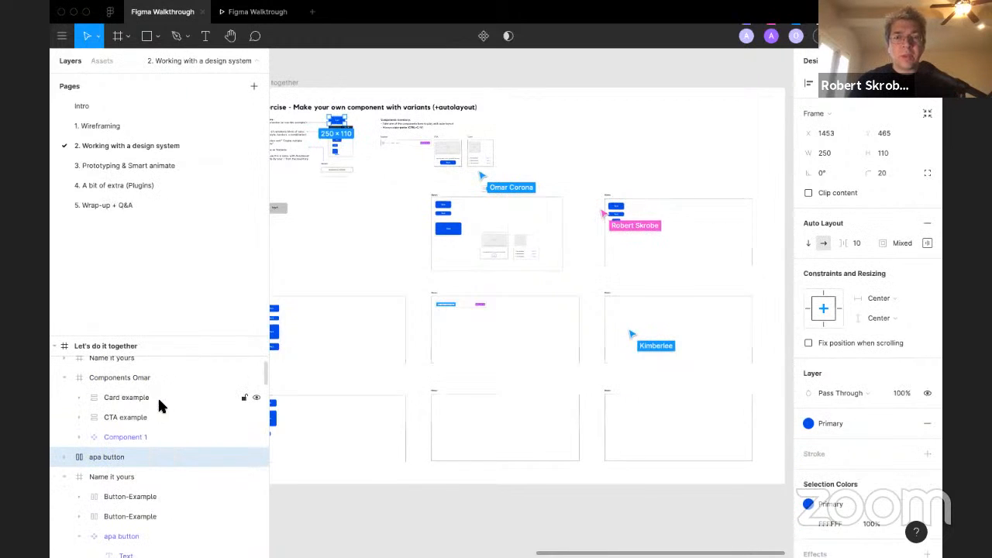
# Step: Rename the detached layer to Button-example and deselect it
pyautogui.doubleClick(109, 457)
pyautogui.write('B')
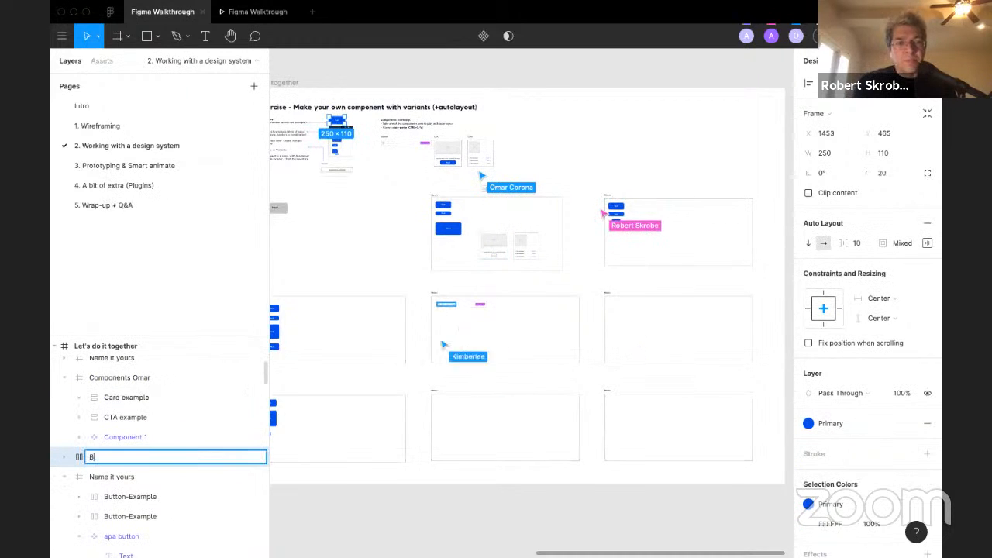
pyautogui.write('utotn')
pyautogui.press('BackSpace')
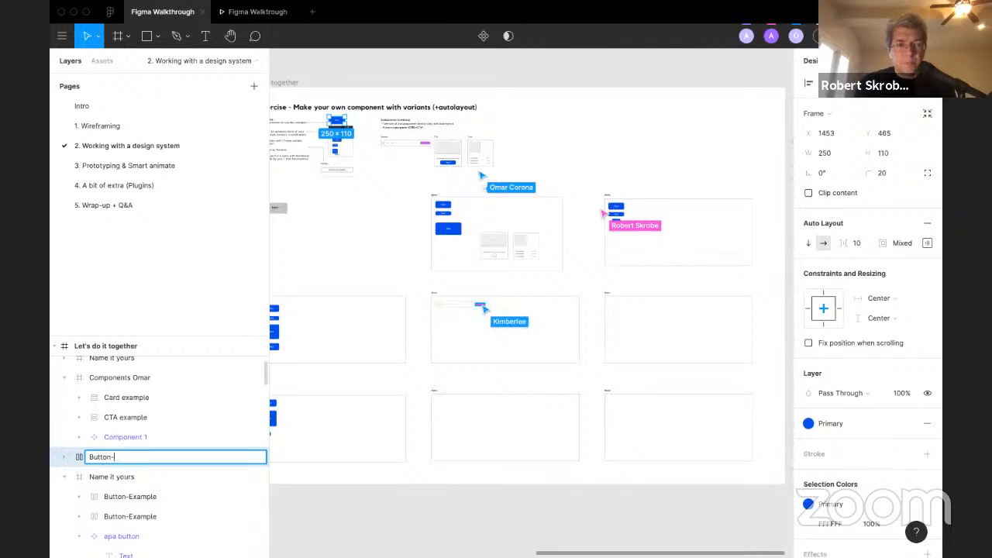
pyautogui.write('example')
pyautogui.press('Return')
pyautogui.click(427, 250)
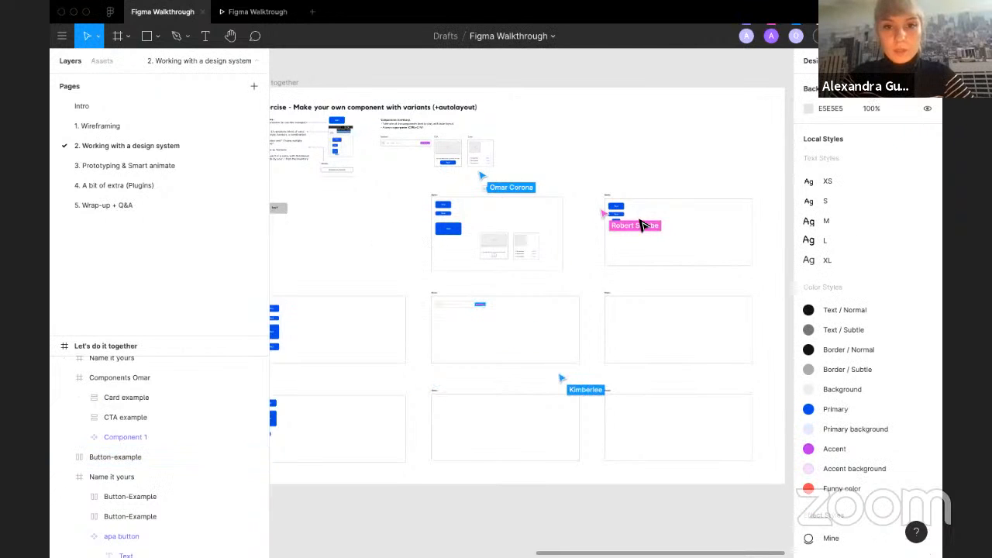
# Step: Pan across the participant frames and inspect the Components Omar frame and its CTA example
pyautogui.scroll(8, 638, 220)
pyautogui.click(546, 227)
pyautogui.click(451, 265)
pyautogui.scroll(-3, 448, 267)
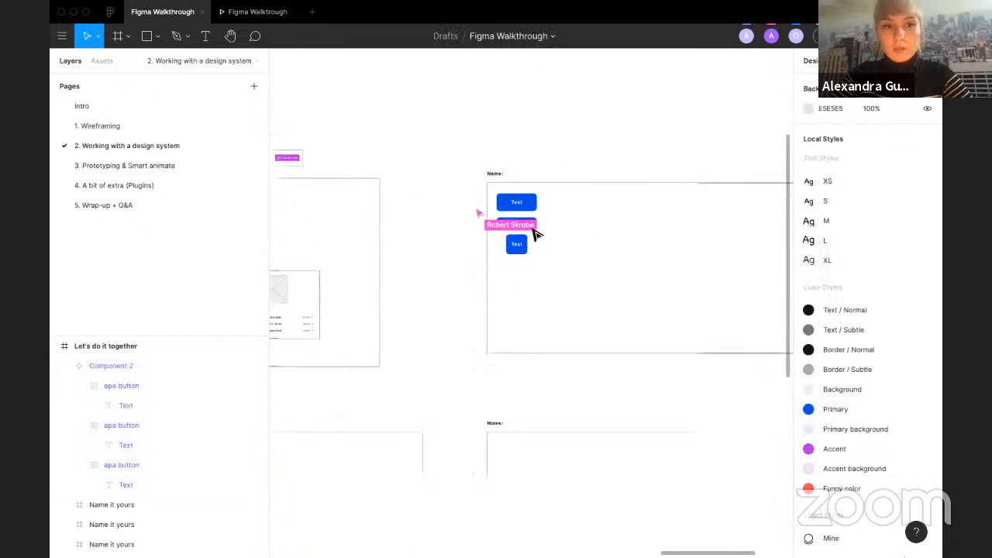
pyautogui.hscroll(-5, 465, 279)
pyautogui.hscroll(-2, 445, 317)
pyautogui.scroll(1, 444, 302)
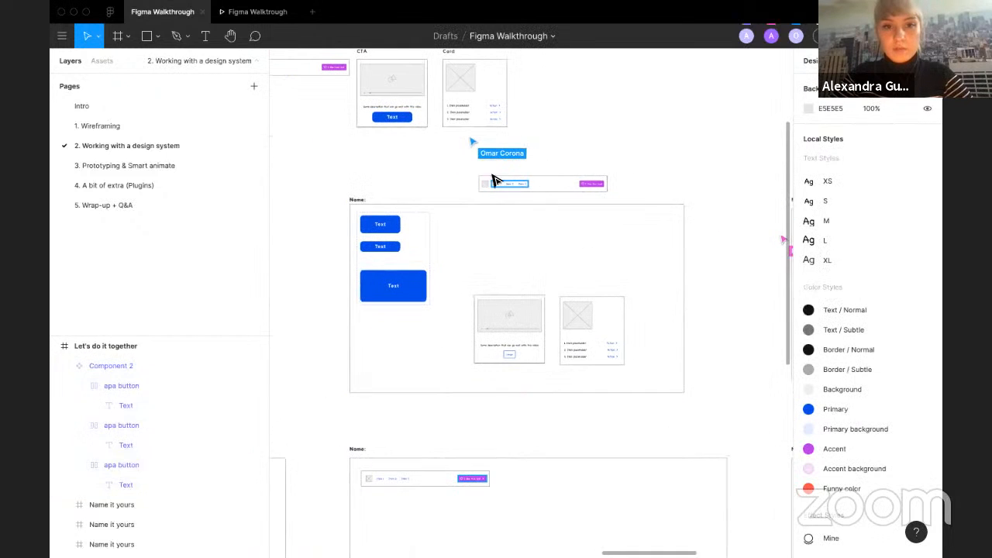
pyautogui.click(525, 360)
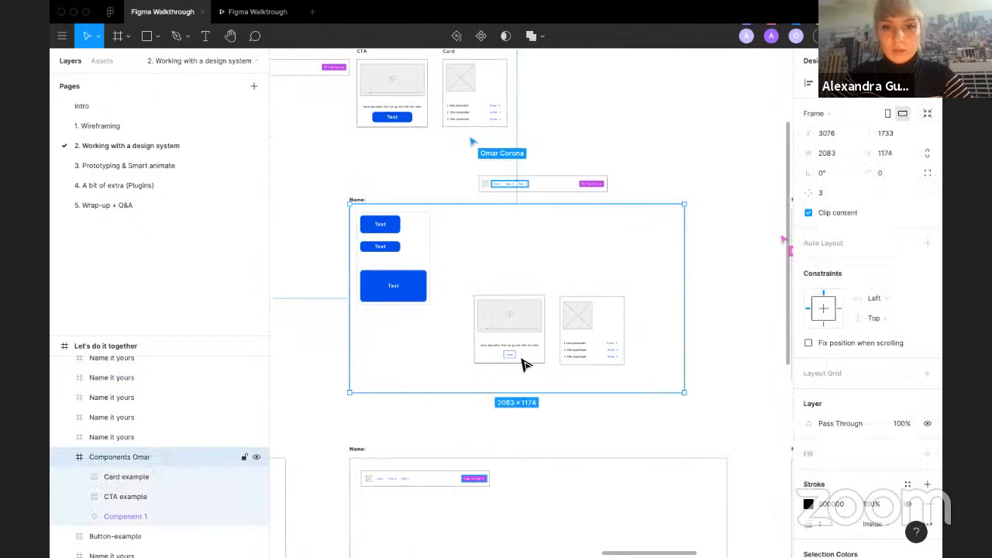
pyautogui.click(524, 364)
pyautogui.scroll(-3, 522, 358)
pyautogui.click(527, 149)
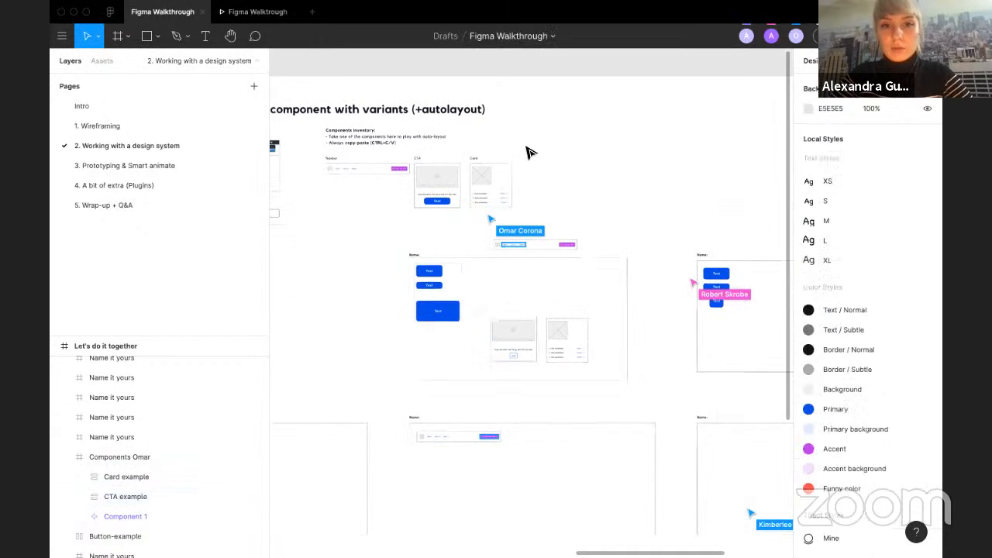
pyautogui.scroll(5, 485, 161)
# Step: Duplicate the Card example from the components inventory and place the copy beside it
pyautogui.moveTo(474, 203); pyautogui.dragTo(706, 198)
pyautogui.hscroll(3, 705, 197)
pyautogui.scroll(3, 631, 202)
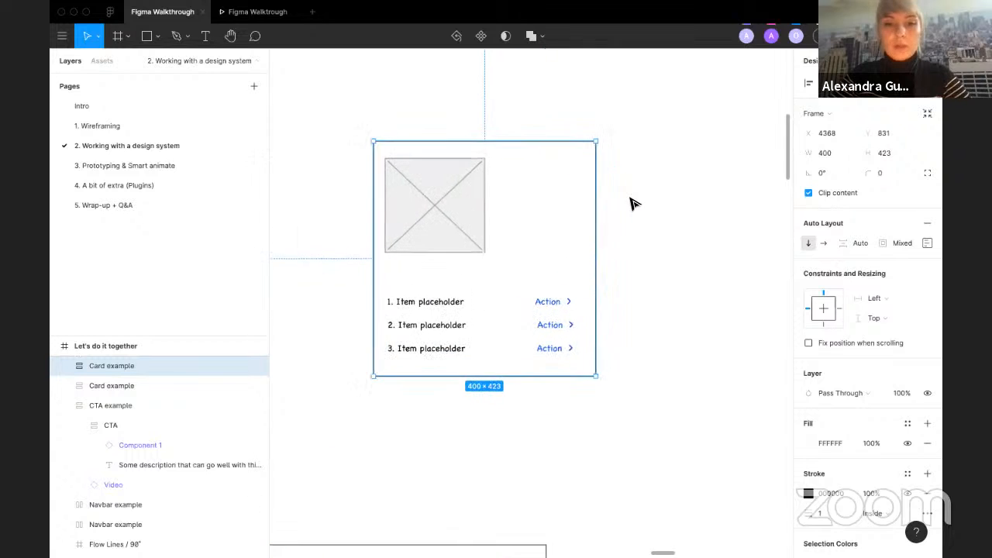
pyautogui.click(88, 61)
pyautogui.moveTo(91, 257); pyautogui.dragTo(457, 400)
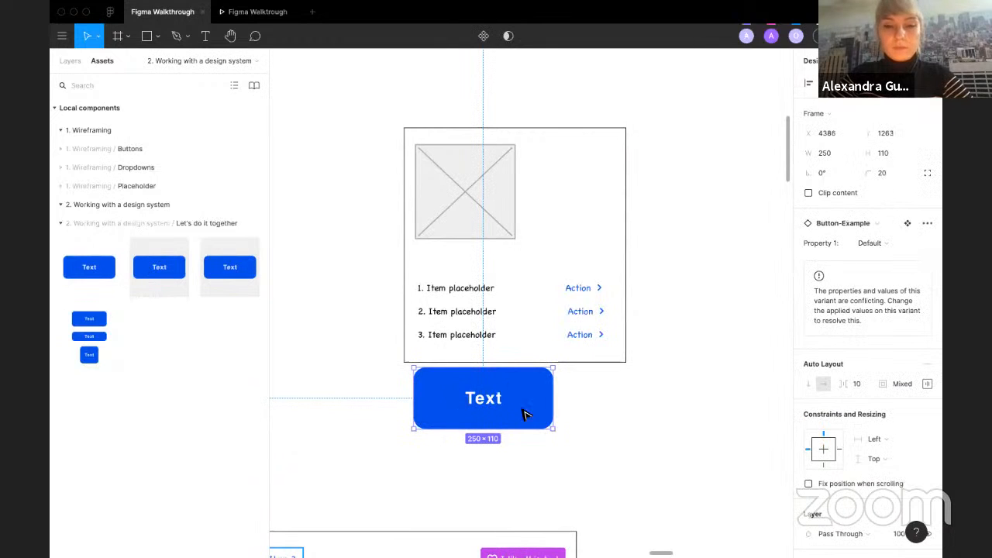
pyautogui.click(866, 245)
pyautogui.click(514, 414)
pyautogui.press('Delete')
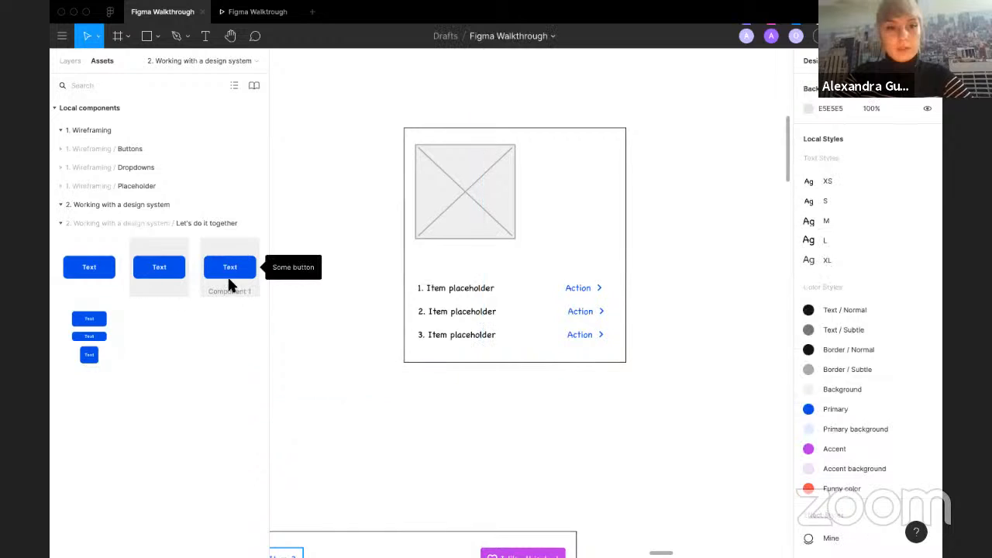
# Step: Place a Component 1 instance from the assets beside the card copy and switch it to the Skinny button variant
pyautogui.moveTo(230, 266); pyautogui.dragTo(411, 396)
pyautogui.click(898, 263)
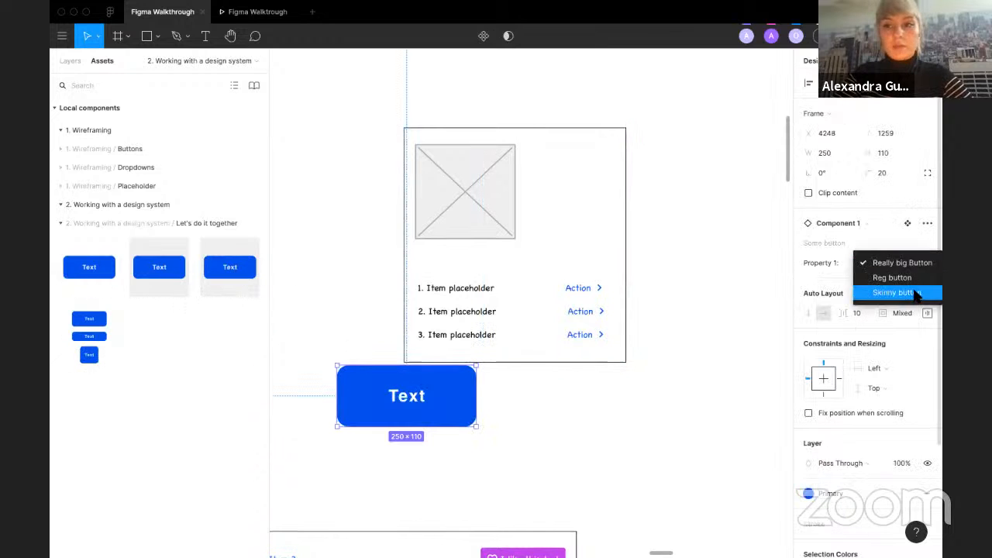
pyautogui.click(895, 292)
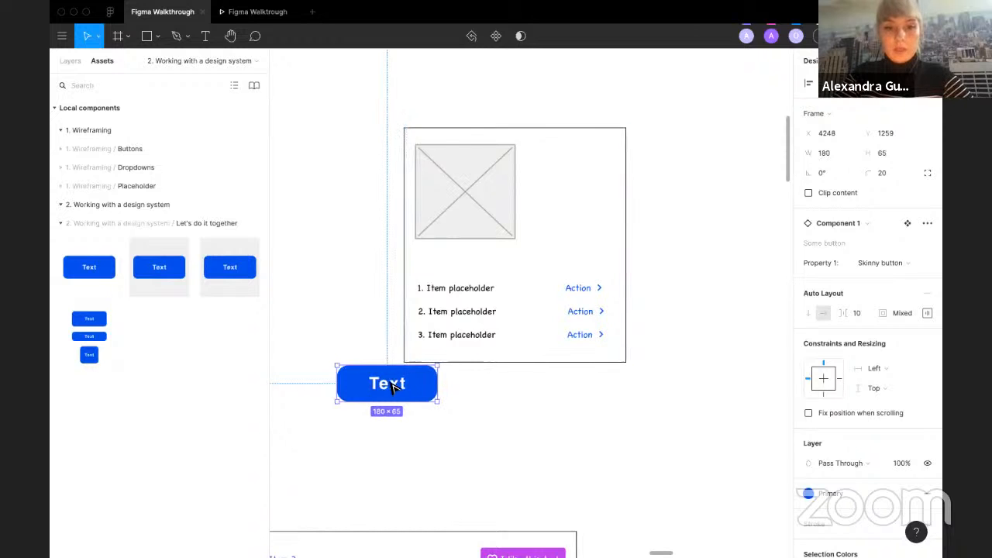
# Step: Drop the skinny button into the card copy's item list, then move it to the top of the card
pyautogui.moveTo(433, 383); pyautogui.dragTo(505, 324)
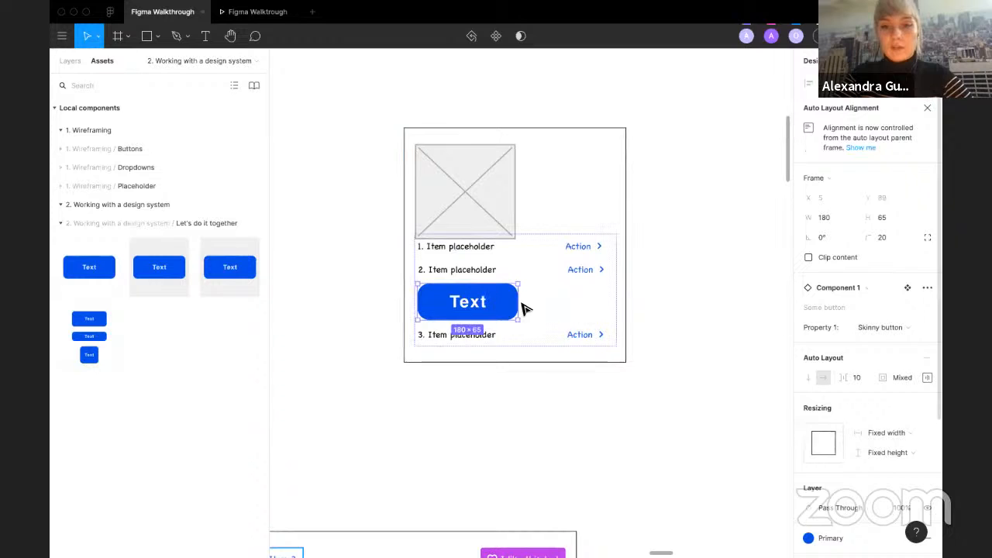
pyautogui.click(531, 305)
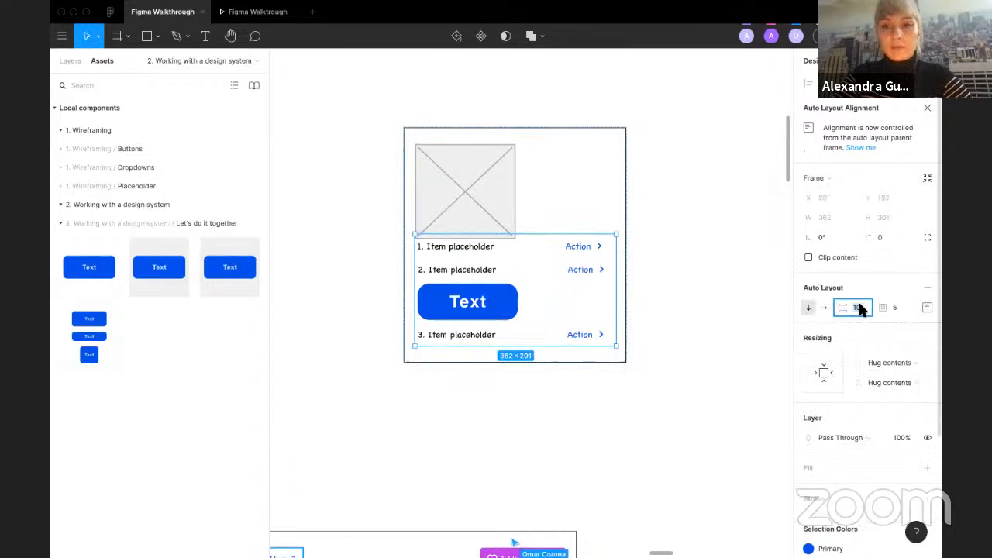
pyautogui.click(513, 299)
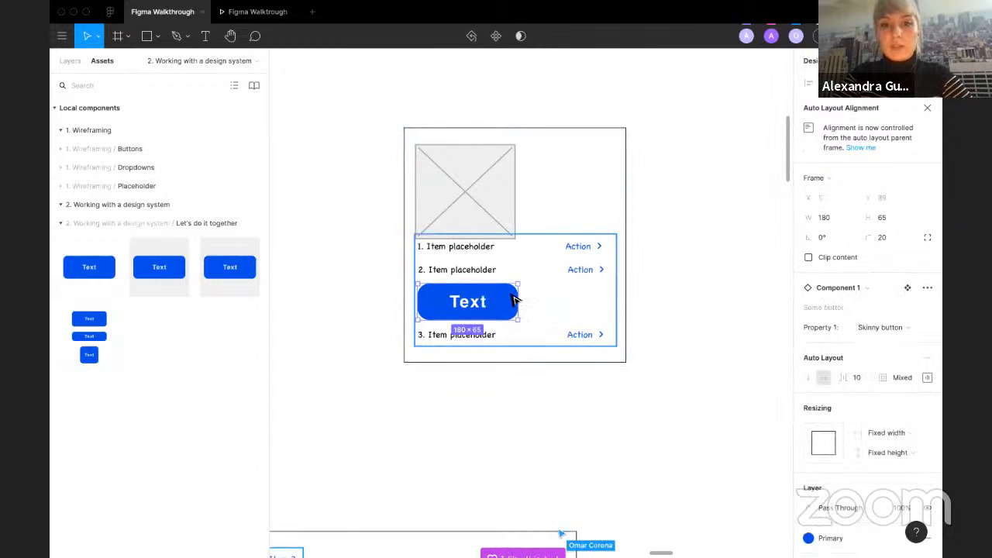
pyautogui.moveTo(514, 302); pyautogui.dragTo(666, 197)
# Step: Delete the skinny button and its leftover text from the card copy
pyautogui.click(455, 252)
pyautogui.scroll(-5, 480, 183)
pyautogui.click(509, 185)
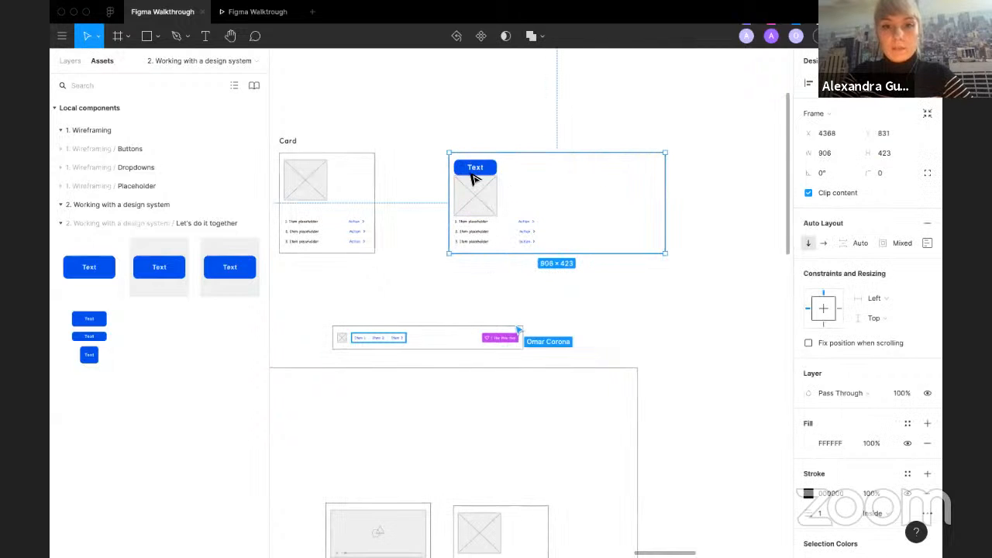
pyautogui.keyDown('super'); pyautogui.click(471, 170); pyautogui.keyUp('super')
pyautogui.press('Delete')
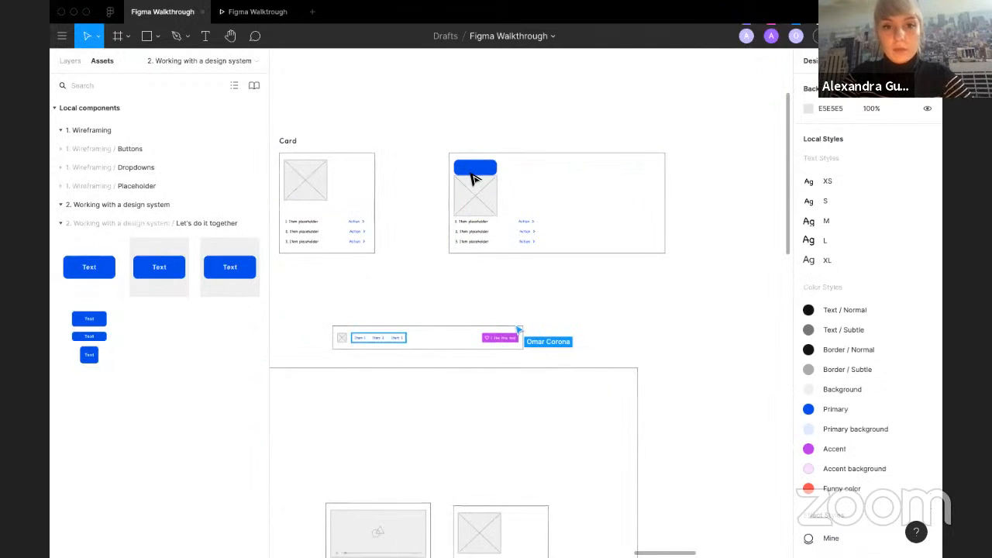
pyautogui.click(474, 179)
pyautogui.press('Delete')
pyautogui.click(426, 213)
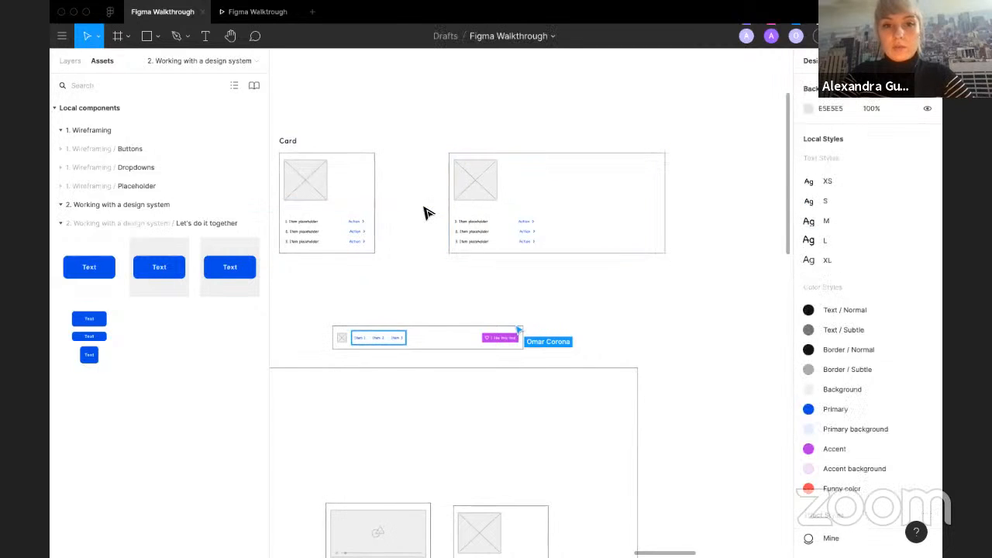
# Step: Pan around the exercise instructions and the components inventory
pyautogui.scroll(-10, 426, 213)
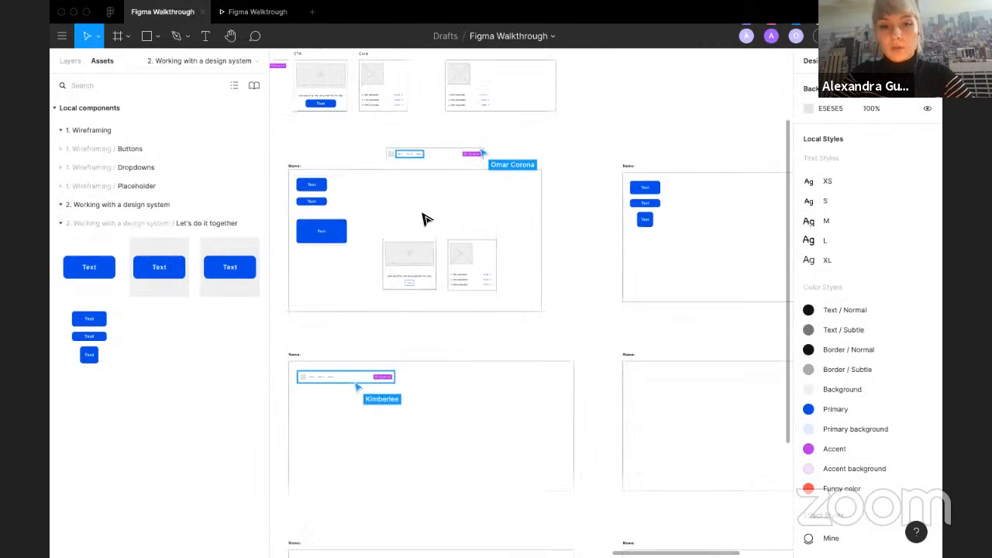
pyautogui.scroll(-1, 426, 218)
pyautogui.hscroll(-3, 425, 215)
pyautogui.scroll(-3, 425, 213)
pyautogui.click(423, 125)
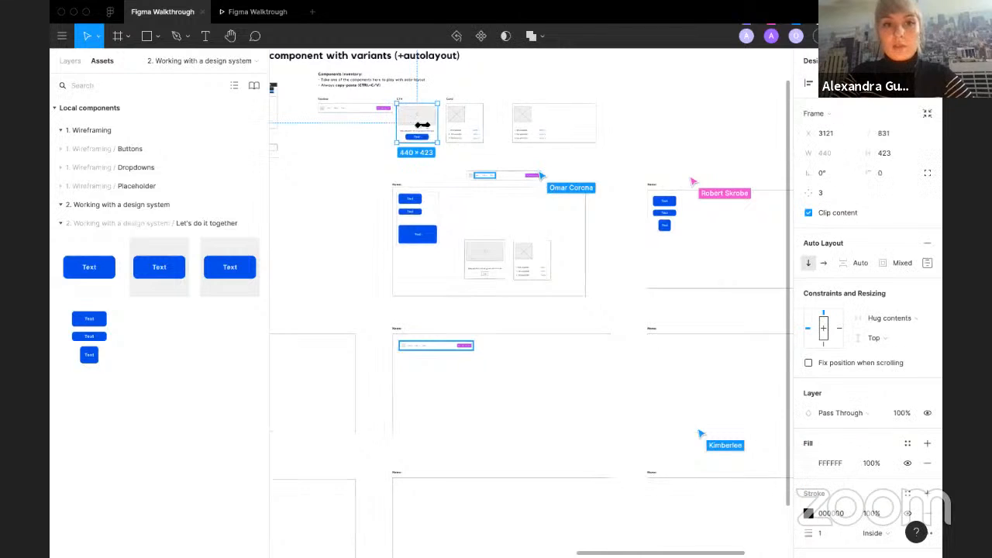
pyautogui.click(457, 123)
pyautogui.press('Escape')
pyautogui.scroll(2, 465, 117)
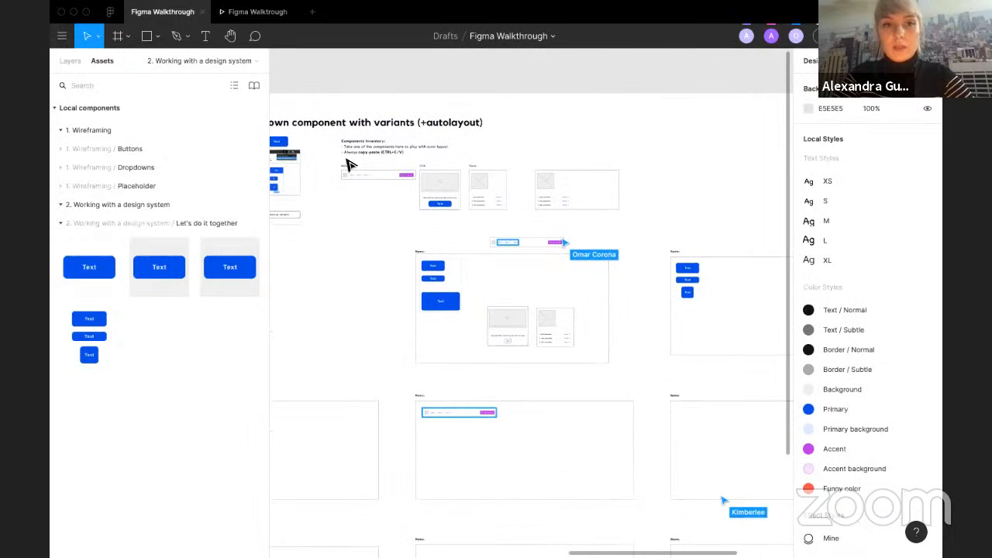
pyautogui.scroll(3, 367, 203)
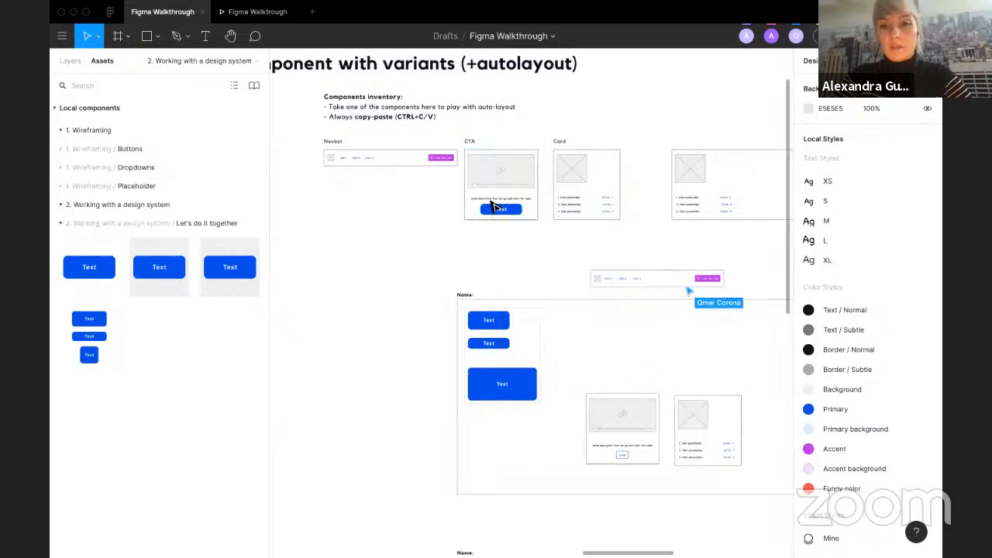
pyautogui.scroll(-5, 446, 263)
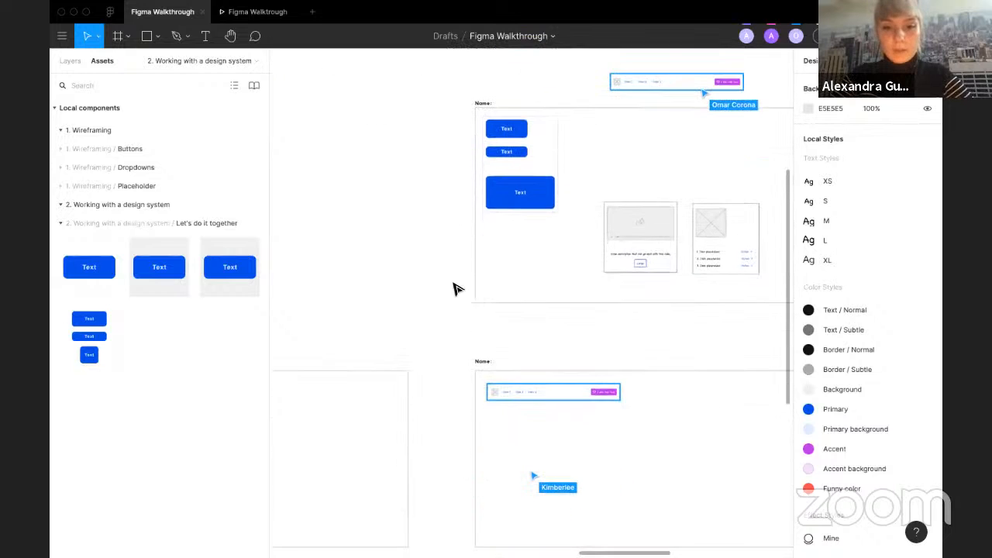
pyautogui.scroll(2, 457, 287)
# Step: Expand the Wireframing Buttons, Dropdowns and Placeholder asset groups, then collapse the asset sections
pyautogui.click(54, 148)
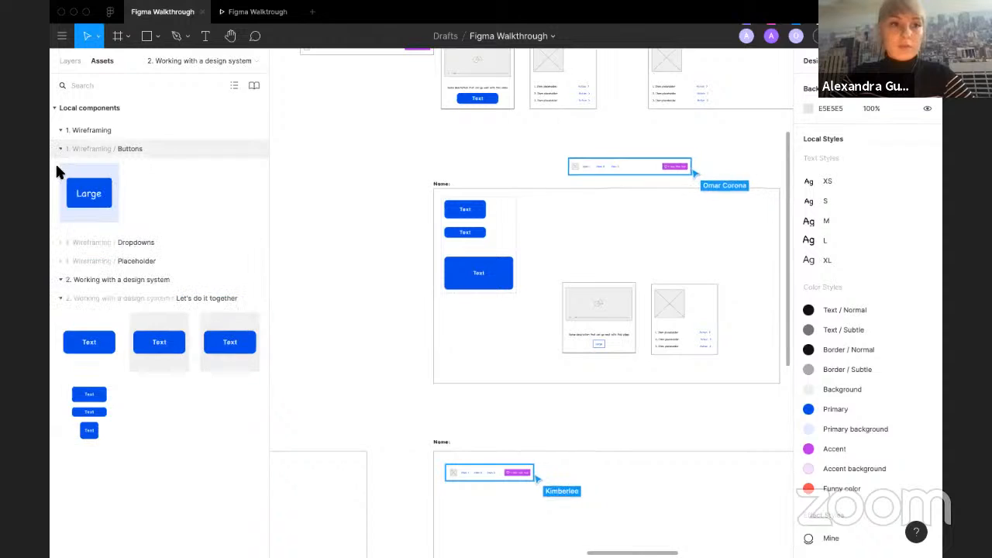
pyautogui.click(53, 242)
pyautogui.click(54, 336)
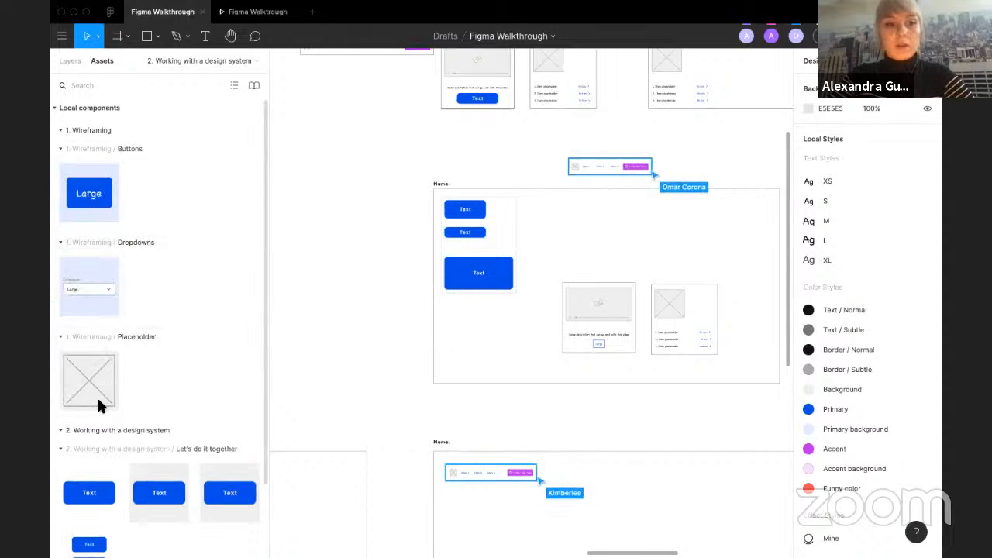
pyautogui.click(58, 130)
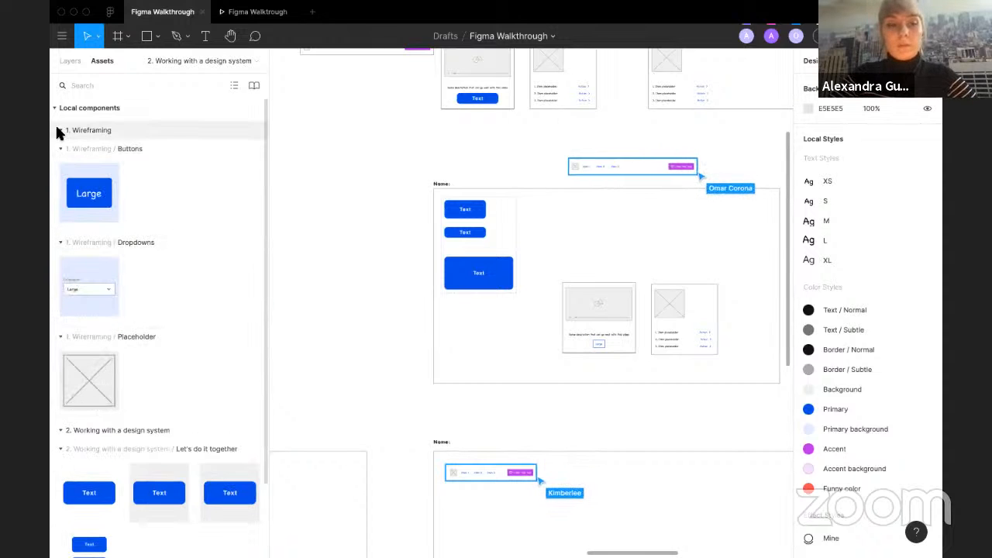
pyautogui.click(60, 146)
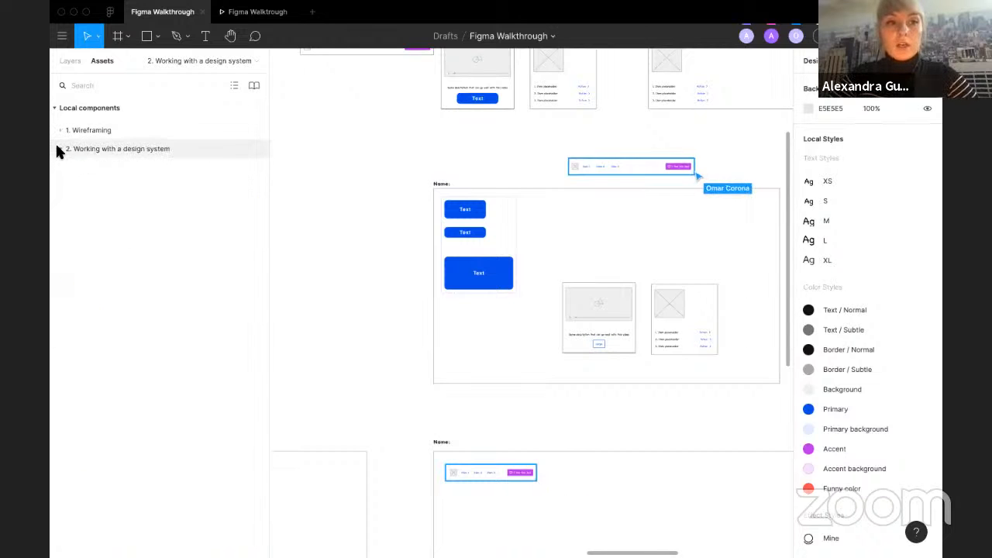
# Step: Browse the local component groups in the assets, expanding and collapsing the design system and Wireframing sections
pyautogui.click(59, 147)
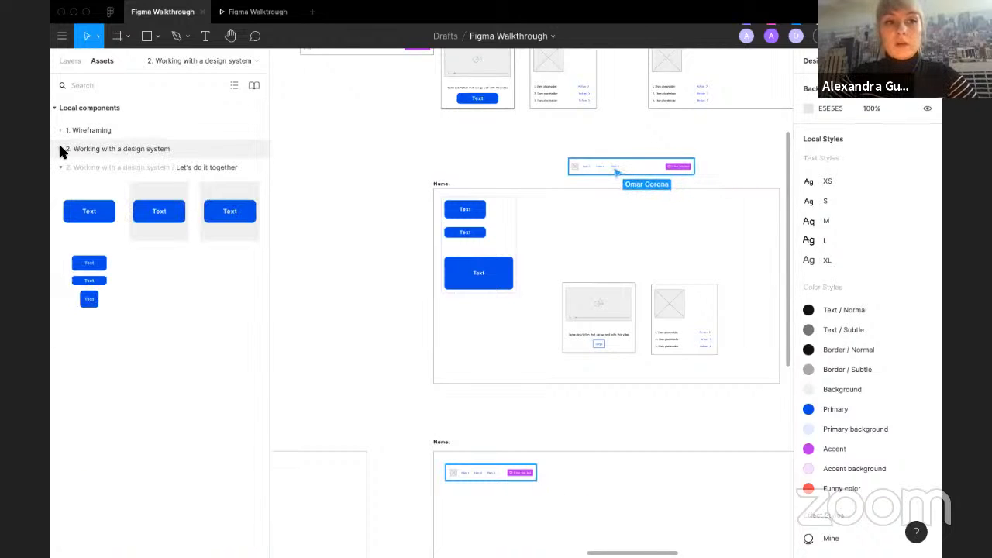
pyautogui.click(74, 59)
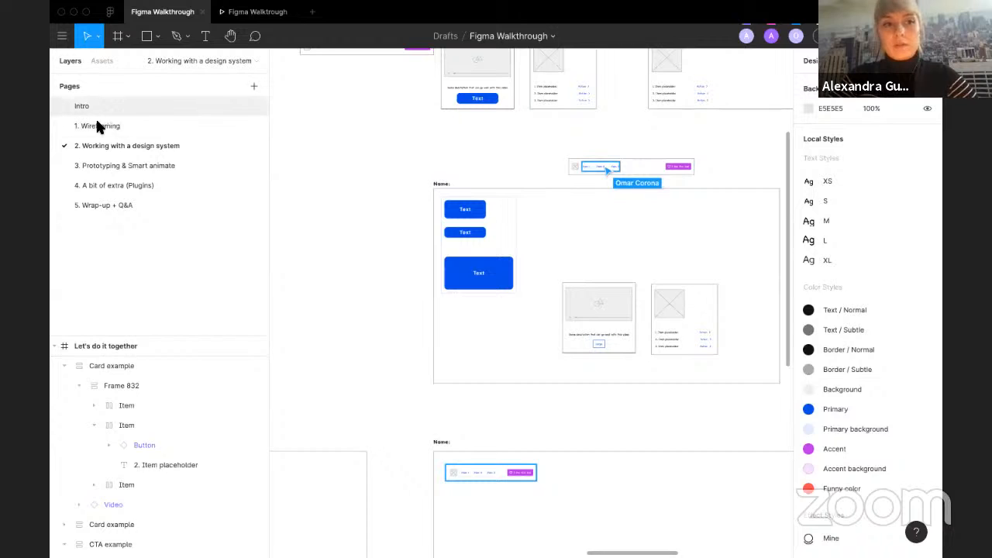
pyautogui.click(98, 60)
pyautogui.click(59, 149)
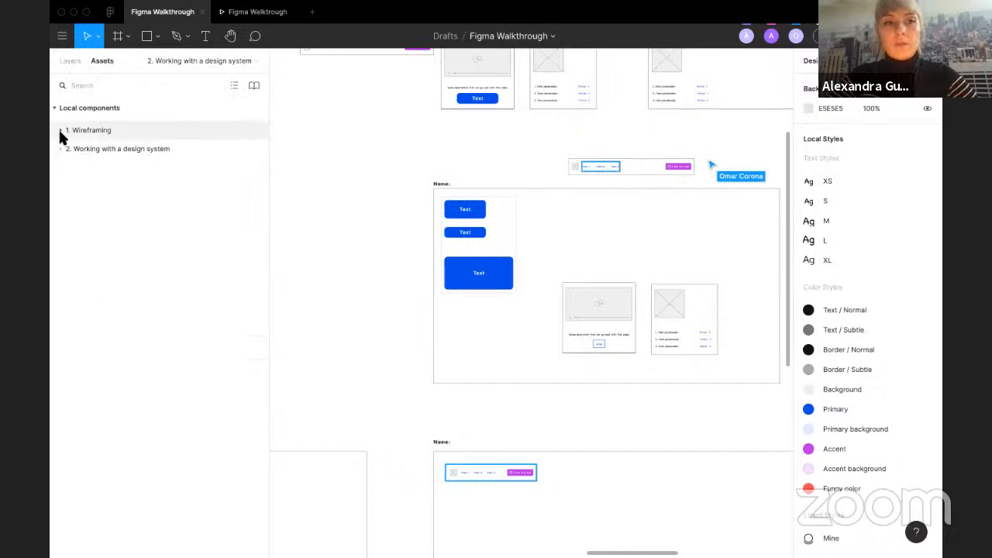
pyautogui.click(61, 129)
pyautogui.click(60, 149)
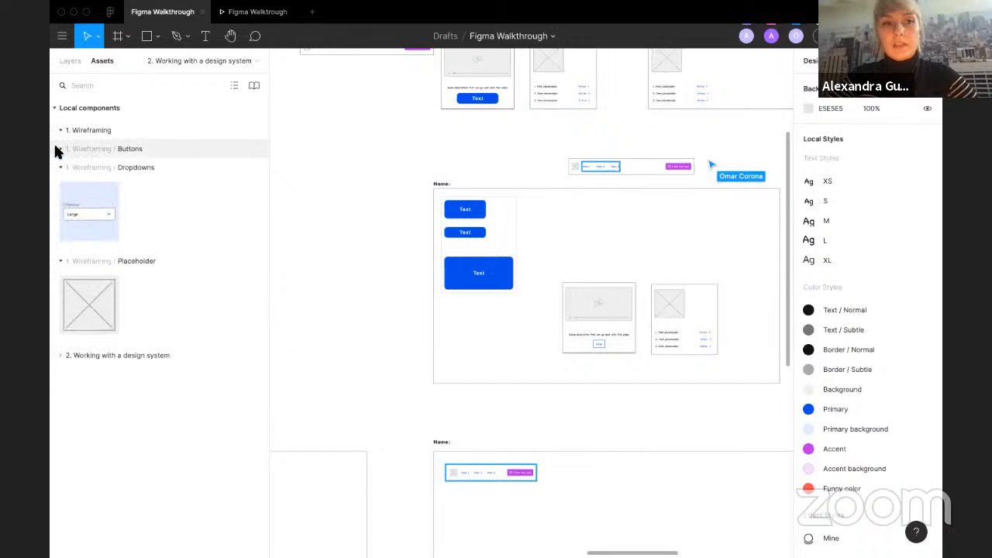
pyautogui.click(59, 166)
pyautogui.click(60, 186)
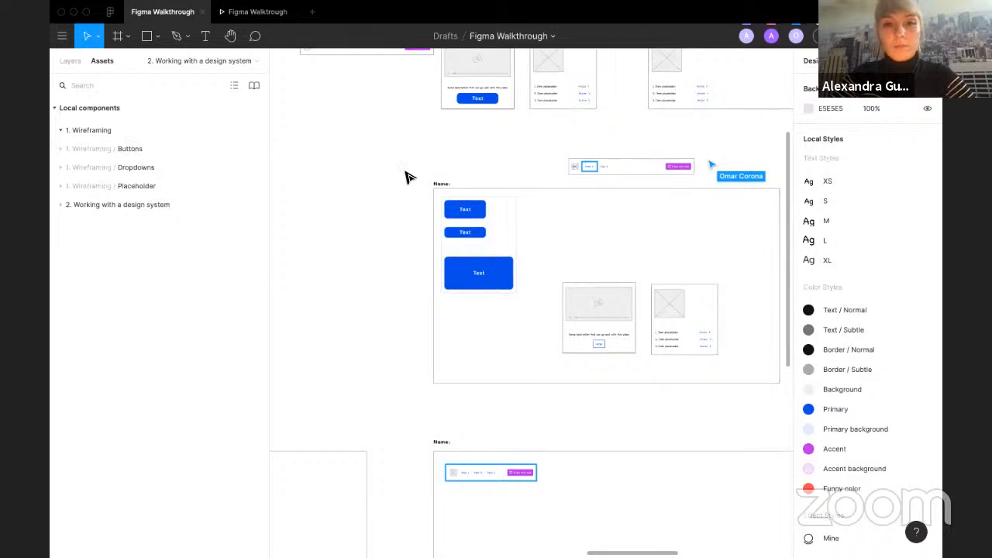
# Step: Pan around the exercise area to review the components inventory and the example frames
pyautogui.scroll(-5, 405, 171)
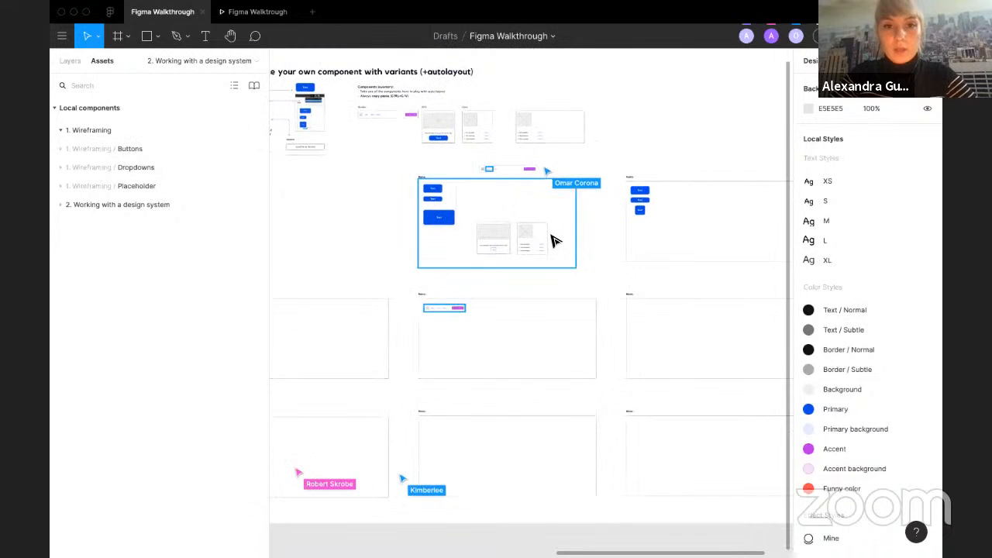
pyautogui.hscroll(-1, 551, 236)
pyautogui.scroll(1, 550, 236)
pyautogui.hscroll(-2, 553, 240)
pyautogui.hscroll(2, 556, 243)
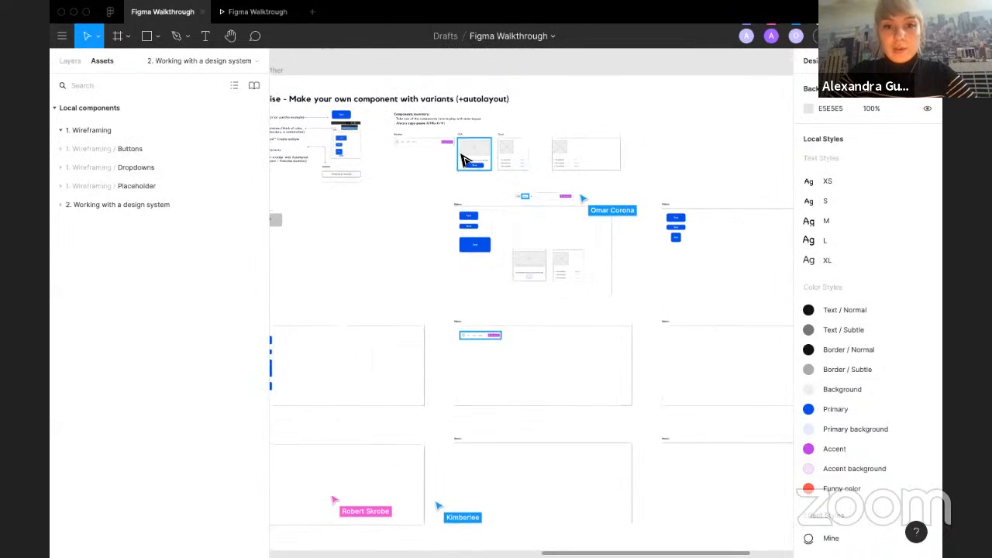
pyautogui.scroll(3, 462, 160)
pyautogui.hscroll(-3, 467, 160)
pyautogui.scroll(1, 467, 160)
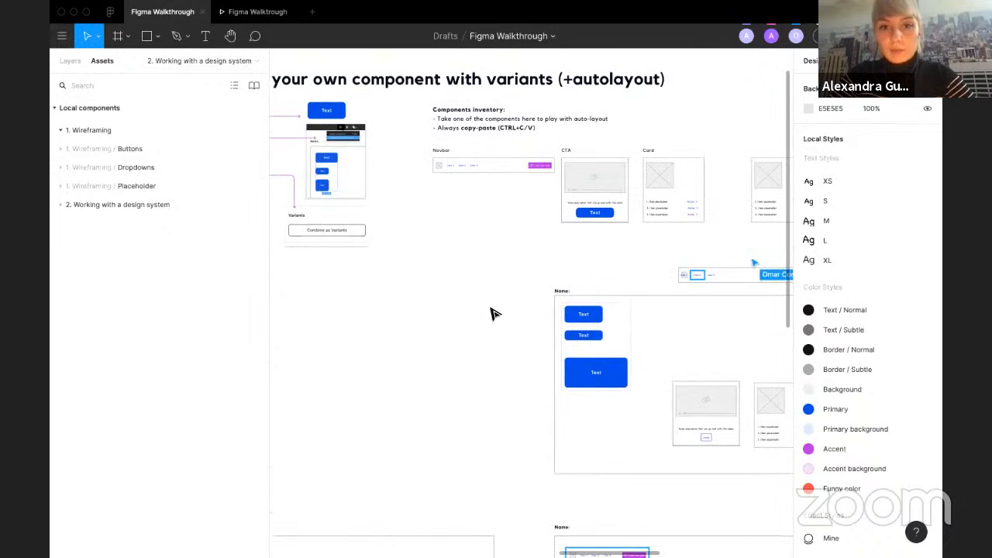
pyautogui.hscroll(3, 493, 311)
pyautogui.scroll(1, 493, 311)
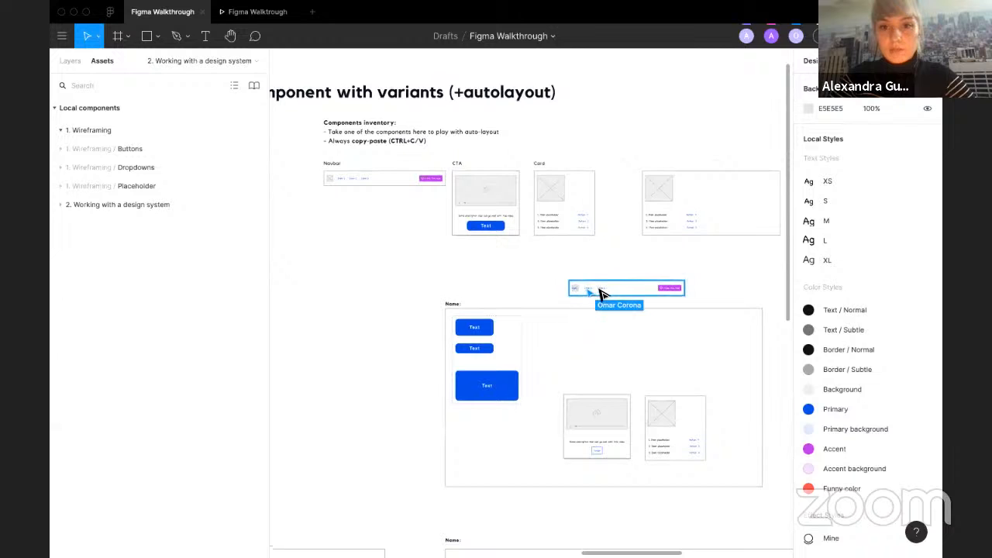
# Step: Open the 3. Prototyping & Smart animate page and zoom in on the Prototyping cover frame
pyautogui.click(69, 60)
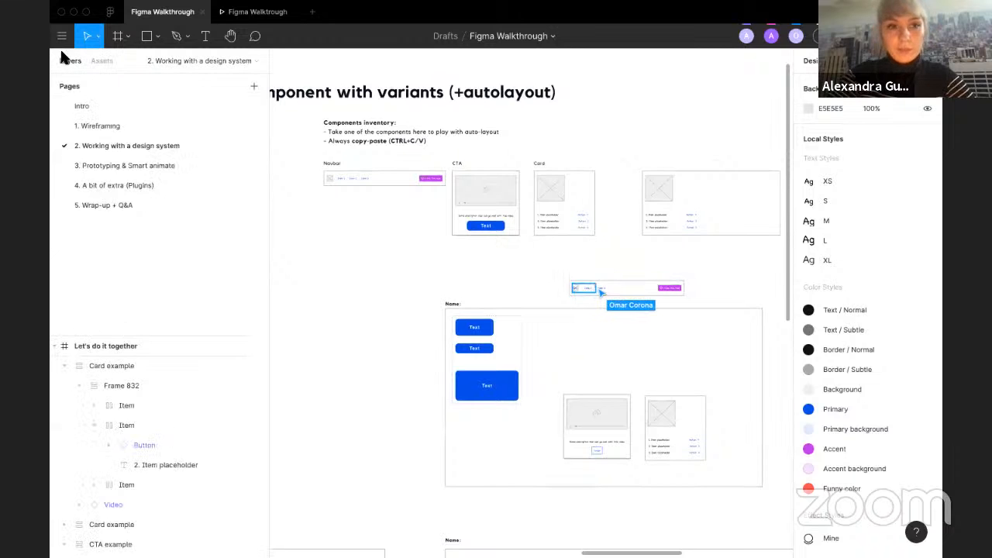
pyautogui.click(106, 169)
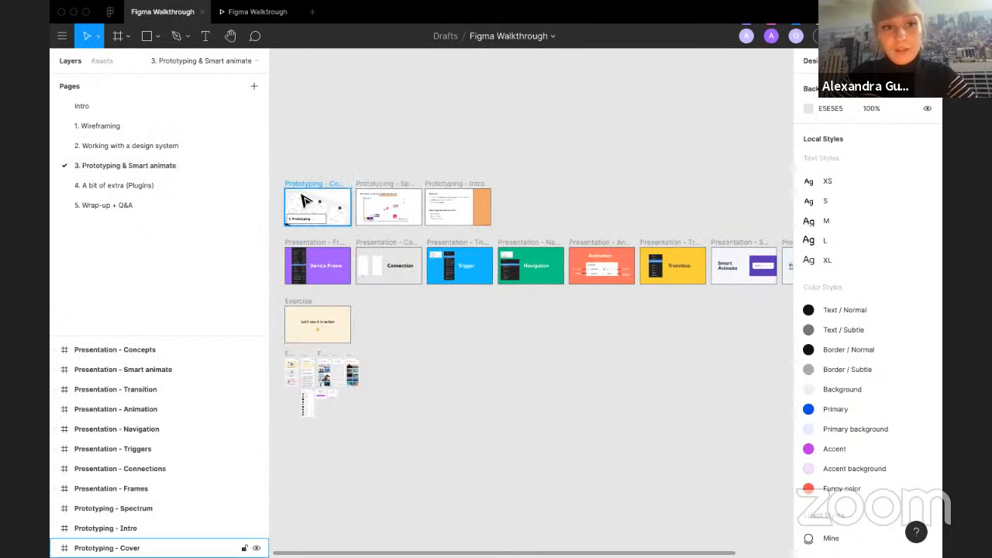
pyautogui.hscroll(-1, 302, 195)
pyautogui.scroll(4, 302, 195)
pyautogui.scroll(8, 348, 212)
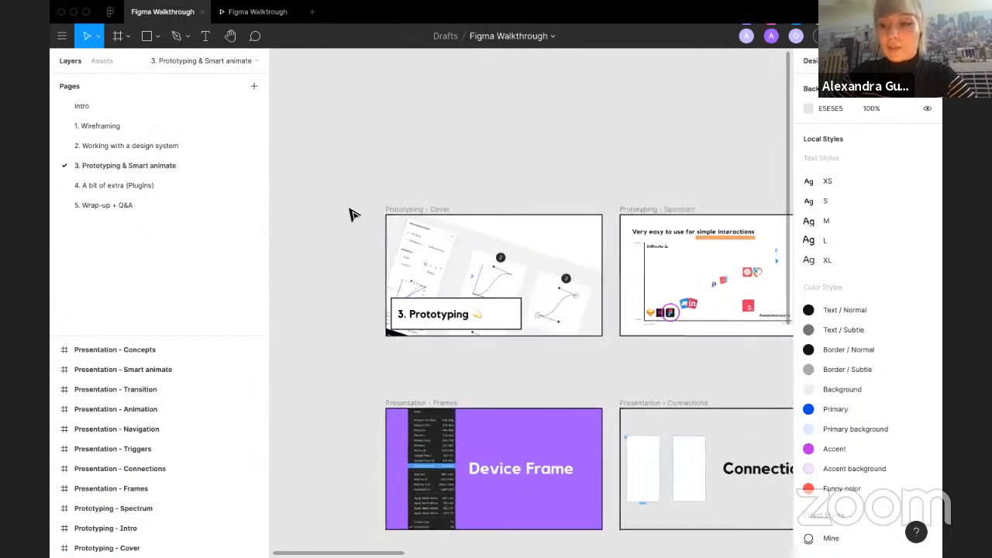
pyautogui.hscroll(2, 350, 215)
pyautogui.scroll(-1, 350, 214)
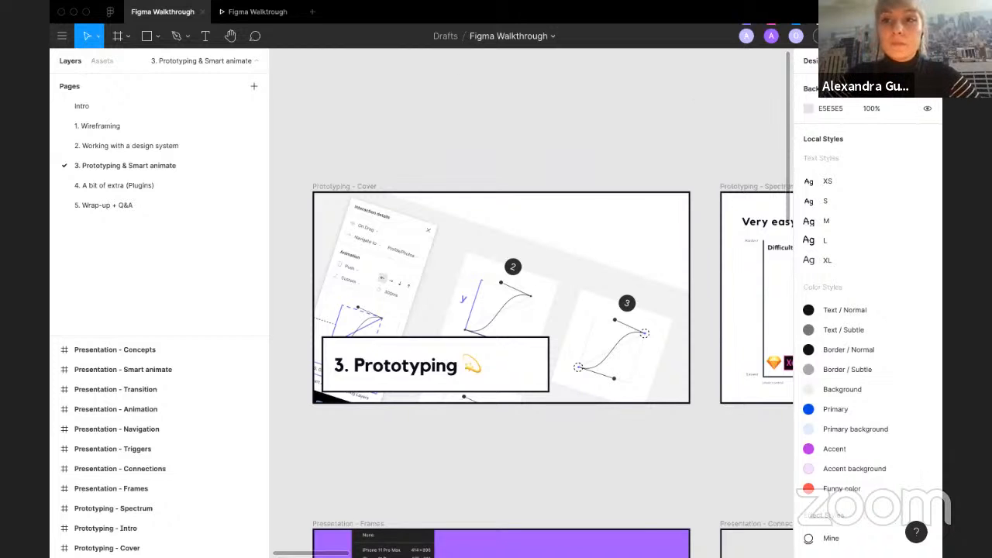
# Step: Present the prototyping page's frames and advance to the second slide
pyautogui.click(257, 12)
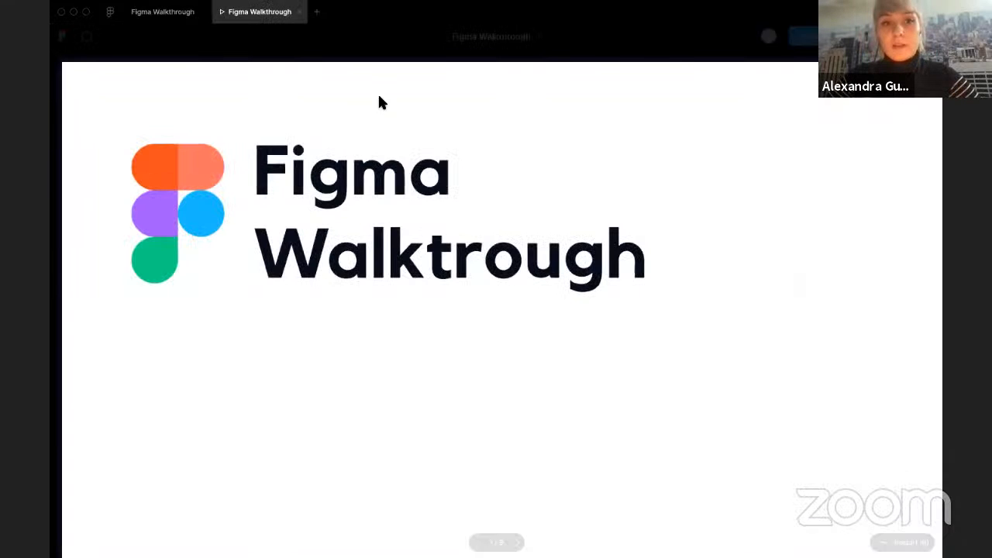
pyautogui.click(300, 12)
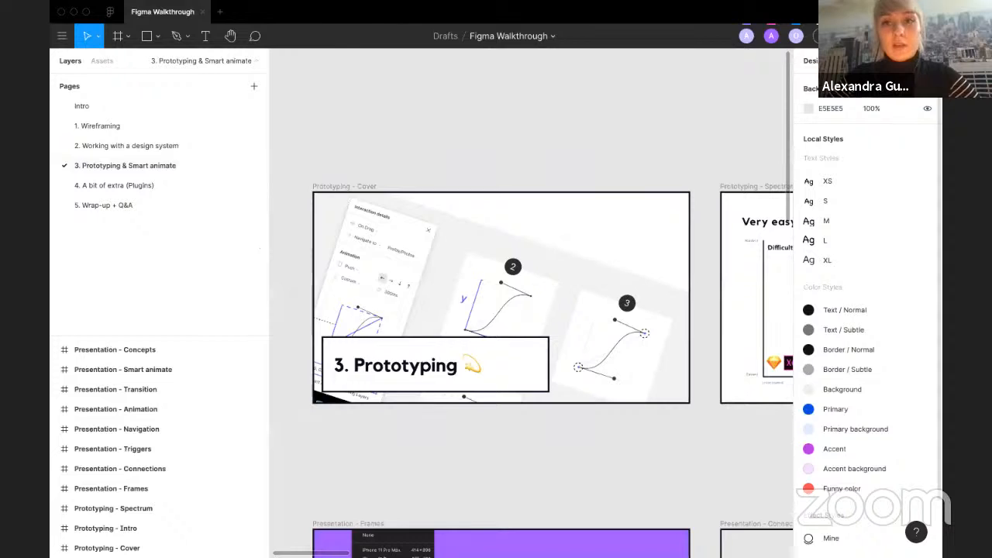
pyautogui.click(874, 37)
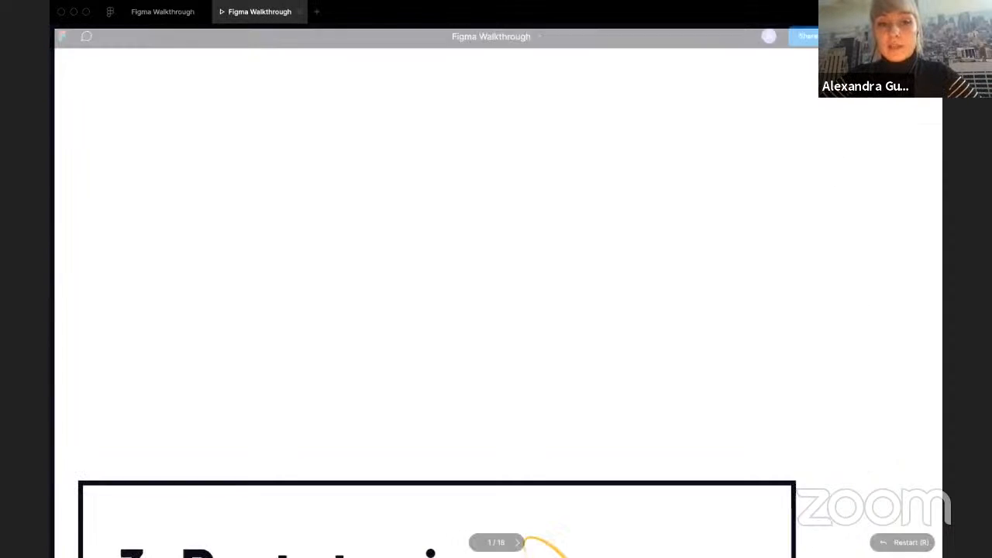
pyautogui.click(895, 36)
pyautogui.click(806, 82)
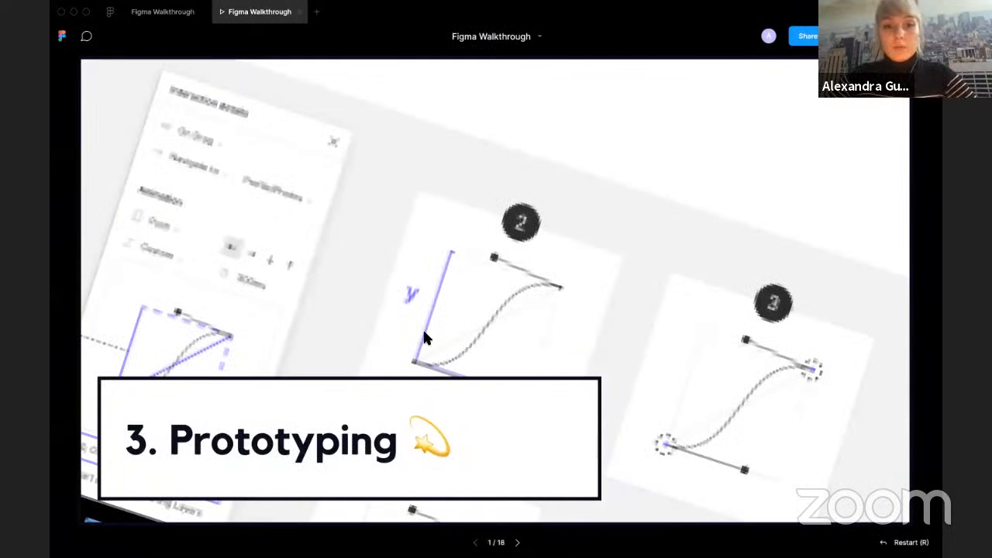
pyautogui.press('Right')
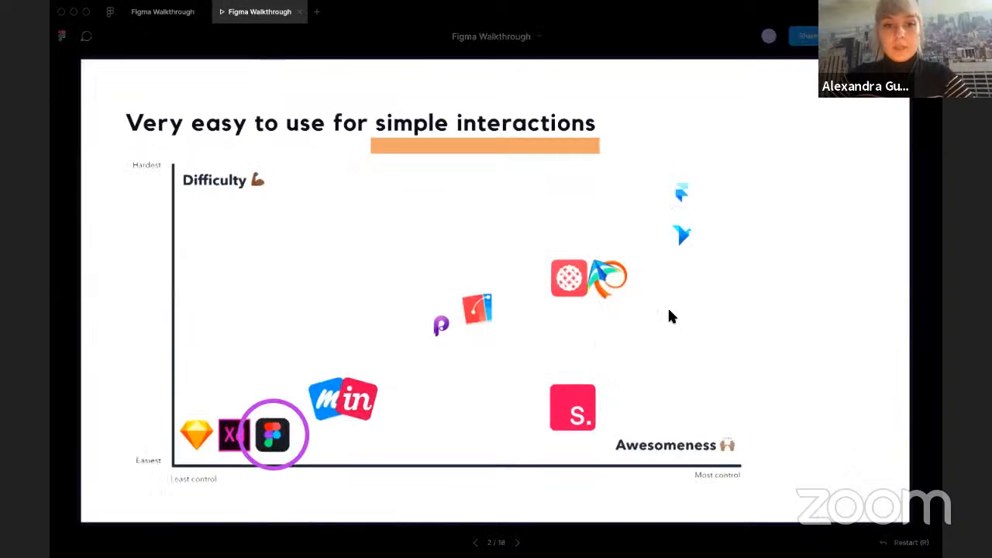